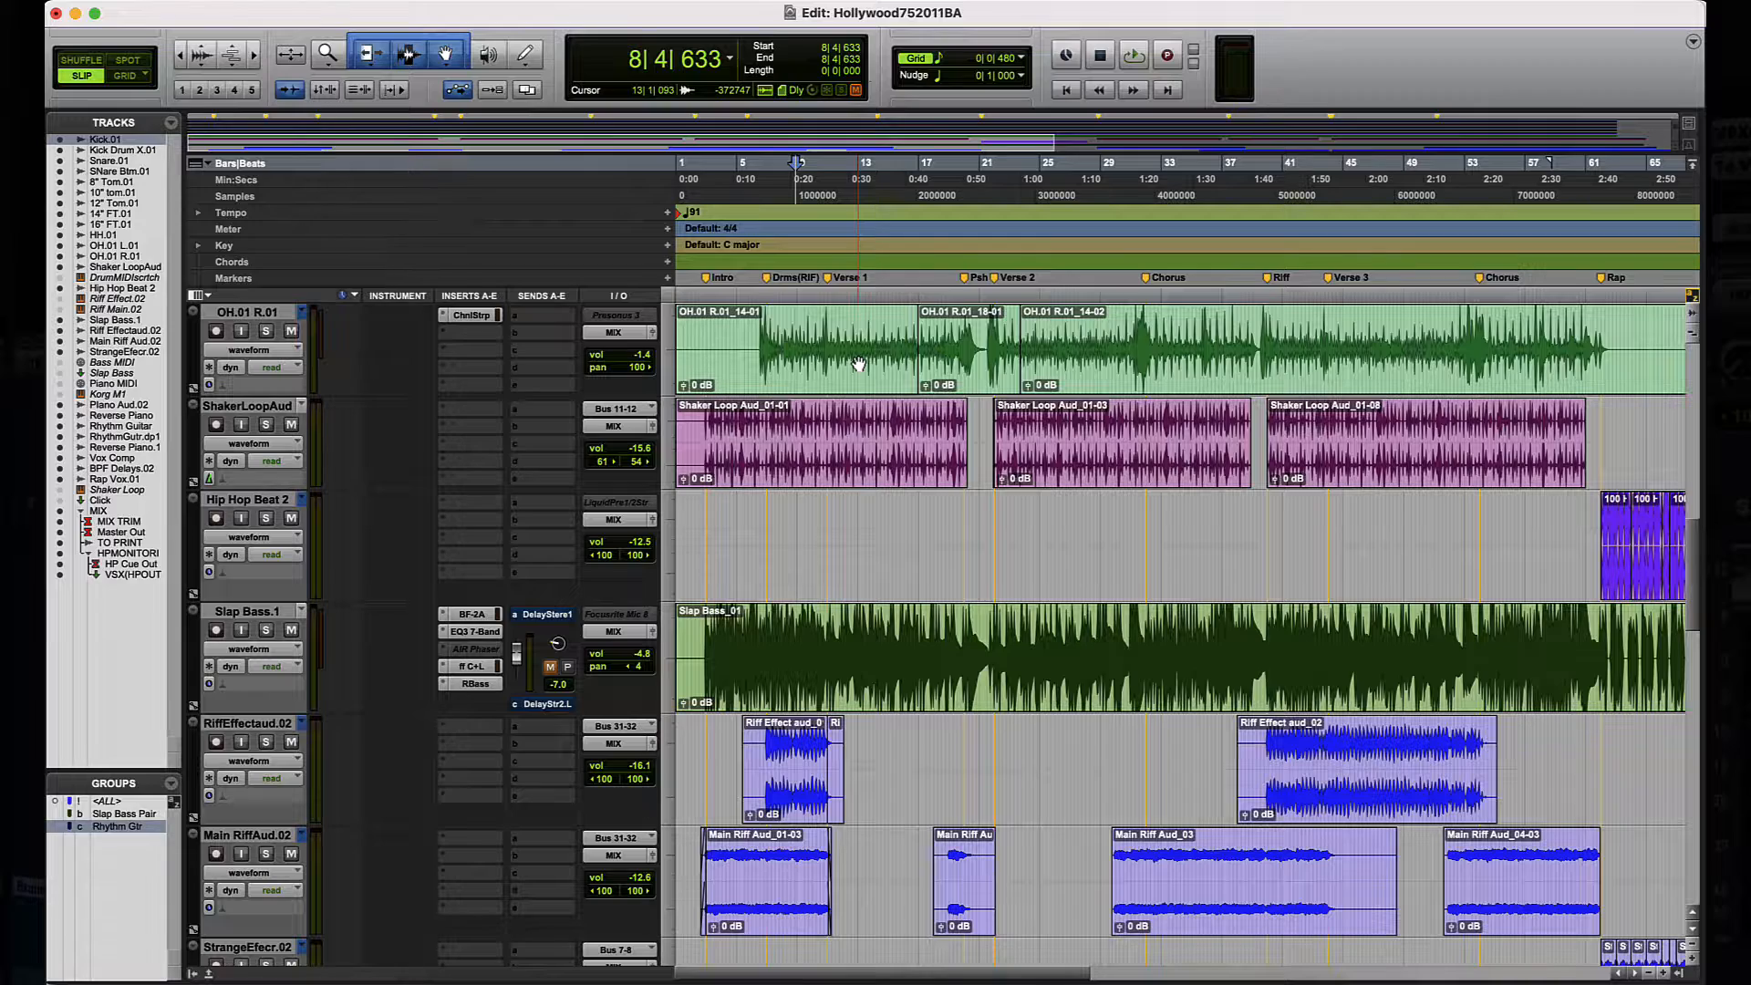
Step: Examine the session's tracks around the drum entrance near bar 6
{"action": "scroll", "coordinate": [871, 366], "scroll_direction": "up", "scroll_amount": 10}
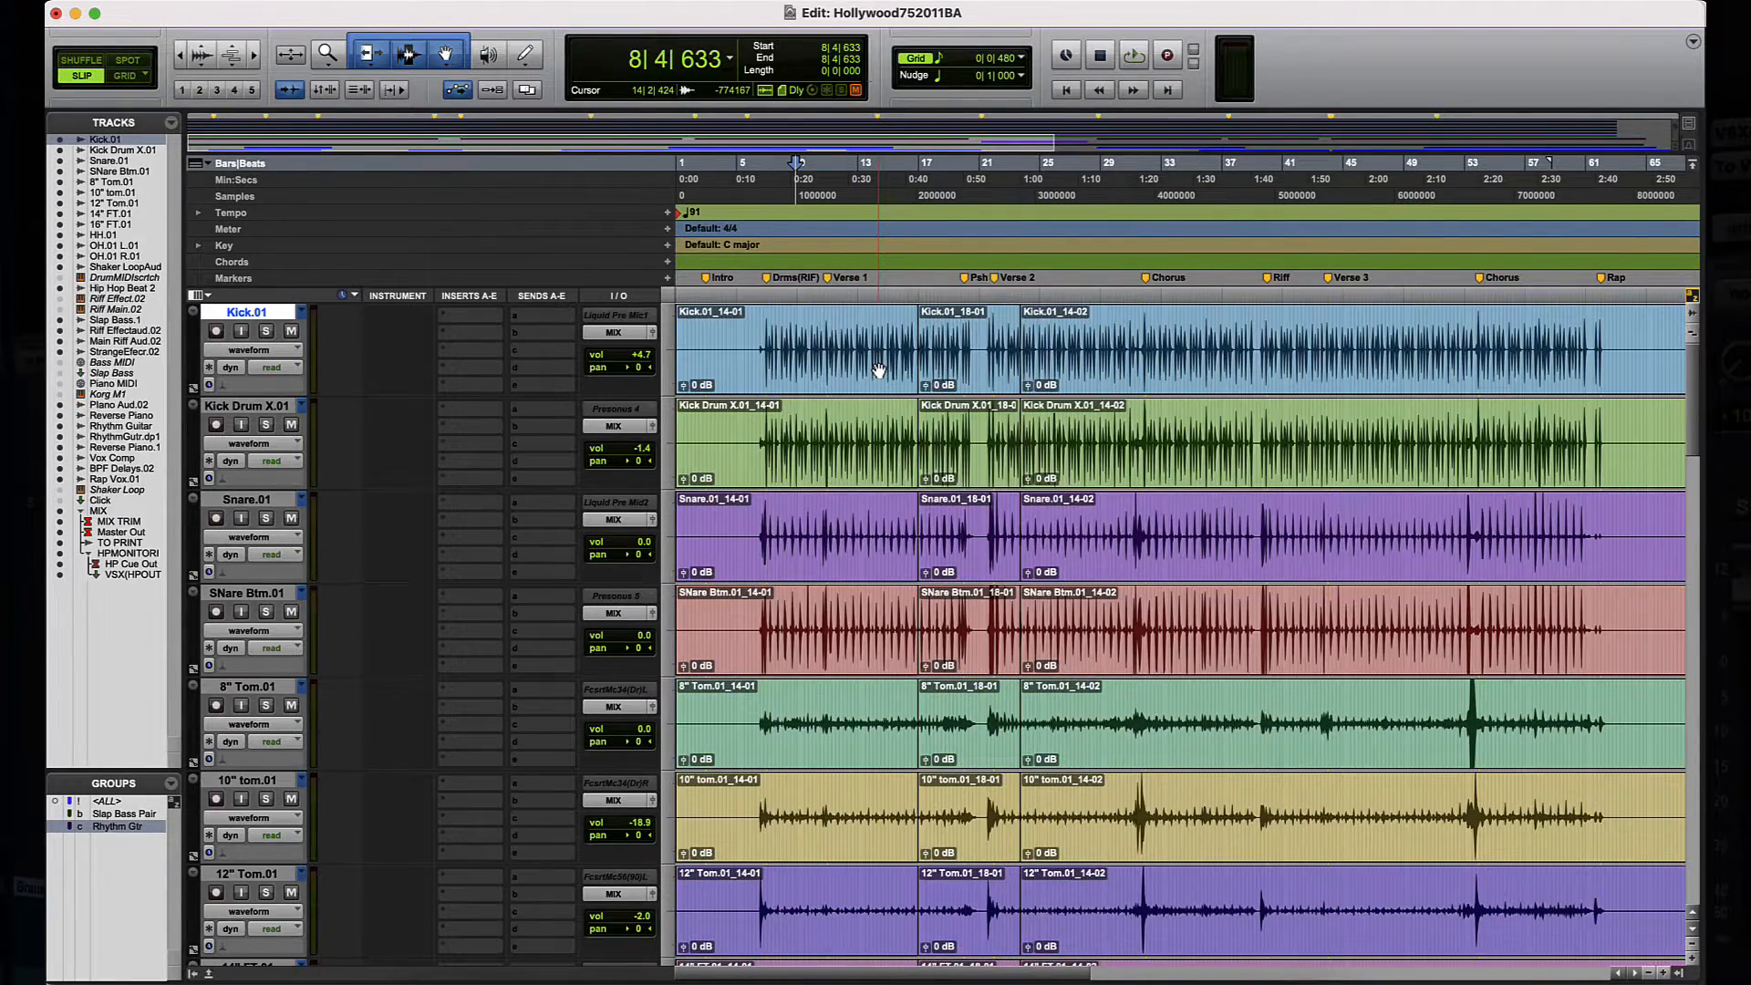
{"action": "left_click", "coordinate": [762, 324]}
{"action": "key", "text": "t"}
{"action": "scroll", "coordinate": [862, 334], "scroll_direction": "right", "scroll_amount": 1}
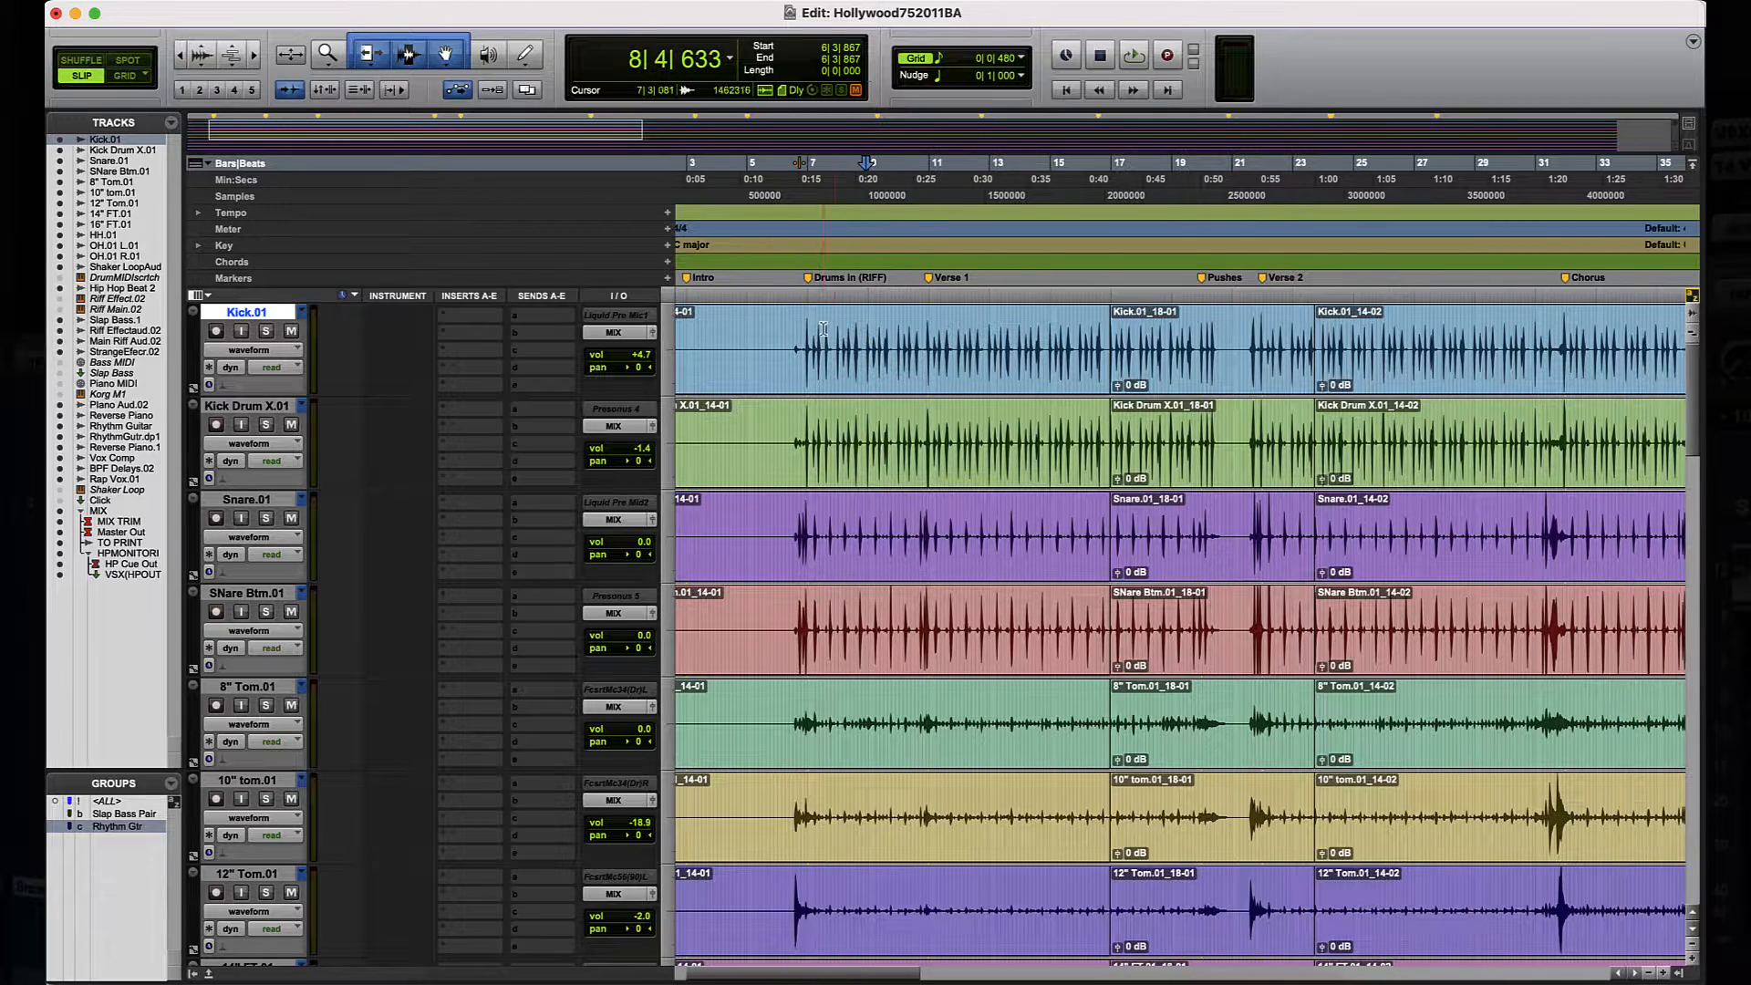
{"action": "left_click", "coordinate": [788, 324]}
{"action": "scroll", "coordinate": [449, 371], "scroll_direction": "down", "scroll_amount": 15}
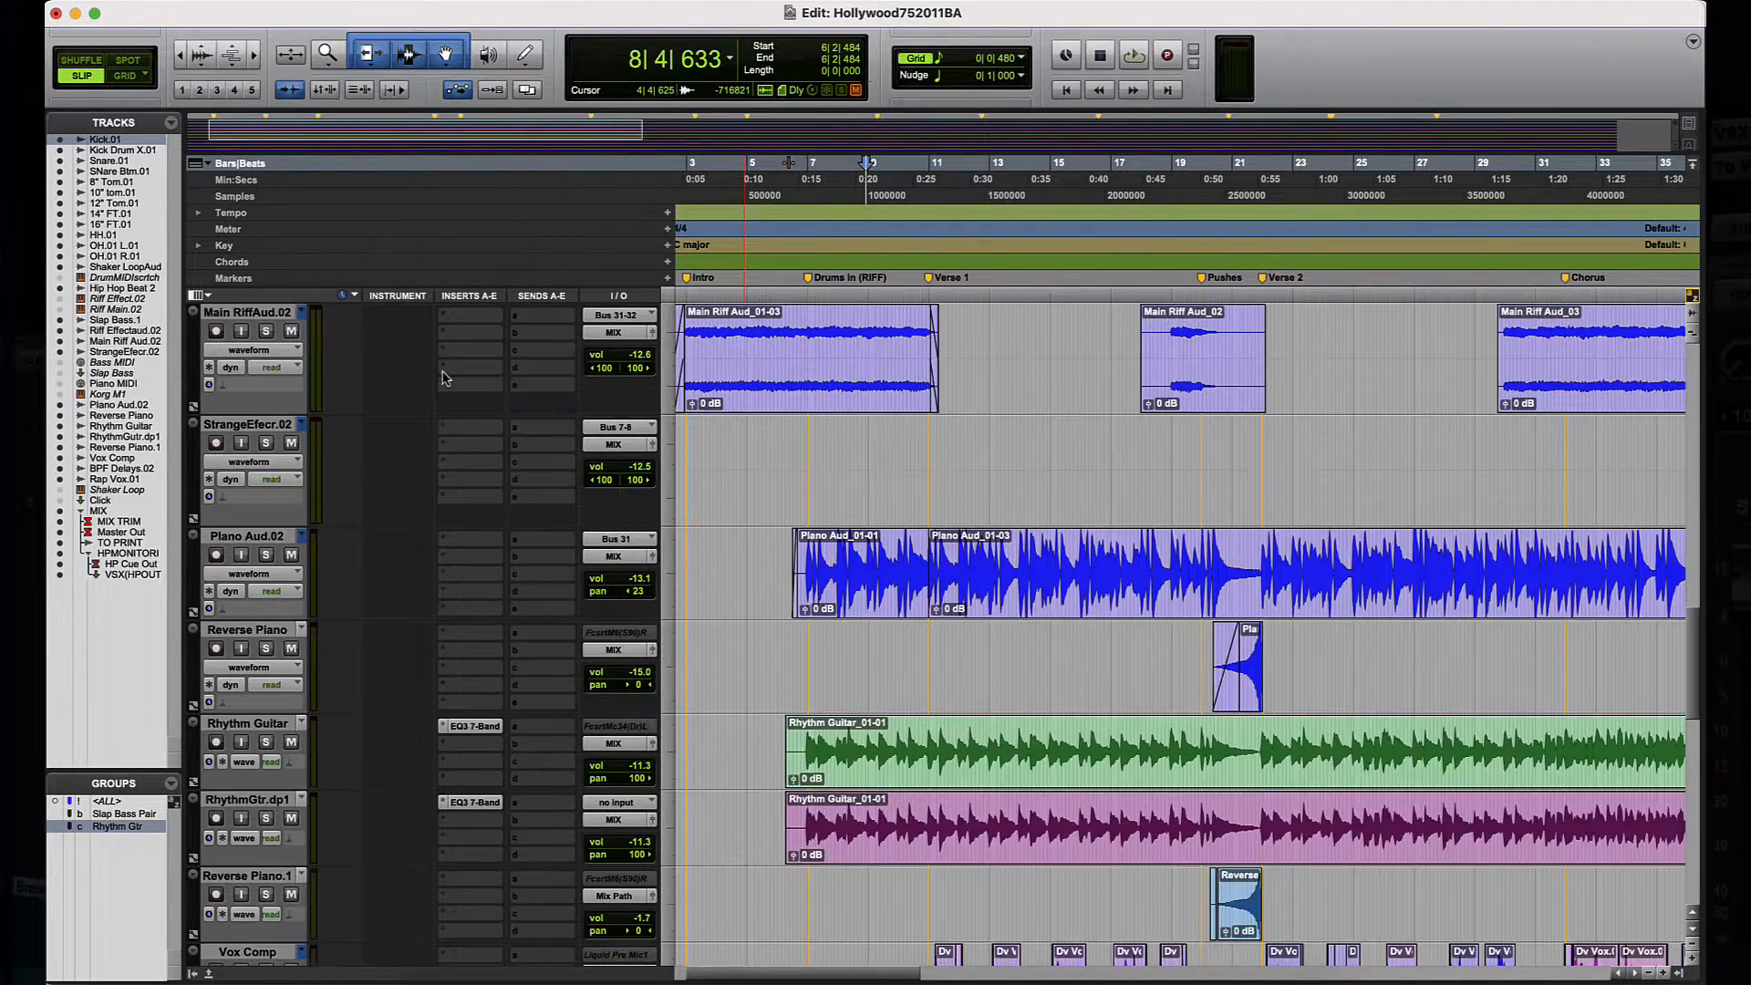
{"action": "scroll", "coordinate": [442, 378], "scroll_direction": "down", "scroll_amount": 5}
{"action": "scroll", "coordinate": [442, 377], "scroll_direction": "up", "scroll_amount": 20}
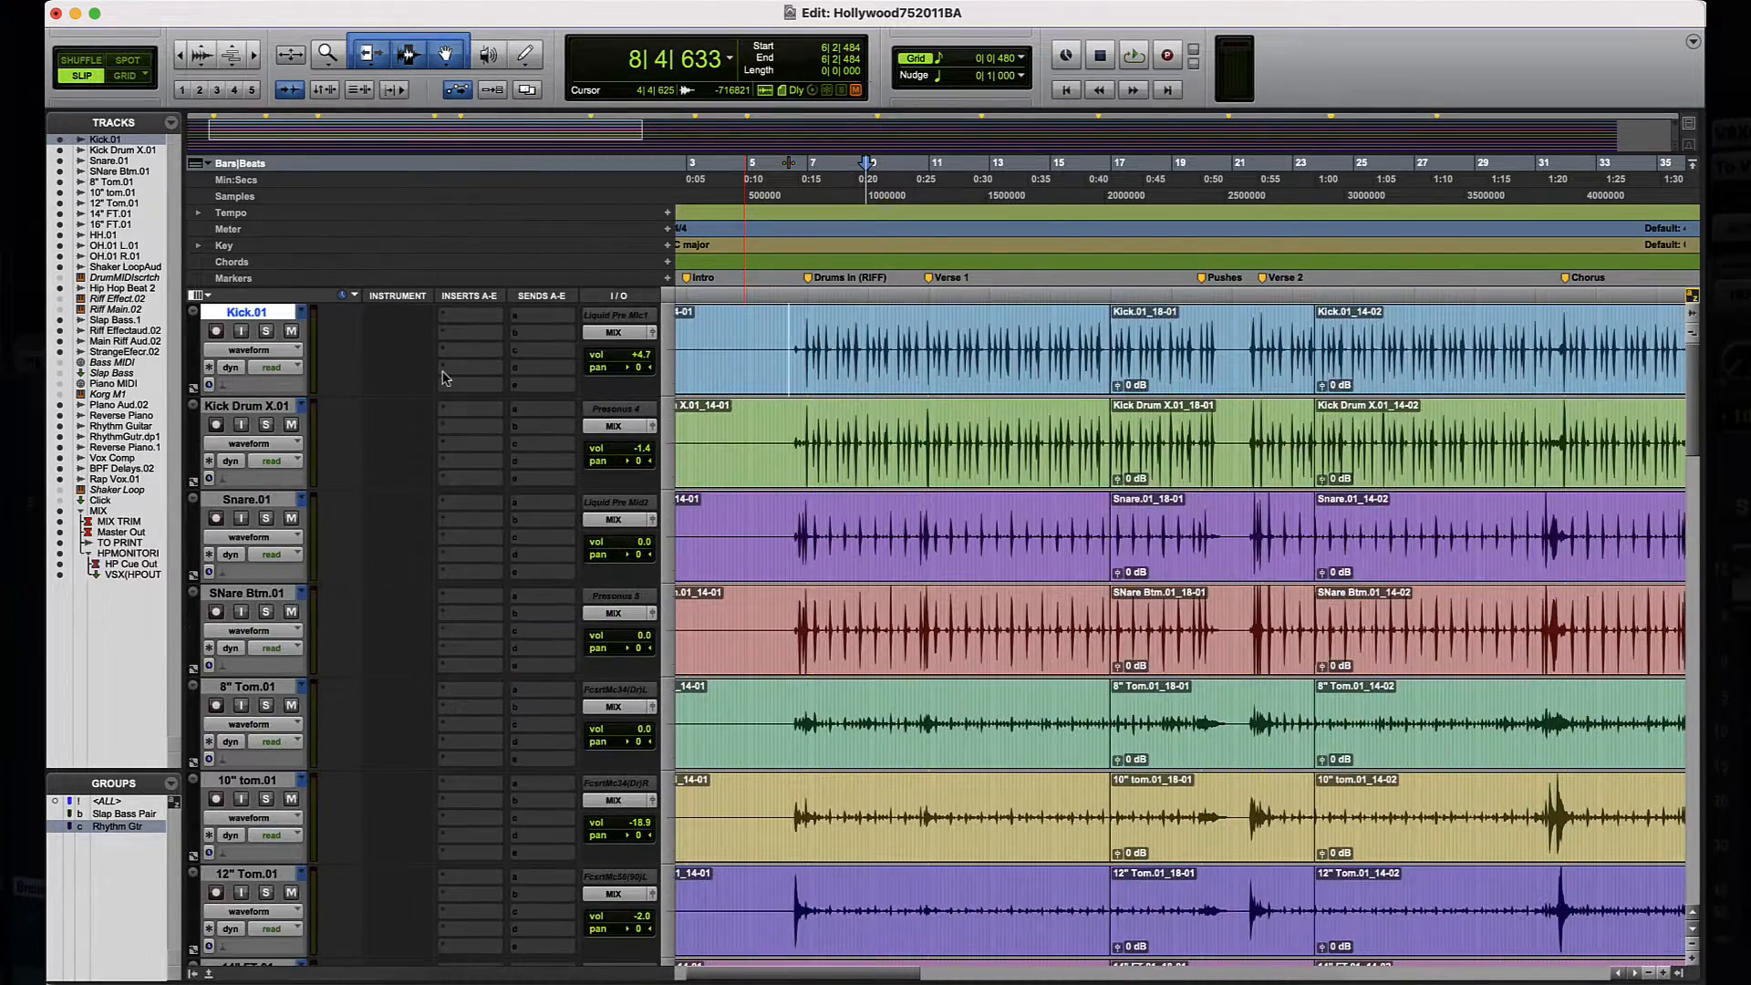
{"action": "key", "text": "t"}
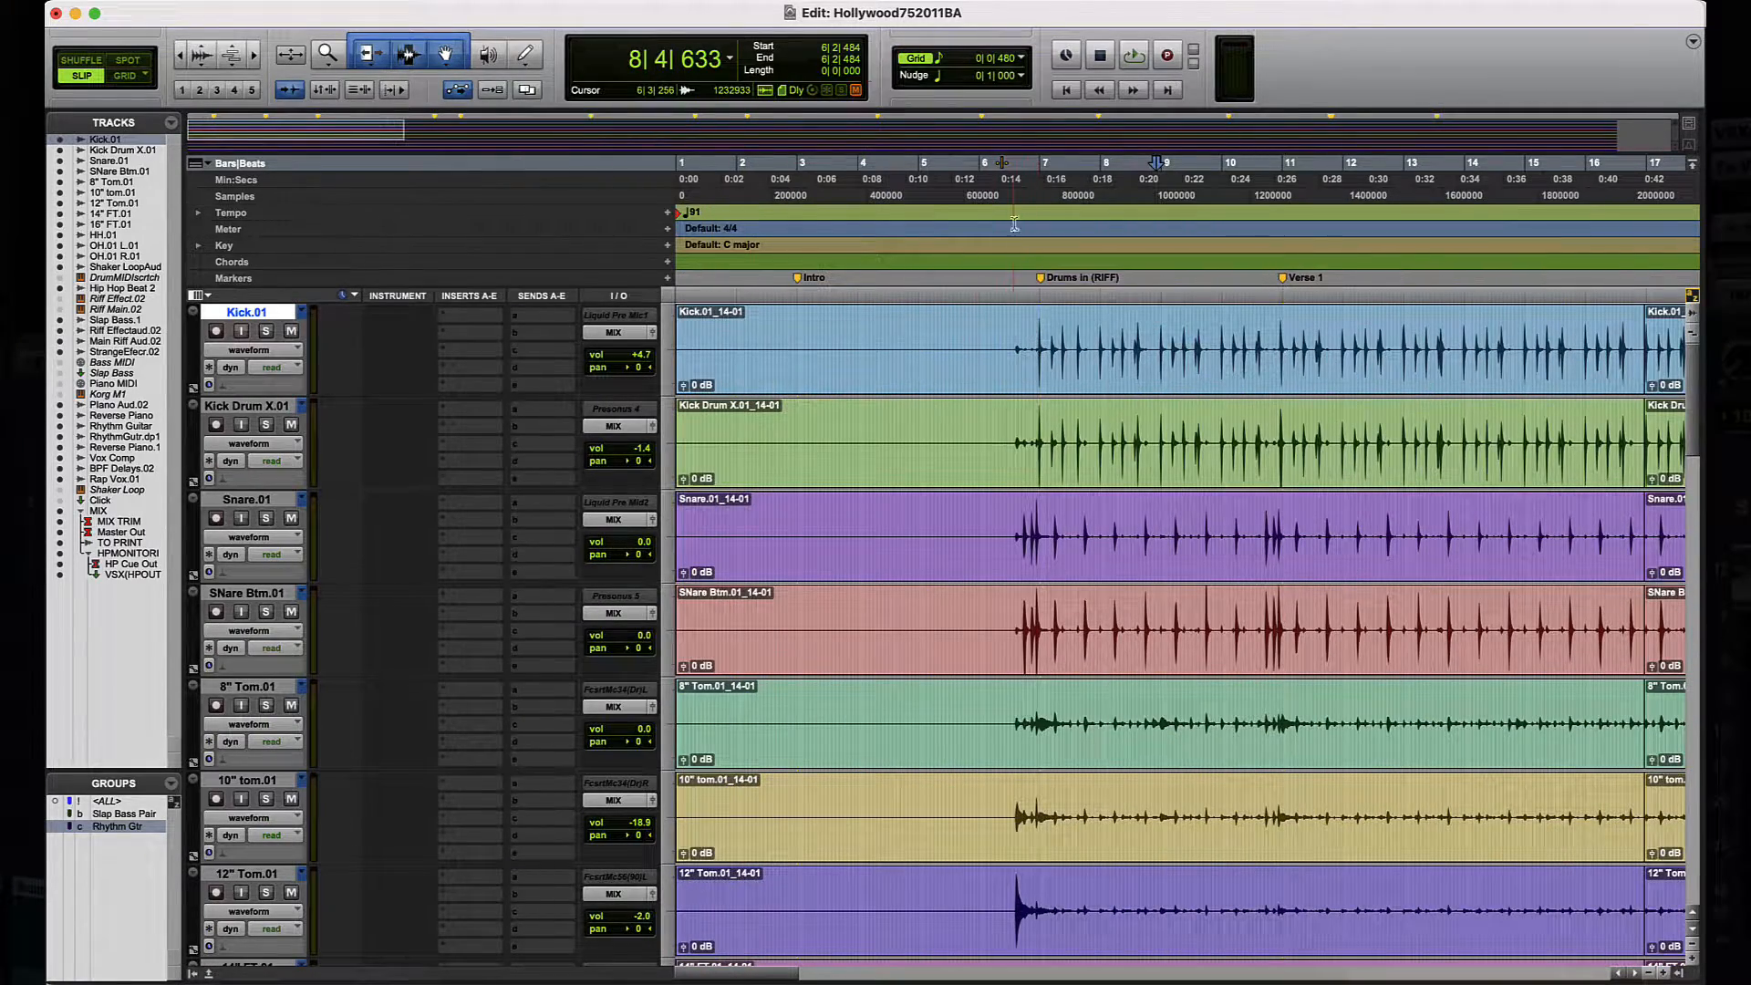
Step: Play the song through the start of Verse 1 and stop playback
{"action": "key", "text": "space"}
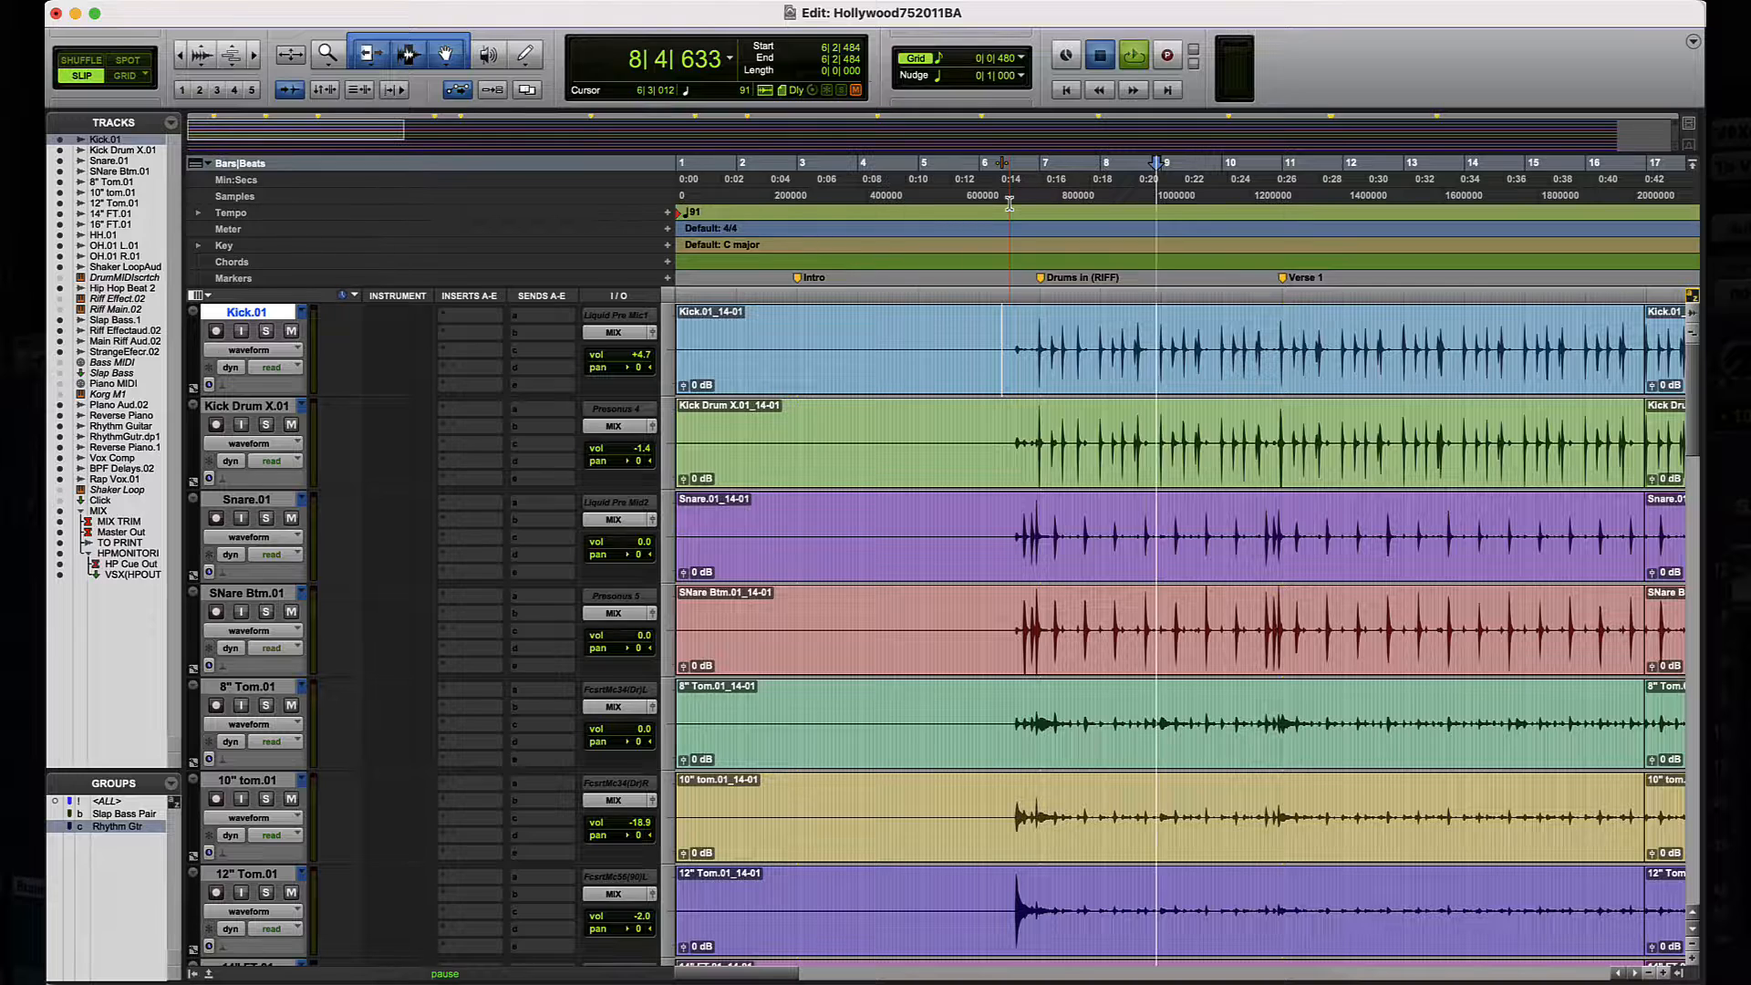
{"action": "scroll", "coordinate": [1027, 331], "scroll_direction": "right", "scroll_amount": 10}
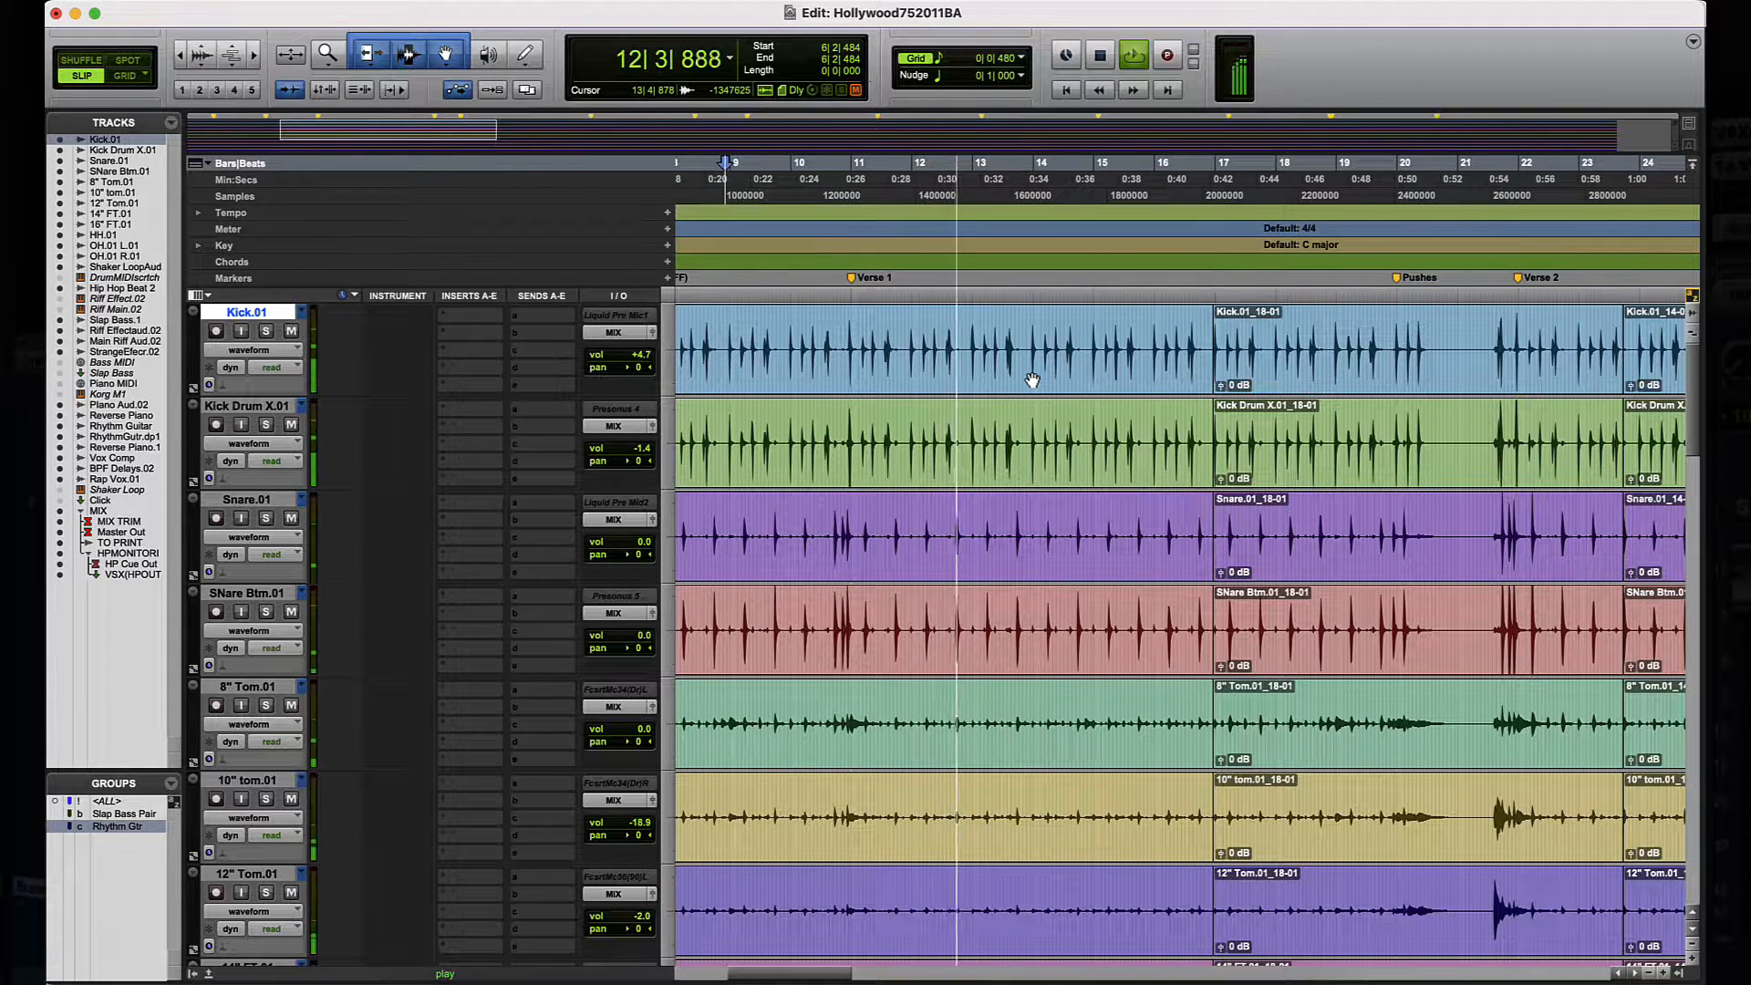
{"action": "key", "text": "space"}
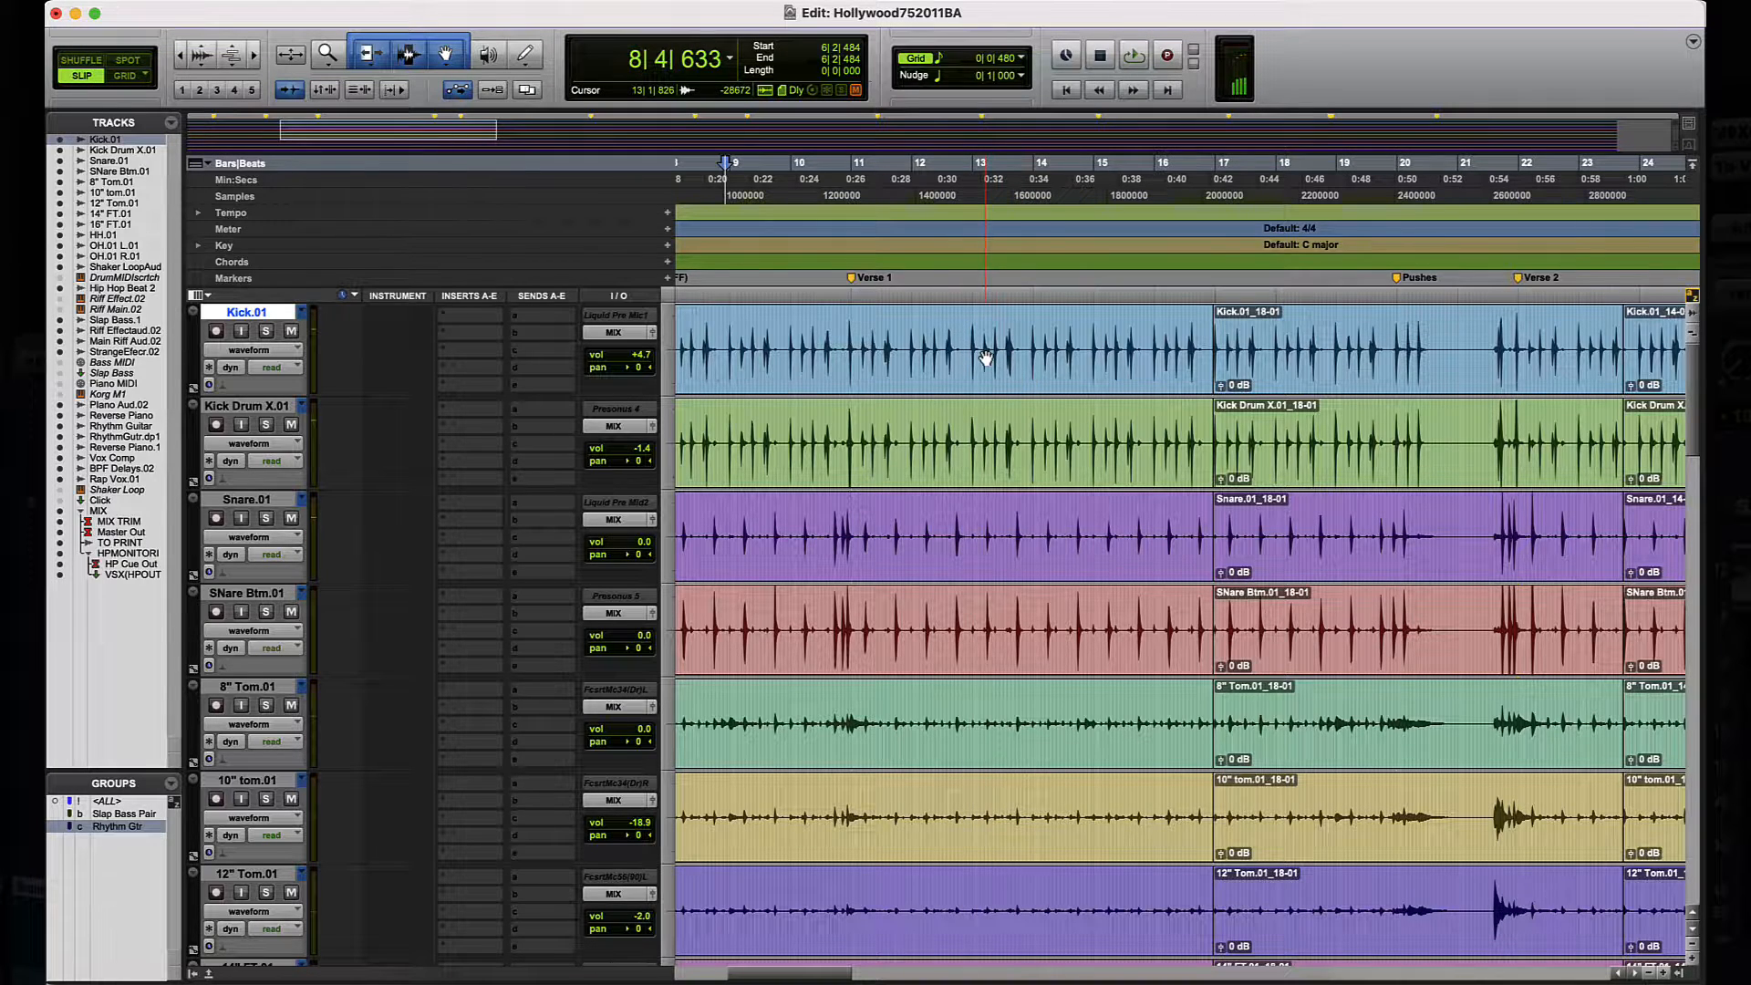
Step: Place the edit cursor on the Kick.01 track at 6|4|946, on the kick hit at the Drums in (RIFF) marker
{"action": "scroll", "coordinate": [987, 357], "scroll_direction": "left", "scroll_amount": 3}
{"action": "scroll", "coordinate": [986, 358], "scroll_direction": "left", "scroll_amount": 1}
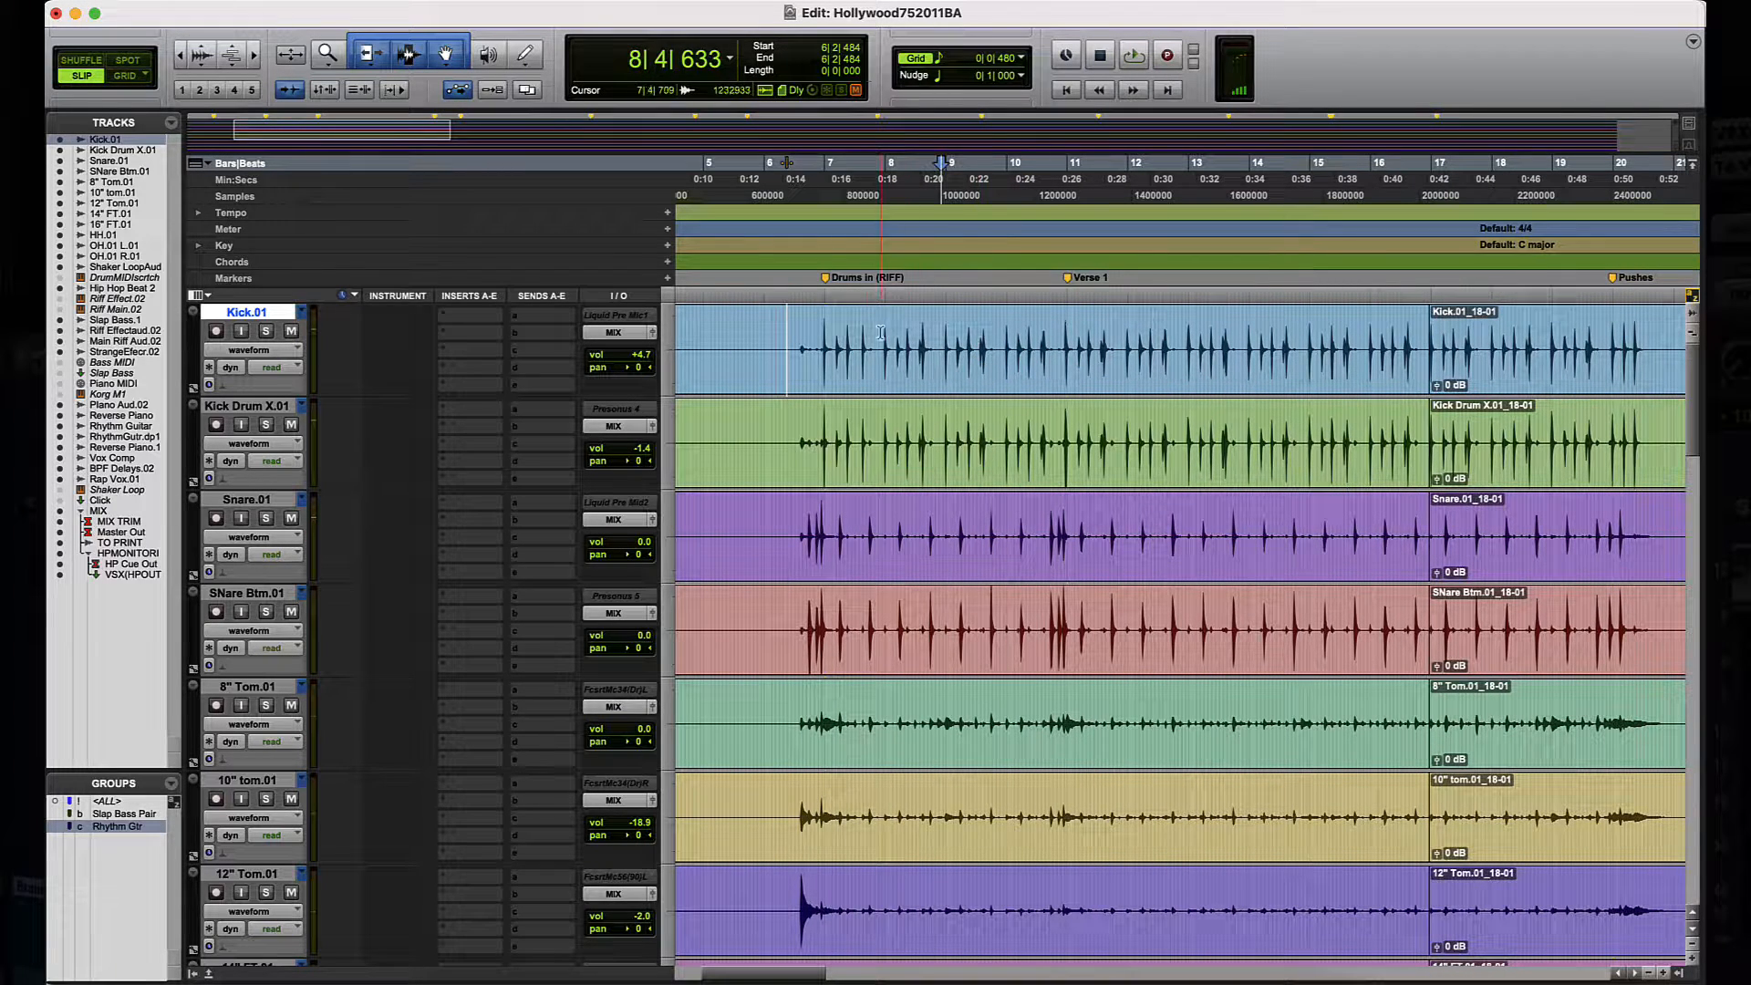
{"action": "left_click", "coordinate": [824, 333]}
{"action": "key", "text": "t"}
{"action": "key", "text": "t"}
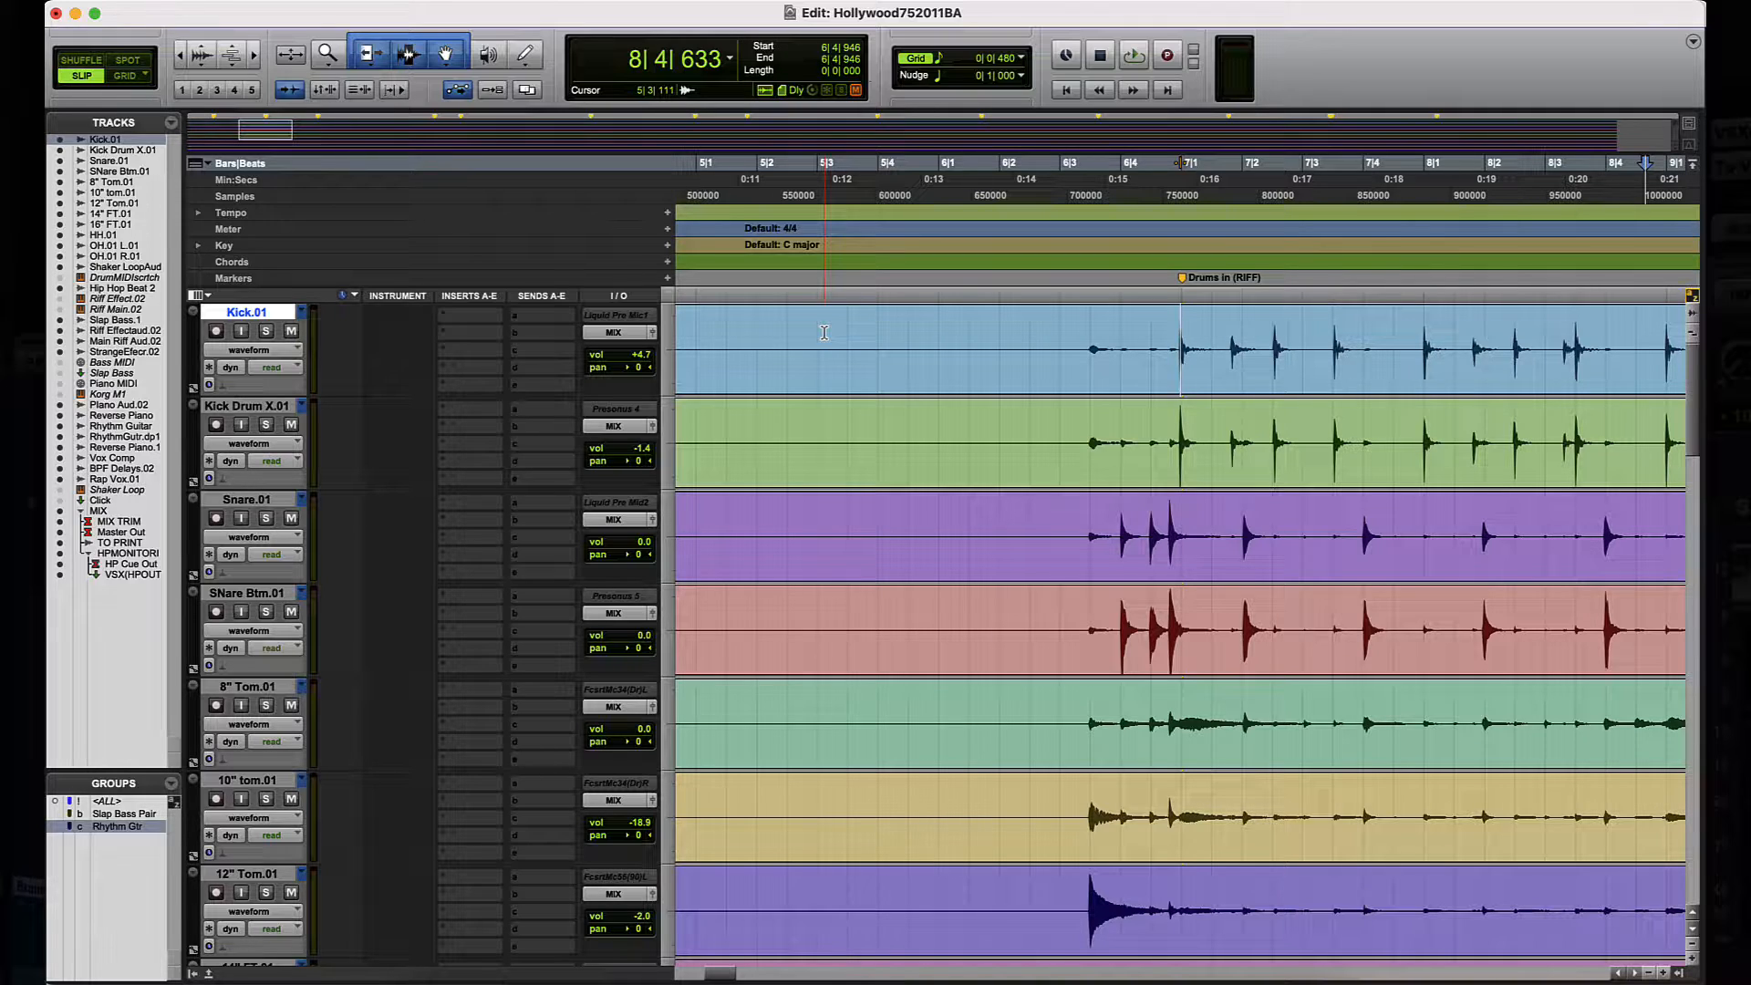
{"action": "key", "text": "r"}
{"action": "key", "text": "r"}
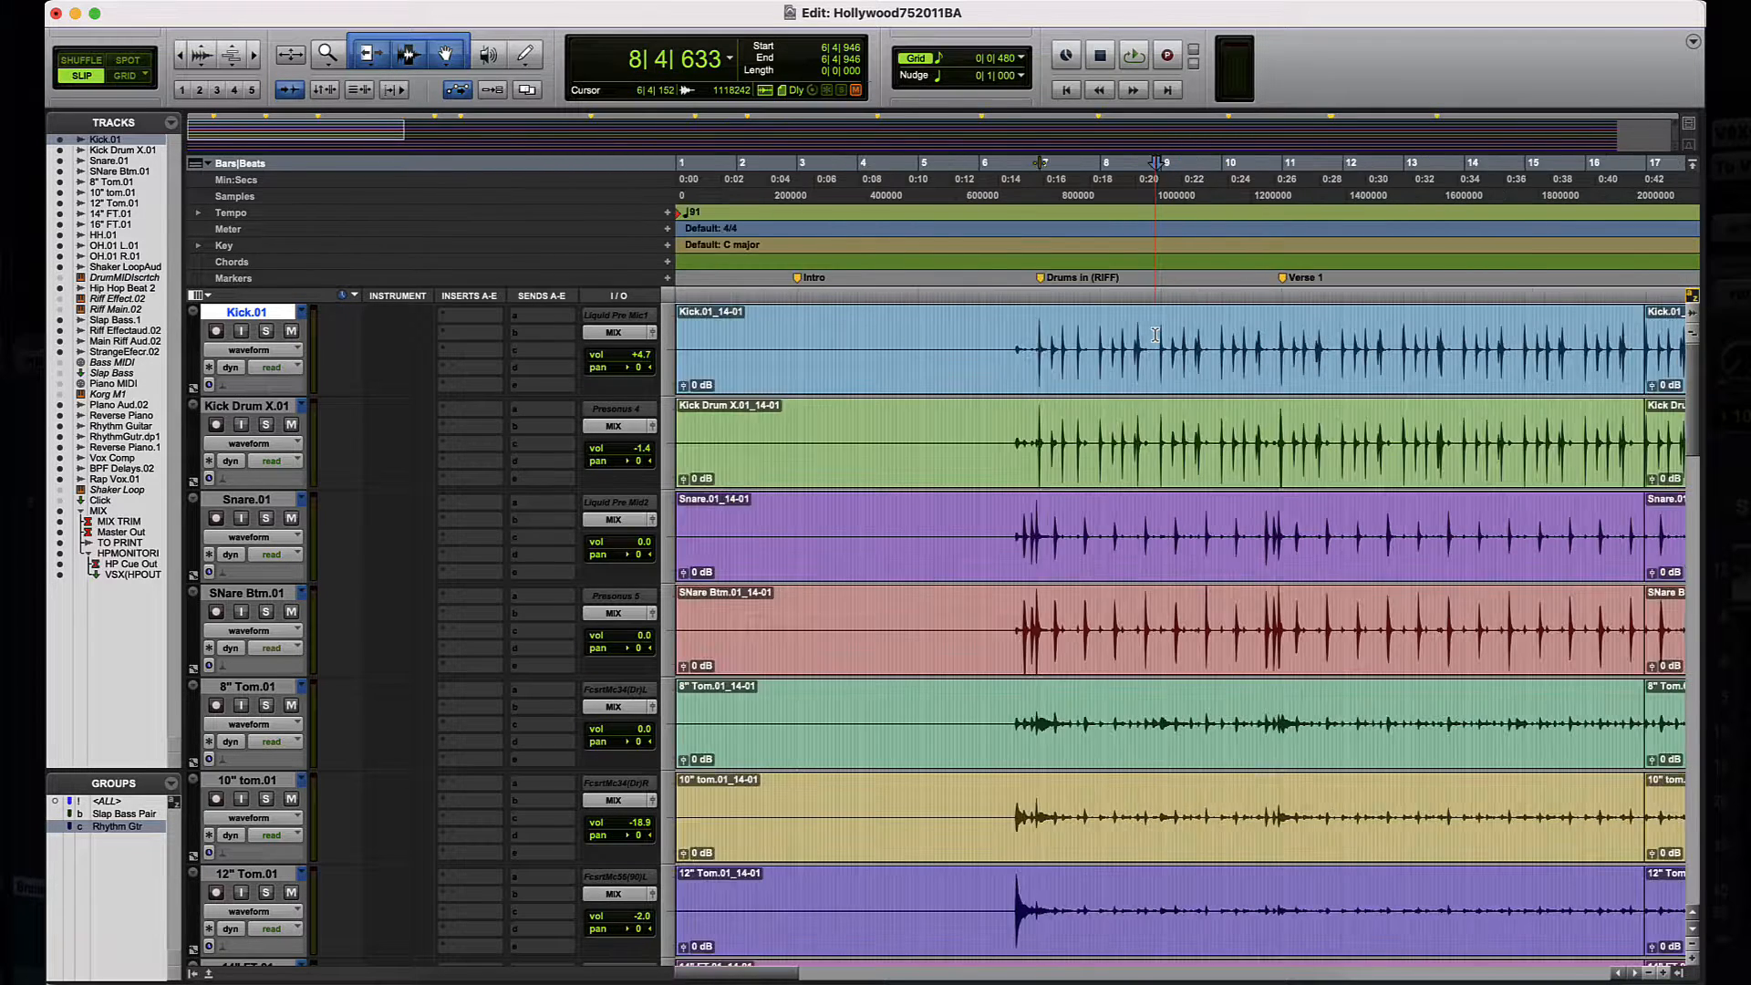
Step: Examine the drum waveforms around the Drums in (RIFF) marker, both close up and in the wider arrangement
{"action": "scroll", "coordinate": [1155, 335], "scroll_direction": "right", "scroll_amount": 2}
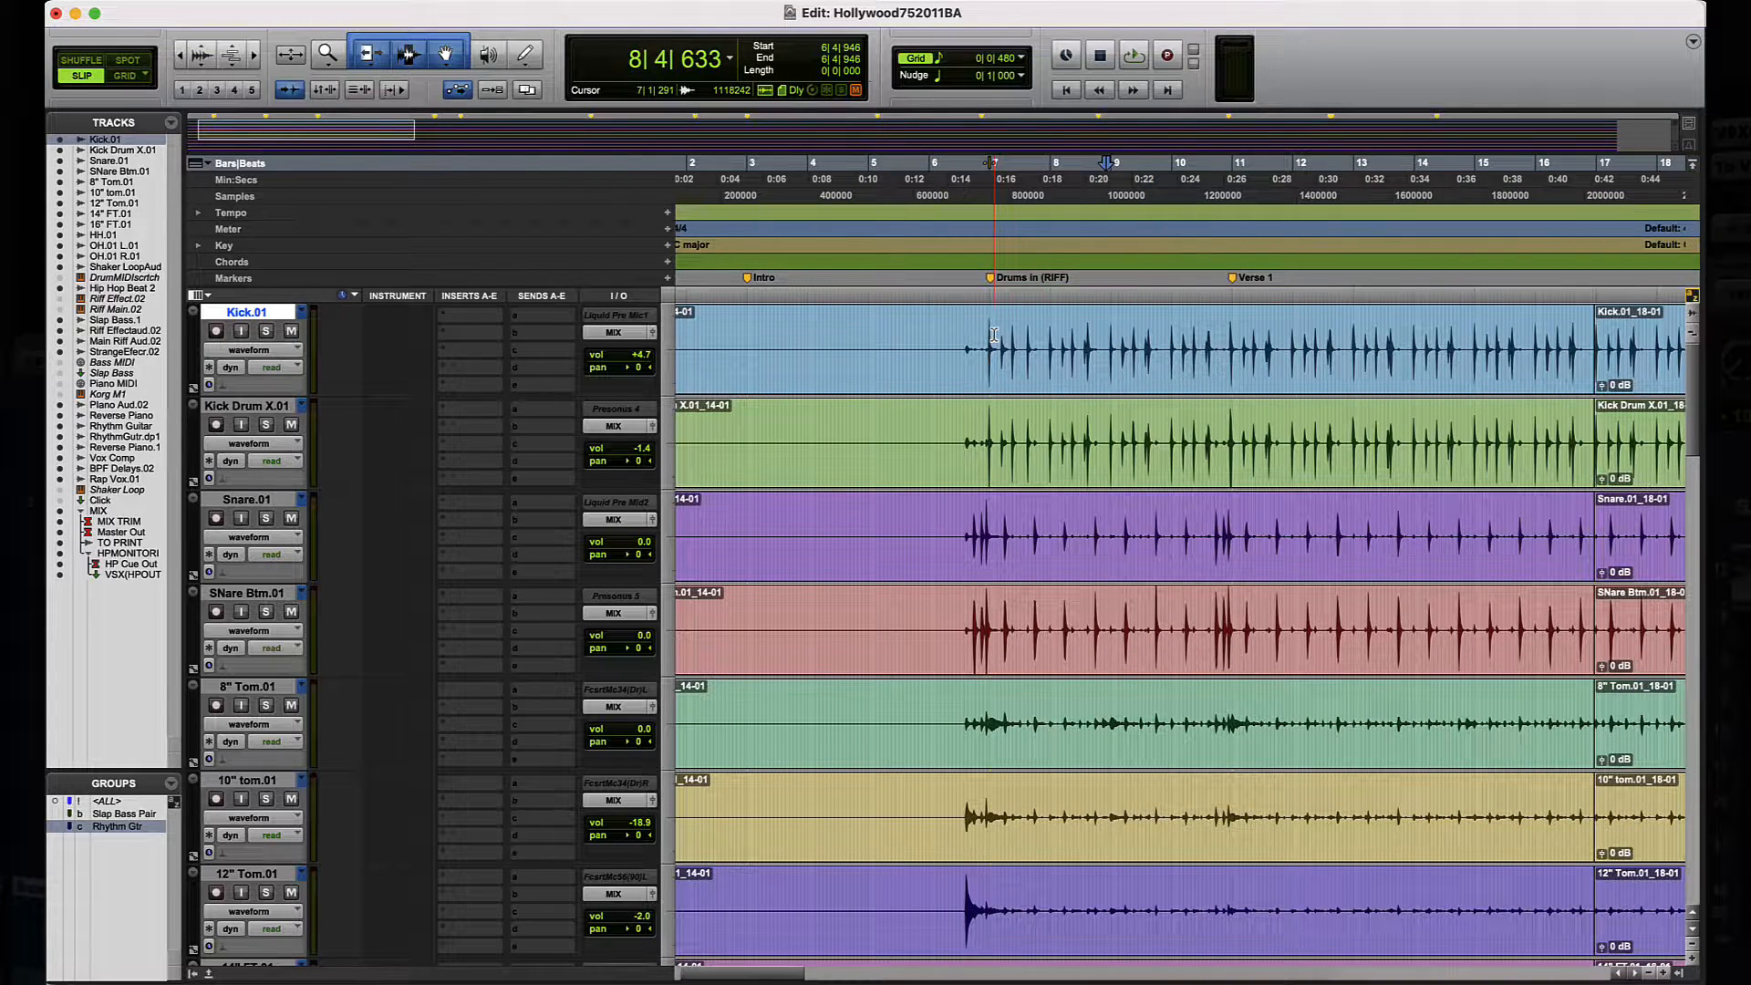
{"action": "key", "text": "t"}
{"action": "scroll", "coordinate": [973, 344], "scroll_direction": "left", "scroll_amount": 3}
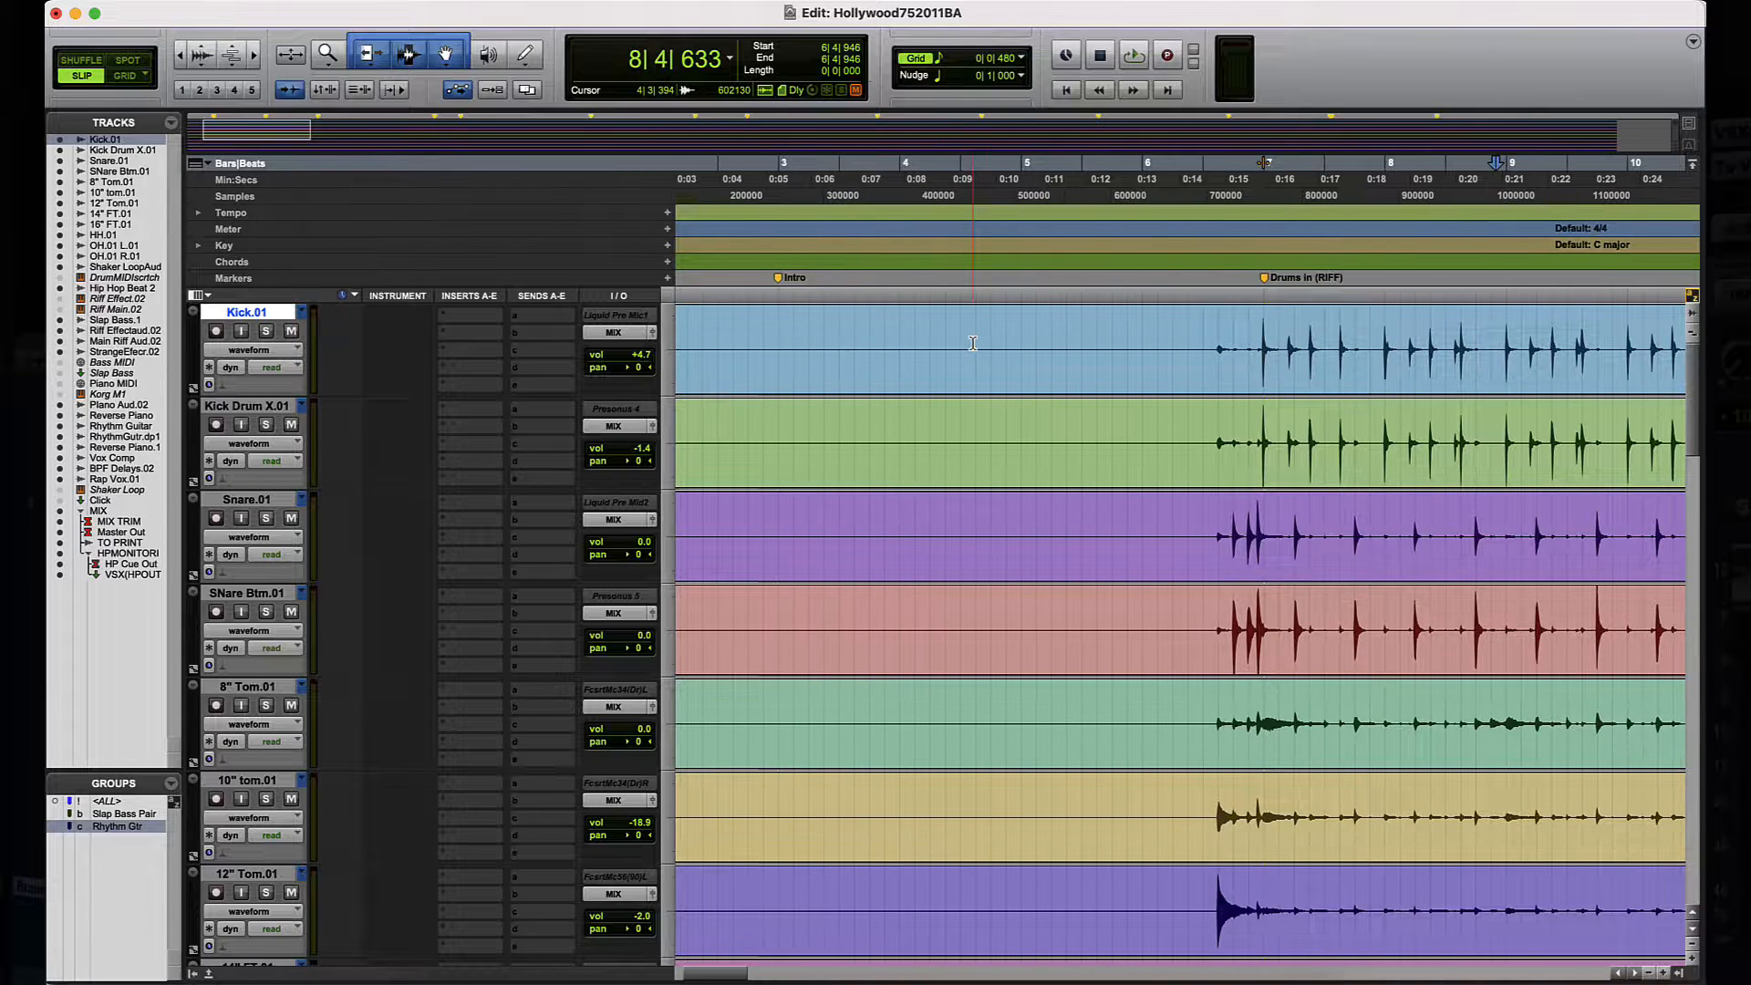
{"action": "key", "text": "r"}
{"action": "key", "text": "r"}
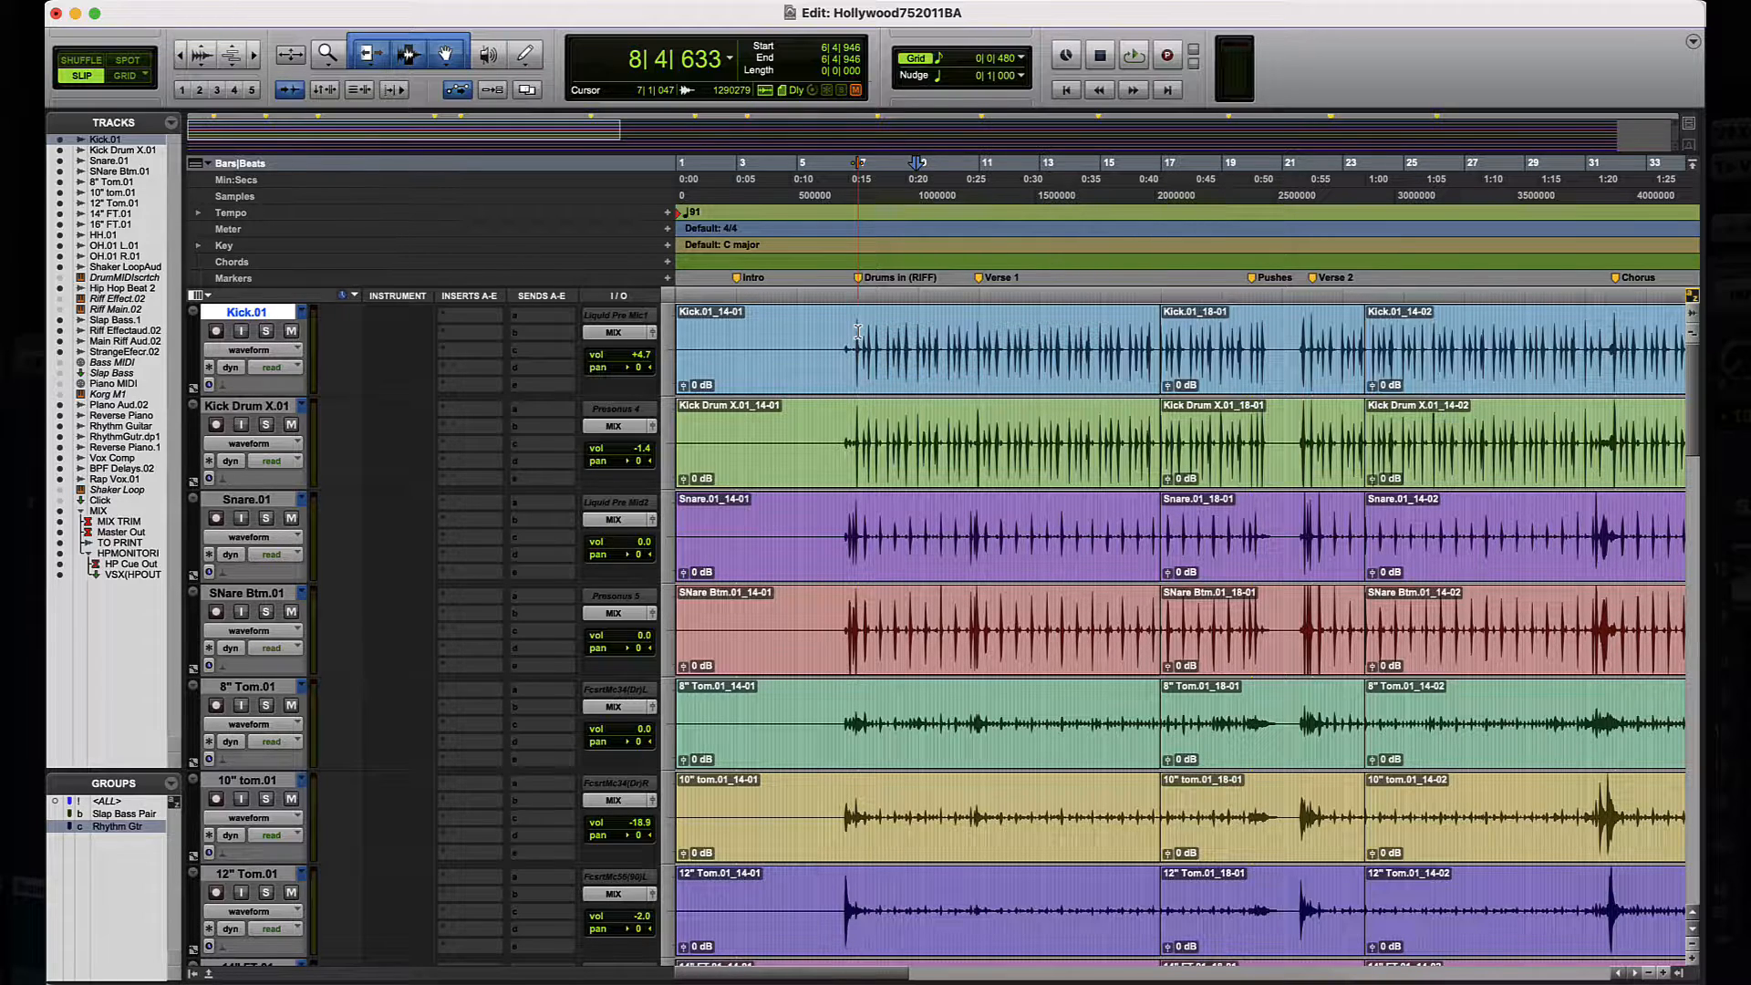
{"action": "key", "text": "t"}
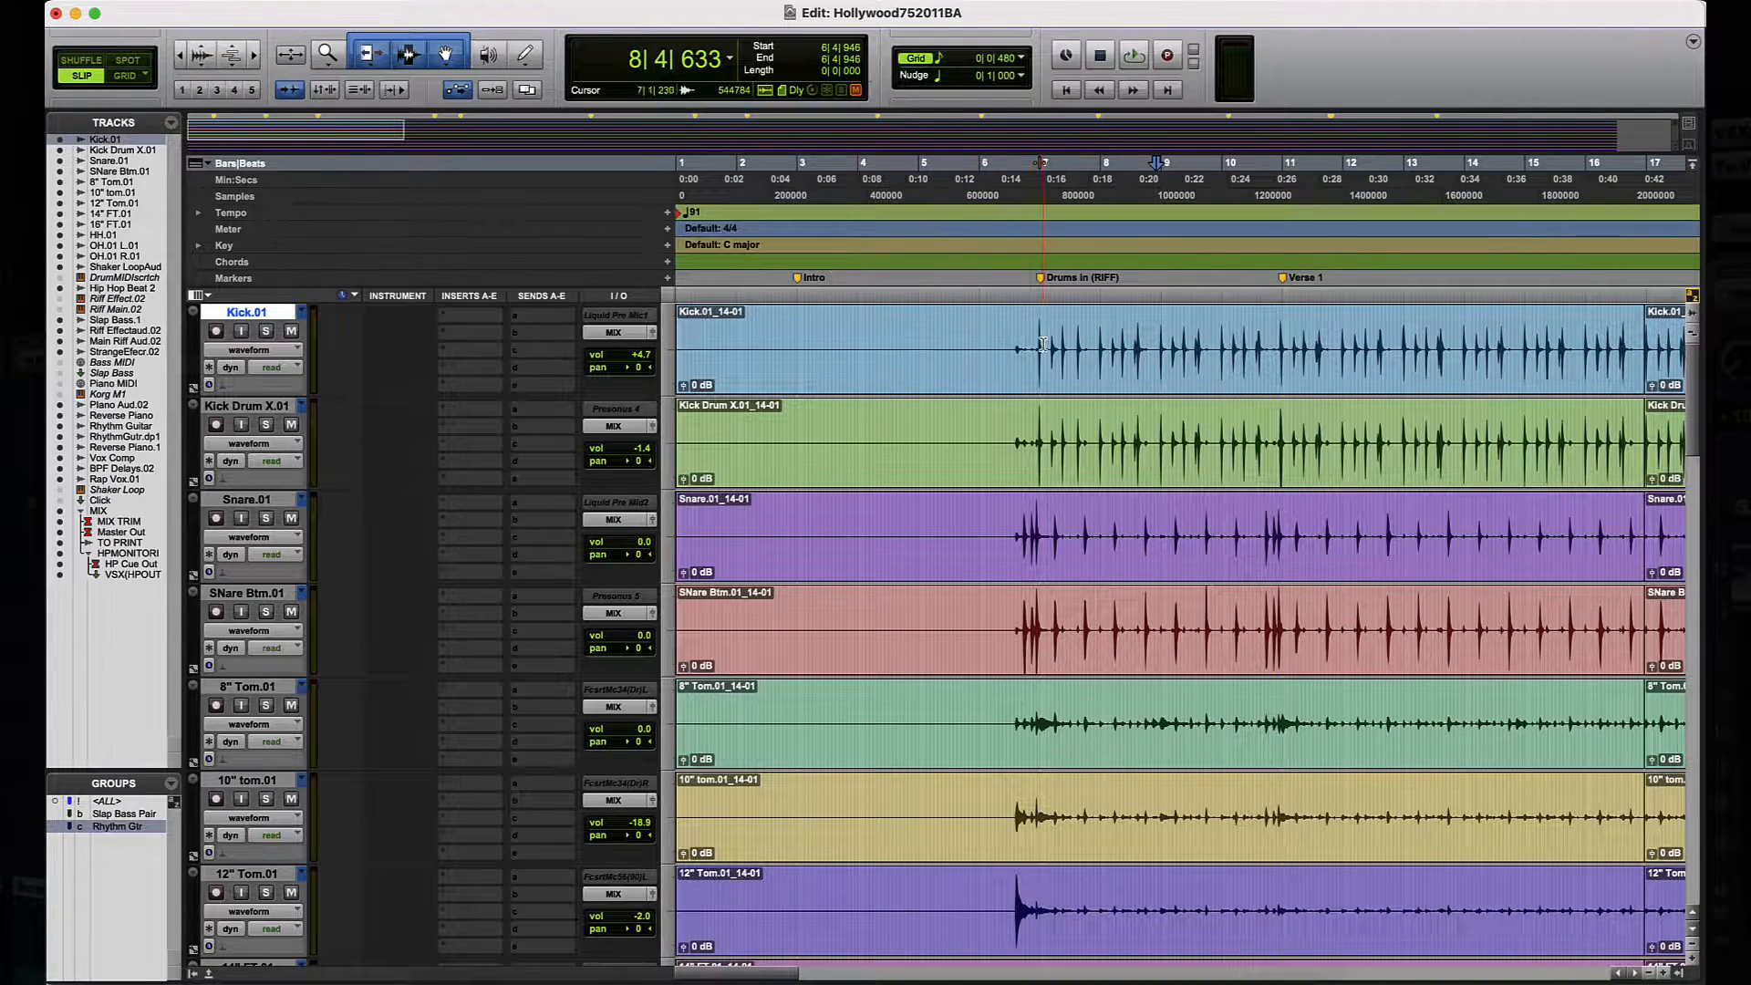
{"action": "key", "text": "t"}
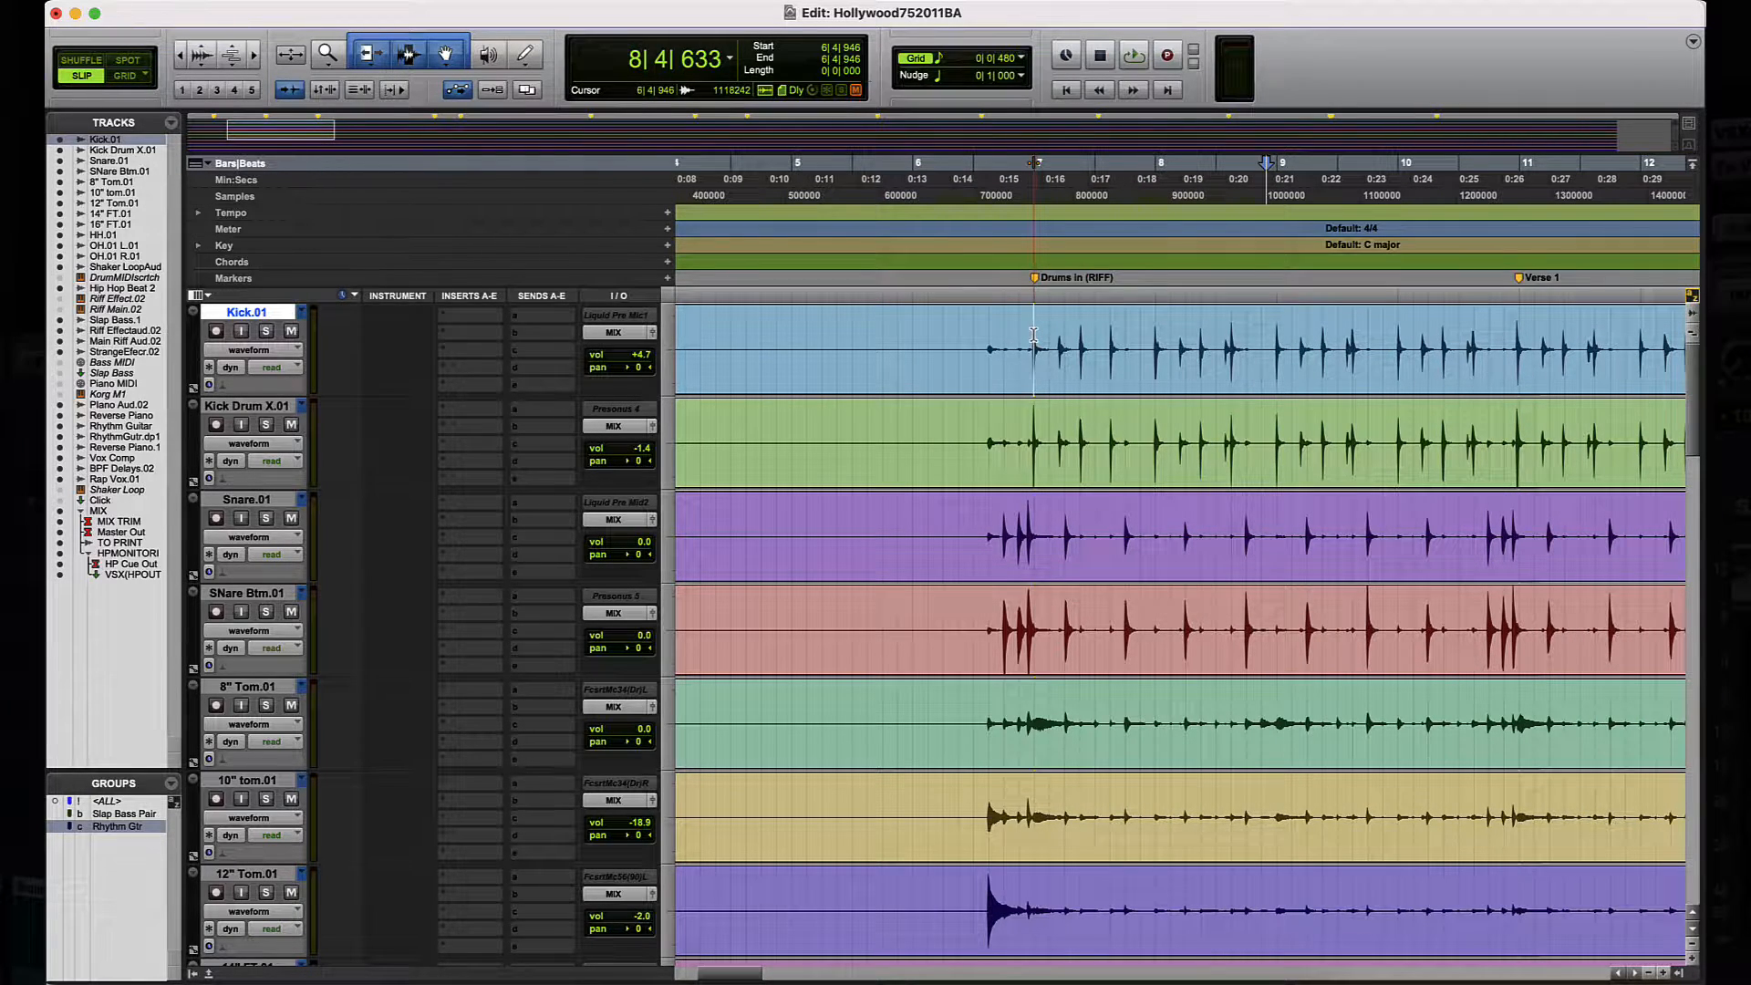
{"action": "scroll", "coordinate": [1003, 334], "scroll_direction": "right", "scroll_amount": 3}
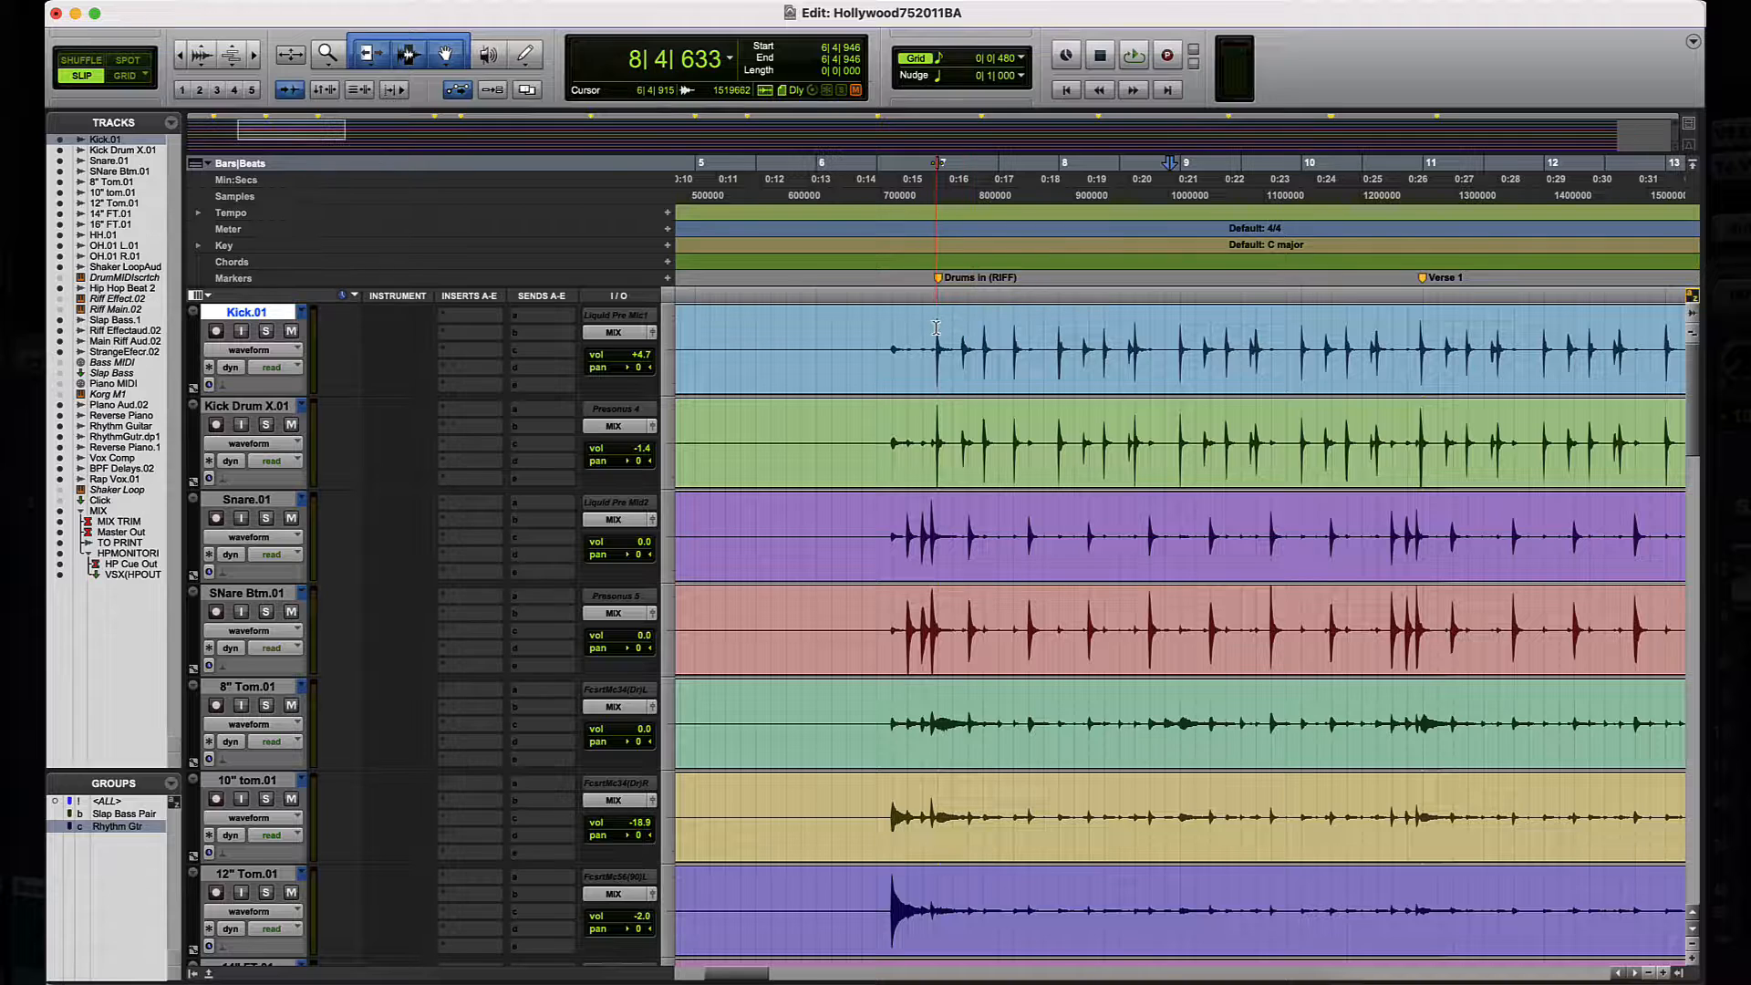
{"action": "left_click", "coordinate": [938, 329]}
{"action": "key", "text": "r"}
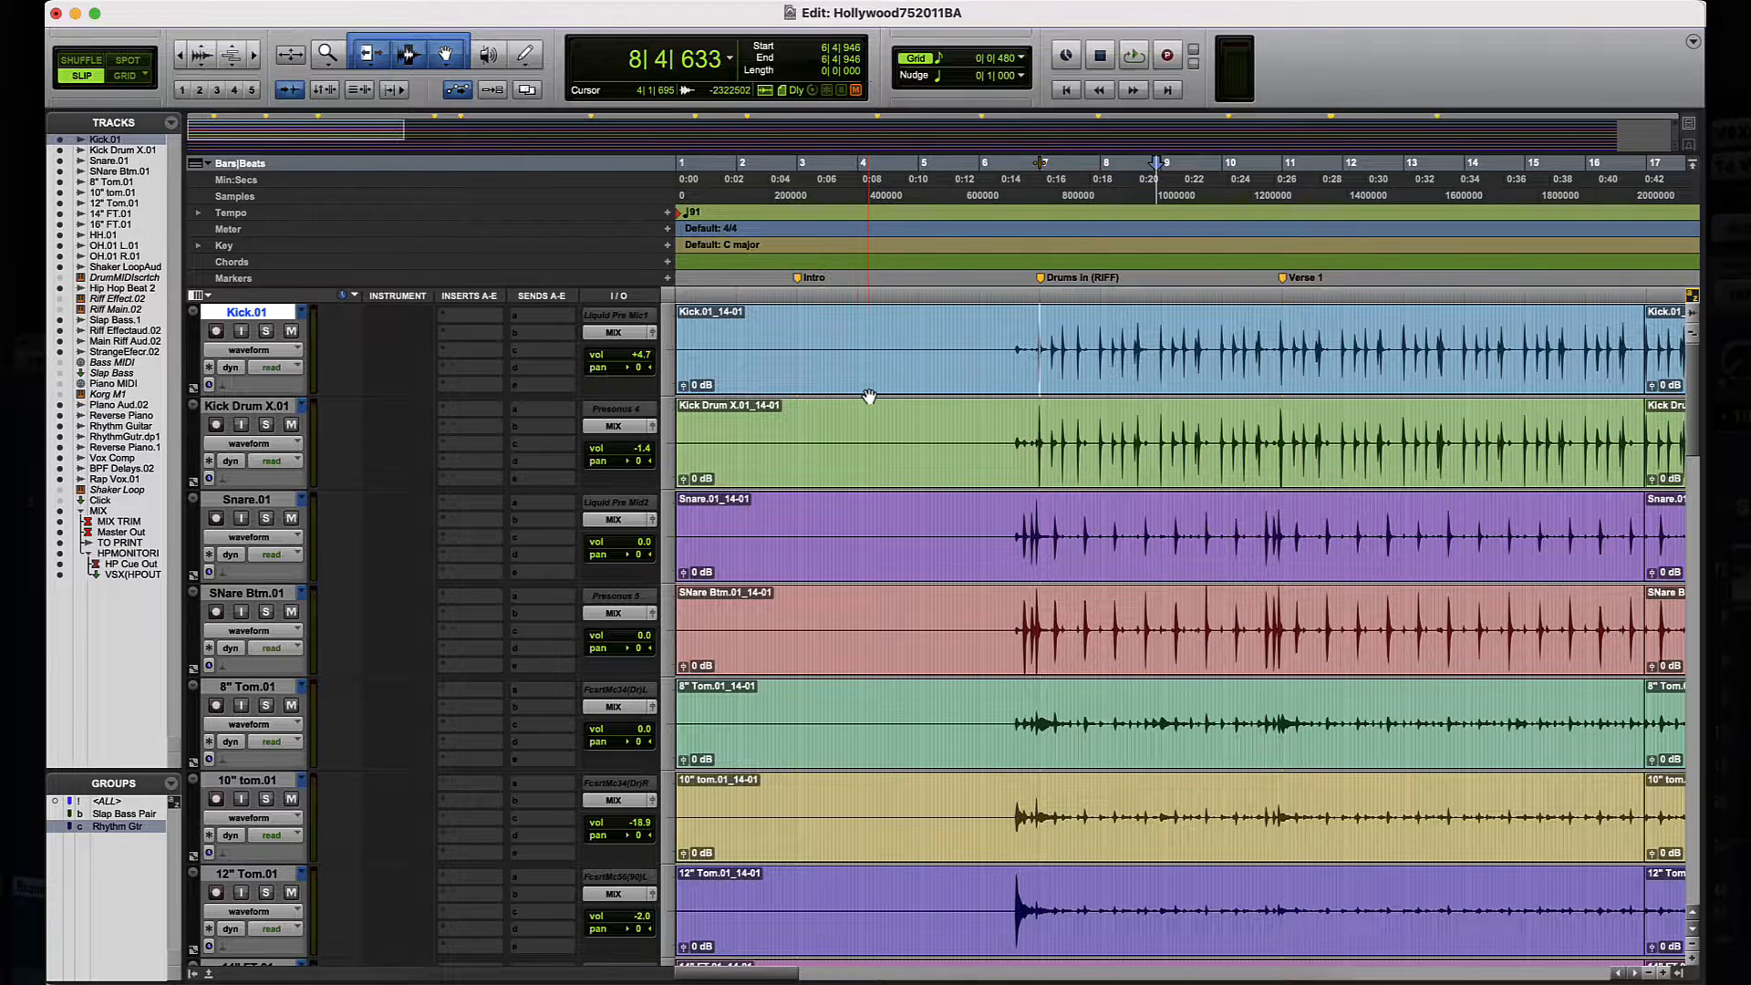
Step: Select all the drum tracks from Kick.01 through OH.01 R.01
{"action": "scroll", "coordinate": [260, 466], "scroll_direction": "down", "scroll_amount": 4}
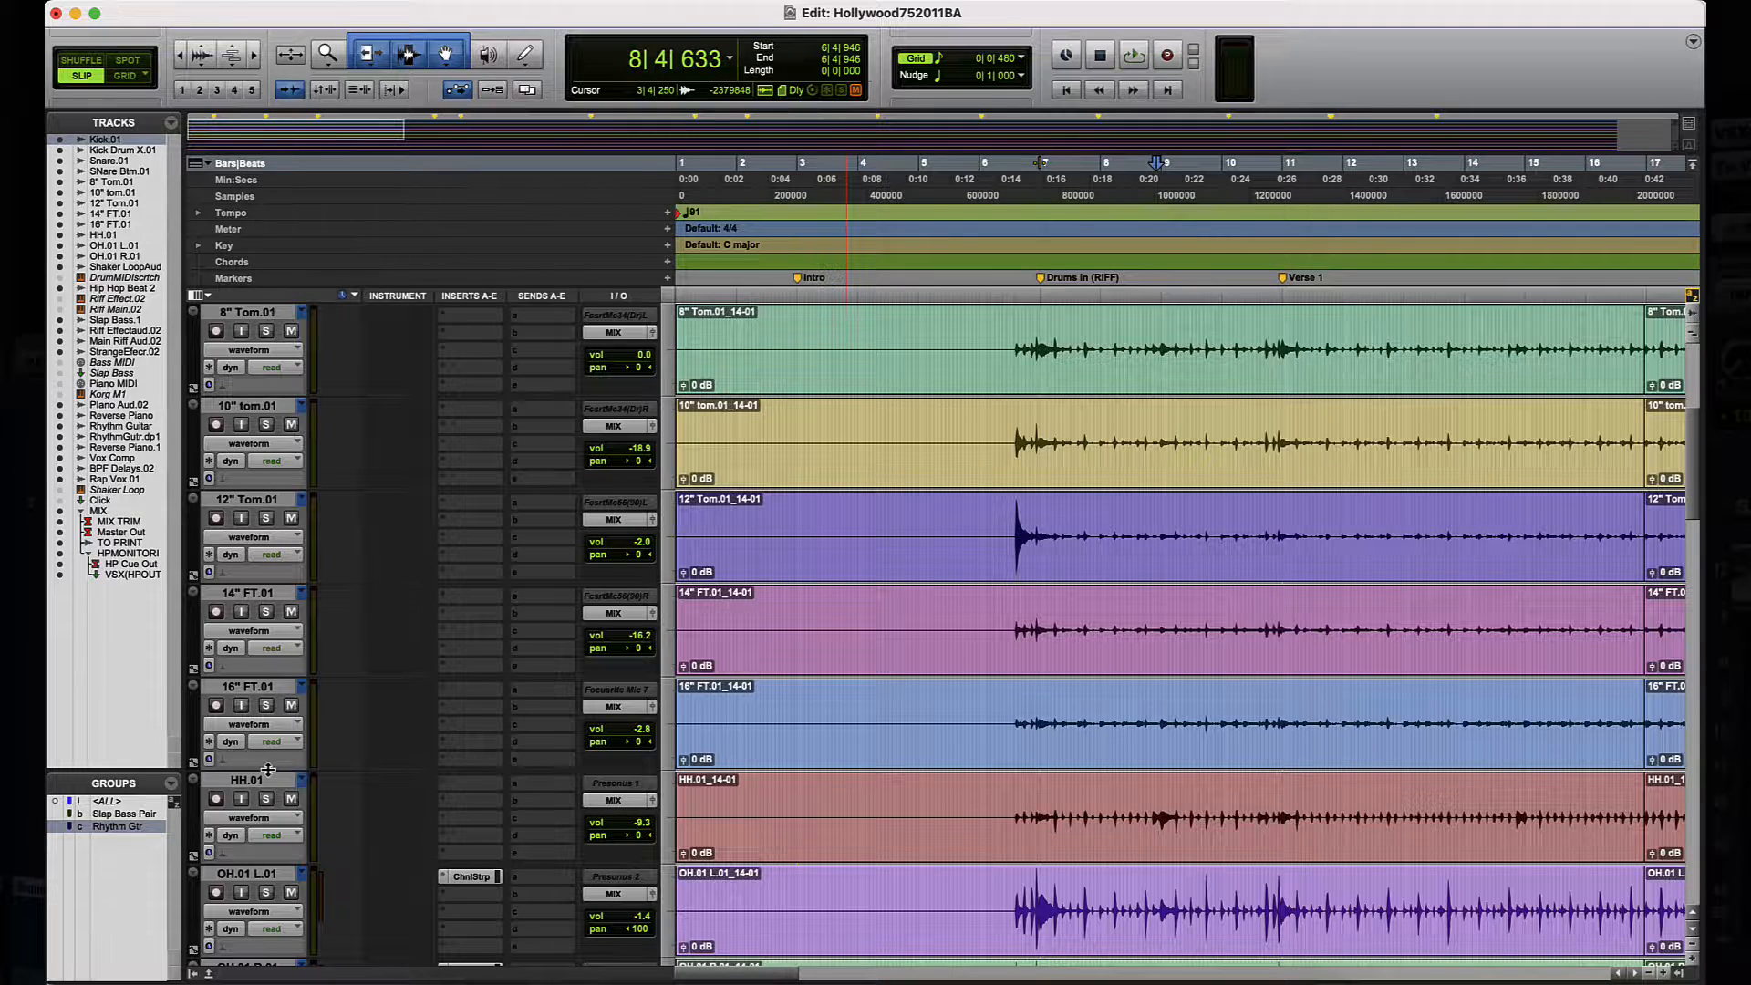
{"action": "left_click", "coordinate": [267, 875], "text": "shift"}
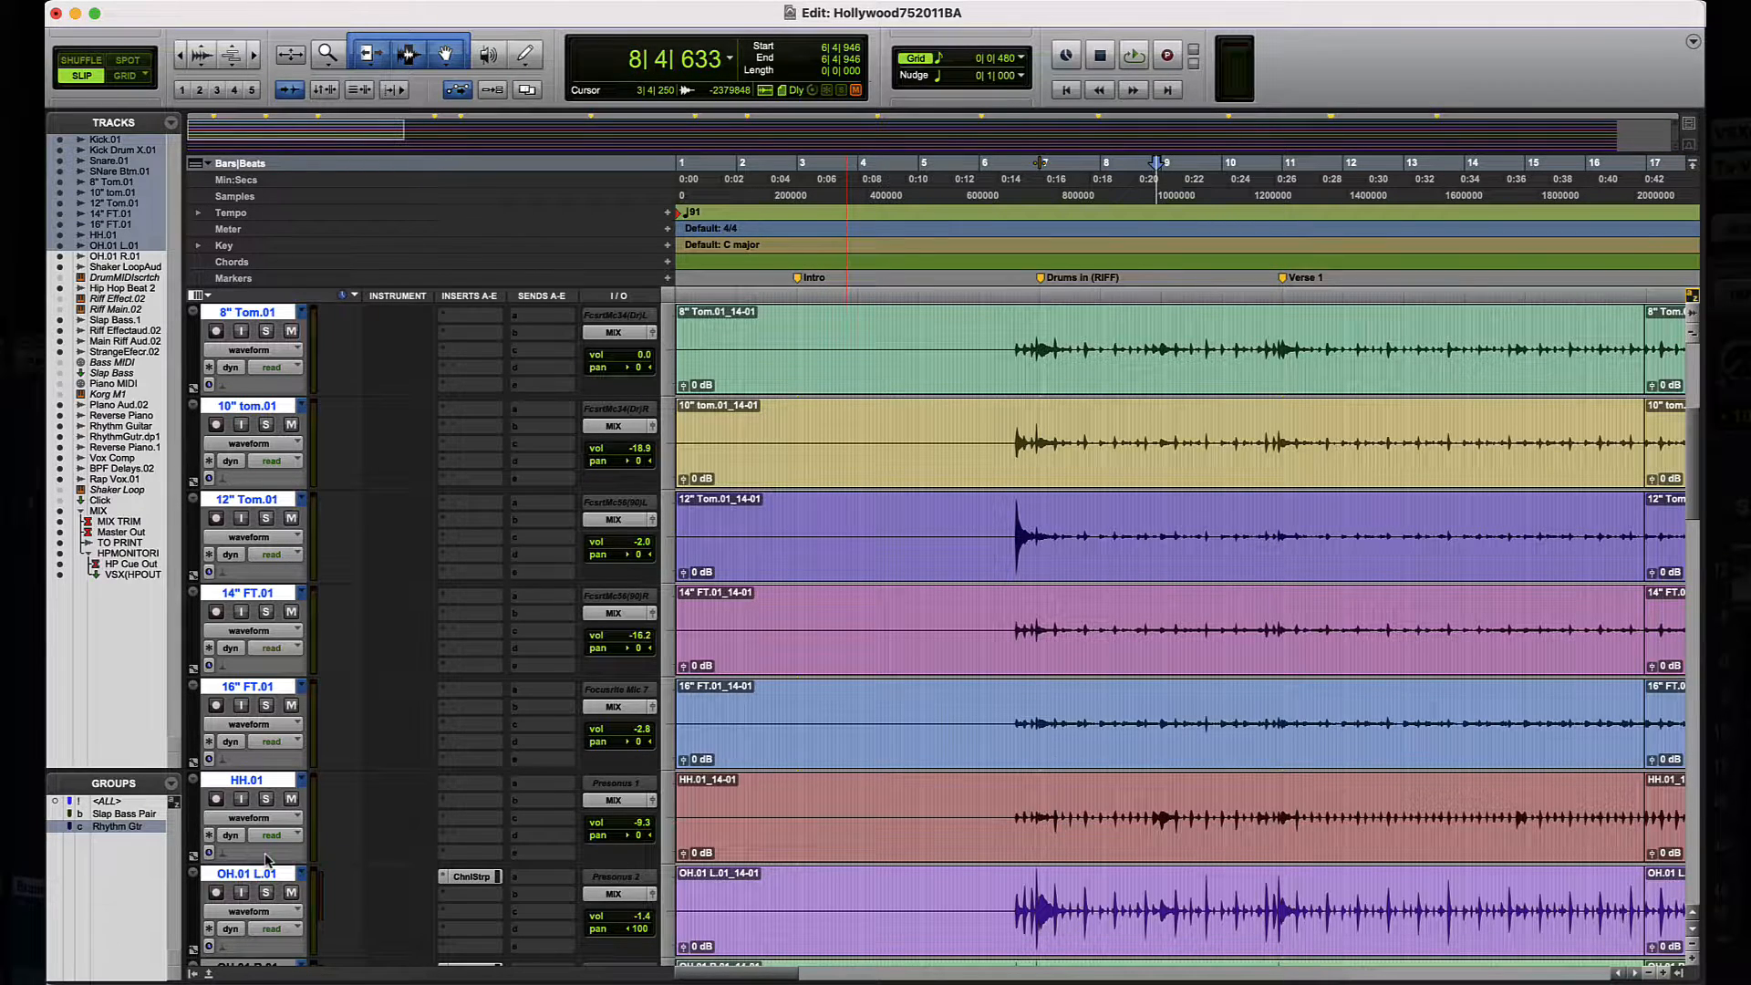
{"action": "scroll", "coordinate": [266, 859], "scroll_direction": "up", "scroll_amount": 4}
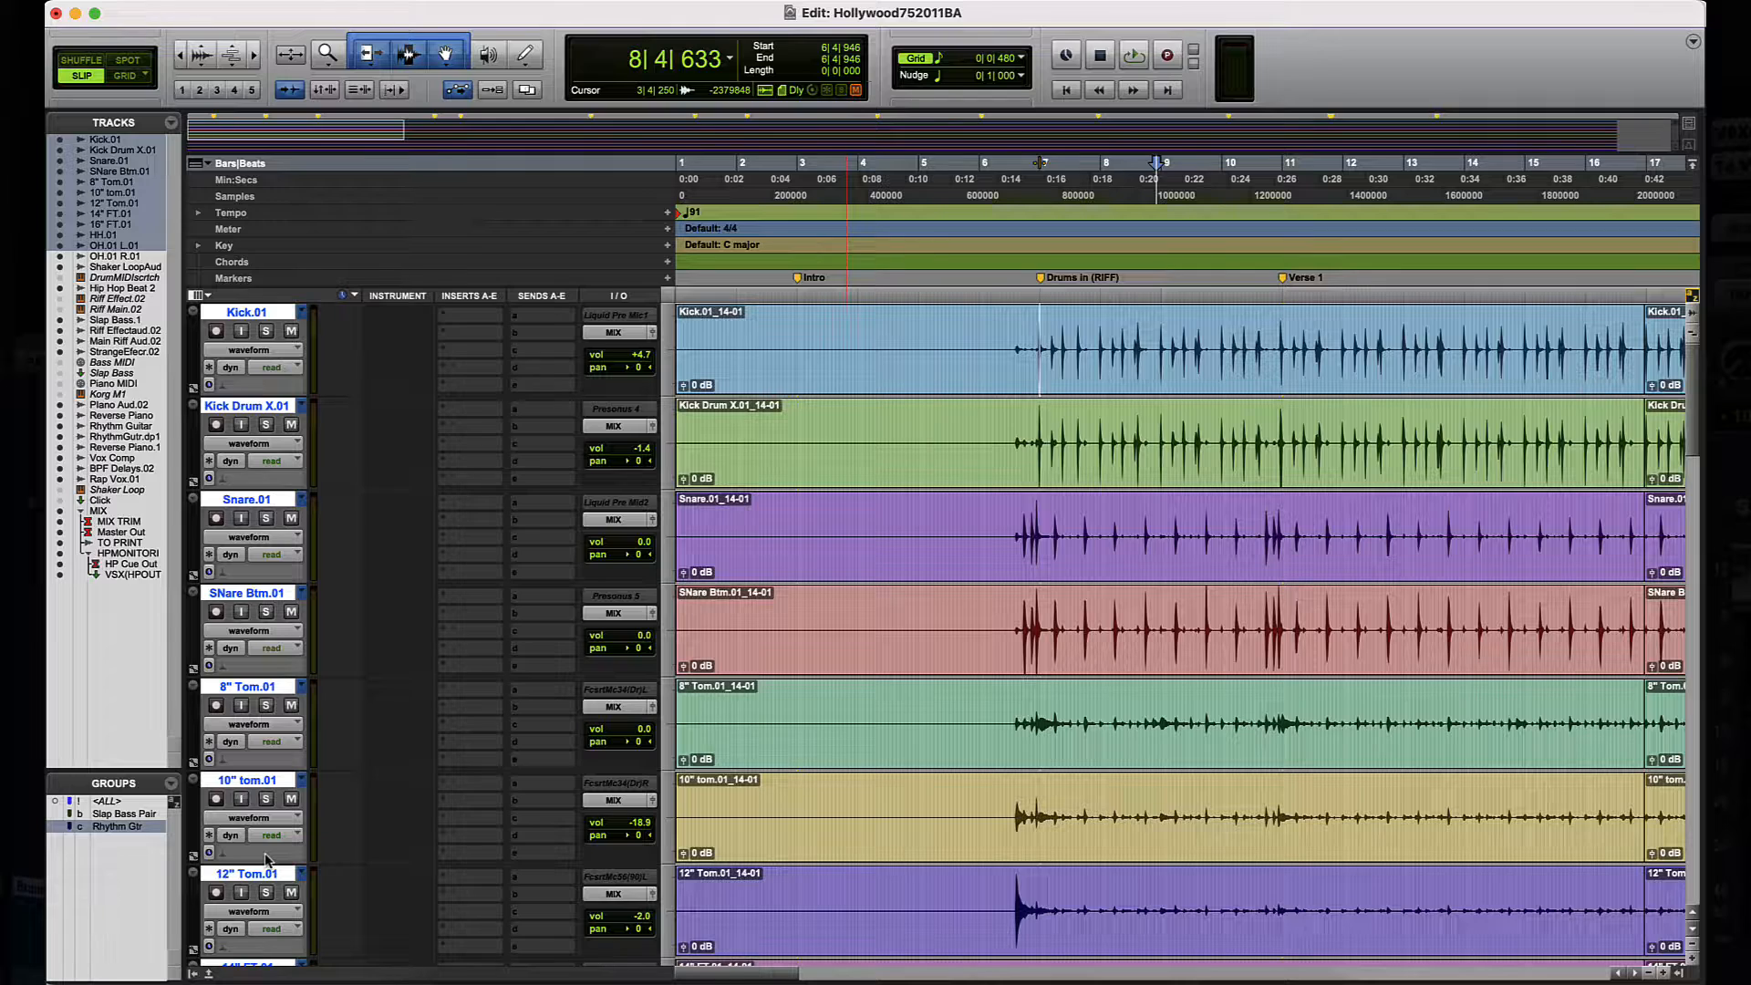
{"action": "scroll", "coordinate": [260, 860], "scroll_direction": "down", "scroll_amount": 9}
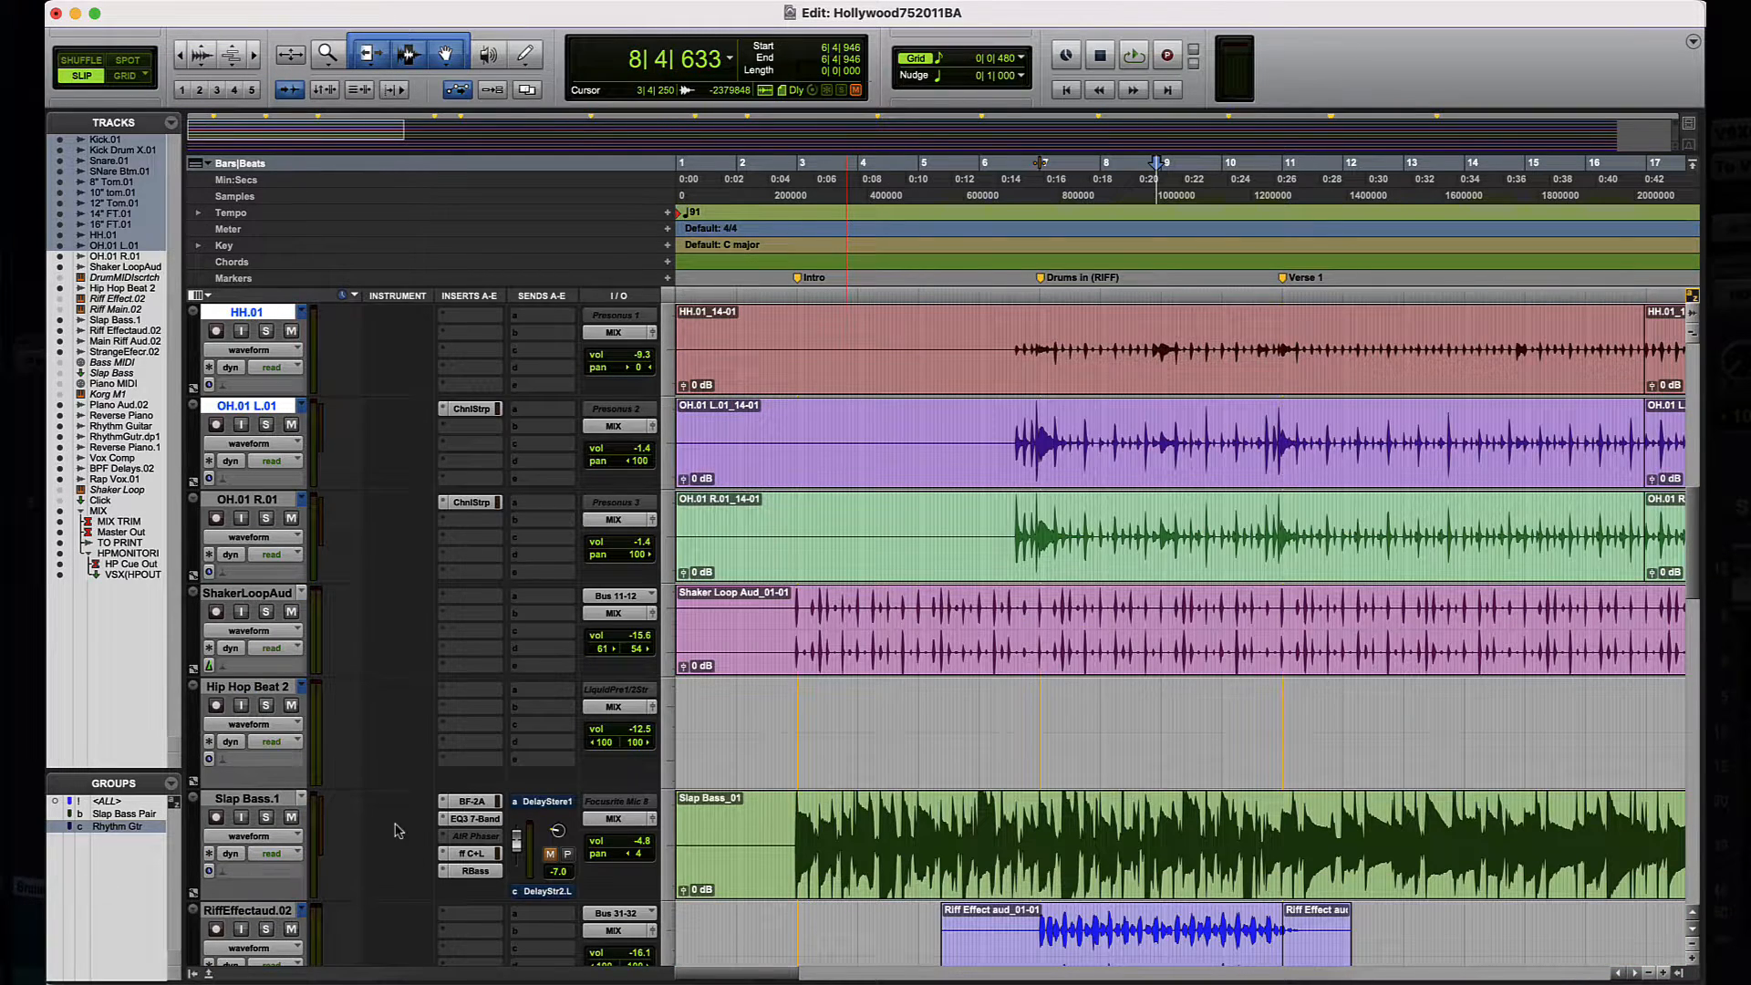
{"action": "left_click", "coordinate": [254, 502], "text": "shift"}
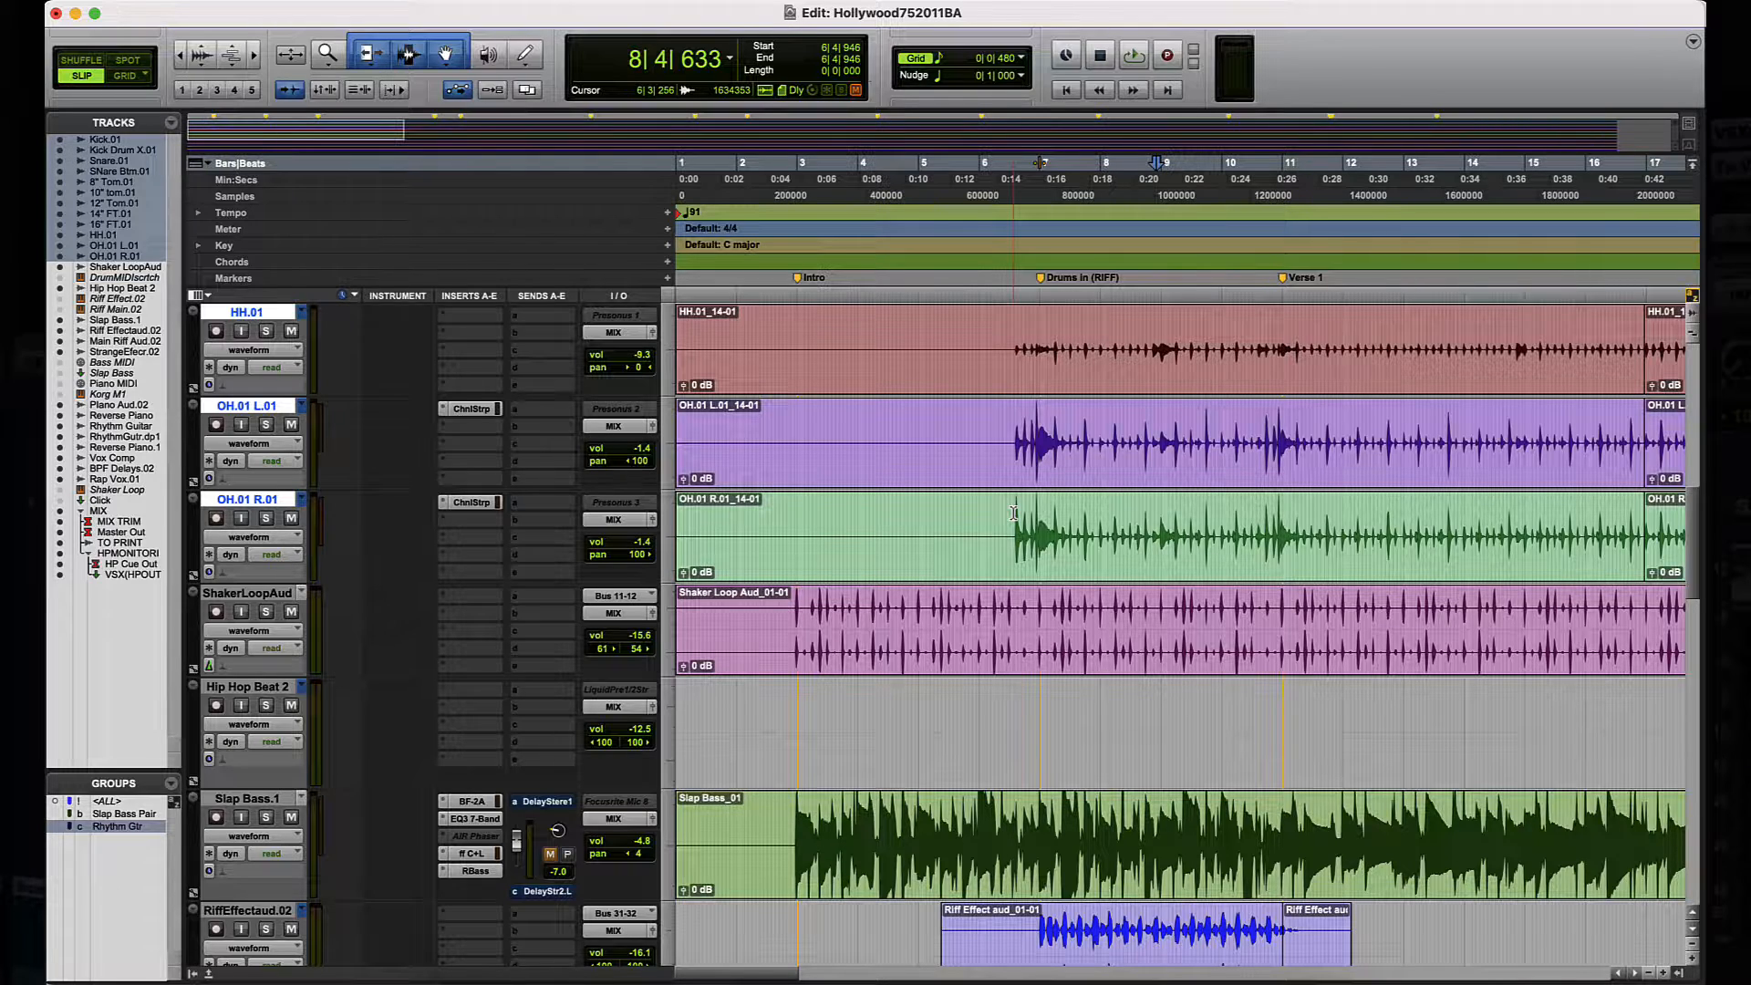
Step: Create an Edit group named DRUM ELEMENTS with ID d from the selected drum tracks
{"action": "key", "text": "super+bracketright"}
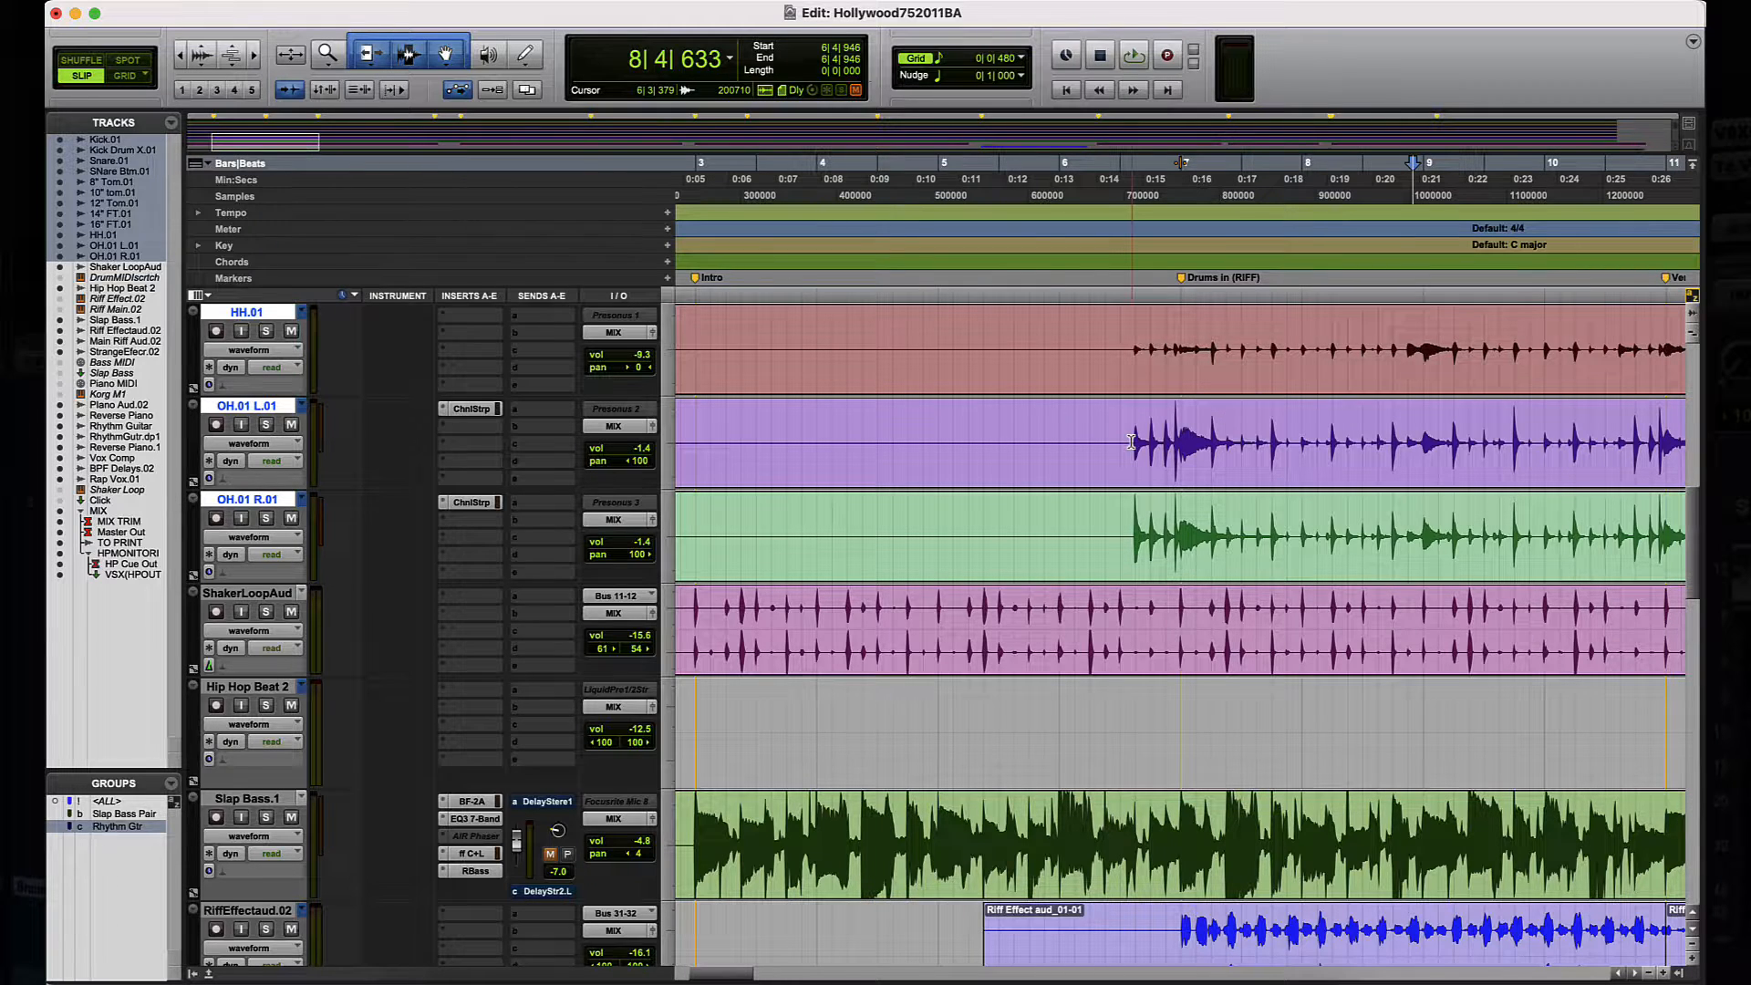
{"action": "scroll", "coordinate": [1131, 443], "scroll_direction": "up", "scroll_amount": 5}
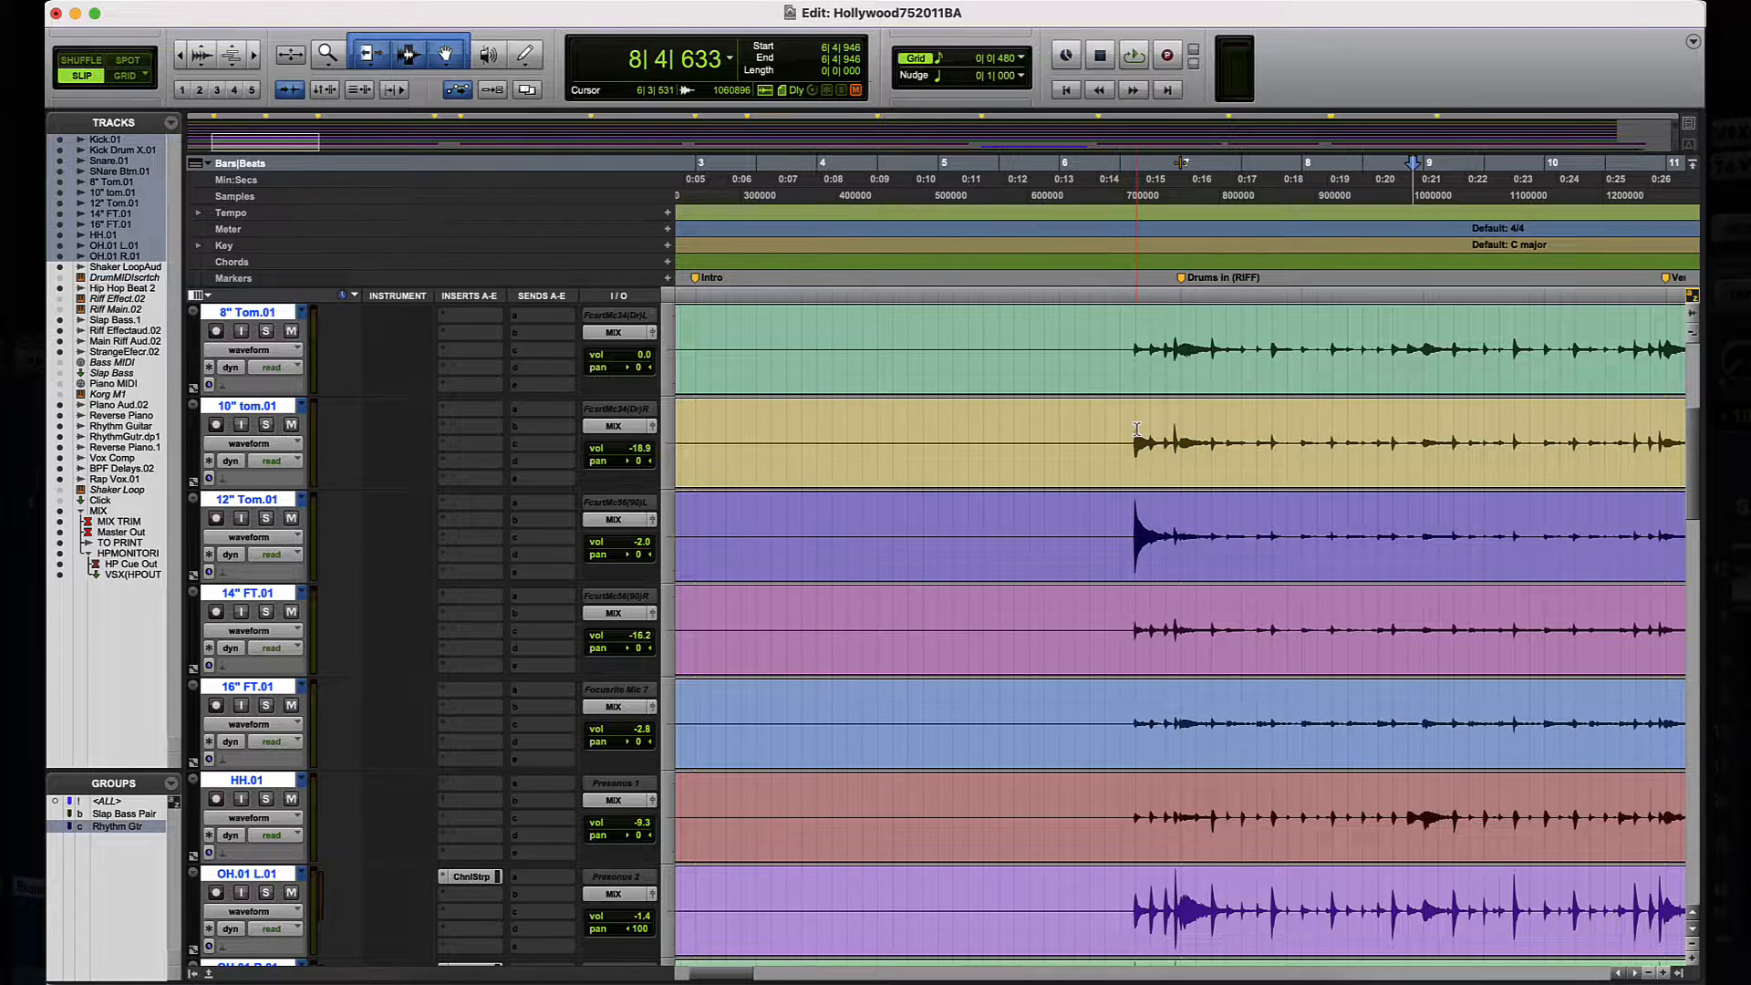
{"action": "key", "text": "super+g"}
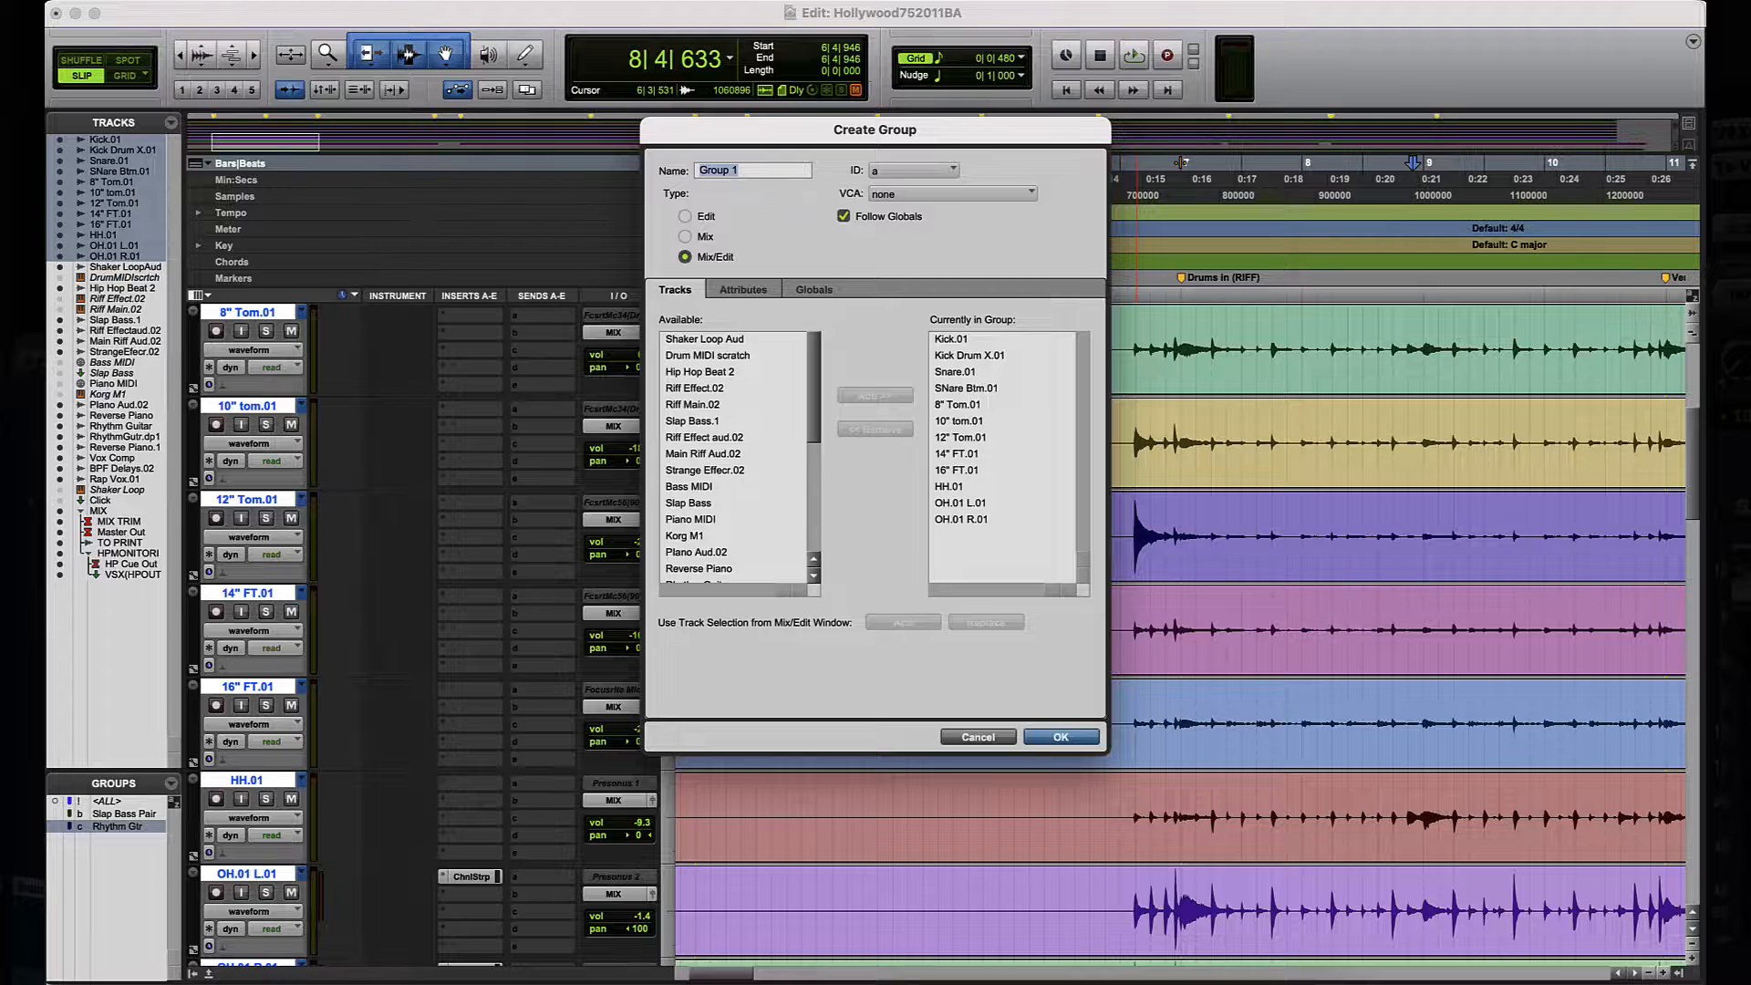
{"action": "type", "text": "DRUM ELEMENTS"}
{"action": "left_click", "coordinate": [902, 177]}
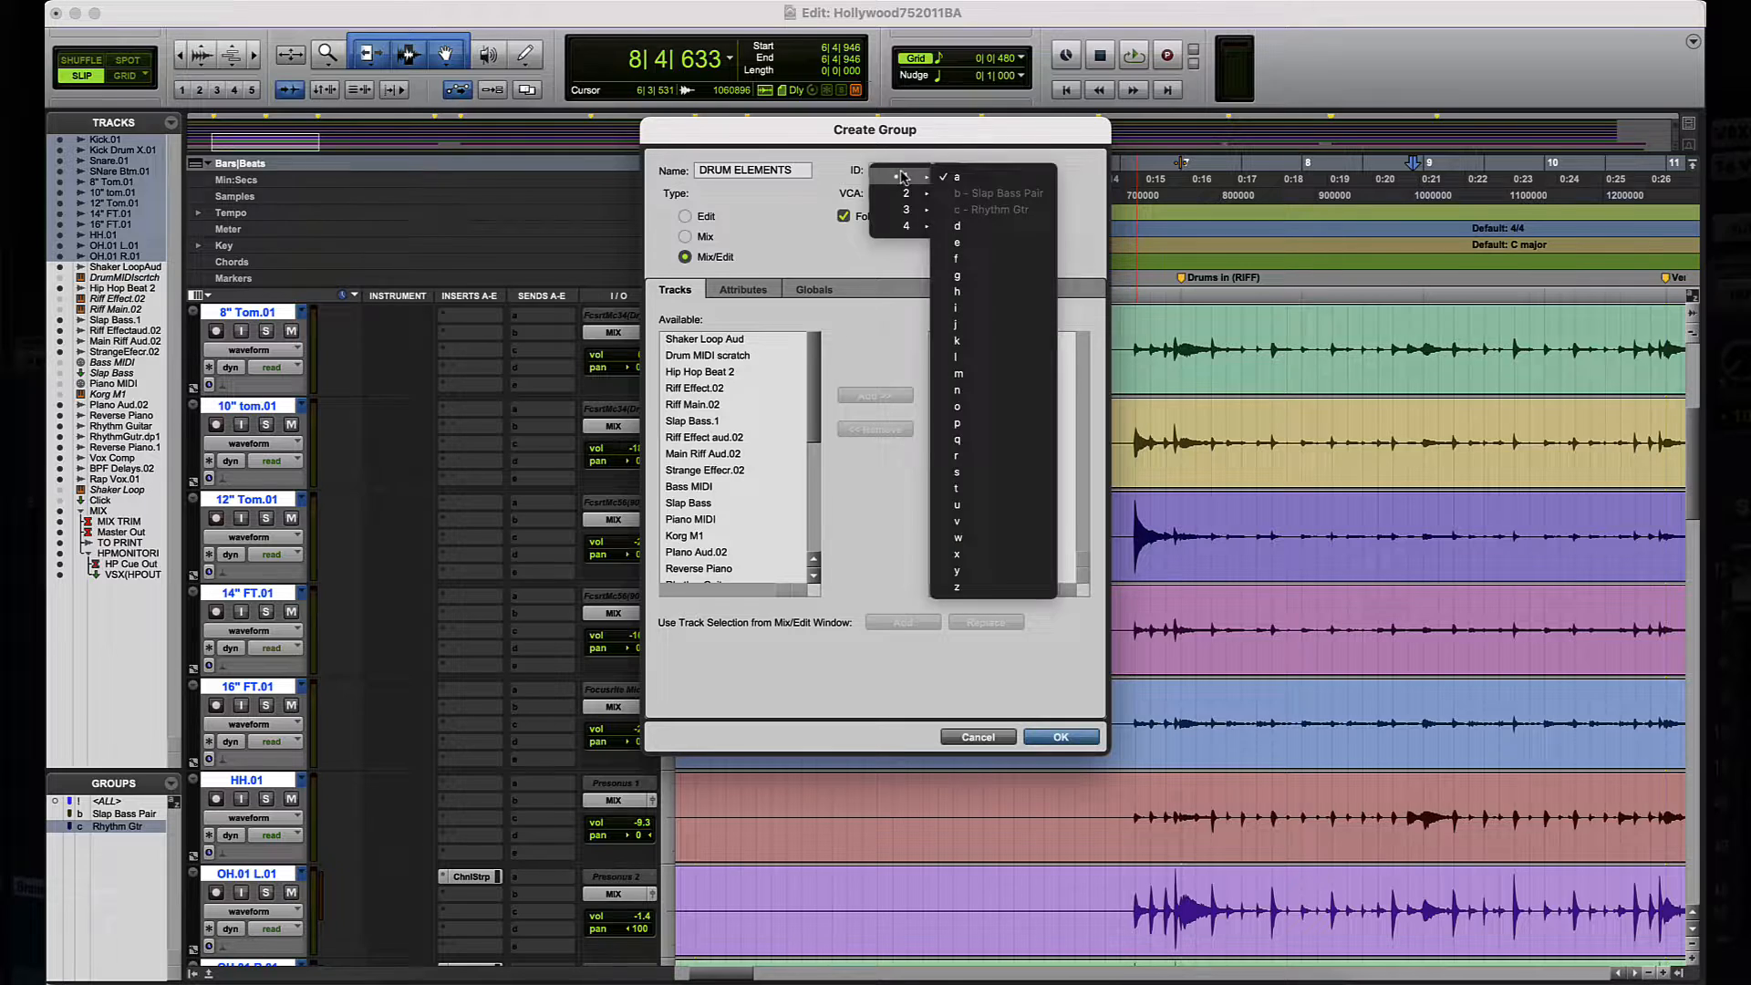
{"action": "left_click", "coordinate": [988, 233]}
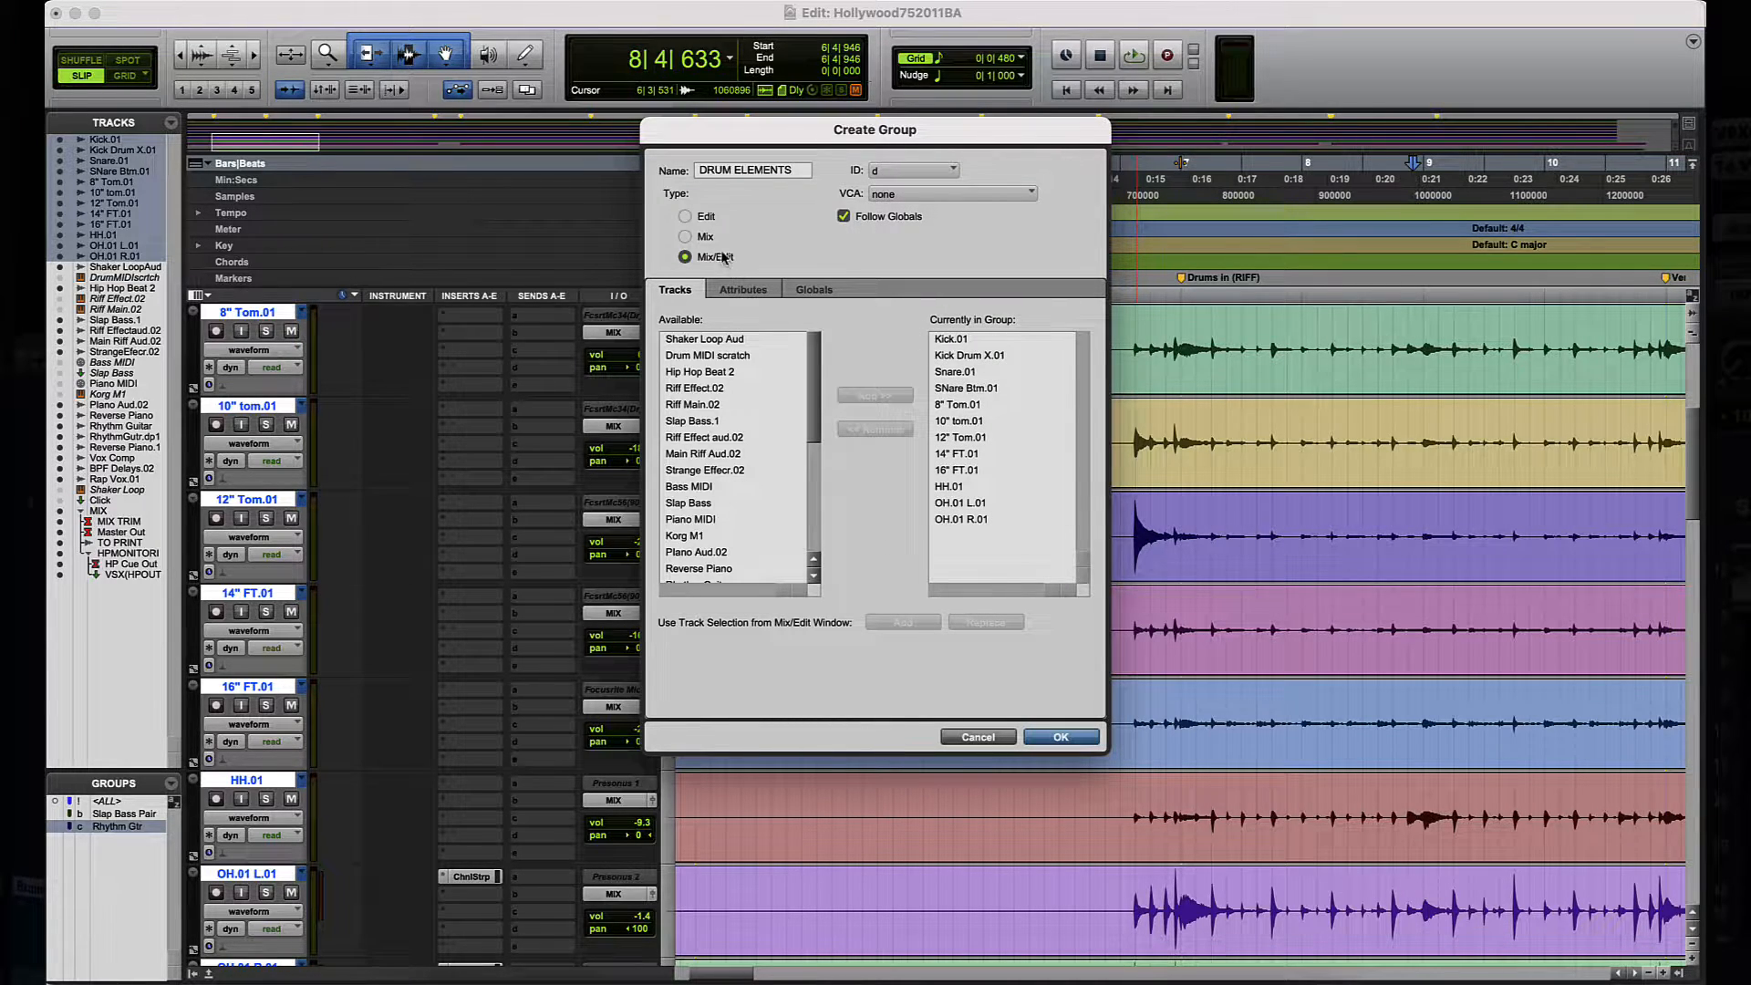
{"action": "left_click", "coordinate": [686, 216]}
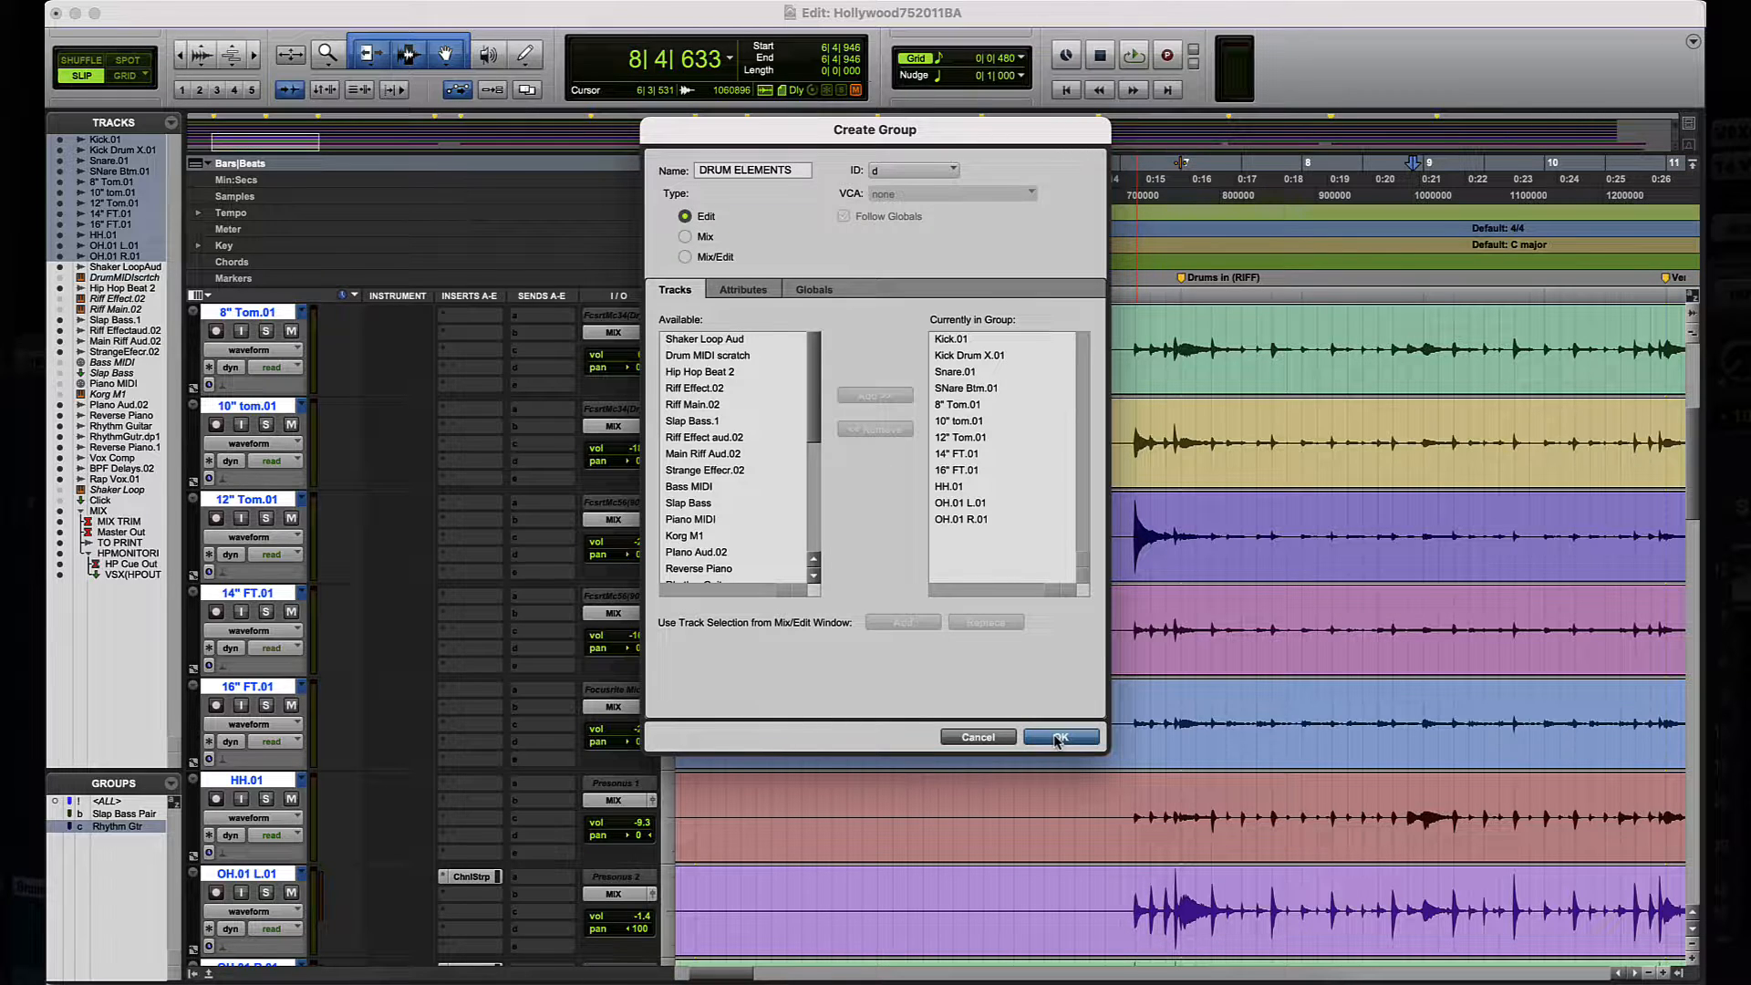
{"action": "left_click", "coordinate": [1058, 739]}
Step: Try separating a section of the grouped drum clips around the Drums in (RIFF) marker and moving it about one bar earlier
{"action": "left_click_drag", "start_coordinate": [1120, 348], "coordinate": [1163, 388]}
{"action": "key", "text": "b"}
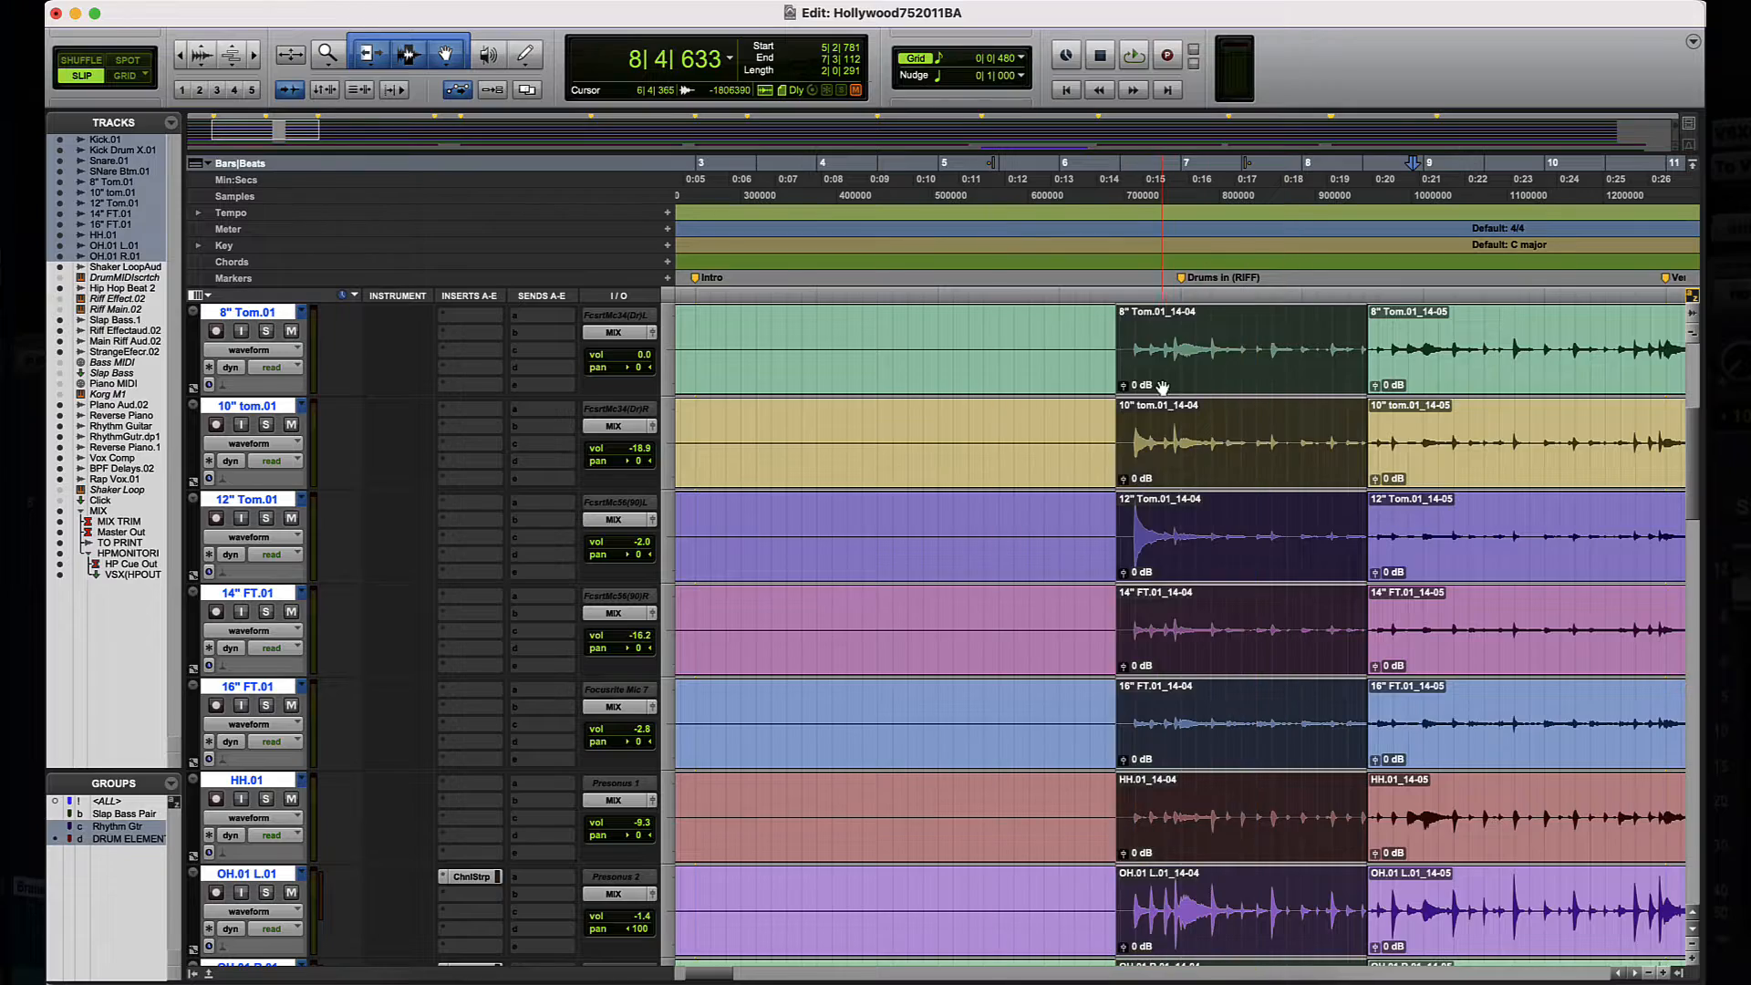
{"action": "scroll", "coordinate": [1163, 388], "scroll_direction": "down", "scroll_amount": 8}
{"action": "scroll", "coordinate": [1163, 388], "scroll_direction": "up", "scroll_amount": 12}
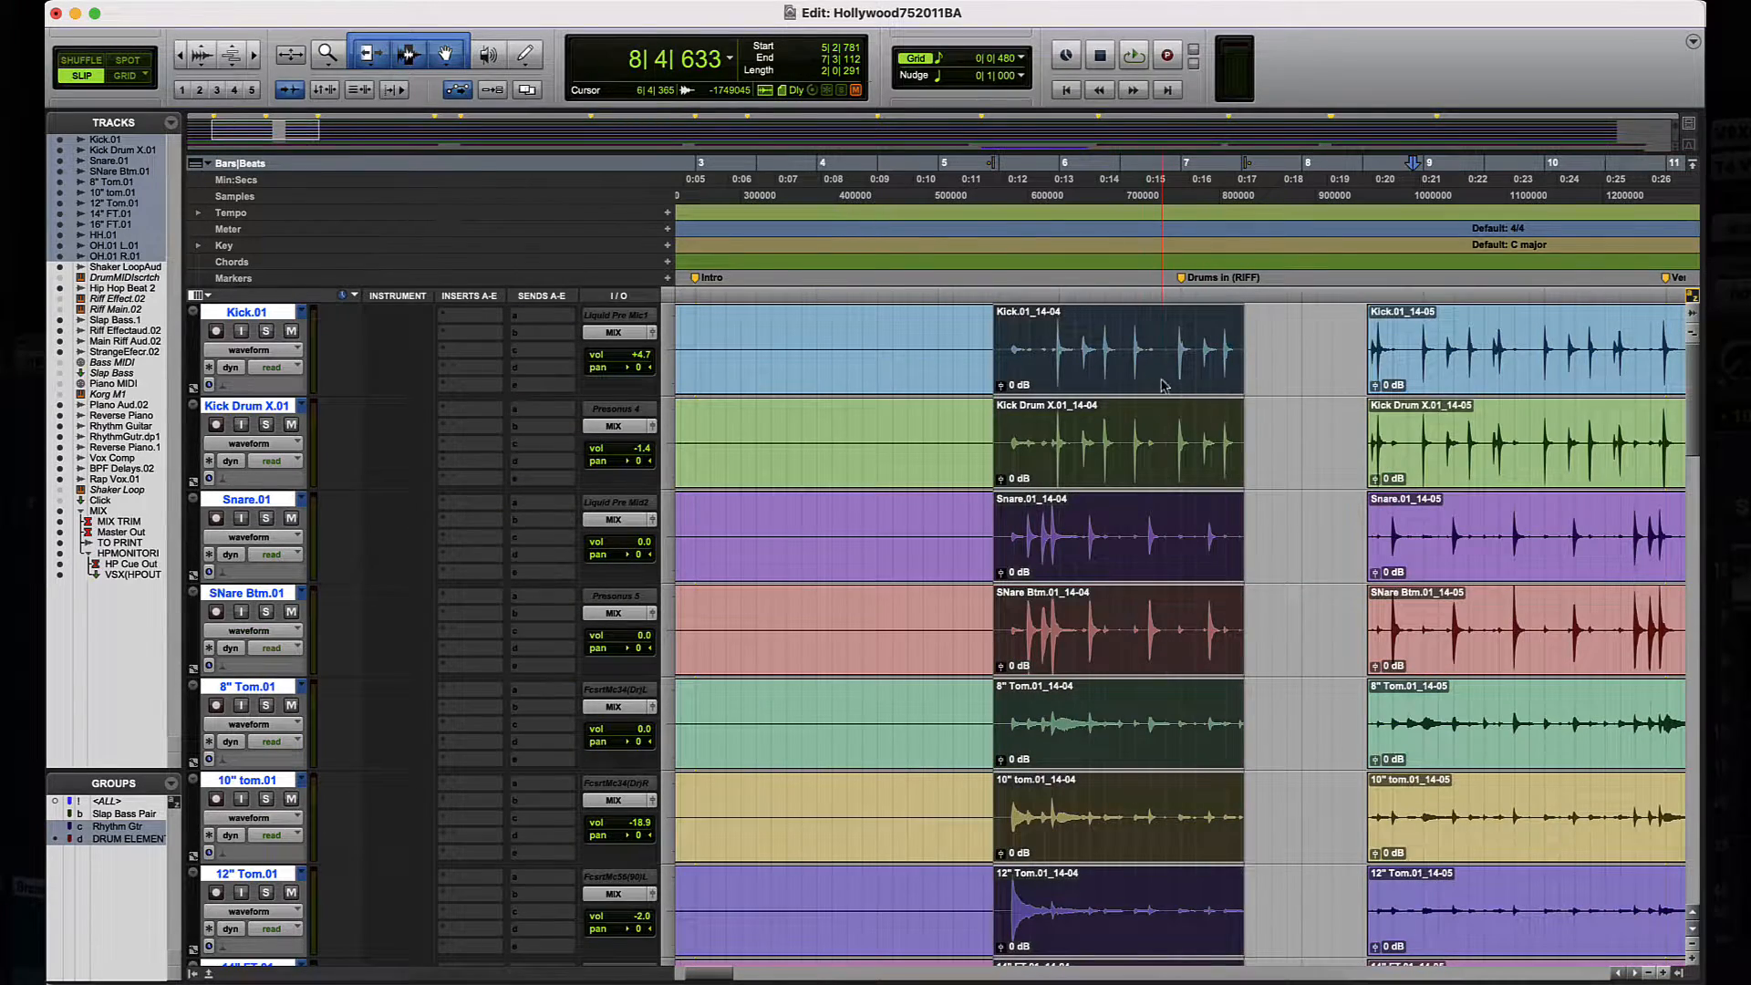
Step: Undo the move and separation of the drum clips, and place the edit cursor at 6|4|915
{"action": "key", "text": "super+z"}
{"action": "left_click", "coordinate": [1179, 337]}
{"action": "scroll", "coordinate": [1179, 336], "scroll_direction": "right", "scroll_amount": 2}
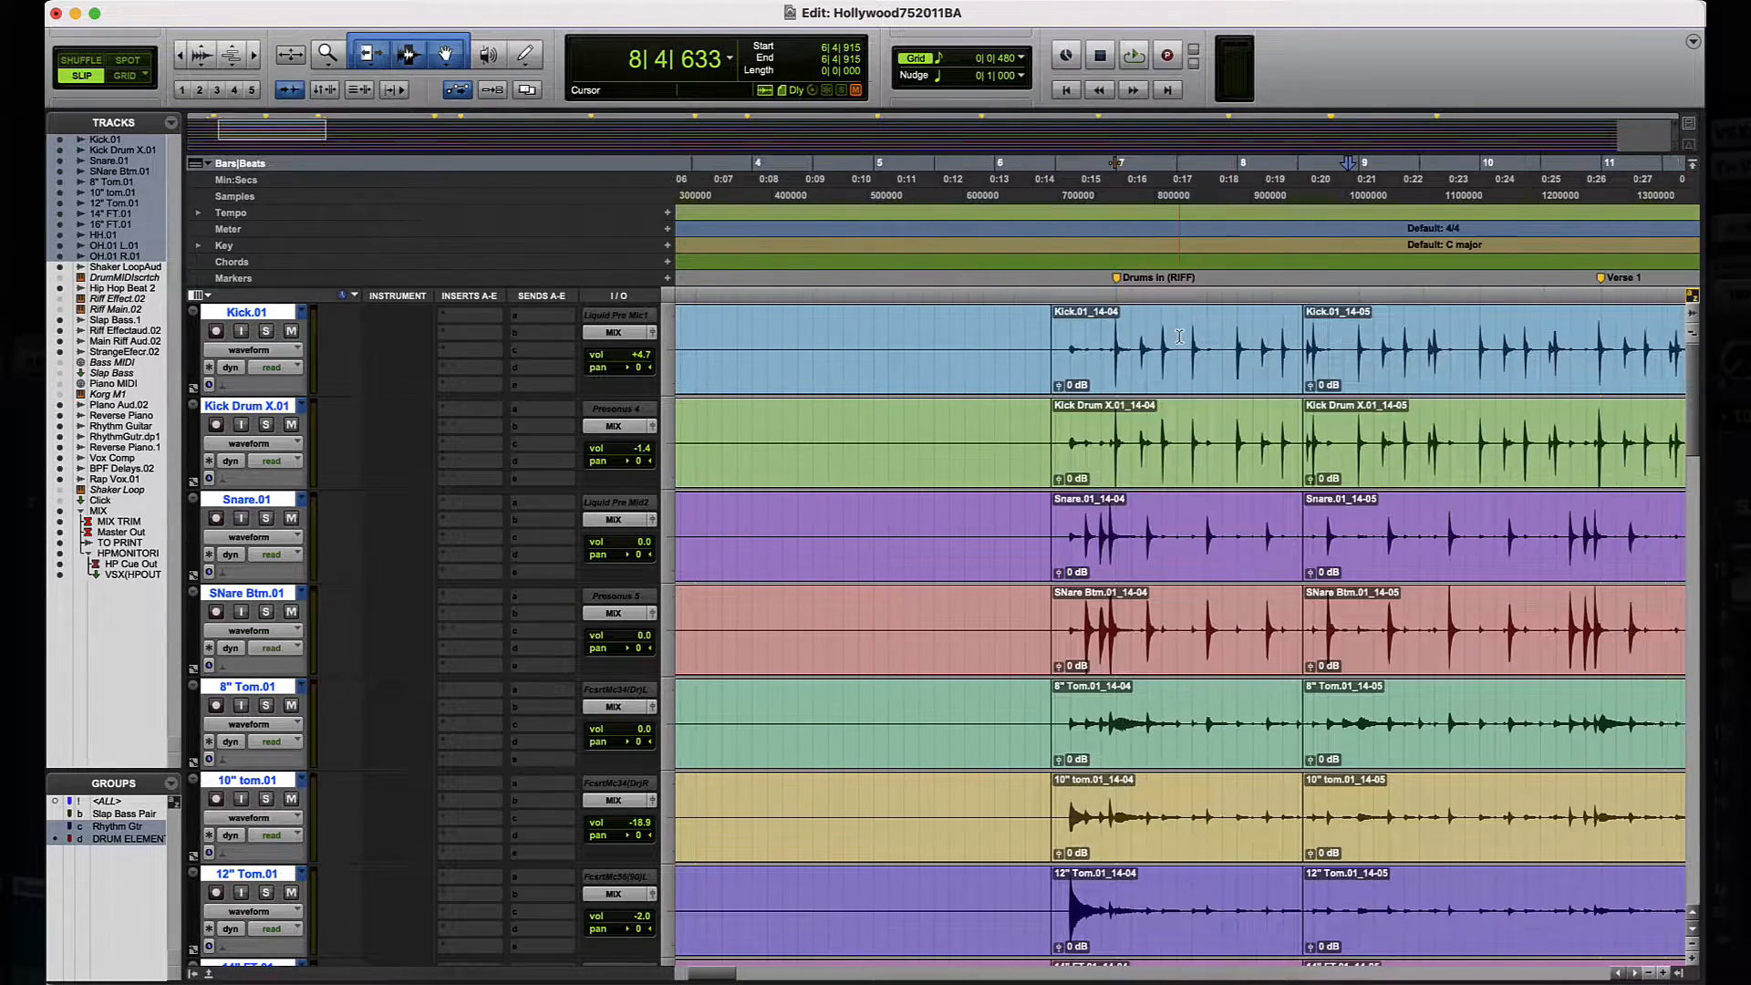
{"action": "scroll", "coordinate": [1180, 337], "scroll_direction": "right", "scroll_amount": 1}
{"action": "key", "text": "super+z"}
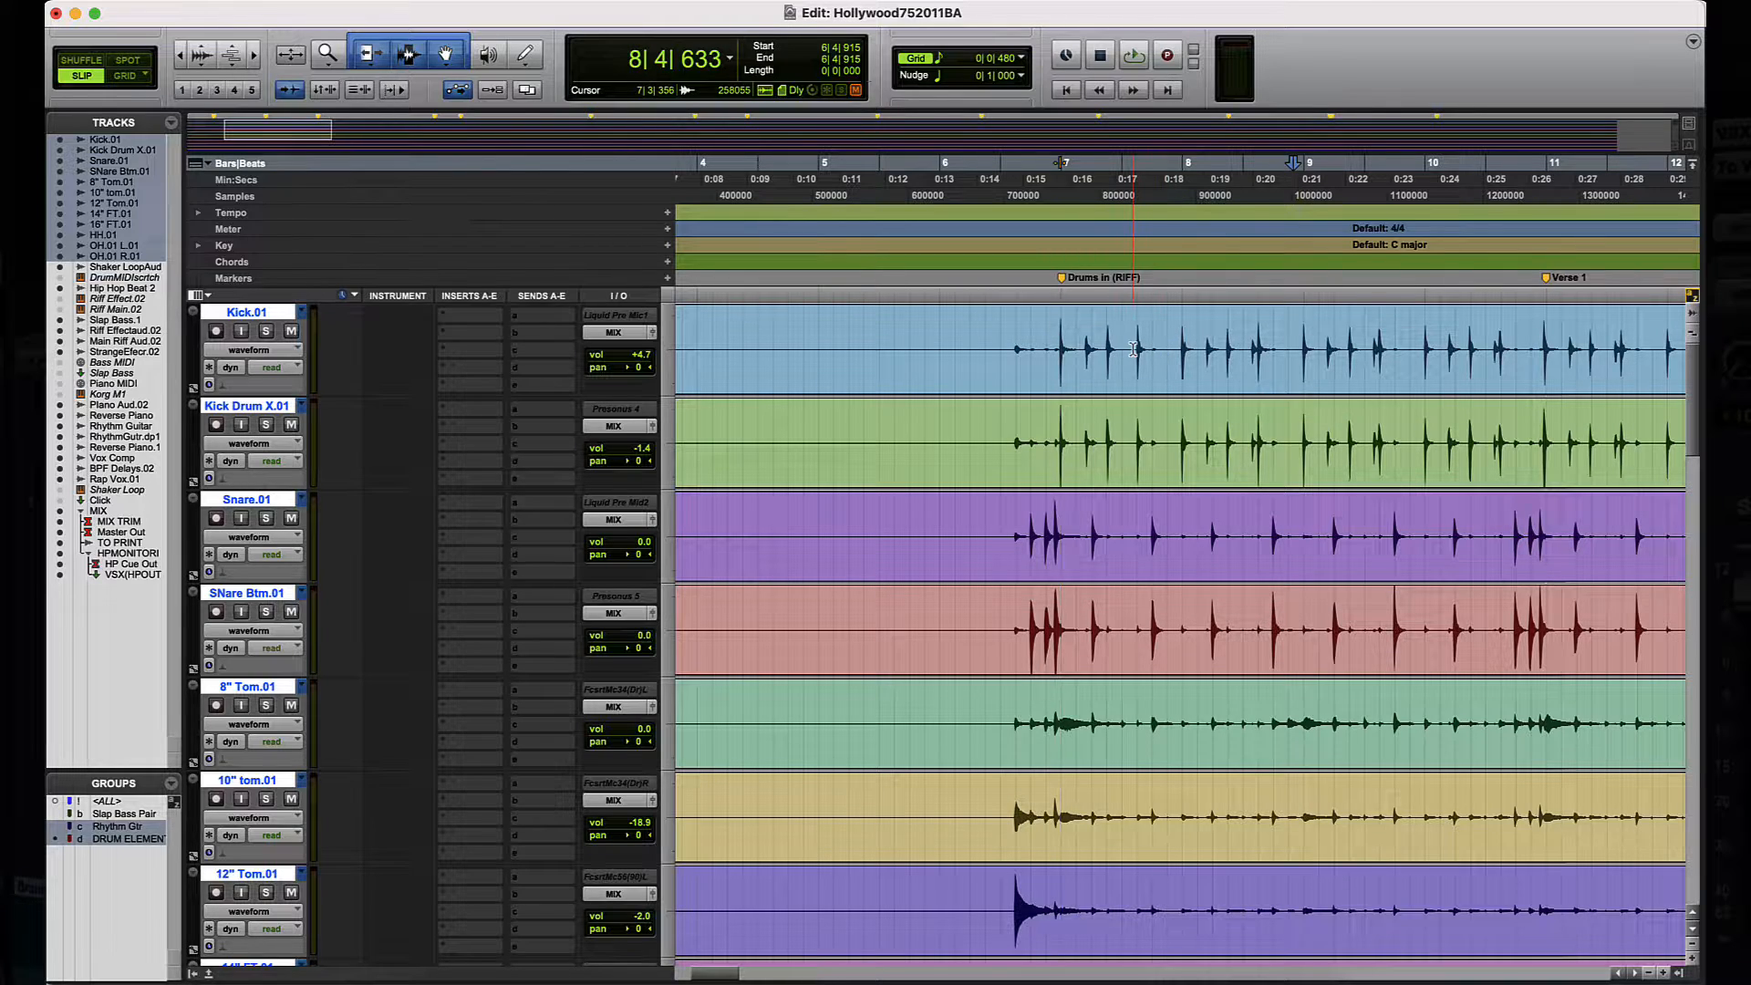
Step: Switch to Grid mode and select the grouped drum tracks from 7|1|000 to 11|1|000
{"action": "left_click", "coordinate": [1075, 335], "text": "shift"}
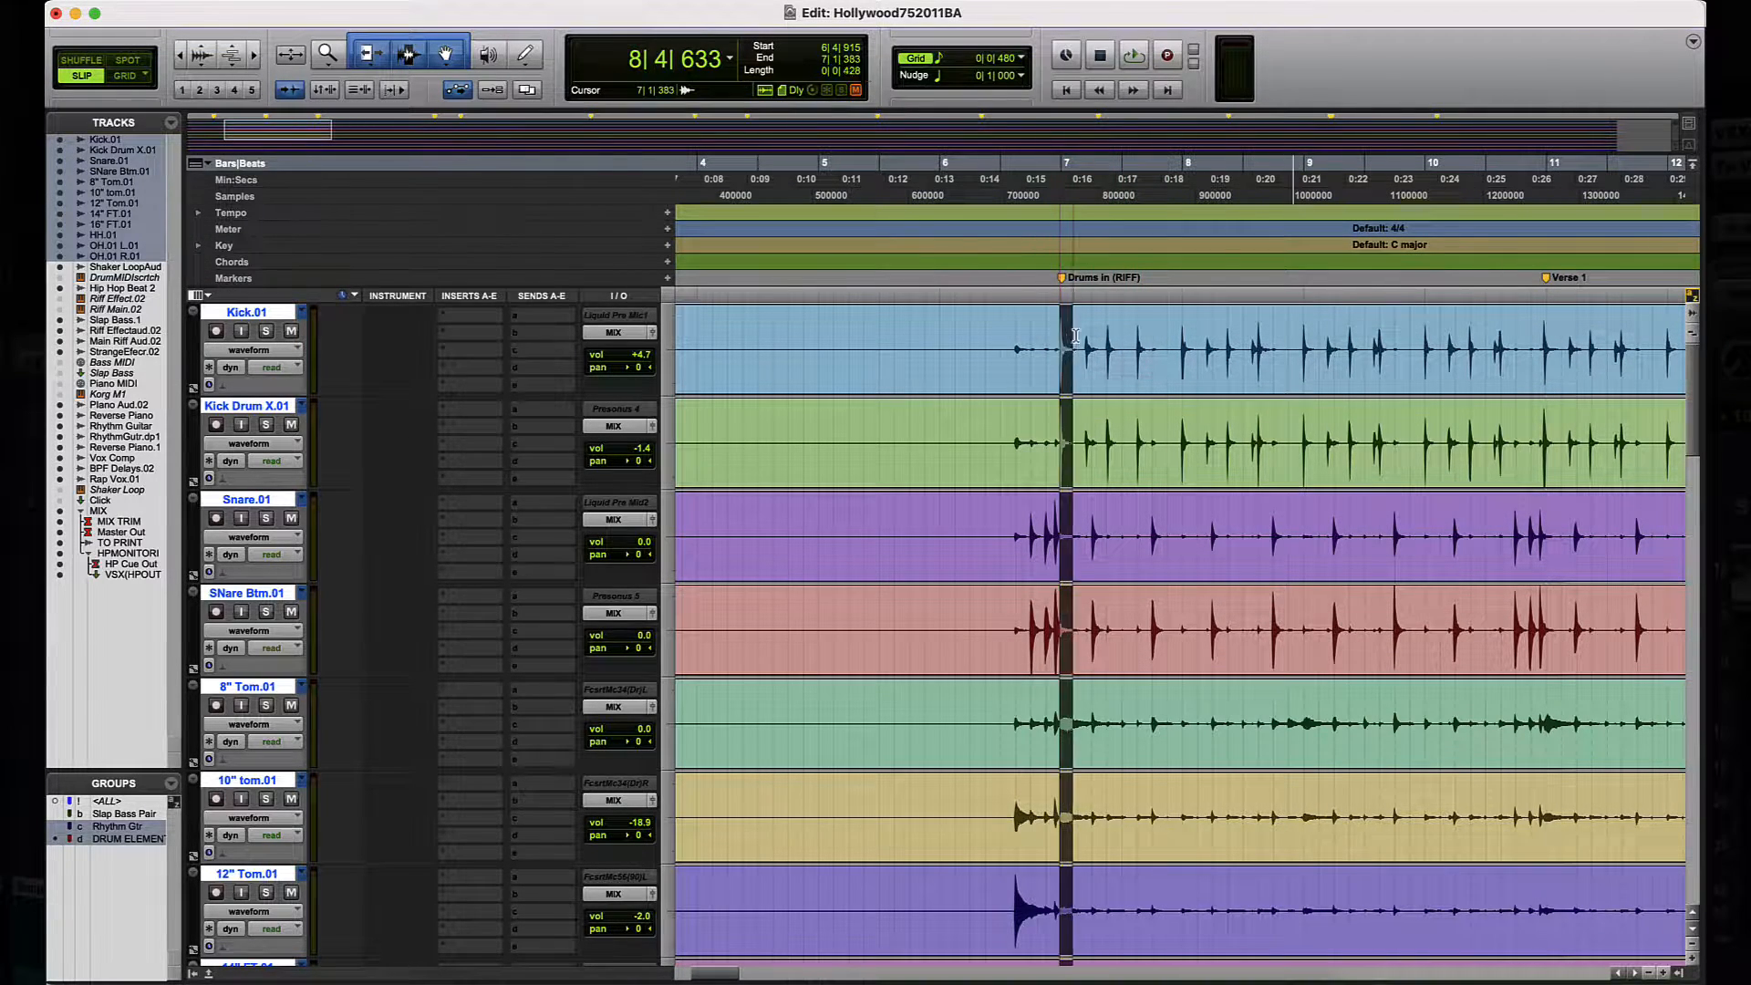
{"action": "left_click_drag", "start_coordinate": [1075, 335], "coordinate": [1133, 343]}
{"action": "key", "text": "F4"}
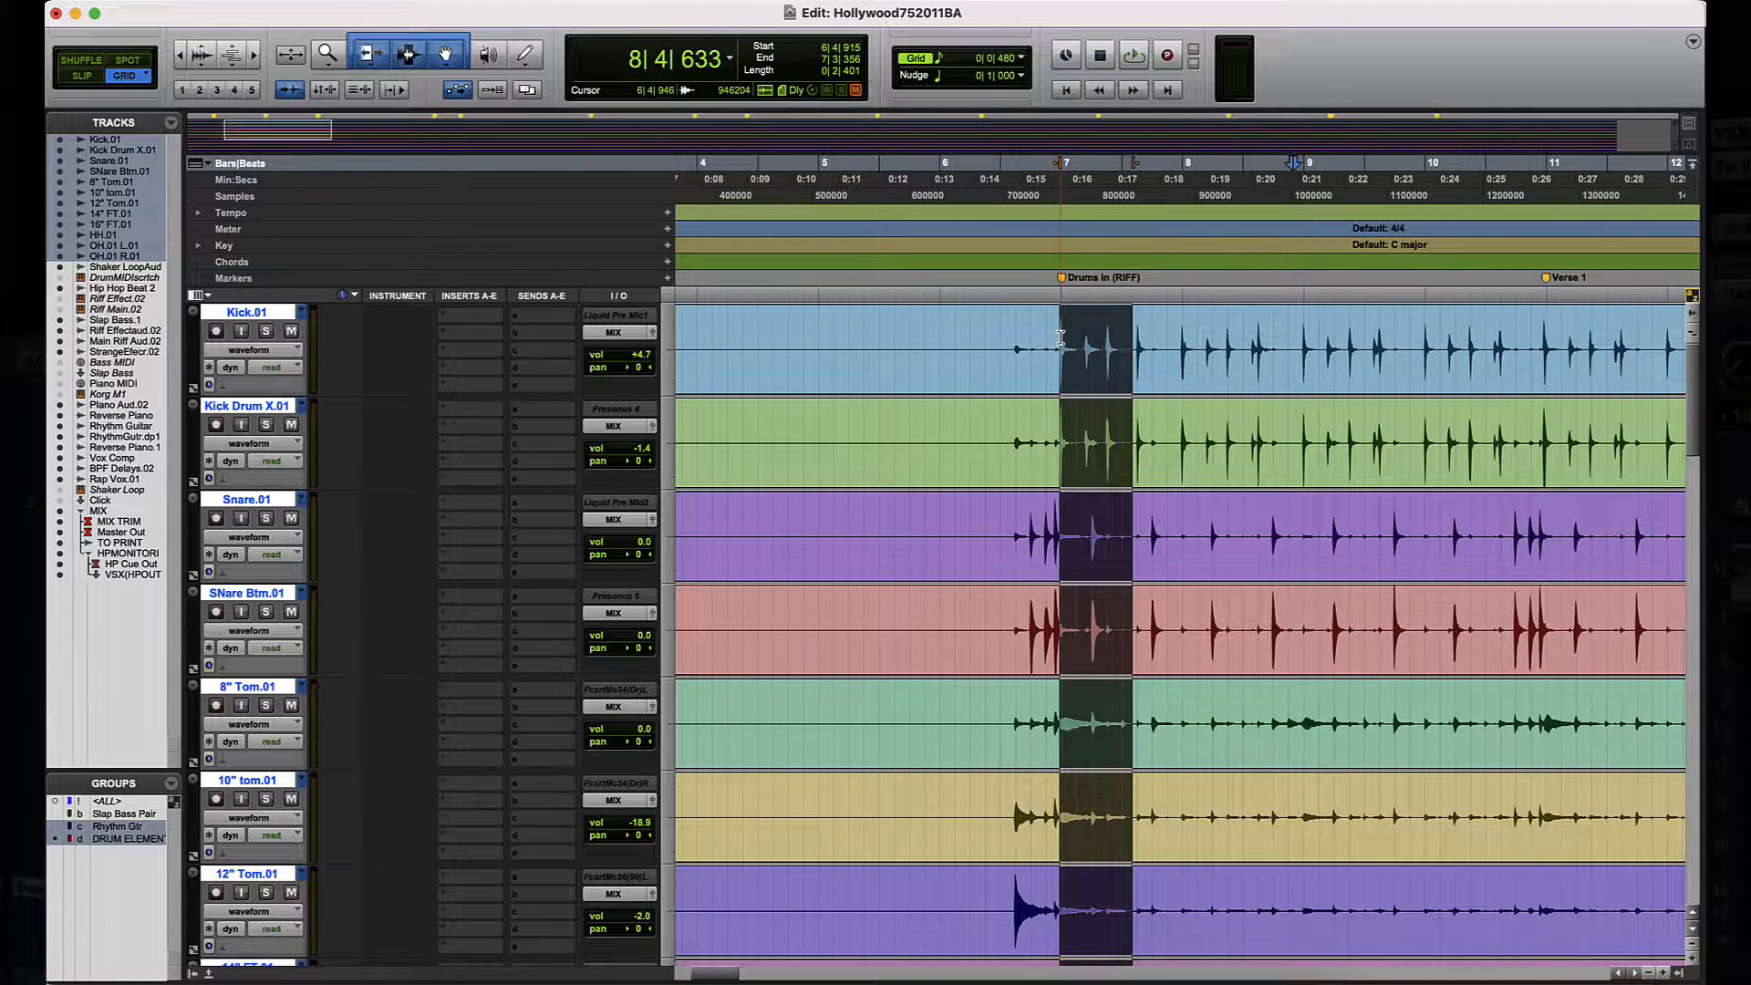
{"action": "left_click_drag", "start_coordinate": [1061, 337], "coordinate": [1544, 375]}
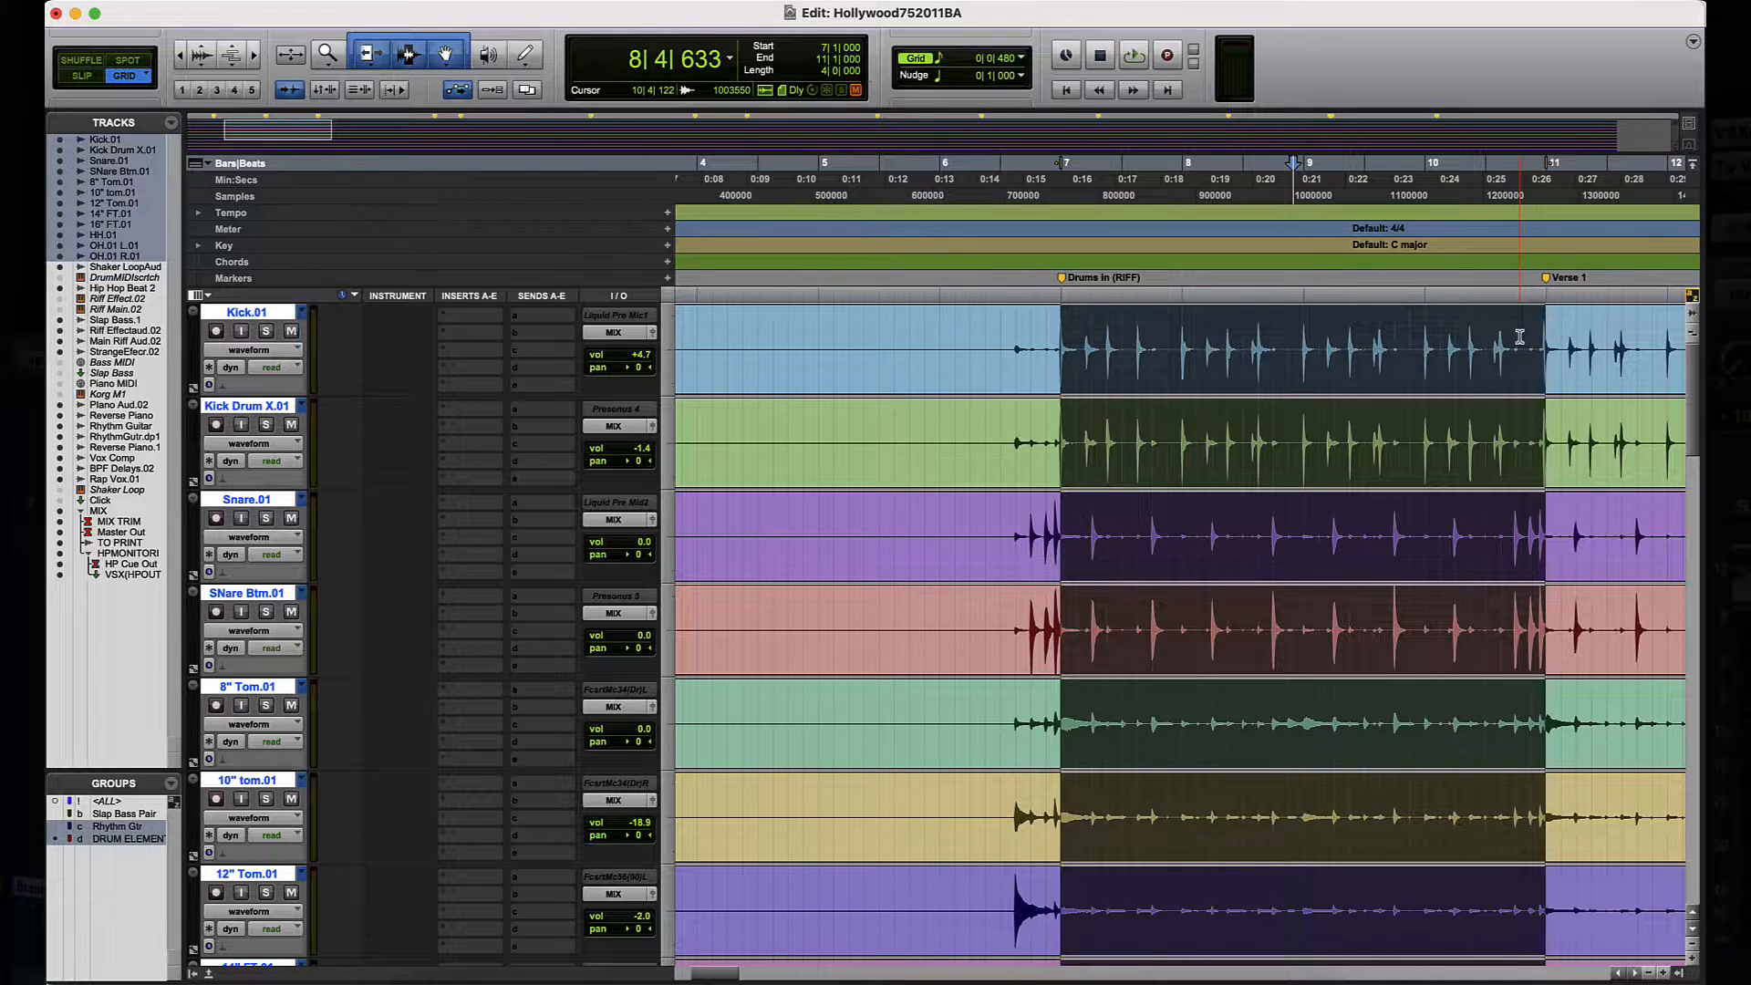
Step: Set the grid value to 1/16 note
{"action": "scroll", "coordinate": [1388, 347], "scroll_direction": "right", "scroll_amount": 4}
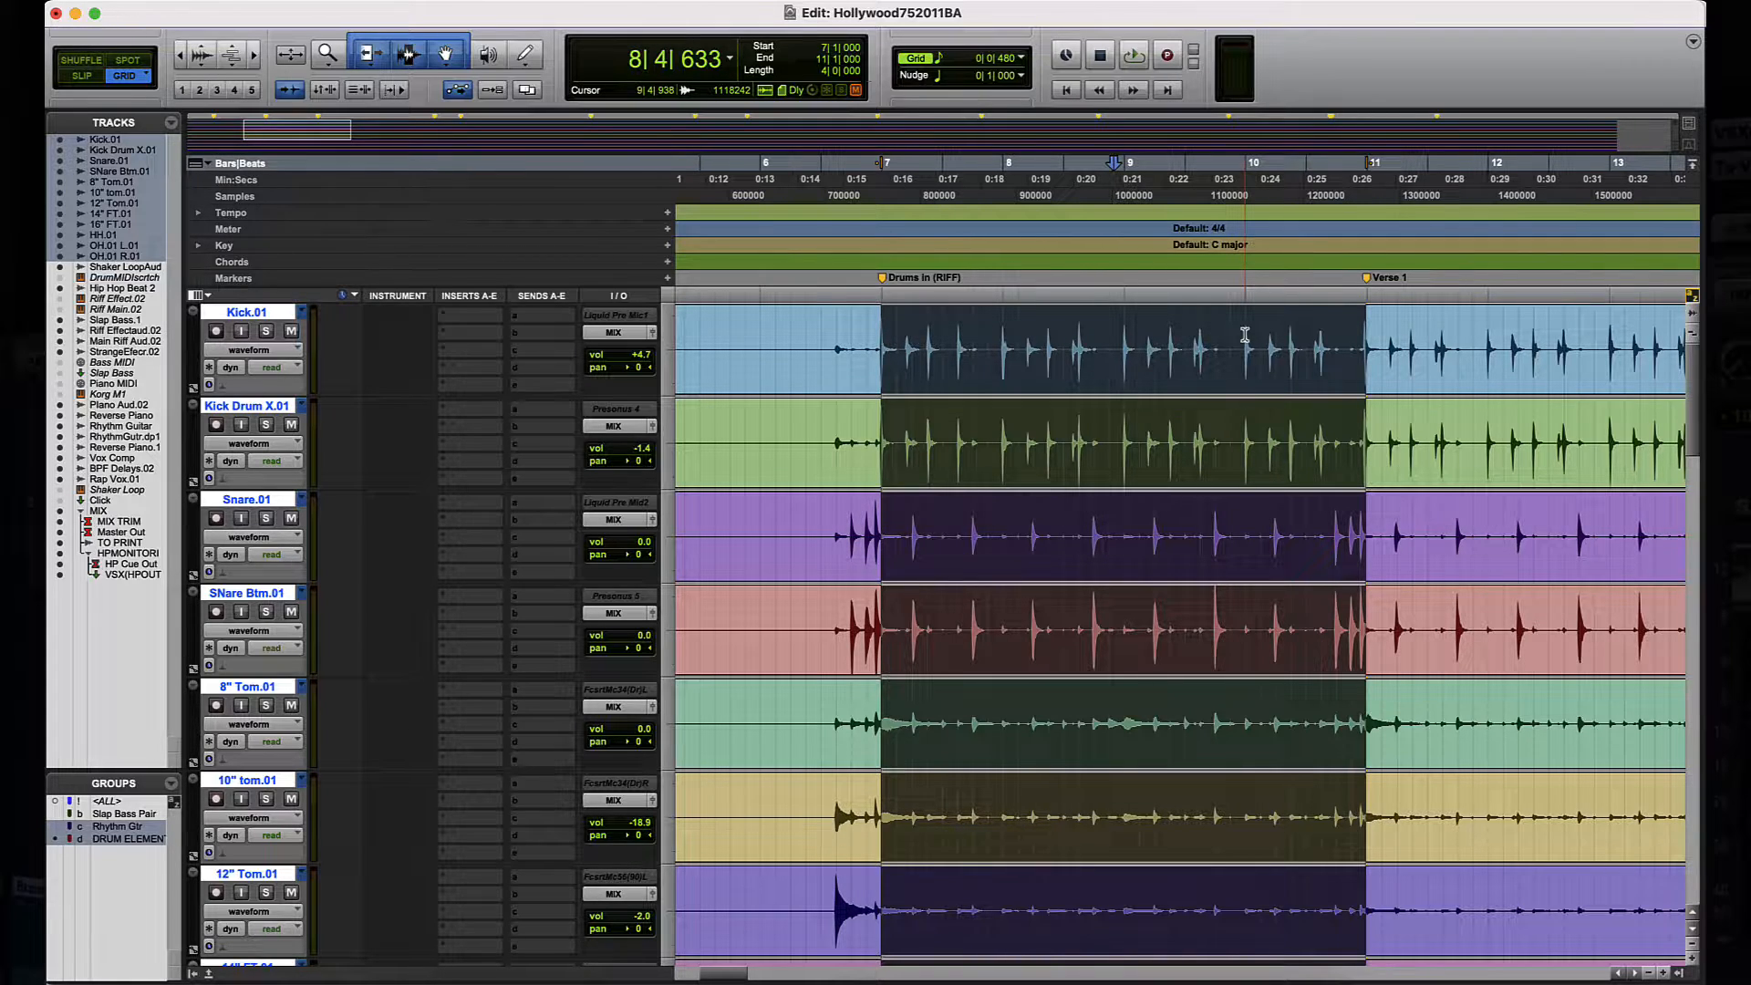
{"action": "key", "text": "t"}
{"action": "scroll", "coordinate": [1235, 341], "scroll_direction": "right", "scroll_amount": 4}
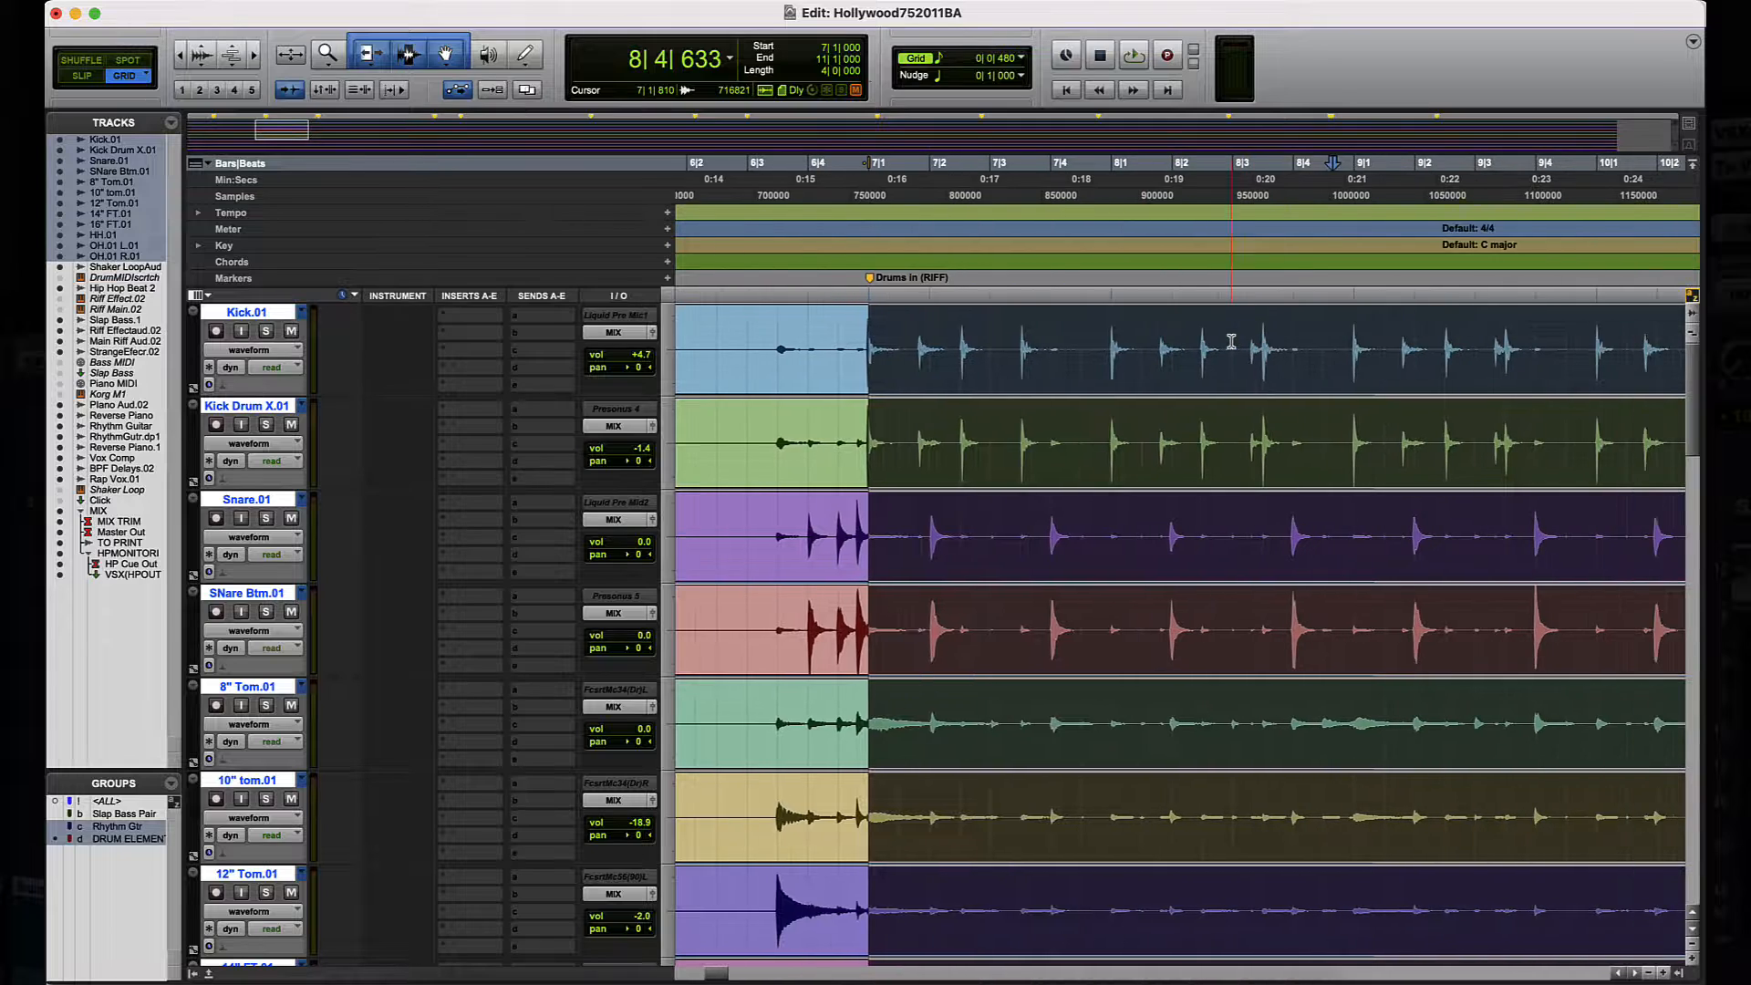
{"action": "scroll", "coordinate": [1231, 342], "scroll_direction": "right", "scroll_amount": 6}
{"action": "key", "text": "t"}
{"action": "scroll", "coordinate": [1229, 342], "scroll_direction": "right", "scroll_amount": 5}
{"action": "scroll", "coordinate": [1228, 342], "scroll_direction": "left", "scroll_amount": 3}
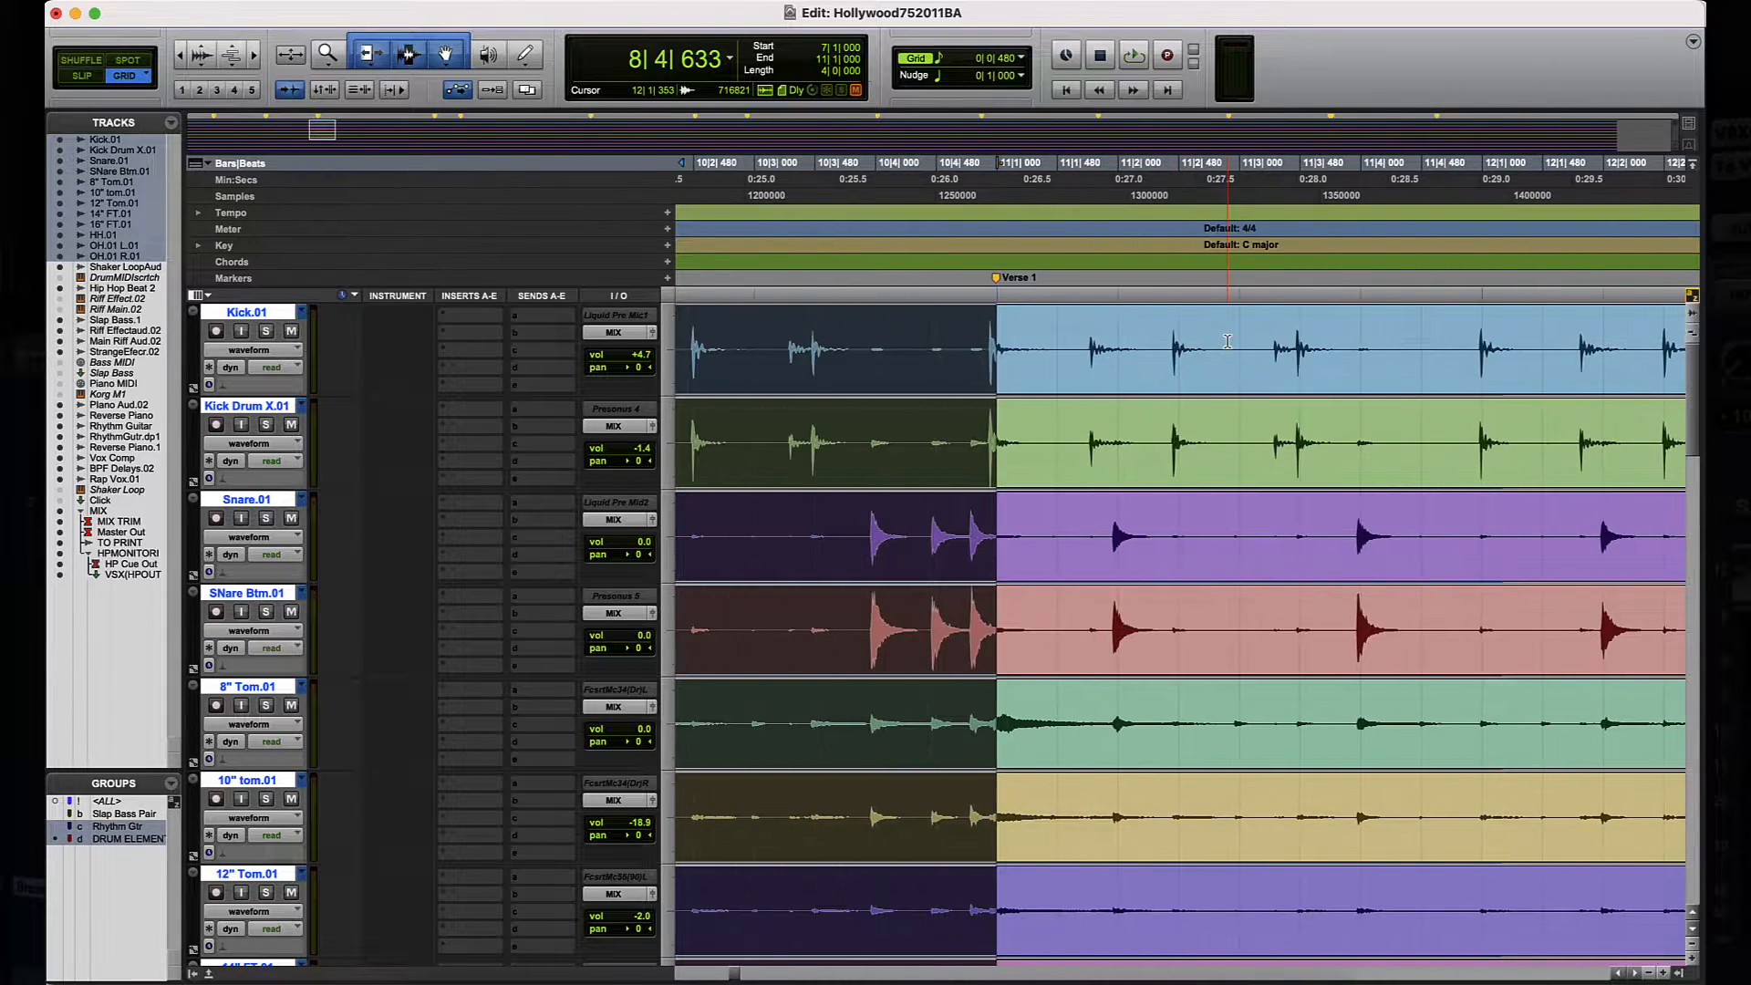
{"action": "left_click", "coordinate": [938, 58]}
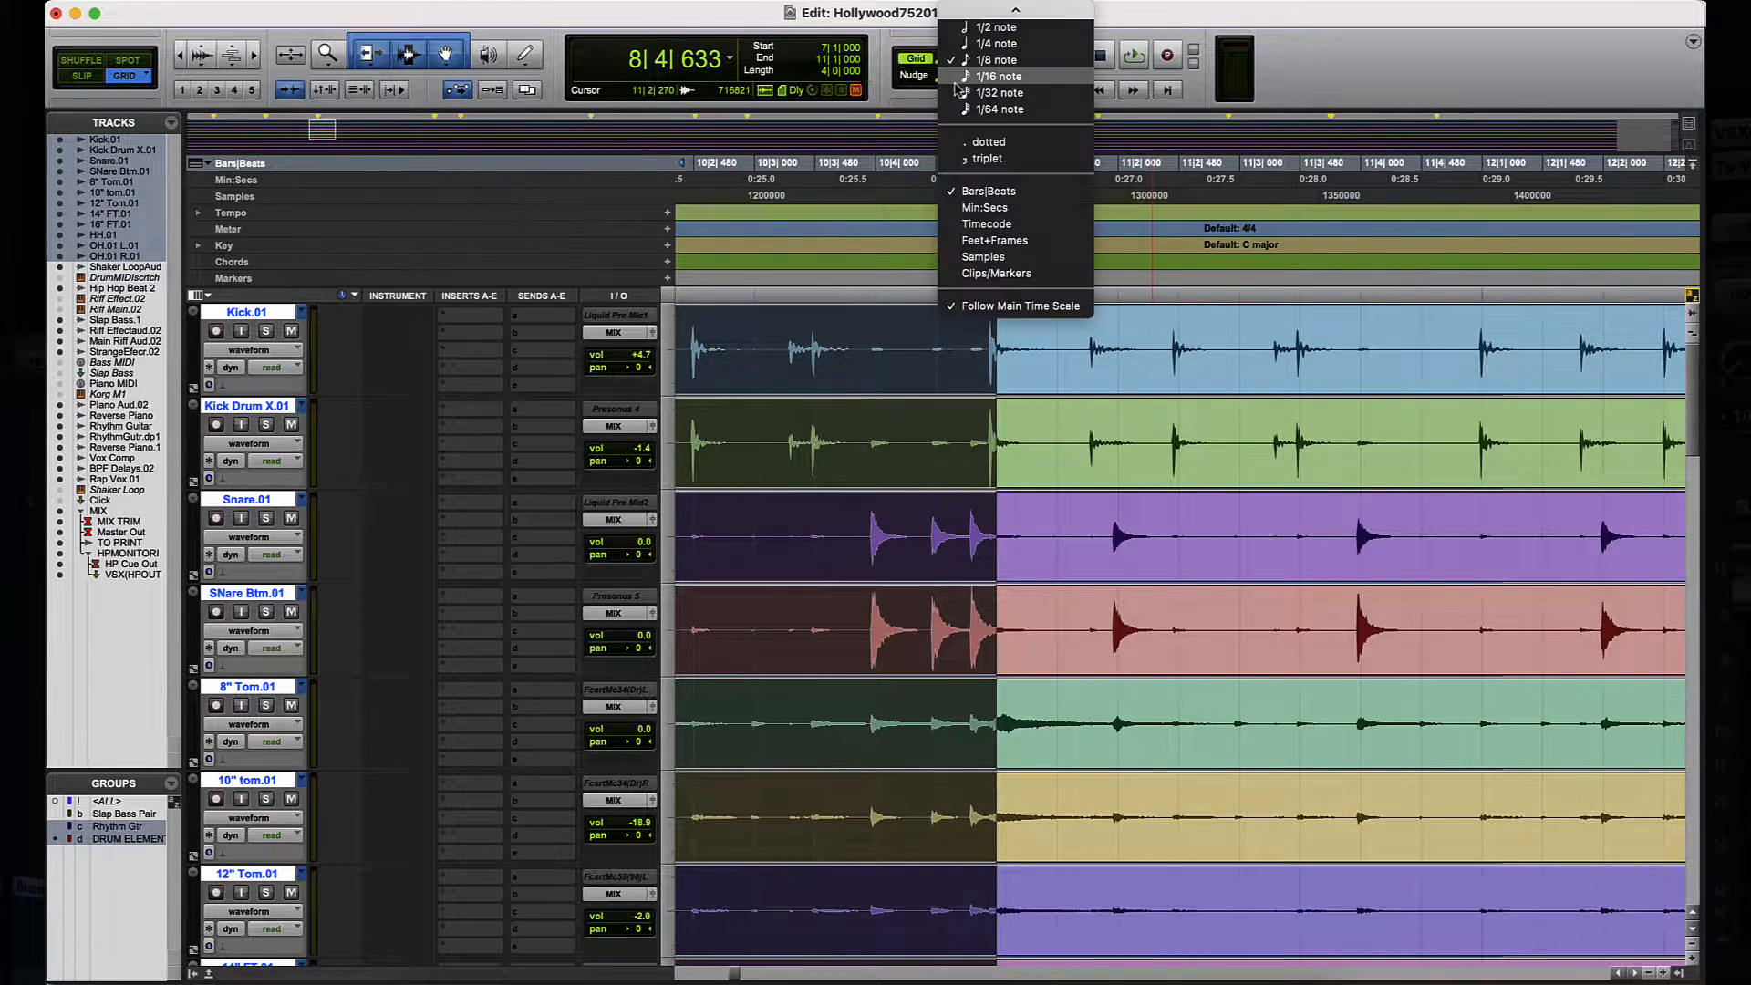
{"action": "left_click", "coordinate": [959, 78]}
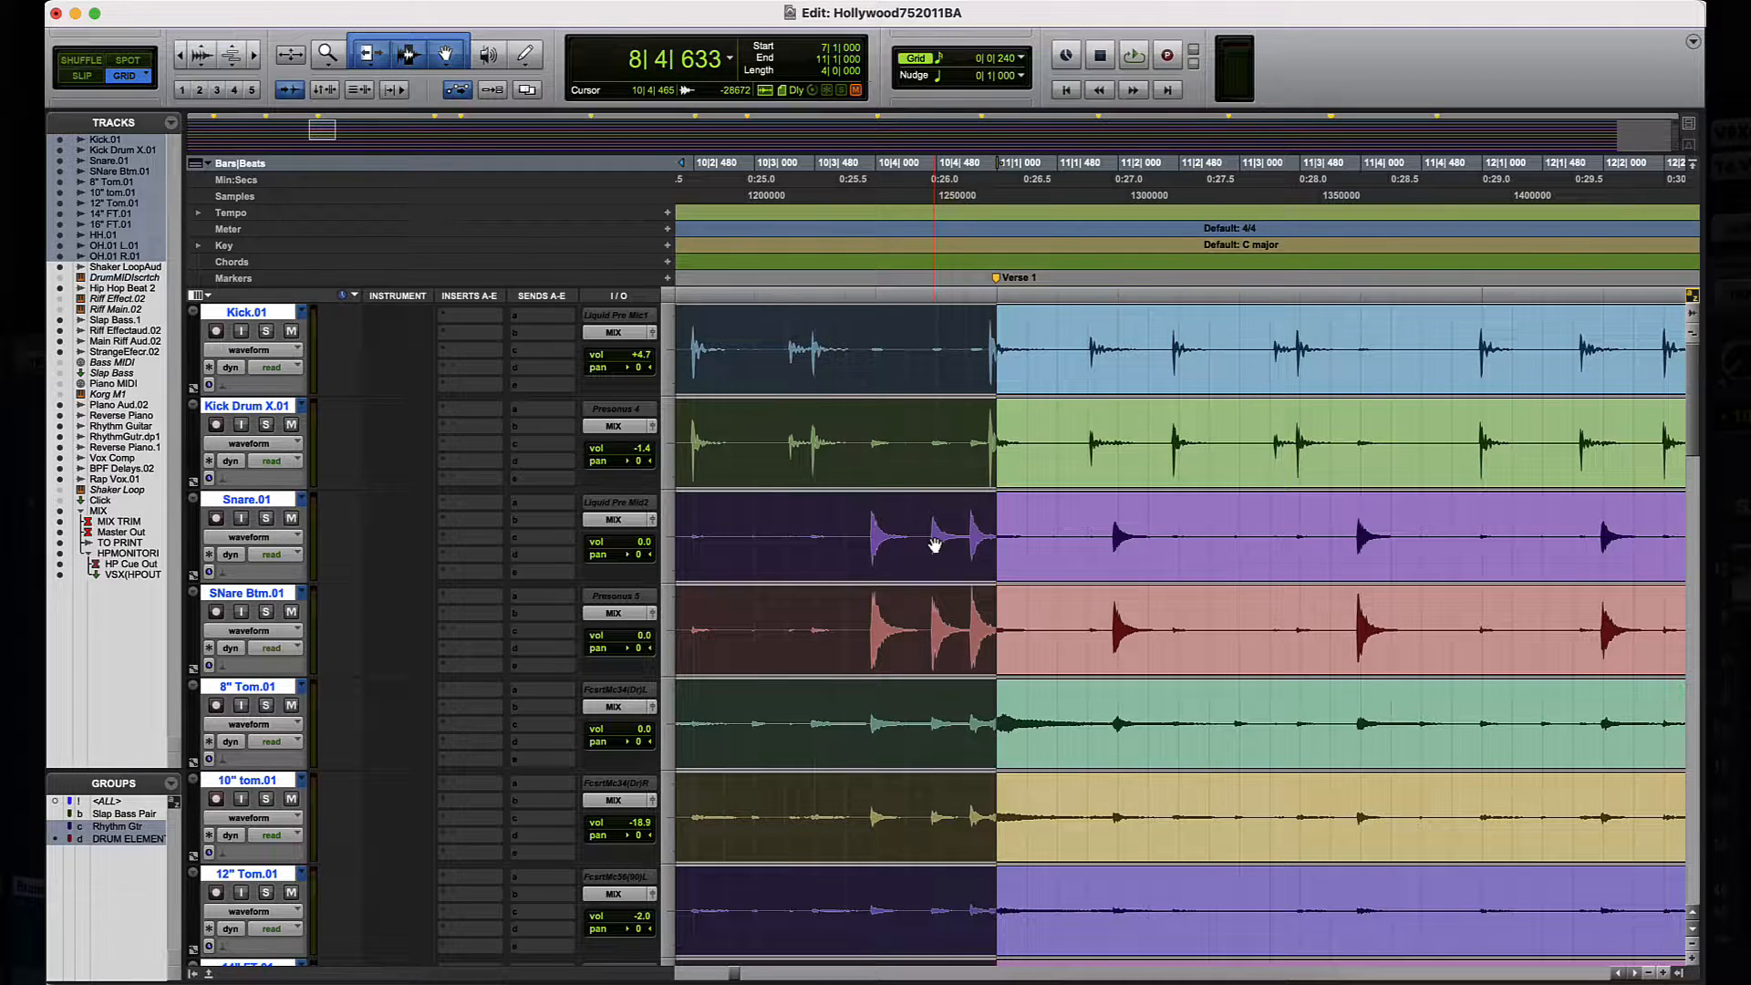
Step: Try ending the drum selection at 10|1, 10|4, 12|1 and 11|2, and return its end to 11|1|000
{"action": "scroll", "coordinate": [935, 545], "scroll_direction": "left", "scroll_amount": 4}
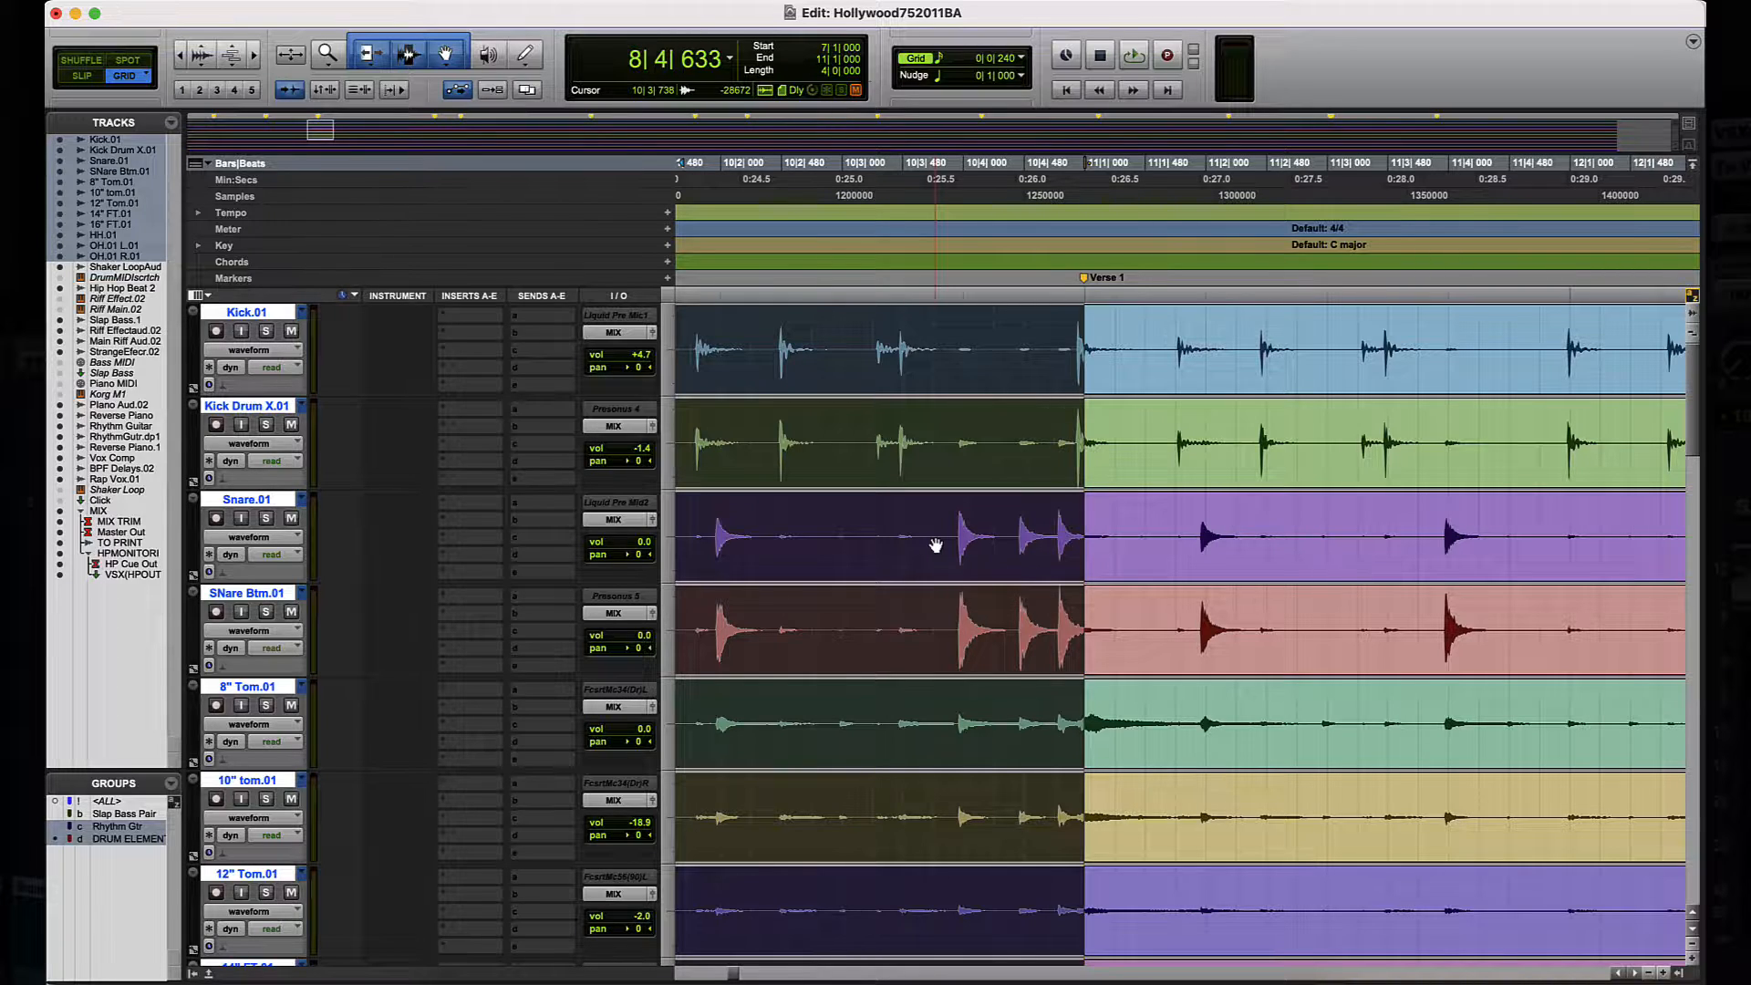
{"action": "scroll", "coordinate": [936, 546], "scroll_direction": "left", "scroll_amount": 2}
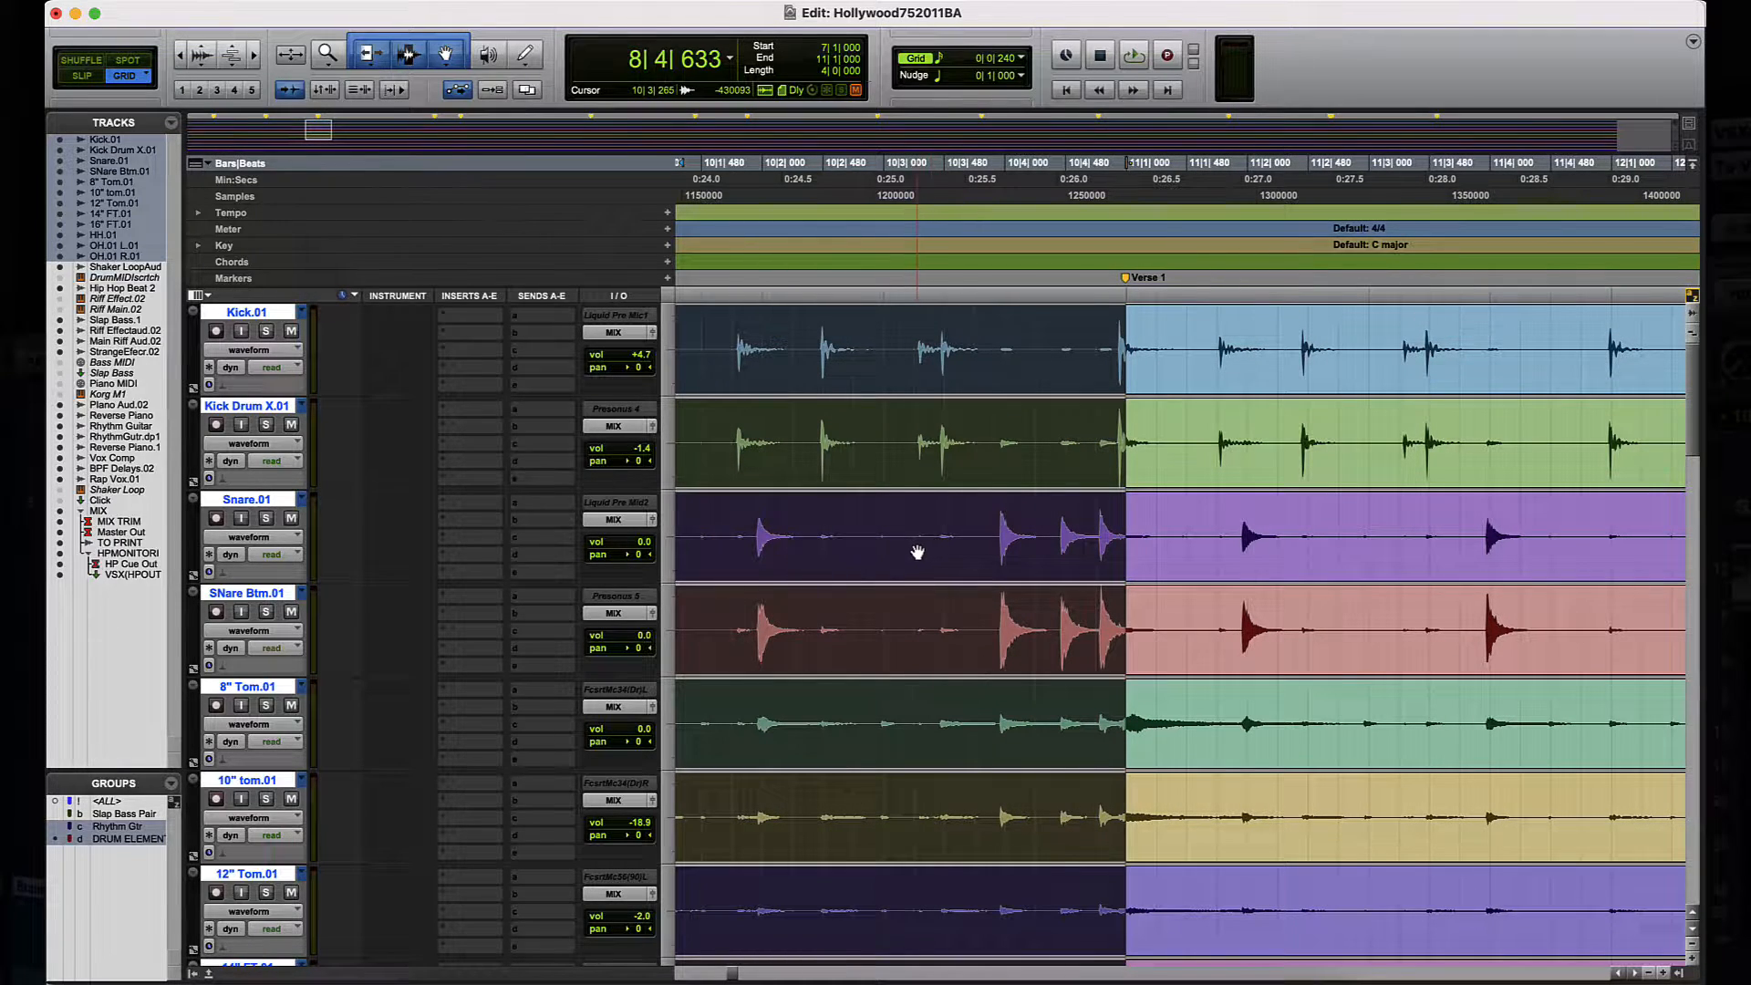
{"action": "key", "text": "r"}
{"action": "scroll", "coordinate": [919, 550], "scroll_direction": "left", "scroll_amount": 2}
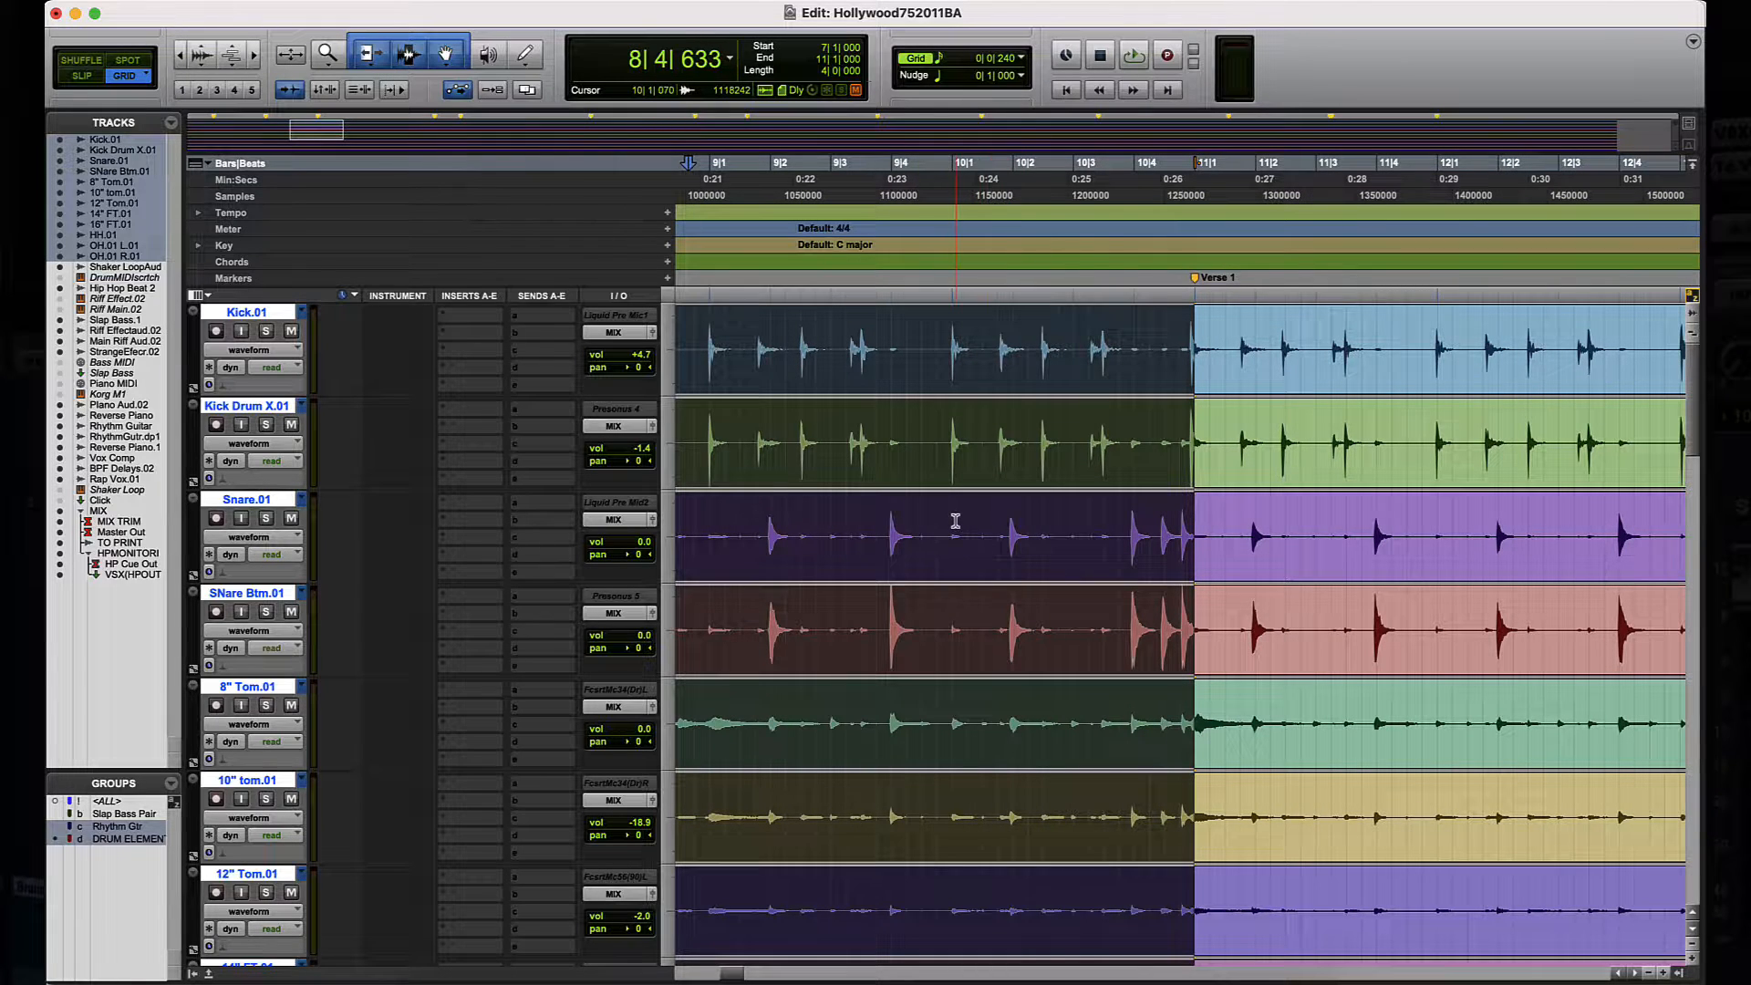
{"action": "left_click", "coordinate": [956, 521], "text": "shift"}
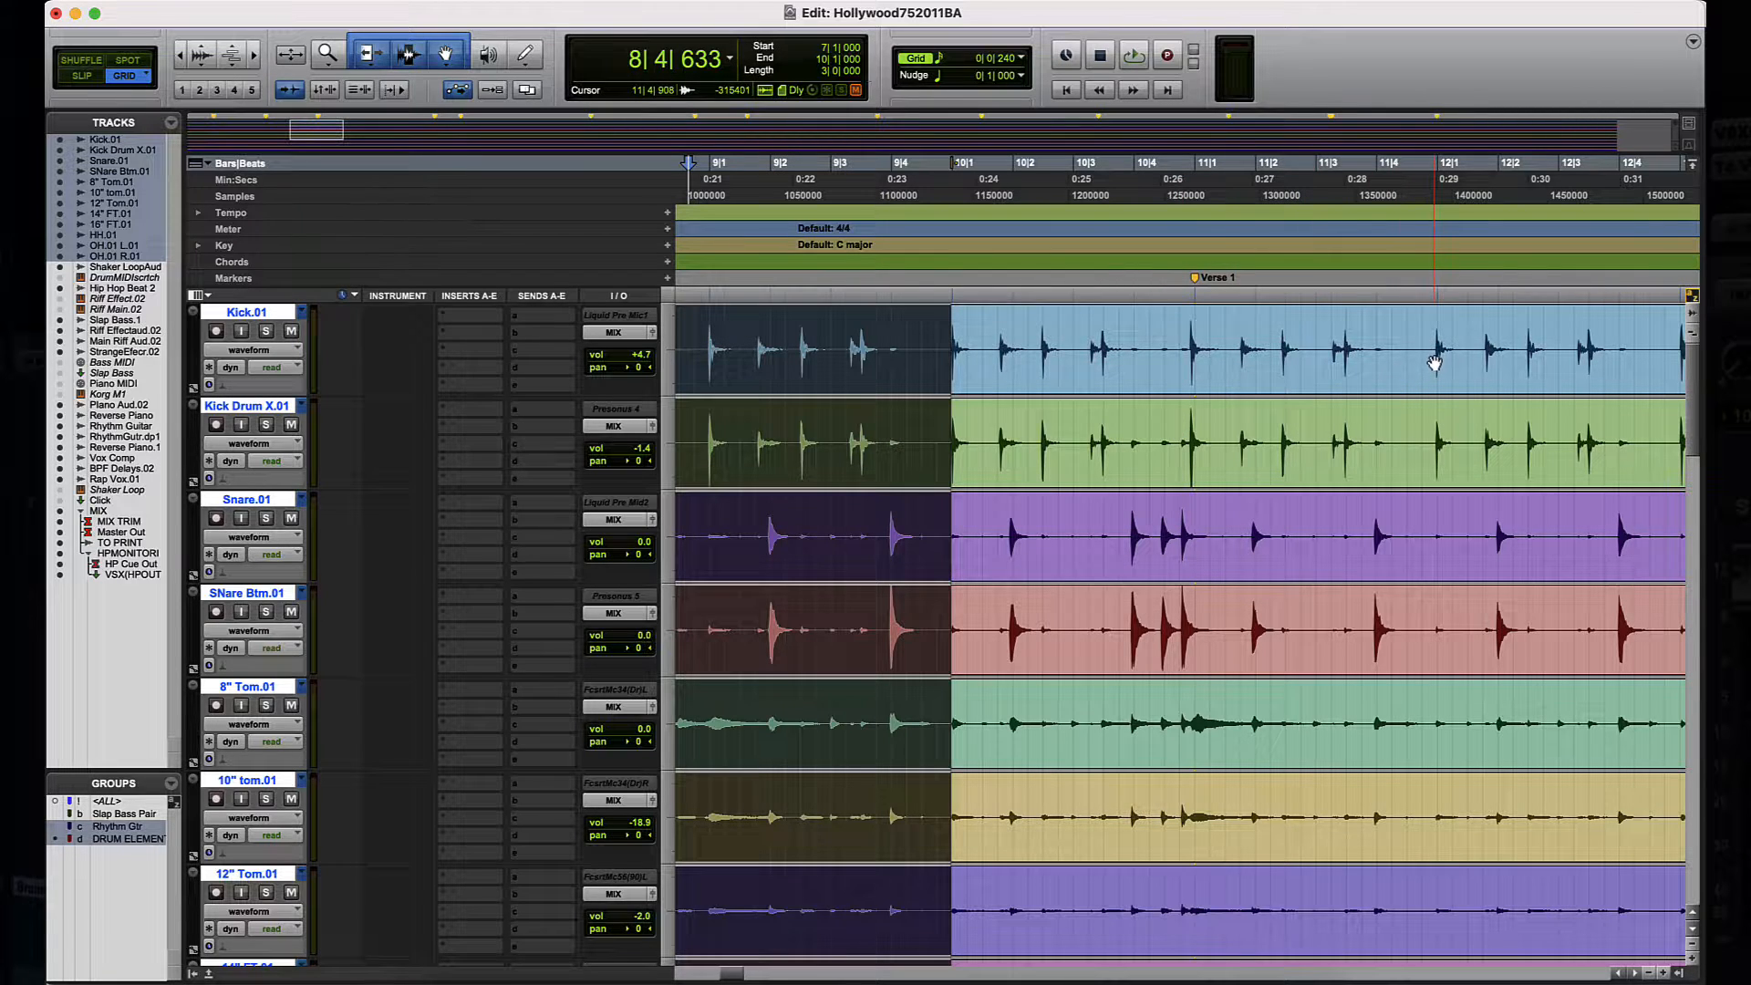
{"action": "left_click", "coordinate": [1195, 337], "text": "shift"}
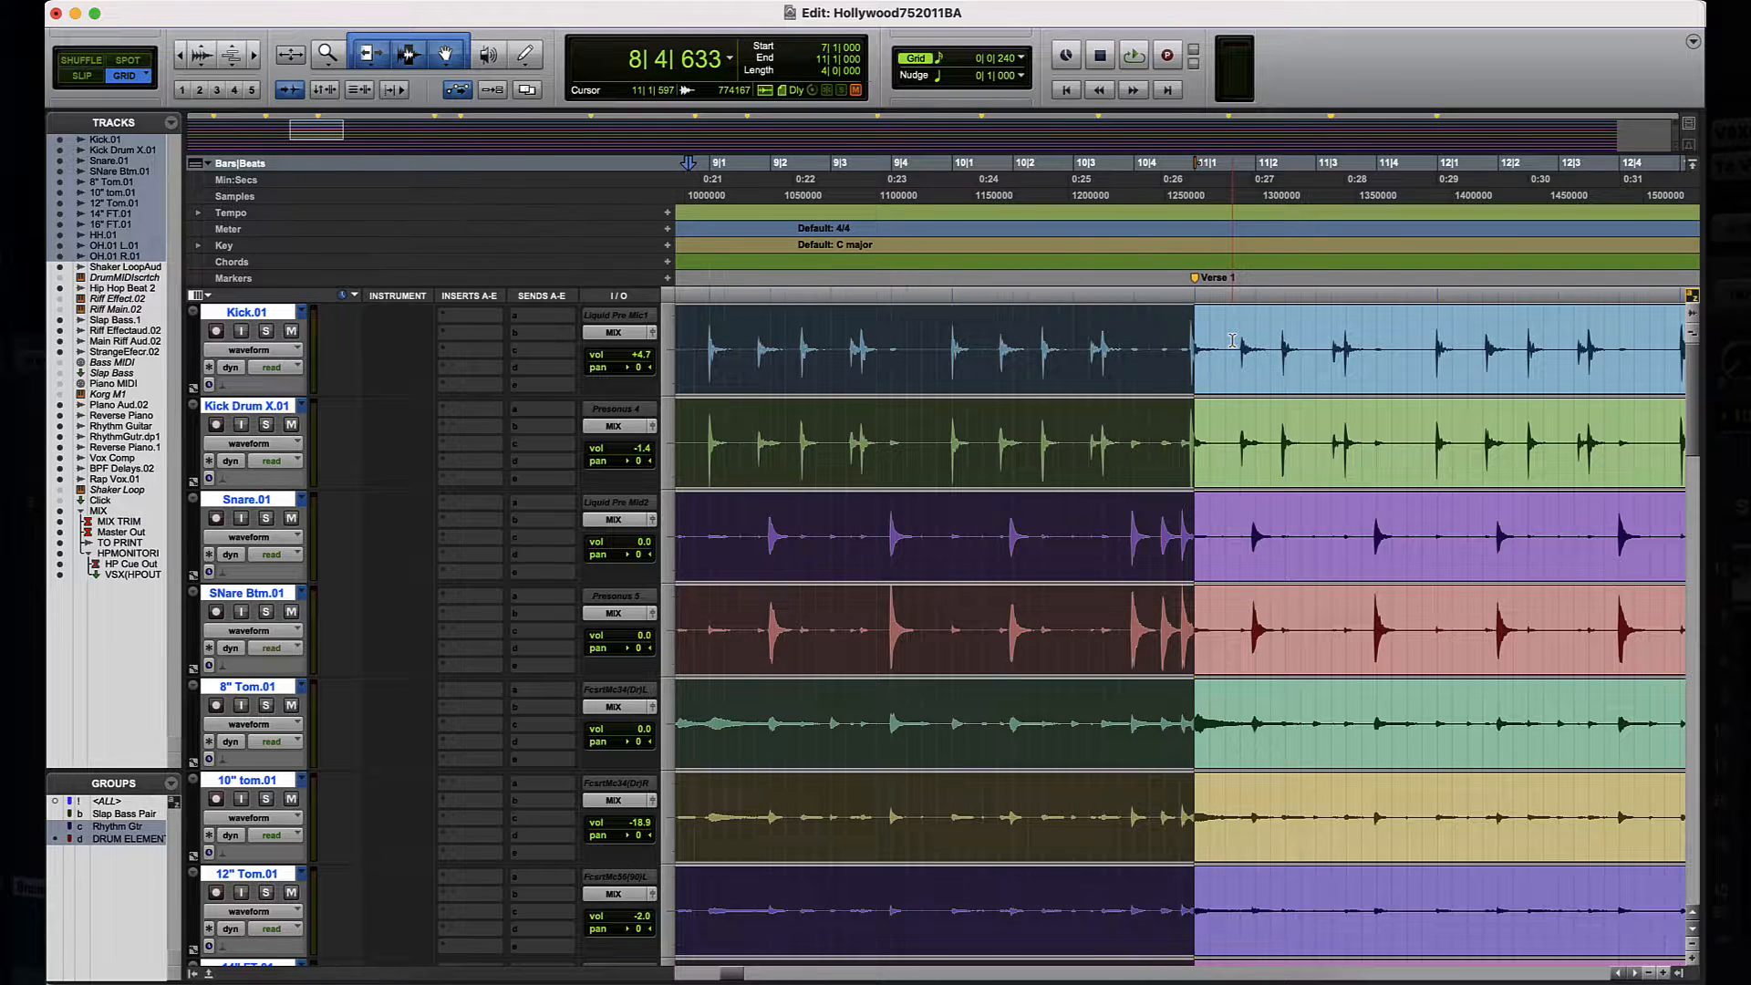
{"action": "left_click", "coordinate": [1134, 343], "text": "shift"}
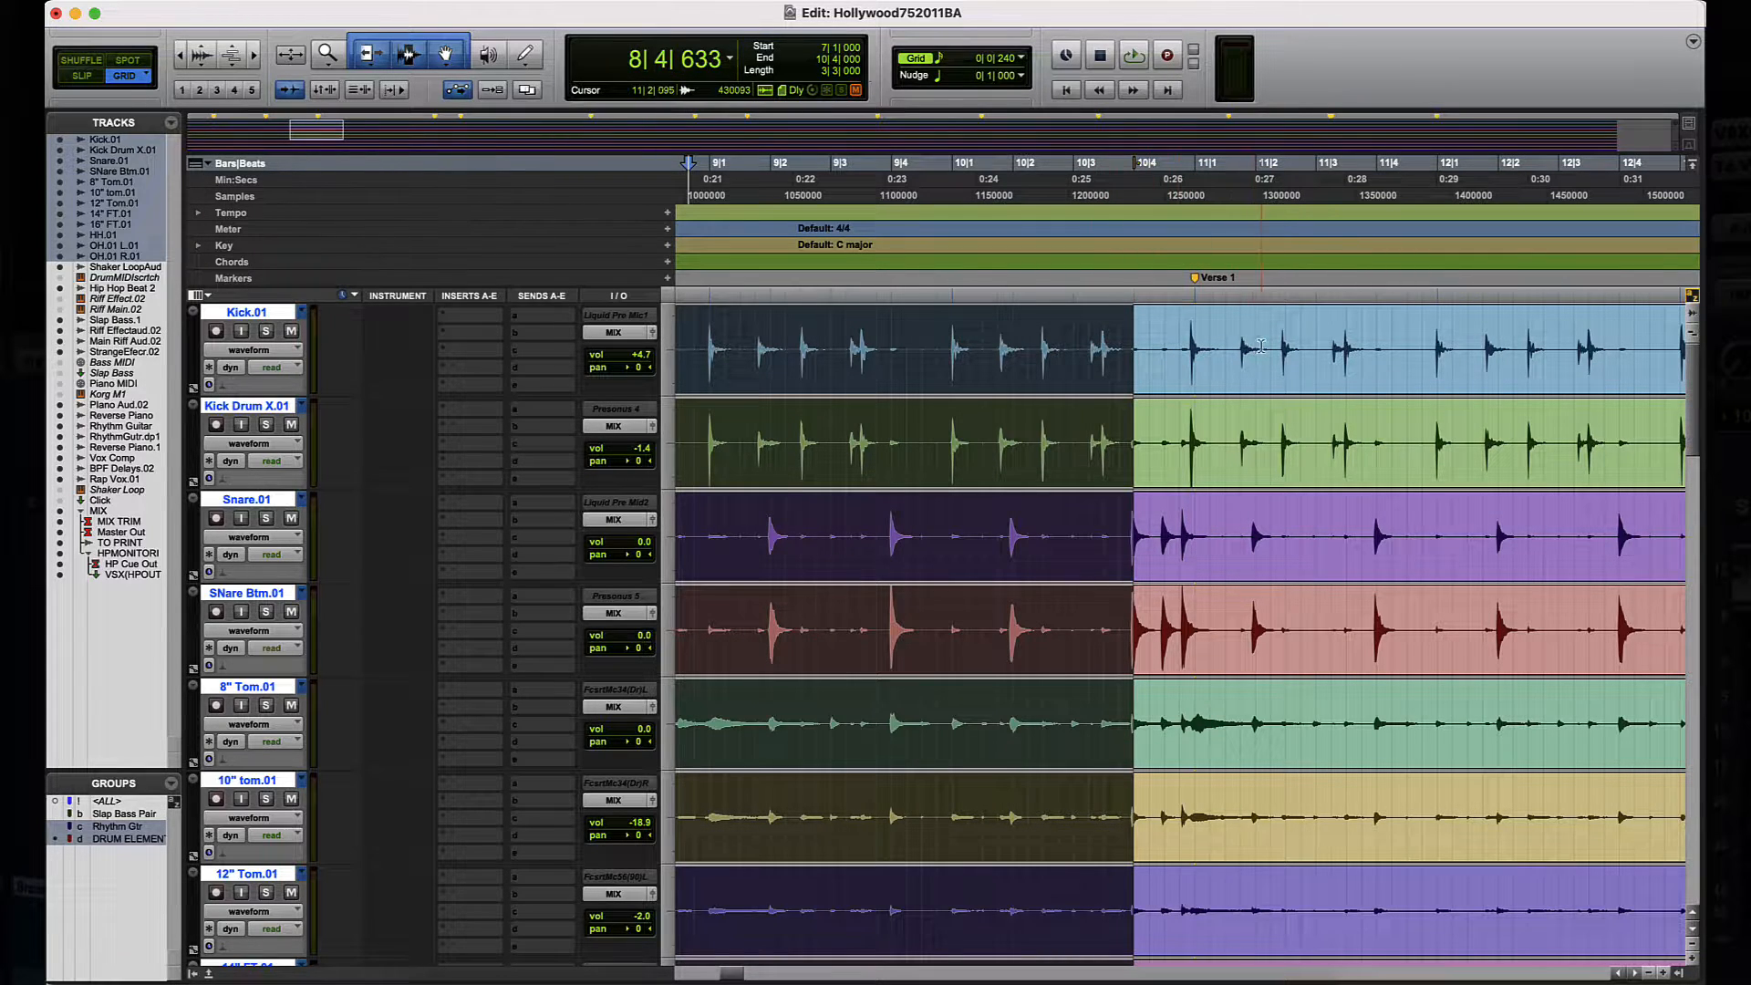
{"action": "left_click", "coordinate": [1437, 342], "text": "shift"}
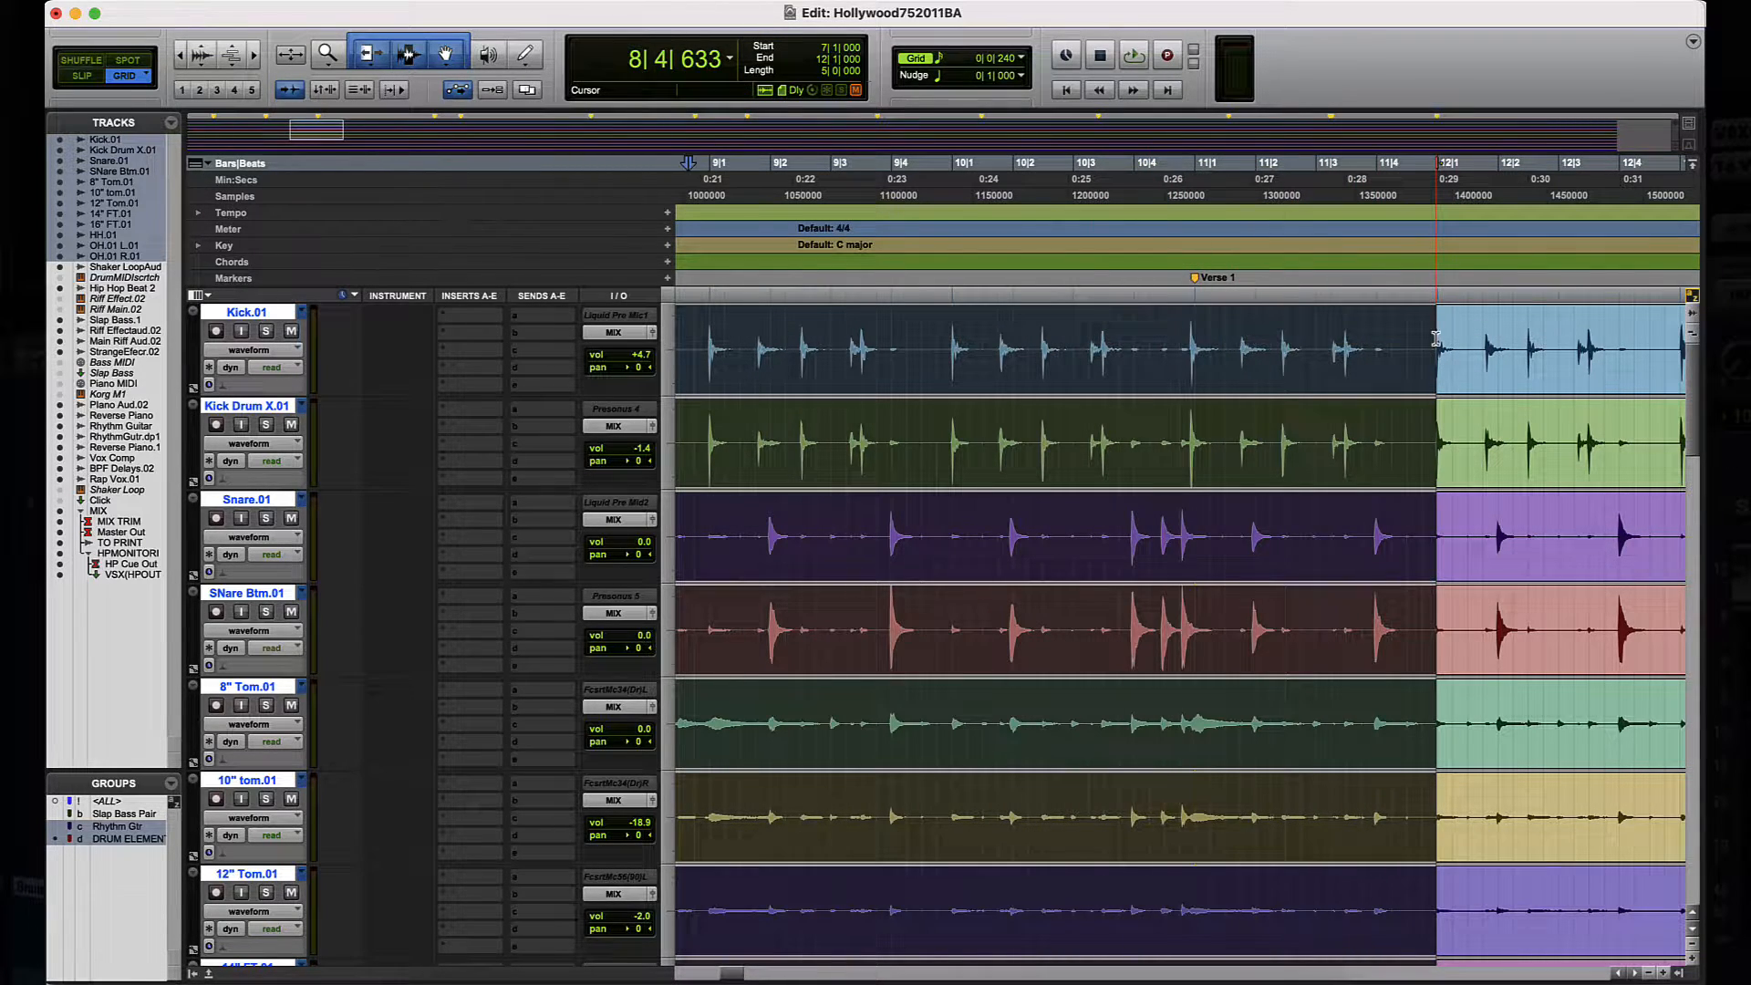
{"action": "left_click", "coordinate": [1256, 349], "text": "shift"}
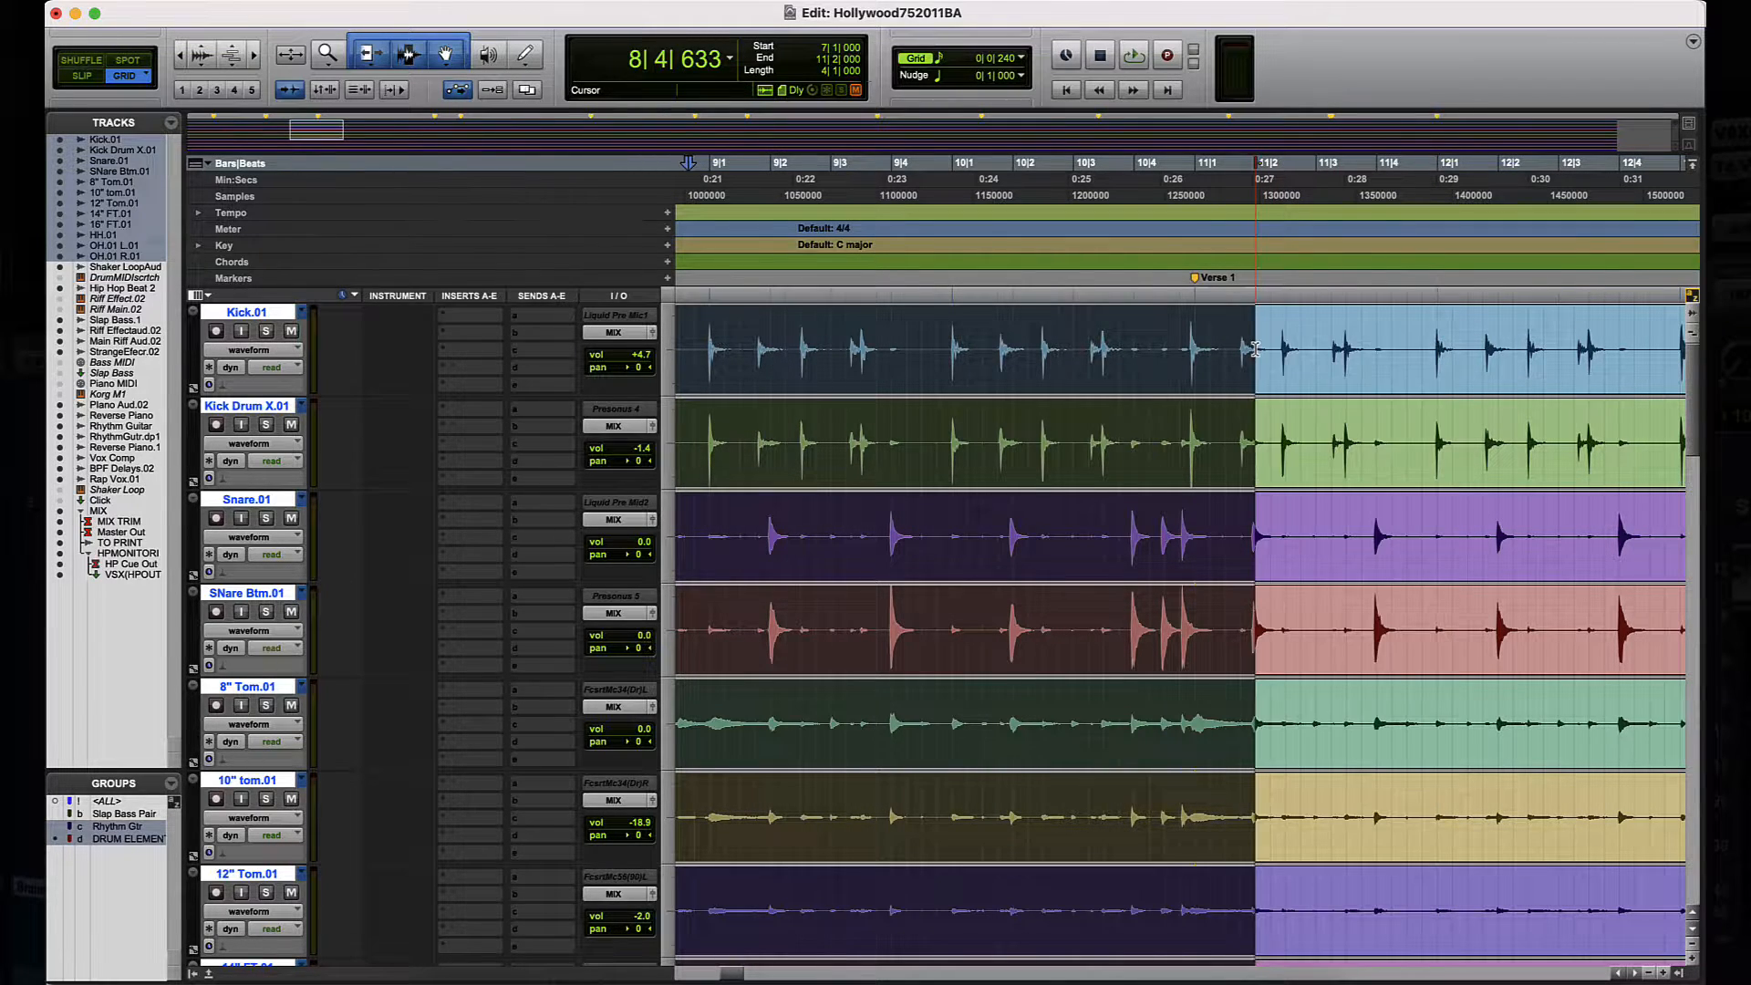
{"action": "left_click", "coordinate": [1197, 347], "text": "shift"}
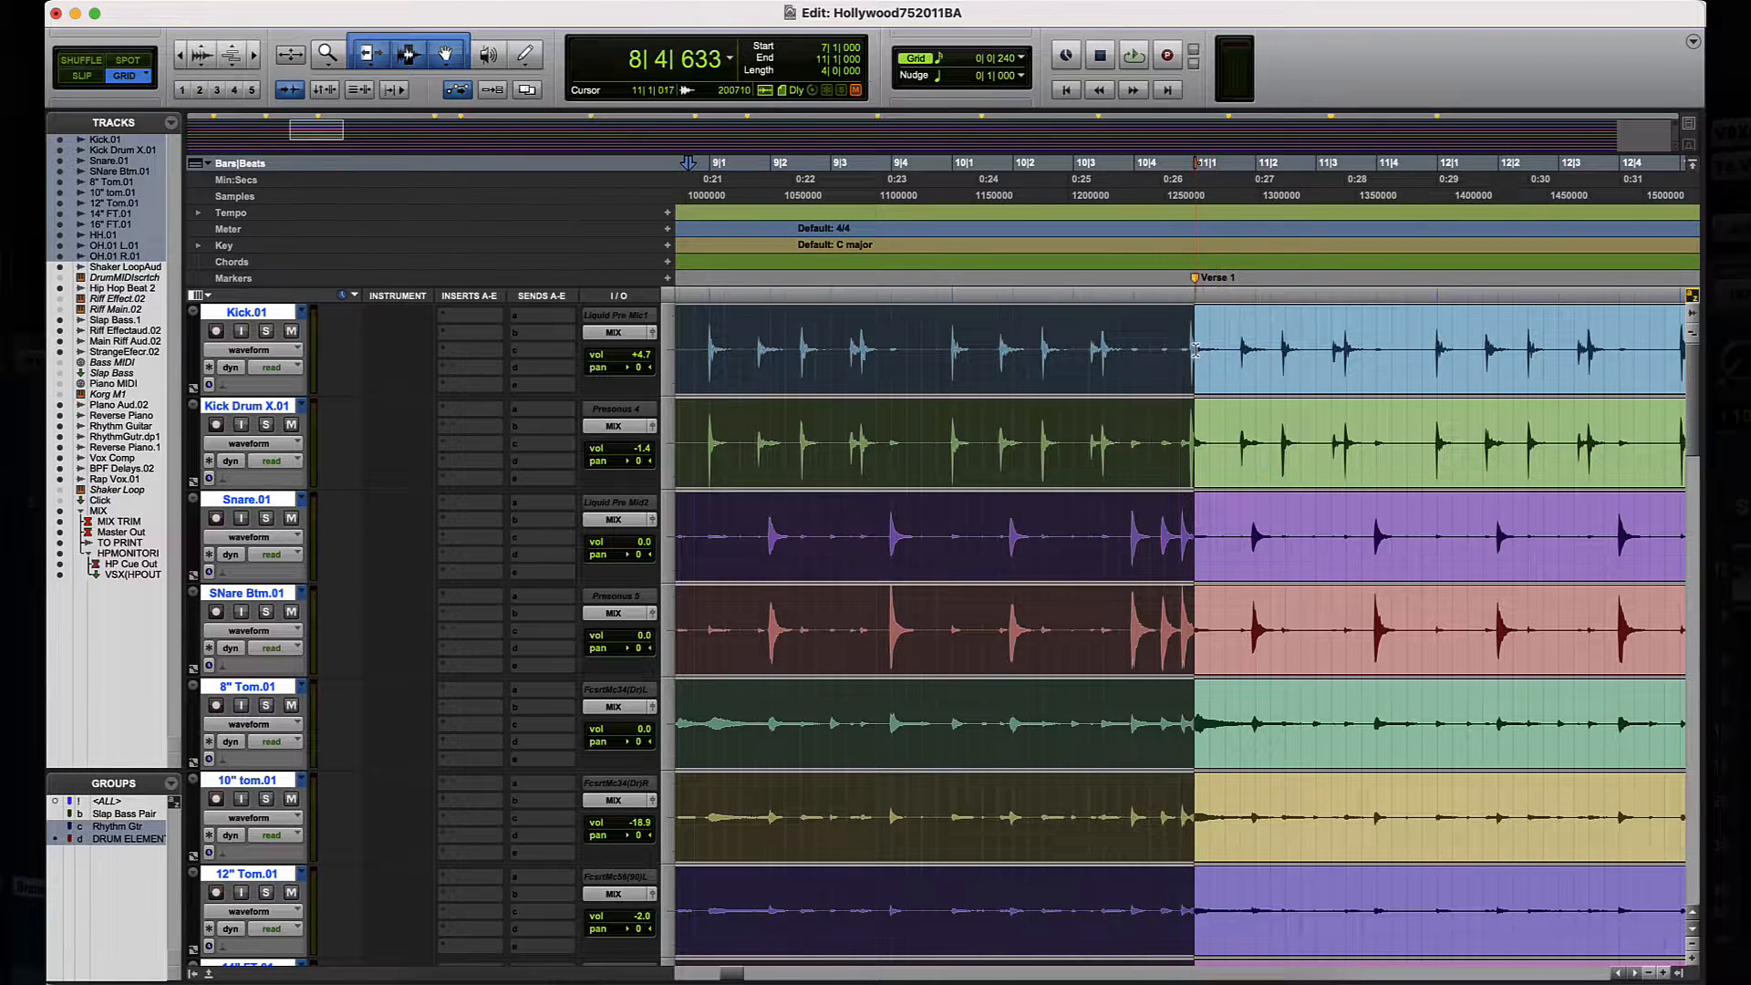
Step: Examine the kick and snare hits around the selection's end at the Verse 1 marker
{"action": "key", "text": "t"}
{"action": "key", "text": "t"}
{"action": "key", "text": "r"}
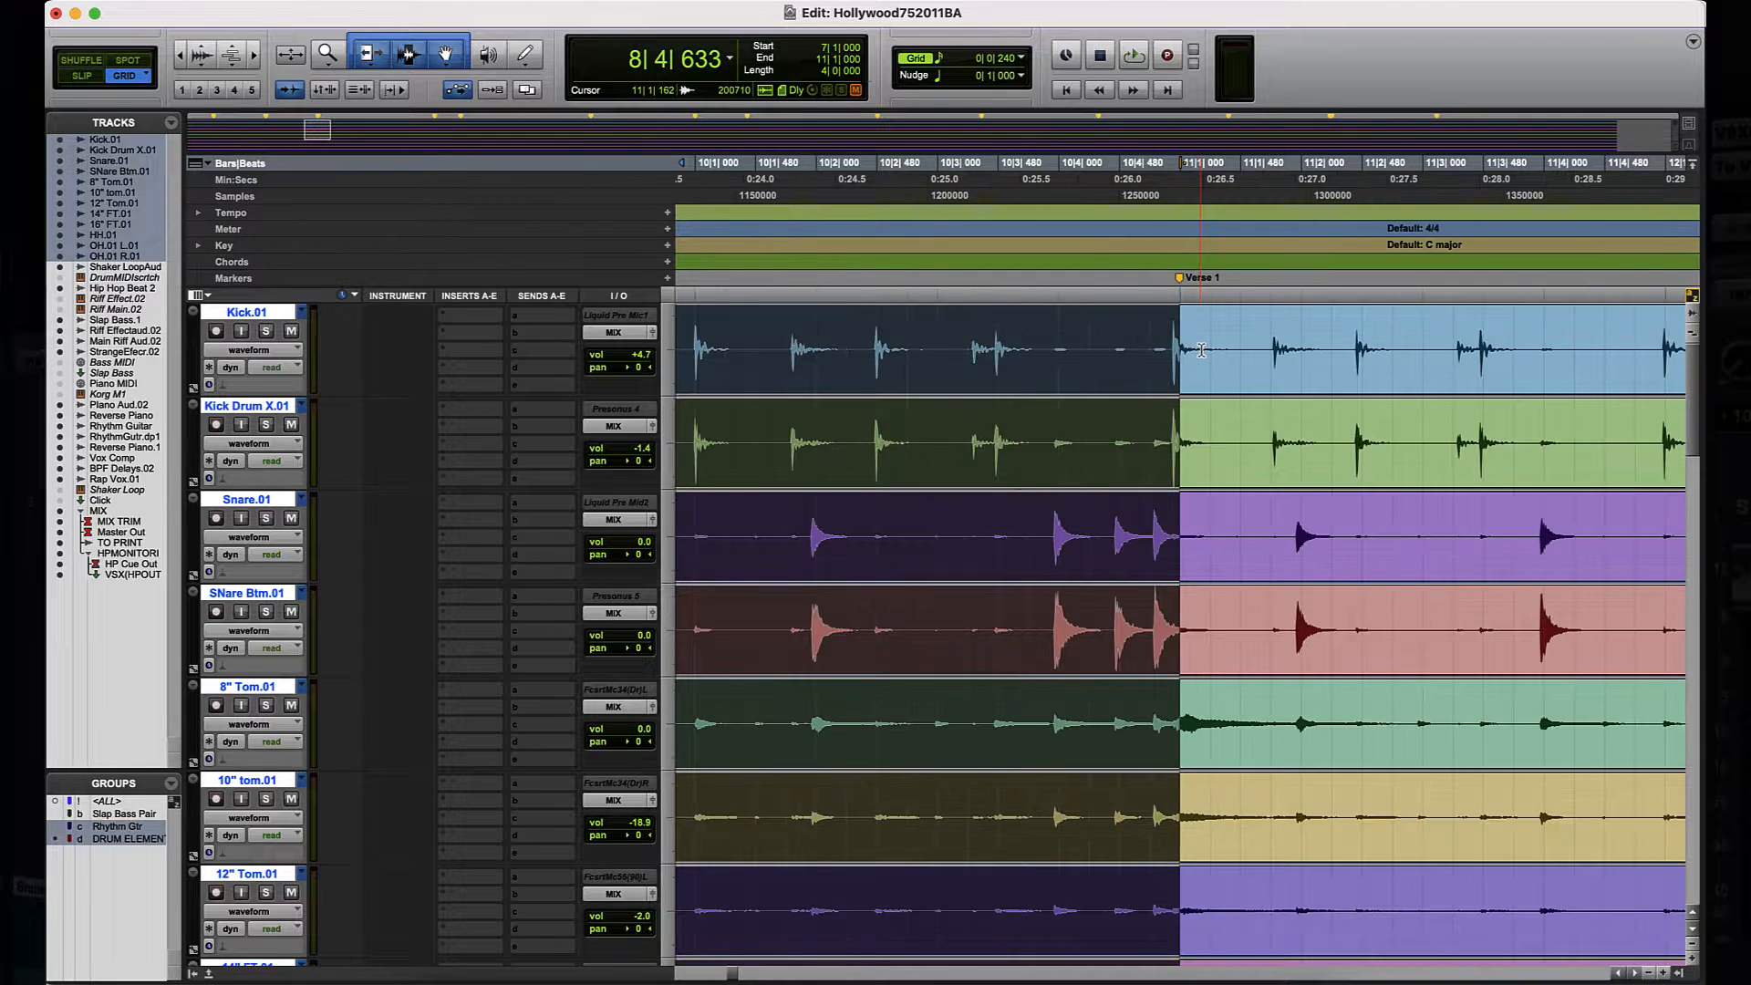
{"action": "key", "text": "t"}
{"action": "key", "text": "r"}
{"action": "key", "text": "r"}
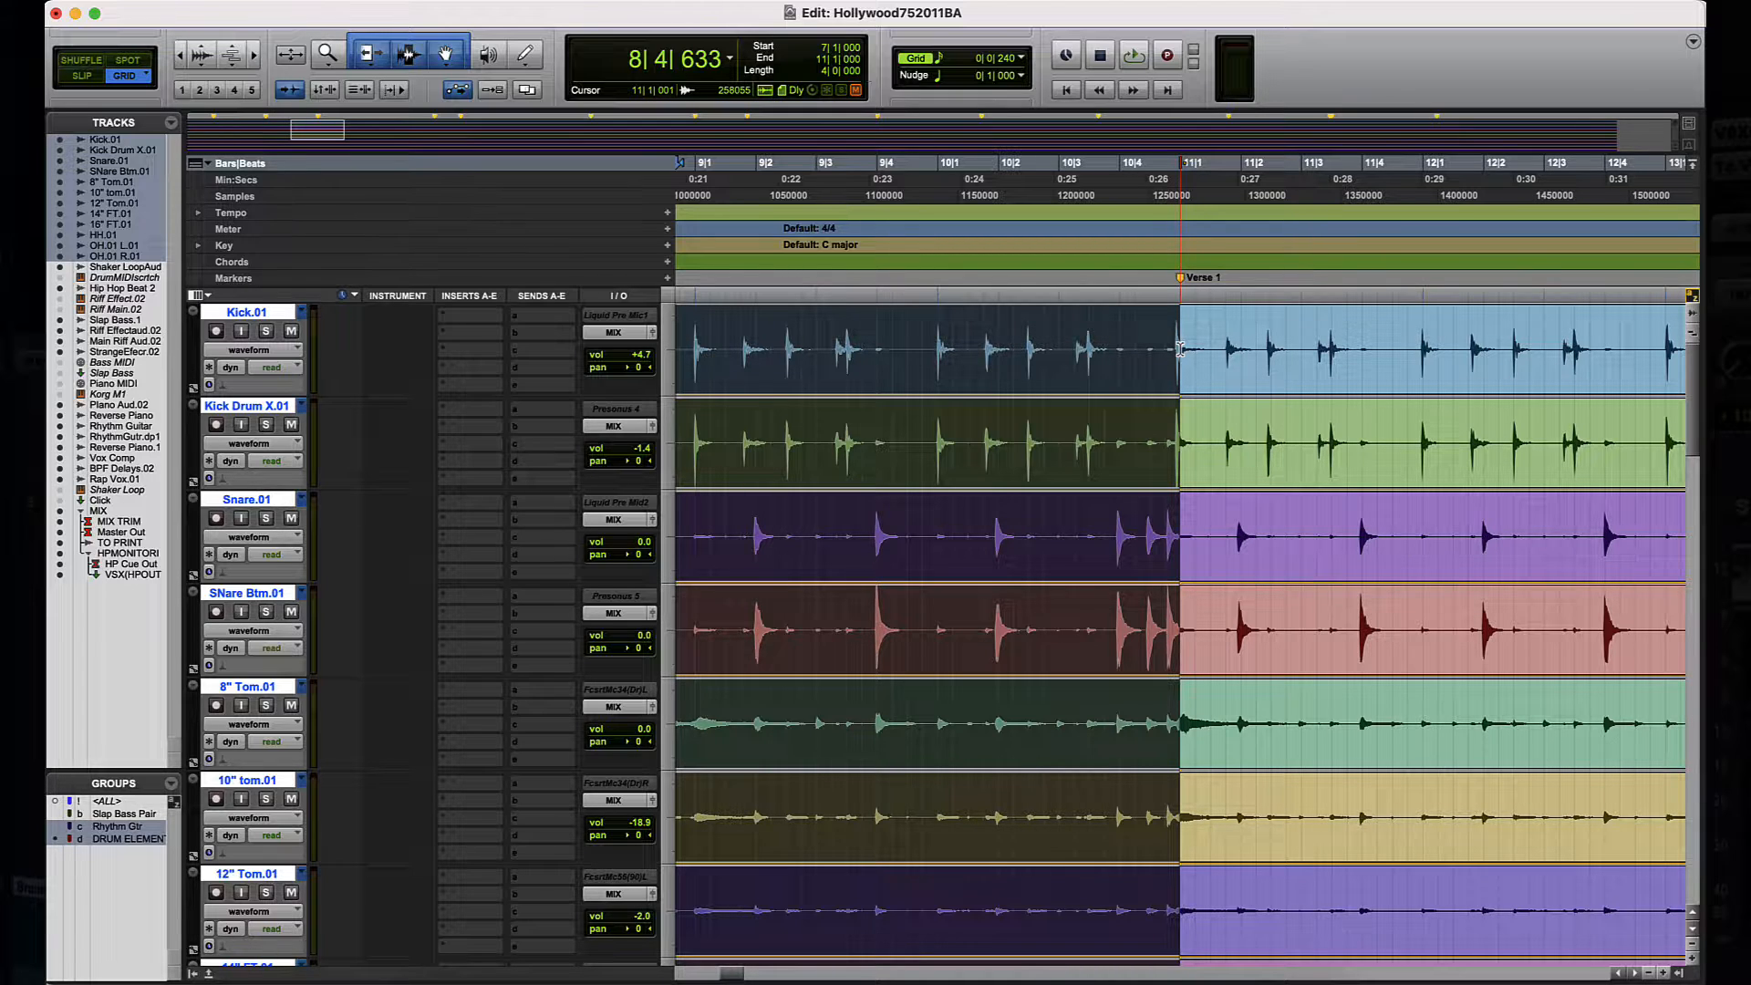
{"action": "key", "text": "t"}
{"action": "key", "text": "t"}
{"action": "key", "text": "r"}
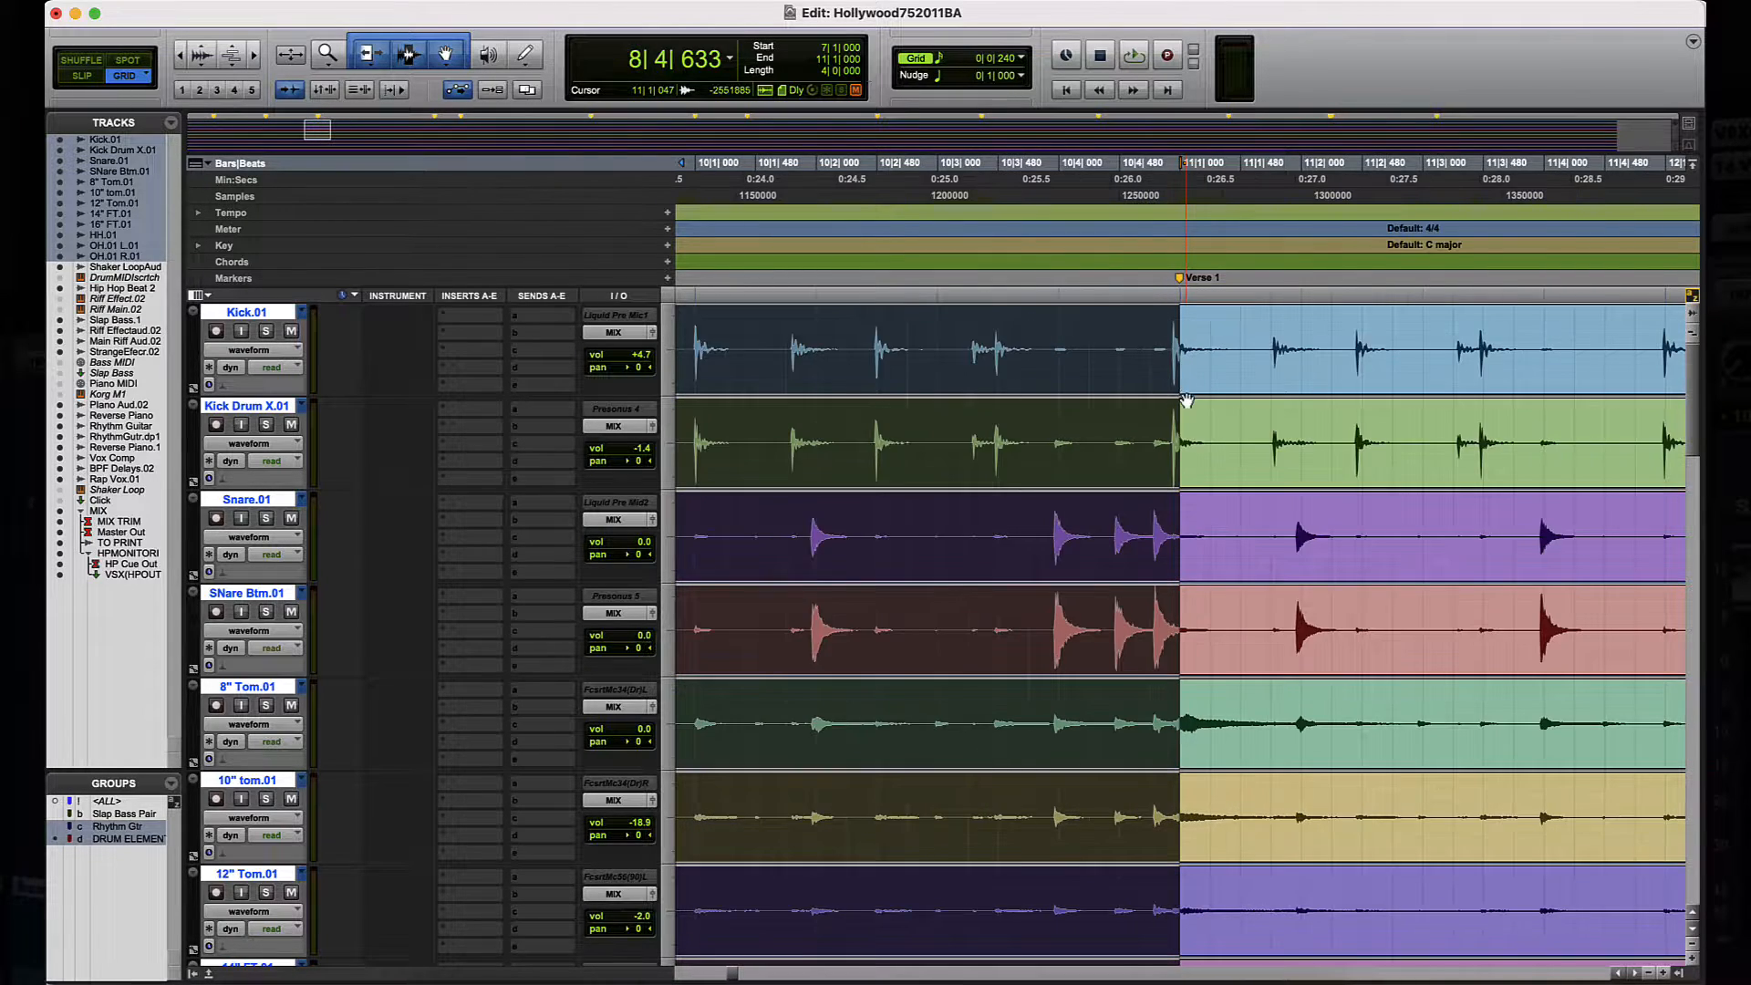
{"action": "key", "text": "t"}
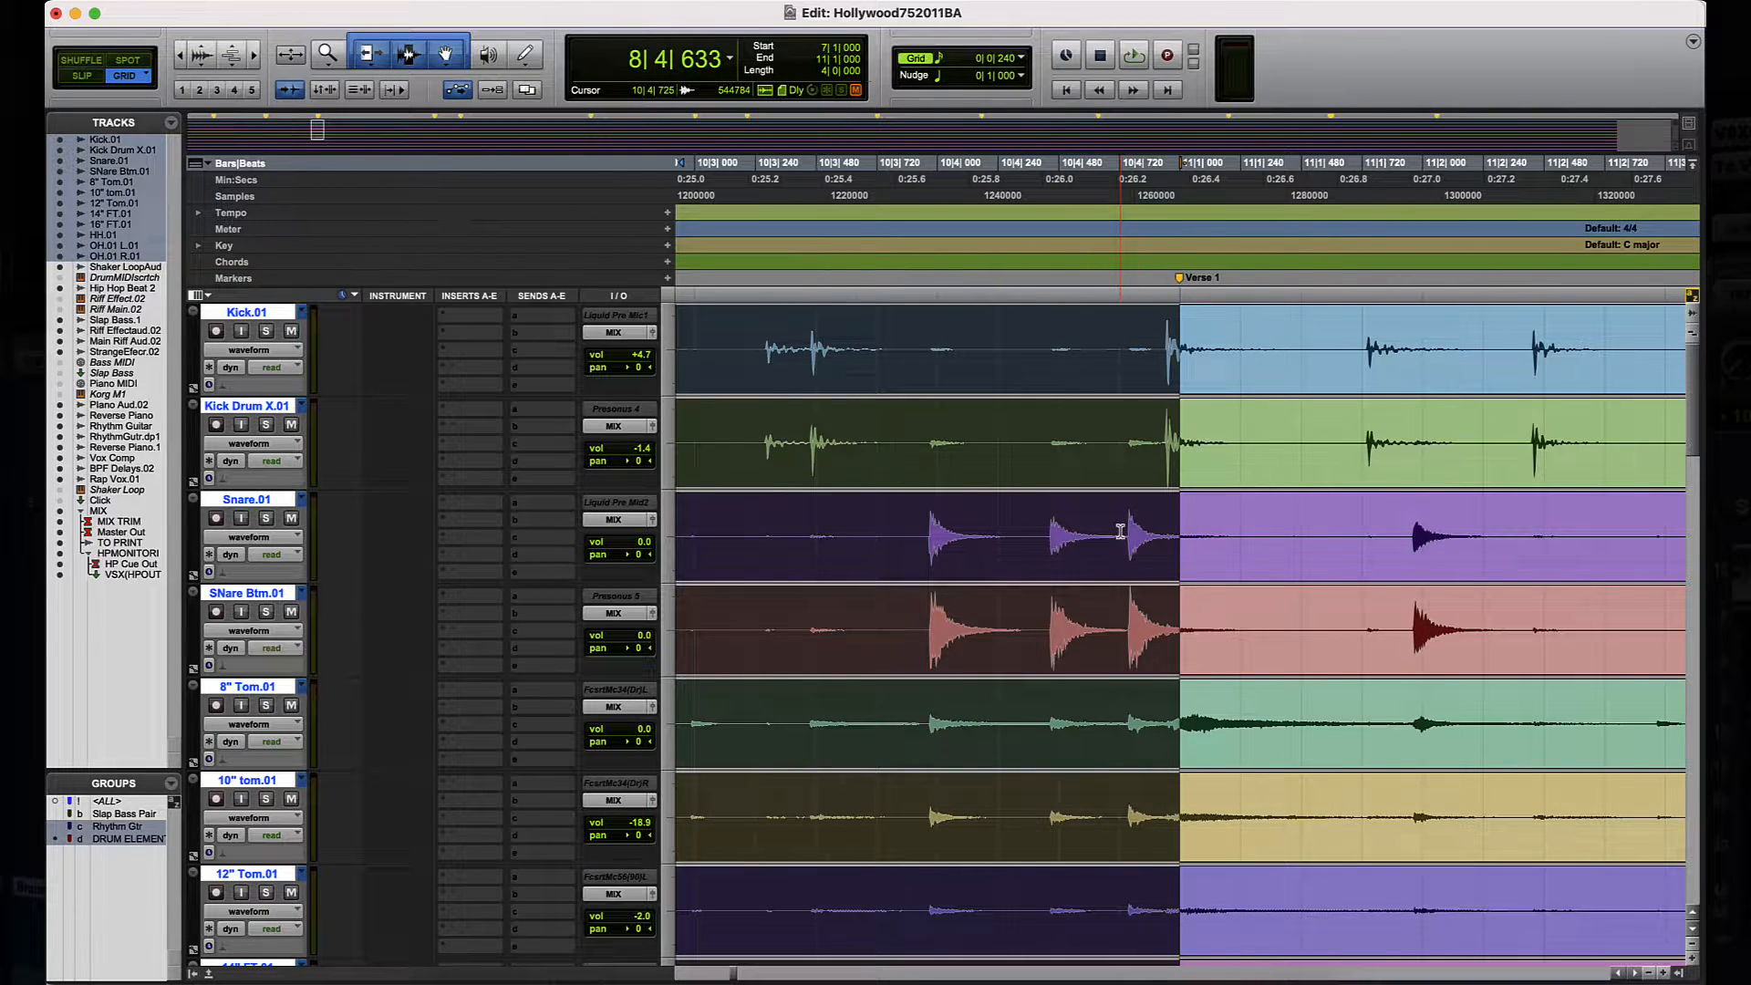
{"action": "key", "text": "r"}
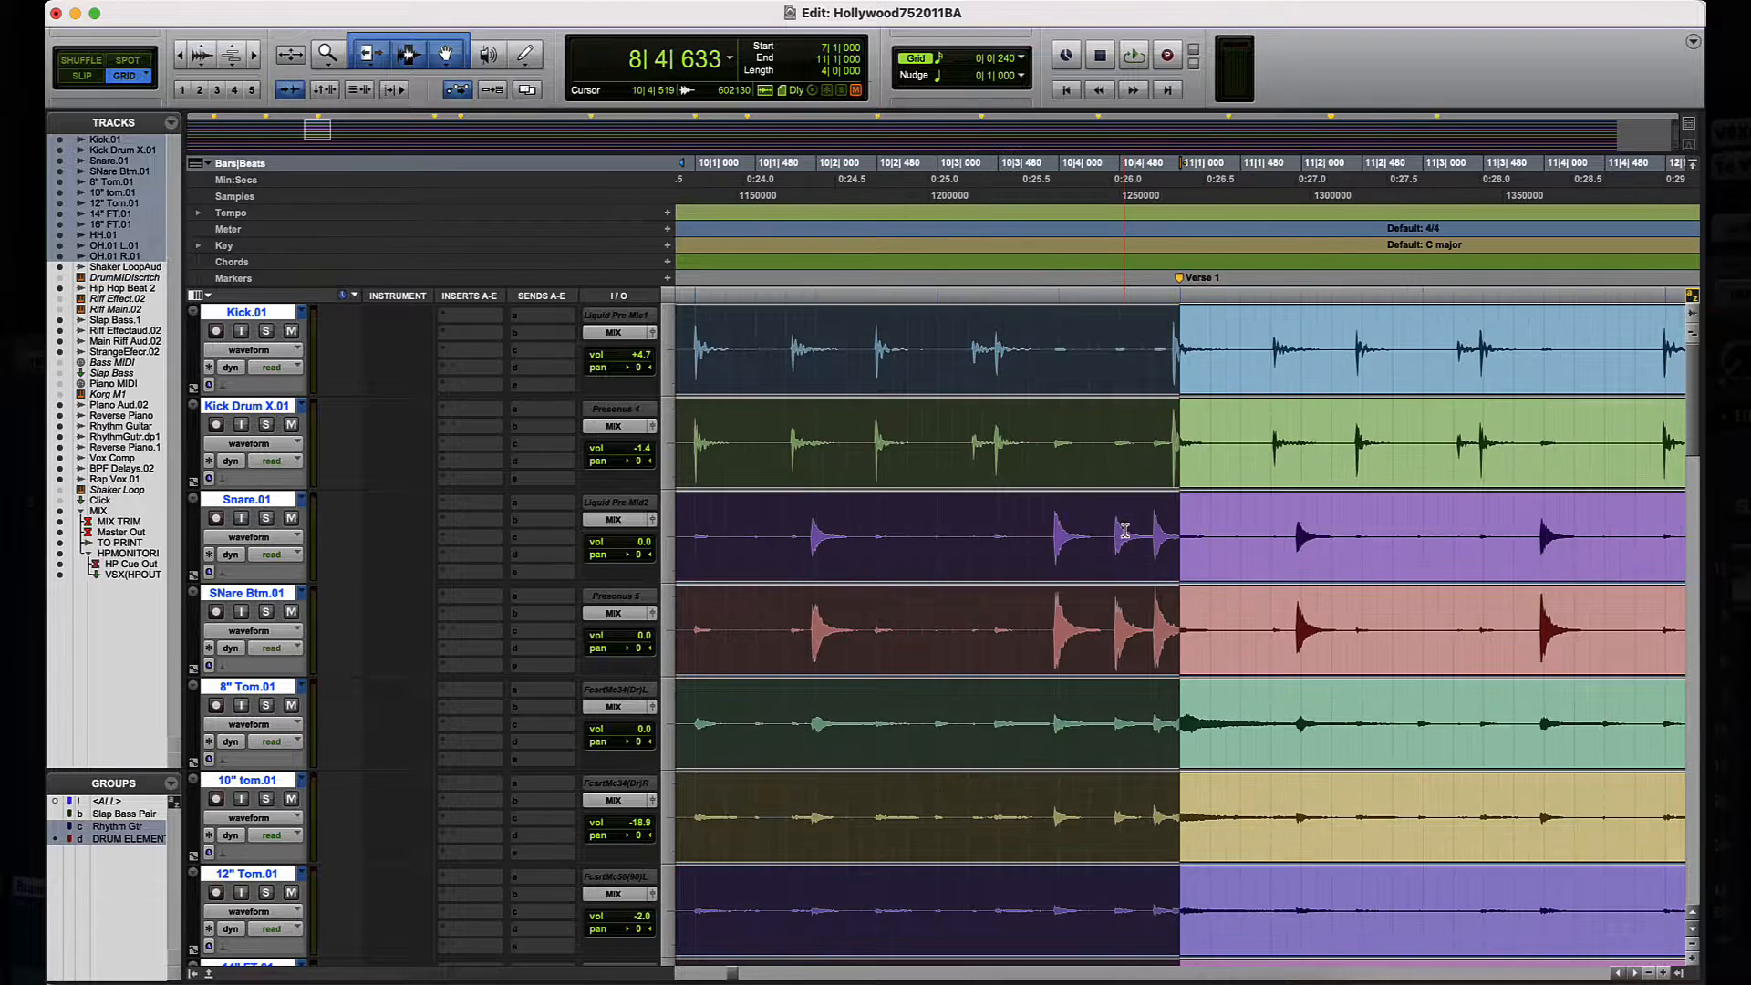
{"action": "key", "text": "r"}
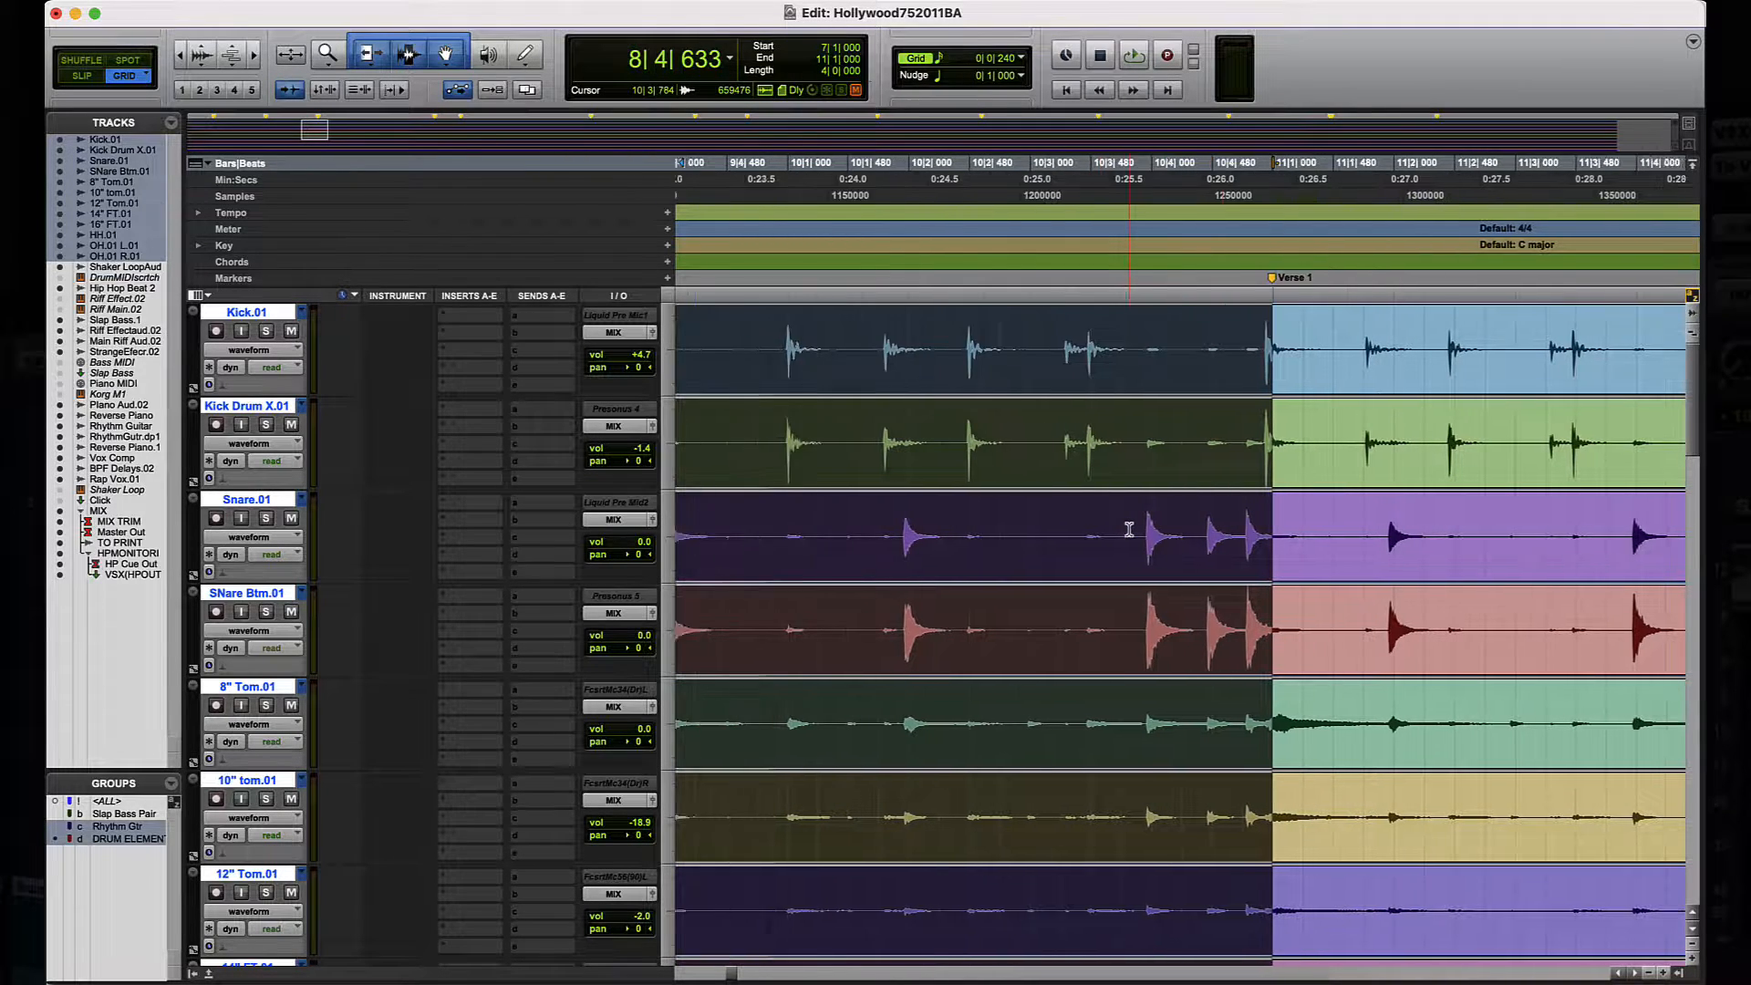
{"action": "key", "text": "r"}
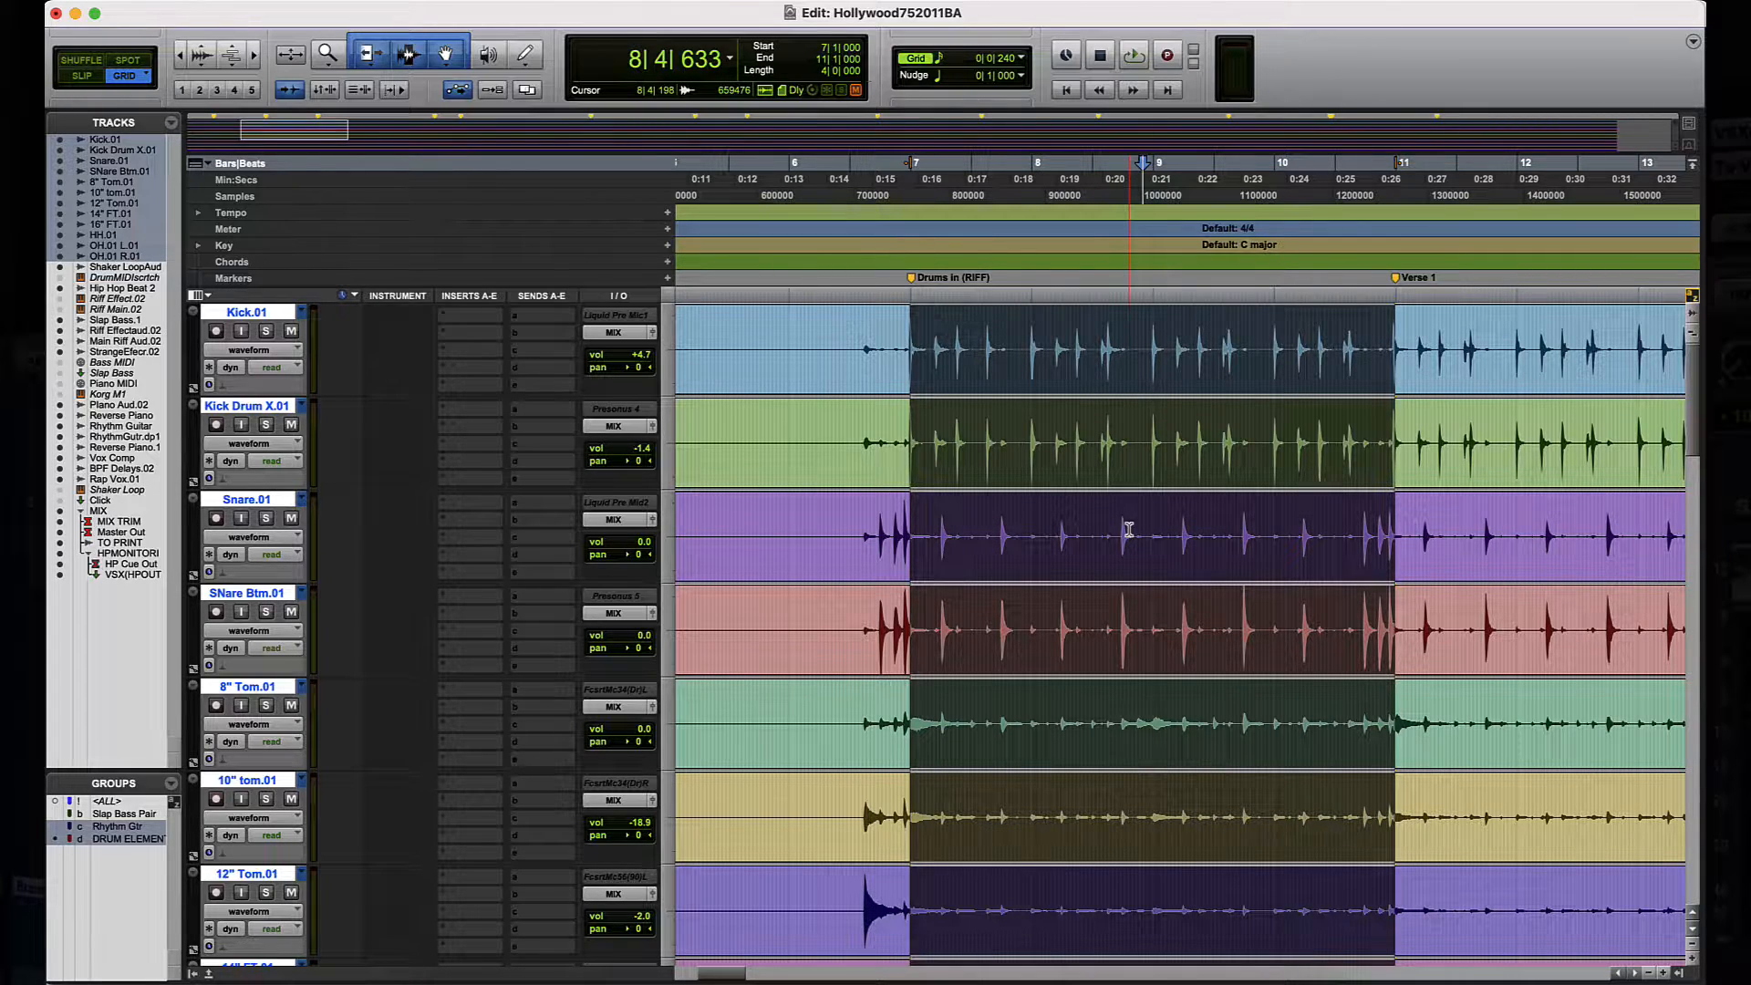
Step: Inspect the waveforms closely at the selection's start at bar 7 and its end at bar 11
{"action": "key", "text": "t"}
{"action": "key", "text": "t"}
{"action": "key", "text": "t"}
{"action": "key", "text": "t"}
{"action": "key", "text": "t"}
{"action": "key", "text": "t"}
{"action": "key", "text": "t"}
{"action": "key", "text": "t"}
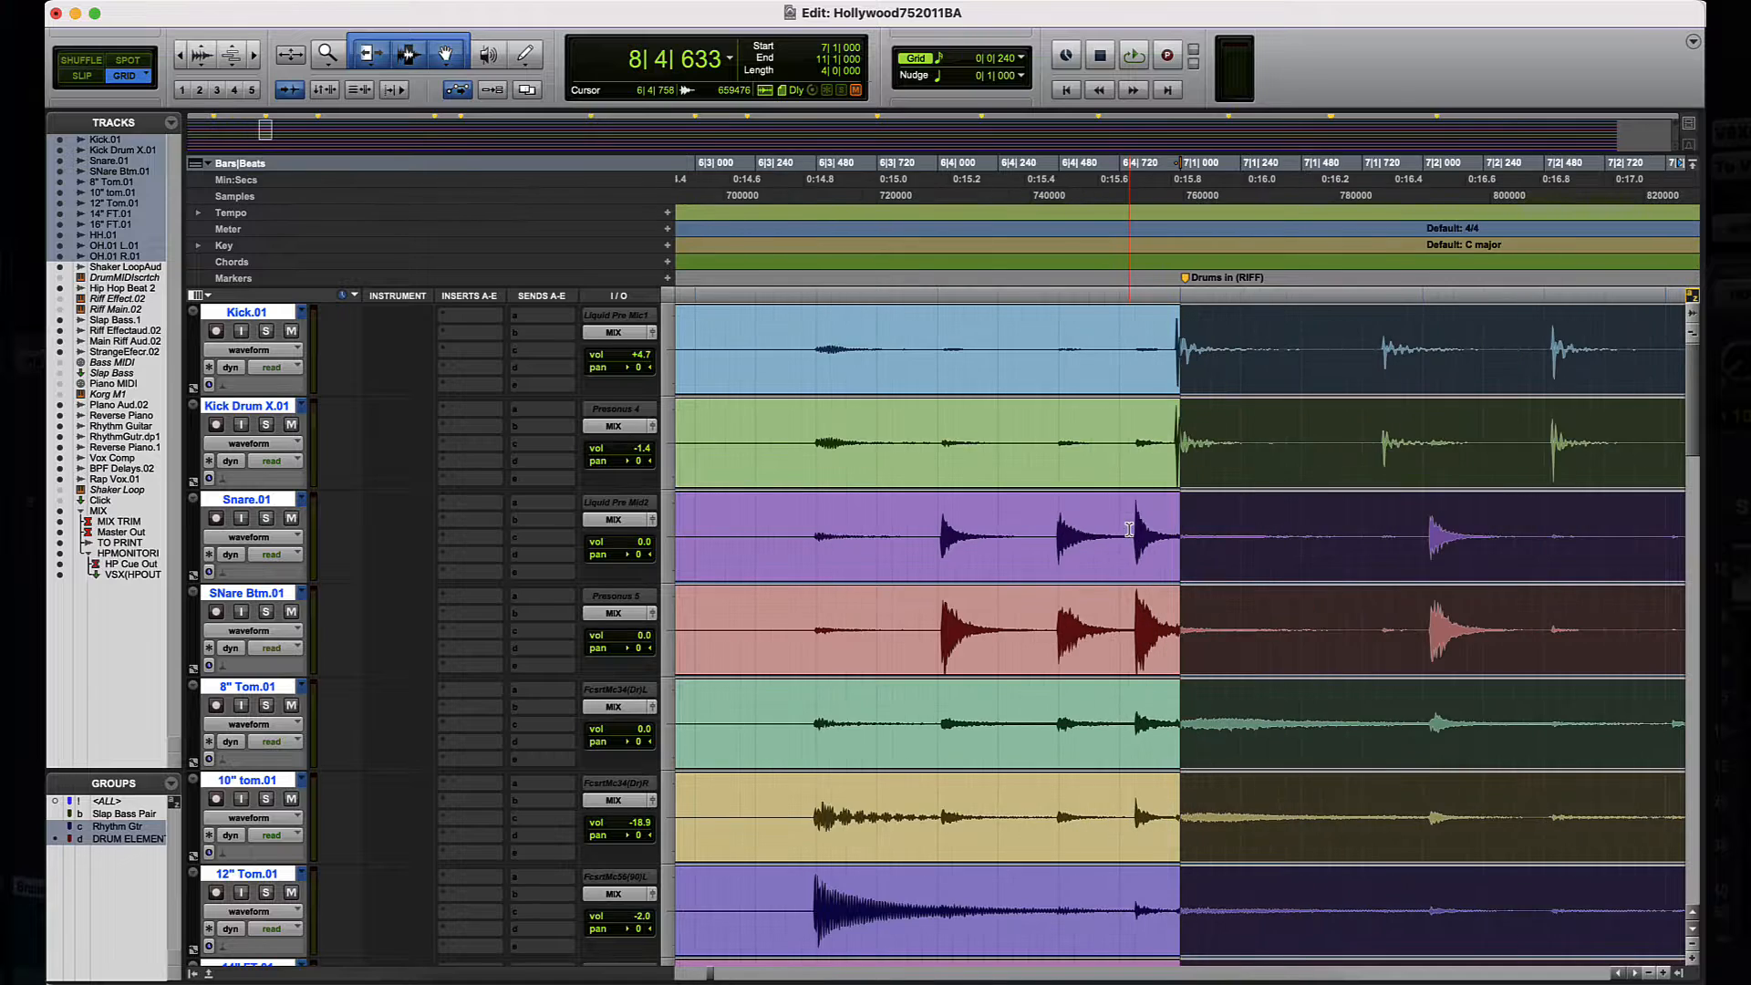
{"action": "key", "text": "Right"}
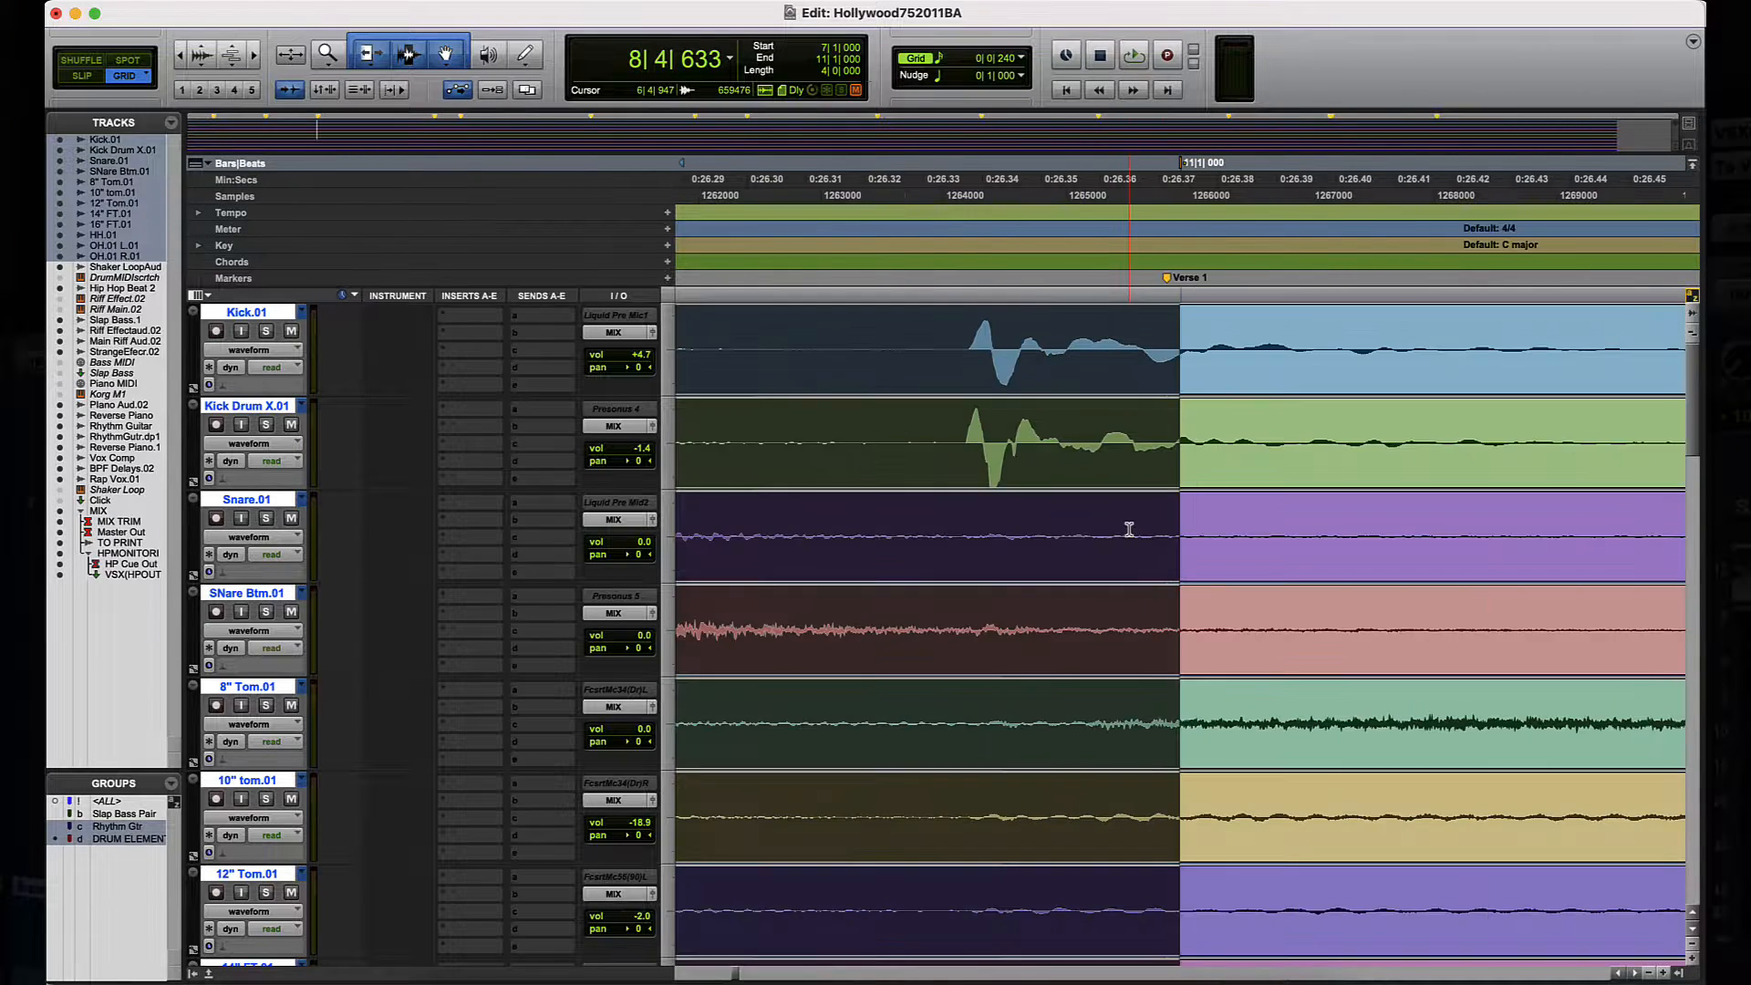
{"action": "key", "text": "r"}
{"action": "key", "text": "r"}
{"action": "key", "text": "r"}
{"action": "key", "text": "r"}
{"action": "key", "text": "r"}
{"action": "key", "text": "r"}
{"action": "key", "text": "r"}
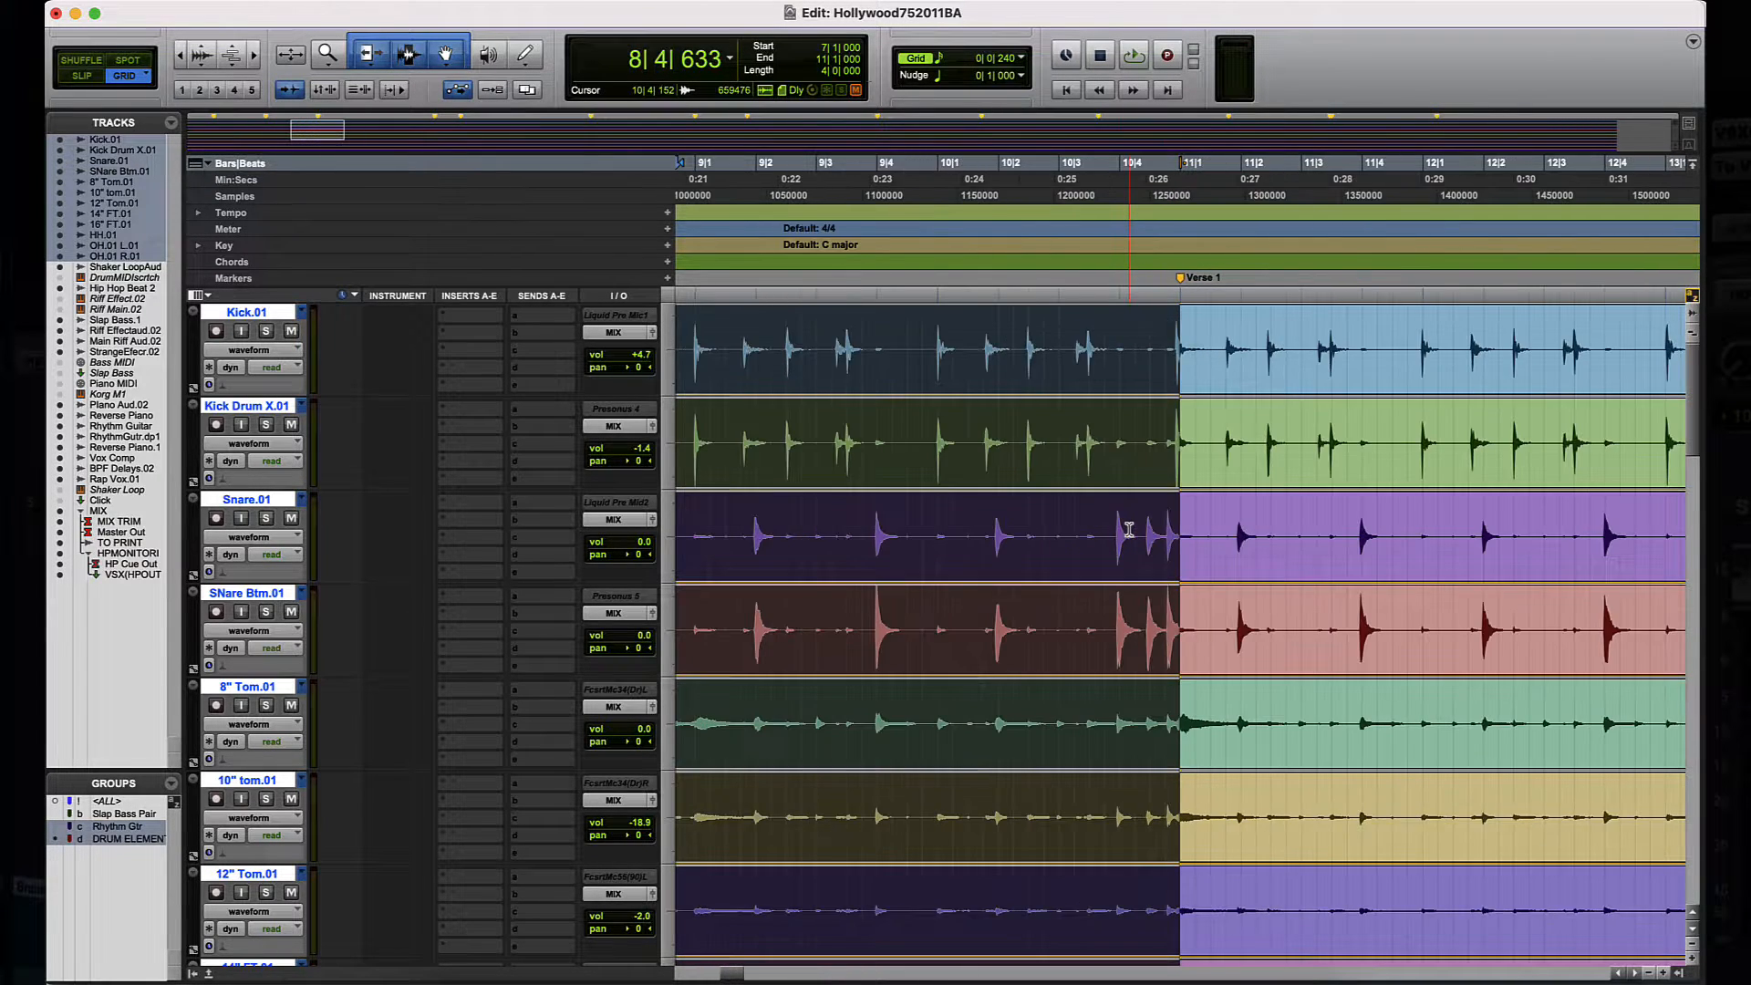
Step: Compare where the kick transients fall relative to the selection's start and end boundaries
{"action": "key", "text": "t"}
{"action": "key", "text": "t"}
{"action": "key", "text": "t"}
{"action": "key", "text": "t"}
{"action": "key", "text": "t"}
{"action": "key", "text": "t"}
{"action": "key", "text": "t"}
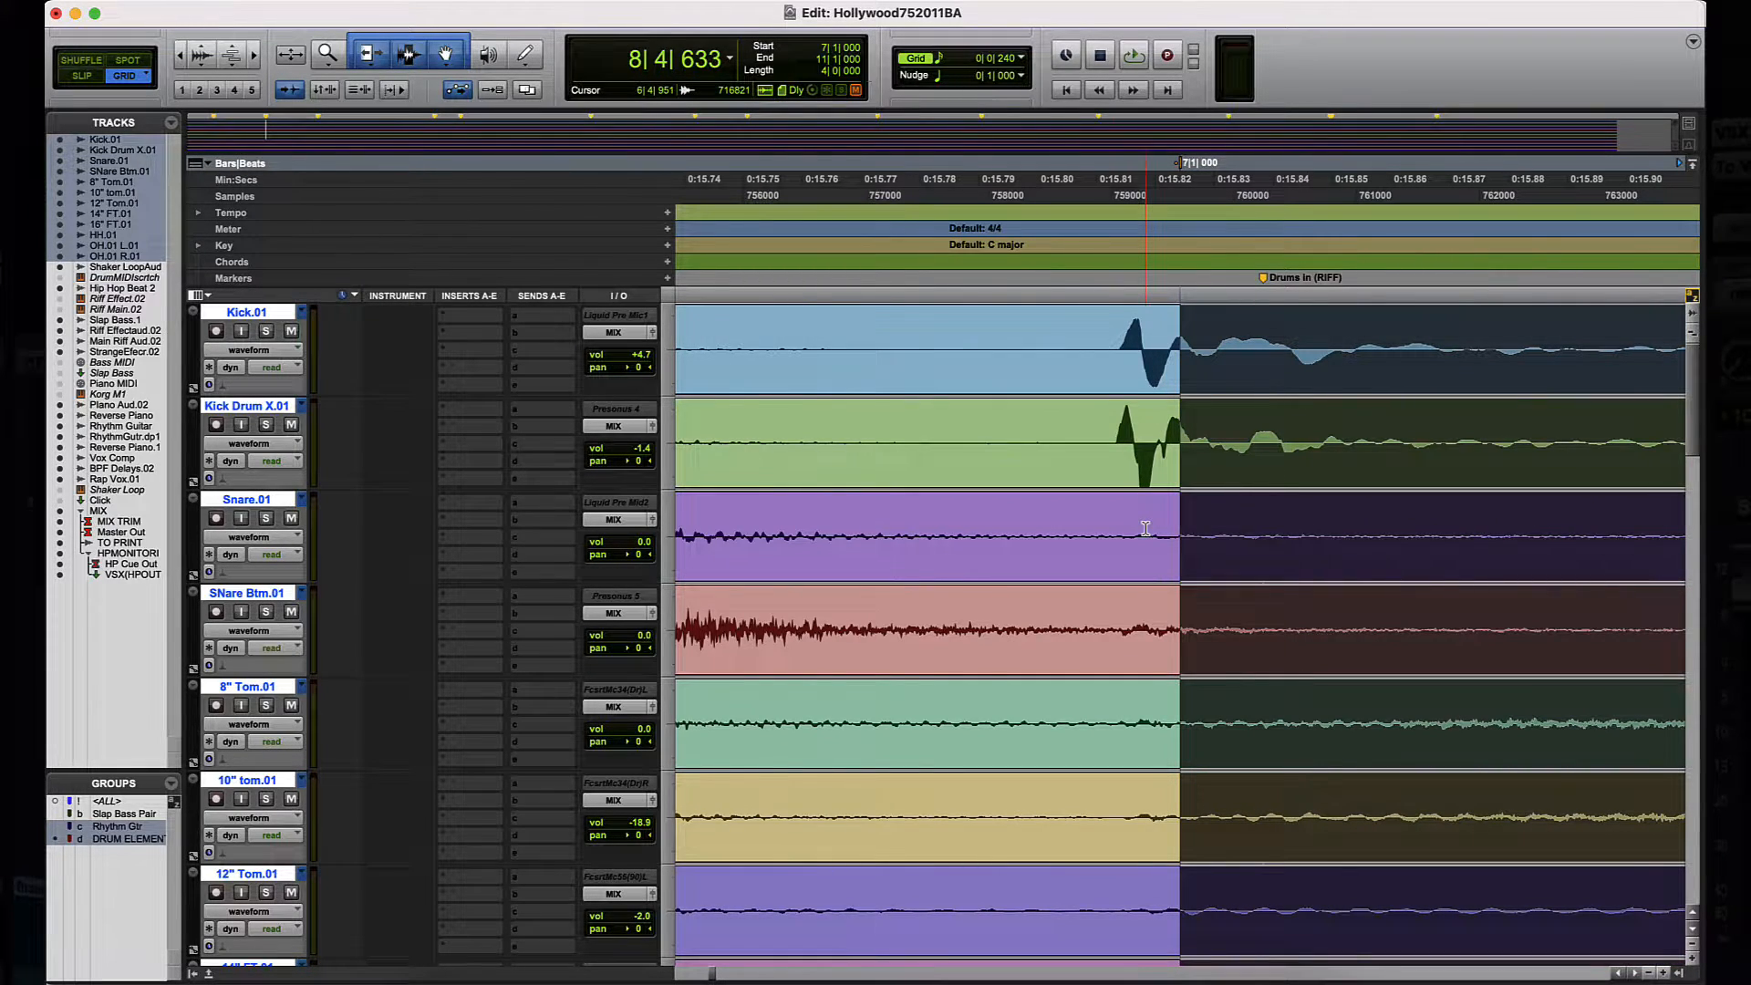
{"action": "key", "text": "Right"}
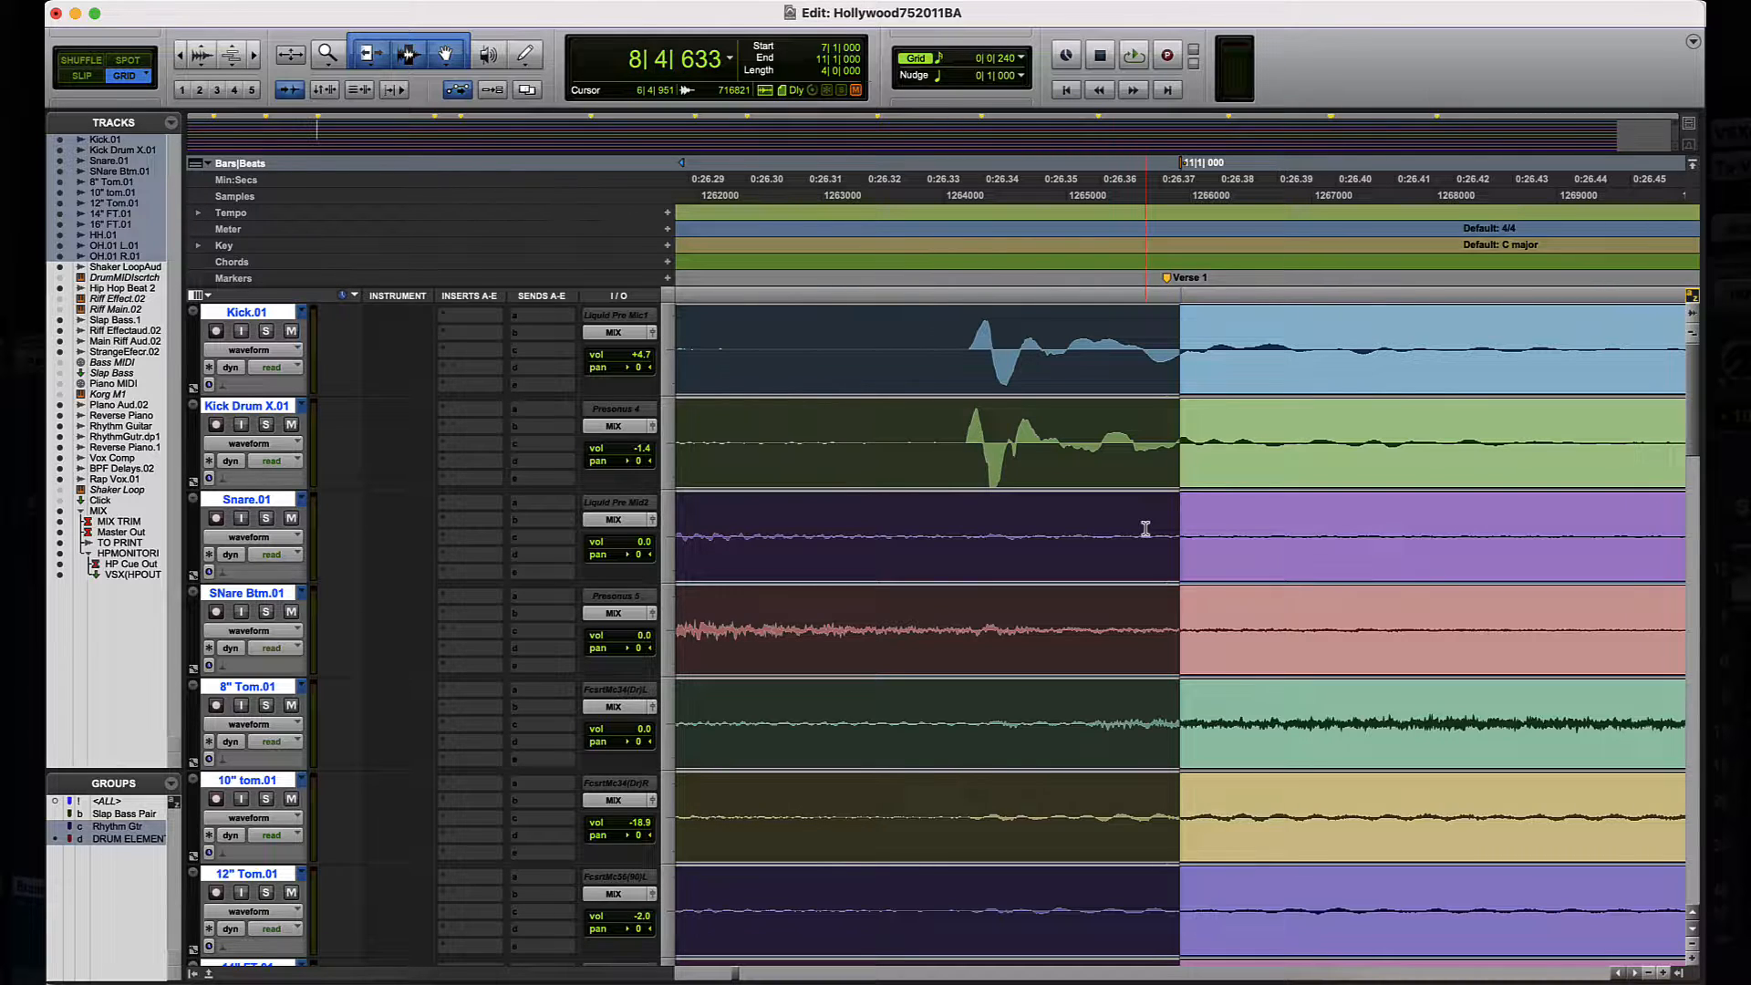
{"action": "key", "text": "r"}
{"action": "key", "text": "r"}
{"action": "key", "text": "r"}
{"action": "key", "text": "r"}
{"action": "key", "text": "r"}
{"action": "key", "text": "r"}
{"action": "key", "text": "r"}
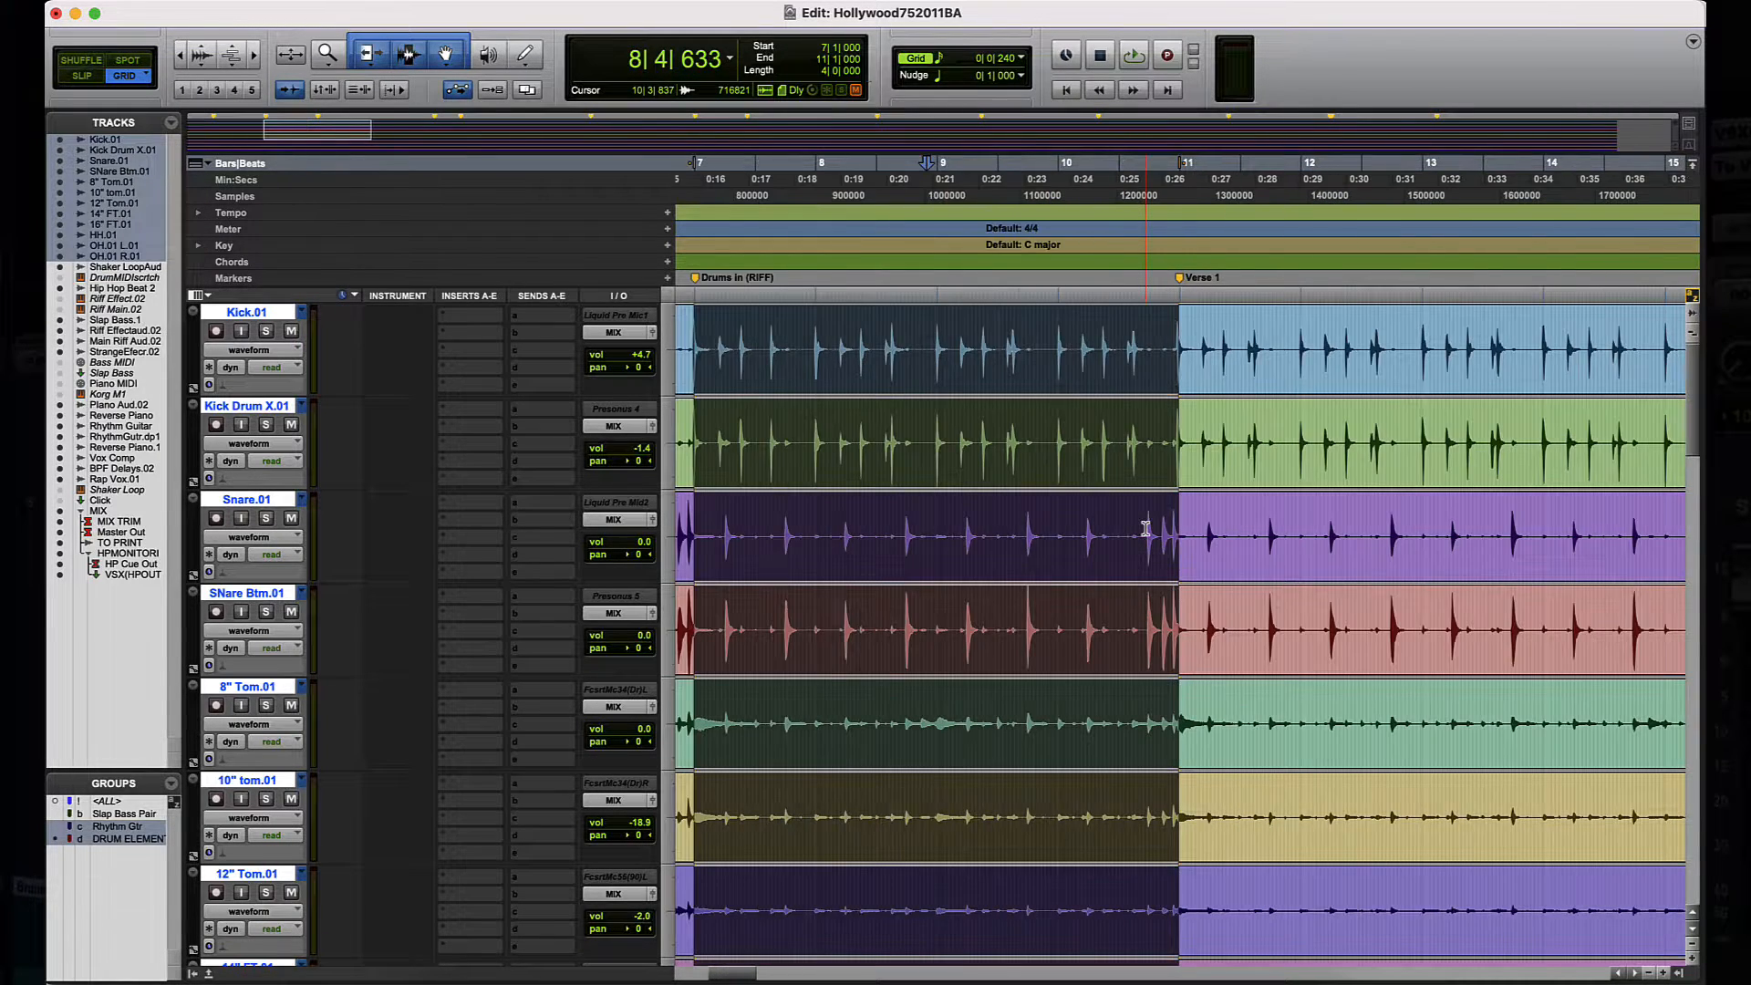
Step: Examine the kick attack just before the selection's start near the Drums in (RIFF) marker
{"action": "scroll", "coordinate": [1146, 529], "scroll_direction": "left", "scroll_amount": 5}
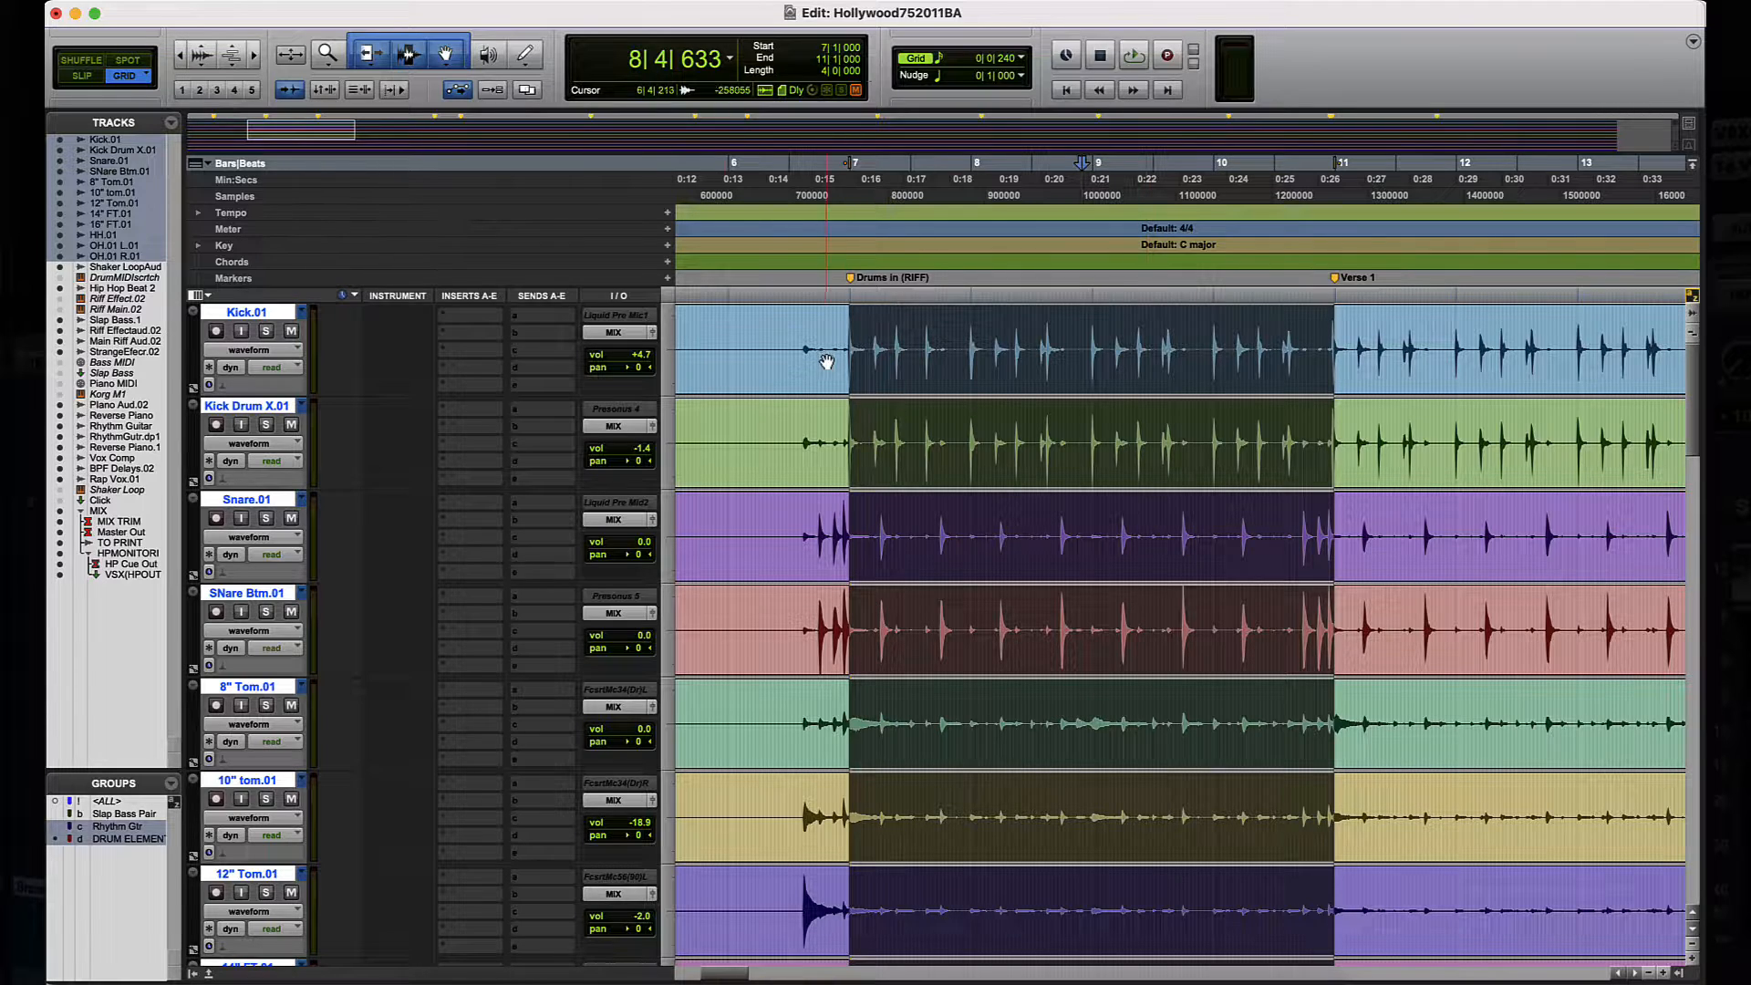
{"action": "key", "text": "t"}
{"action": "key", "text": "t"}
{"action": "key", "text": "t"}
{"action": "key", "text": "t"}
{"action": "key", "text": "t"}
{"action": "key", "text": "t"}
{"action": "key", "text": "t"}
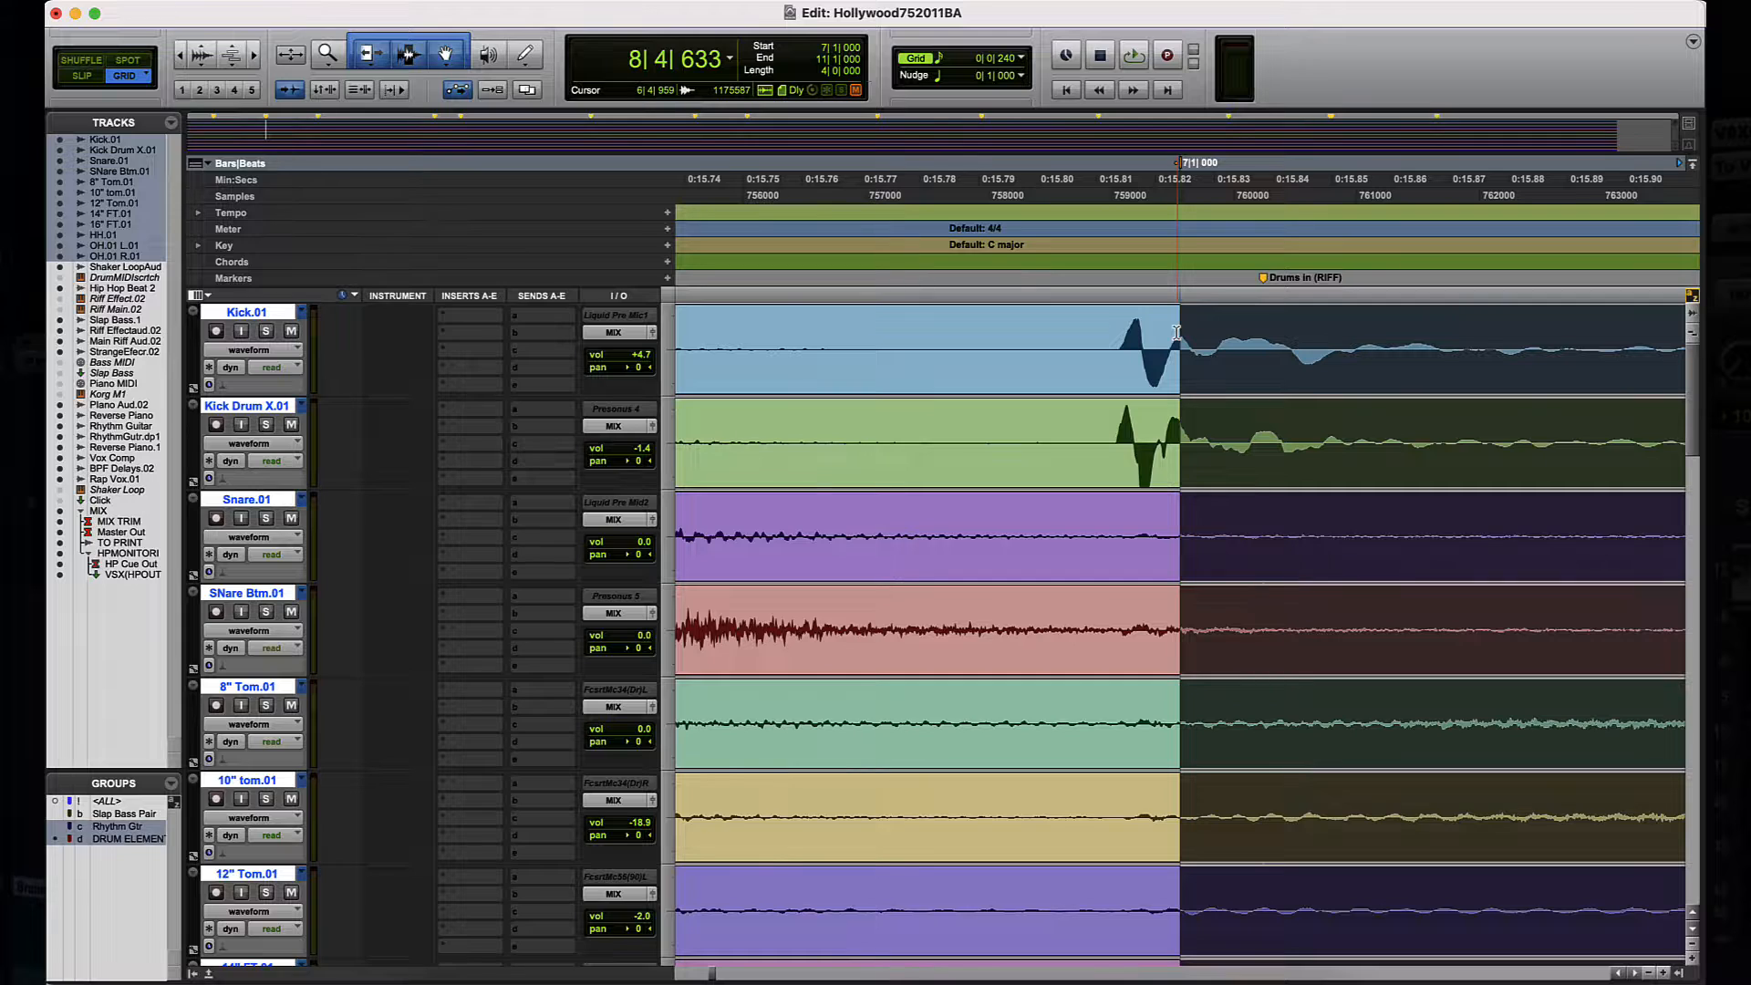
{"action": "key", "text": "r"}
{"action": "key", "text": "r"}
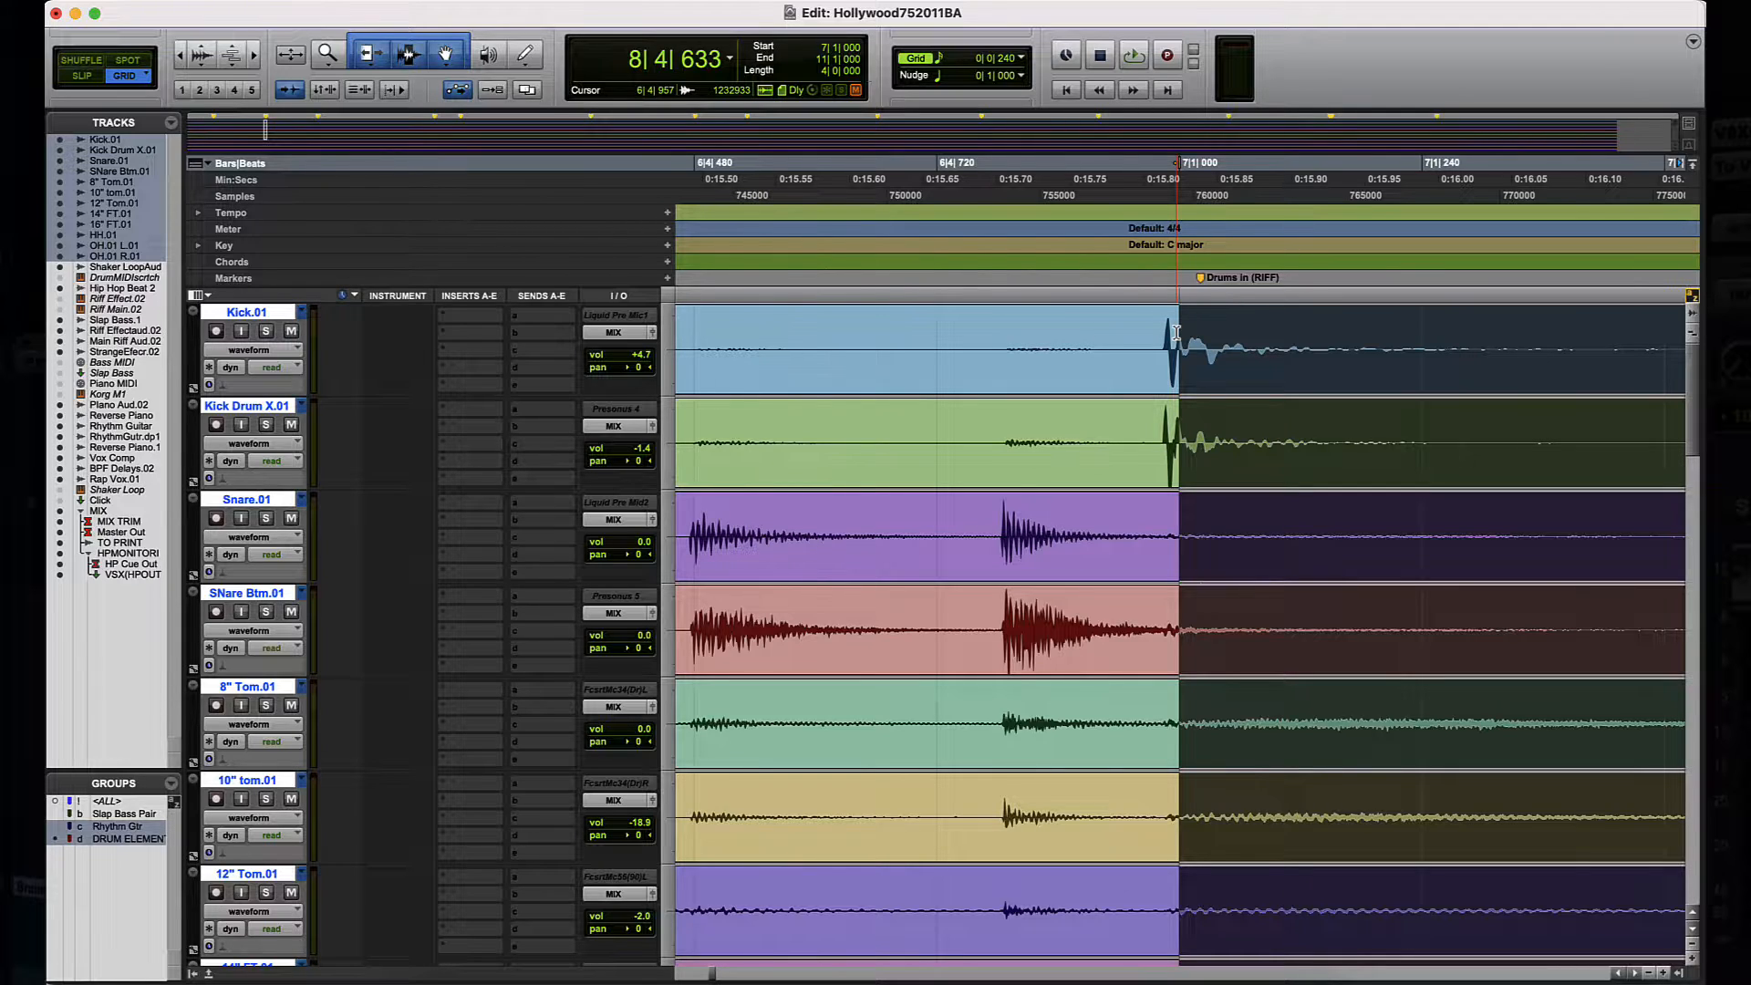
{"action": "key", "text": "r"}
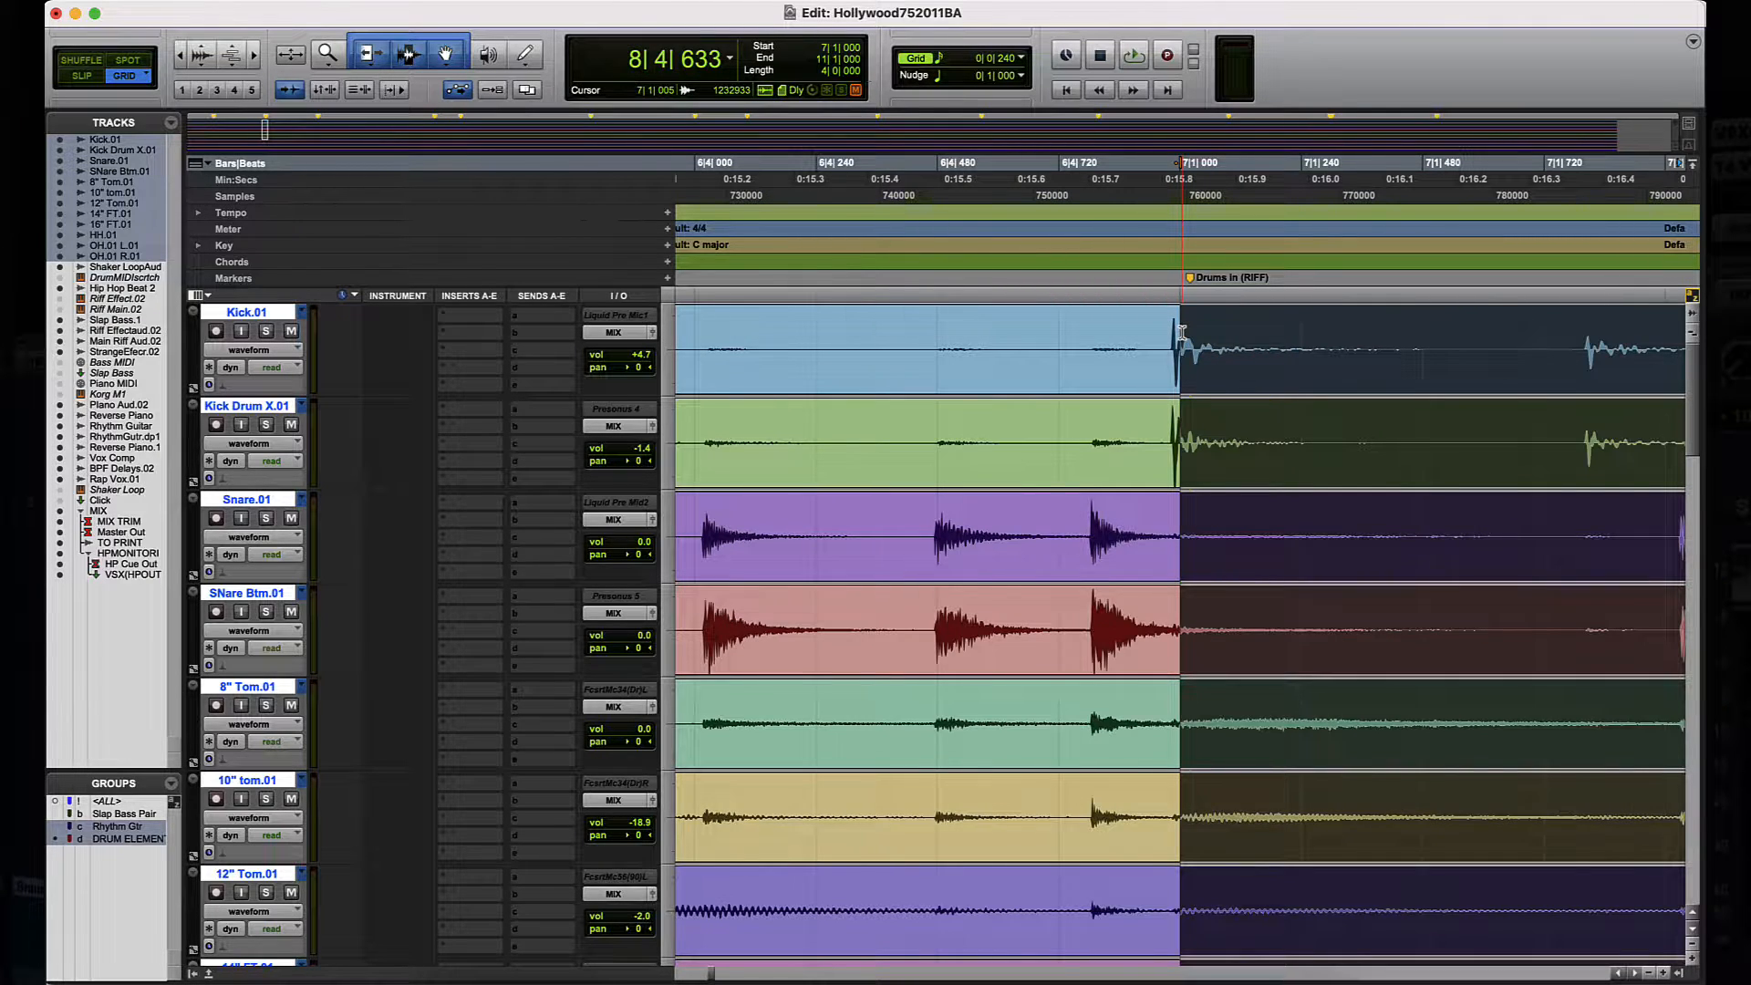
{"action": "key", "text": "t"}
Step: Hide the Sends A-E, Inserts A-E and Instrument columns for all tracks
{"action": "left_click", "coordinate": [537, 296], "text": "alt"}
{"action": "left_click", "coordinate": [474, 298], "text": "alt"}
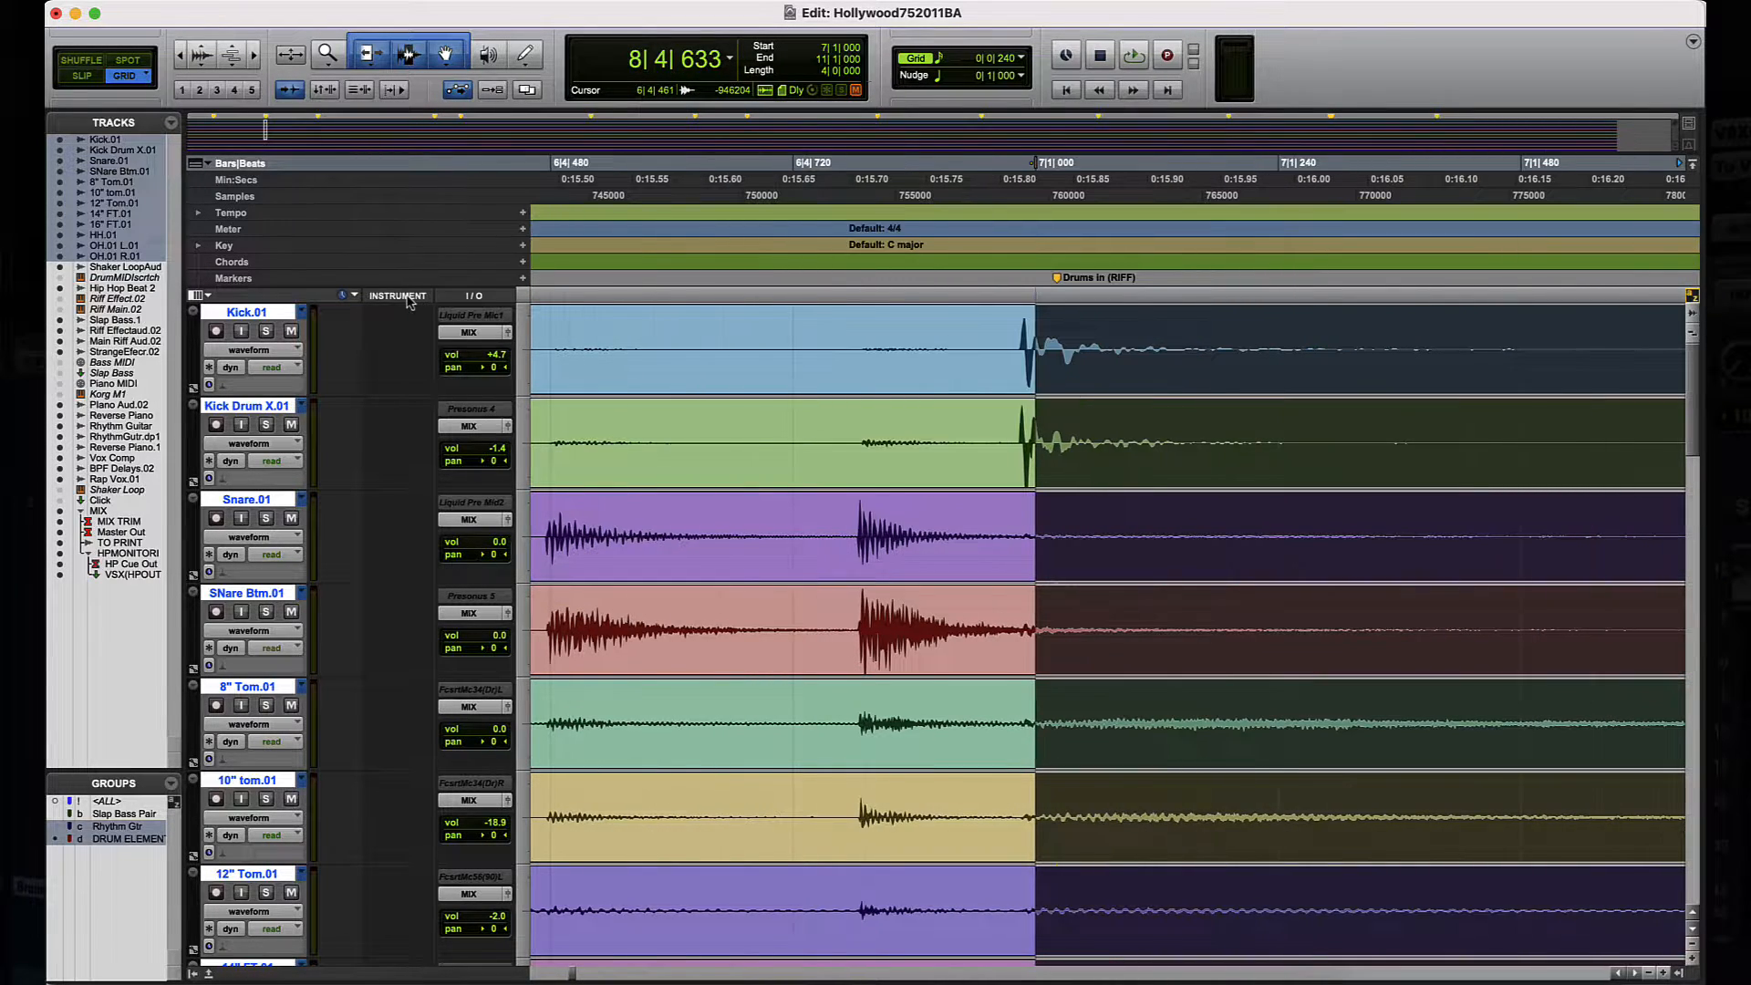
{"action": "left_click", "coordinate": [408, 298], "text": "alt"}
Step: Open Beat Detective for the selected bars 7 to 11 drums and set its operation to Clip Separation
{"action": "key", "text": "r"}
{"action": "key", "text": "r"}
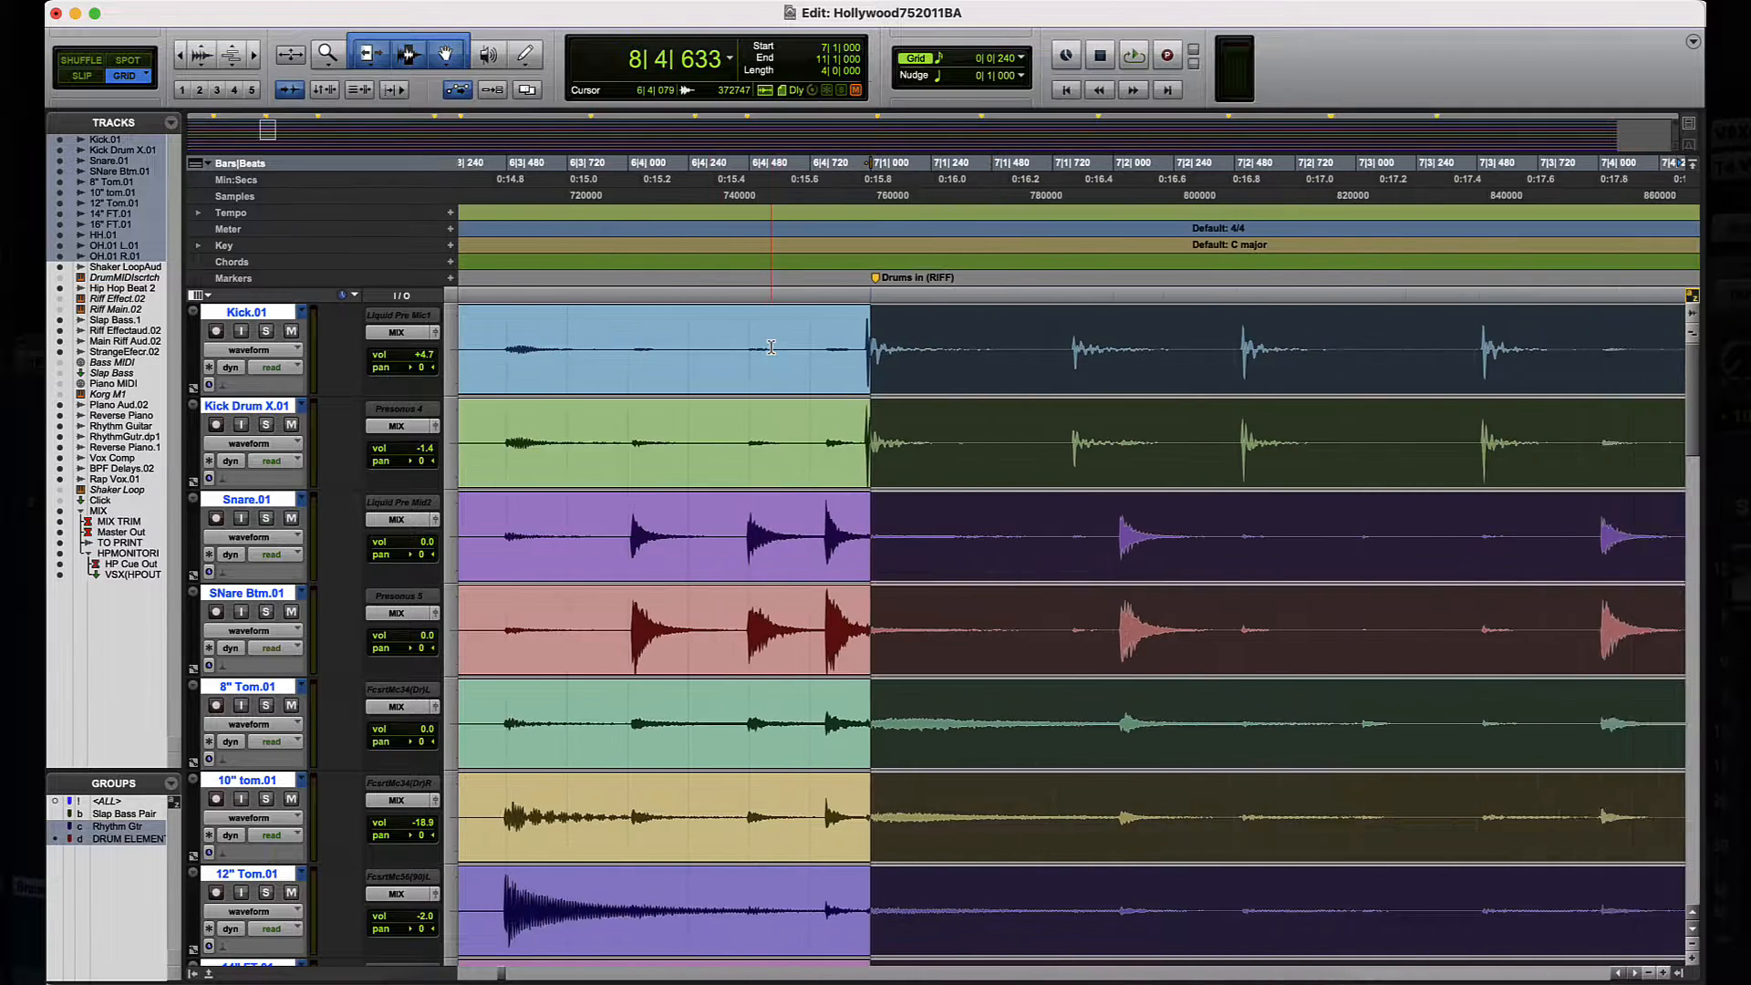
{"action": "key", "text": "r"}
{"action": "key", "text": "r"}
{"action": "scroll", "coordinate": [771, 347], "scroll_direction": "right", "scroll_amount": 3}
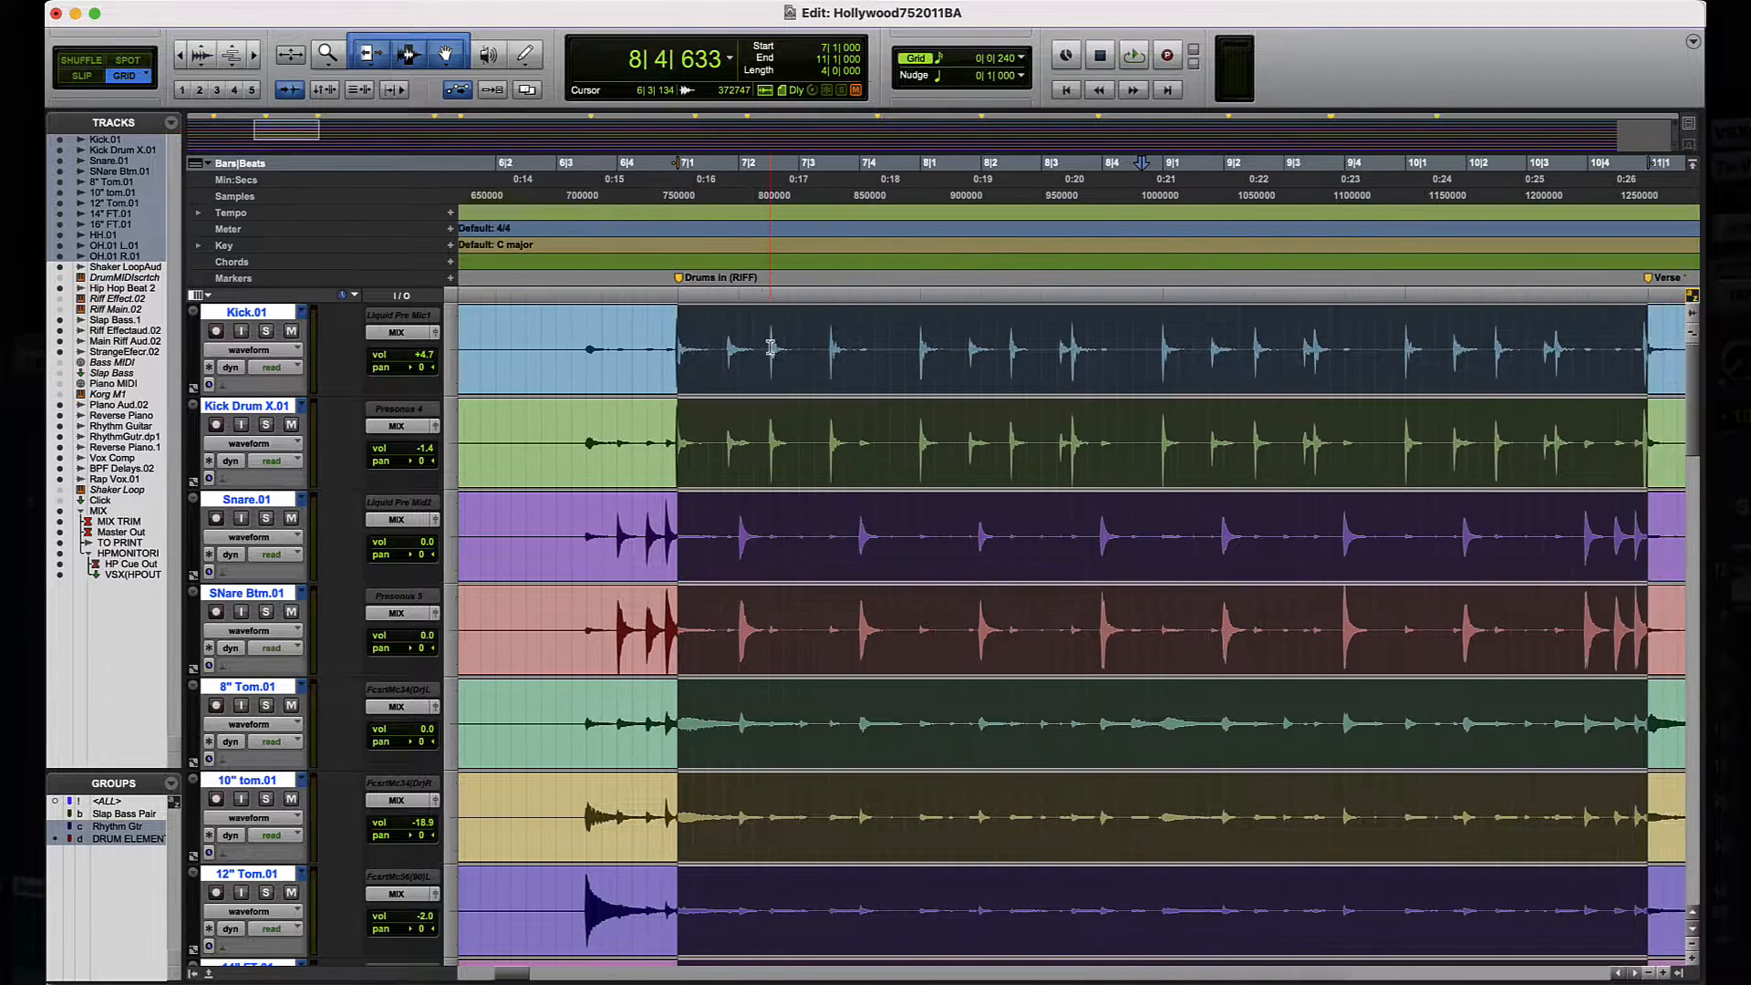
{"action": "scroll", "coordinate": [770, 346], "scroll_direction": "right", "scroll_amount": 2}
{"action": "scroll", "coordinate": [775, 347], "scroll_direction": "left", "scroll_amount": 1}
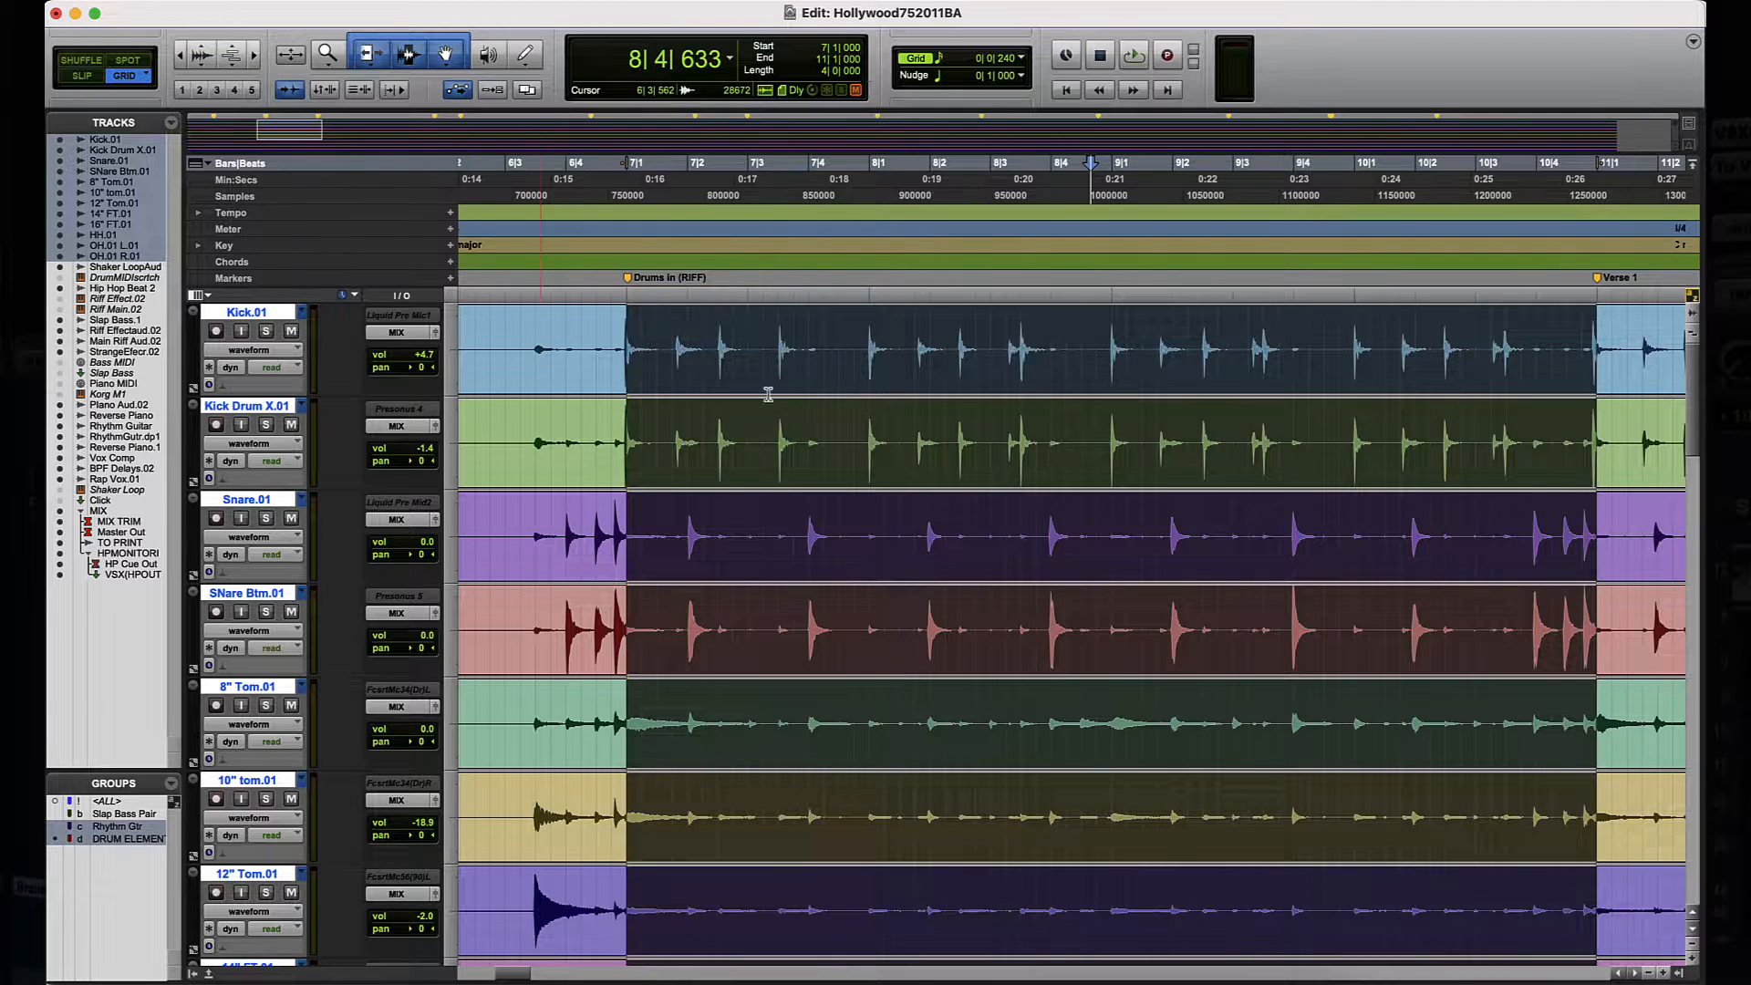
{"action": "scroll", "coordinate": [903, 450], "scroll_direction": "right", "scroll_amount": 2}
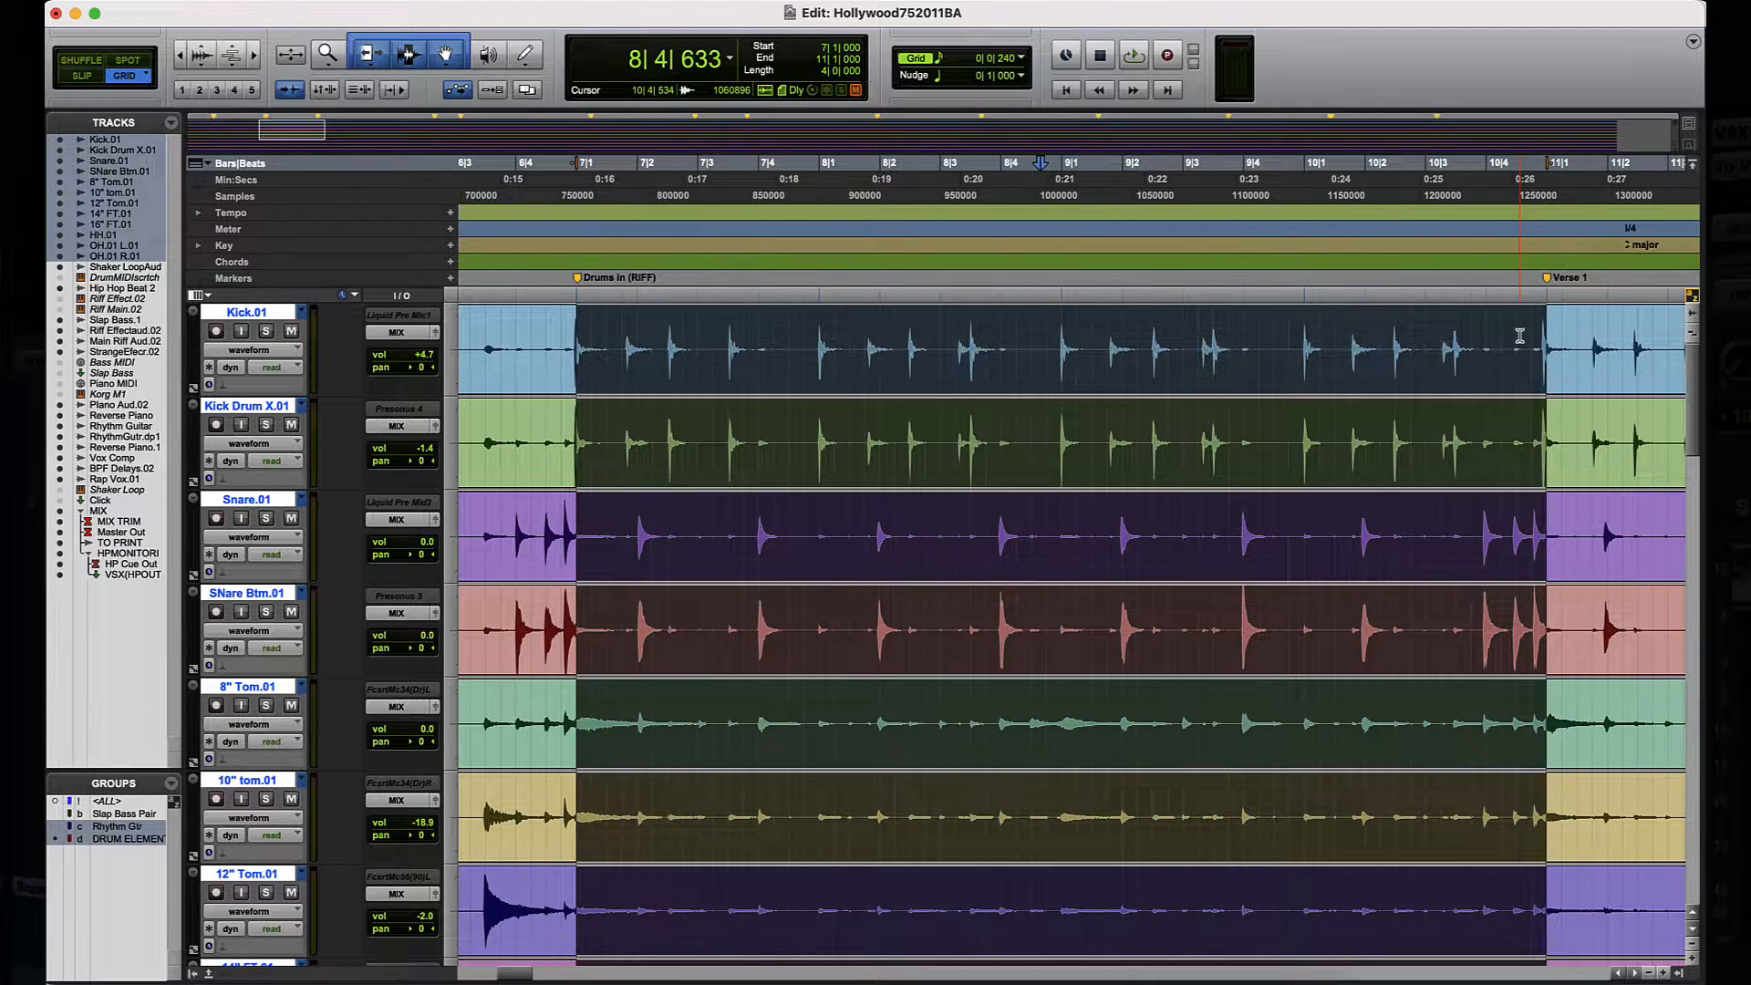
{"action": "key", "text": "super+8"}
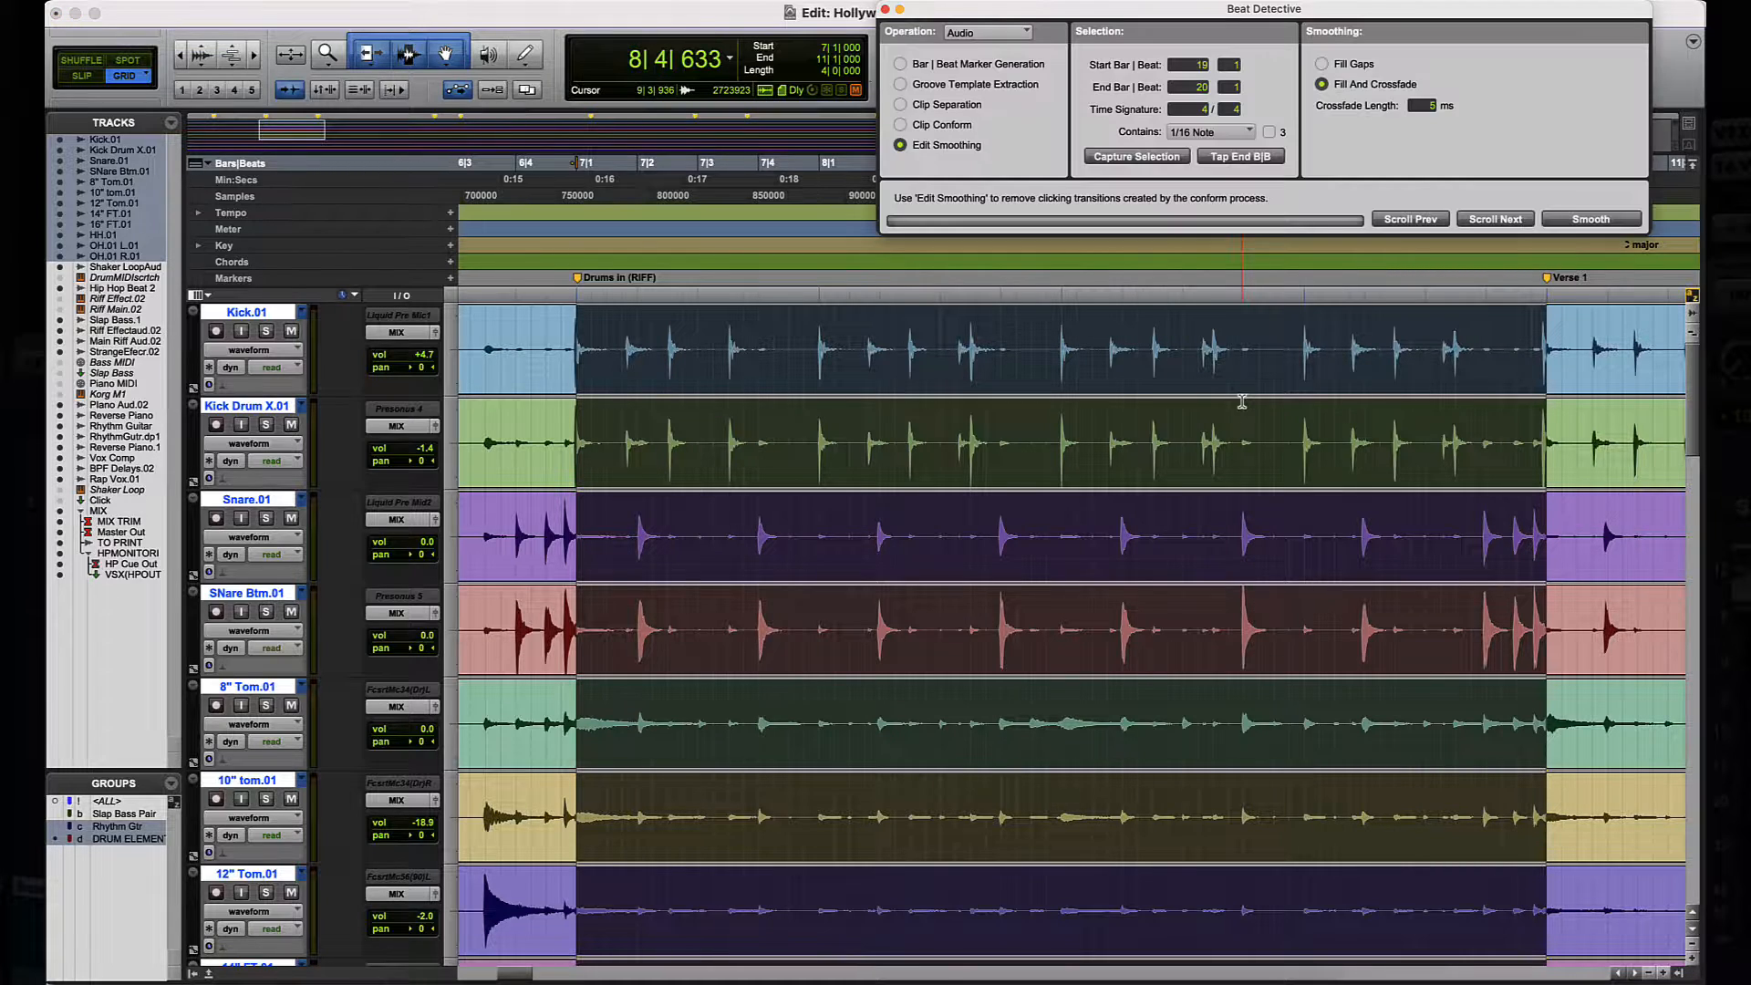
{"action": "left_click_drag", "start_coordinate": [1191, 17], "coordinate": [828, 283]}
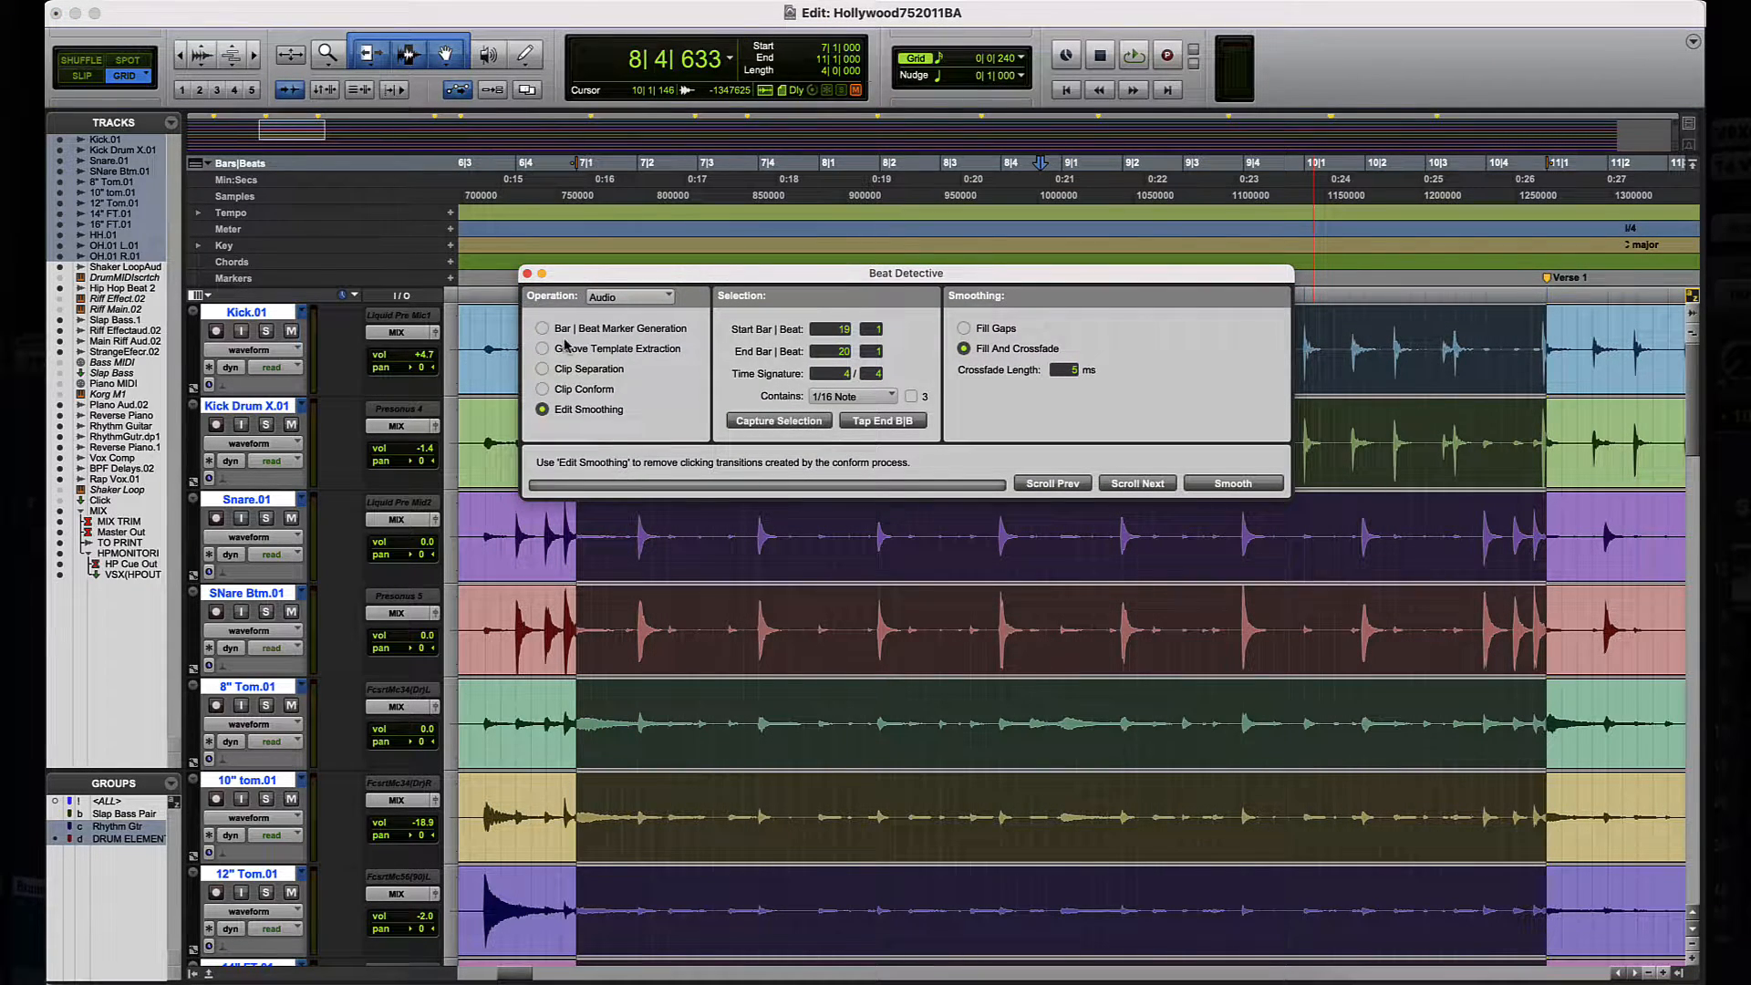
{"action": "left_click", "coordinate": [543, 369]}
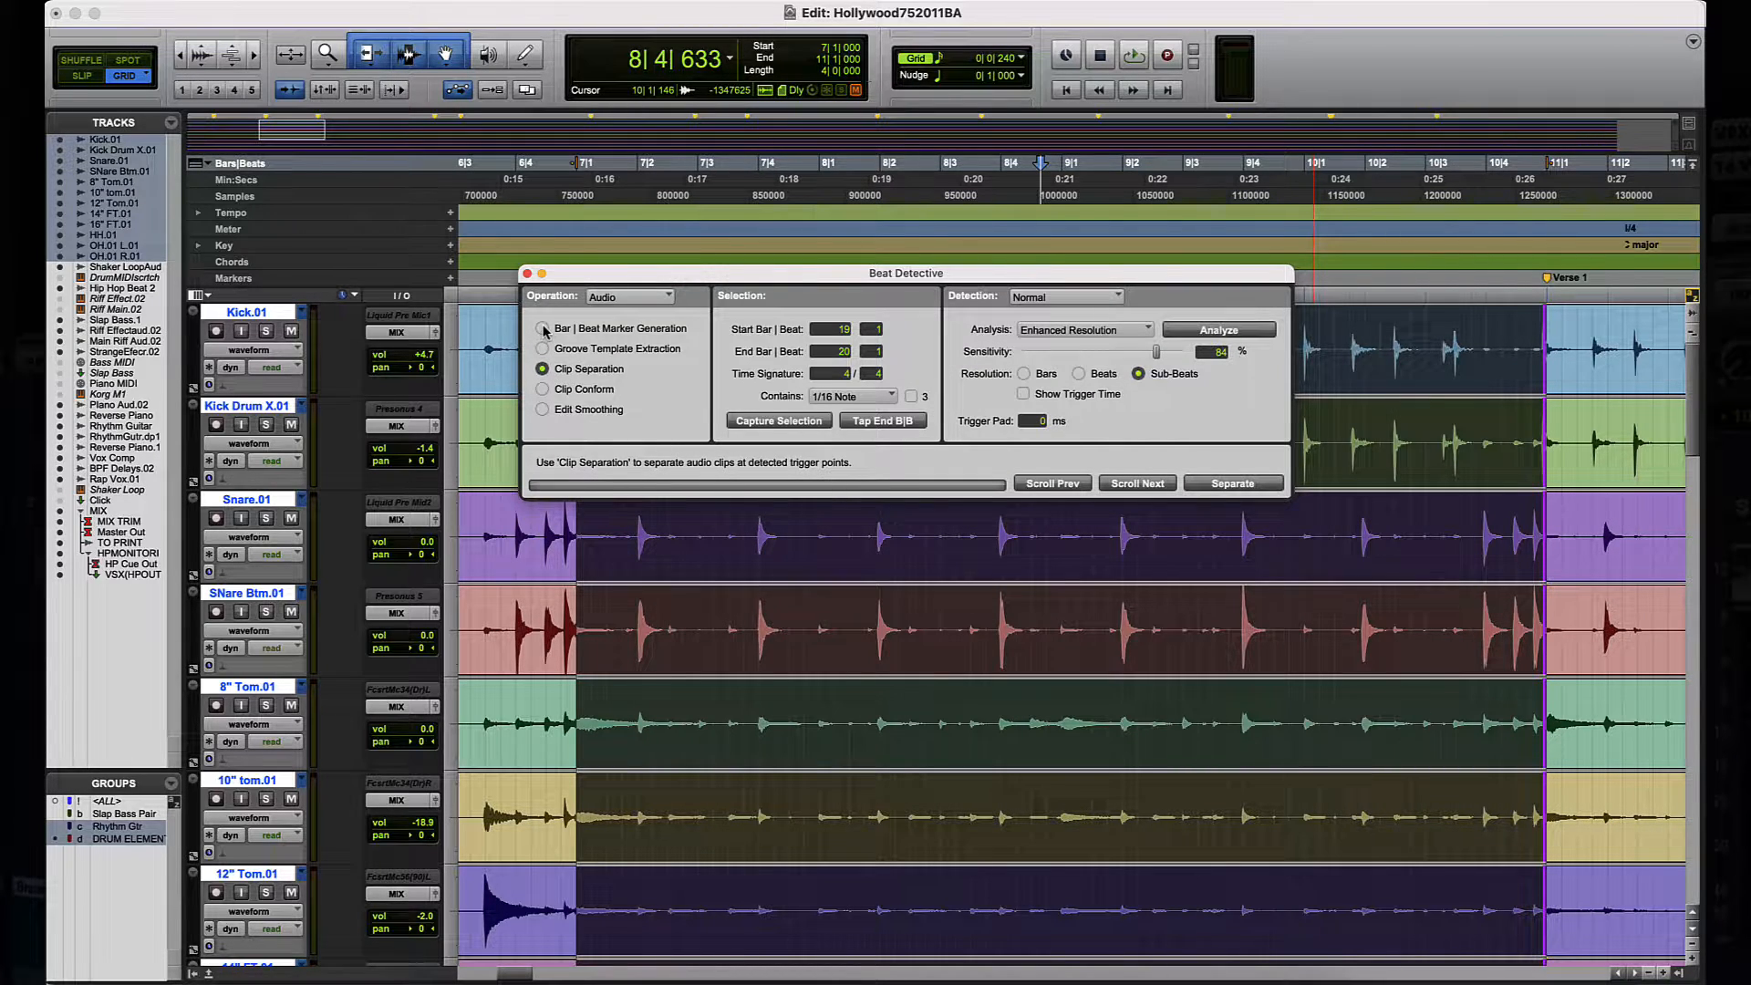
{"action": "mouse_move", "coordinate": [608, 275]}
{"action": "left_mouse_down"}
{"action": "mouse_move", "coordinate": [636, 326]}
{"action": "mouse_move", "coordinate": [672, 325]}
{"action": "left_mouse_up"}
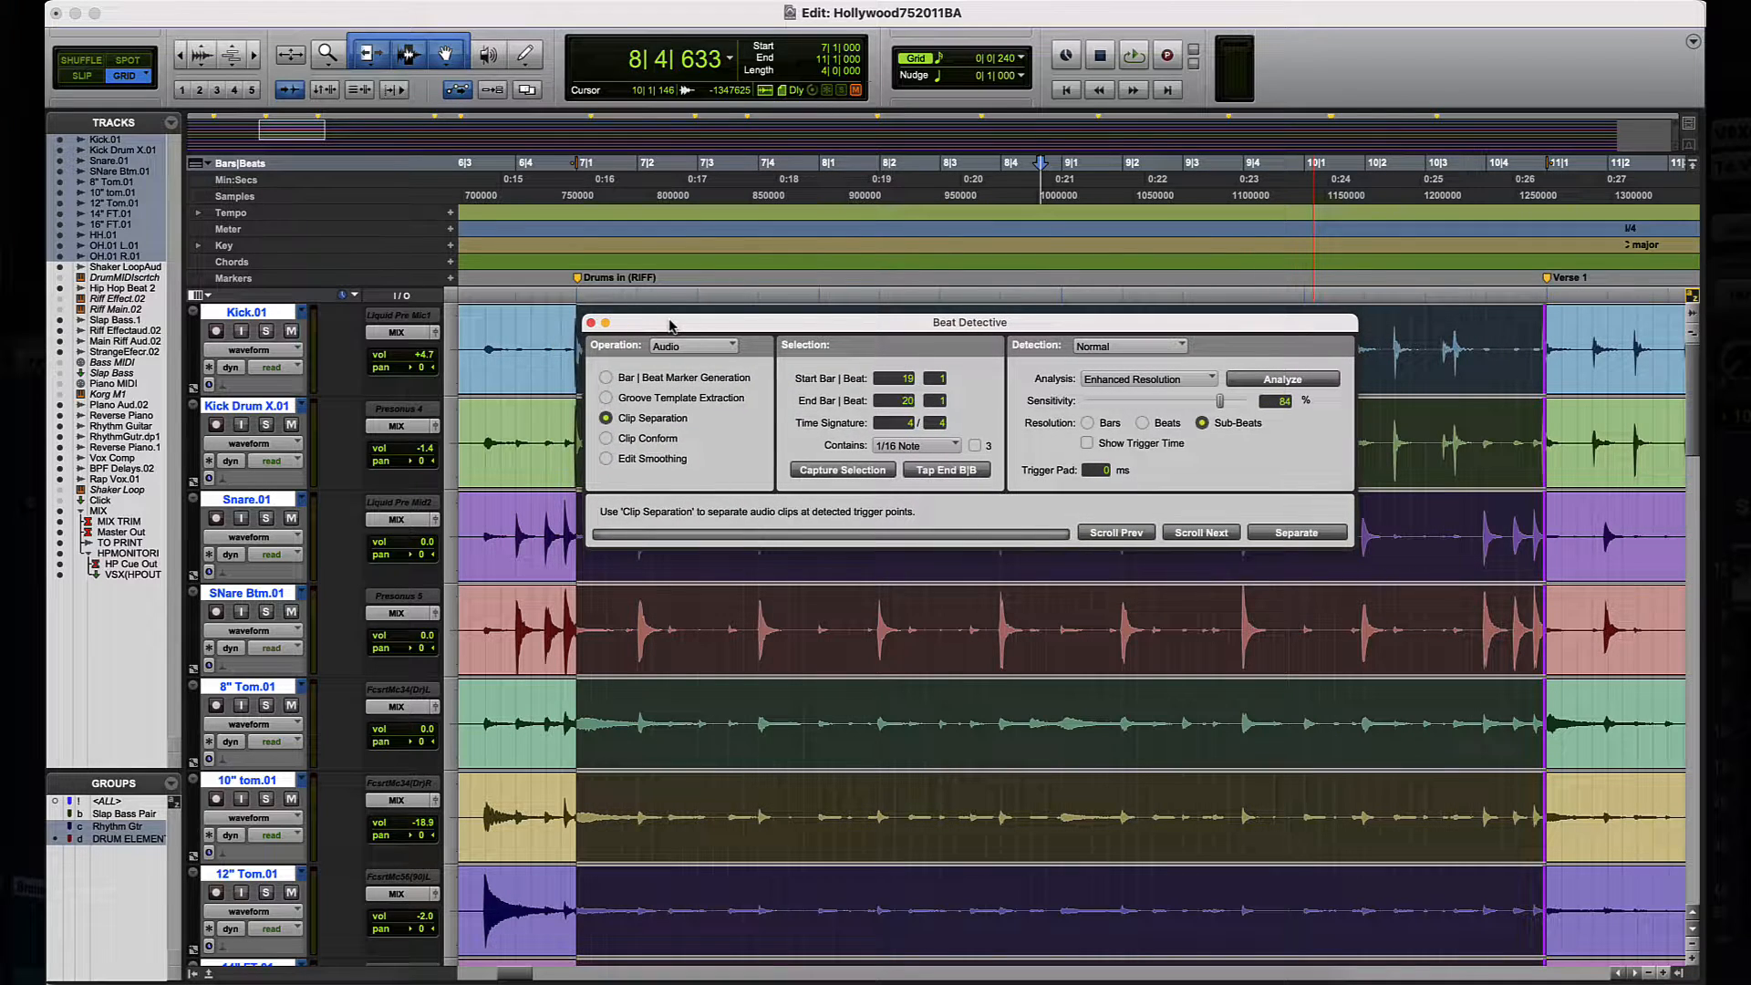
{"action": "left_click", "coordinate": [605, 377]}
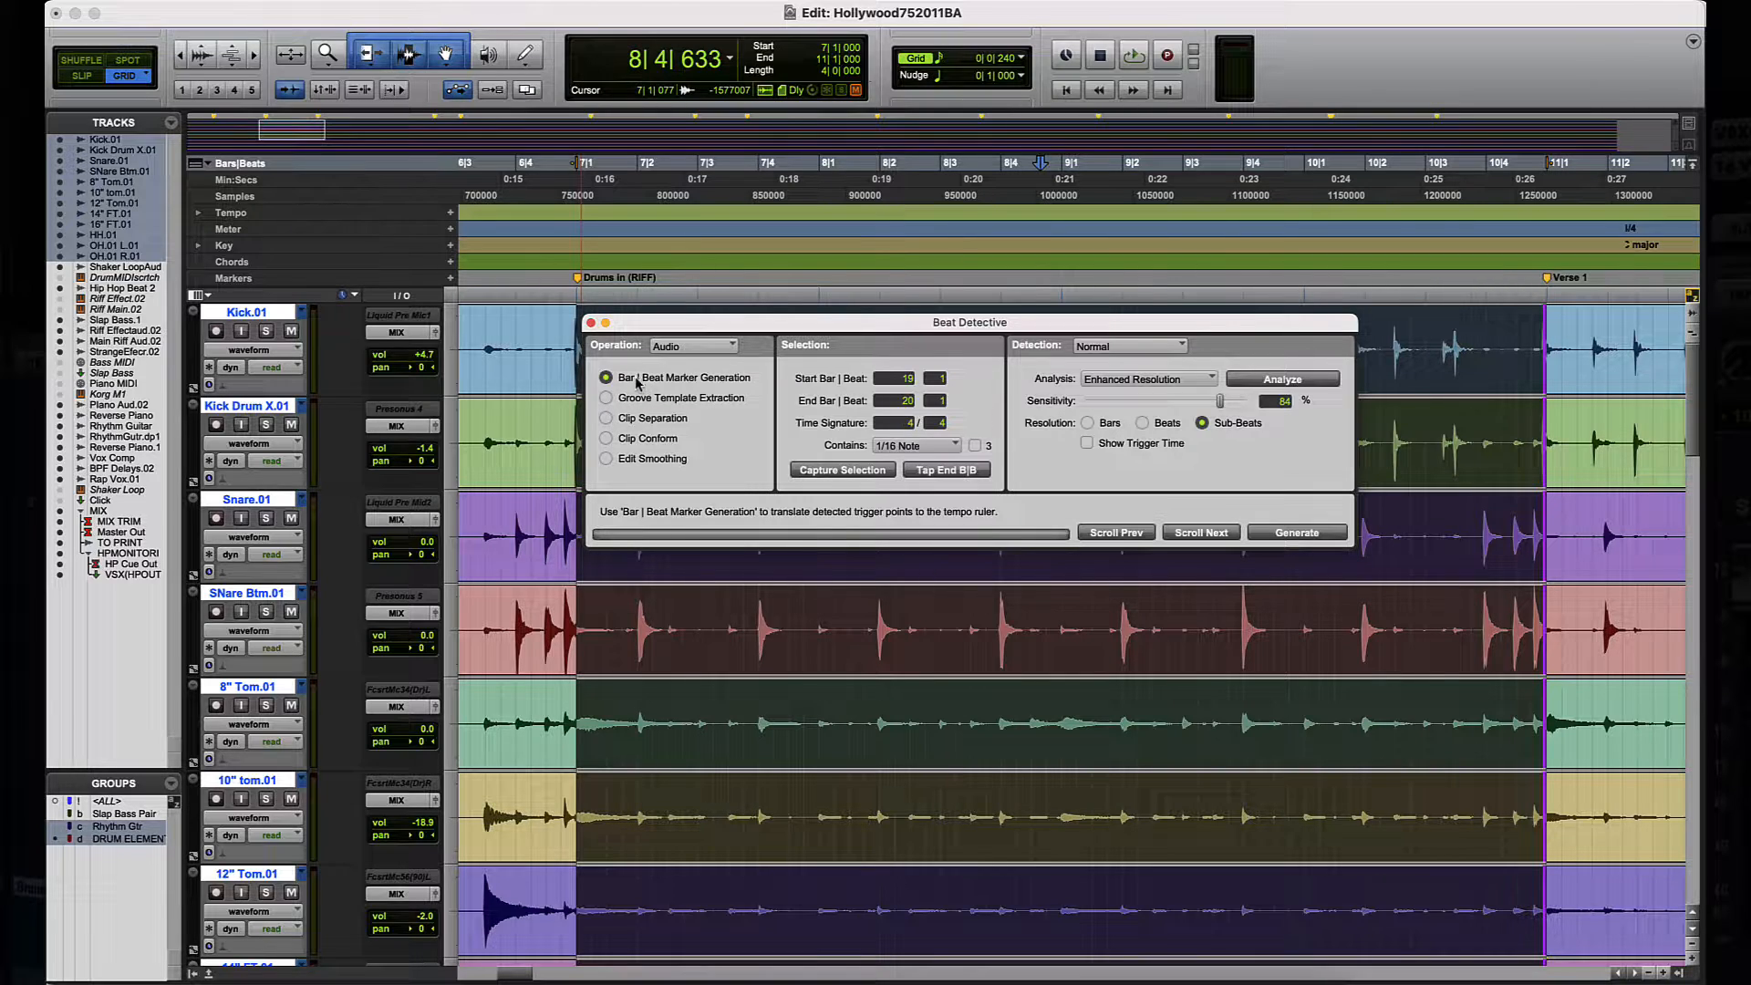
{"action": "left_click", "coordinate": [607, 420]}
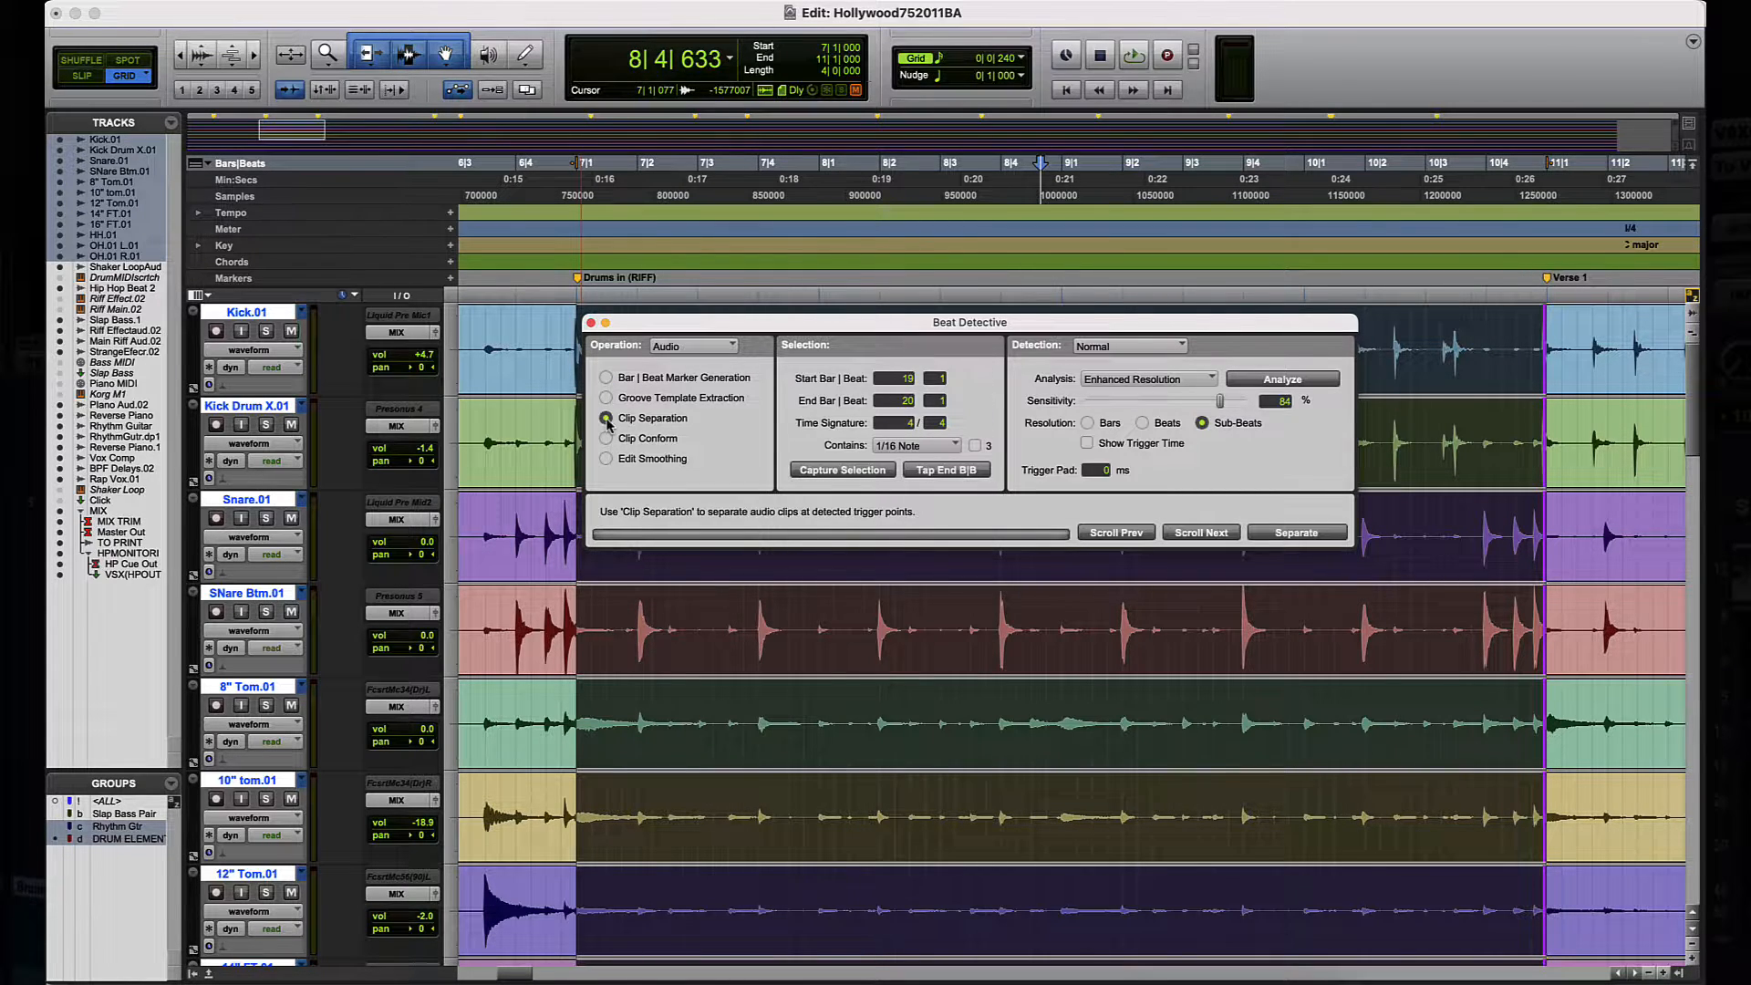
Step: Capture the current selection's start and end bars in Beat Detective
{"action": "left_click_drag", "start_coordinate": [735, 322], "coordinate": [751, 547]}
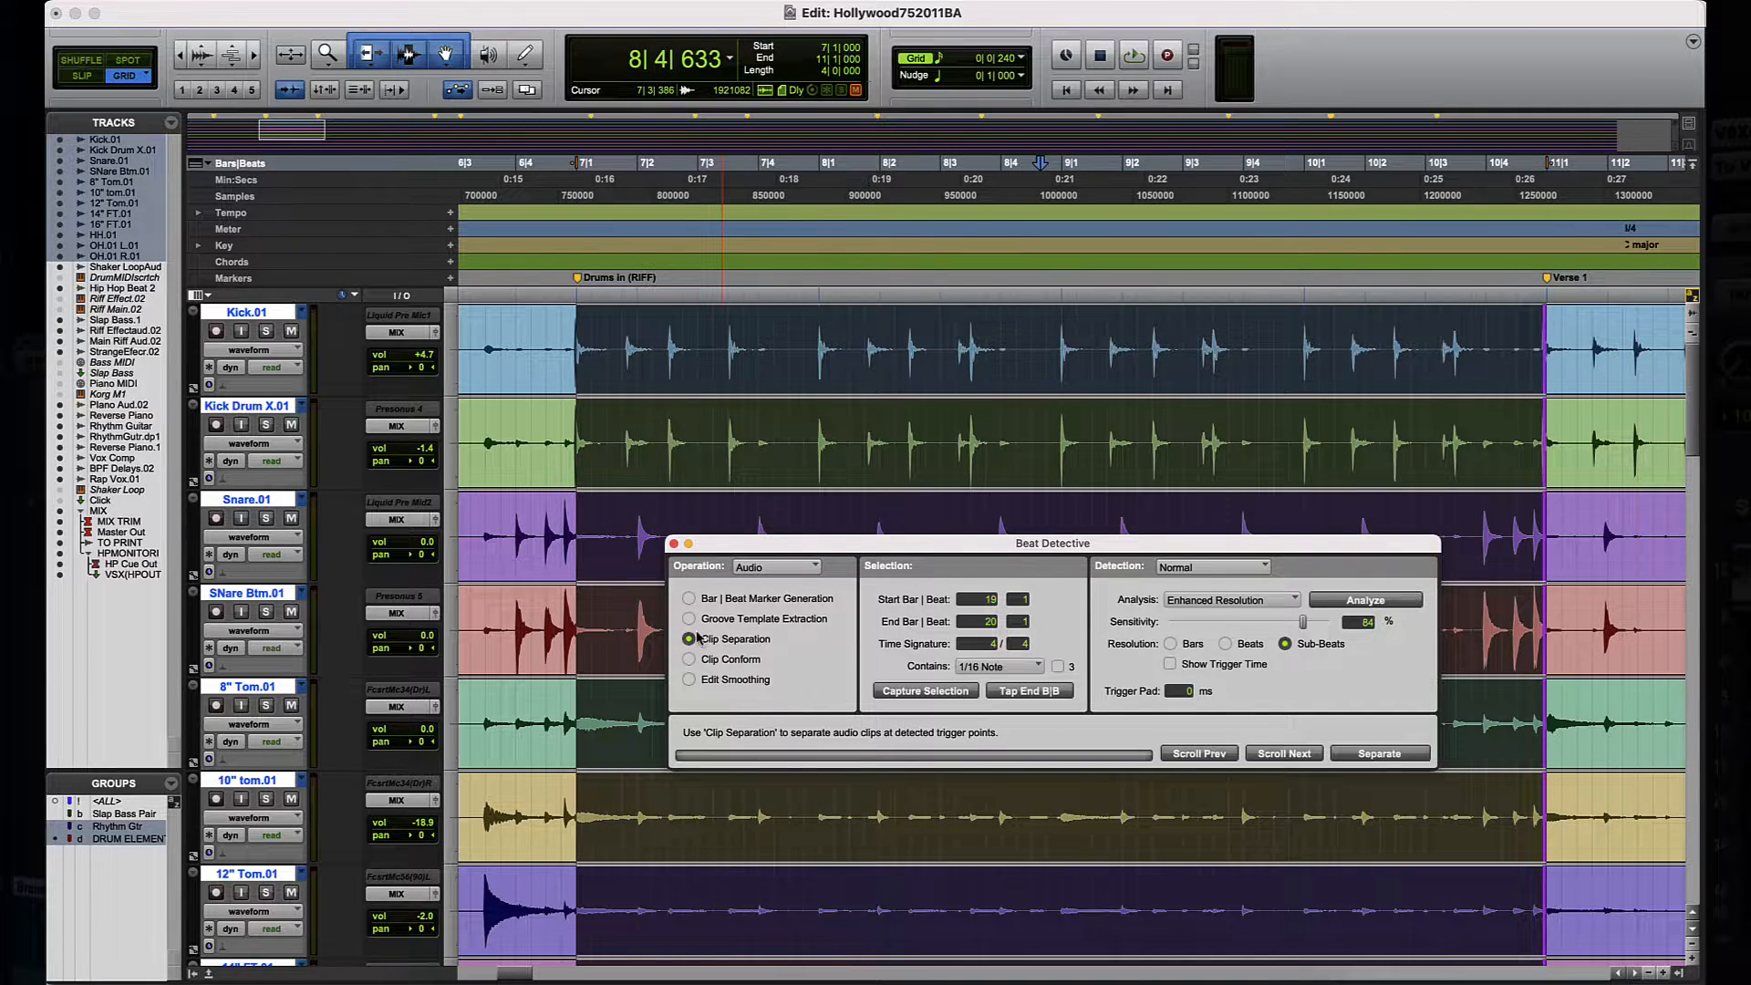
{"action": "left_click_drag", "start_coordinate": [969, 547], "coordinate": [883, 506]}
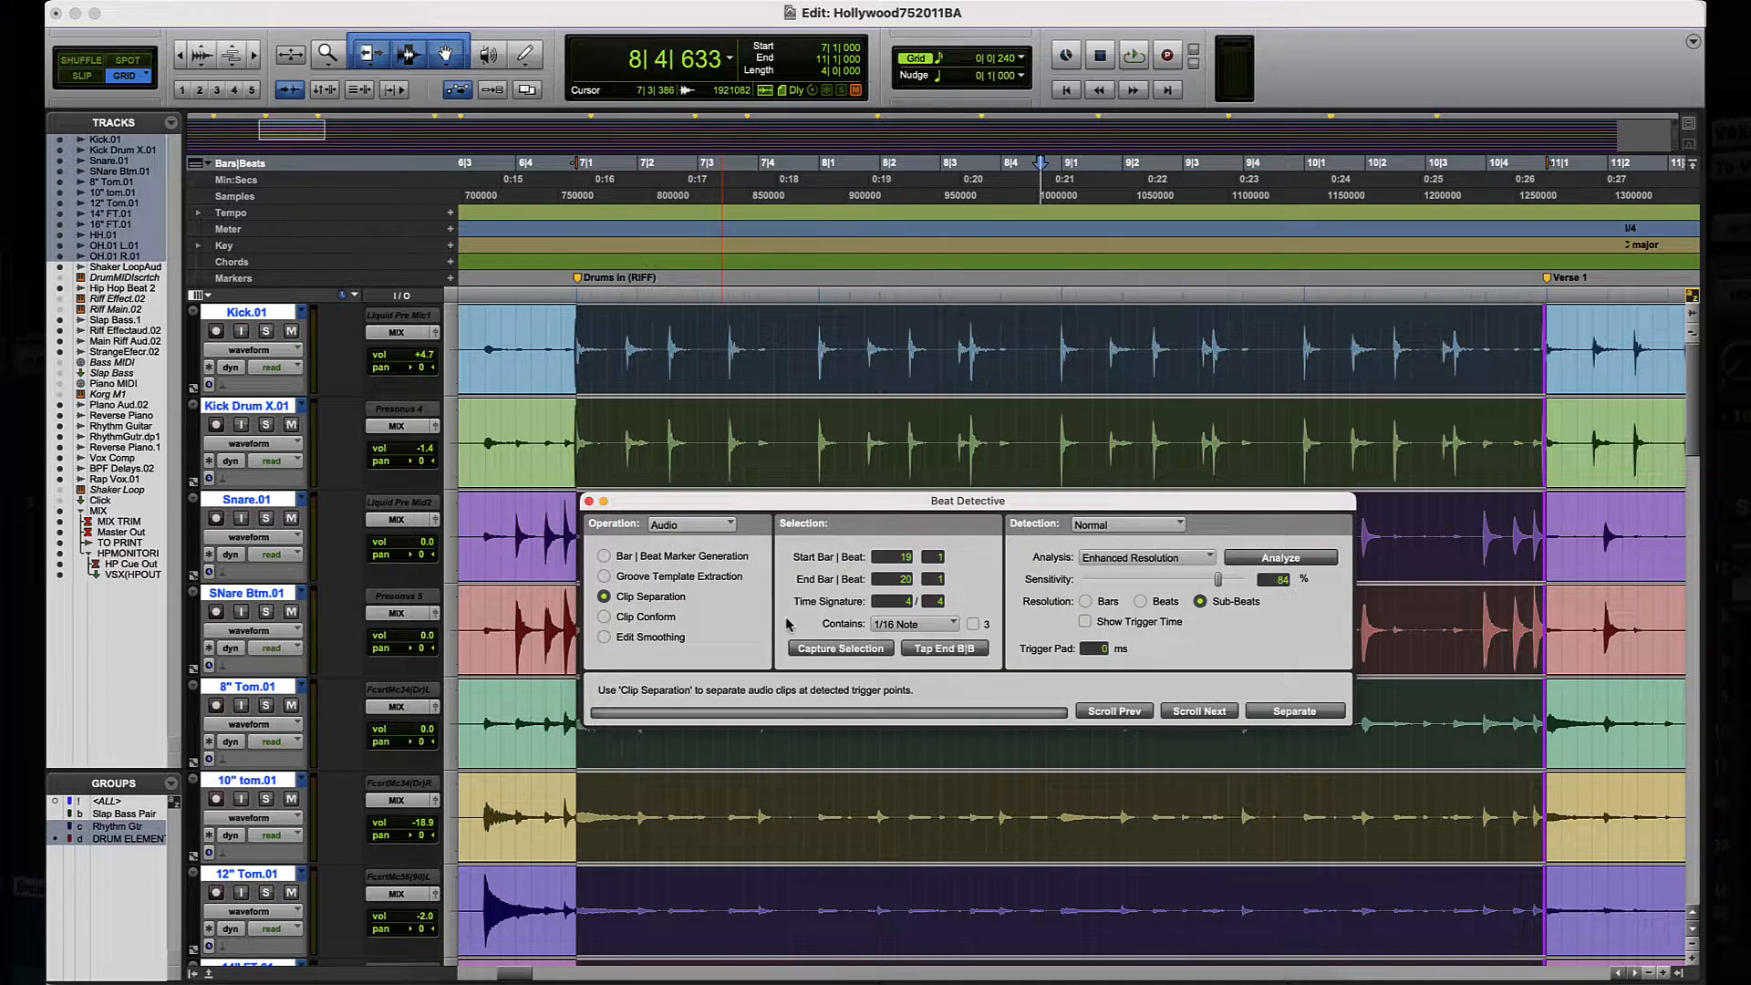
{"action": "left_click", "coordinate": [841, 648]}
{"action": "left_click_drag", "start_coordinate": [910, 501], "coordinate": [915, 509]}
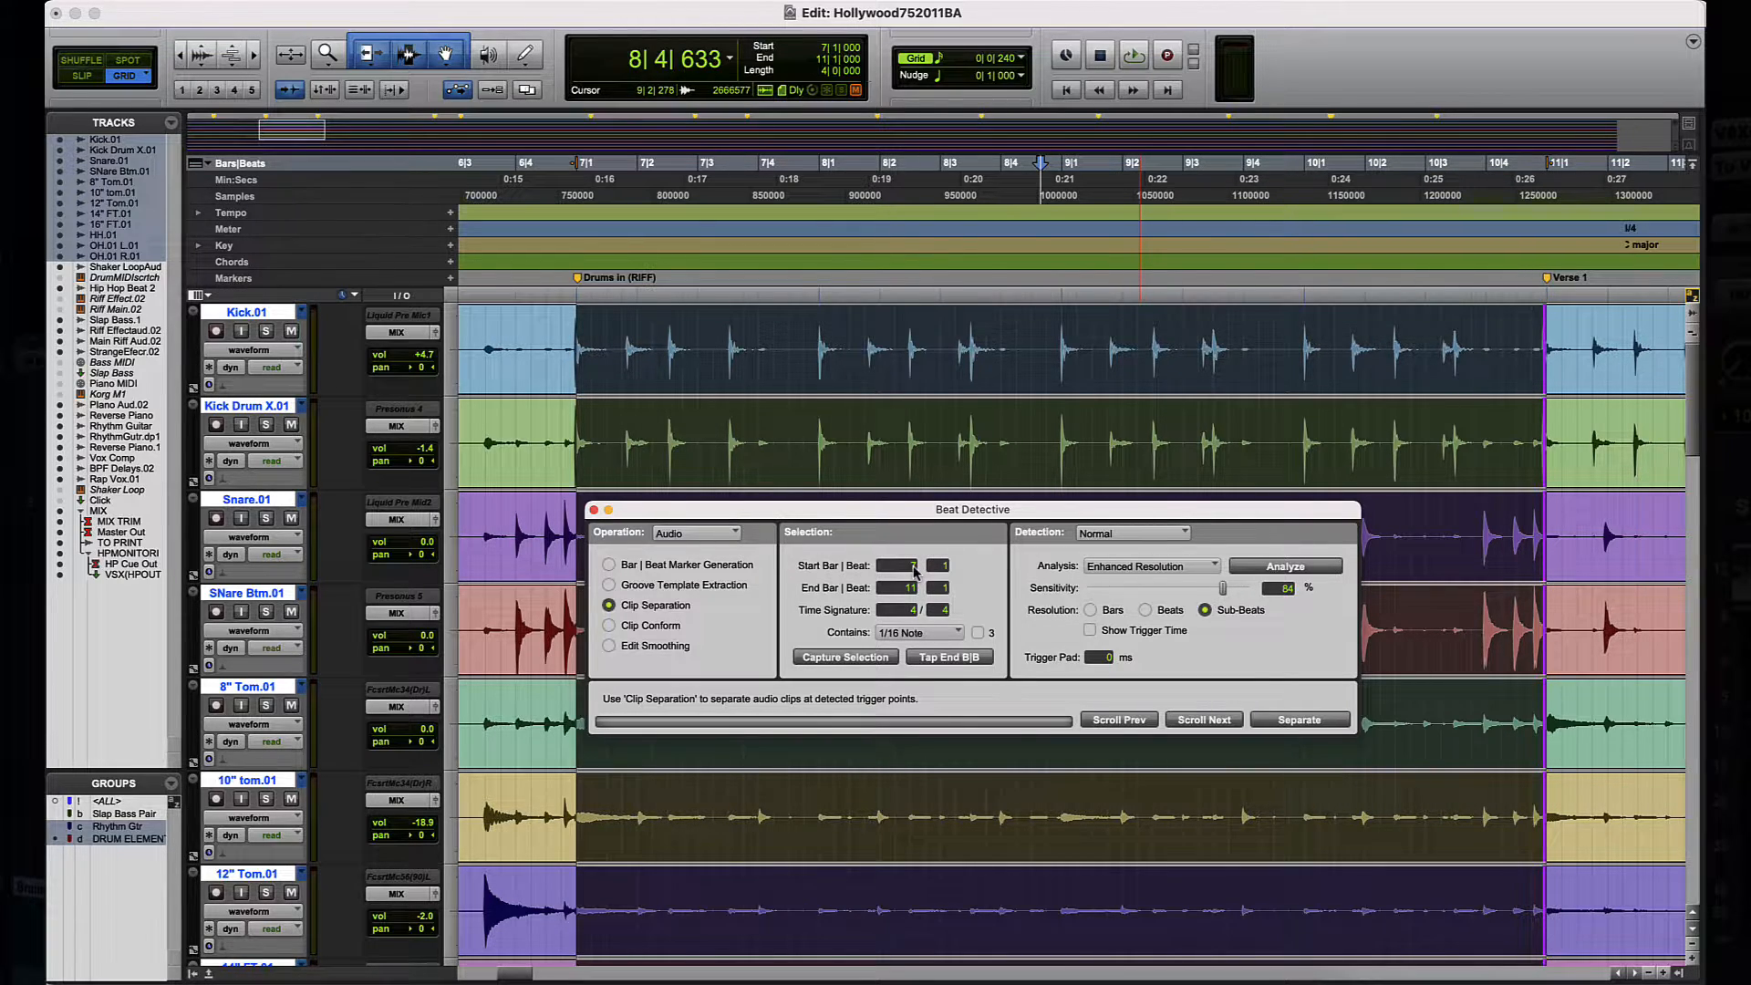
Step: Try 1 as the start bar of the Beat Detective selection, and return it to 7
{"action": "type", "text": "1"}
{"action": "double_click", "coordinate": [912, 588]}
{"action": "left_click_drag", "start_coordinate": [916, 513], "coordinate": [916, 515]}
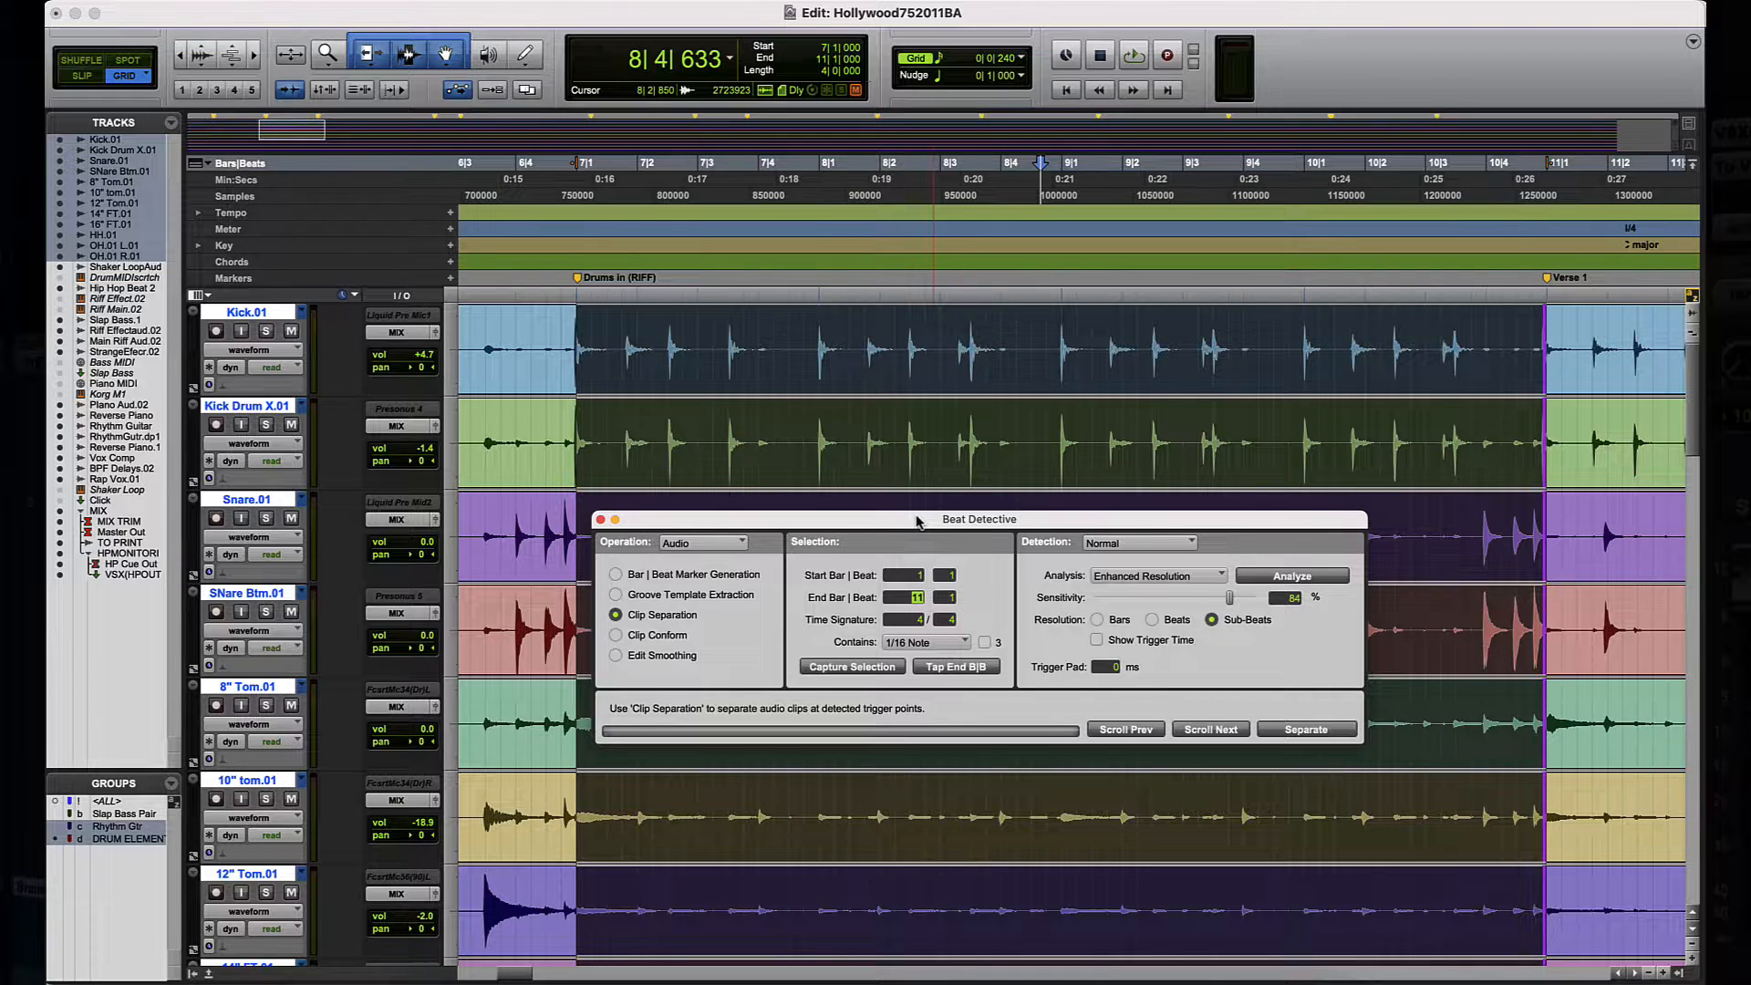
{"action": "left_click", "coordinate": [915, 577]}
{"action": "left_click", "coordinate": [915, 599]}
{"action": "left_click_drag", "start_coordinate": [925, 526], "coordinate": [939, 535]}
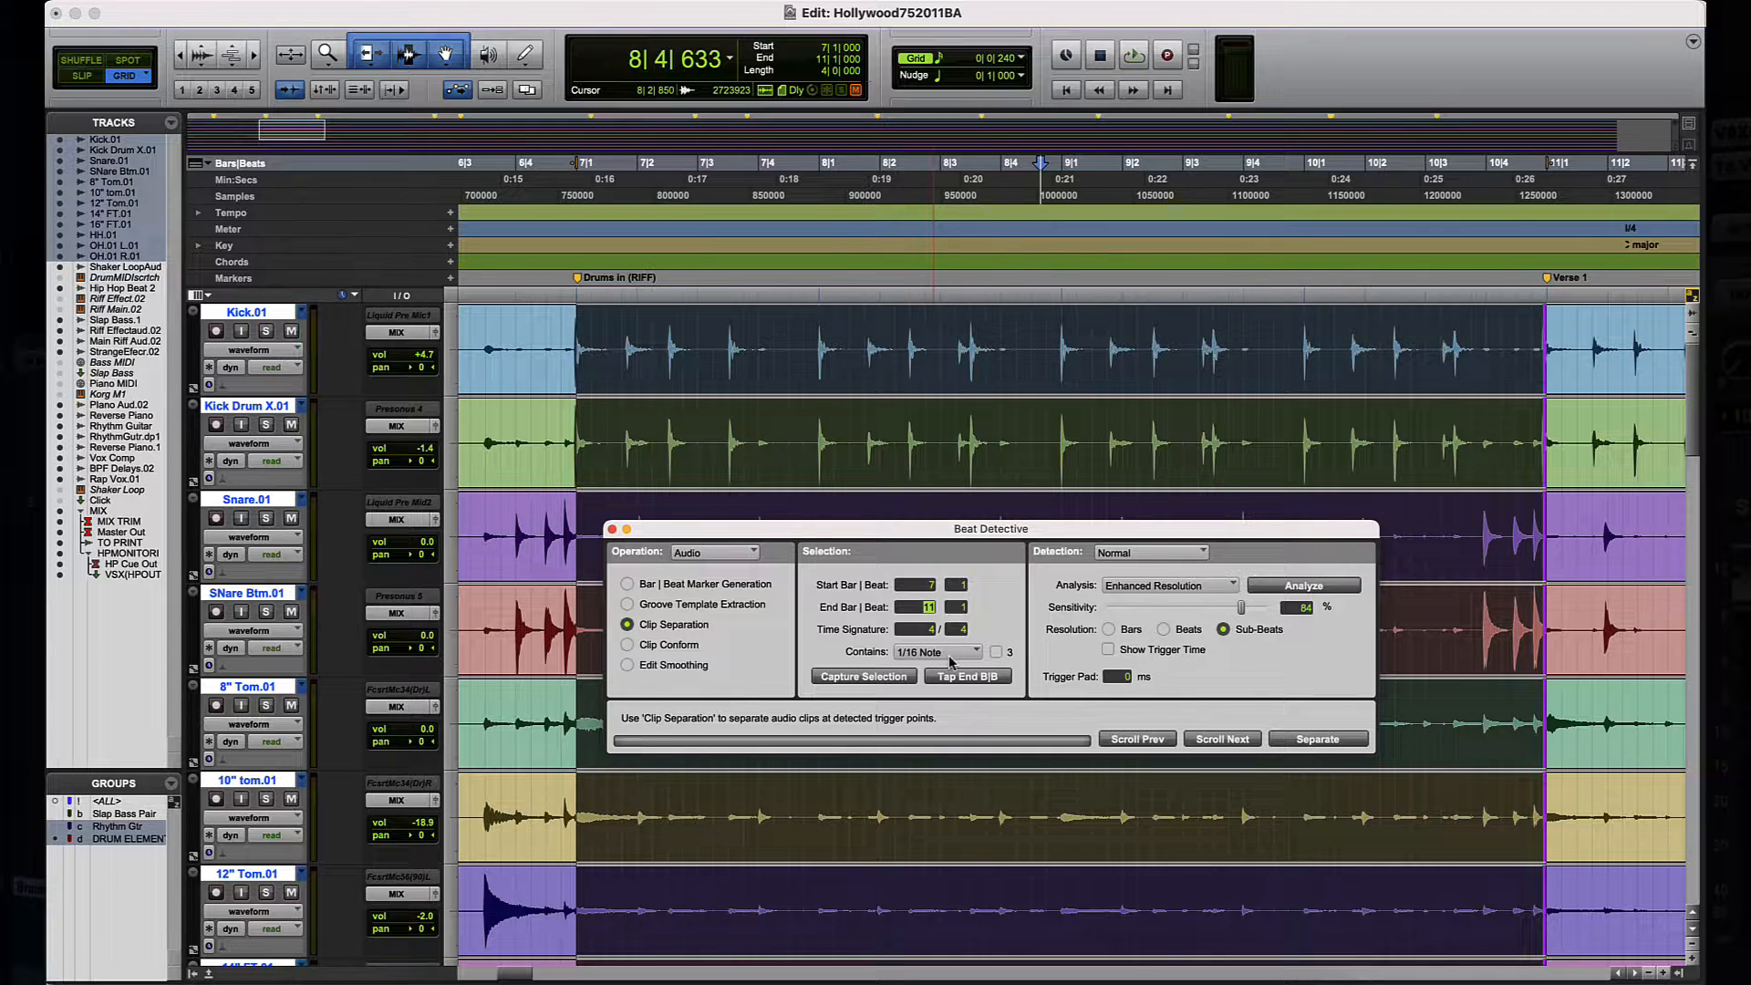
Step: Try 1/8 Note as the subdivision the selection contains, and return it to 1/16 Note
{"action": "left_click", "coordinate": [940, 659]}
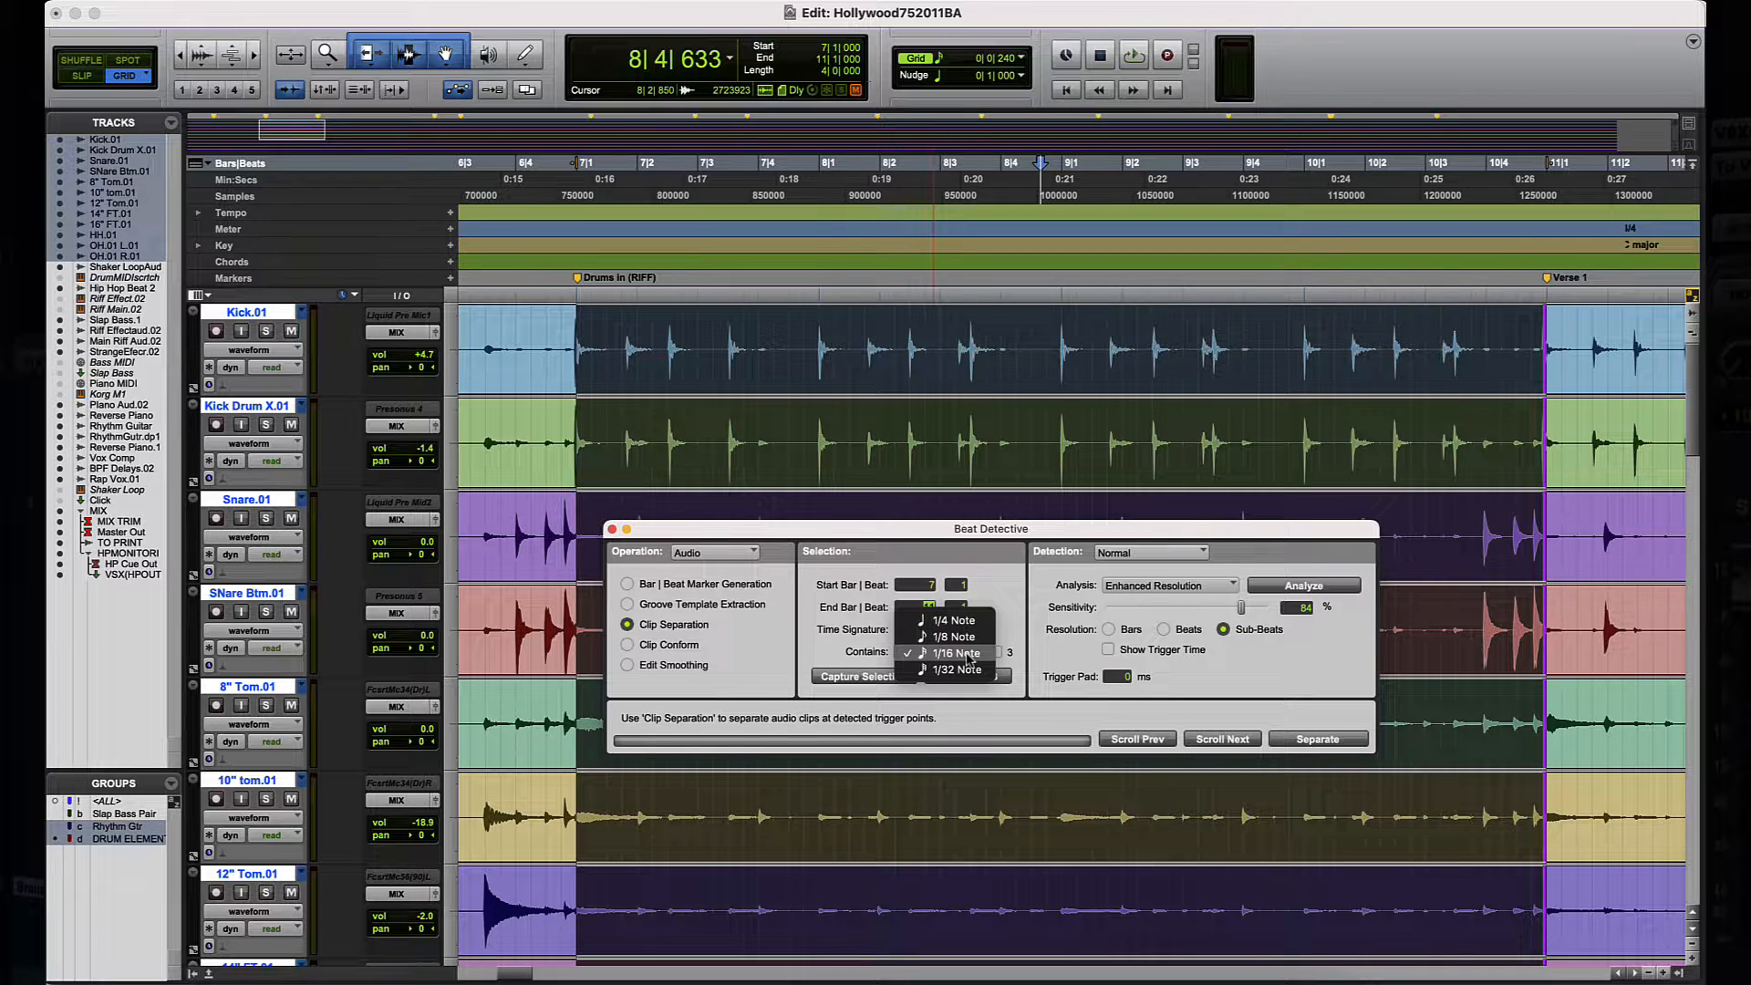
{"action": "left_click", "coordinate": [957, 637]}
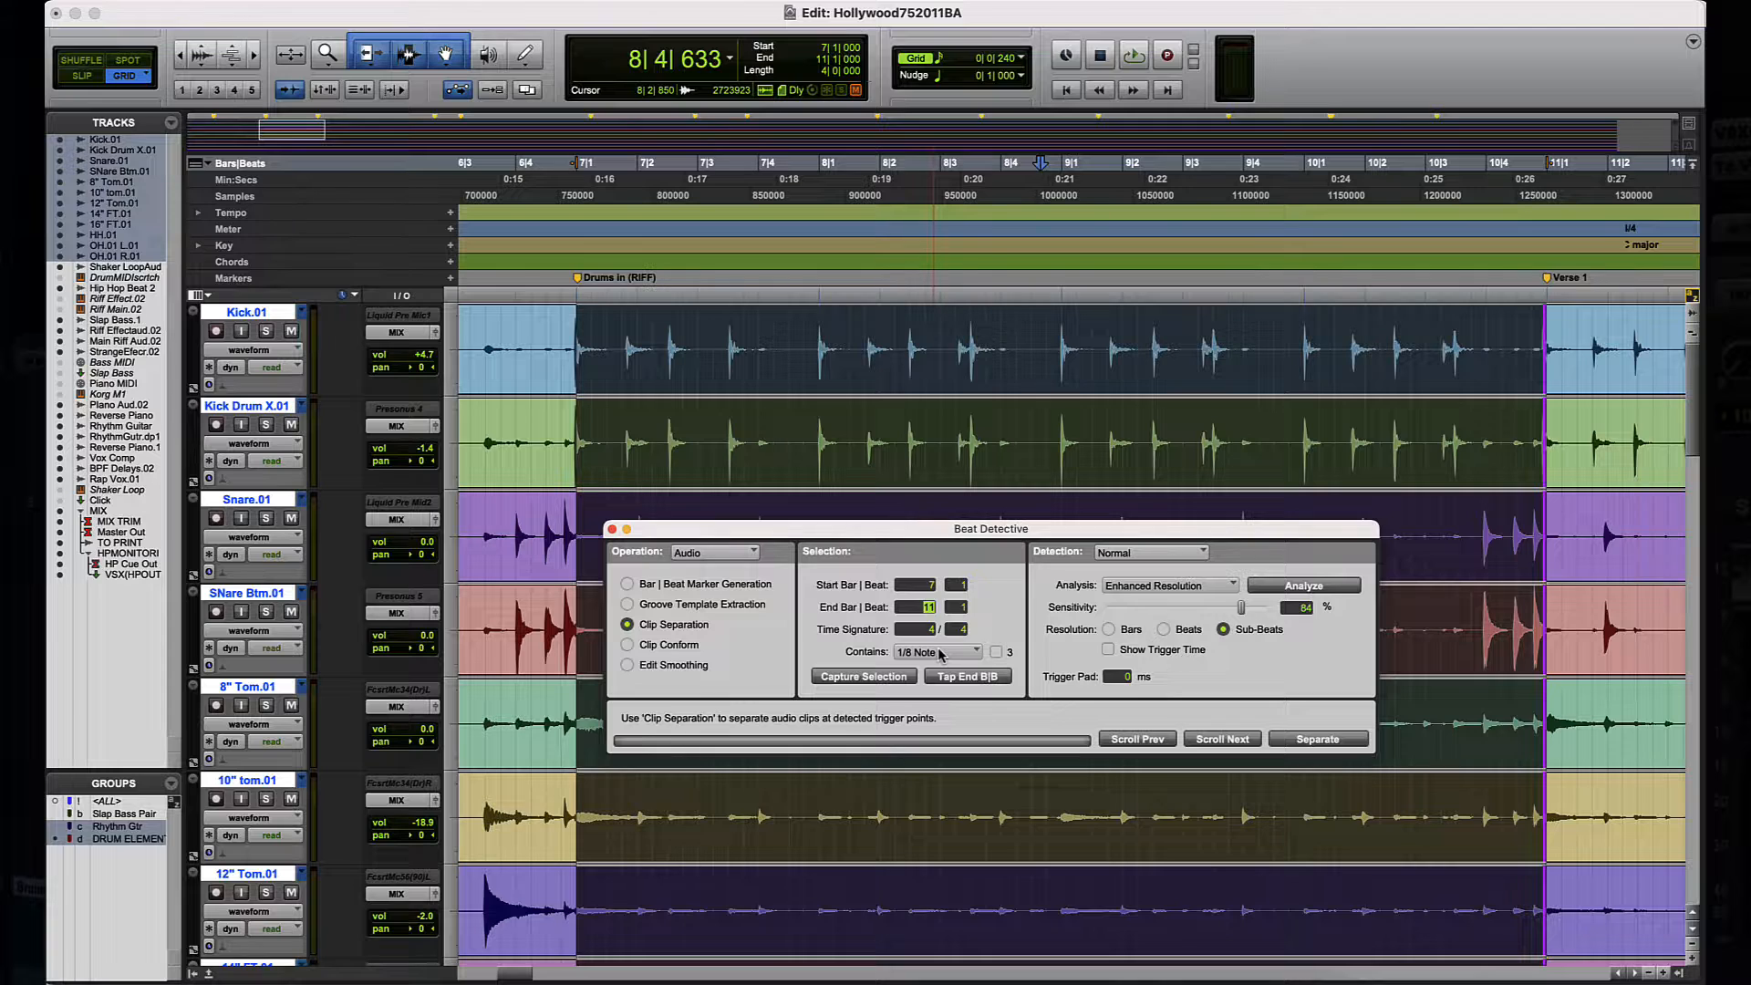
{"action": "left_click", "coordinate": [940, 654]}
{"action": "left_click", "coordinate": [949, 673]}
{"action": "key", "text": "Up"}
Step: Change the edit mode to Slip with the selection's start near the Drums in (RIFF) marker in close view
{"action": "left_click_drag", "start_coordinate": [938, 535], "coordinate": [1000, 24]}
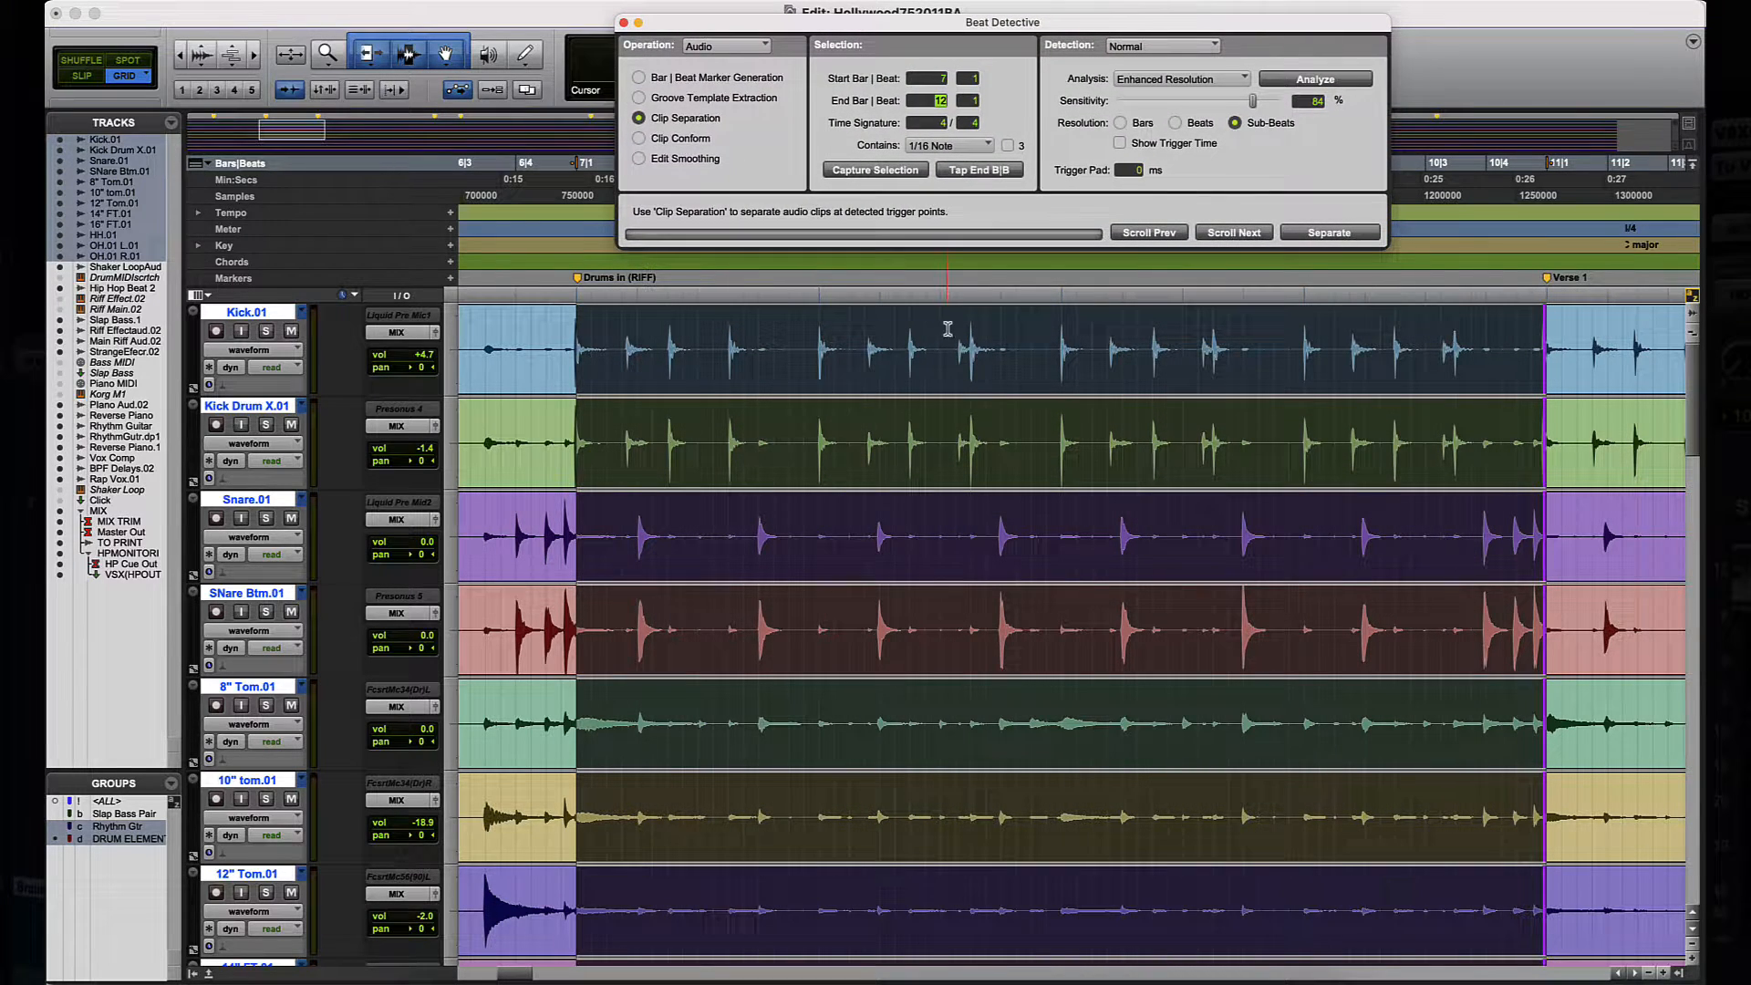
{"action": "key", "text": "t"}
{"action": "key", "text": "t"}
{"action": "key", "text": "t"}
{"action": "key", "text": "t"}
{"action": "key", "text": "t"}
{"action": "key", "text": "t"}
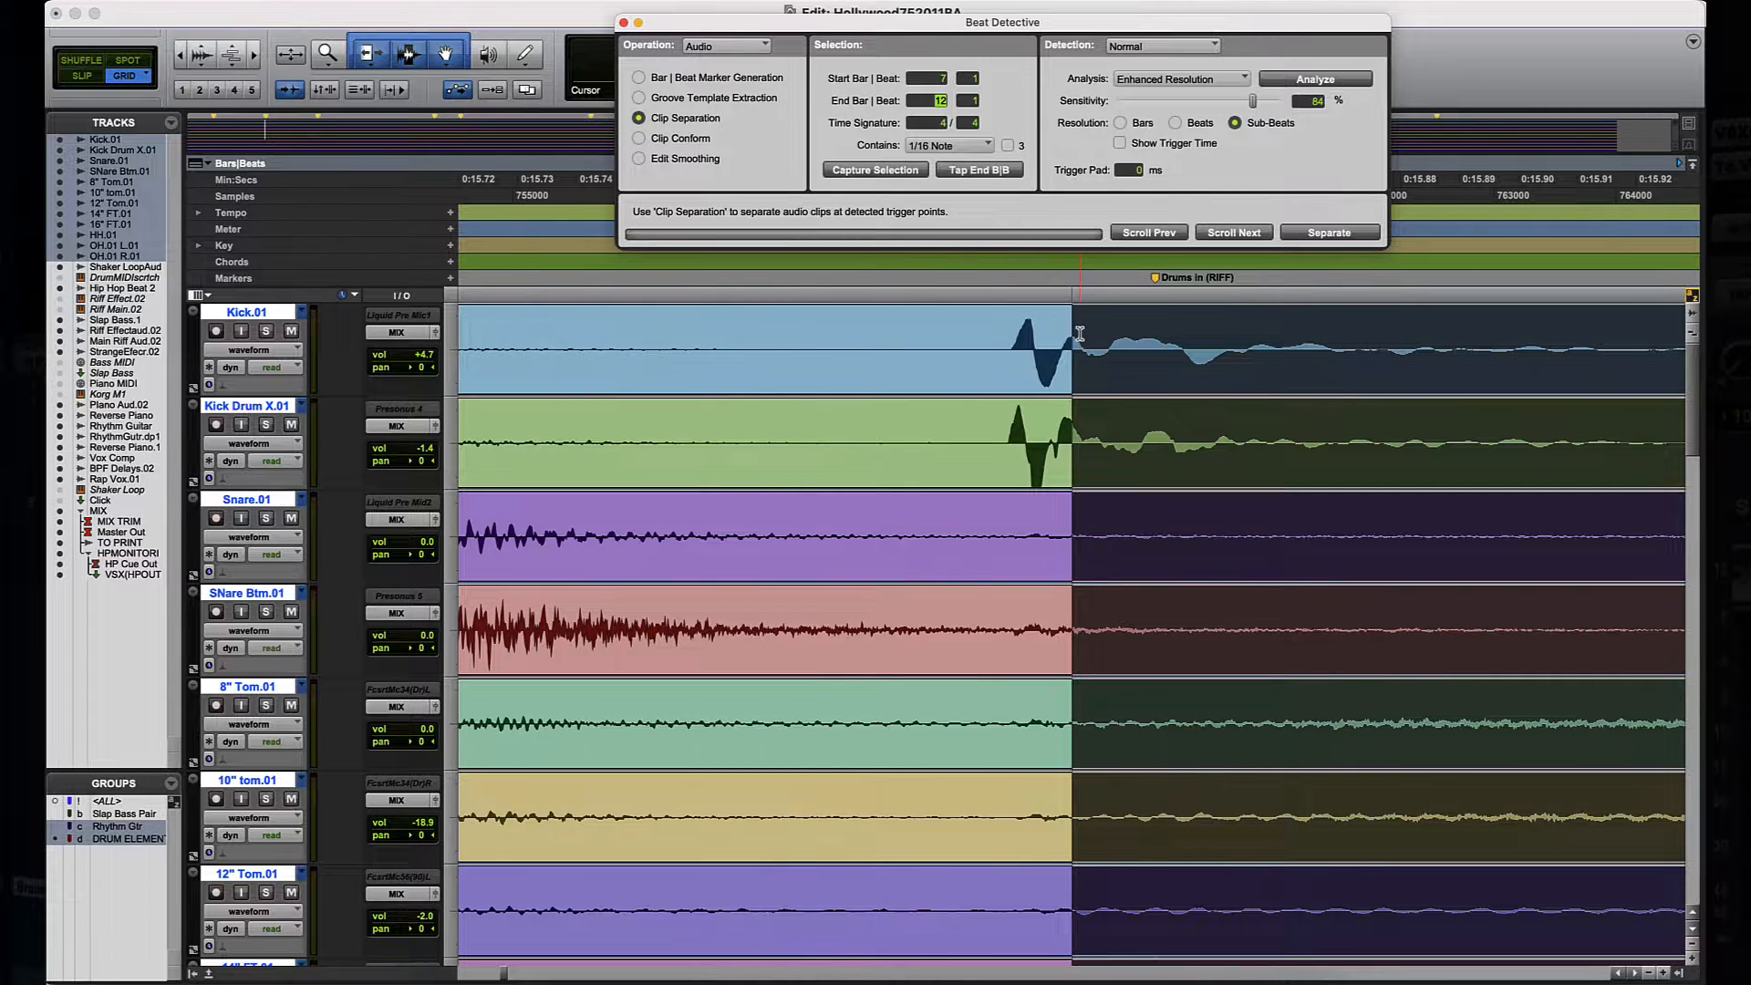
{"action": "key", "text": "F2"}
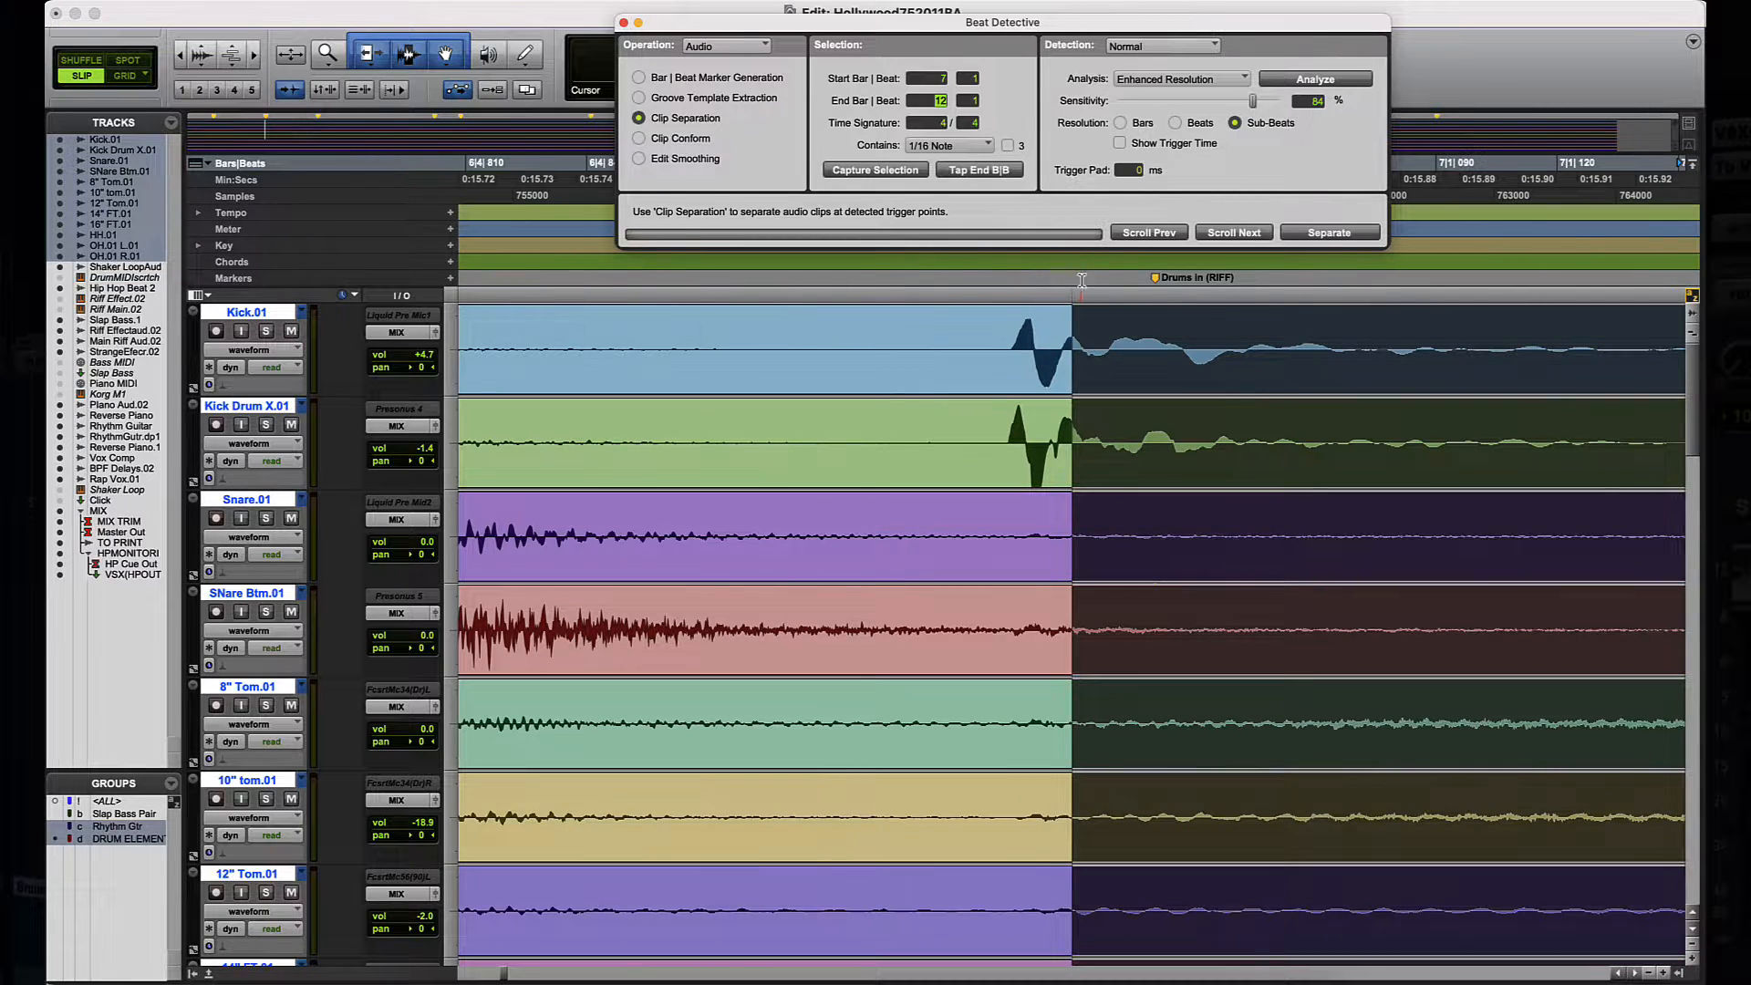
Step: Move the selection's start back to the onset of the kick attack, at 6|4|944
{"action": "left_click_drag", "start_coordinate": [1047, 24], "coordinate": [547, 337]}
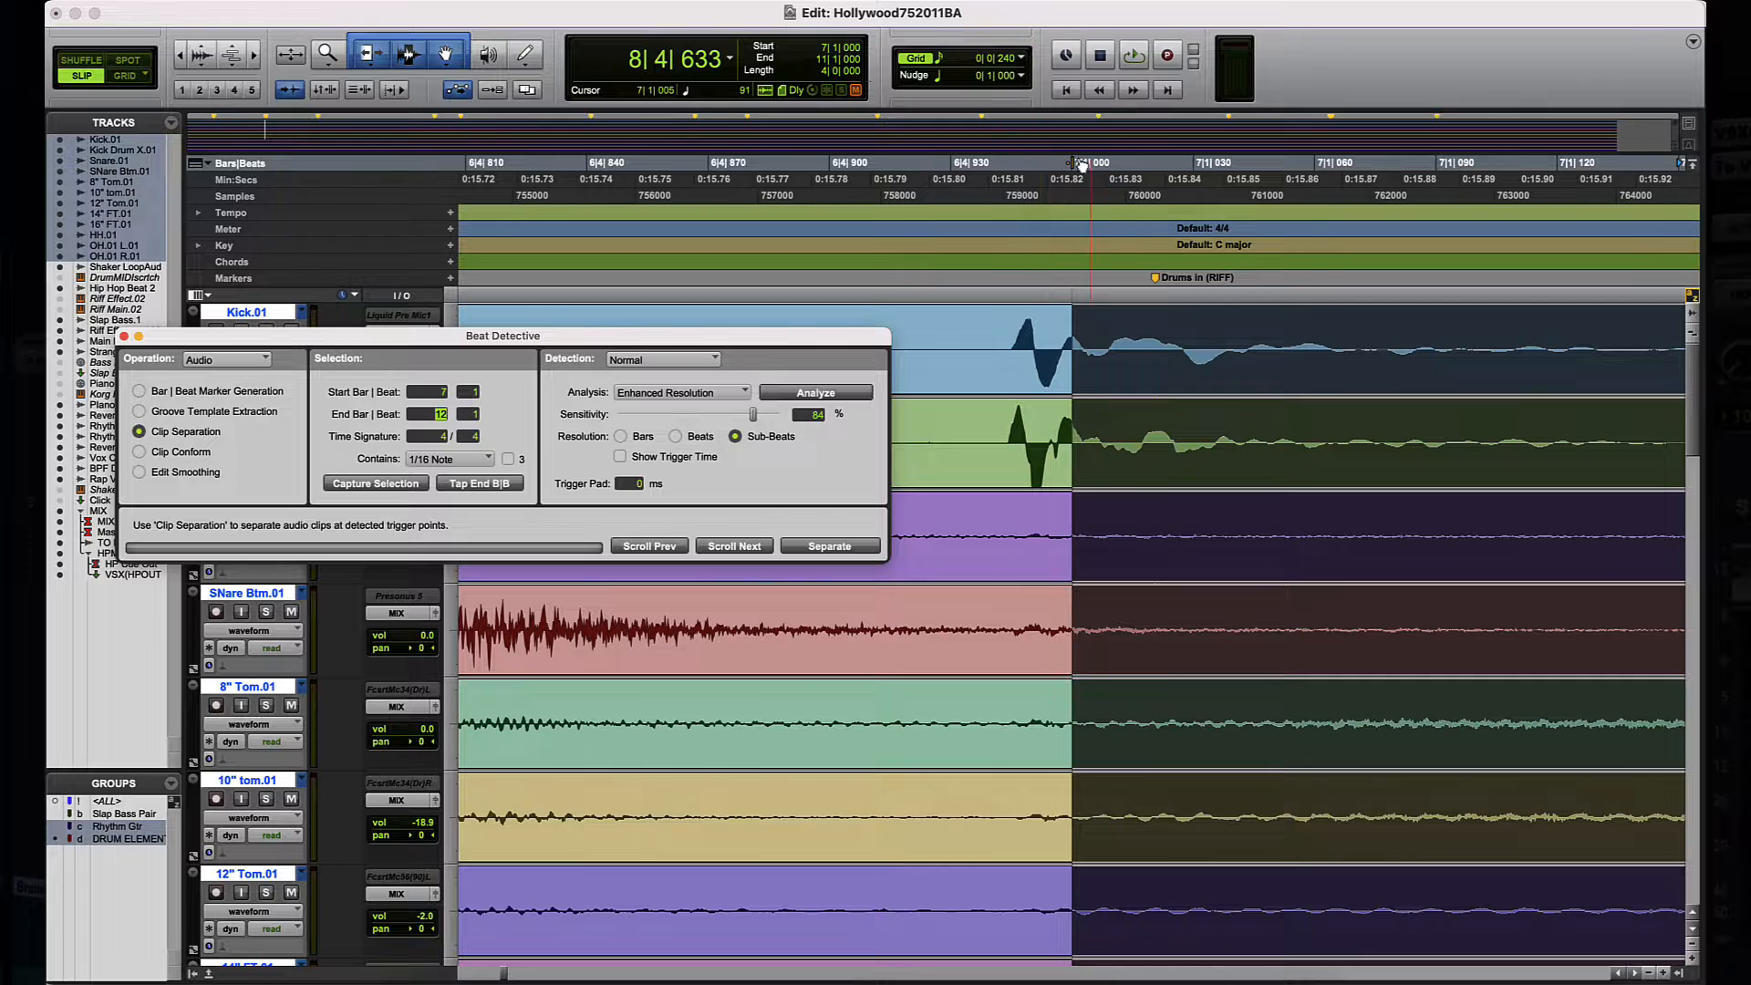
{"action": "mouse_move", "coordinate": [1072, 169]}
{"action": "left_mouse_down"}
{"action": "mouse_move", "coordinate": [1015, 179]}
{"action": "mouse_move", "coordinate": [1041, 175]}
{"action": "left_mouse_up"}
{"action": "key", "text": "t"}
{"action": "key", "text": "t"}
{"action": "key", "text": "t"}
{"action": "key", "text": "t"}
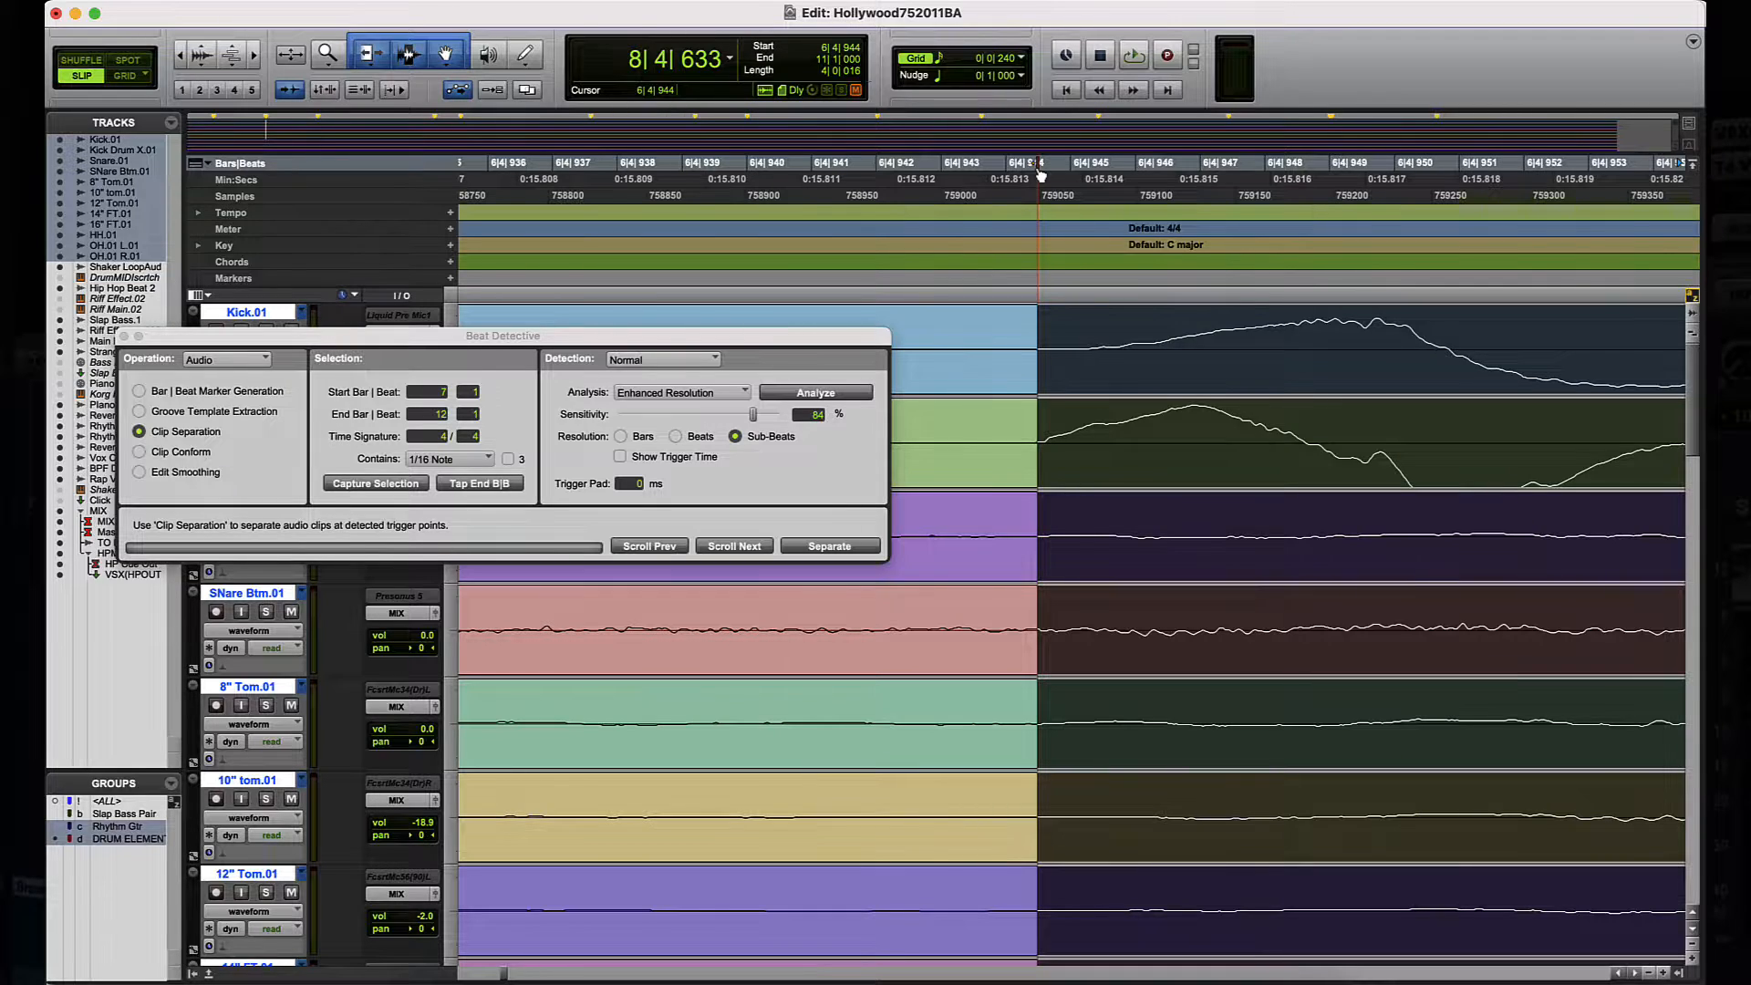
Step: Move the selection's end back to the onset of the kick attack before the Verse 1 marker, at 10|4|907
{"action": "key", "text": "Right"}
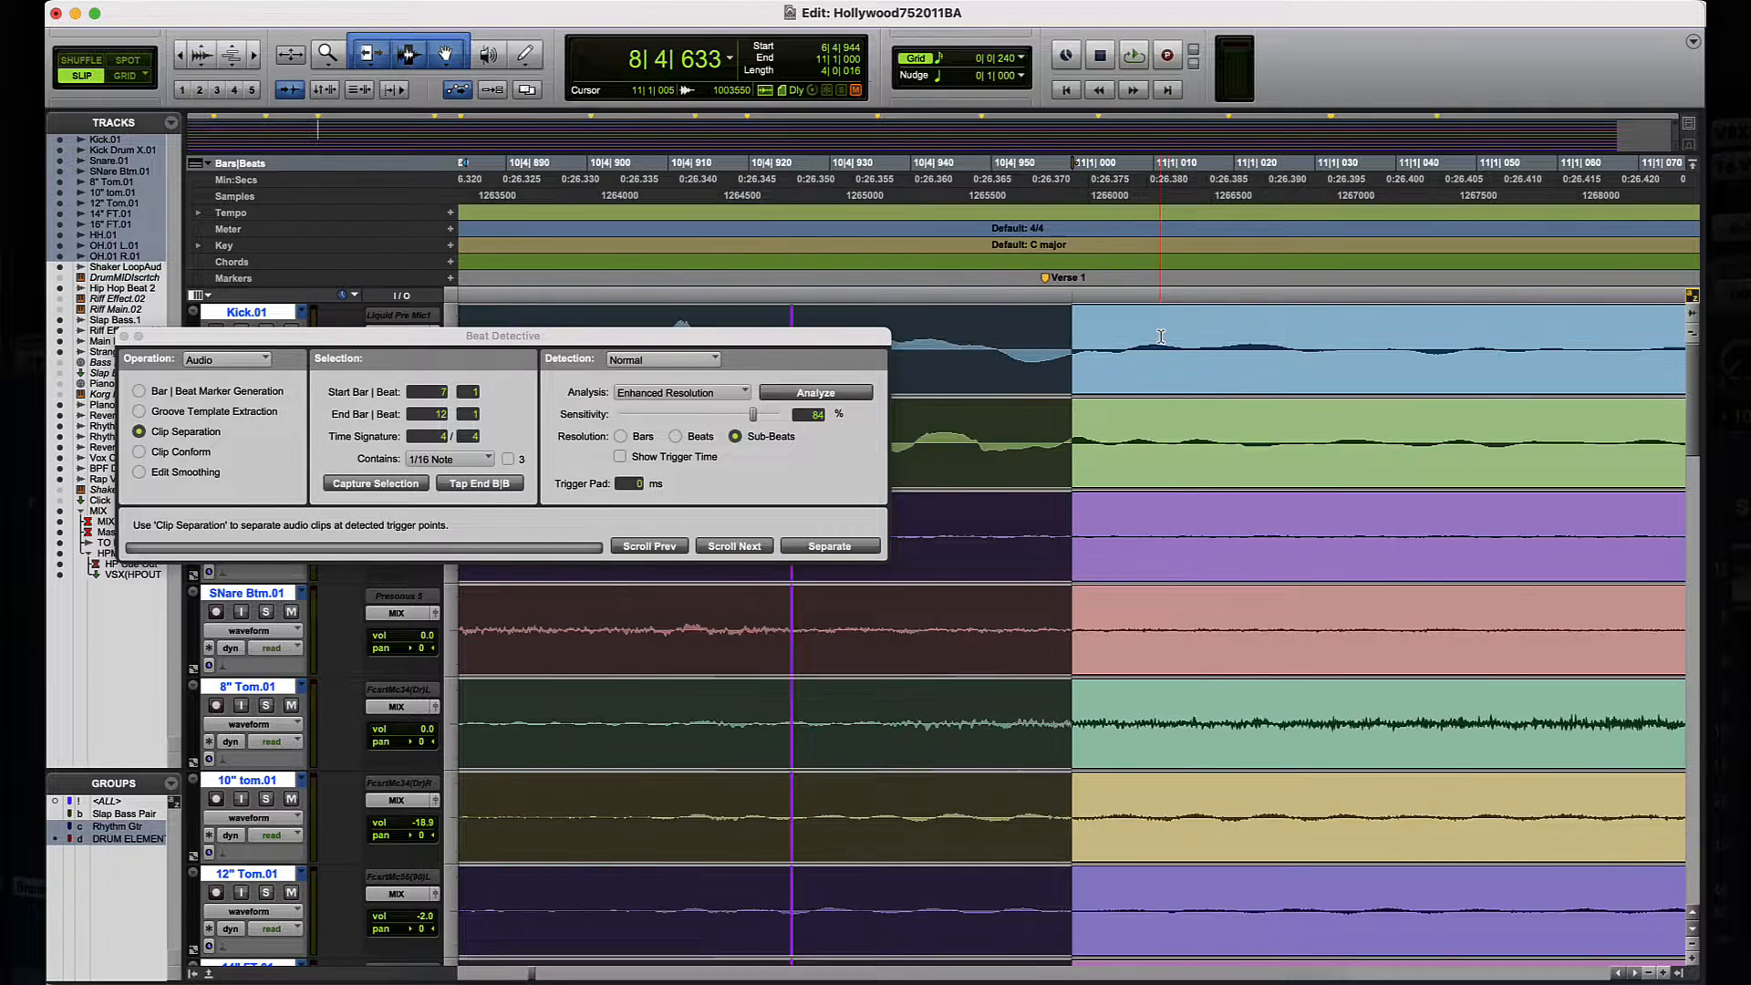
{"action": "key", "text": "r"}
{"action": "left_click_drag", "start_coordinate": [1071, 173], "coordinate": [901, 174]}
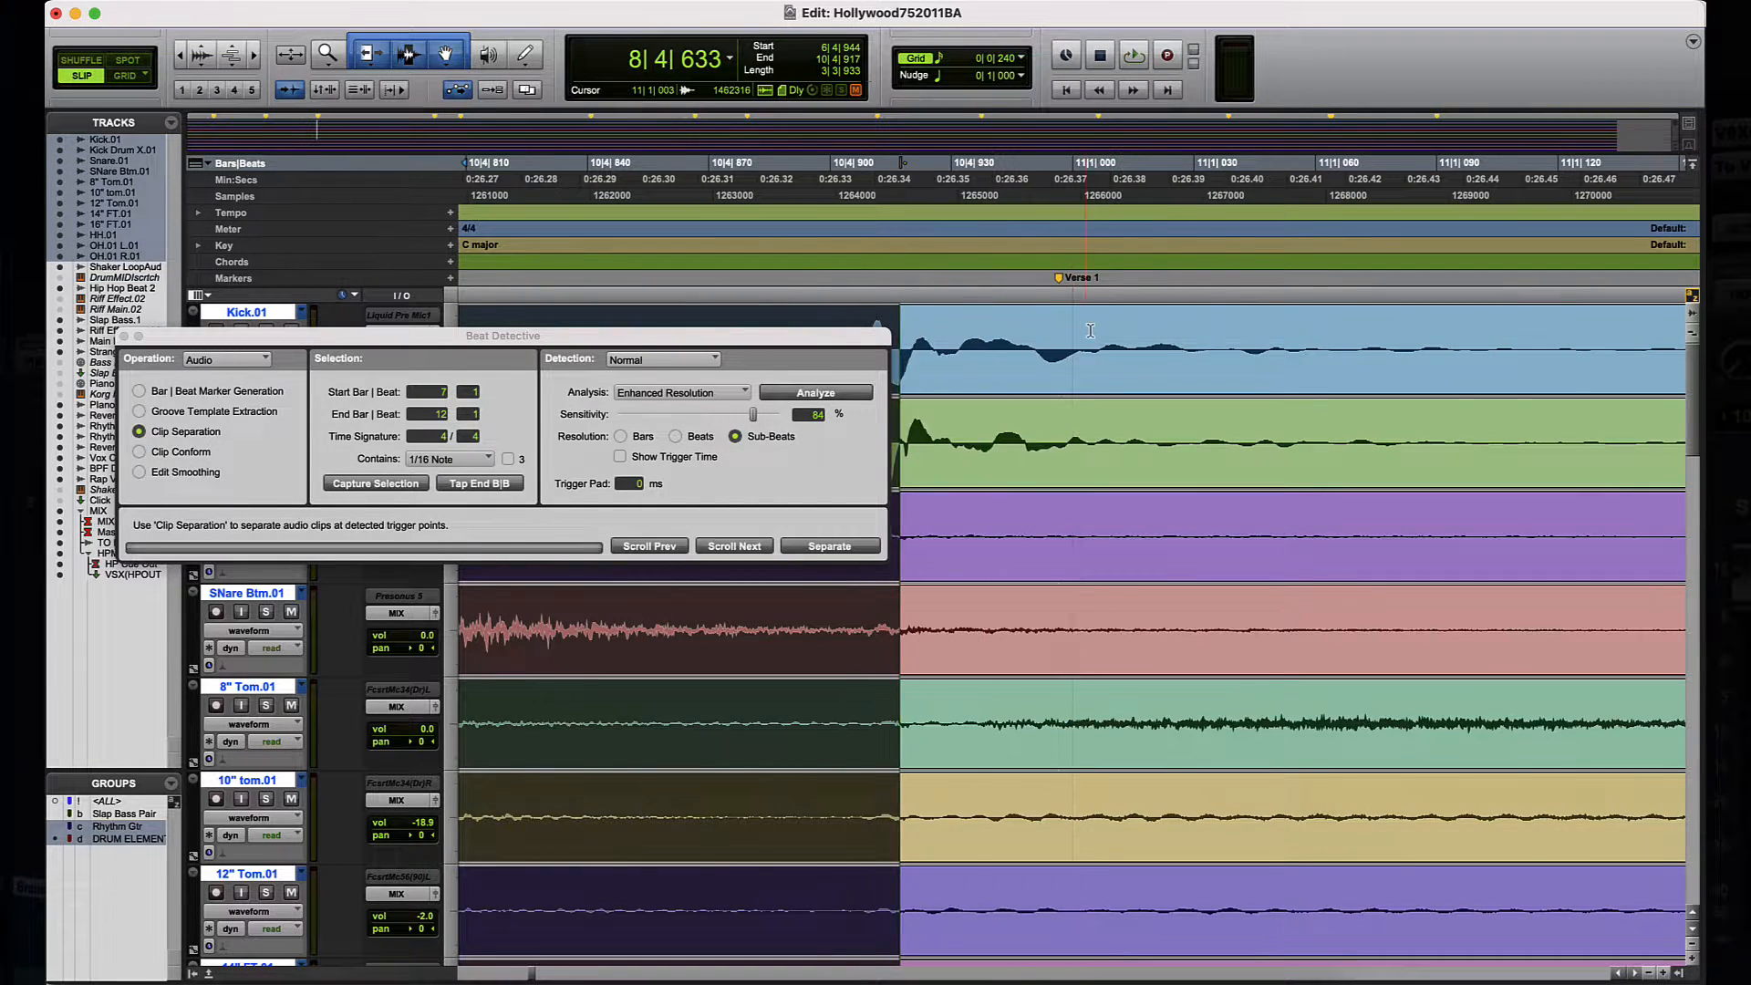
{"action": "scroll", "coordinate": [1090, 330], "scroll_direction": "left", "scroll_amount": 5}
{"action": "left_click_drag", "start_coordinate": [1377, 175], "coordinate": [1337, 176]}
{"action": "key", "text": "t"}
{"action": "key", "text": "t"}
{"action": "key", "text": "t"}
{"action": "key", "text": "t"}
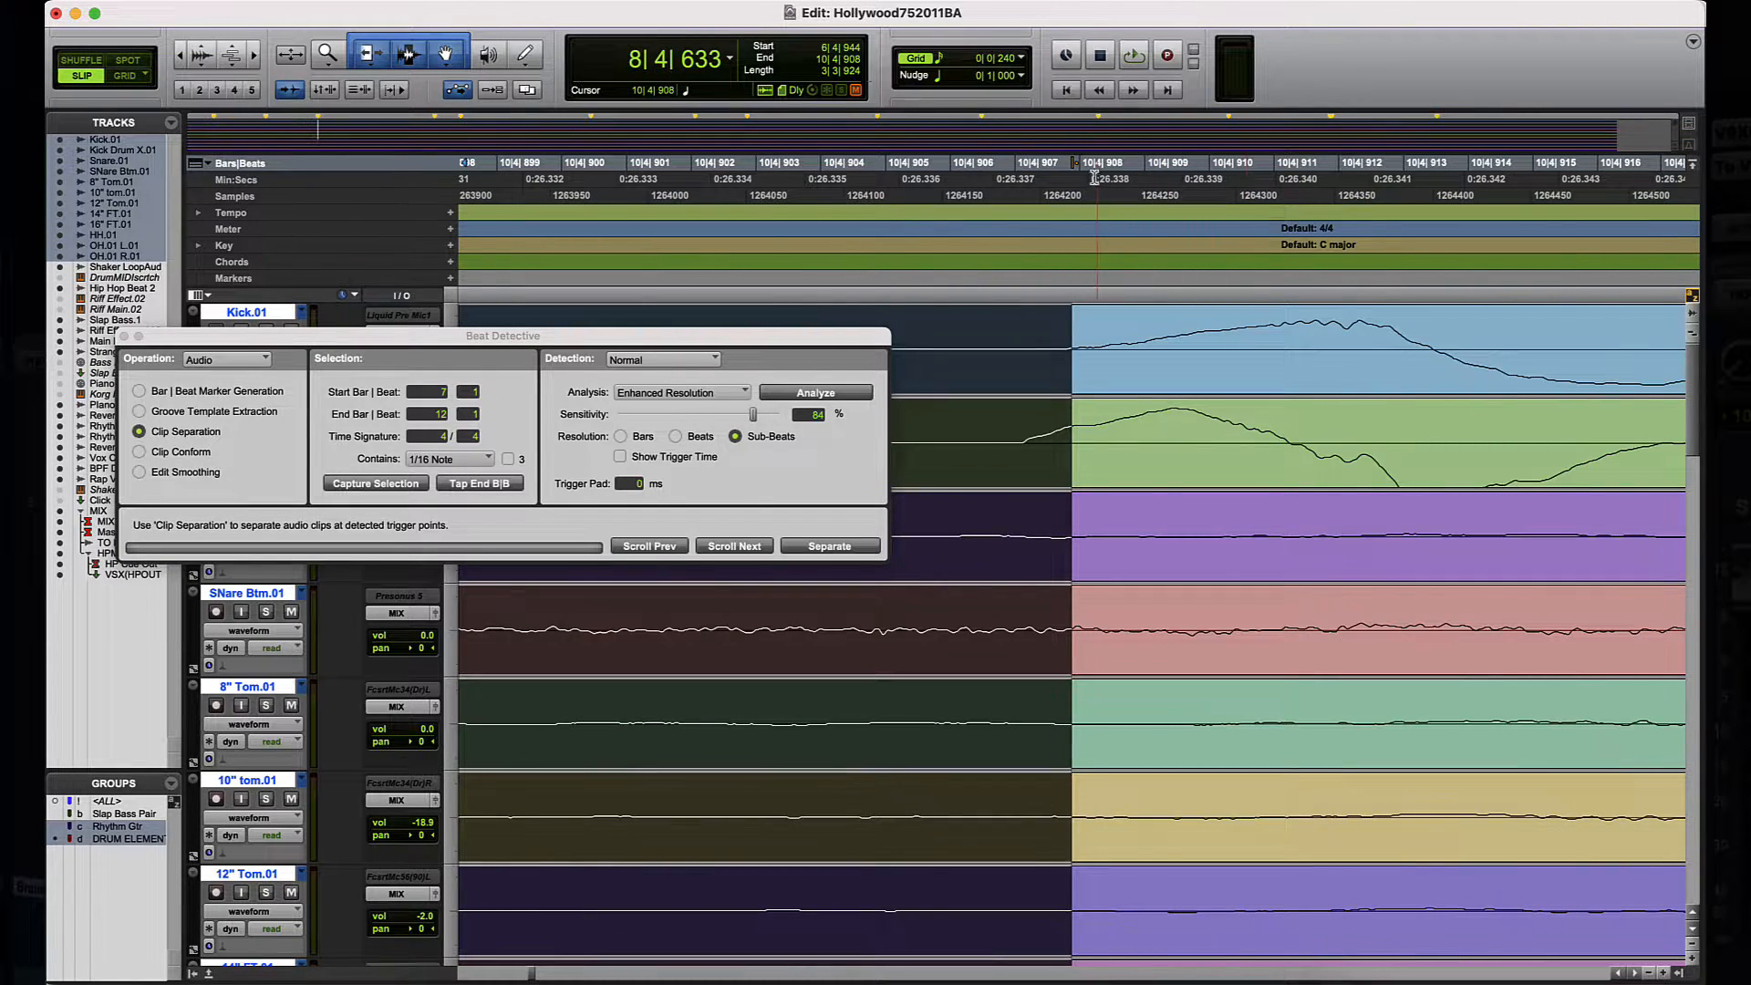
{"action": "left_click_drag", "start_coordinate": [1081, 177], "coordinate": [1026, 178]}
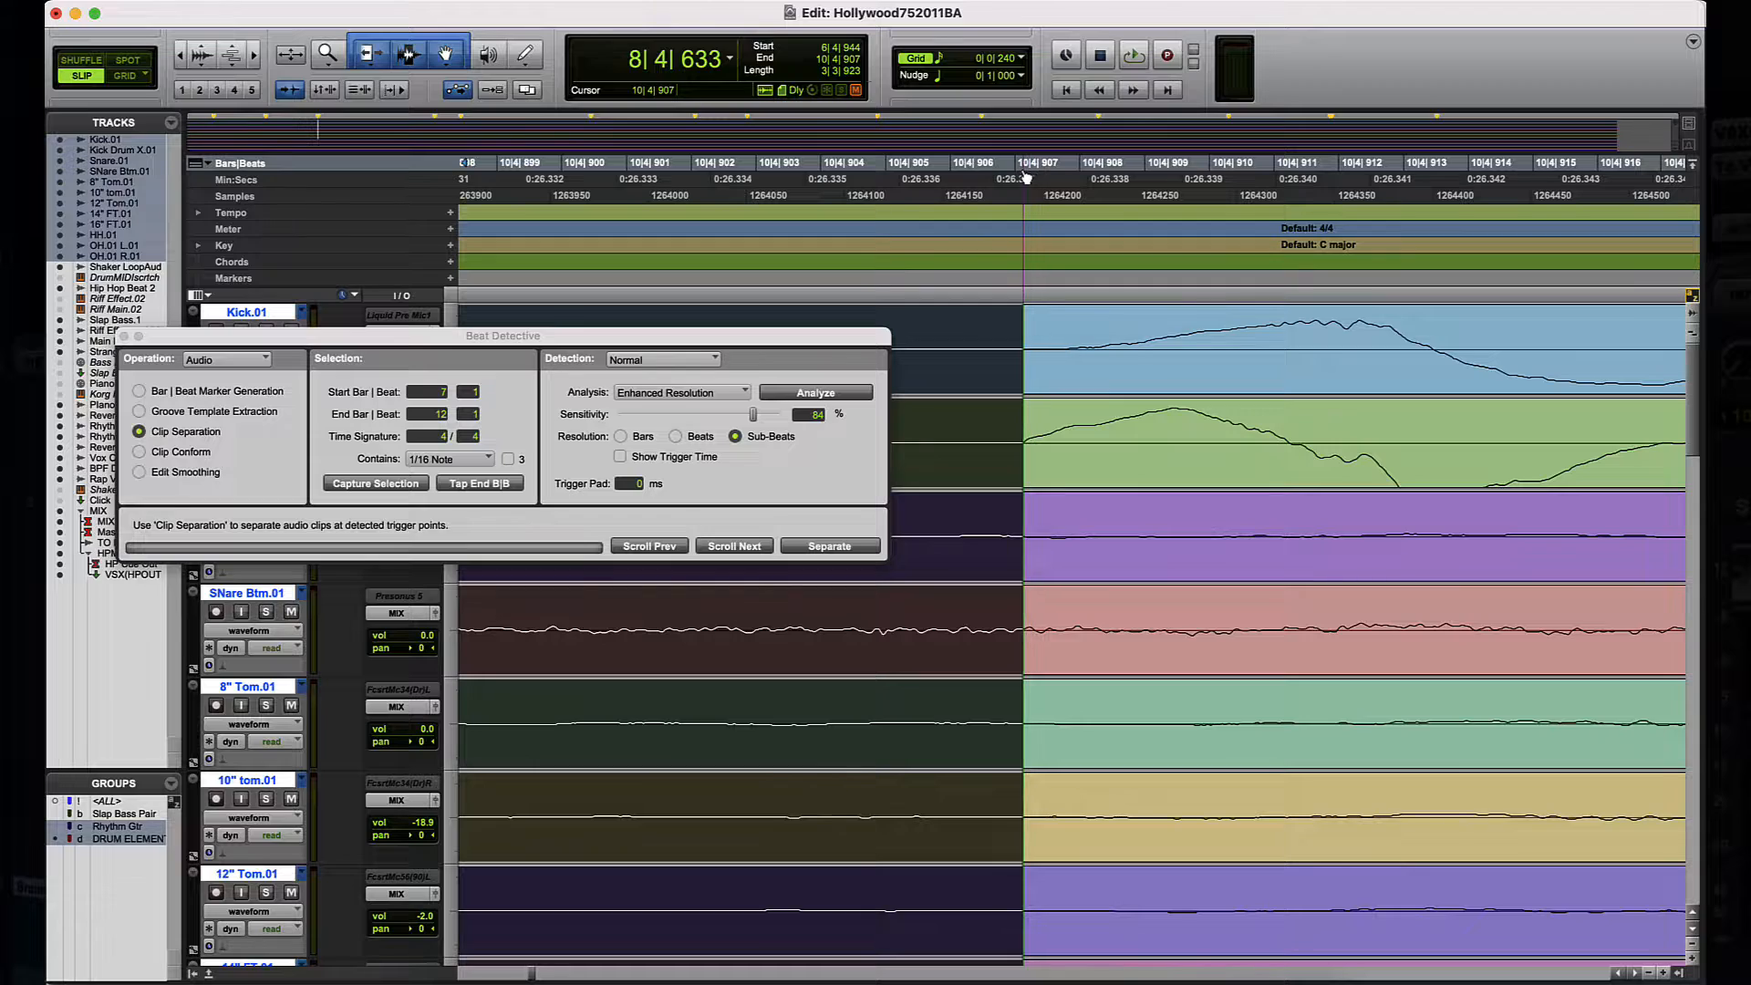
Step: Examine the adjusted selection start and end up close against the kick attacks
{"action": "key", "text": "r"}
{"action": "key", "text": "r"}
{"action": "key", "text": "r"}
{"action": "key", "text": "r"}
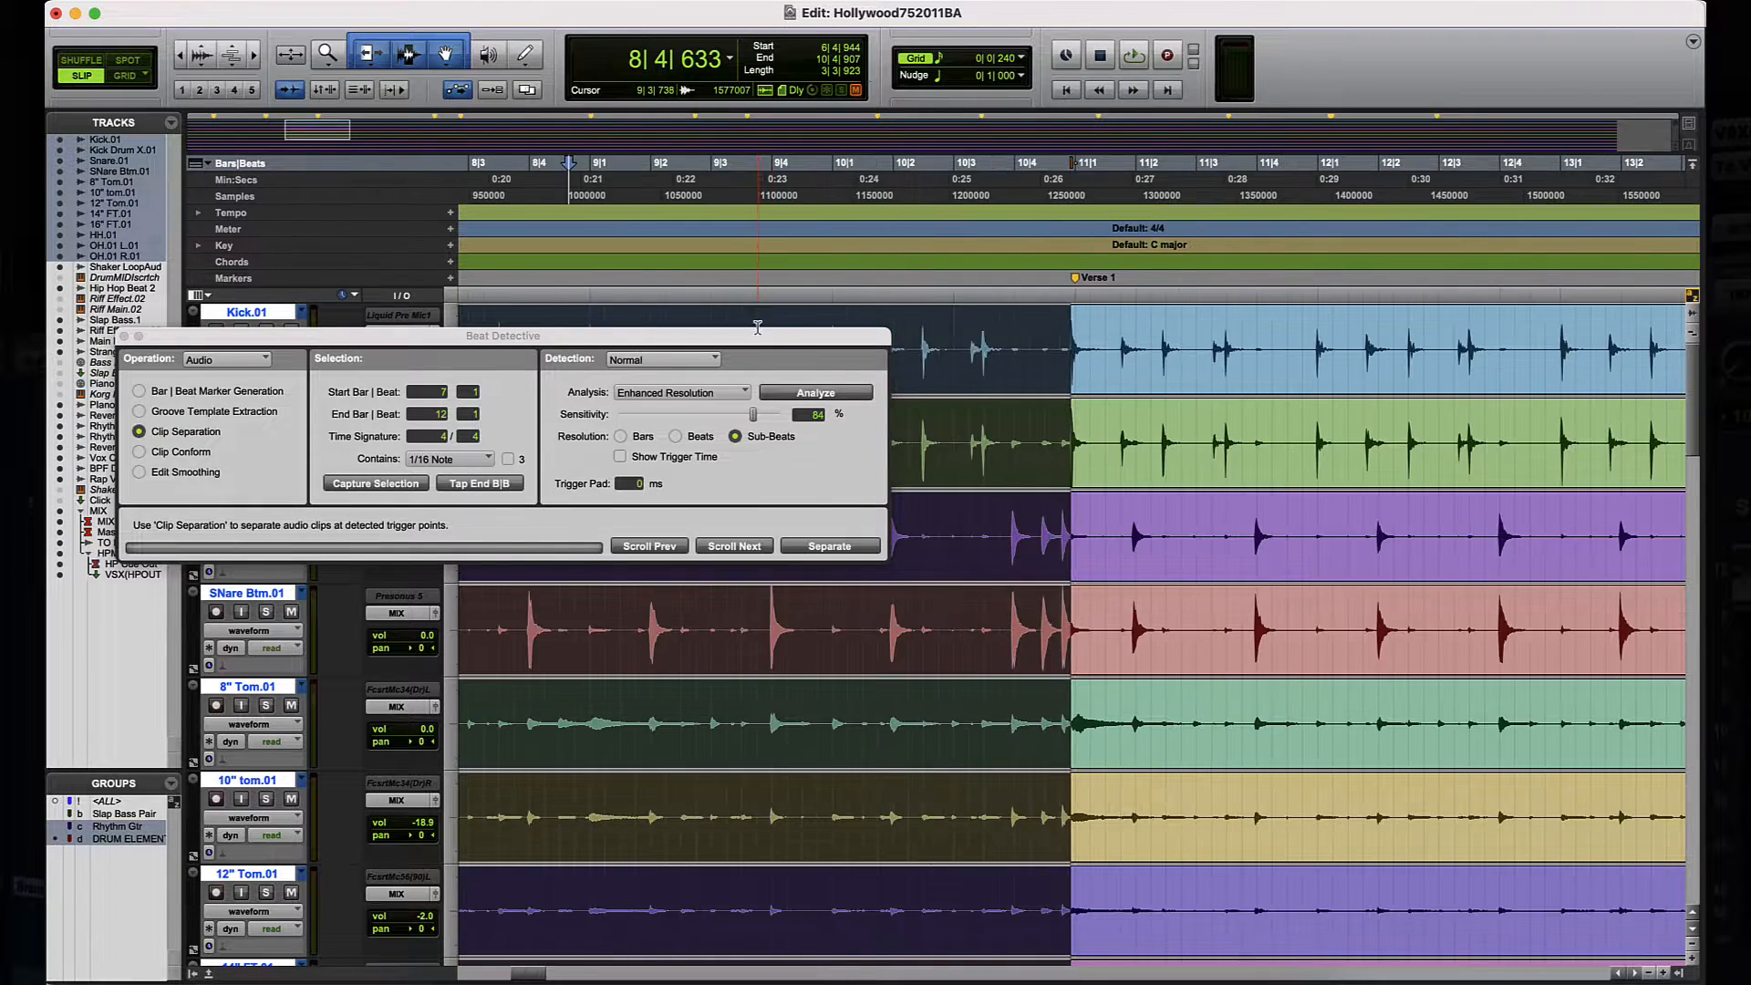
{"action": "key", "text": "r"}
{"action": "key", "text": "r"}
{"action": "left_click_drag", "start_coordinate": [757, 330], "coordinate": [1348, 438]}
{"action": "key", "text": "t"}
{"action": "key", "text": "t"}
{"action": "key", "text": "t"}
{"action": "key", "text": "t"}
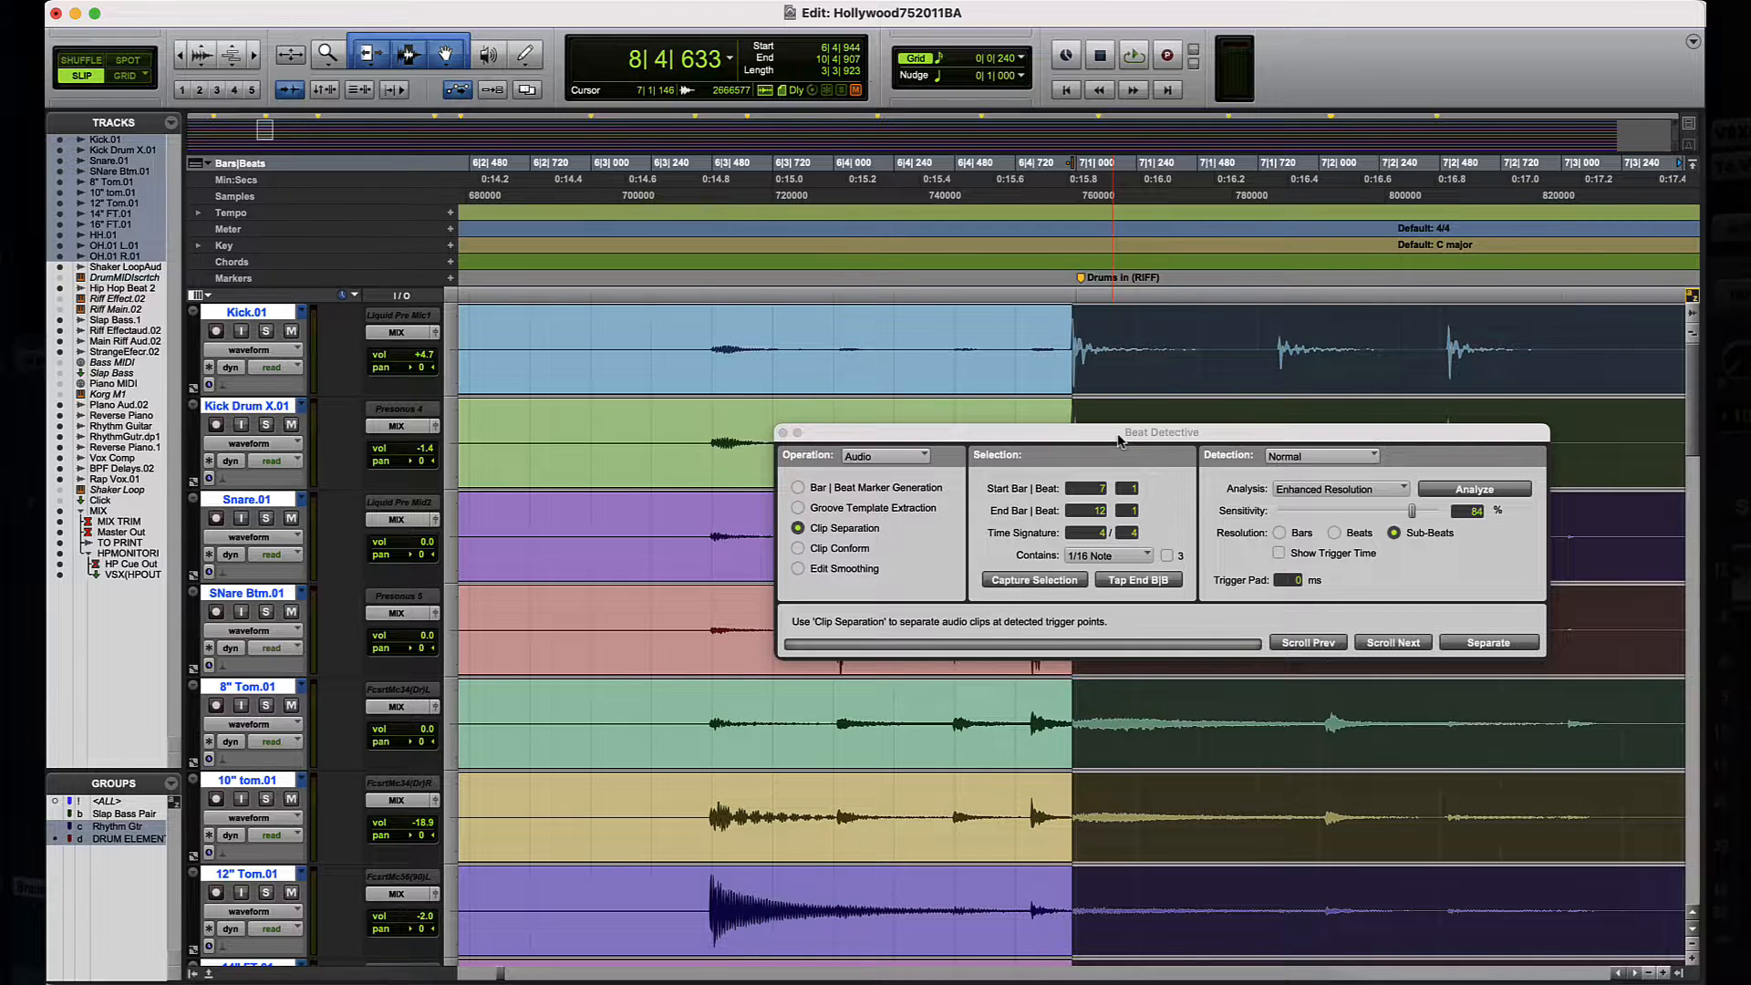
{"action": "key", "text": "t"}
{"action": "key", "text": "t"}
{"action": "key", "text": "t"}
{"action": "key", "text": "t"}
{"action": "key", "text": "t"}
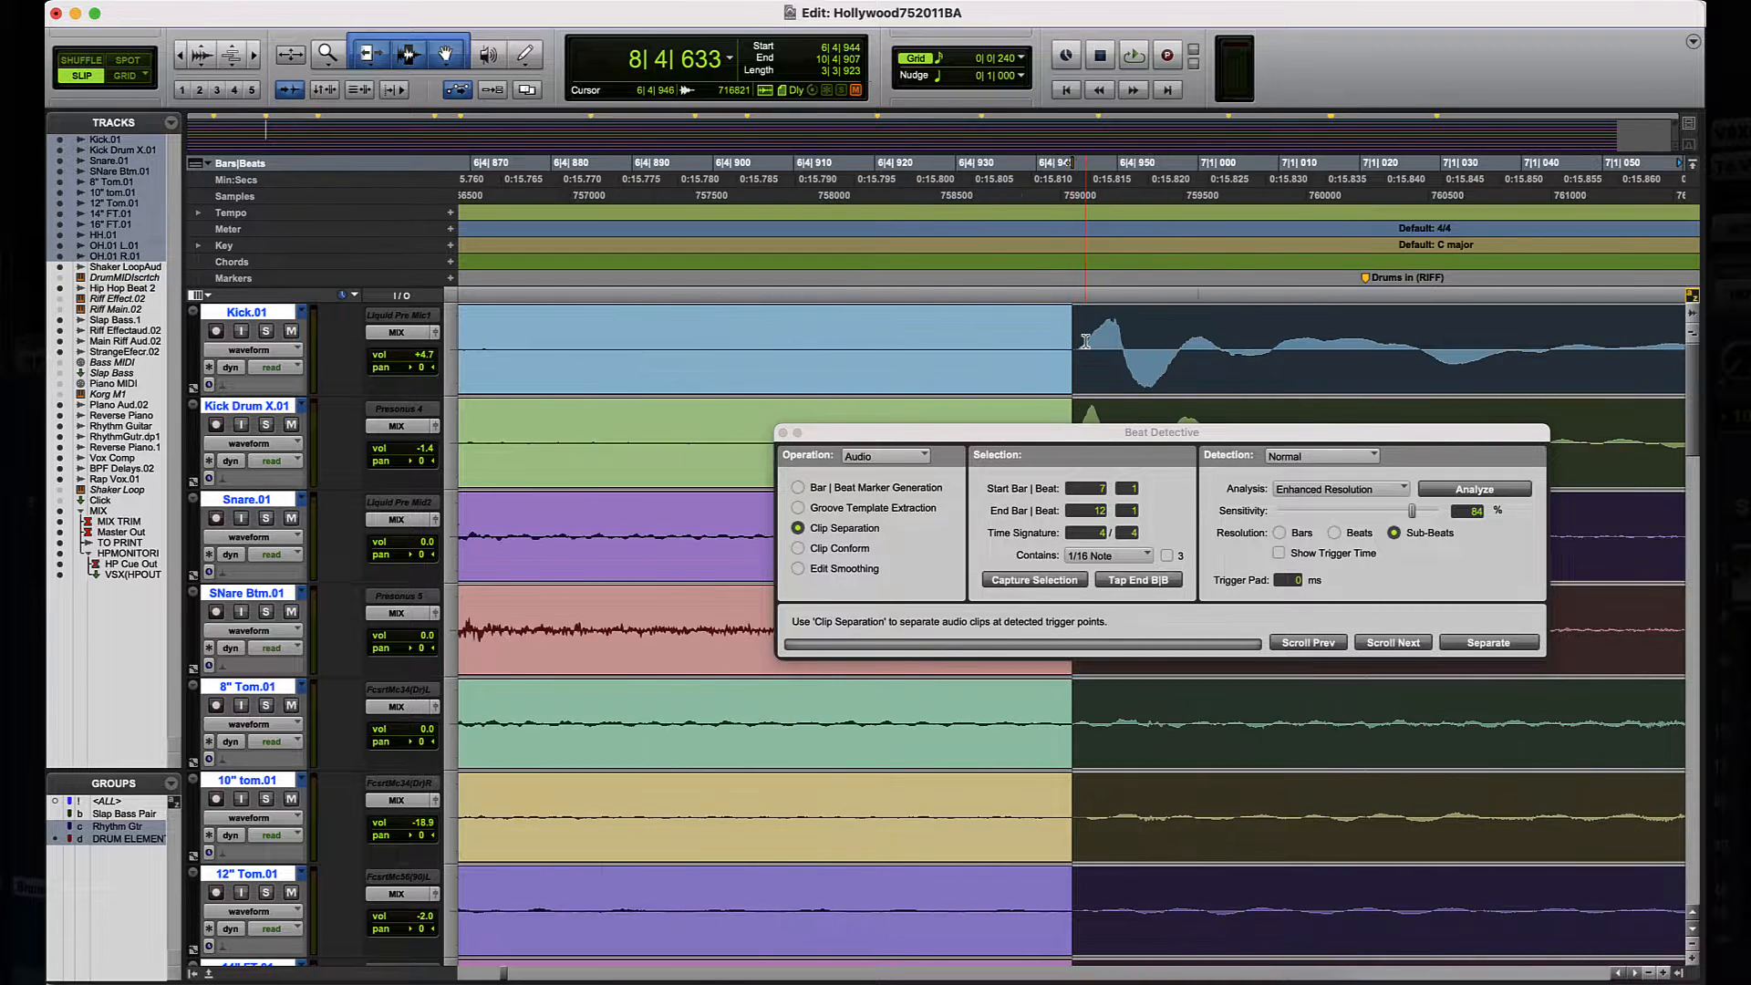
{"action": "left_click_drag", "start_coordinate": [1082, 441], "coordinate": [737, 652]}
{"action": "key", "text": "Right"}
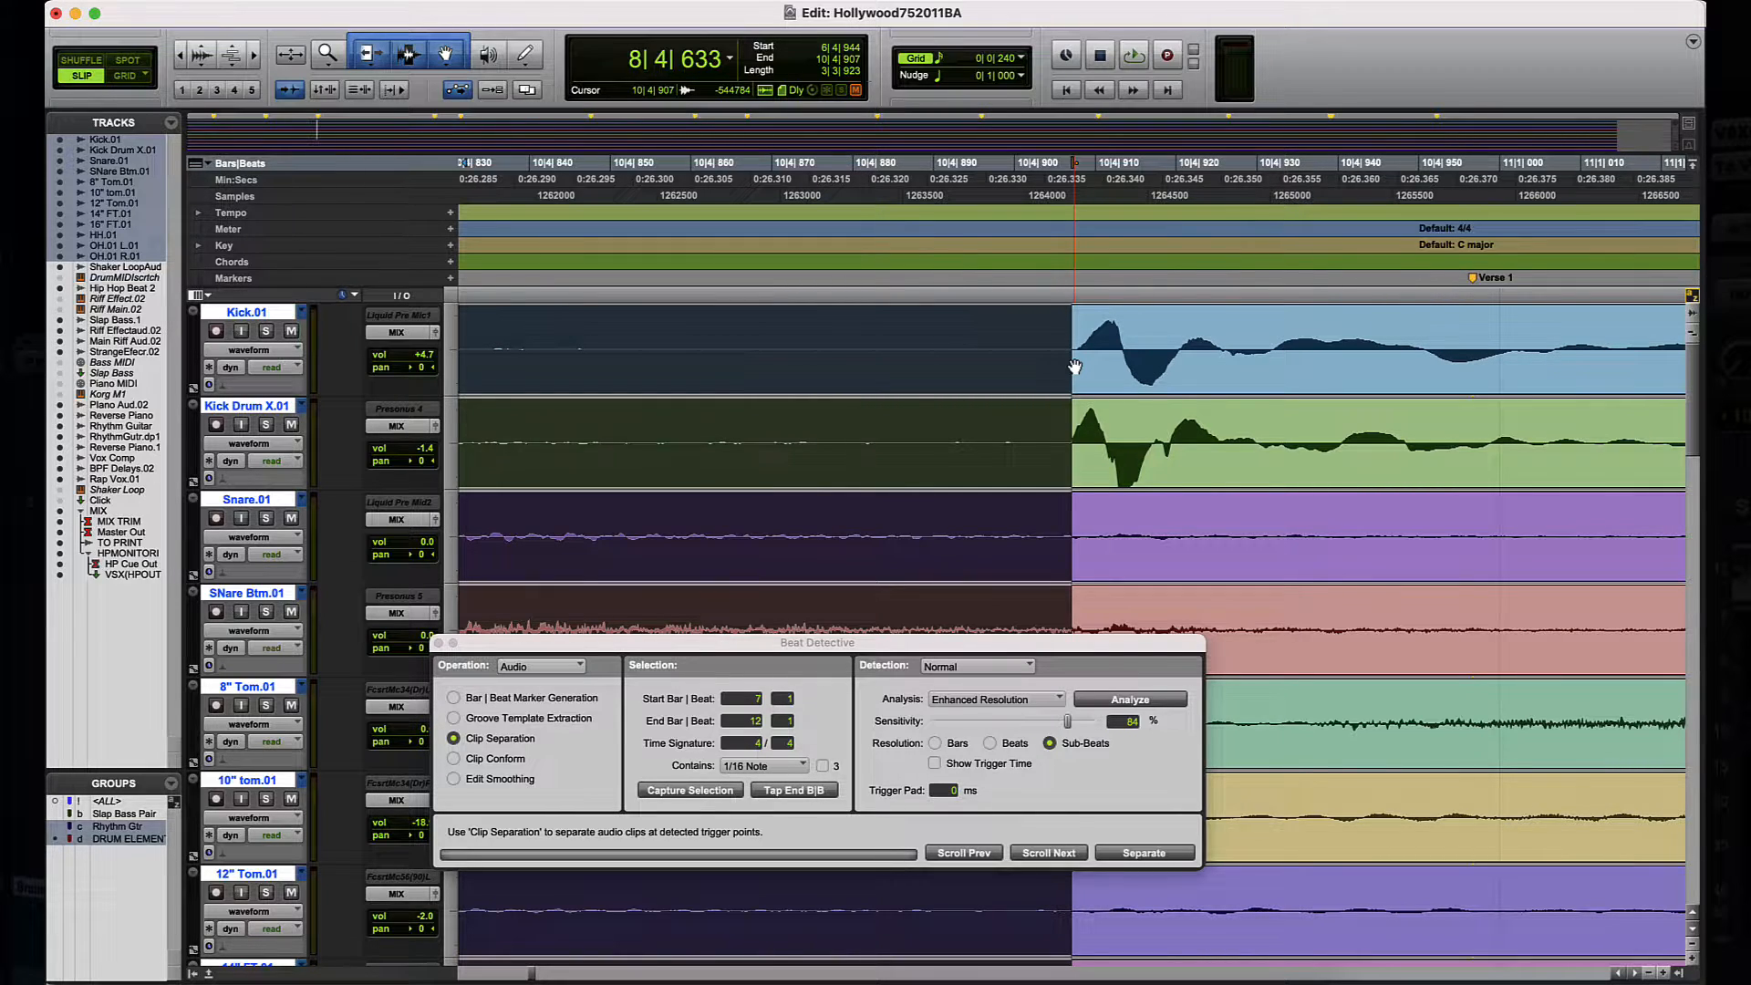
Step: Set the end bar of the Beat Detective selection to 11
{"action": "left_click", "coordinate": [756, 722]}
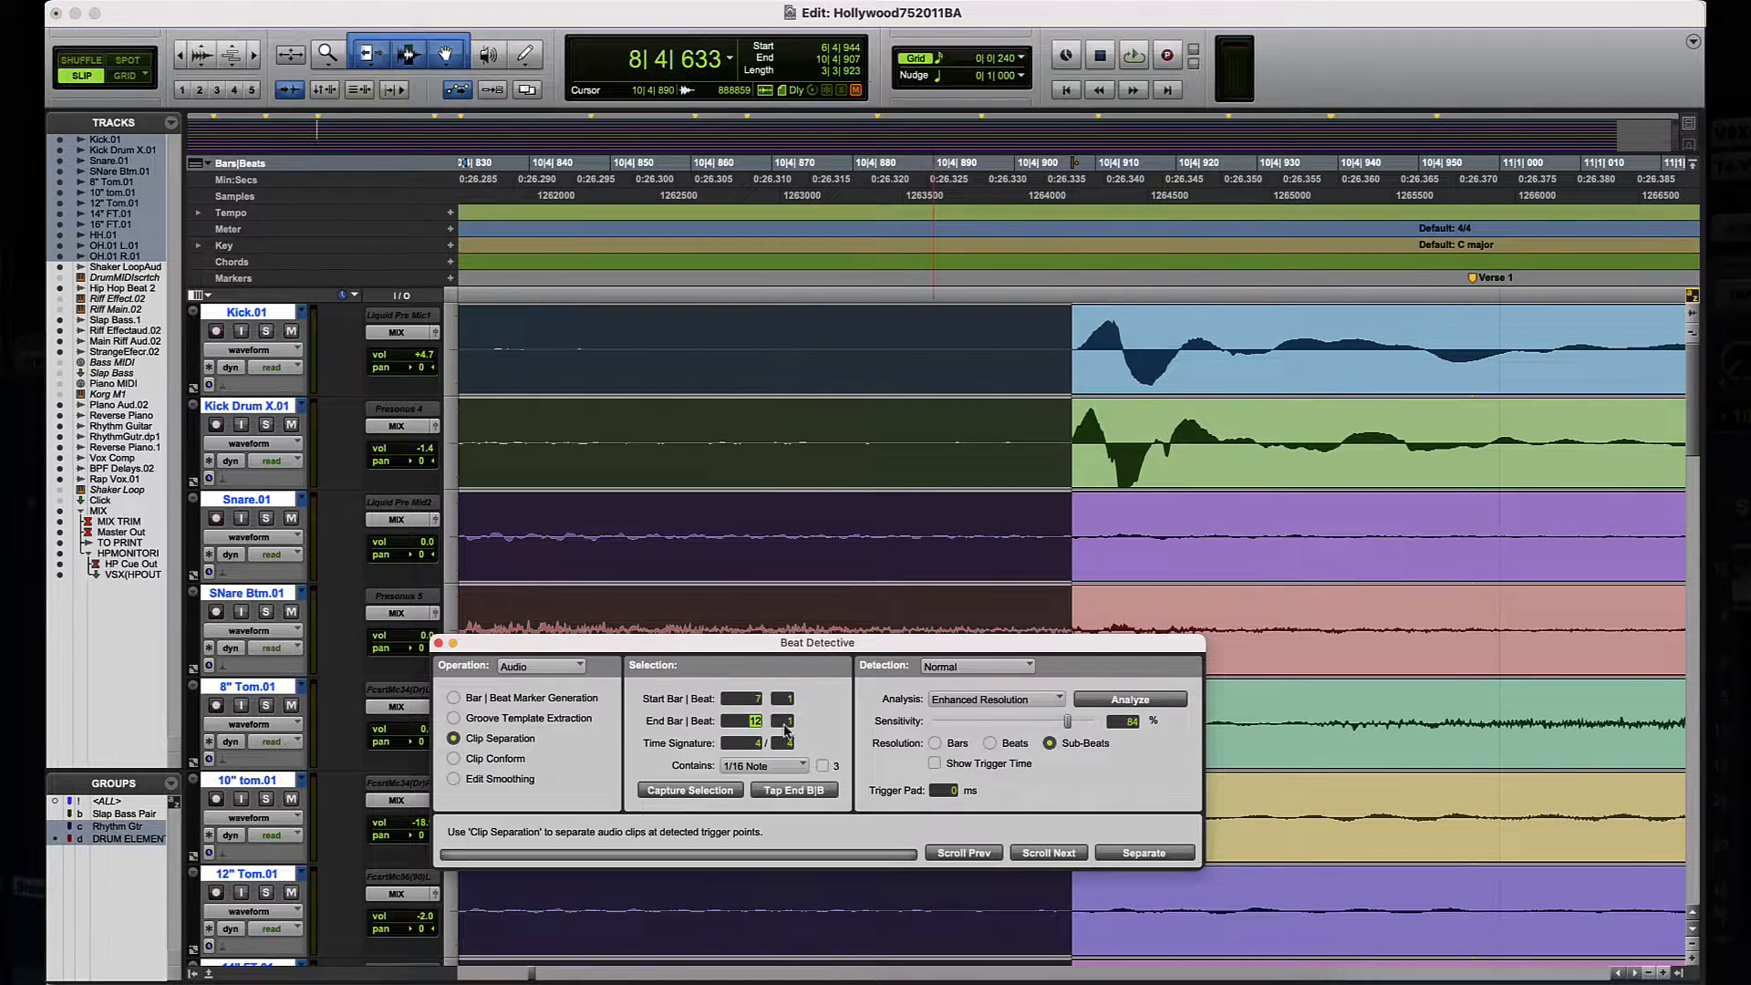
{"action": "type", "text": "11"}
{"action": "key", "text": "Tab"}
{"action": "left_click_drag", "start_coordinate": [883, 643], "coordinate": [975, 610]}
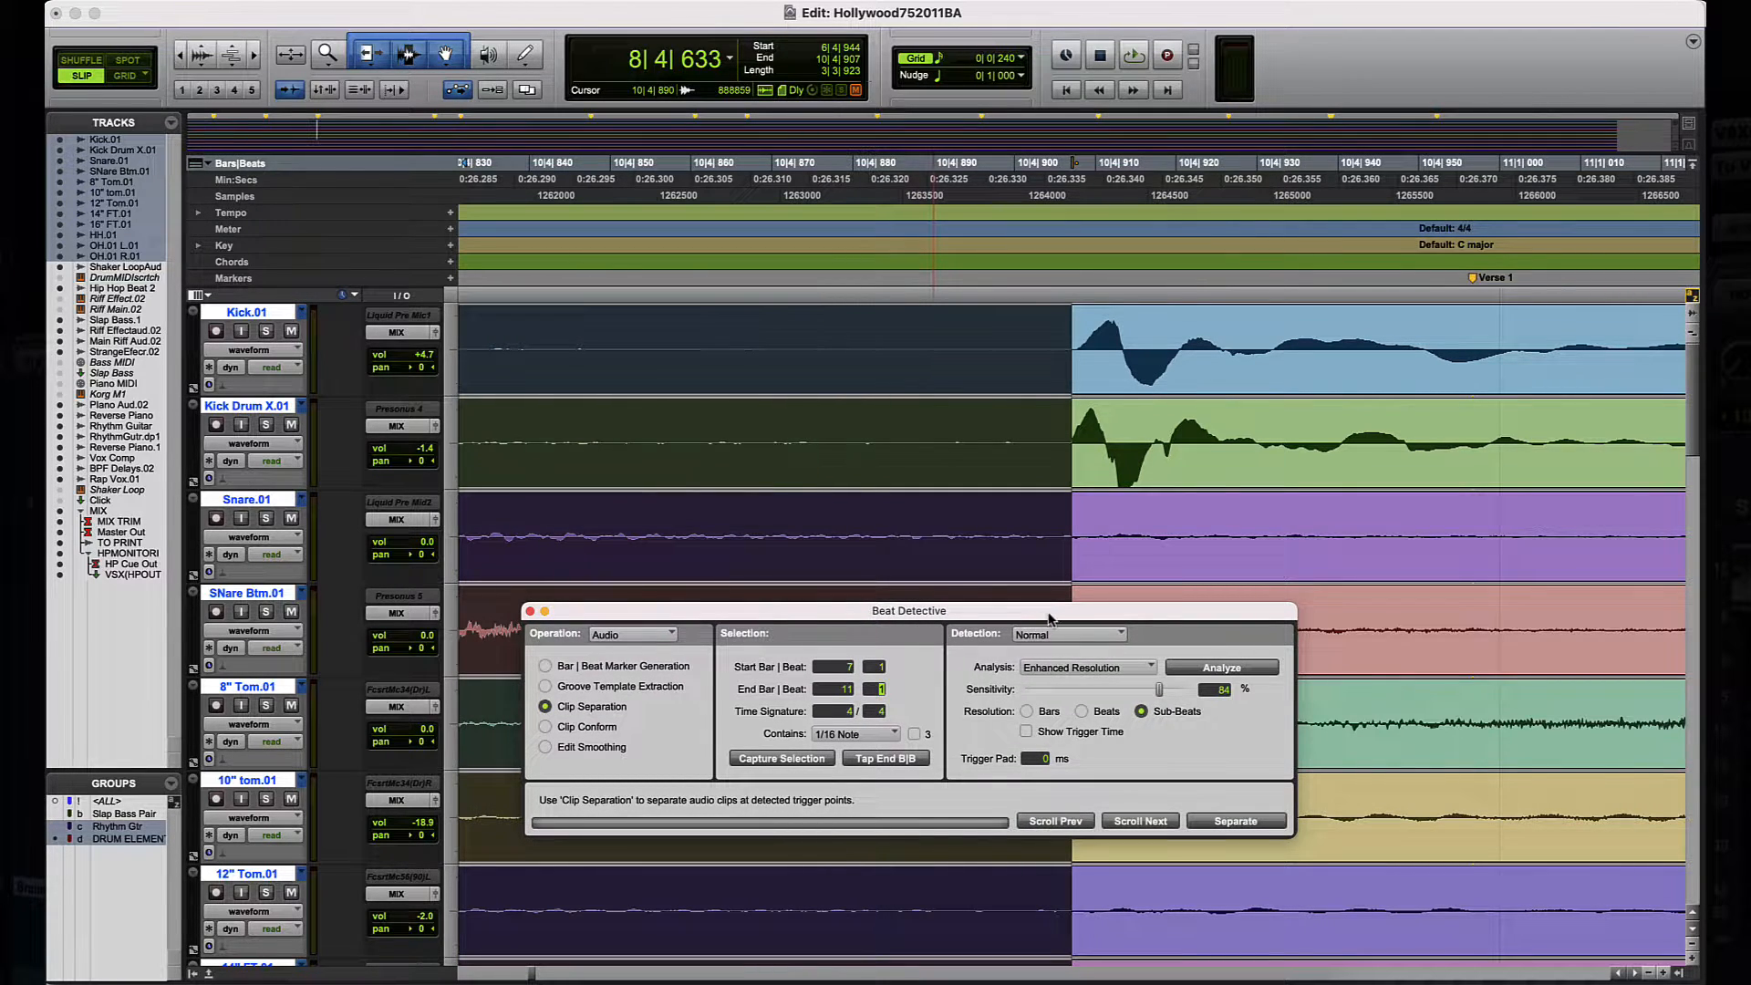
Step: Review the full selected drum section between the Drums in (RIFF) and Verse 1 markers
{"action": "key", "text": "r"}
{"action": "key", "text": "r"}
{"action": "key", "text": "r"}
{"action": "key", "text": "r"}
{"action": "key", "text": "r"}
{"action": "key", "text": "r"}
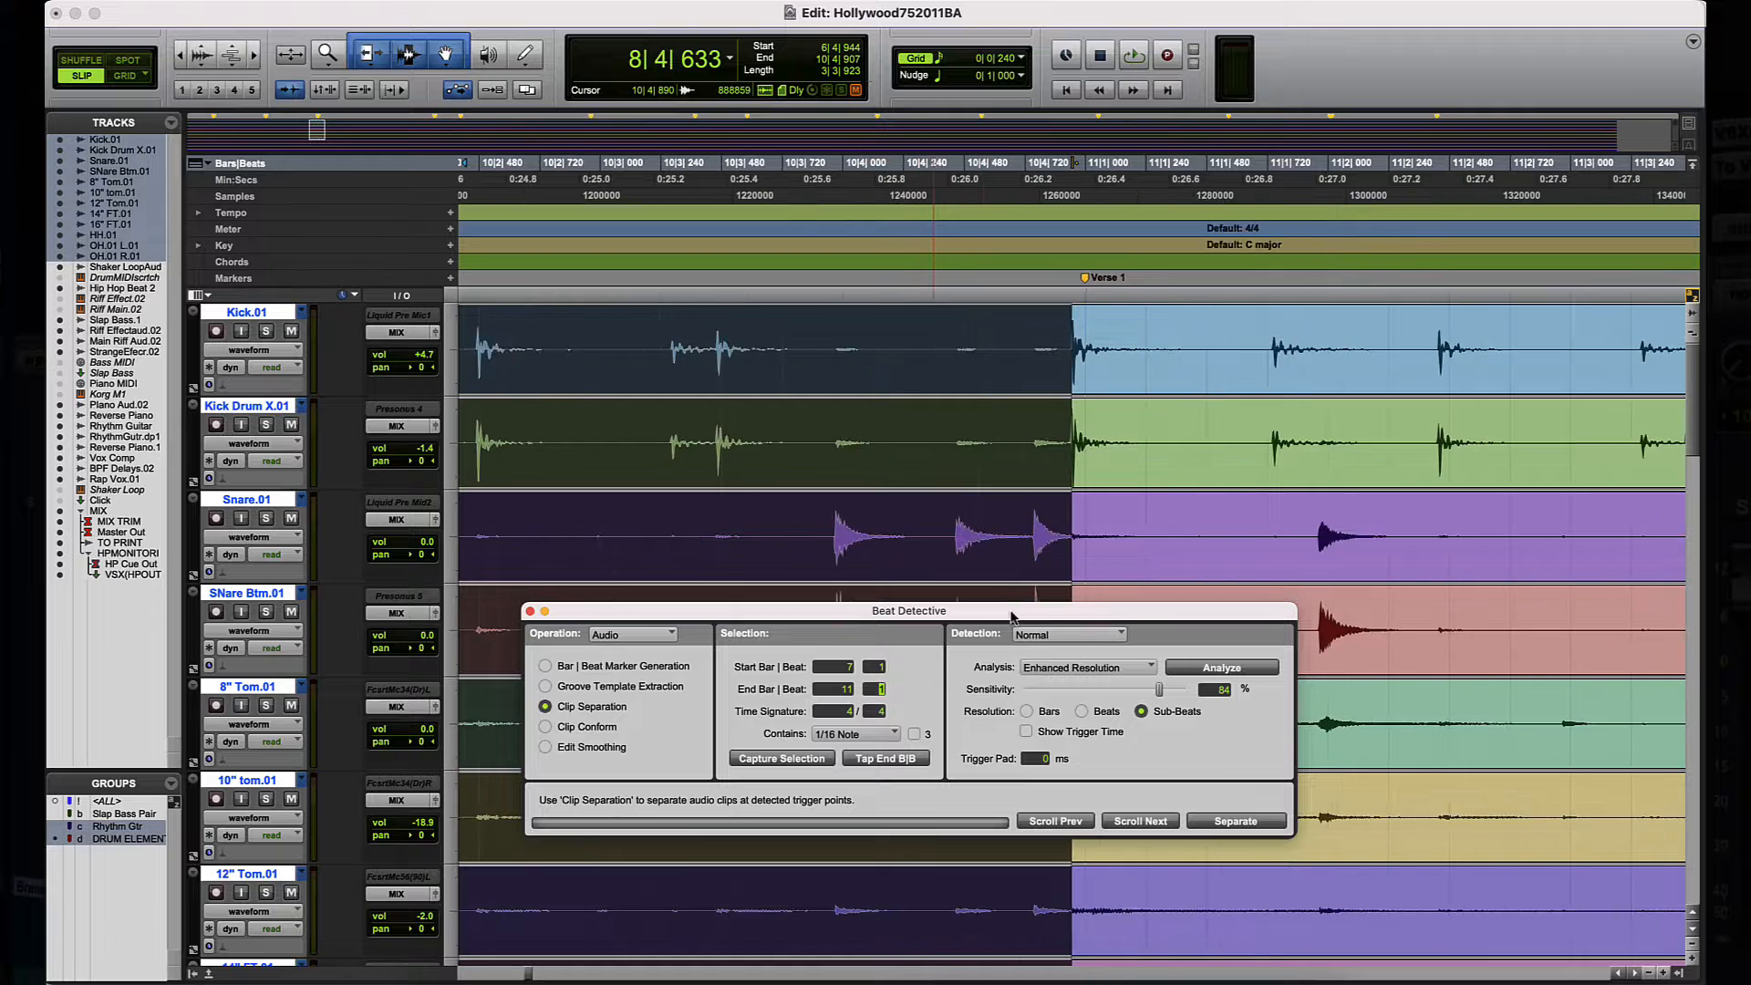
{"action": "key", "text": "r"}
{"action": "key", "text": "r"}
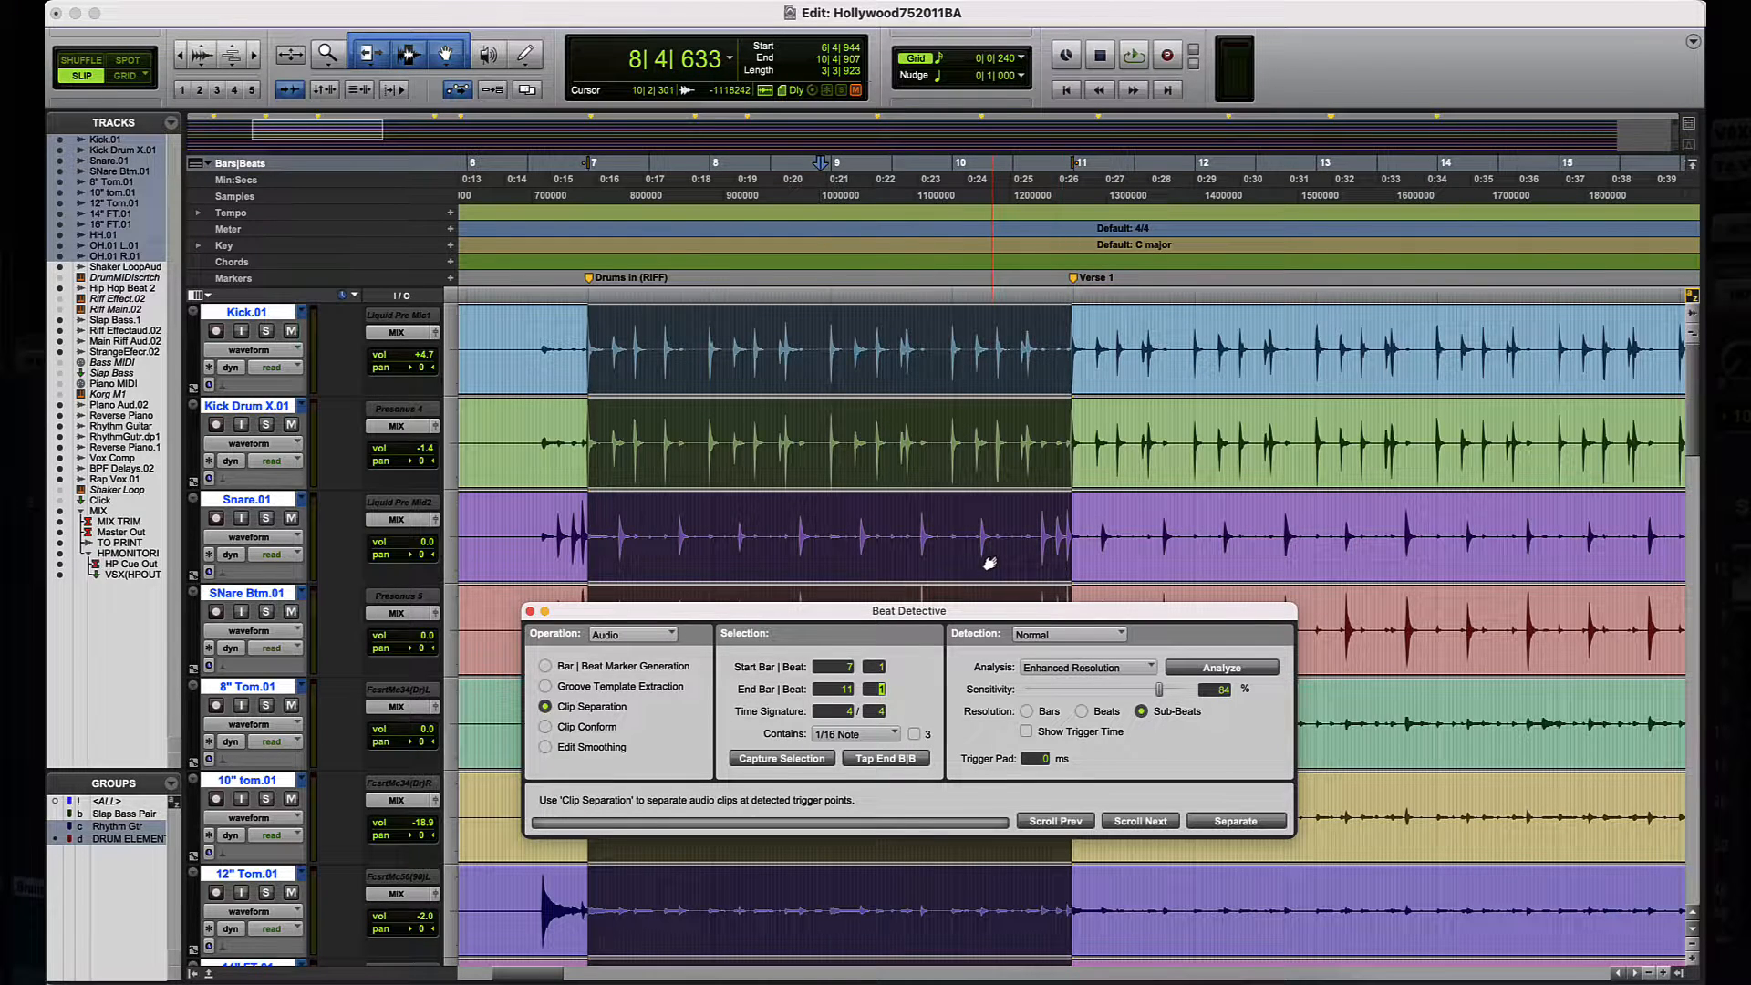
Step: Analyze the selected drum section from Drums in (RIFF) to Verse 1 with Beat Detective's Enhanced Resolution analysis
{"action": "key", "text": "t"}
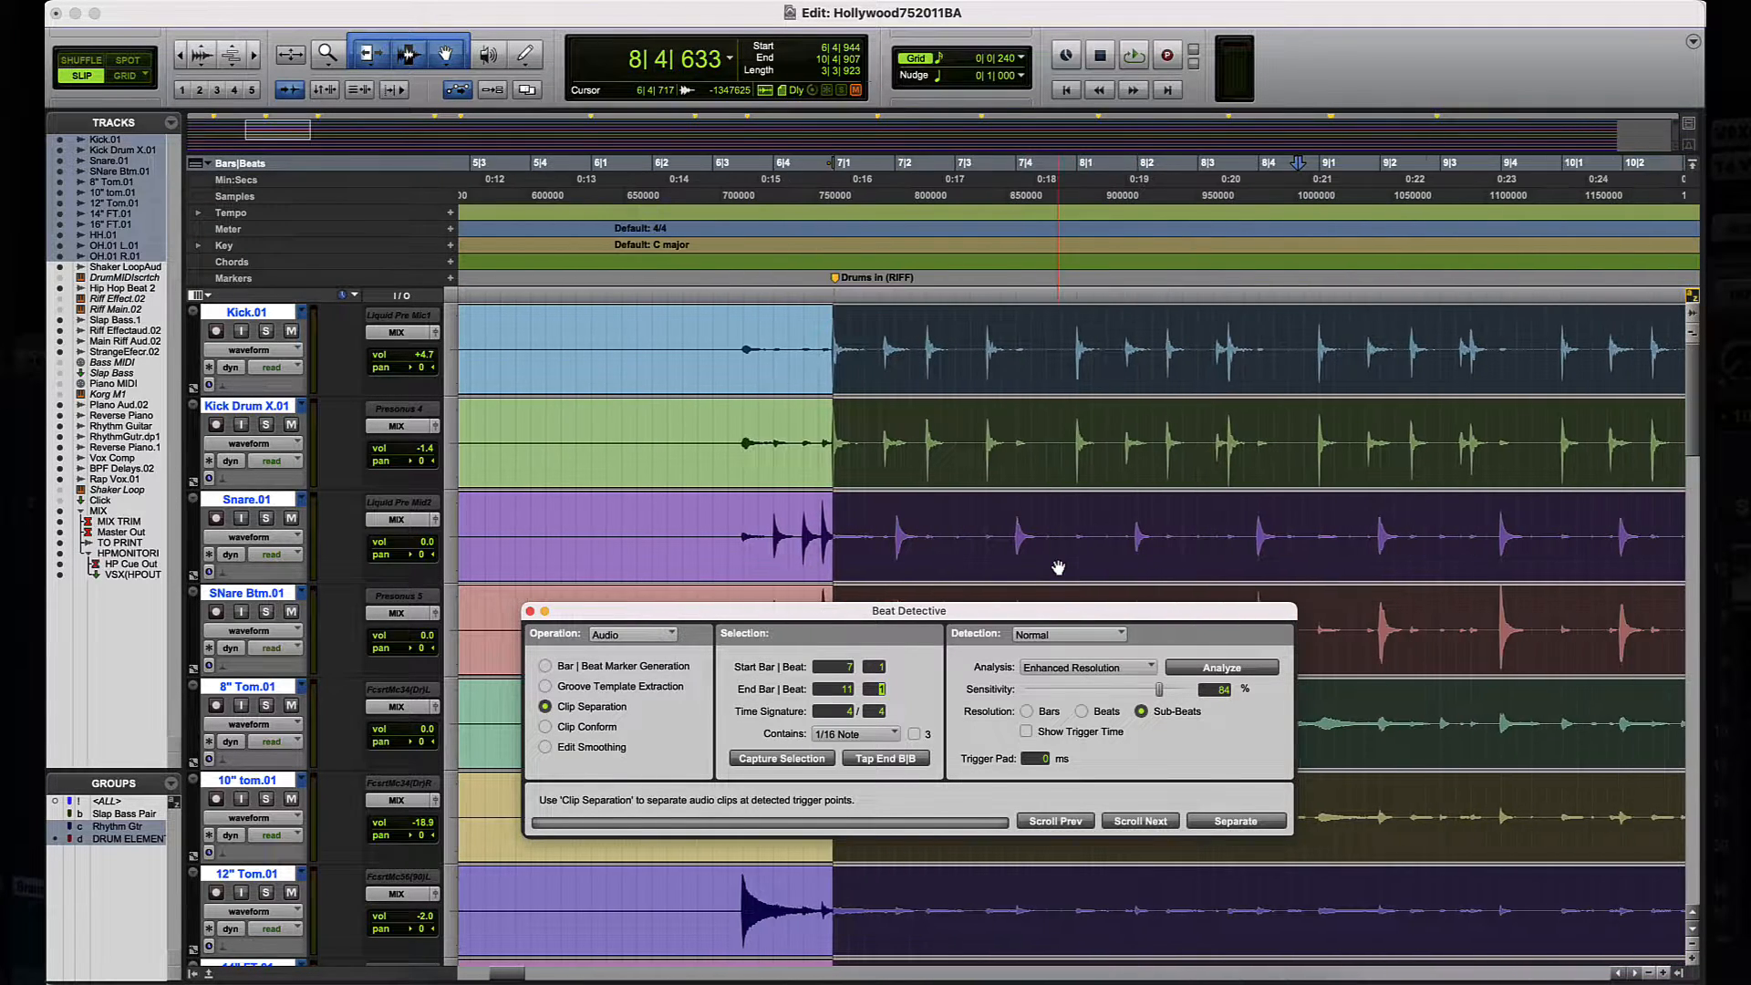
{"action": "scroll", "coordinate": [1056, 567], "scroll_direction": "right", "scroll_amount": 2}
{"action": "key", "text": "r"}
{"action": "key", "text": "t"}
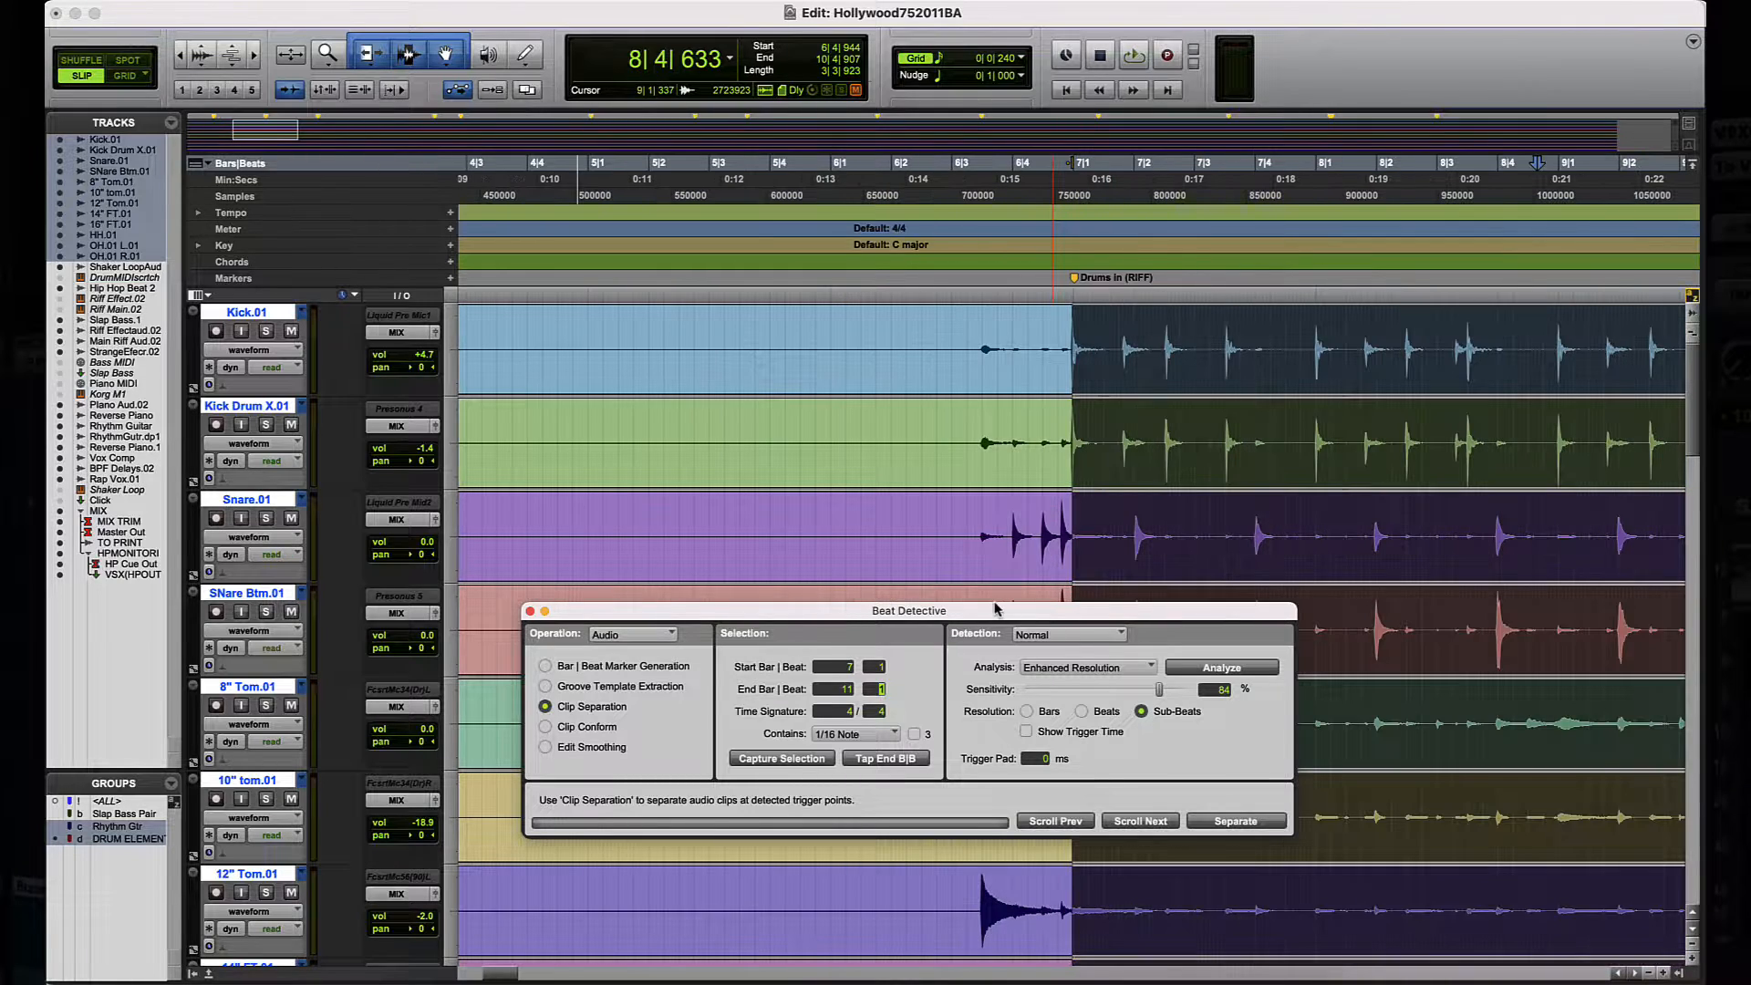
{"action": "left_click_drag", "start_coordinate": [1001, 613], "coordinate": [1170, 622]}
{"action": "scroll", "coordinate": [888, 584], "scroll_direction": "right", "scroll_amount": 6}
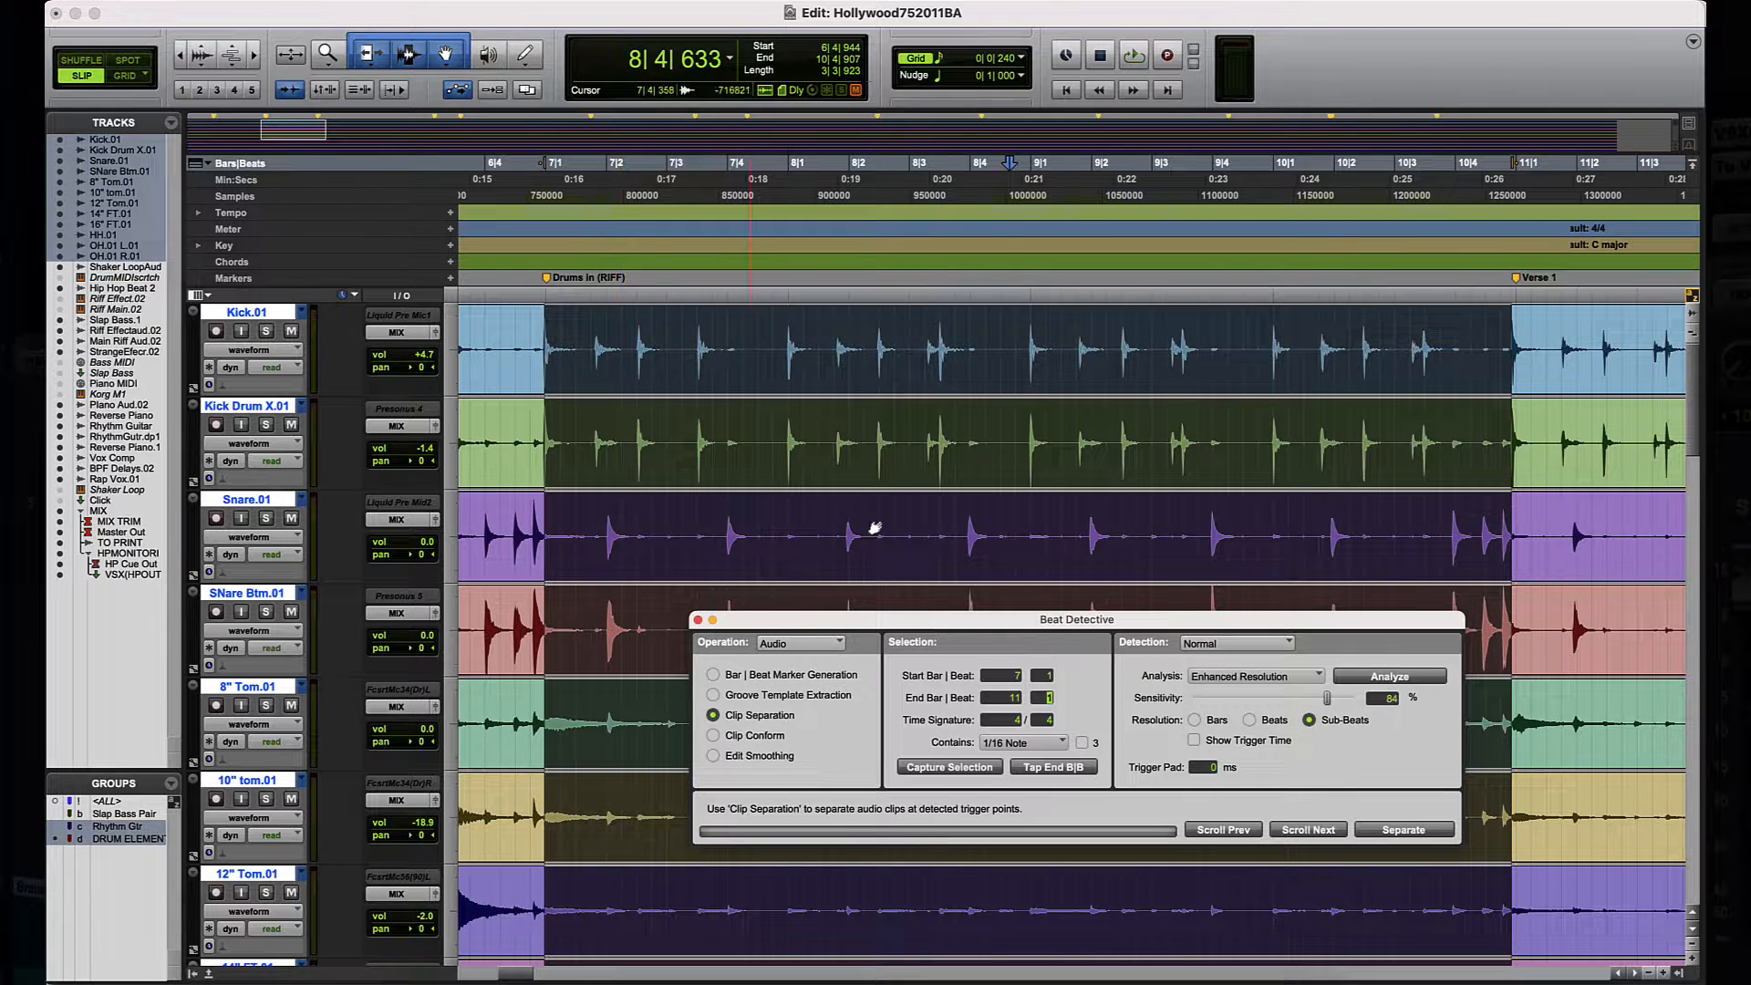
{"action": "left_click_drag", "start_coordinate": [1204, 622], "coordinate": [1196, 616]}
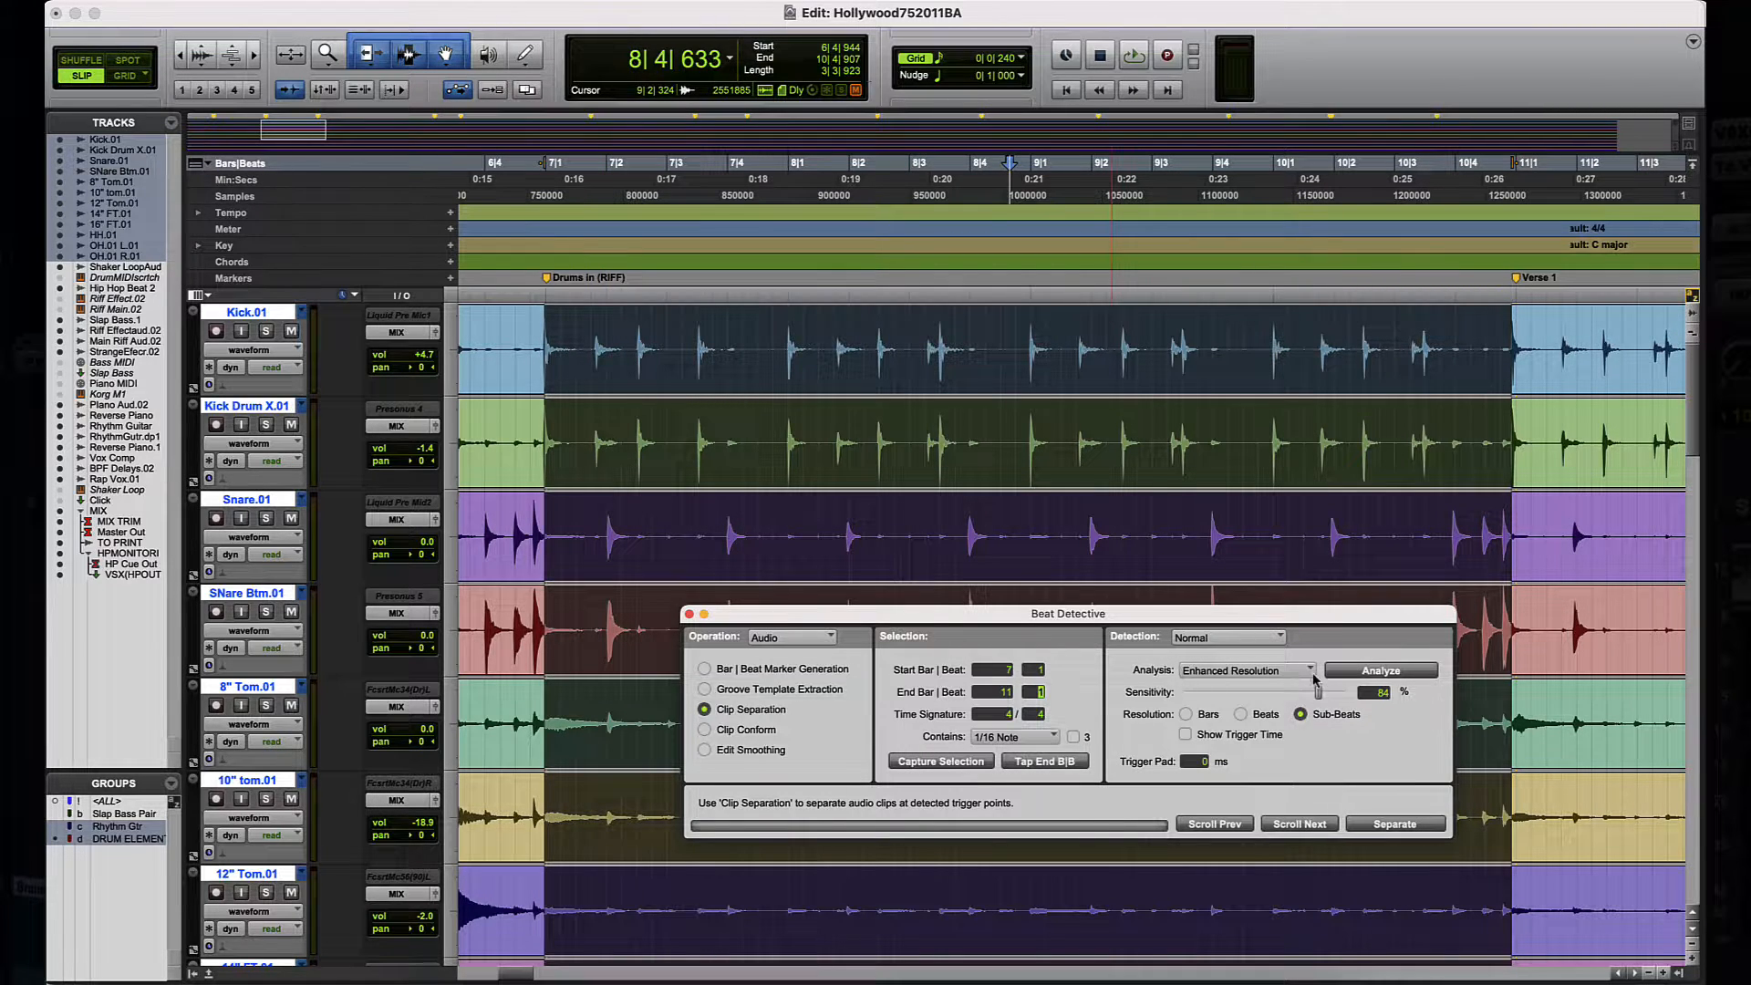
{"action": "left_click", "coordinate": [1351, 673]}
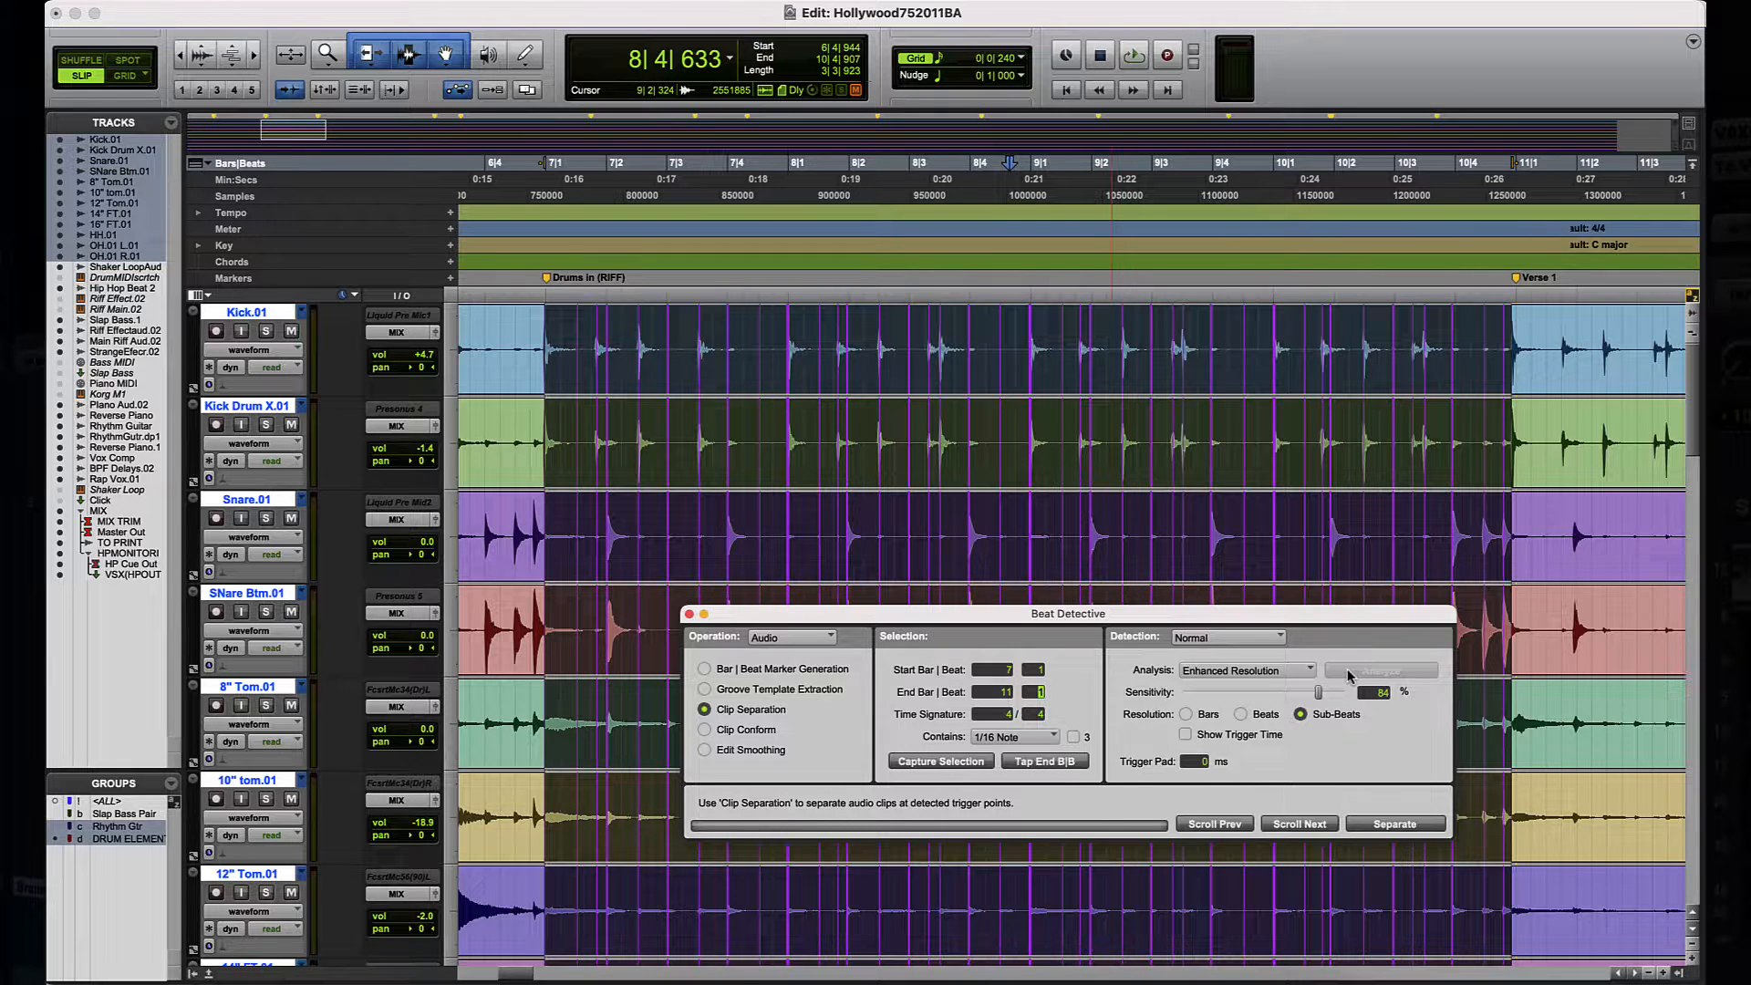
Step: Try Low Emphasis and High Emphasis as the Beat Detective analysis method
{"action": "left_click", "coordinate": [1288, 672]}
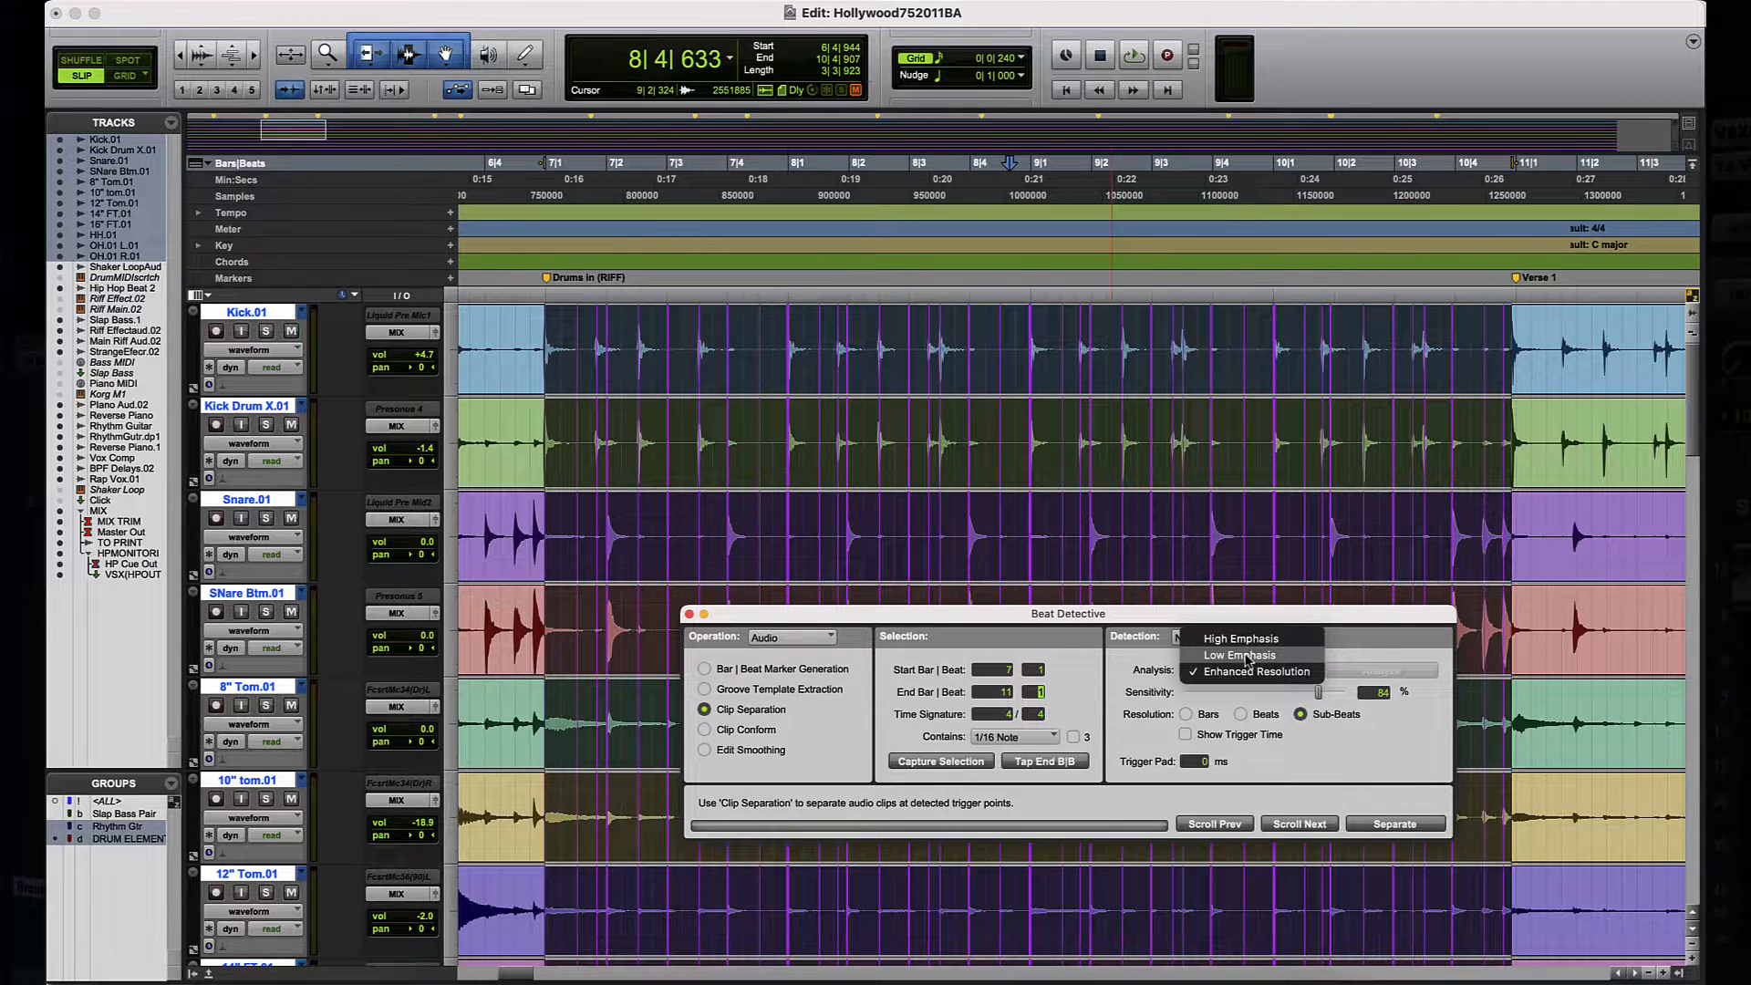
{"action": "left_click", "coordinate": [1247, 656]}
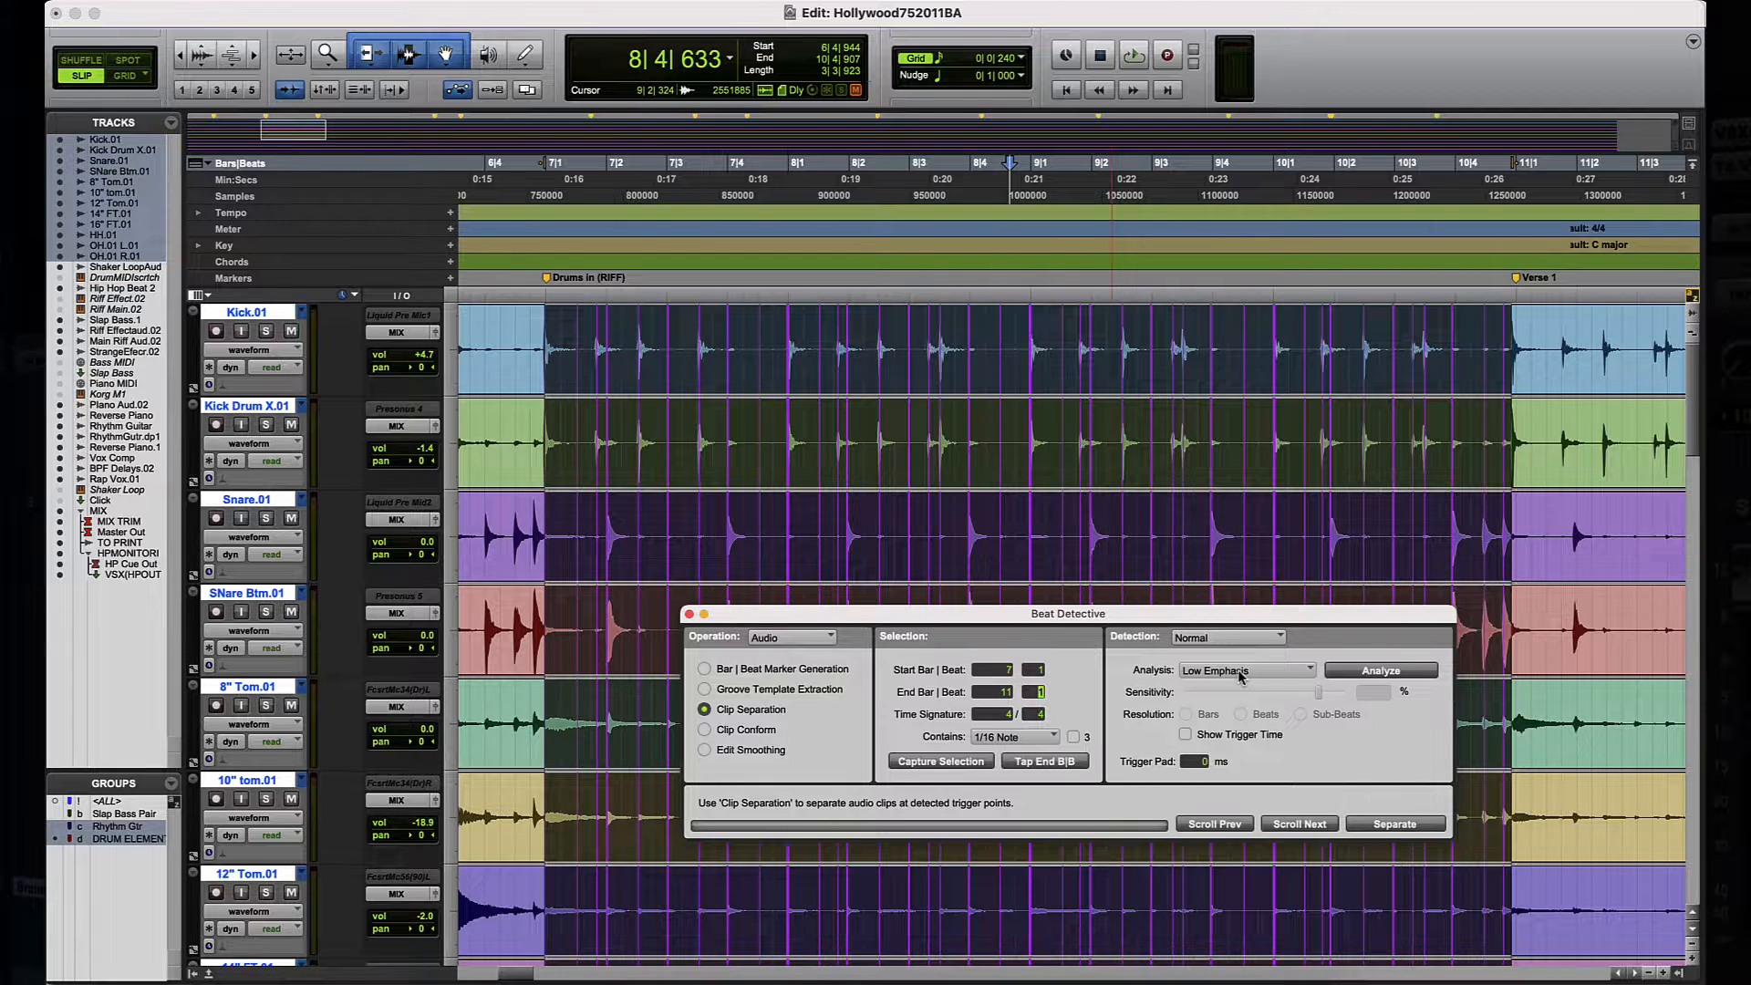
{"action": "left_click", "coordinate": [1241, 675]}
{"action": "left_click", "coordinate": [1237, 655]}
{"action": "left_click", "coordinate": [1234, 673]}
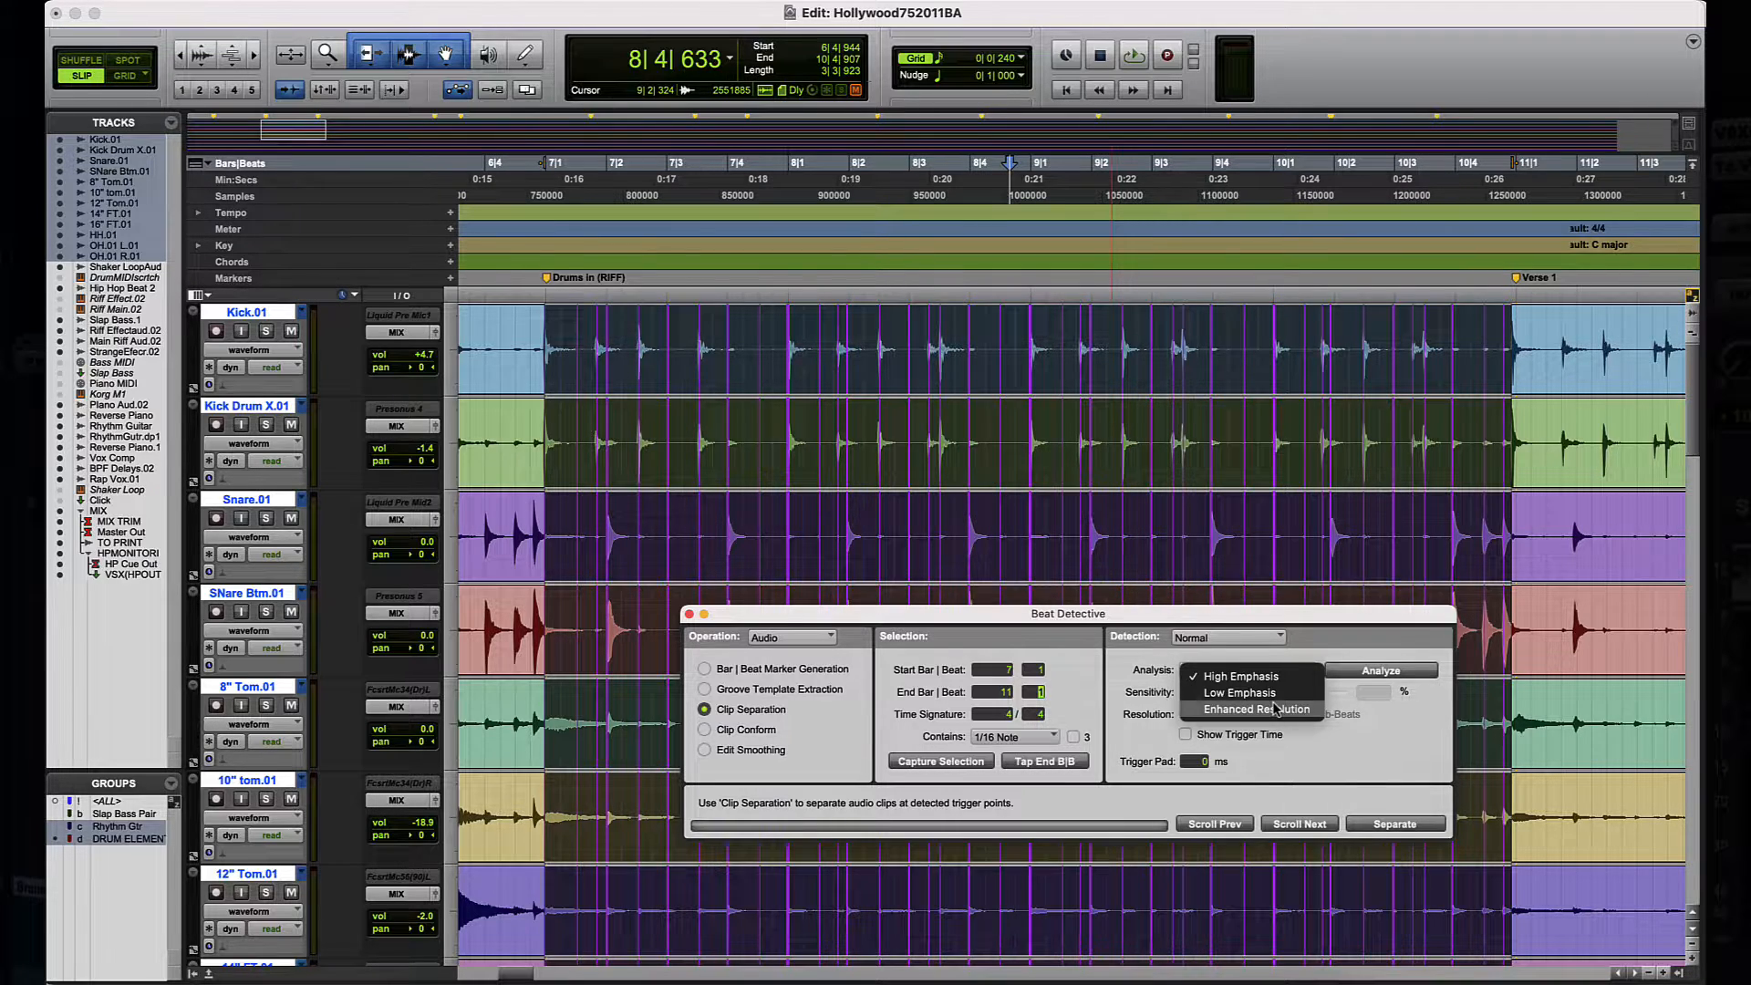
{"action": "left_click", "coordinate": [1307, 621]}
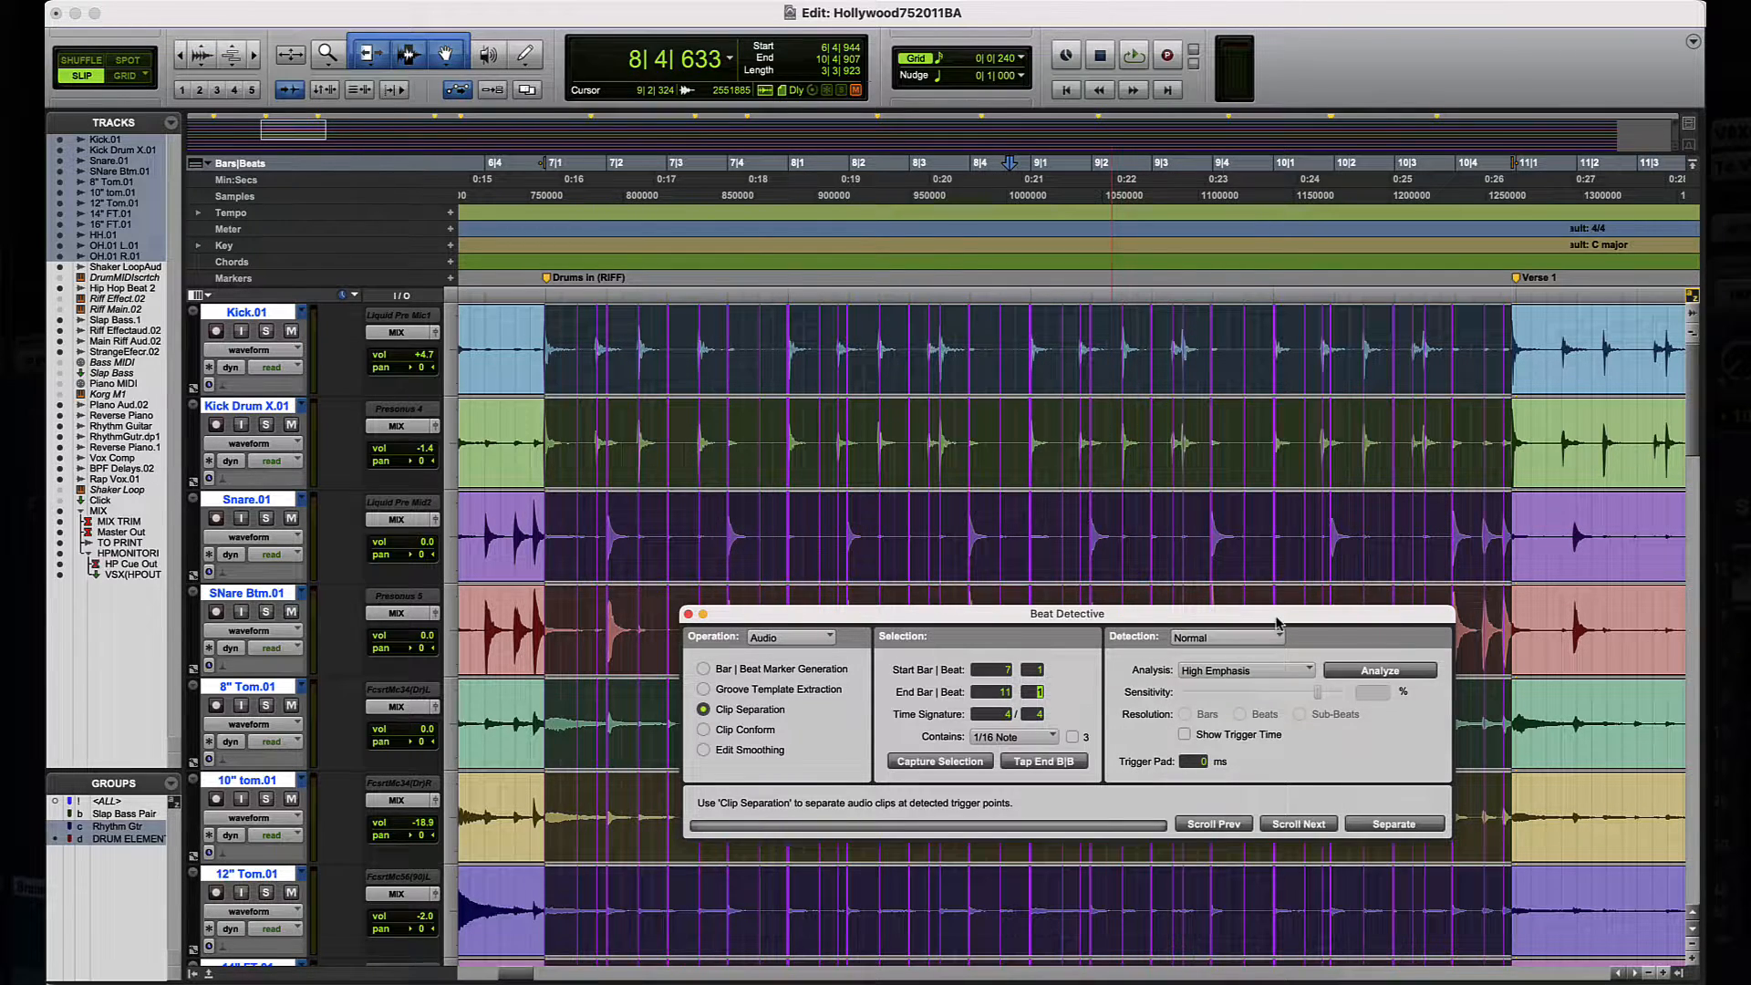
Step: Enlarge the drum waveforms vertically to inspect the hits against the detected beat triggers
{"action": "left_click_drag", "start_coordinate": [1275, 618], "coordinate": [1221, 645]}
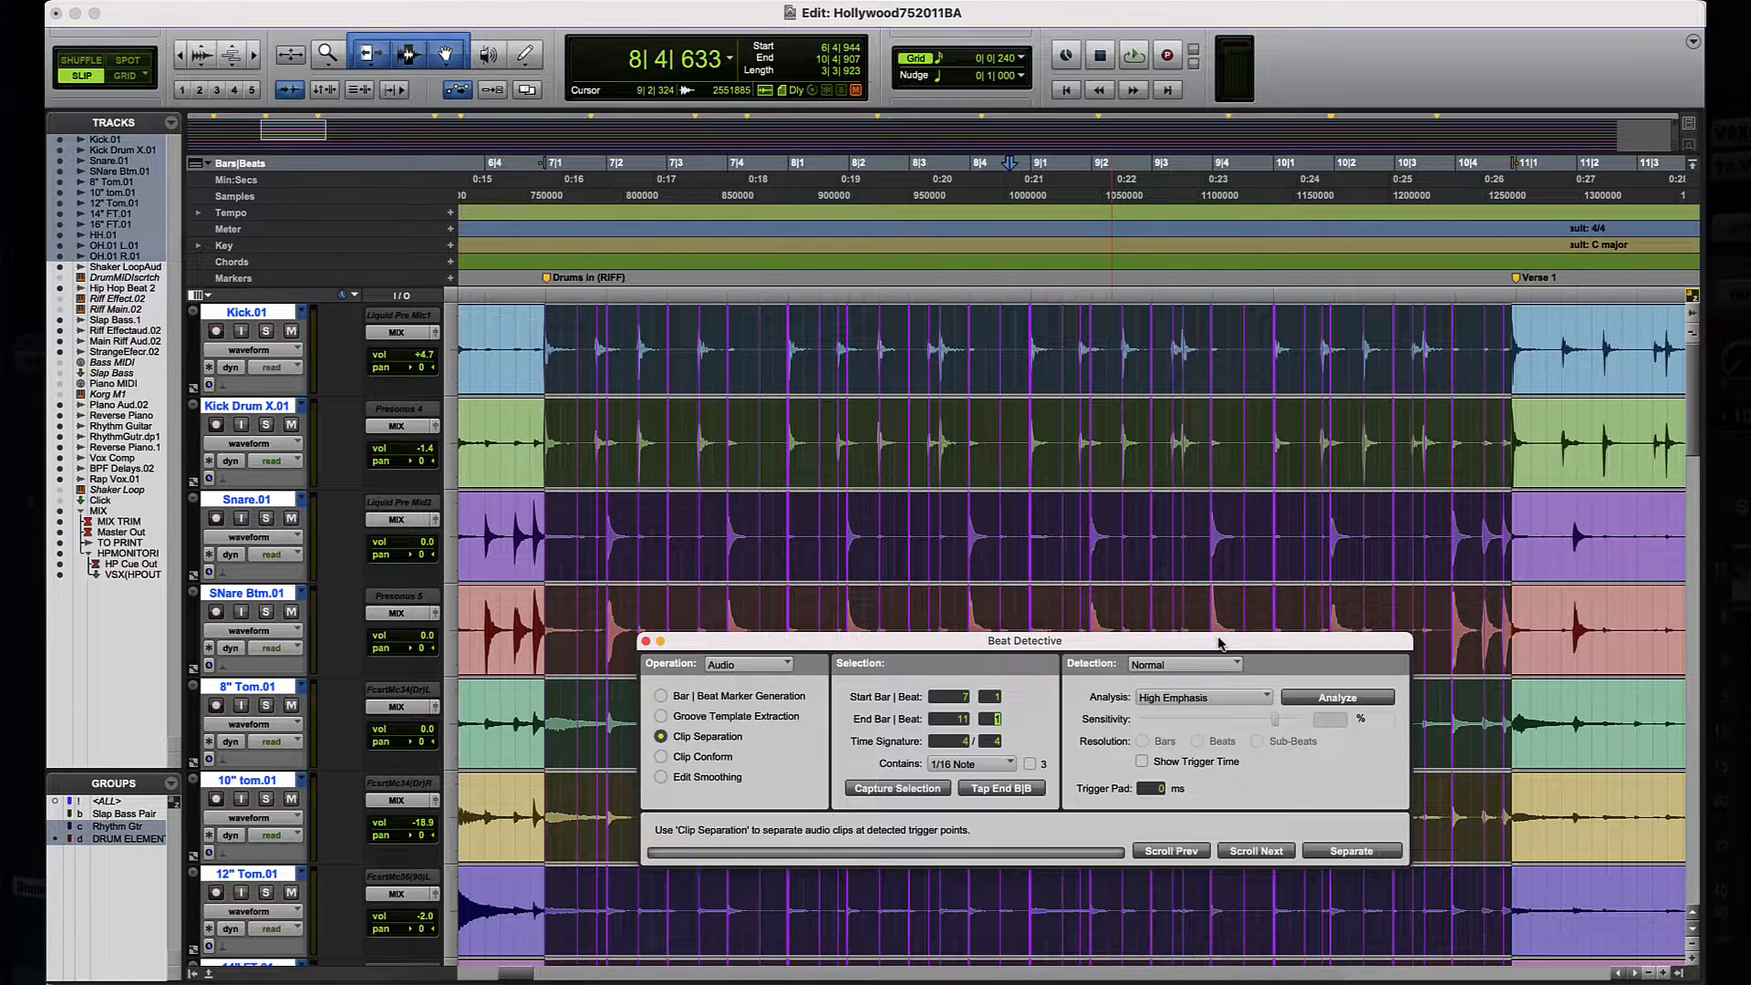
{"action": "key", "text": "super+alt+bracketright"}
{"action": "key", "text": "super+alt+bracketright"}
{"action": "key", "text": "super+alt+bracketright"}
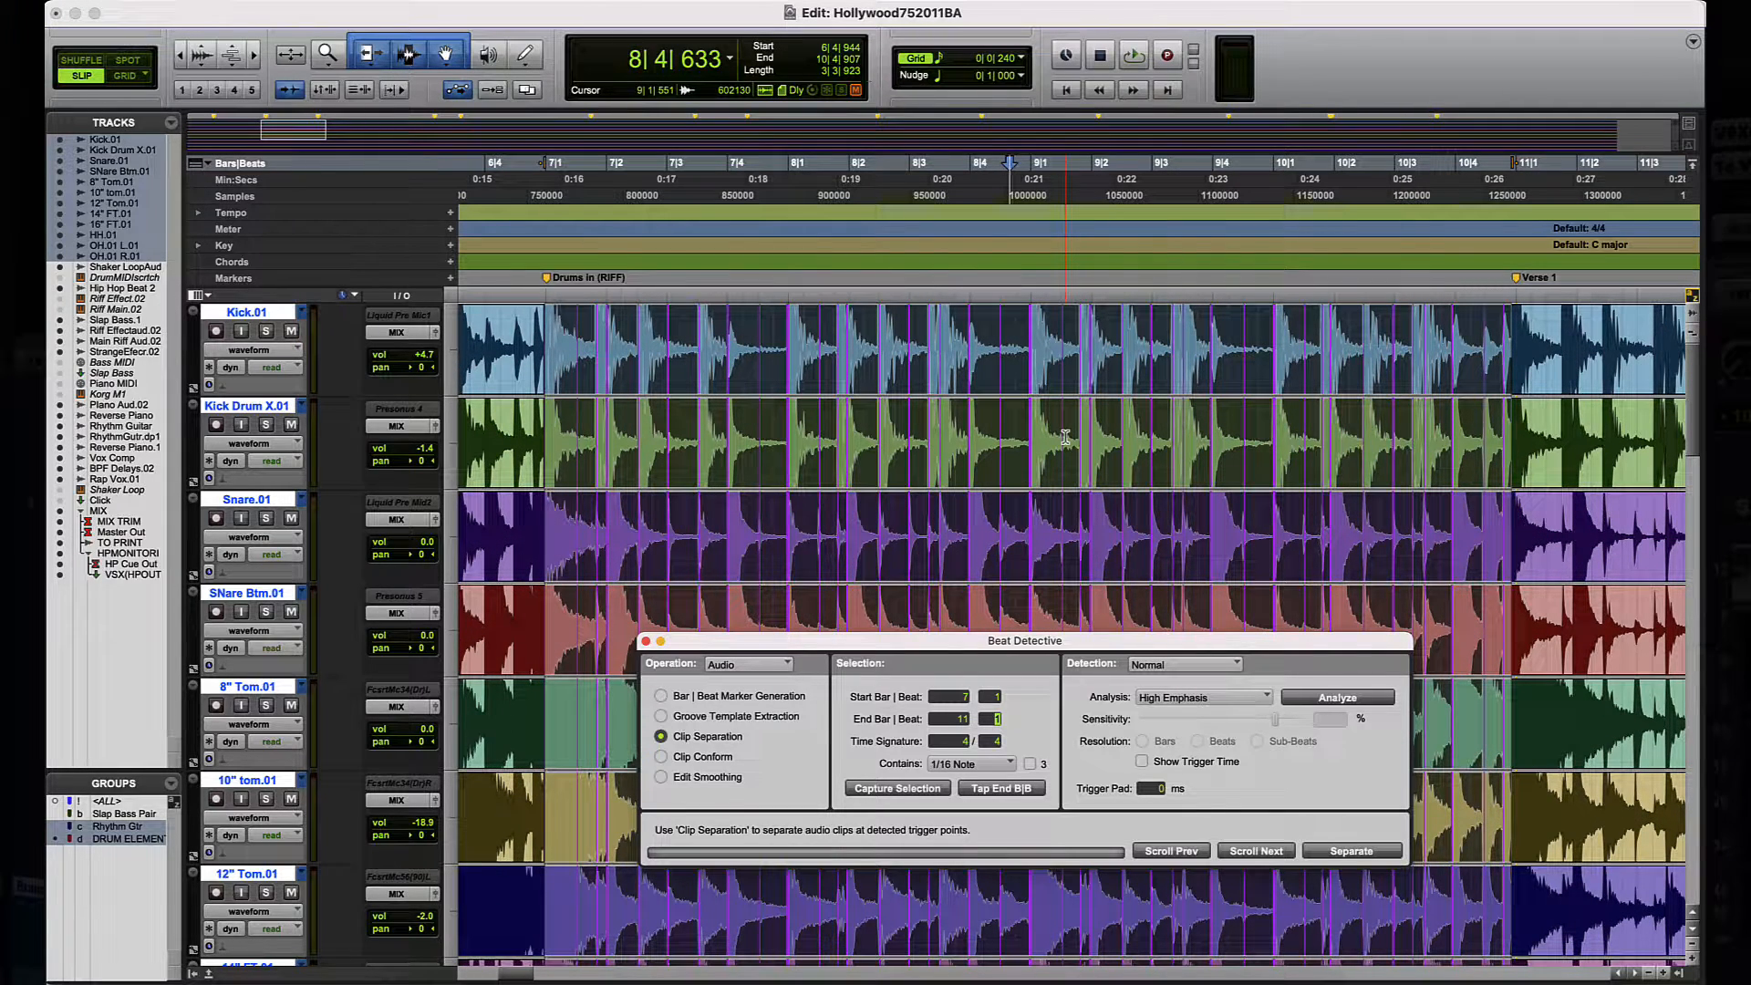
{"action": "key", "text": "super+alt+bracketleft"}
{"action": "key", "text": "super+alt+bracketleft"}
{"action": "key", "text": "super+alt+bracketleft"}
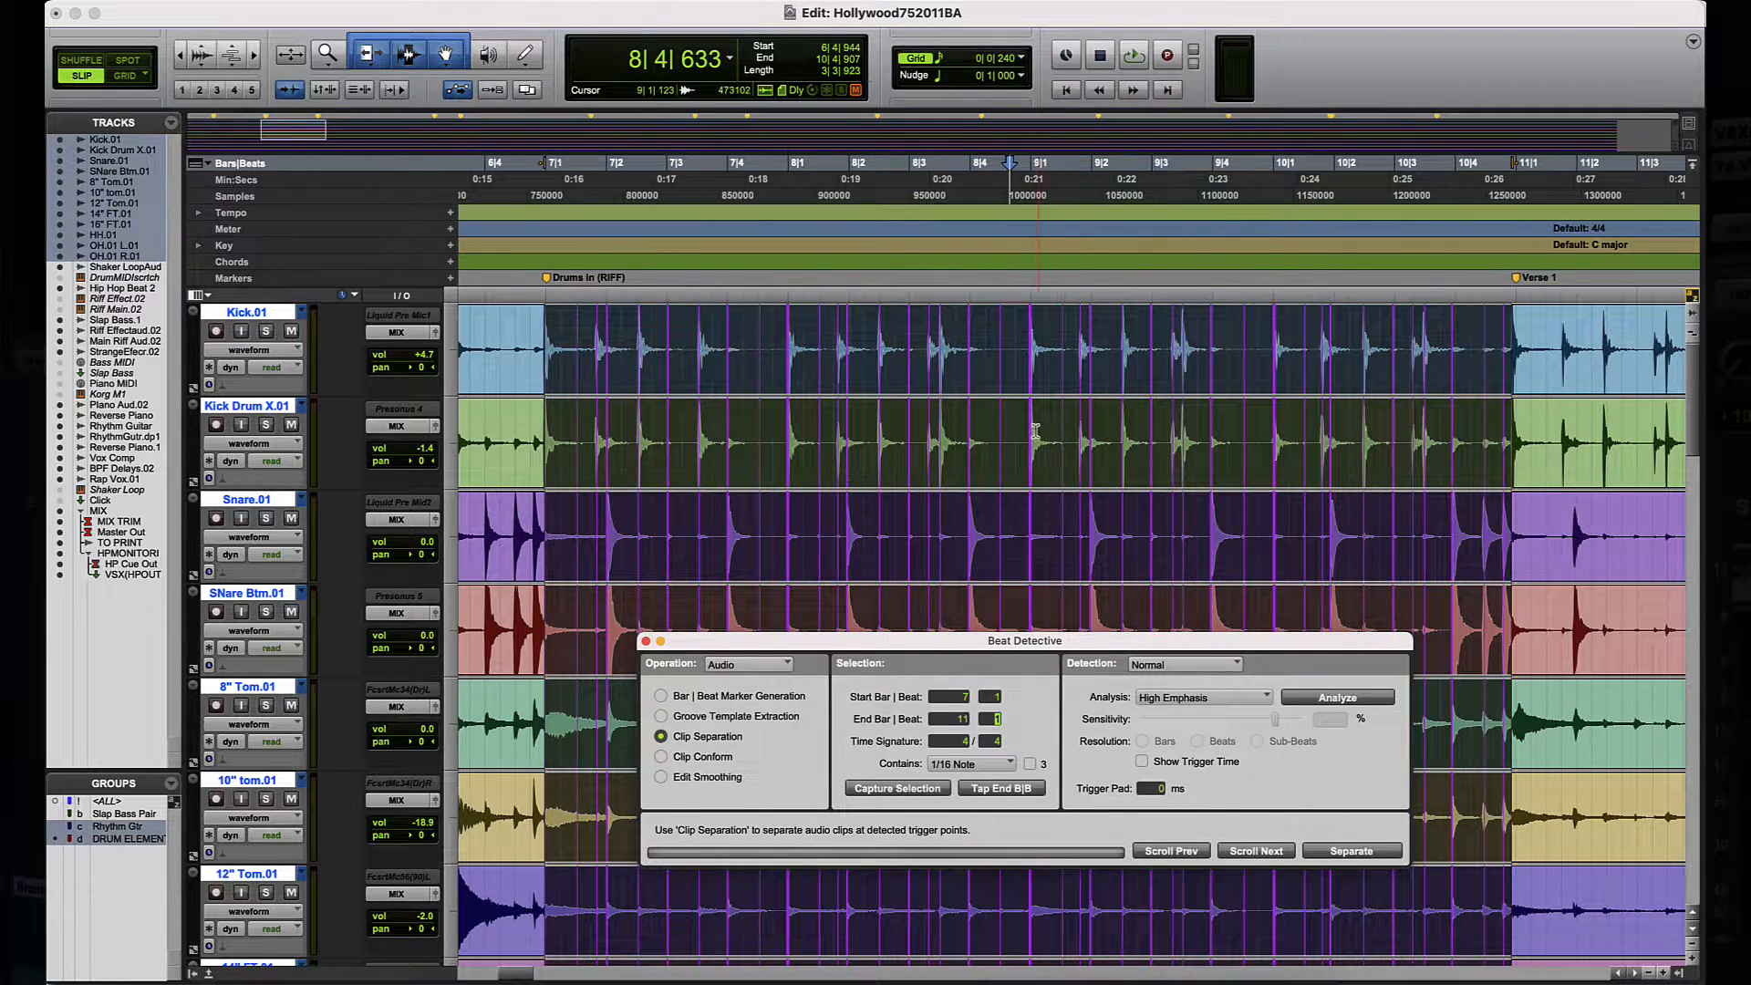
{"action": "key", "text": "super+bracketright"}
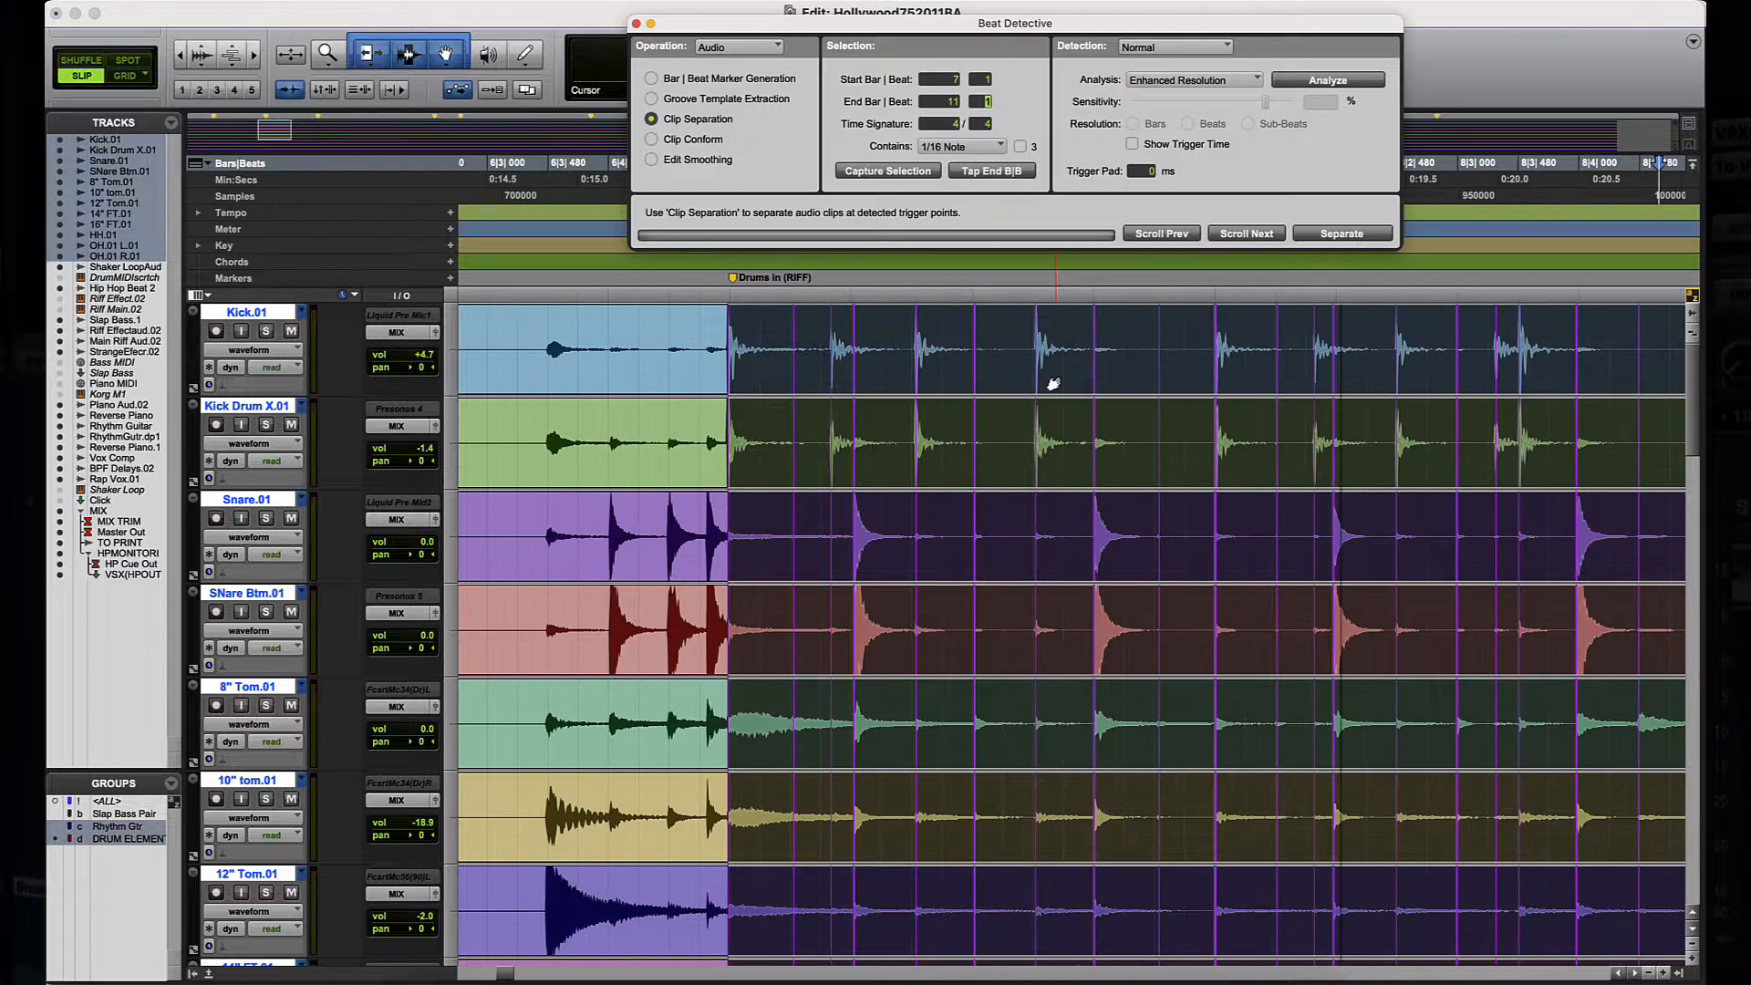
Step: Examine how the beat triggers line up with the hits on all drum tracks after the Drums in (RIFF) marker
{"action": "scroll", "coordinate": [1053, 384], "scroll_direction": "right", "scroll_amount": 3}
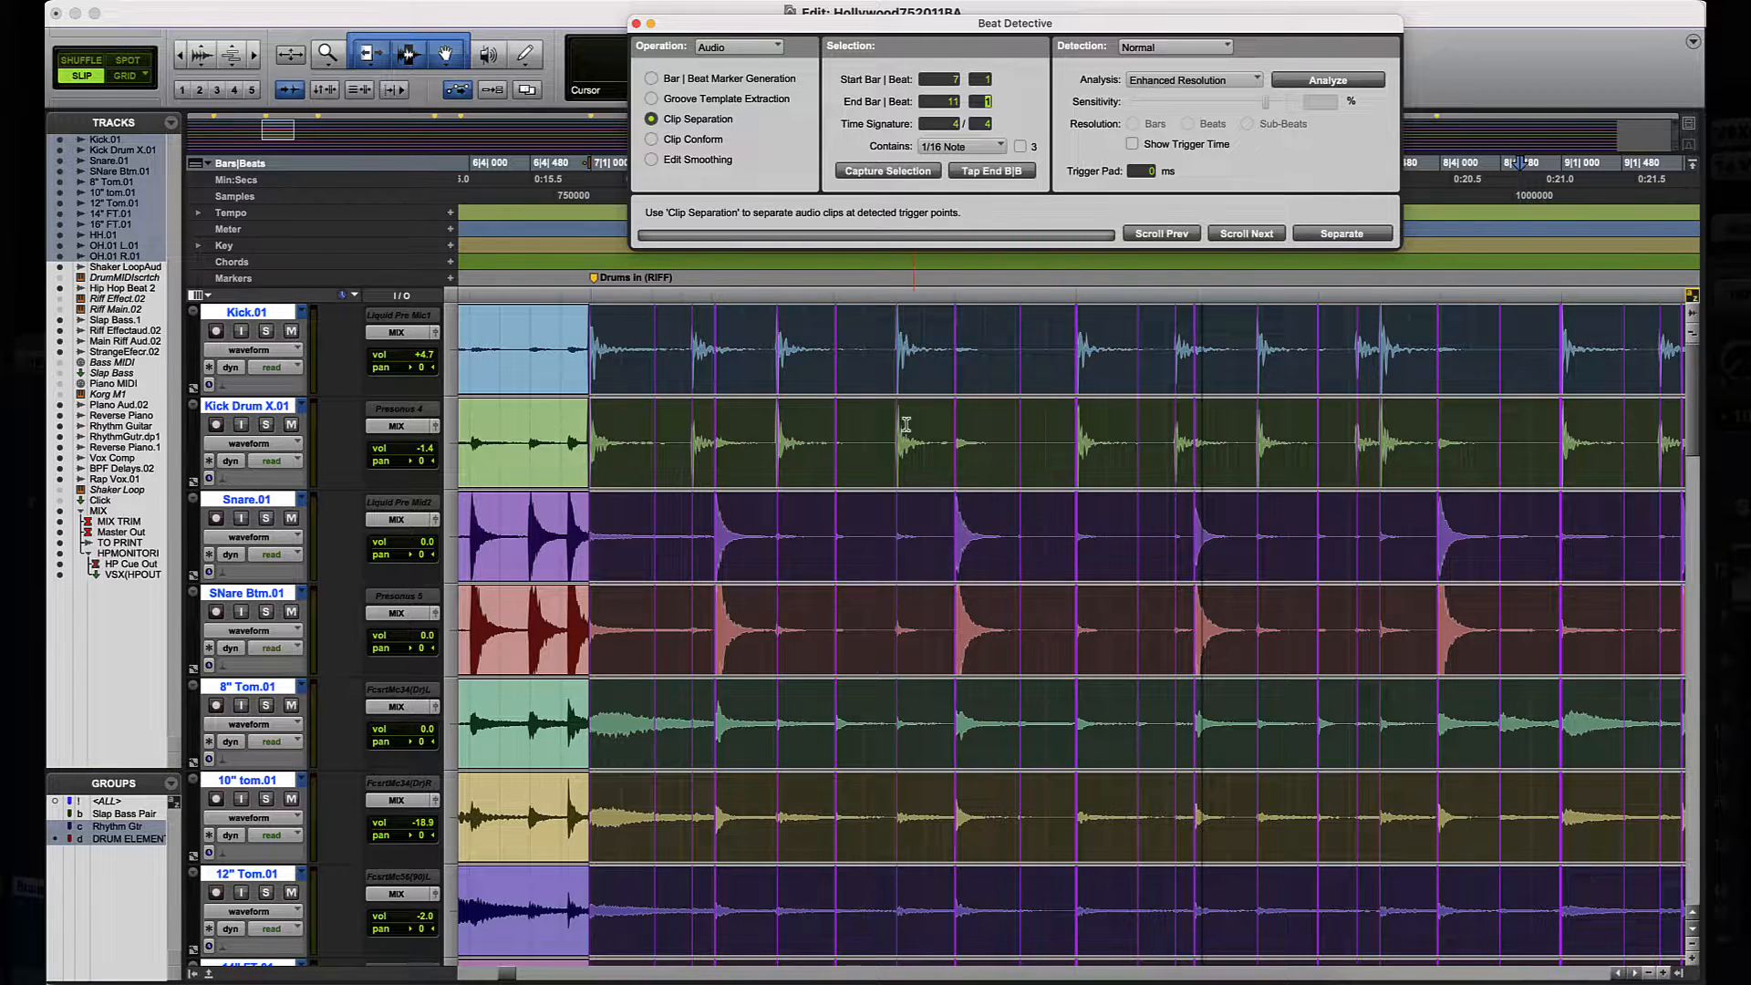
{"action": "scroll", "coordinate": [872, 421], "scroll_direction": "down", "scroll_amount": 5}
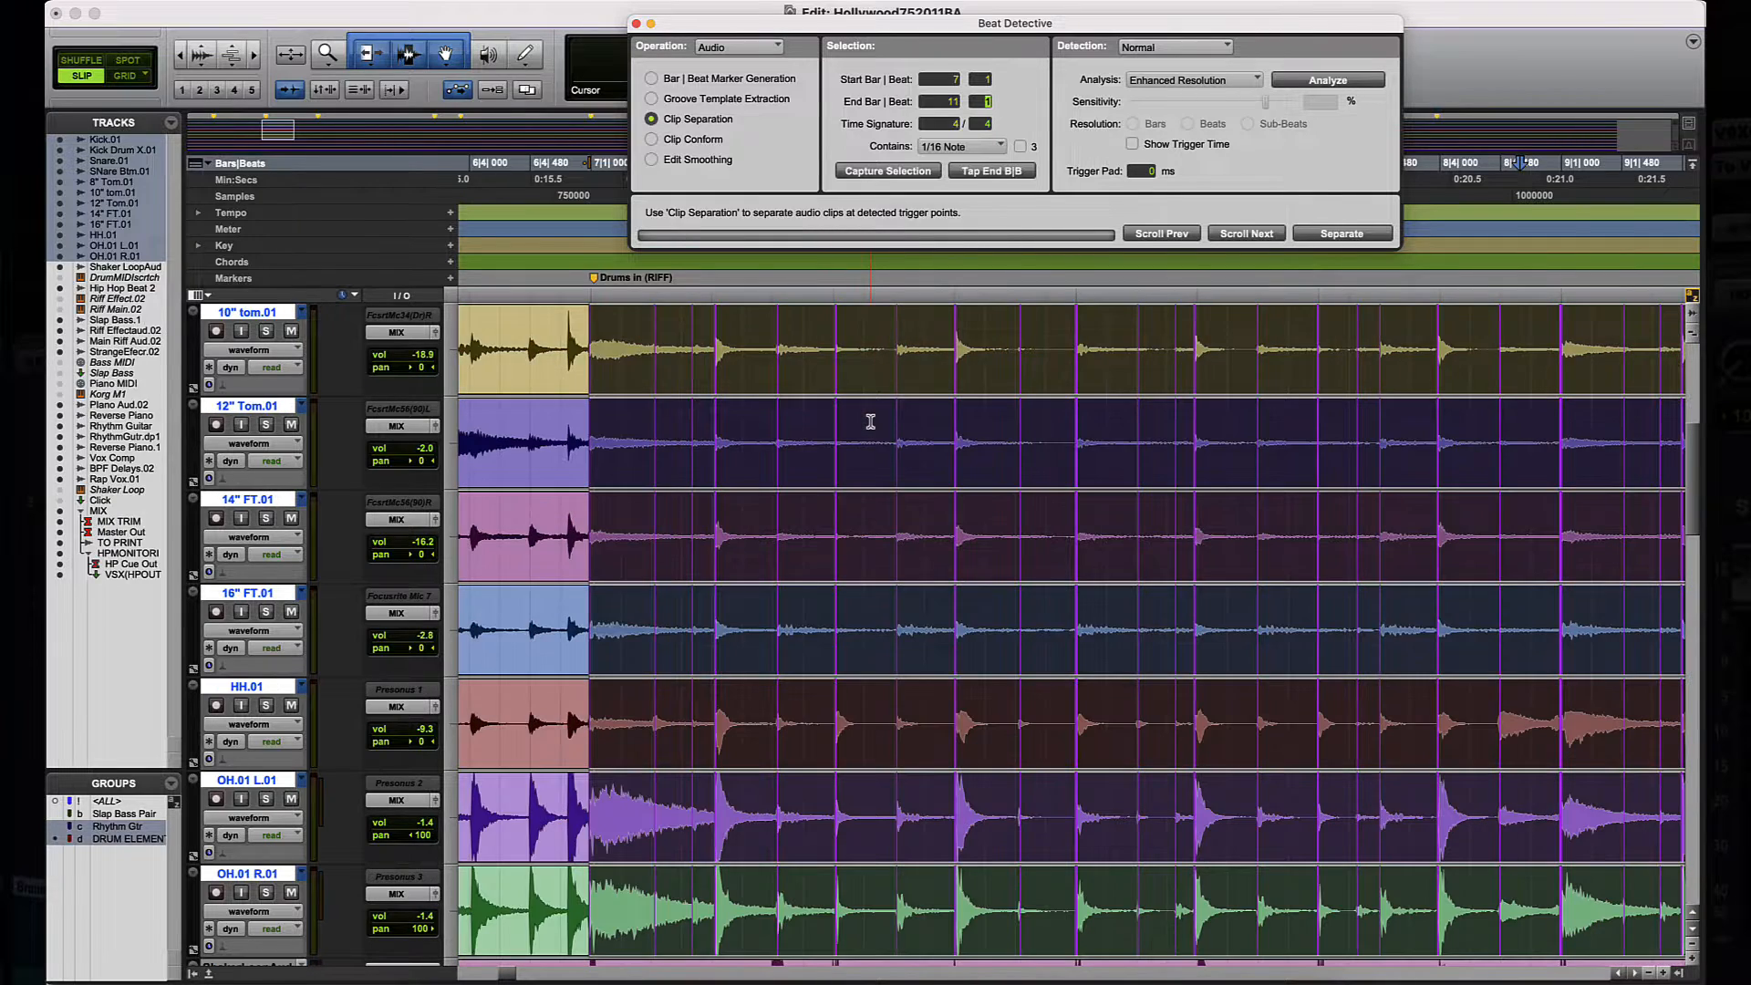
{"action": "scroll", "coordinate": [871, 421], "scroll_direction": "down", "scroll_amount": 1}
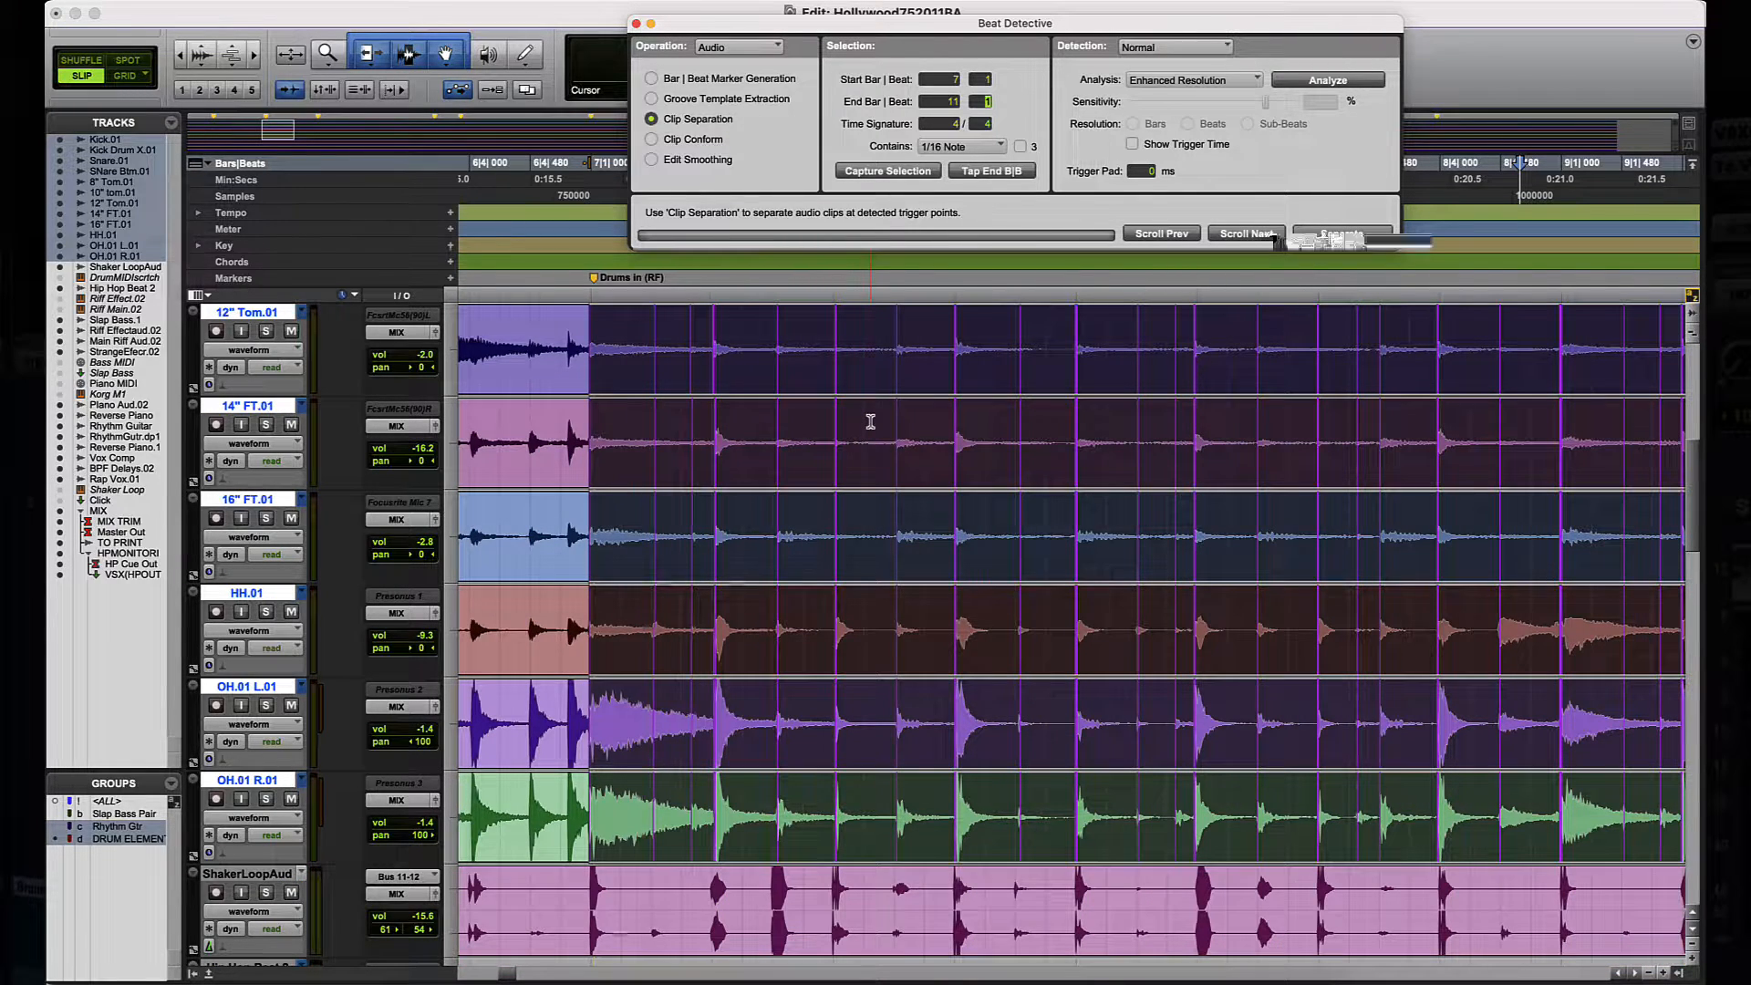
{"action": "scroll", "coordinate": [871, 421], "scroll_direction": "up", "scroll_amount": 1}
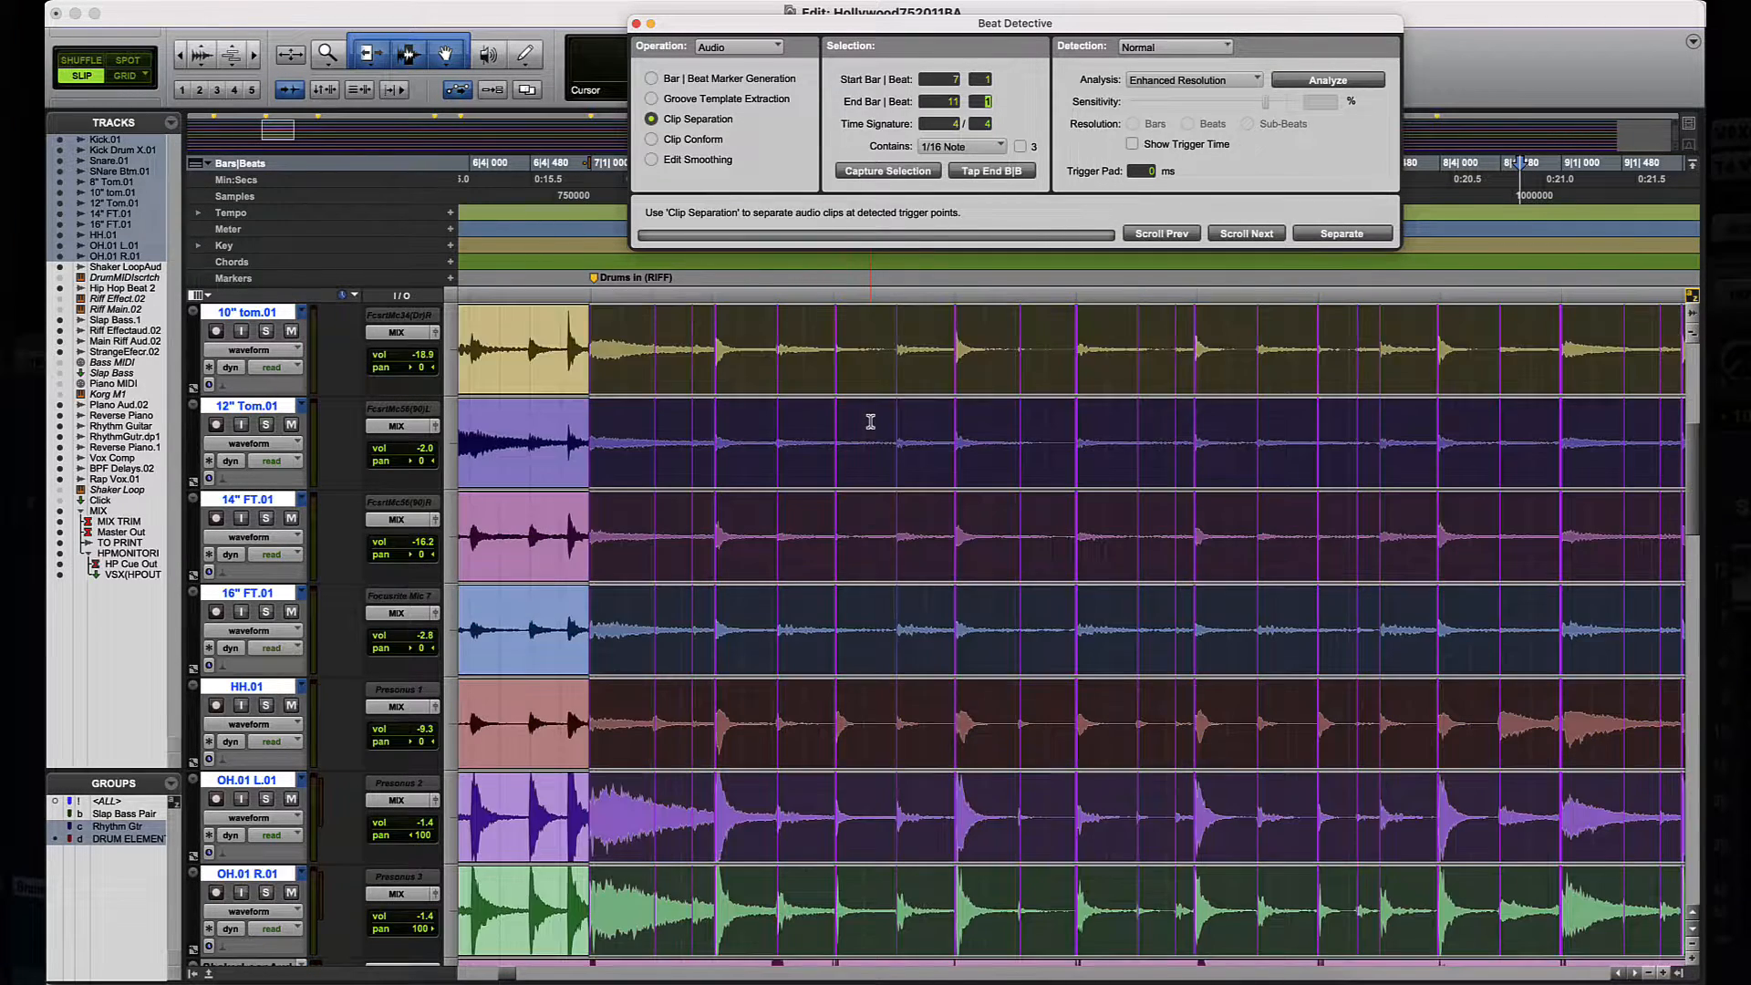
{"action": "scroll", "coordinate": [871, 421], "scroll_direction": "up", "scroll_amount": 4}
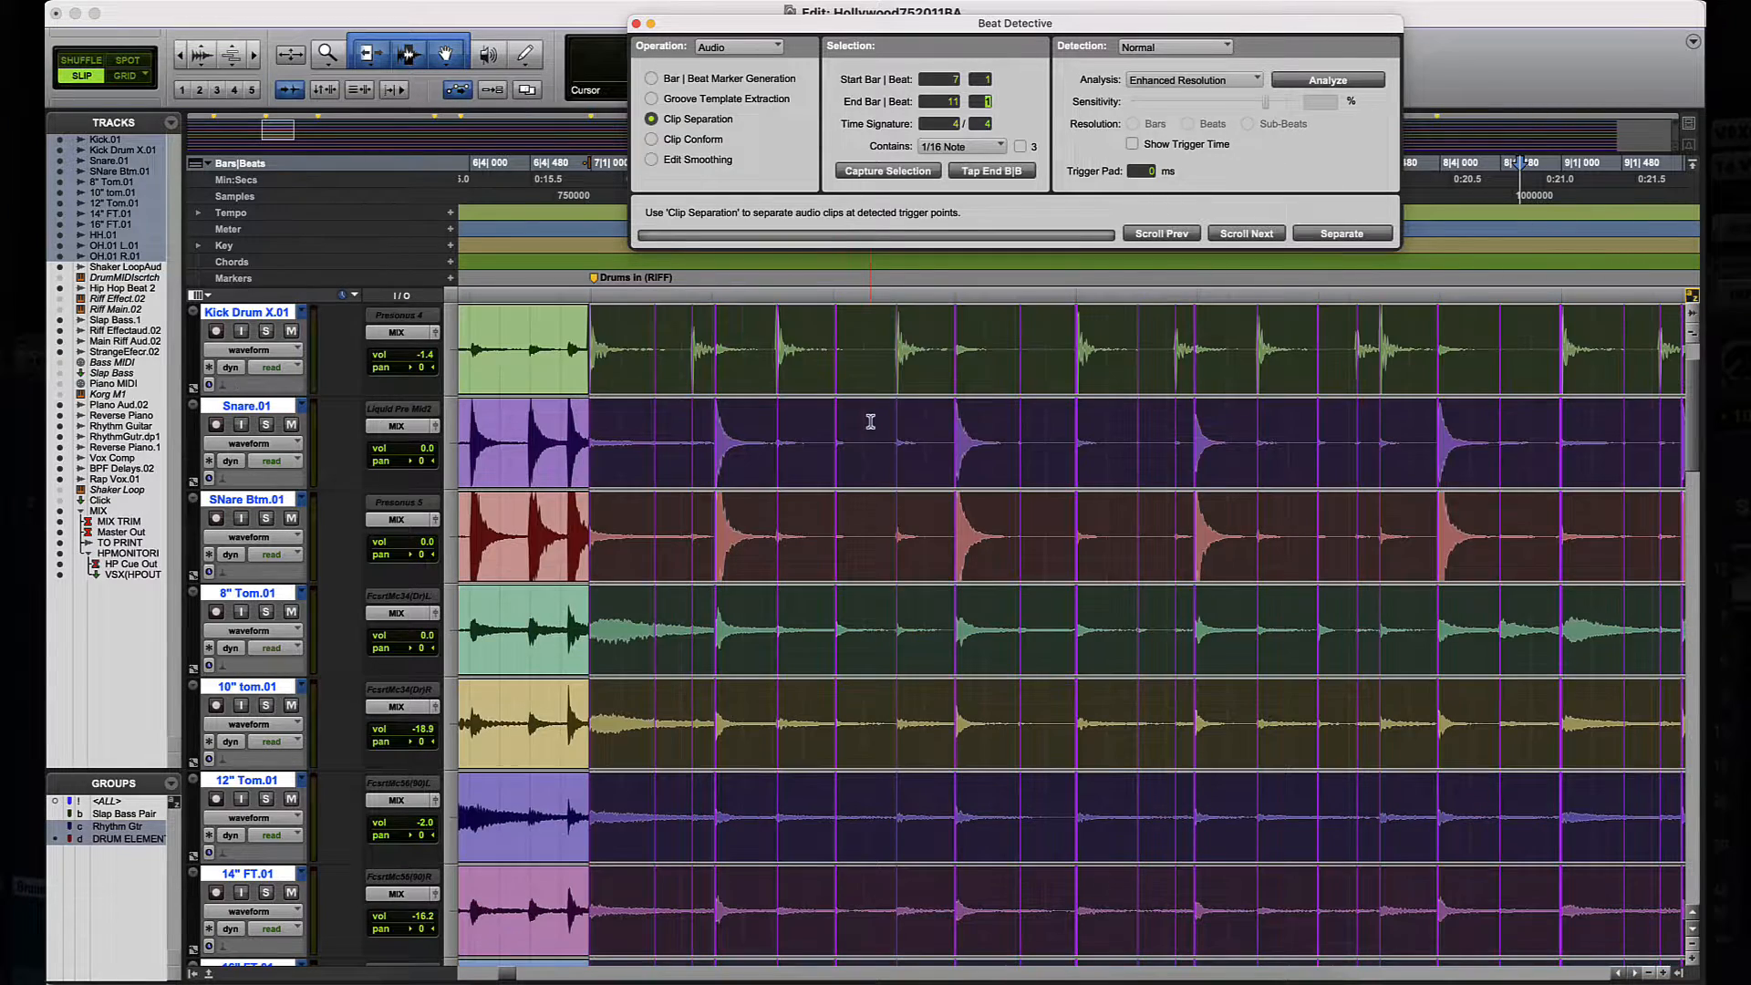
{"action": "scroll", "coordinate": [871, 421], "scroll_direction": "up", "scroll_amount": 1}
{"action": "scroll", "coordinate": [871, 422], "scroll_direction": "down", "scroll_amount": 5}
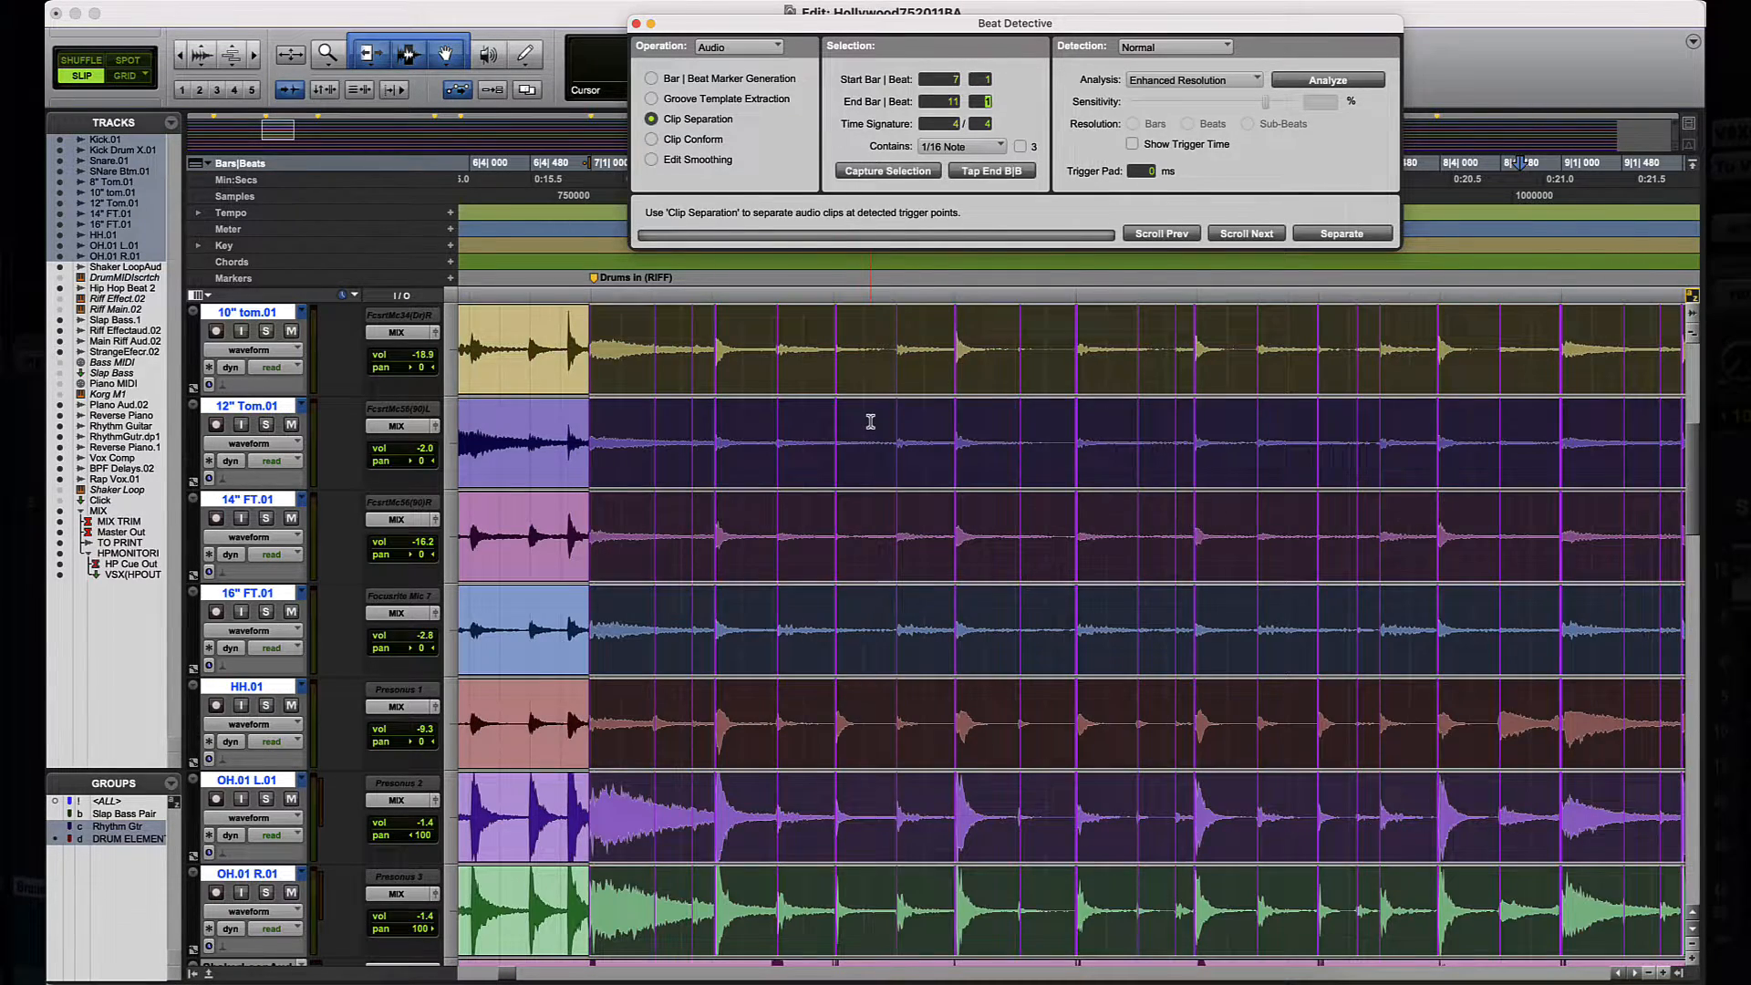
{"action": "scroll", "coordinate": [871, 421], "scroll_direction": "up", "scroll_amount": 5}
{"action": "scroll", "coordinate": [871, 421], "scroll_direction": "right", "scroll_amount": 1}
{"action": "scroll", "coordinate": [767, 417], "scroll_direction": "down", "scroll_amount": 1}
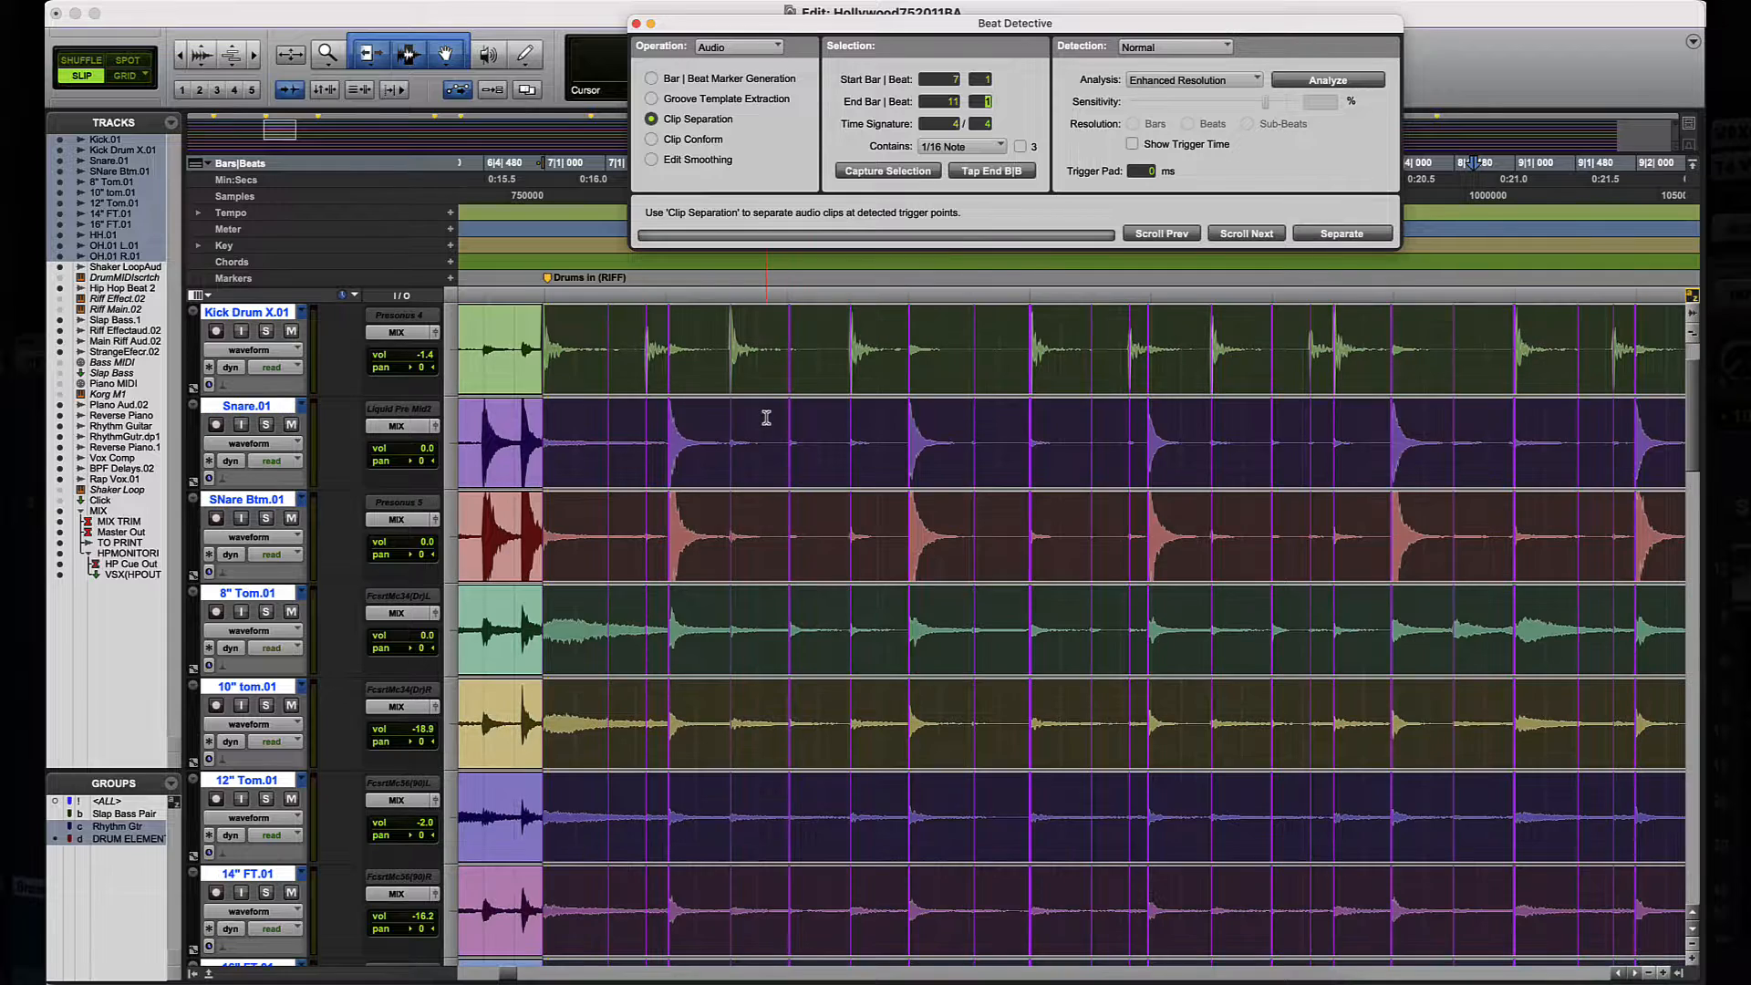
{"action": "scroll", "coordinate": [768, 418], "scroll_direction": "down", "scroll_amount": 4}
{"action": "scroll", "coordinate": [767, 418], "scroll_direction": "left", "scroll_amount": 1}
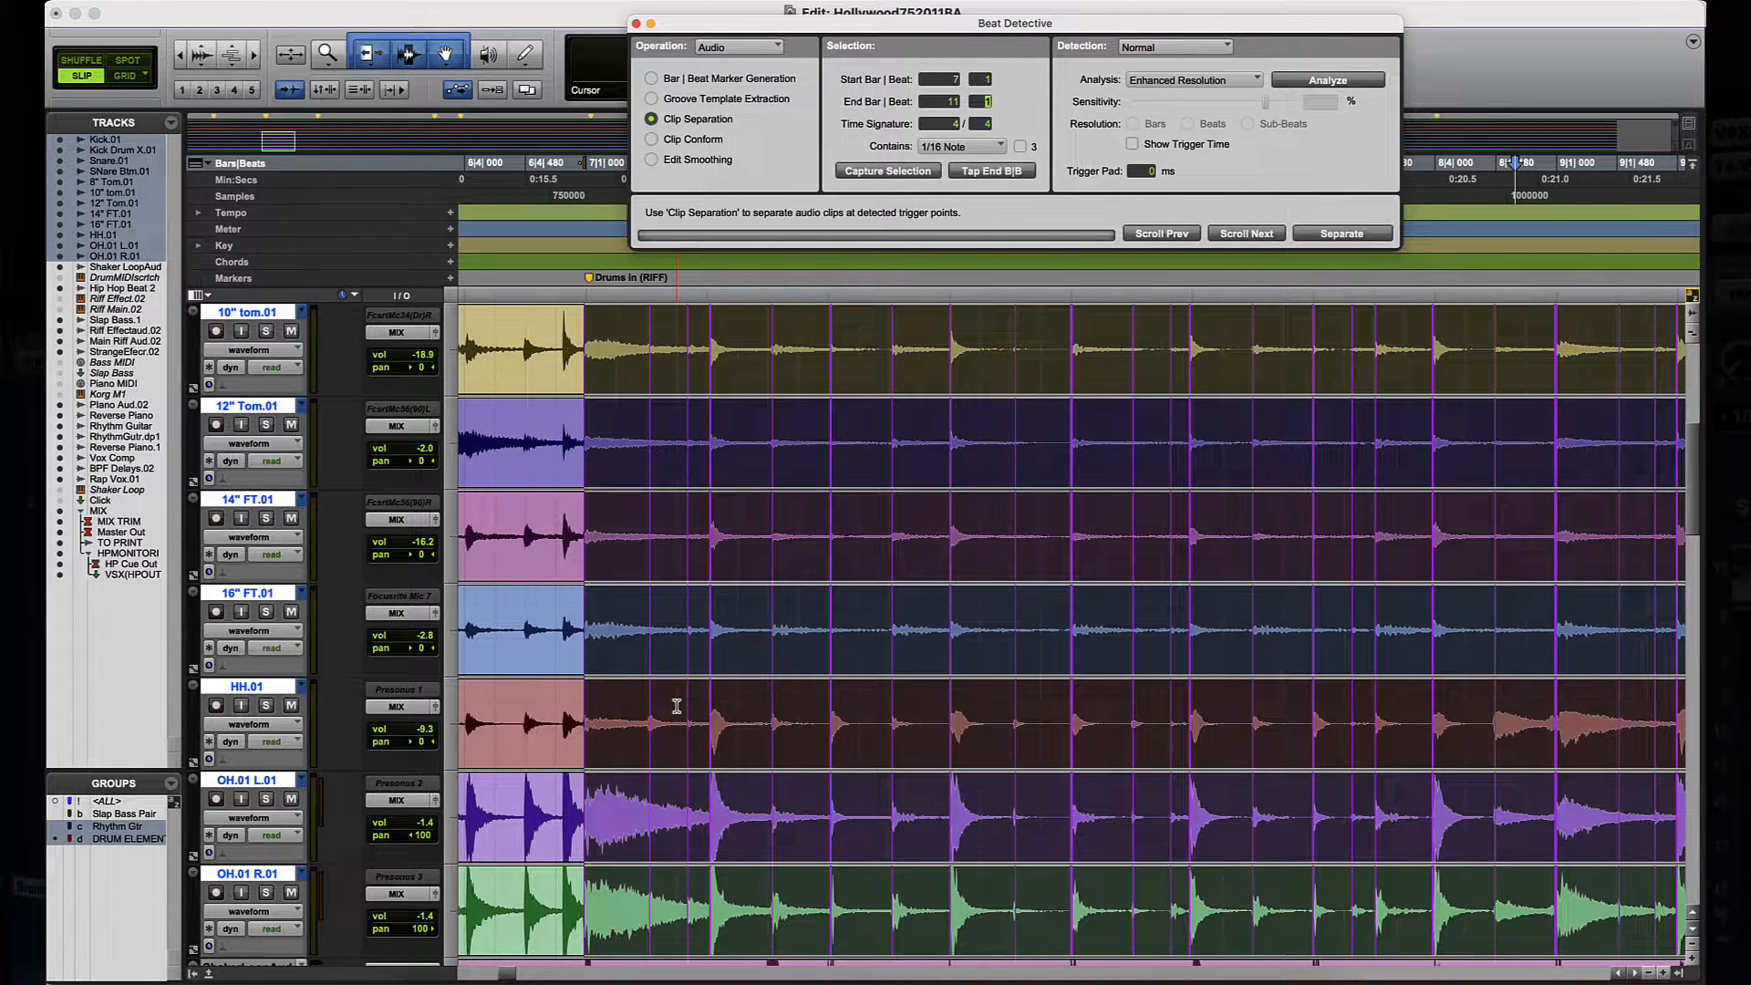
{"action": "scroll", "coordinate": [677, 706], "scroll_direction": "up", "scroll_amount": 5}
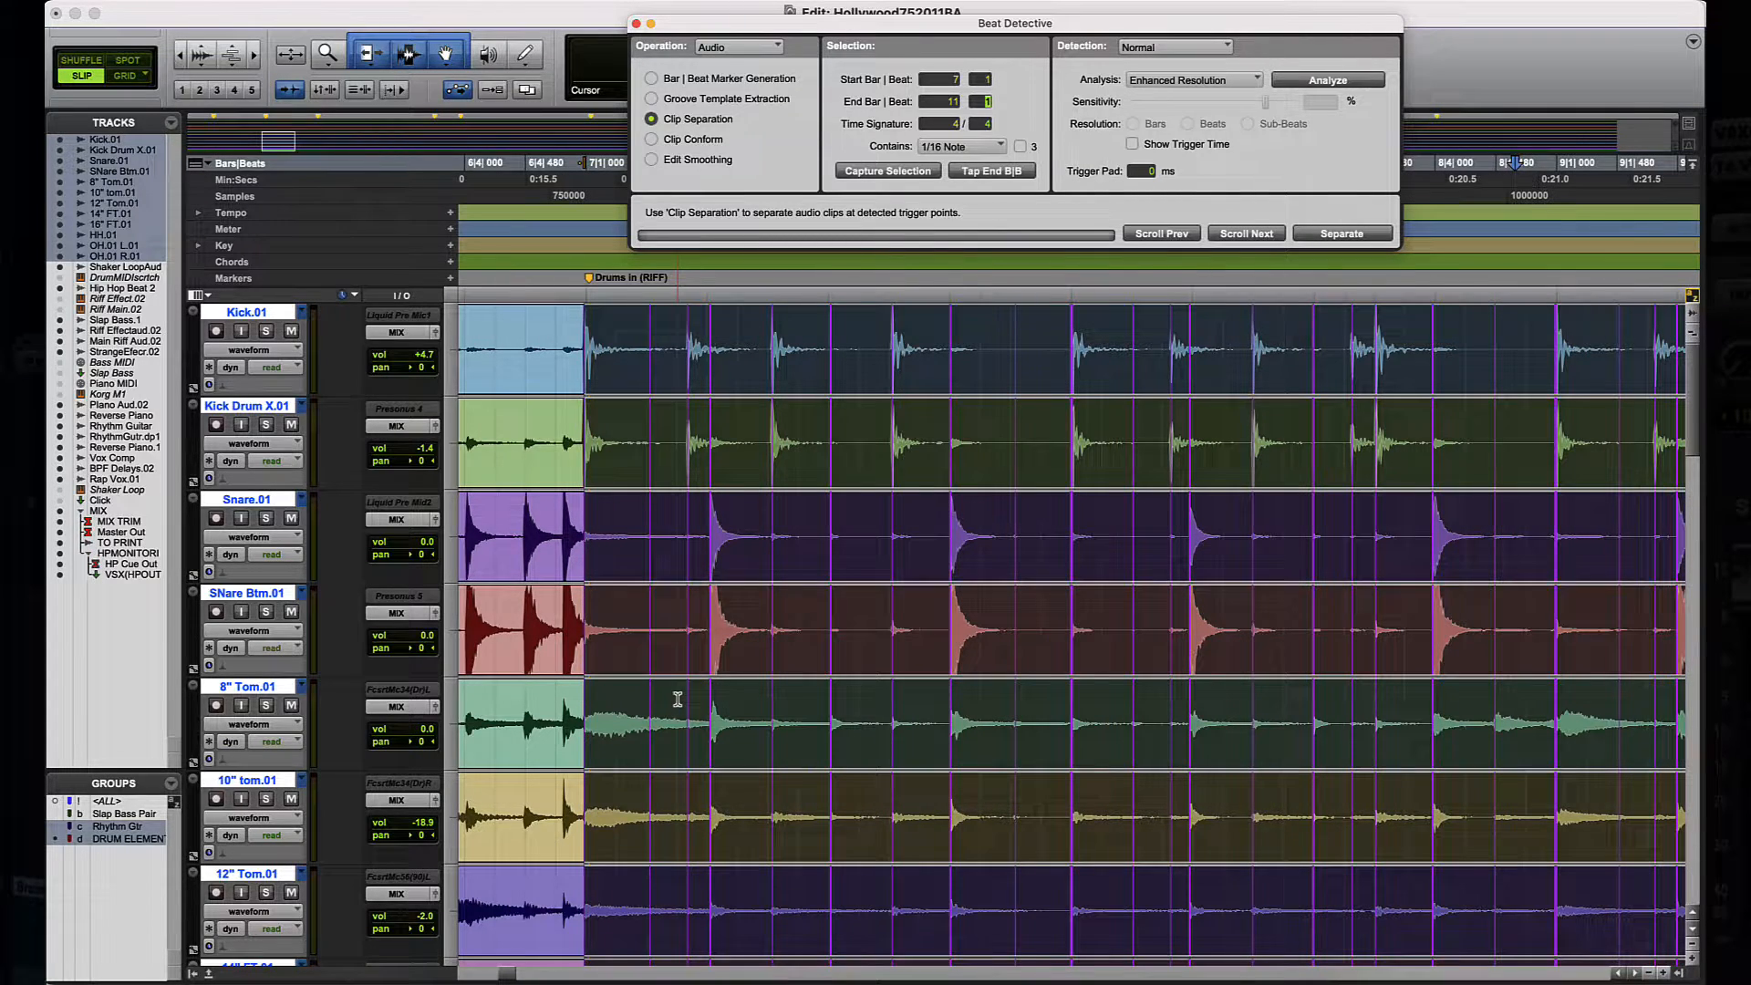
{"action": "scroll", "coordinate": [676, 700], "scroll_direction": "down", "scroll_amount": 5}
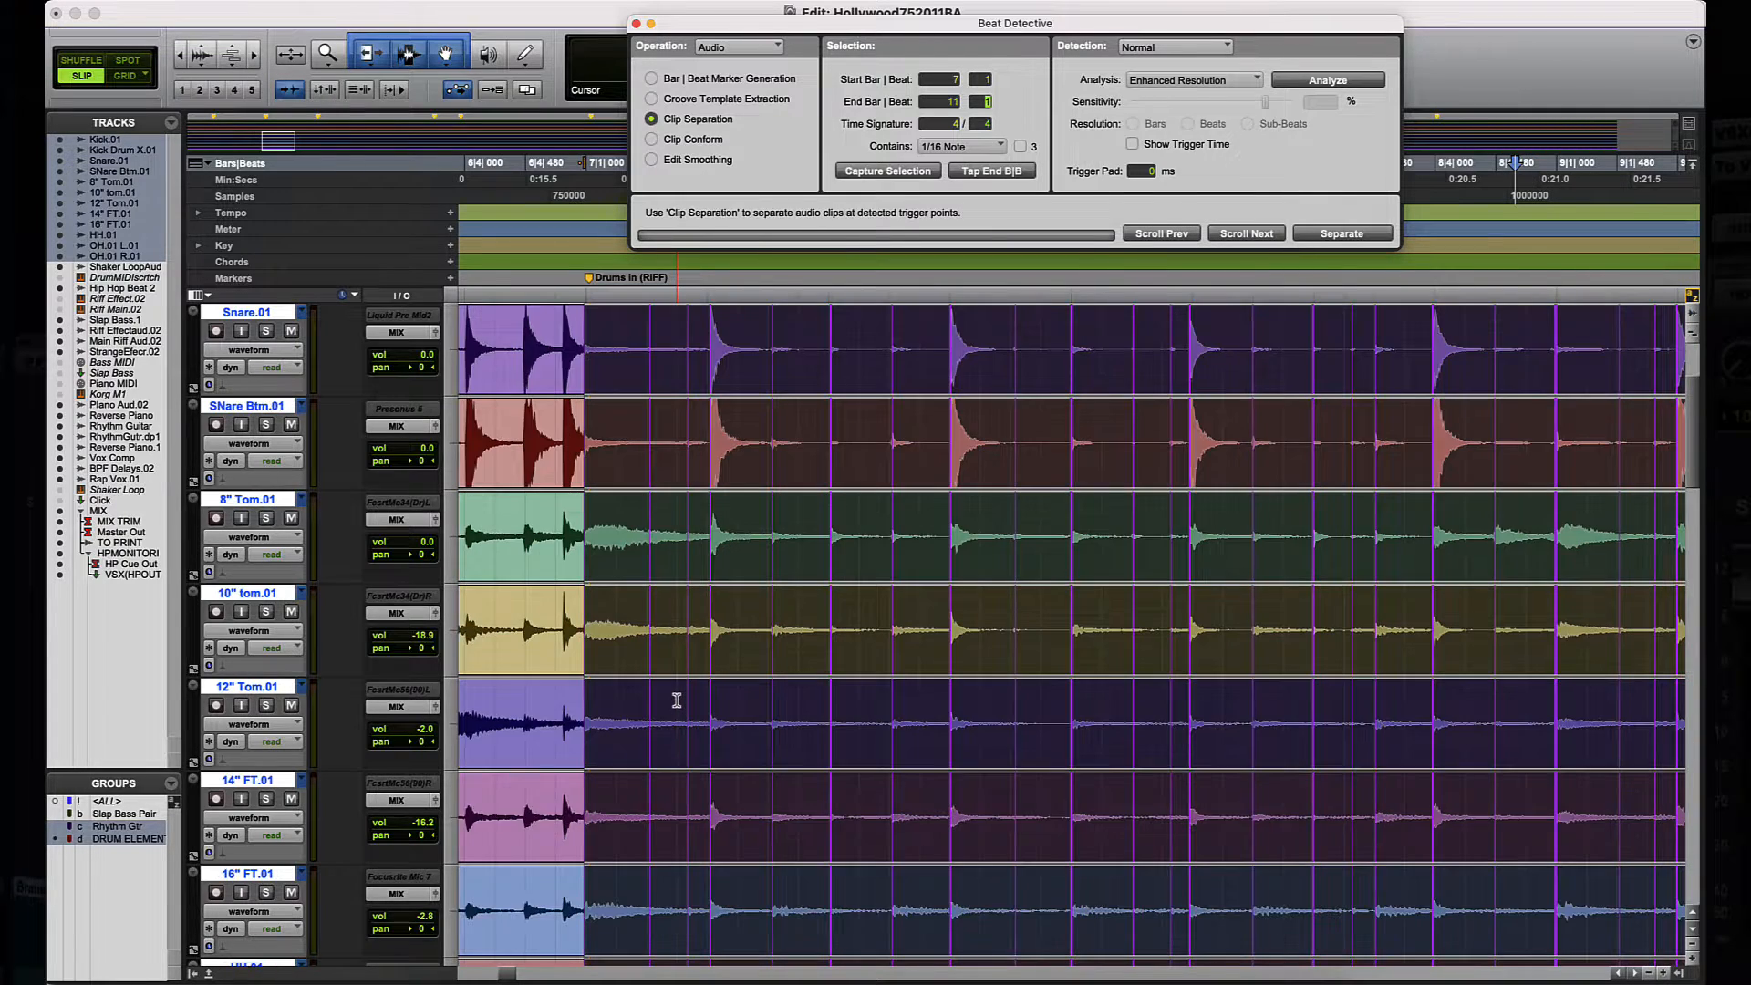
{"action": "scroll", "coordinate": [677, 699], "scroll_direction": "down", "scroll_amount": 1}
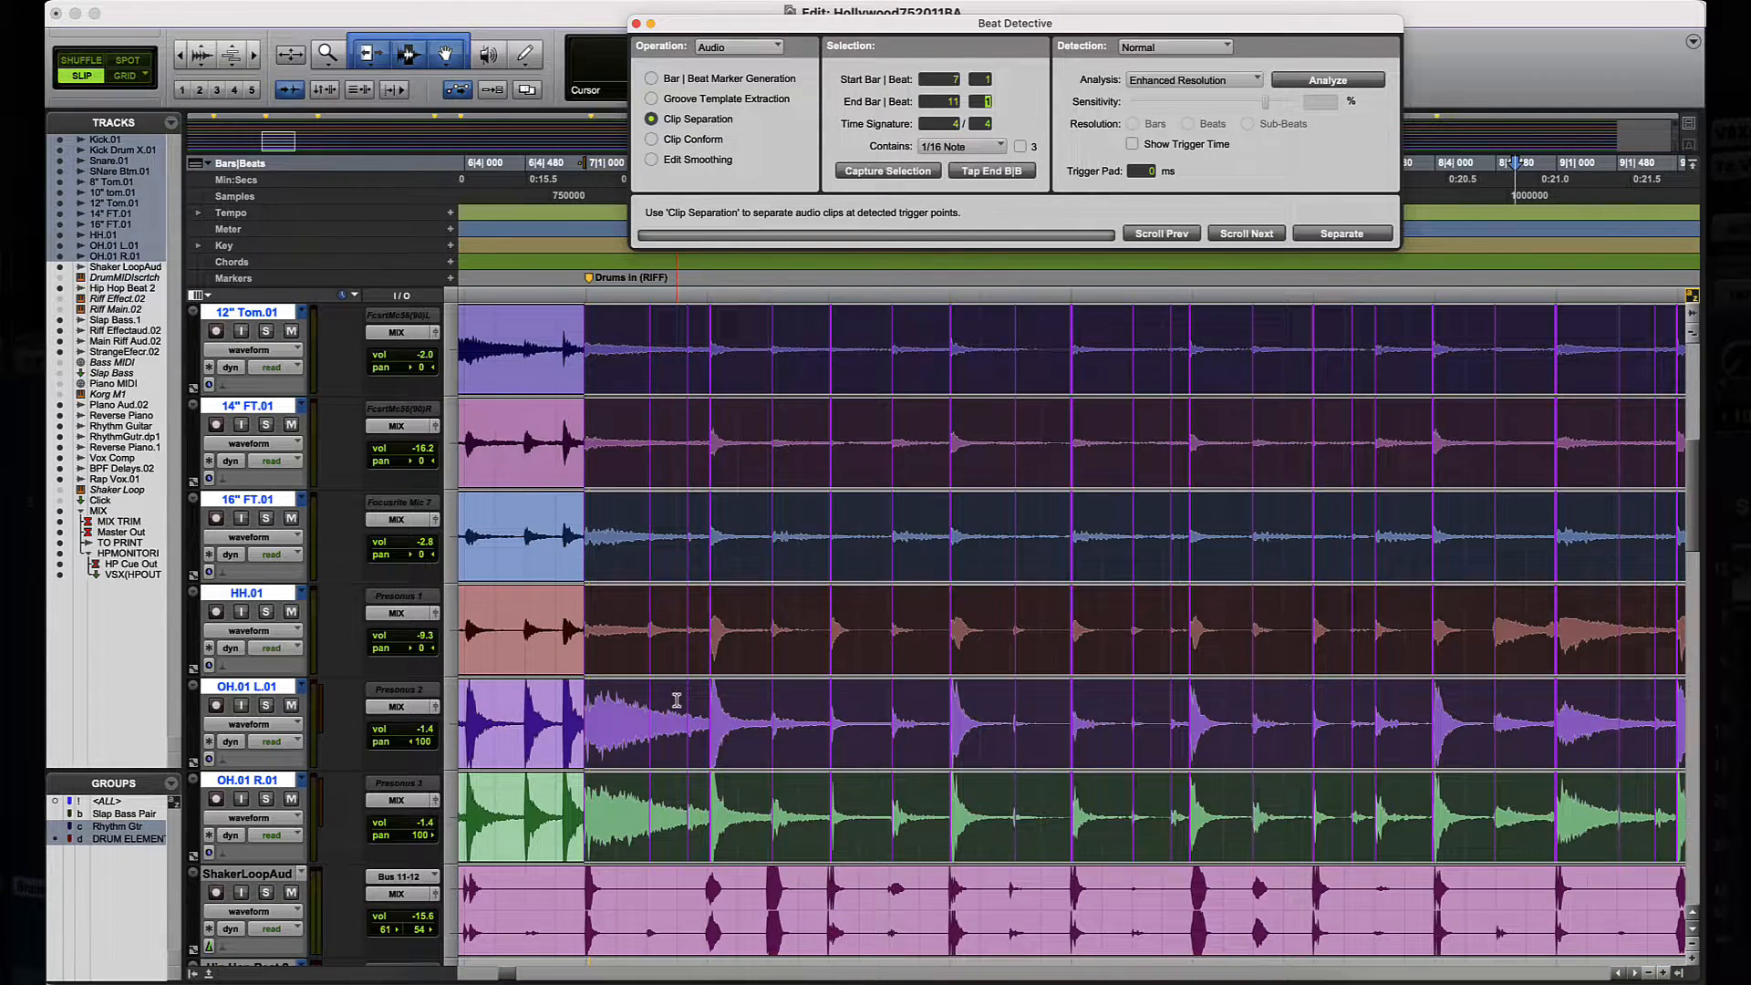
{"action": "scroll", "coordinate": [677, 700], "scroll_direction": "up", "scroll_amount": 6}
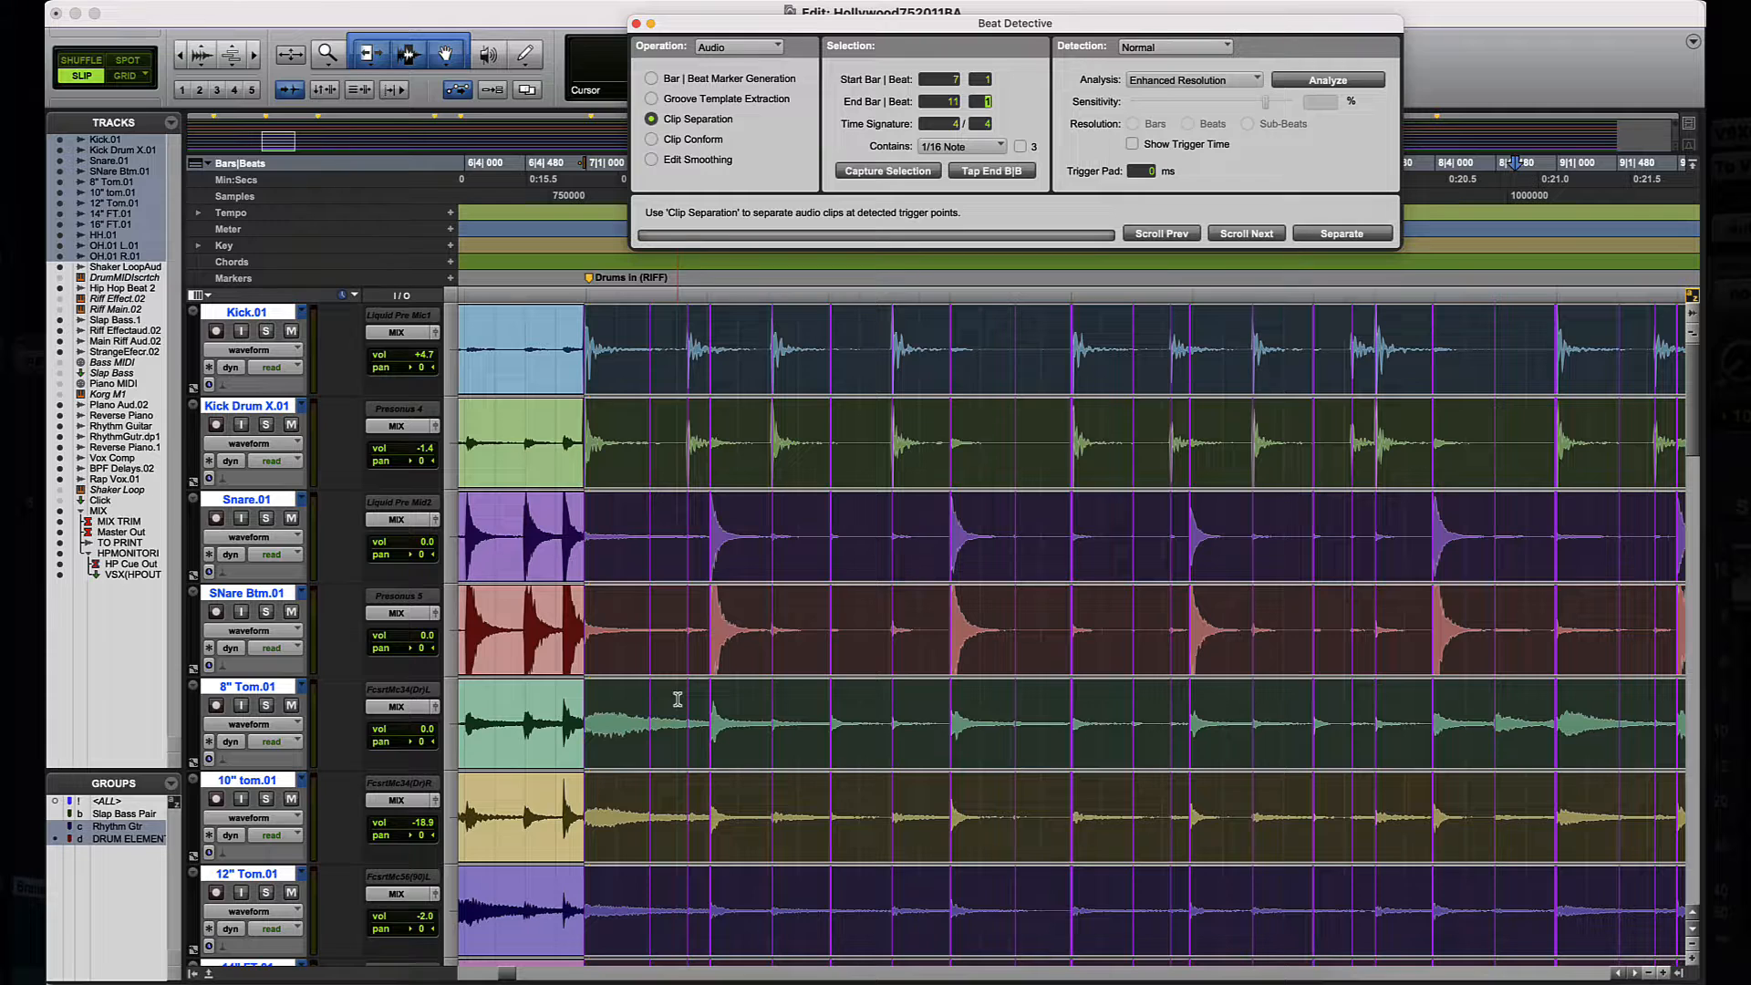
{"action": "scroll", "coordinate": [677, 699], "scroll_direction": "right", "scroll_amount": 1}
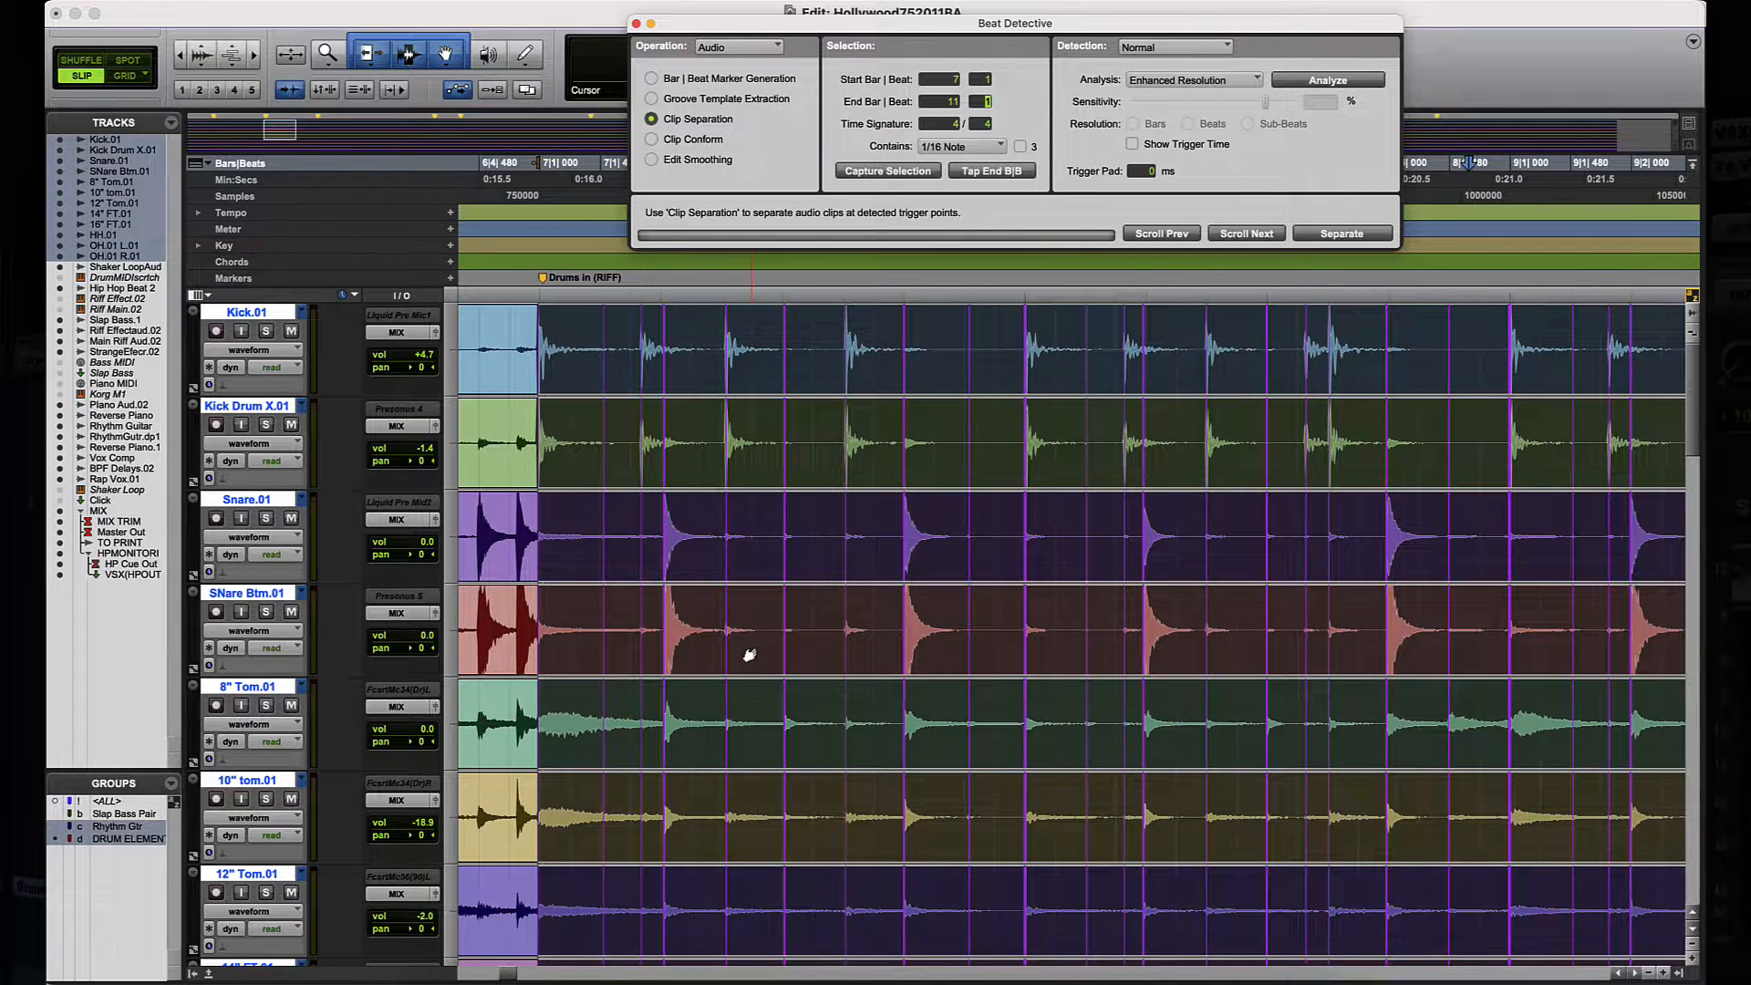
{"action": "scroll", "coordinate": [749, 655], "scroll_direction": "down", "scroll_amount": 1}
{"action": "scroll", "coordinate": [749, 655], "scroll_direction": "down", "scroll_amount": 3}
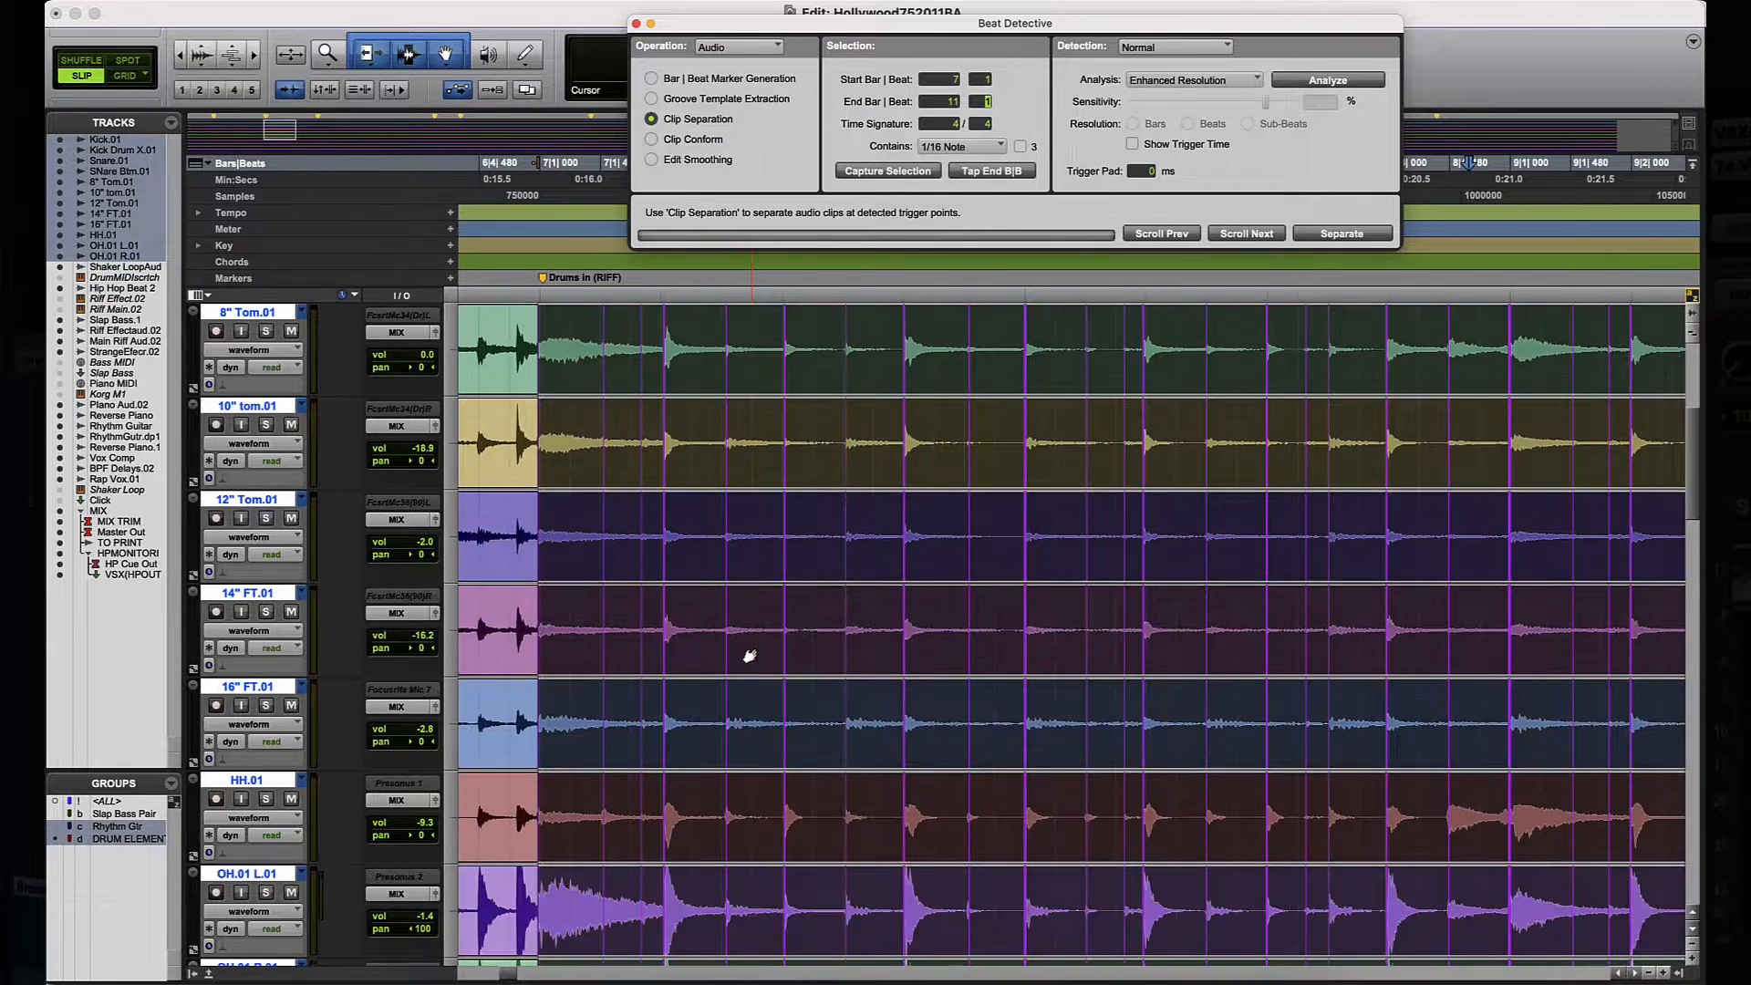
{"action": "scroll", "coordinate": [749, 655], "scroll_direction": "up", "scroll_amount": 4}
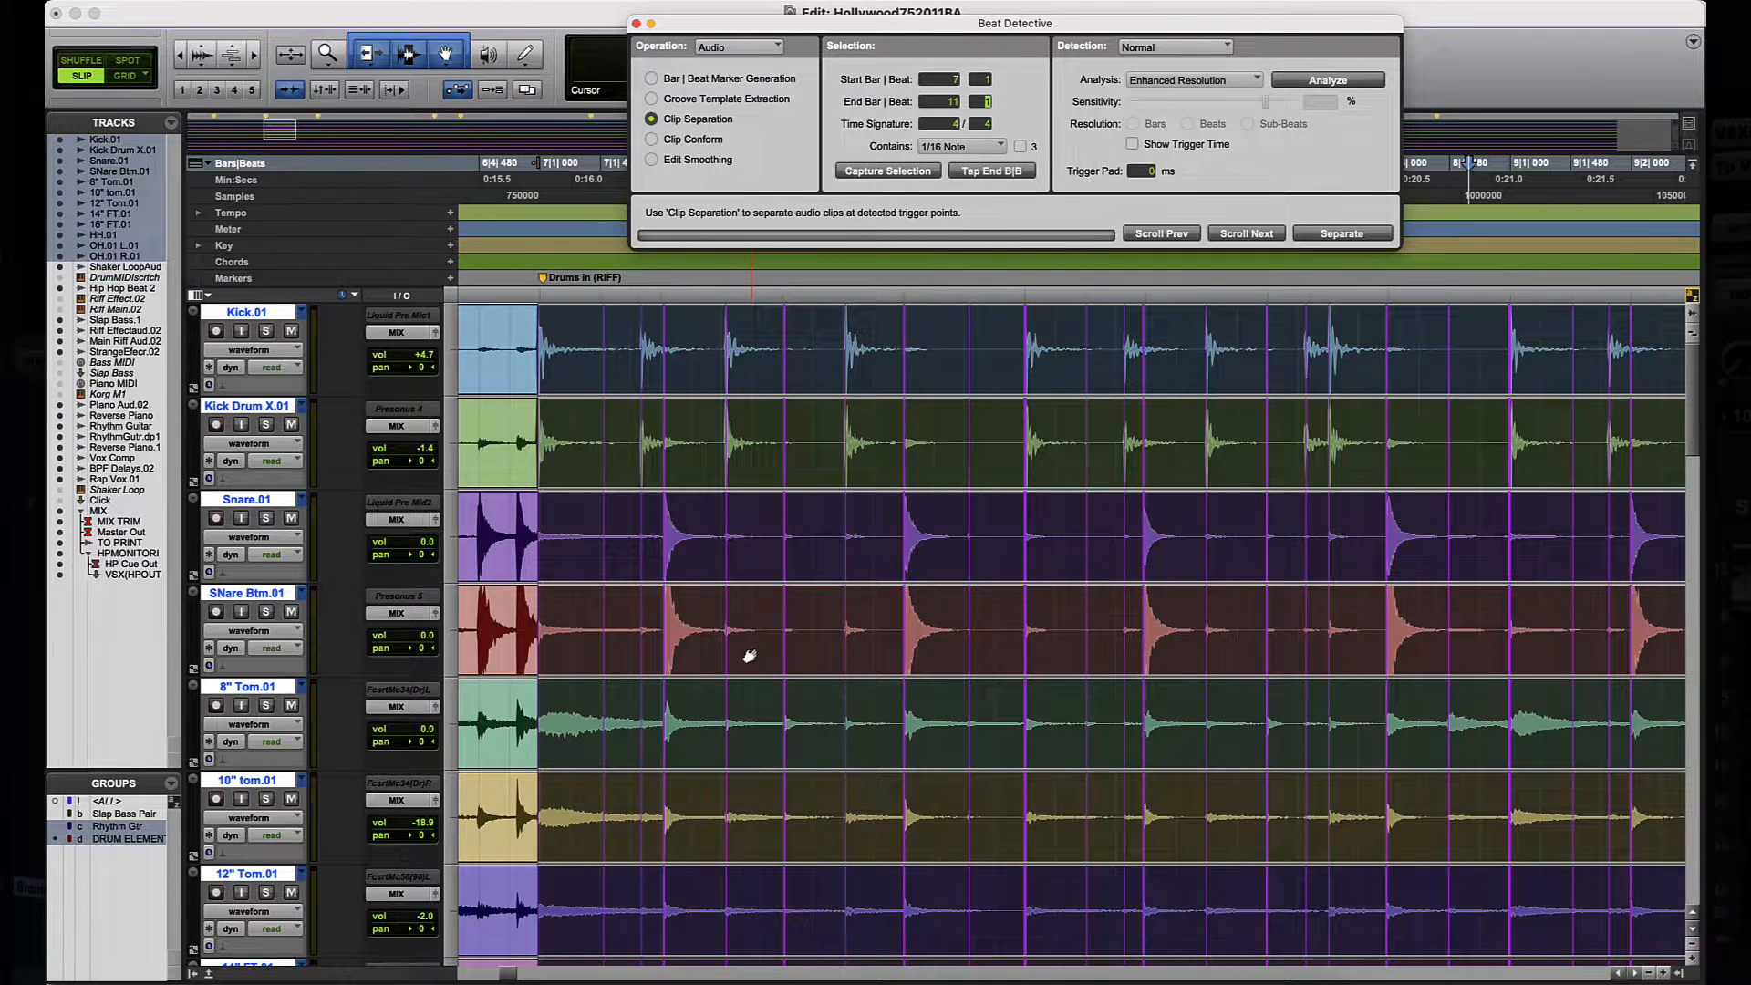
Step: Check the beat triggers against the kick, snare, tom, hi-hat and overhead hits through the rest of the selection up to Verse 1
{"action": "scroll", "coordinate": [749, 655], "scroll_direction": "right", "scroll_amount": 3}
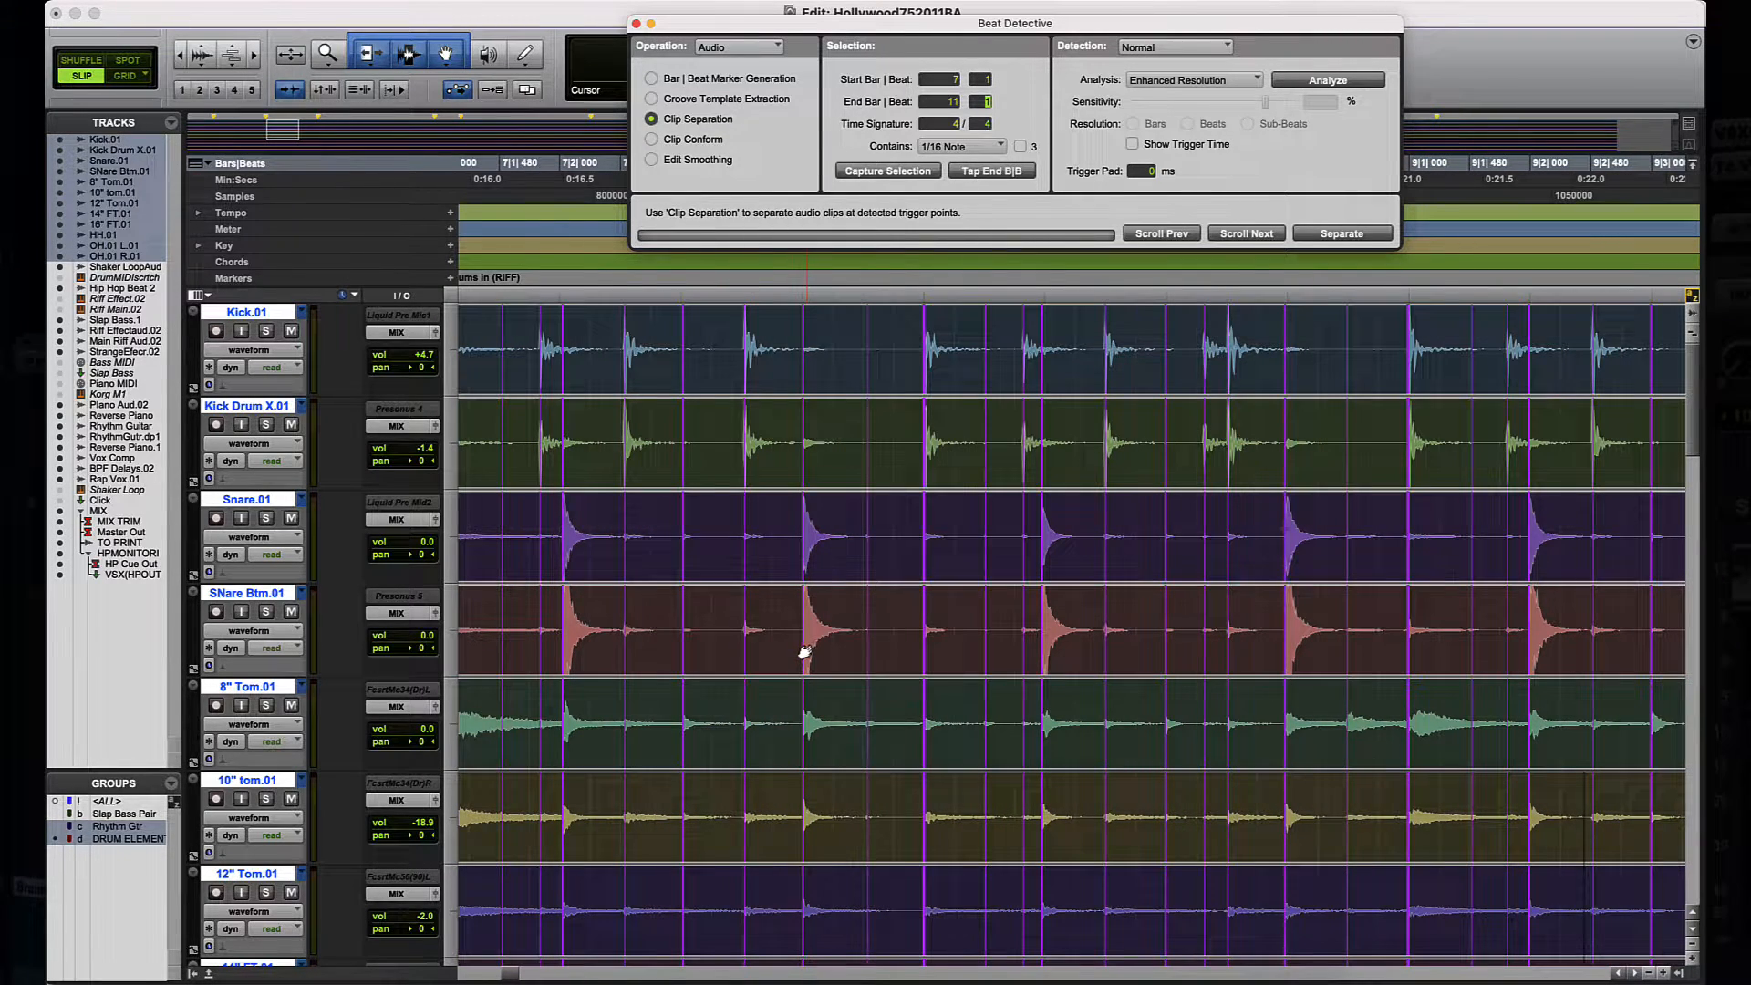
{"action": "scroll", "coordinate": [868, 534], "scroll_direction": "right", "scroll_amount": 12}
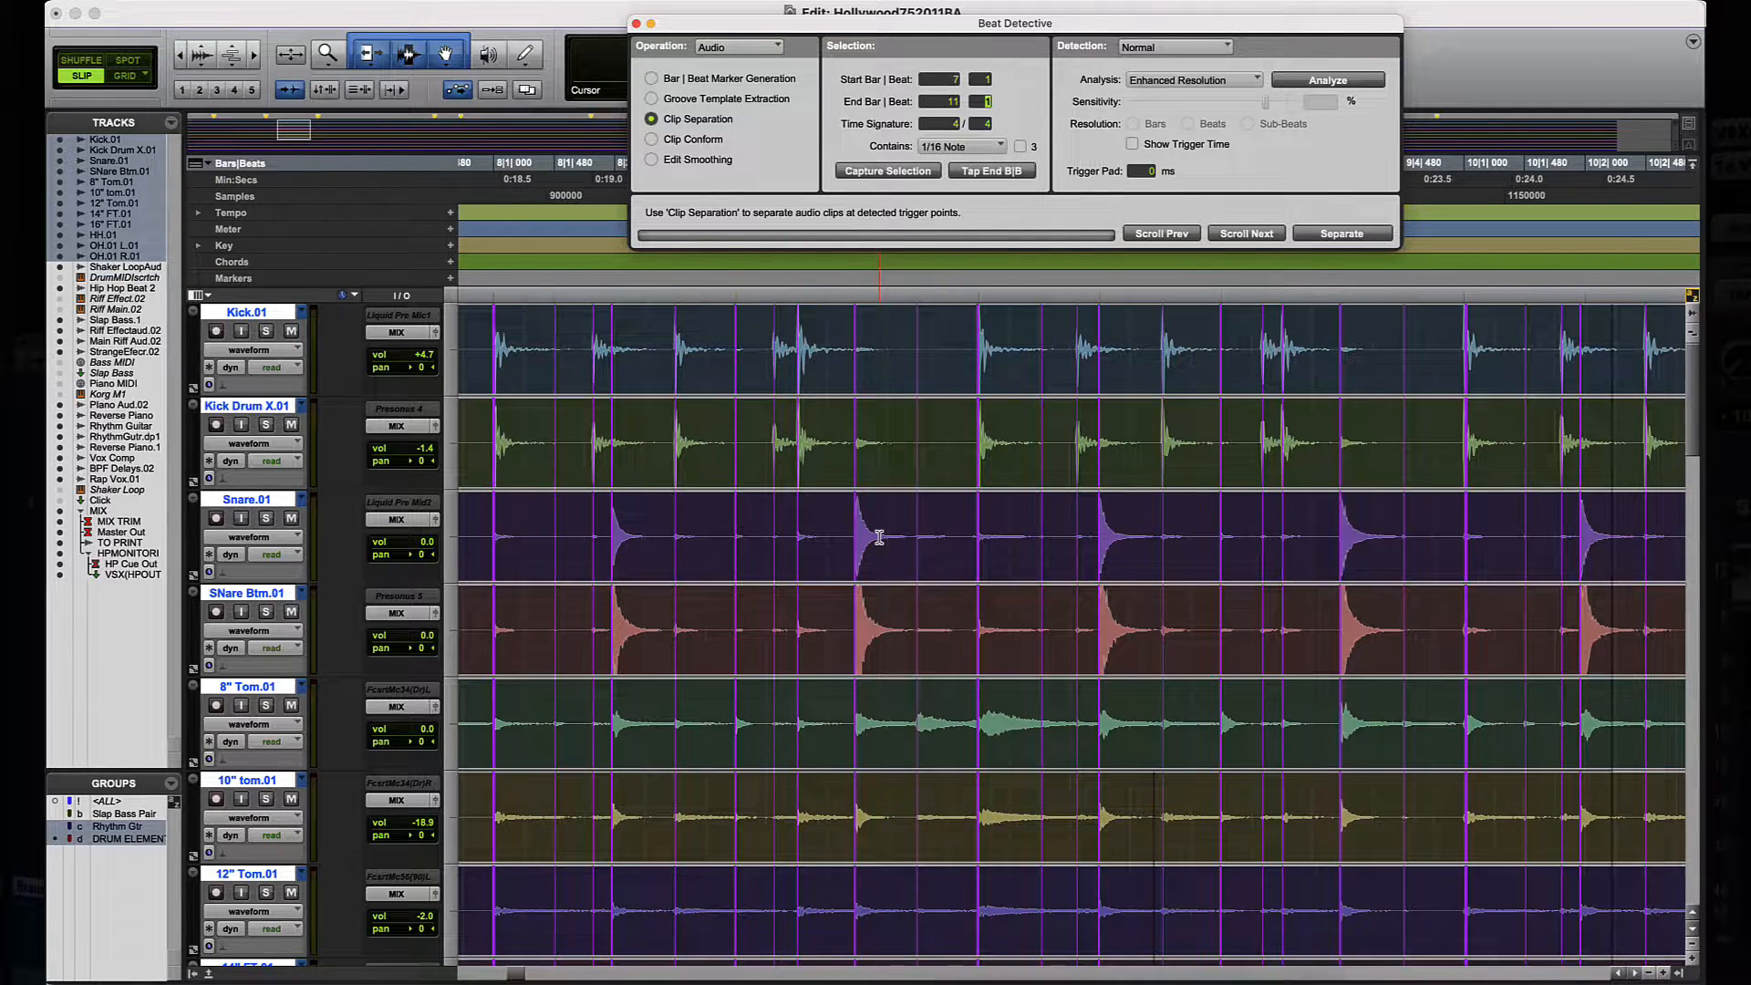
{"action": "scroll", "coordinate": [879, 537], "scroll_direction": "right", "scroll_amount": 1}
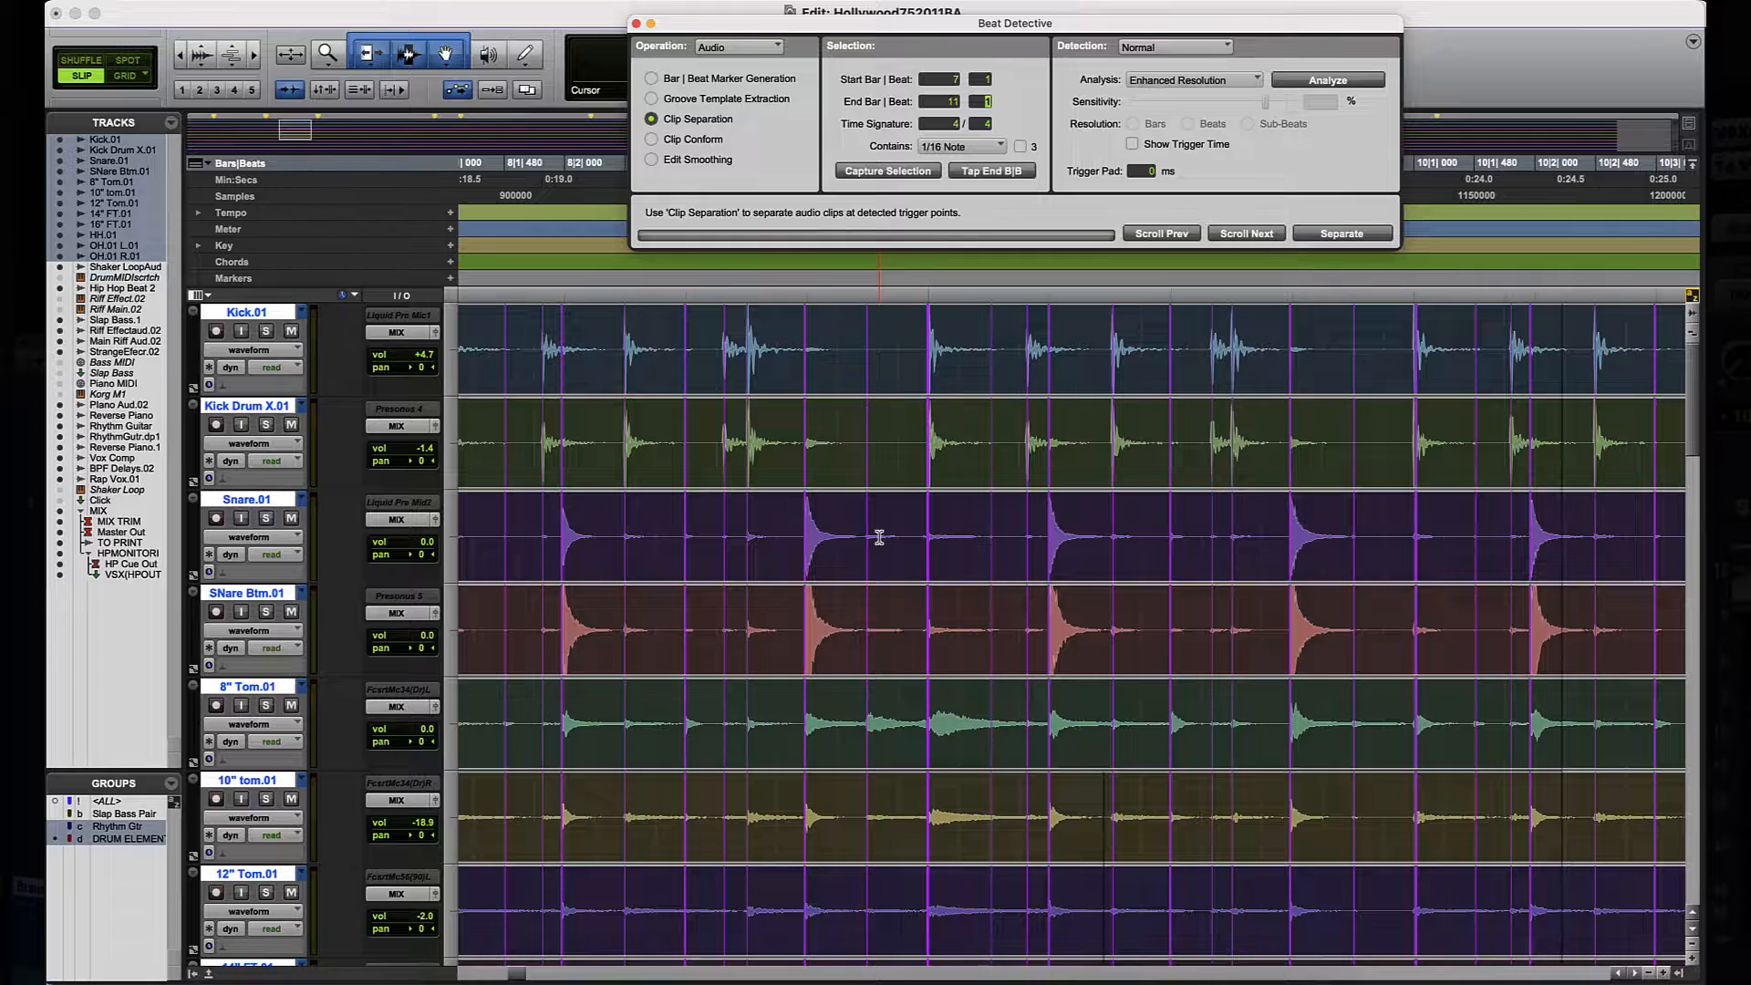
{"action": "scroll", "coordinate": [879, 538], "scroll_direction": "down", "scroll_amount": 4}
{"action": "scroll", "coordinate": [880, 537], "scroll_direction": "down", "scroll_amount": 3}
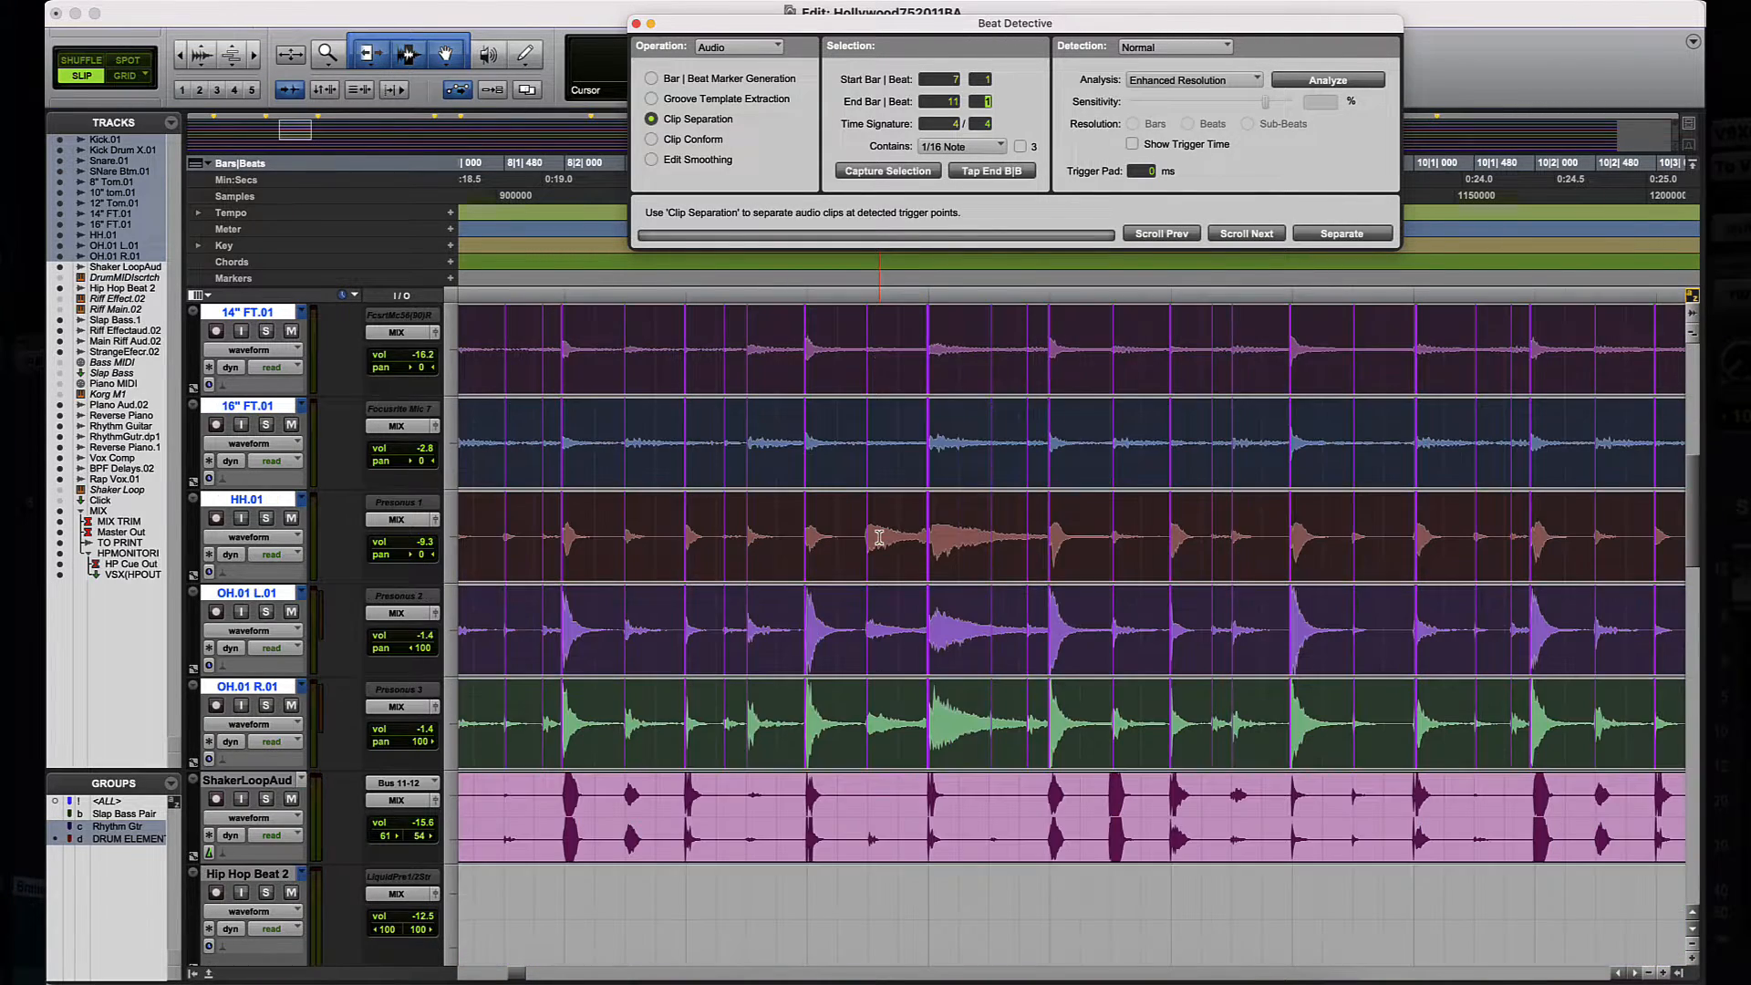
{"action": "scroll", "coordinate": [879, 537], "scroll_direction": "up", "scroll_amount": 7}
{"action": "scroll", "coordinate": [879, 537], "scroll_direction": "right", "scroll_amount": 2}
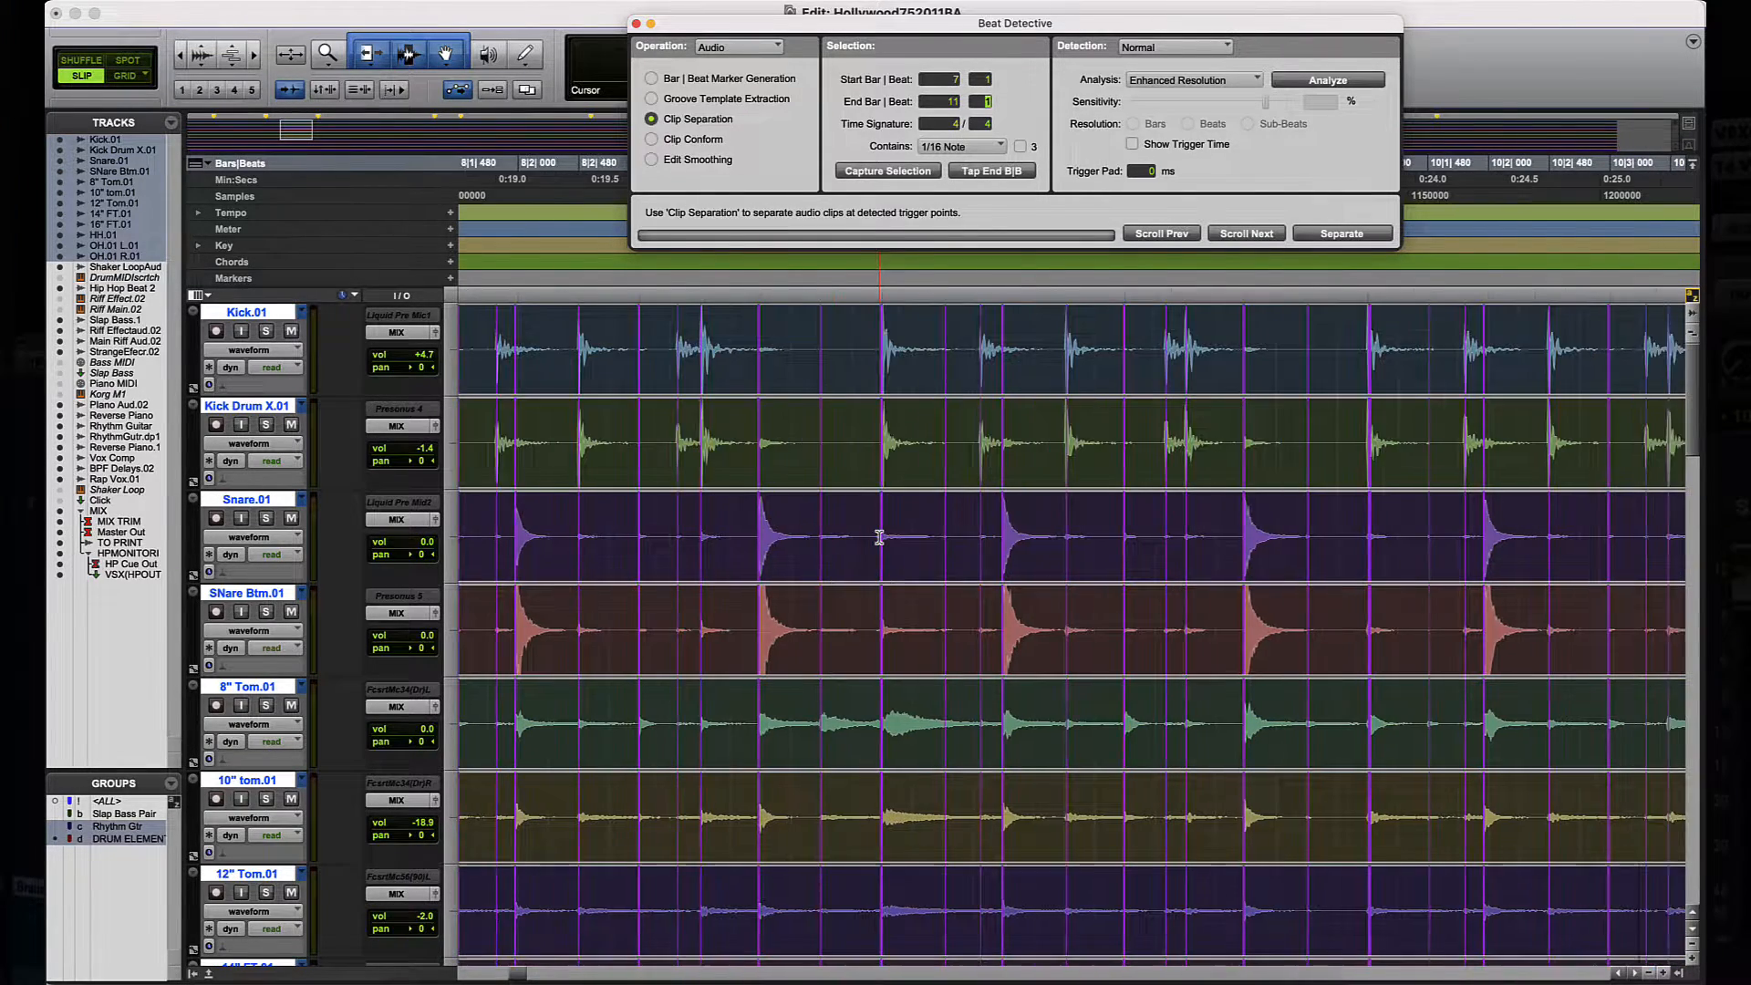
{"action": "scroll", "coordinate": [880, 537], "scroll_direction": "right", "scroll_amount": 5}
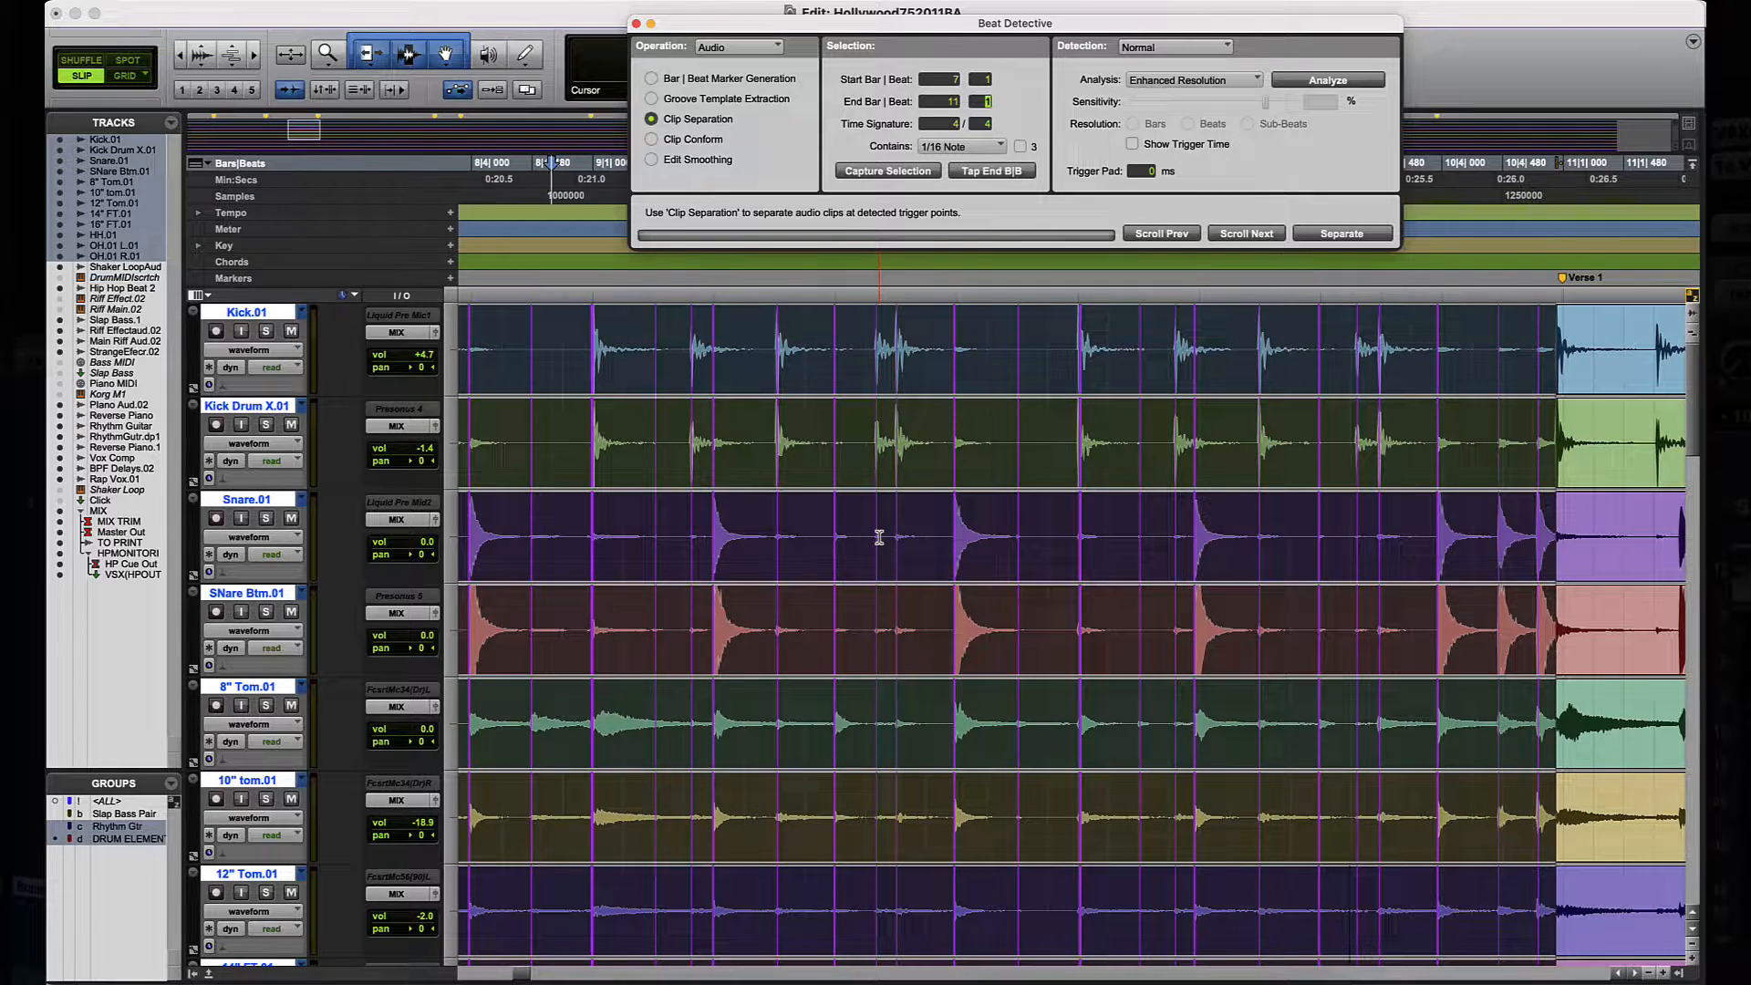
{"action": "scroll", "coordinate": [879, 537], "scroll_direction": "down", "scroll_amount": 2}
{"action": "scroll", "coordinate": [879, 537], "scroll_direction": "down", "scroll_amount": 4}
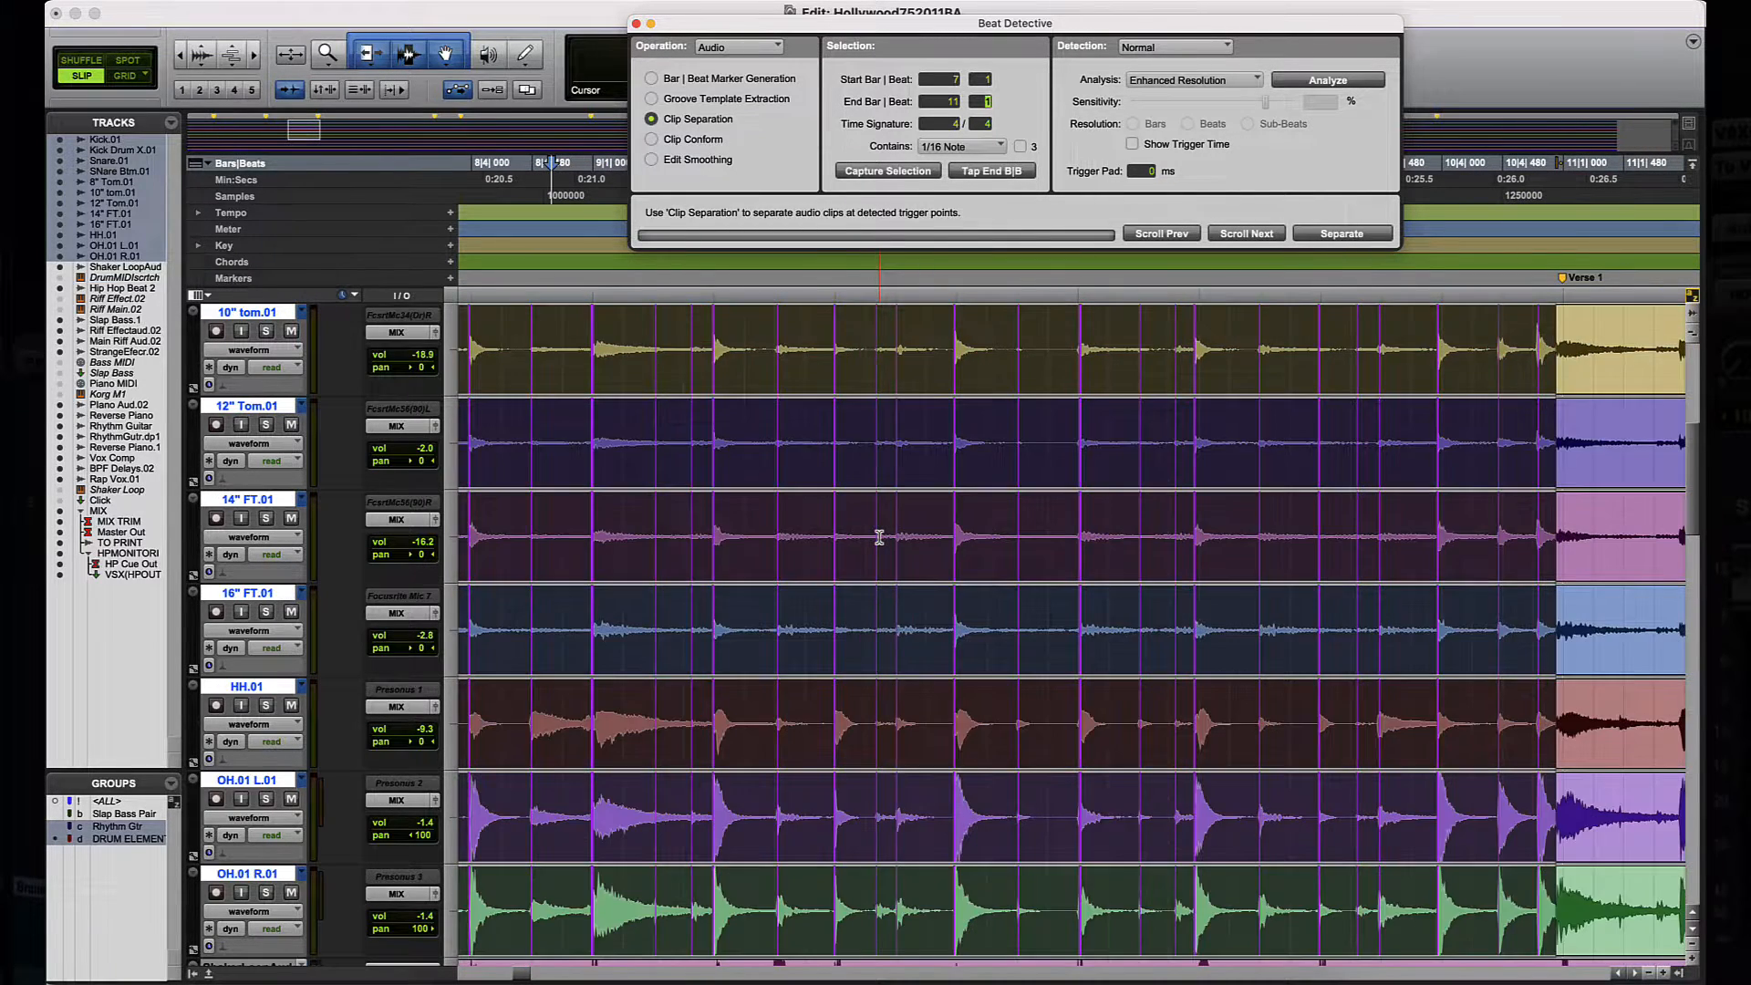
Step: Analyze the drum selection with Enhanced Resolution in Beat Detective and set the sensitivity to 23%
{"action": "scroll", "coordinate": [880, 537], "scroll_direction": "up", "scroll_amount": 1}
{"action": "scroll", "coordinate": [880, 537], "scroll_direction": "up", "scroll_amount": 5}
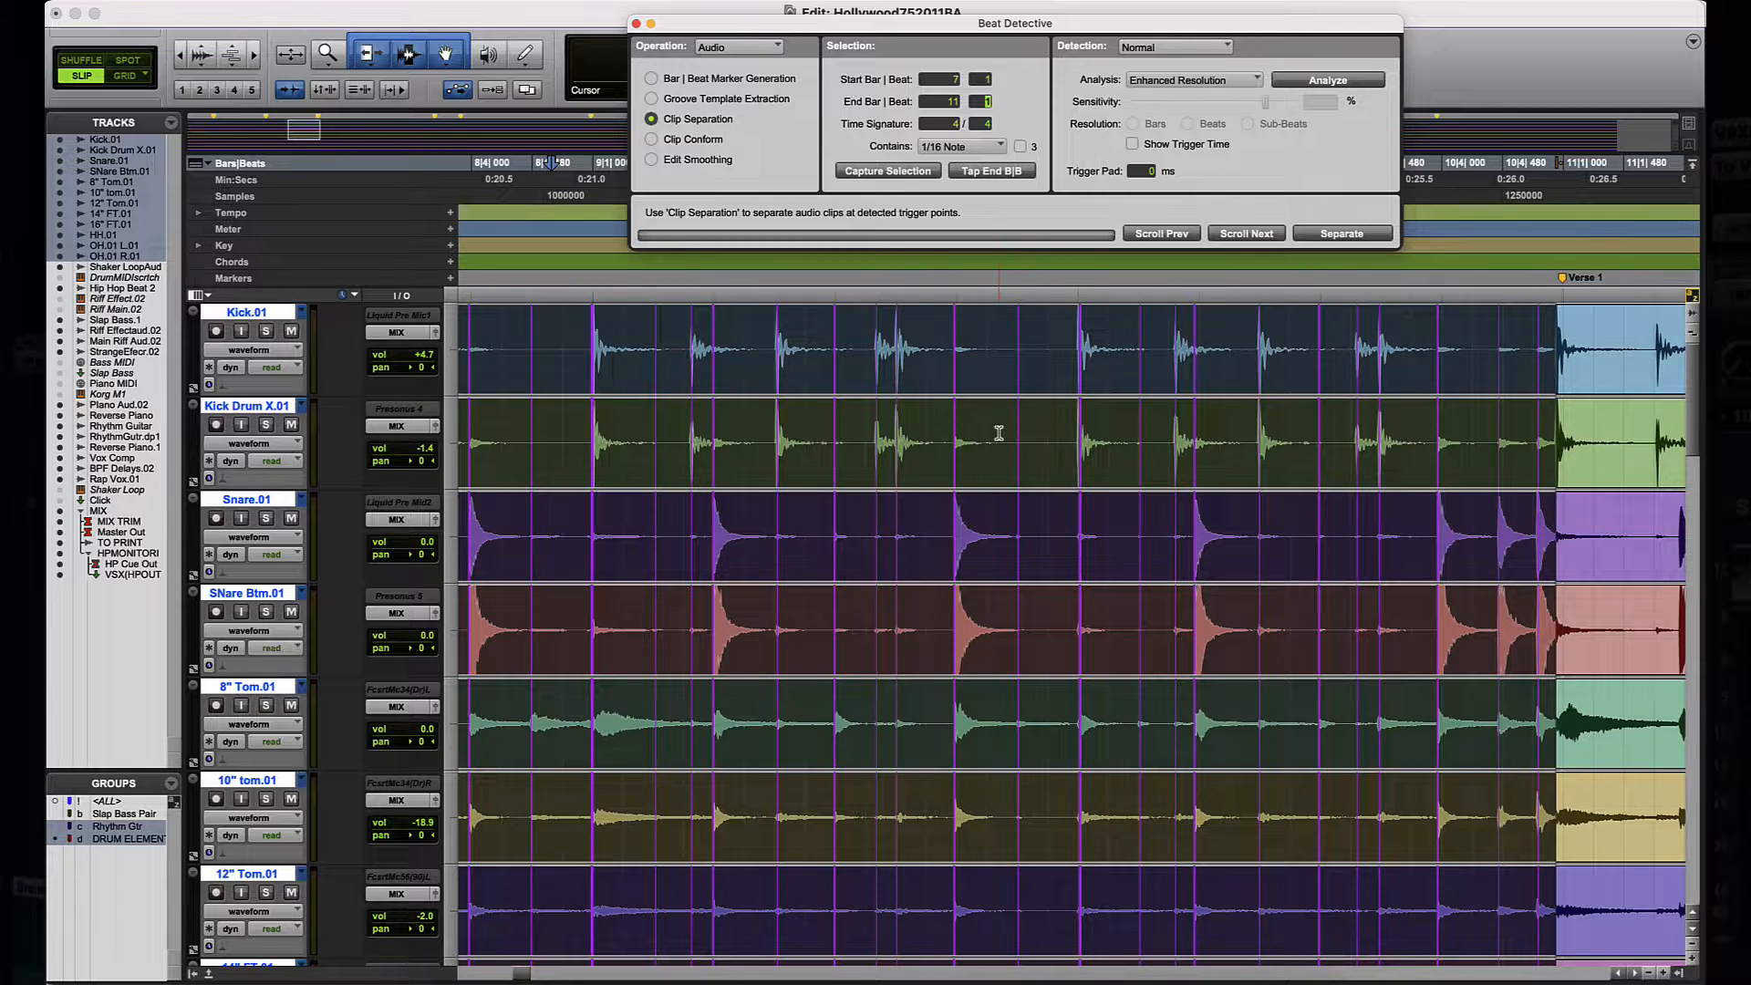
{"action": "scroll", "coordinate": [1000, 434], "scroll_direction": "left", "scroll_amount": 5}
{"action": "scroll", "coordinate": [1000, 435], "scroll_direction": "left", "scroll_amount": 5}
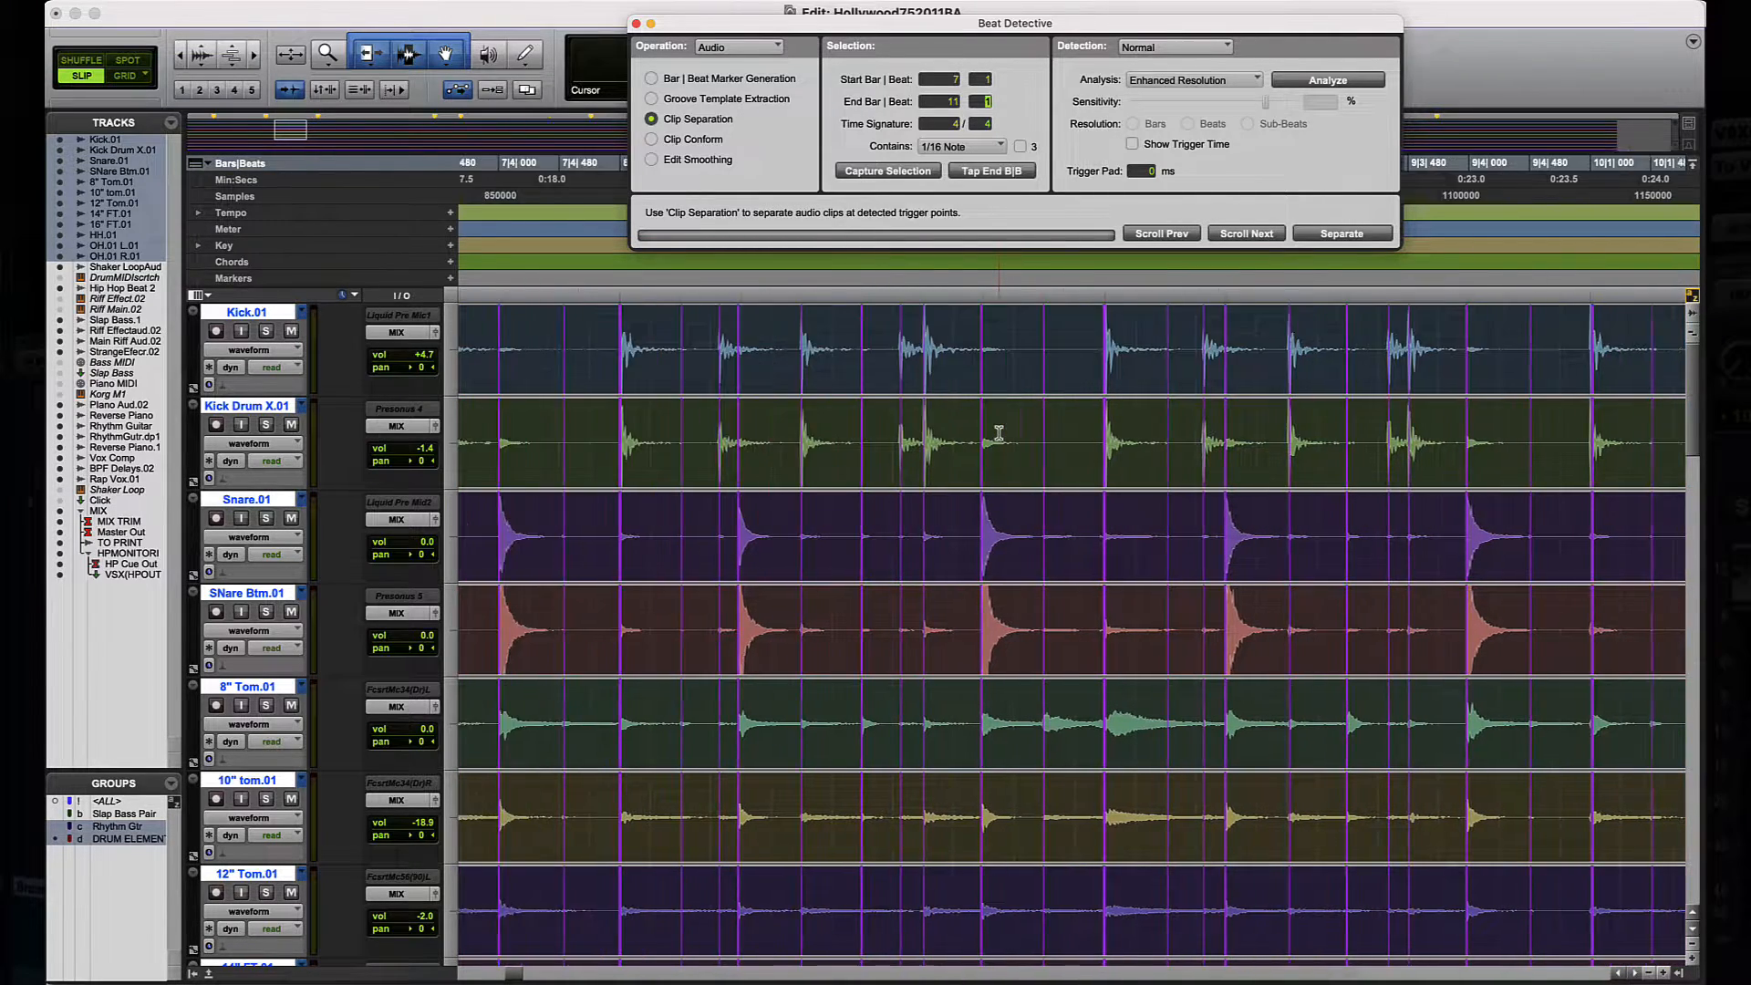
{"action": "scroll", "coordinate": [1000, 434], "scroll_direction": "left", "scroll_amount": 2}
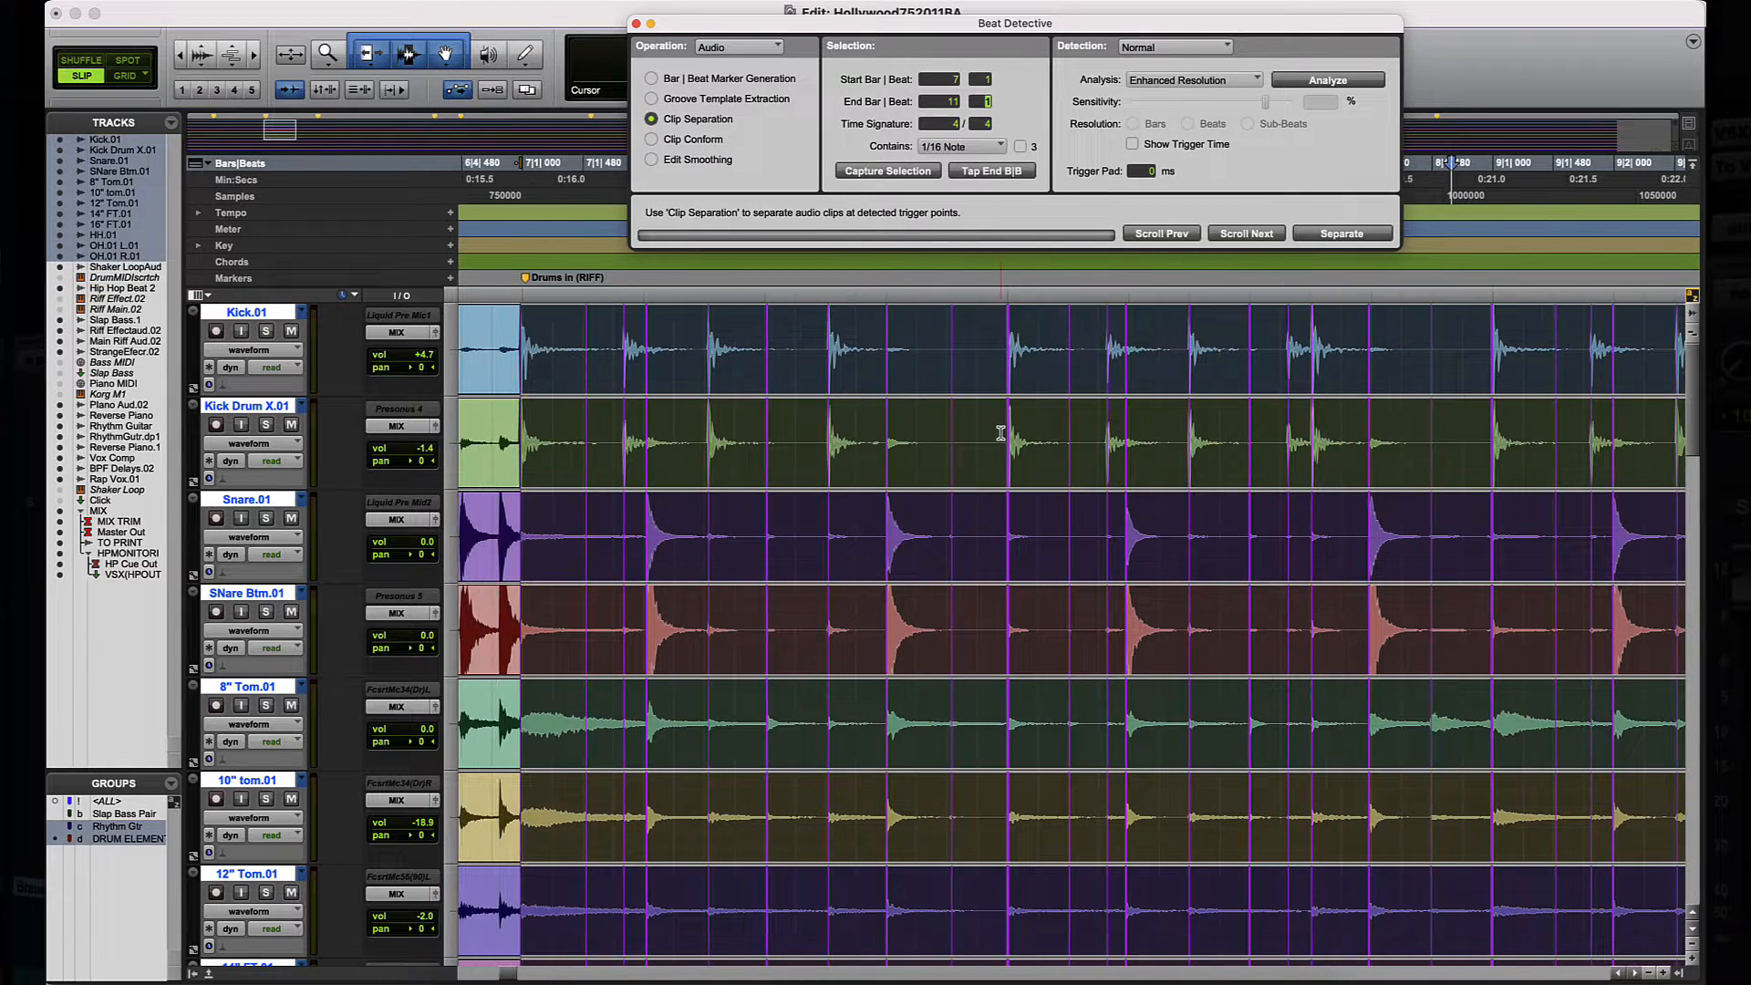
{"action": "left_click", "coordinate": [1329, 81]}
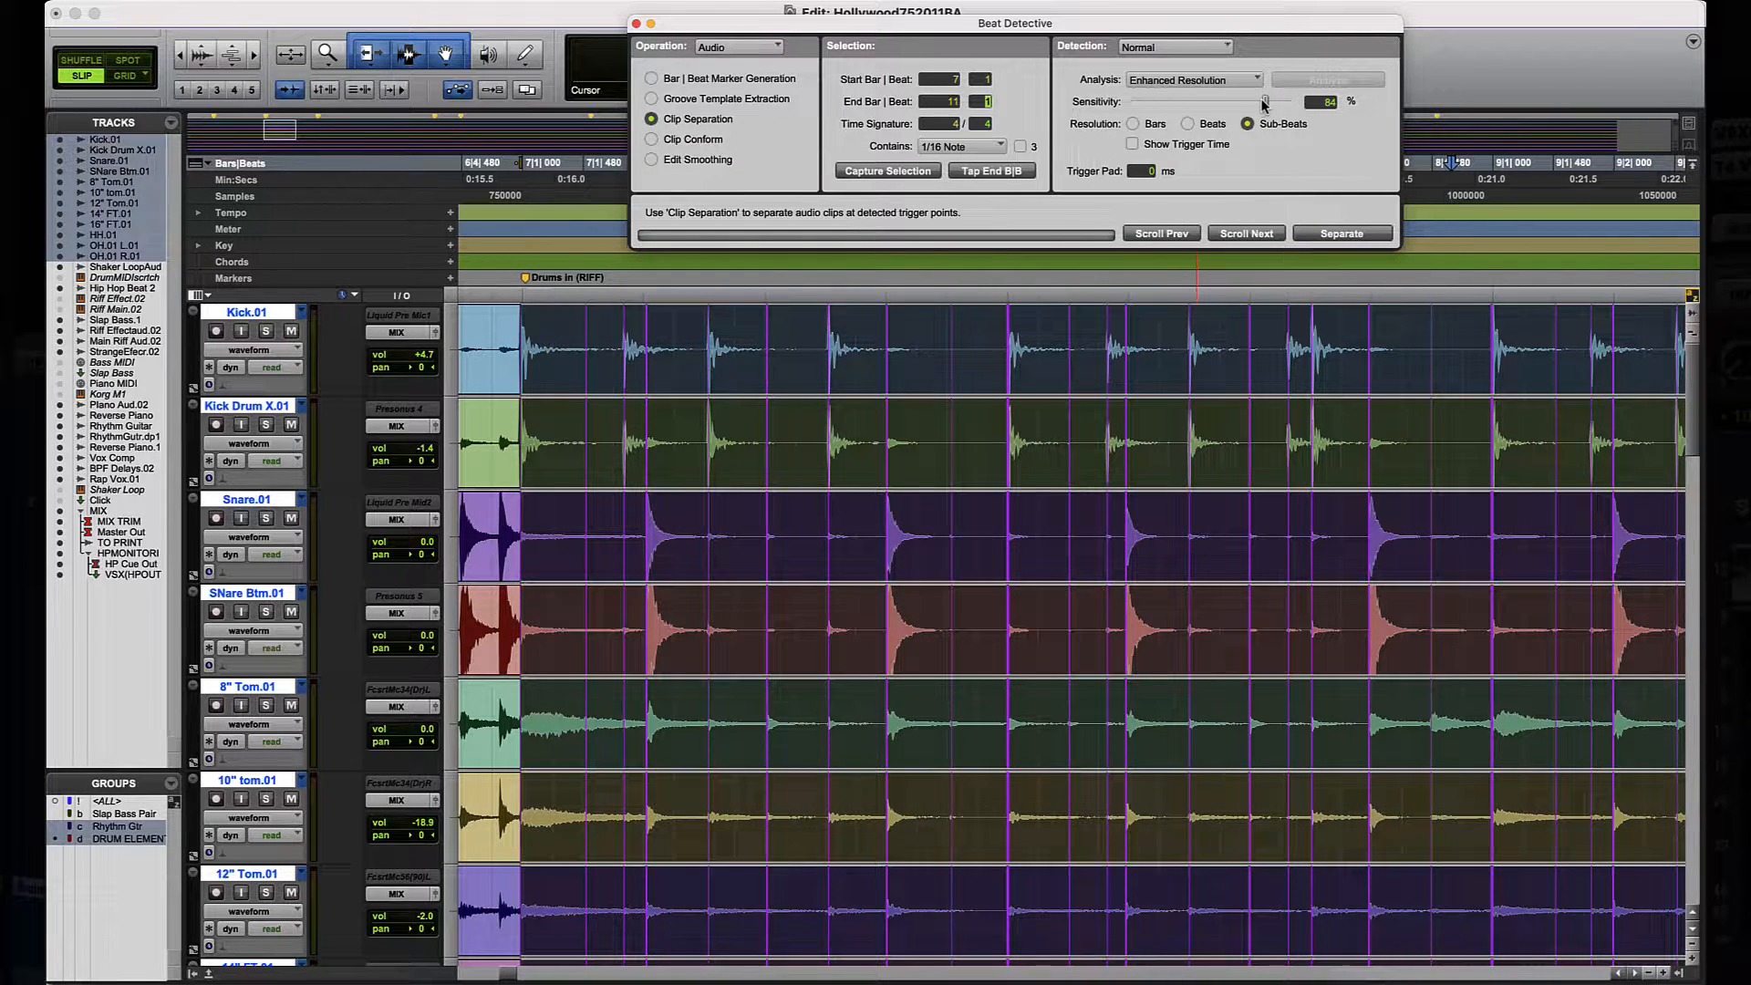
{"action": "left_click_drag", "start_coordinate": [1263, 104], "coordinate": [1164, 107]}
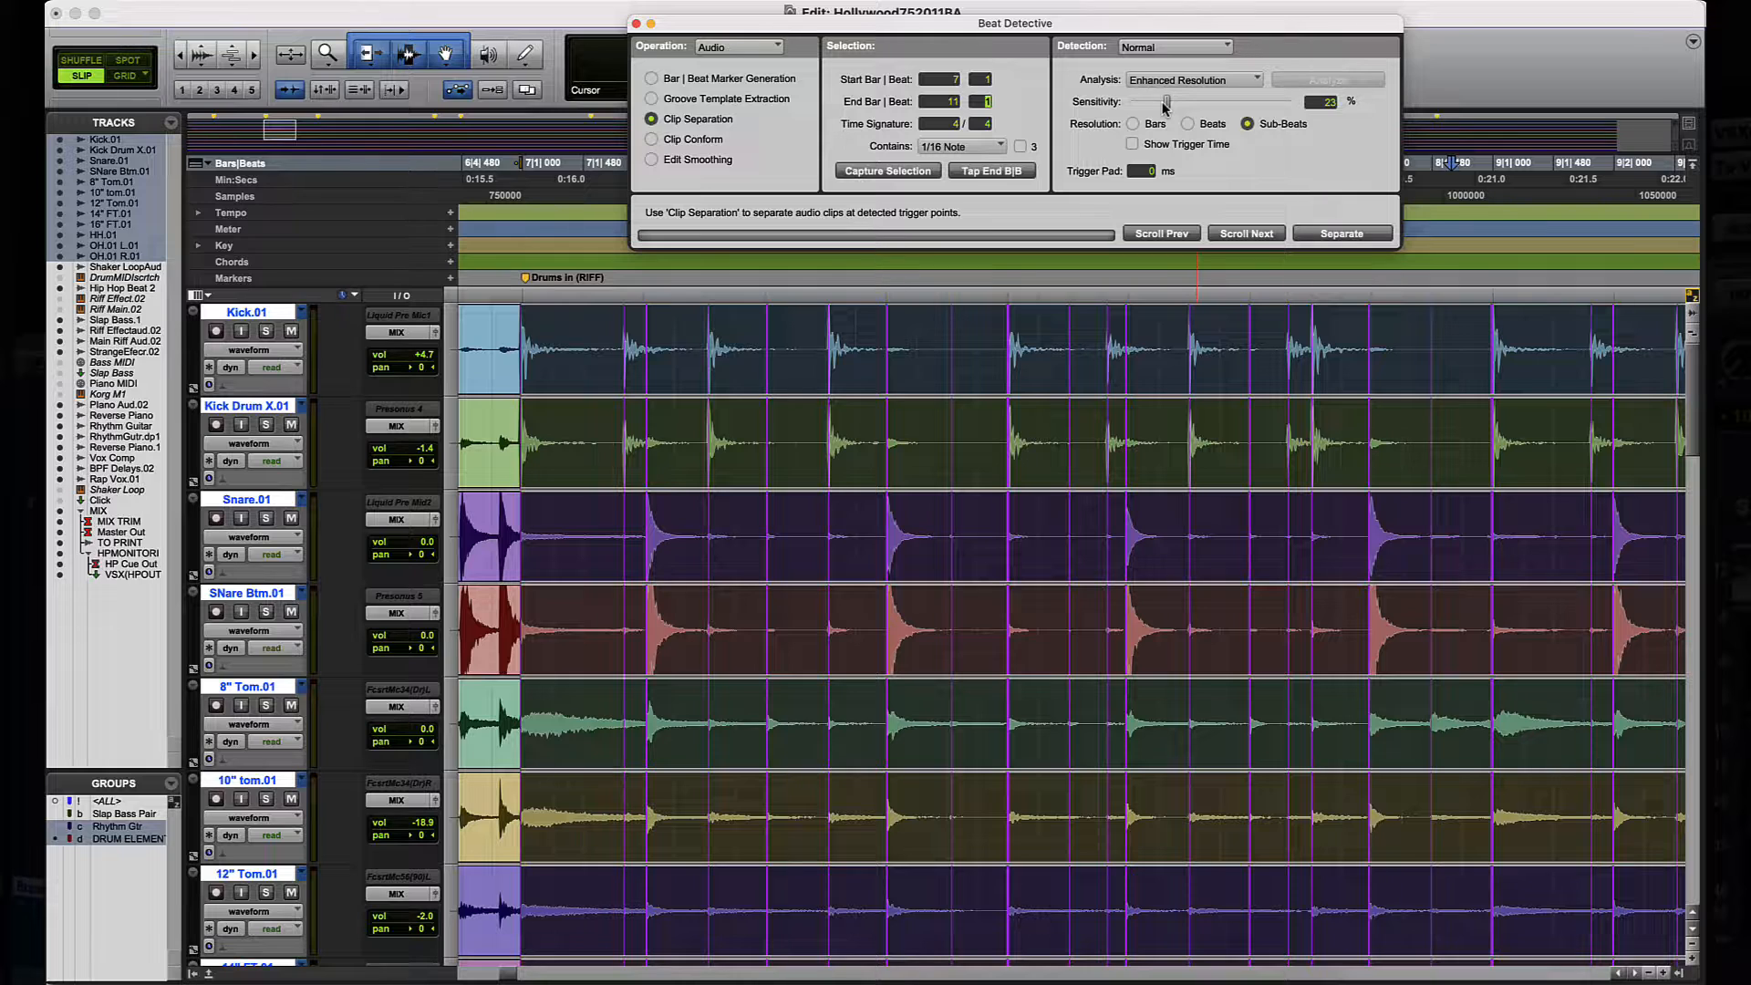
Step: Check the detected beat triggers against the tom, hi-hat and overhead hits from Drums in (RIFF) to Verse 1
{"action": "scroll", "coordinate": [1014, 497], "scroll_direction": "down", "scroll_amount": 4}
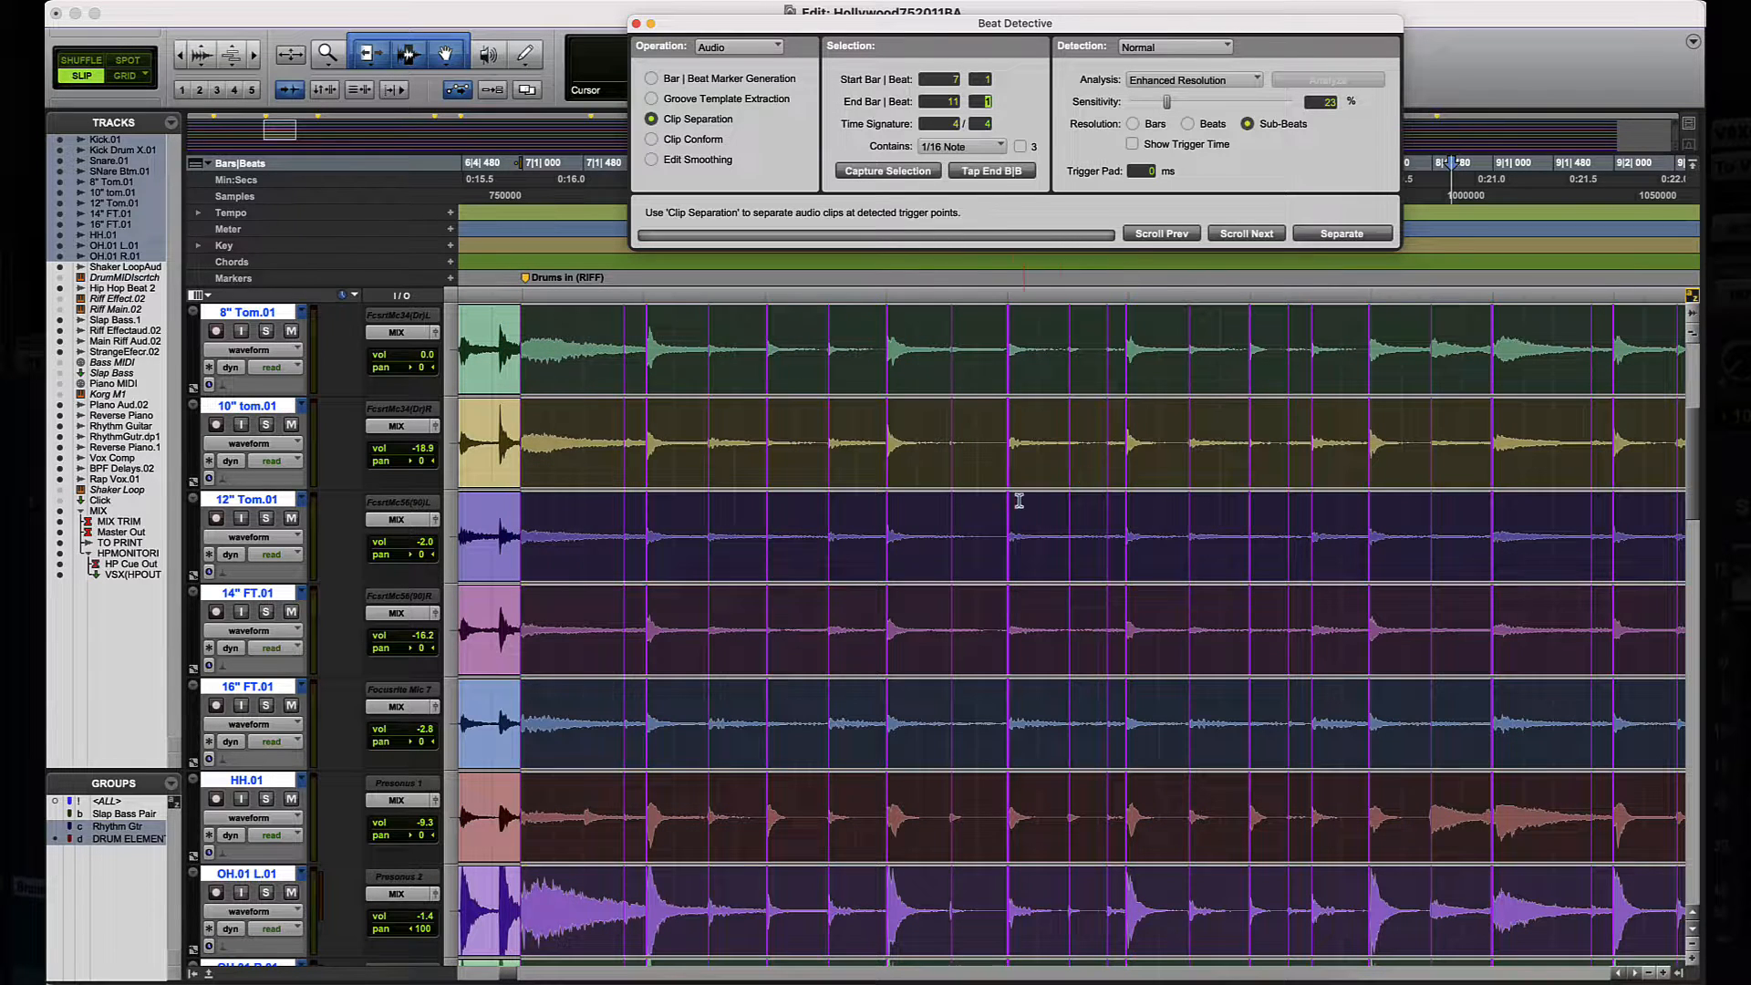
{"action": "scroll", "coordinate": [1044, 493], "scroll_direction": "right", "scroll_amount": 1}
{"action": "scroll", "coordinate": [1045, 493], "scroll_direction": "right", "scroll_amount": 2}
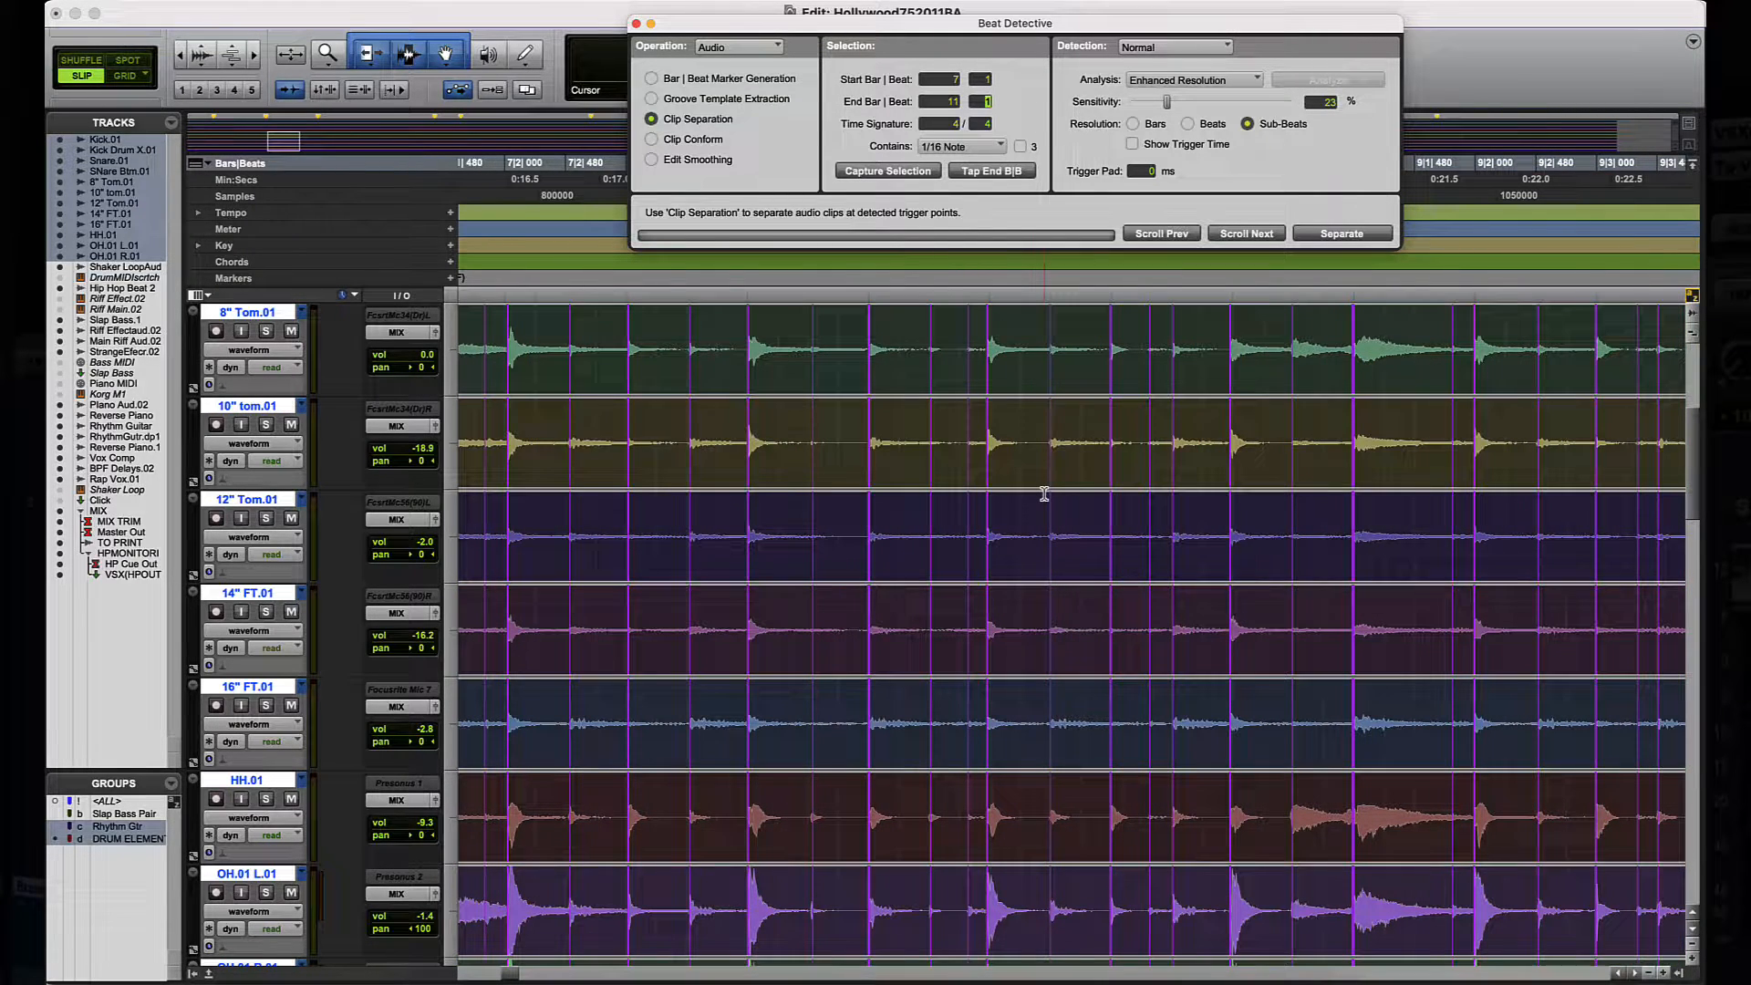
{"action": "scroll", "coordinate": [1045, 493], "scroll_direction": "right", "scroll_amount": 6}
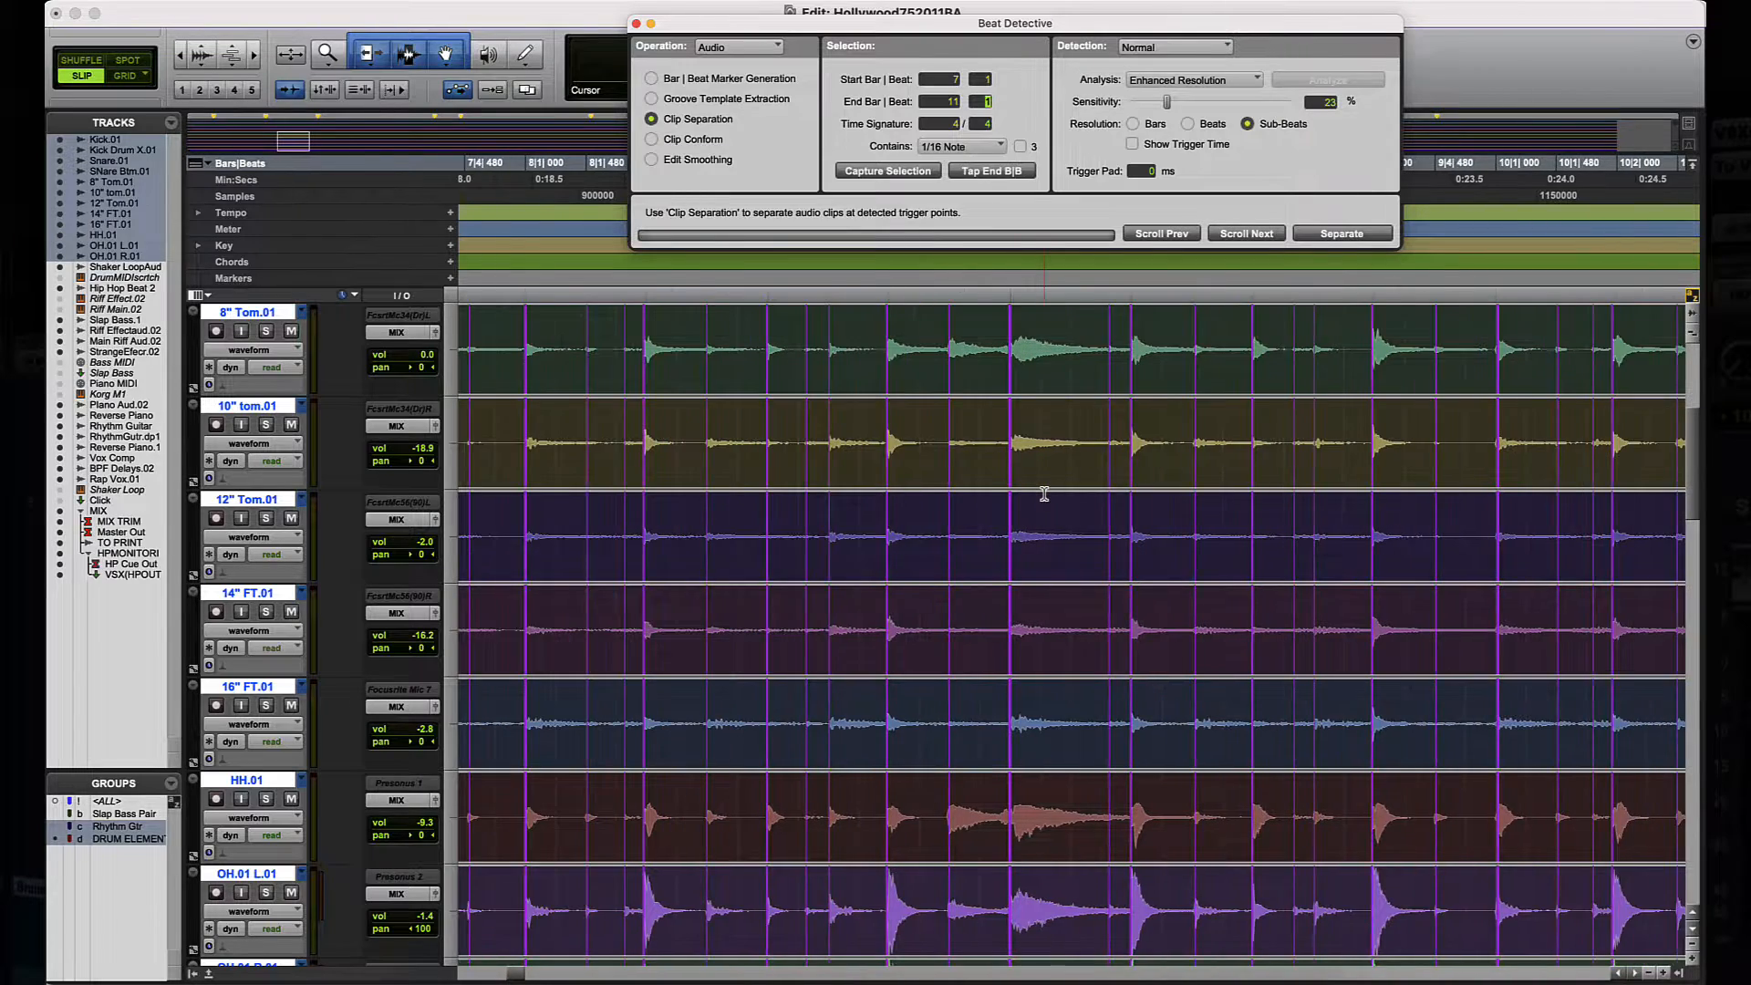
{"action": "scroll", "coordinate": [1044, 494], "scroll_direction": "right", "scroll_amount": 7}
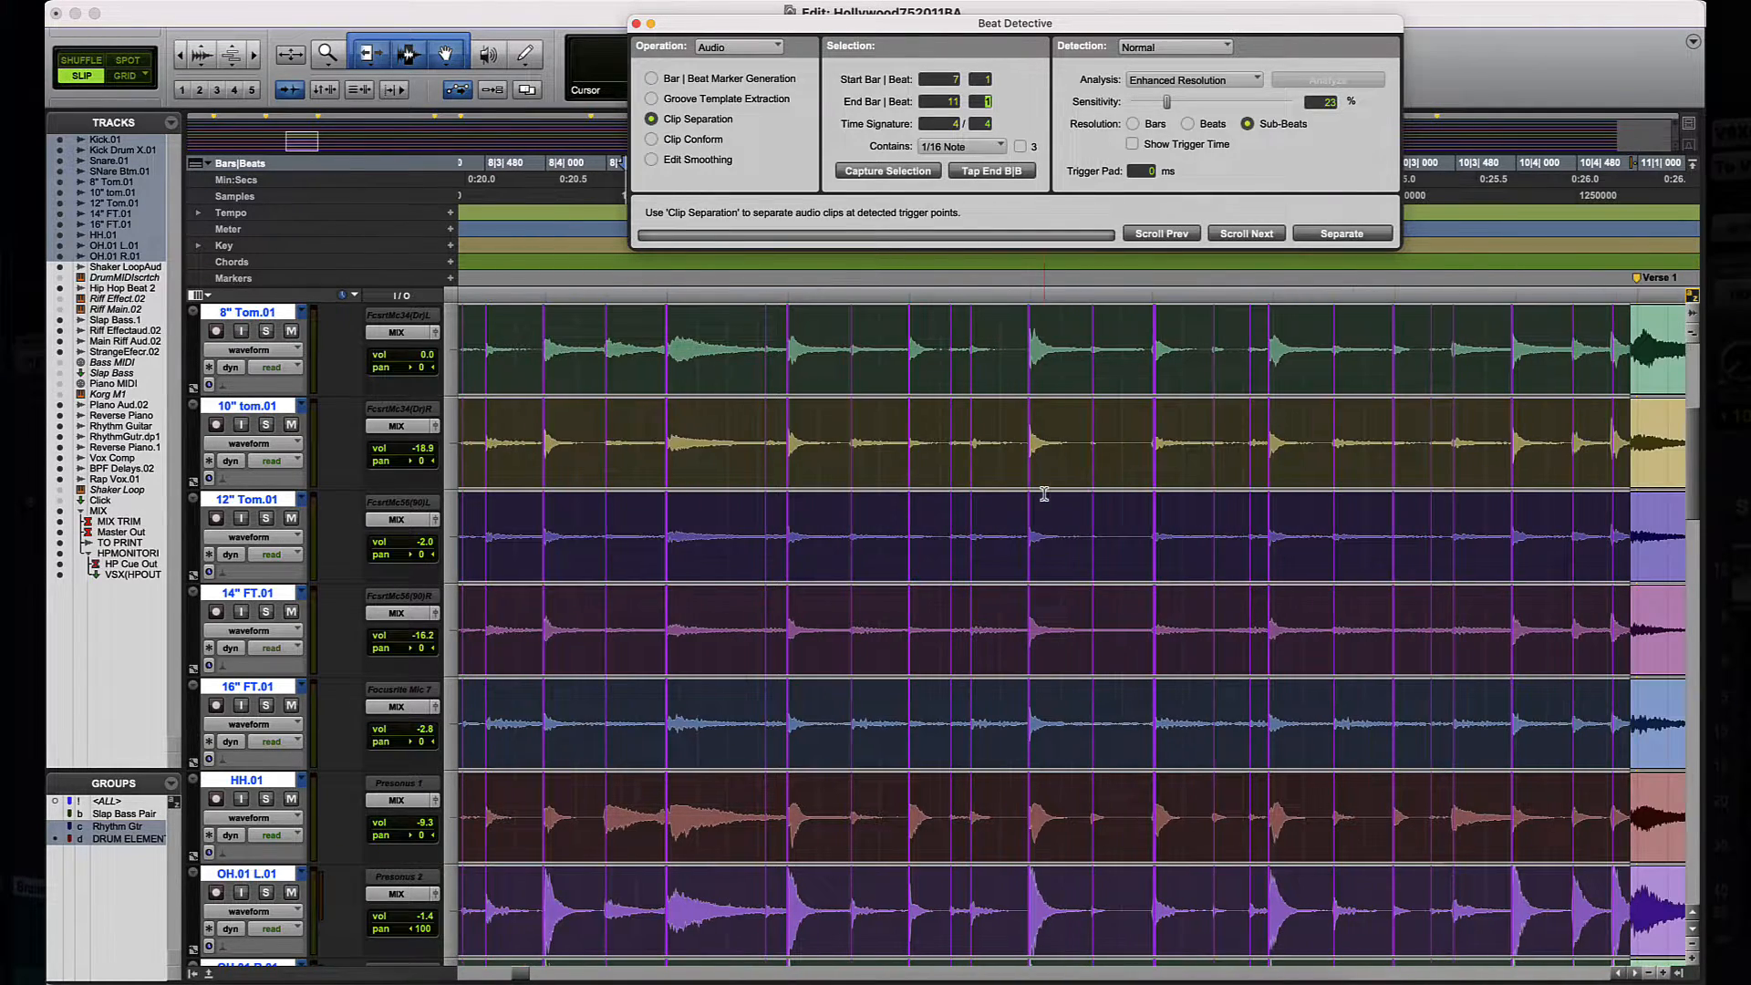
{"action": "scroll", "coordinate": [1044, 493], "scroll_direction": "down", "scroll_amount": 3}
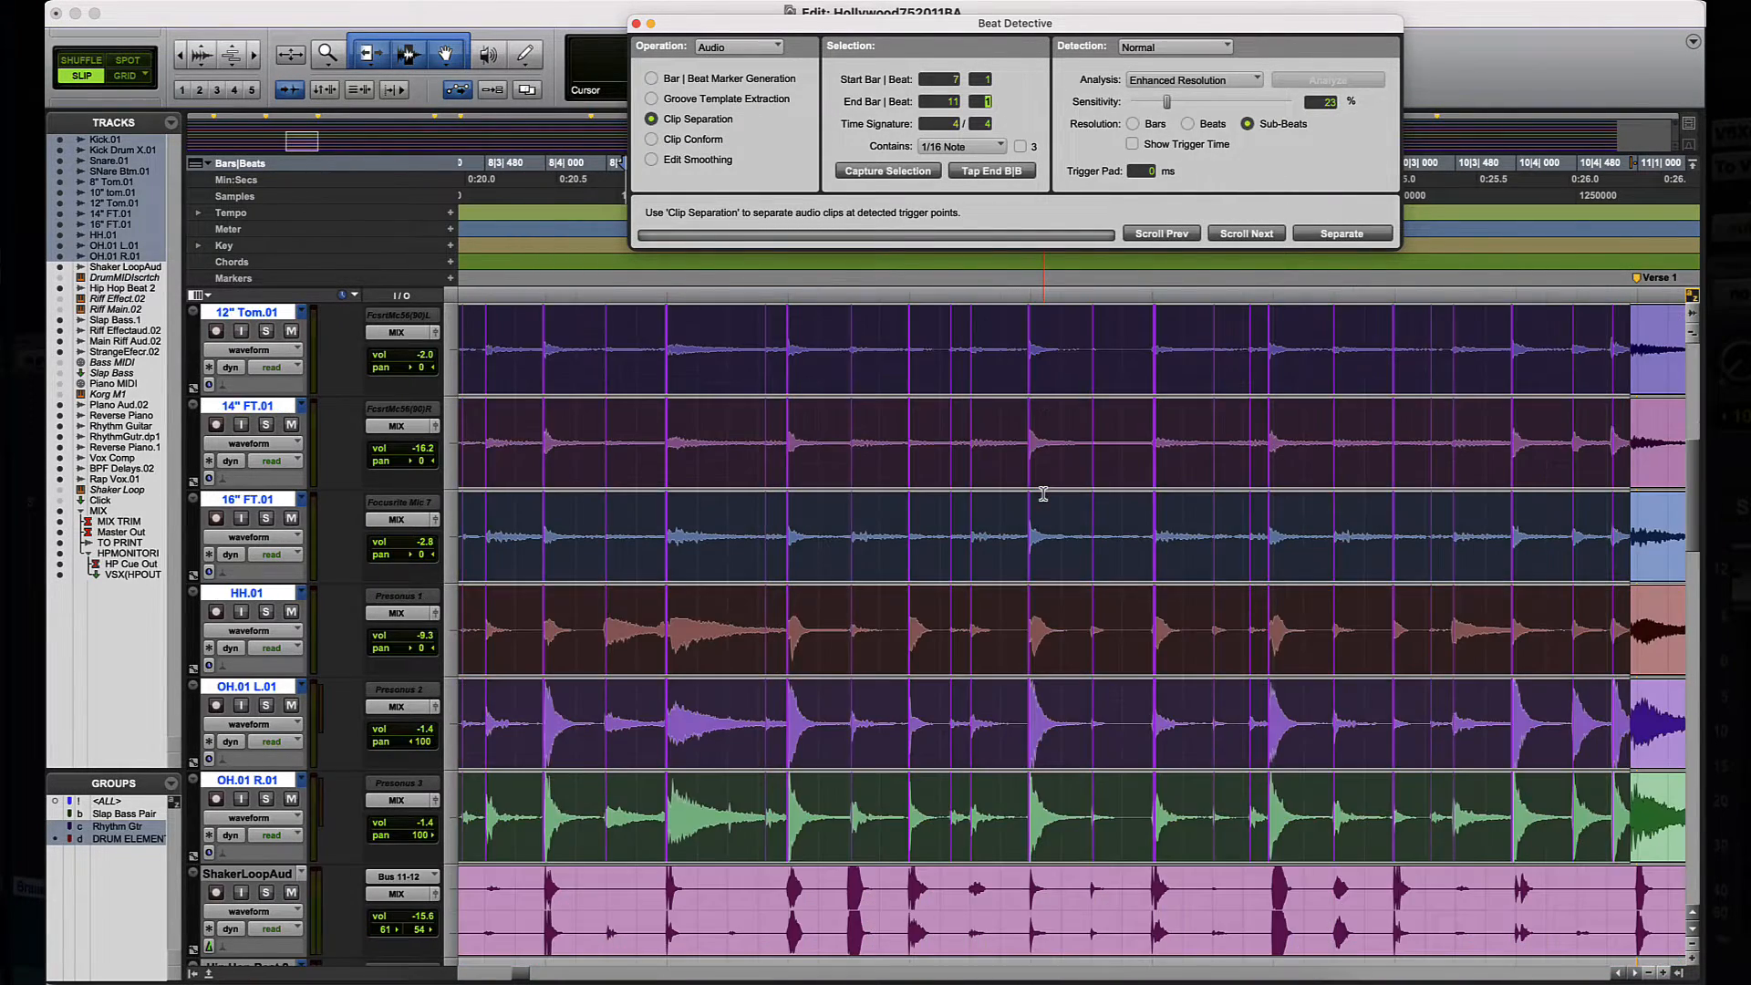
{"action": "scroll", "coordinate": [1044, 493], "scroll_direction": "left", "scroll_amount": 4}
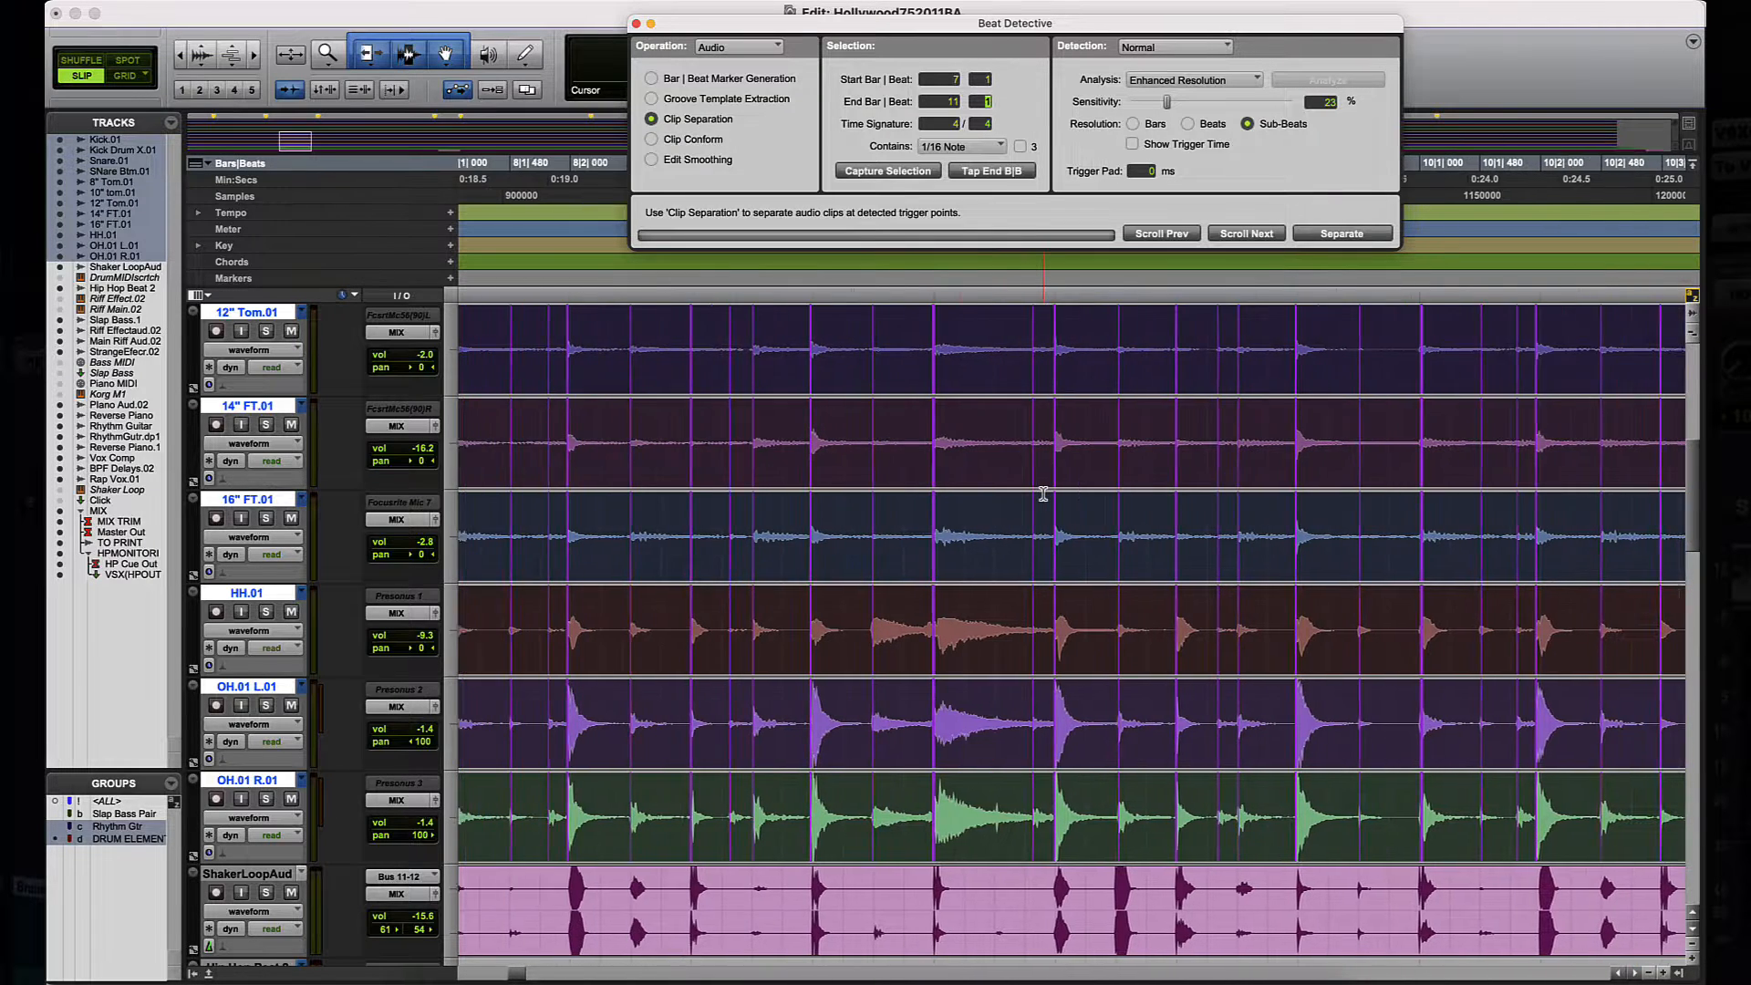
{"action": "scroll", "coordinate": [1043, 494], "scroll_direction": "left", "scroll_amount": 10}
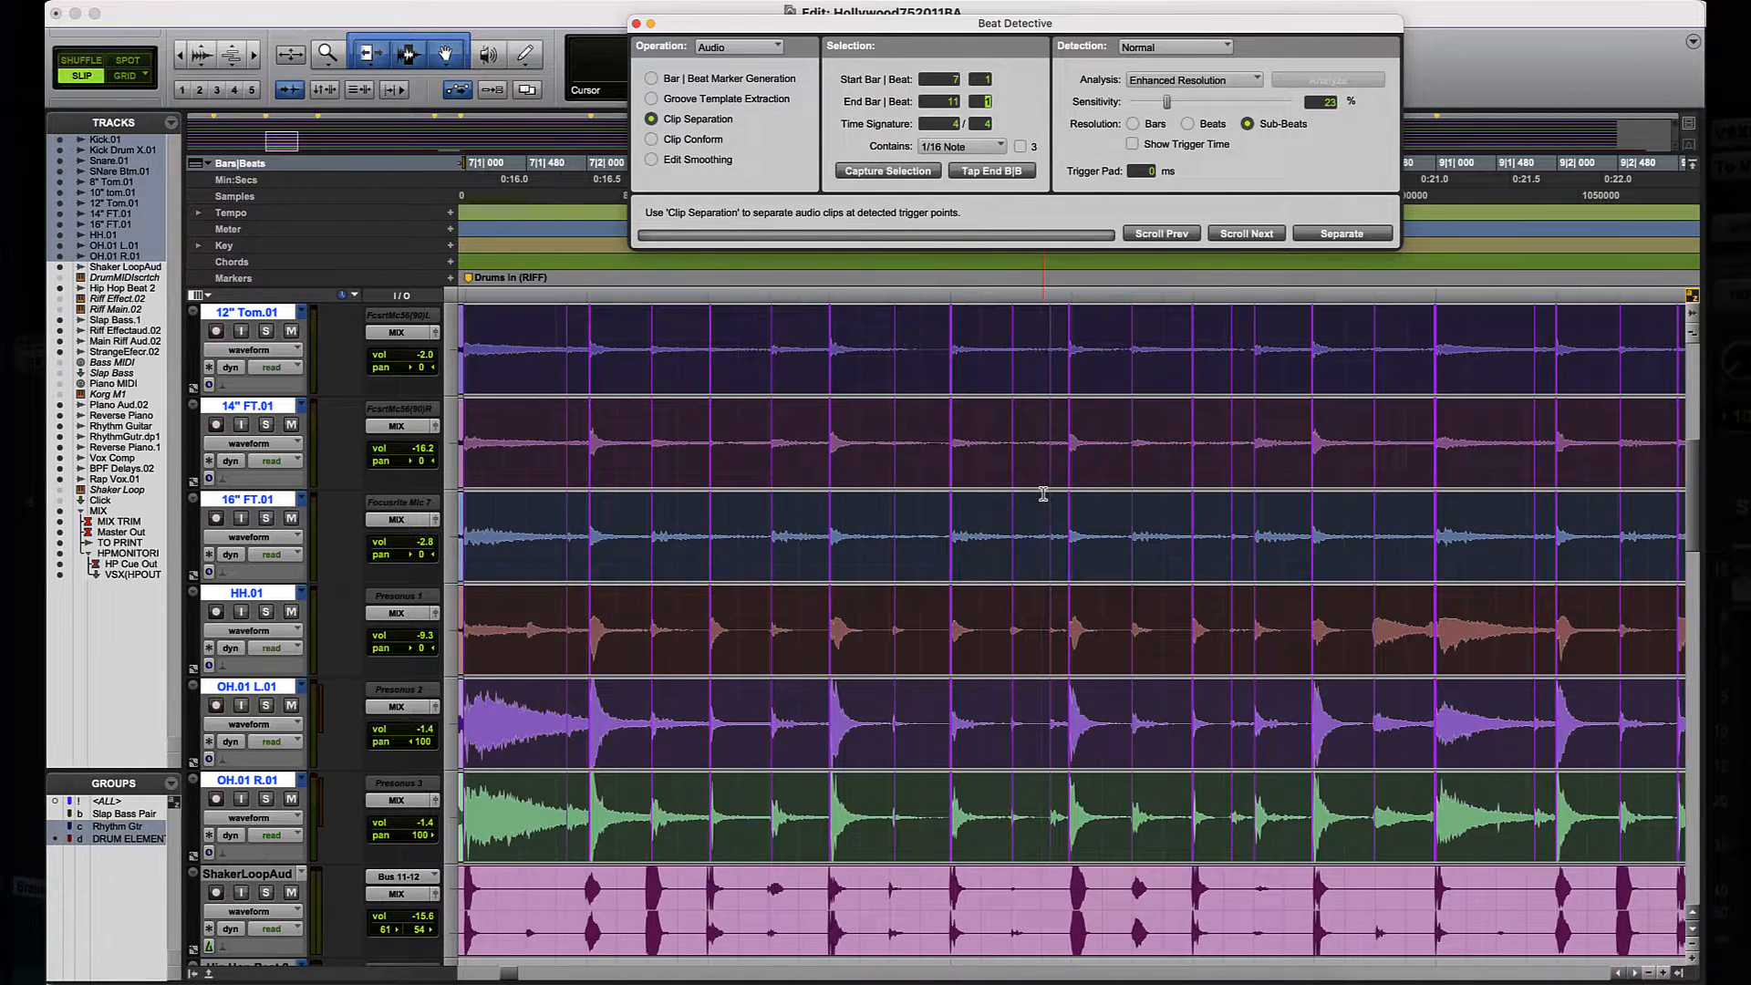
{"action": "scroll", "coordinate": [1043, 493], "scroll_direction": "left", "scroll_amount": 2}
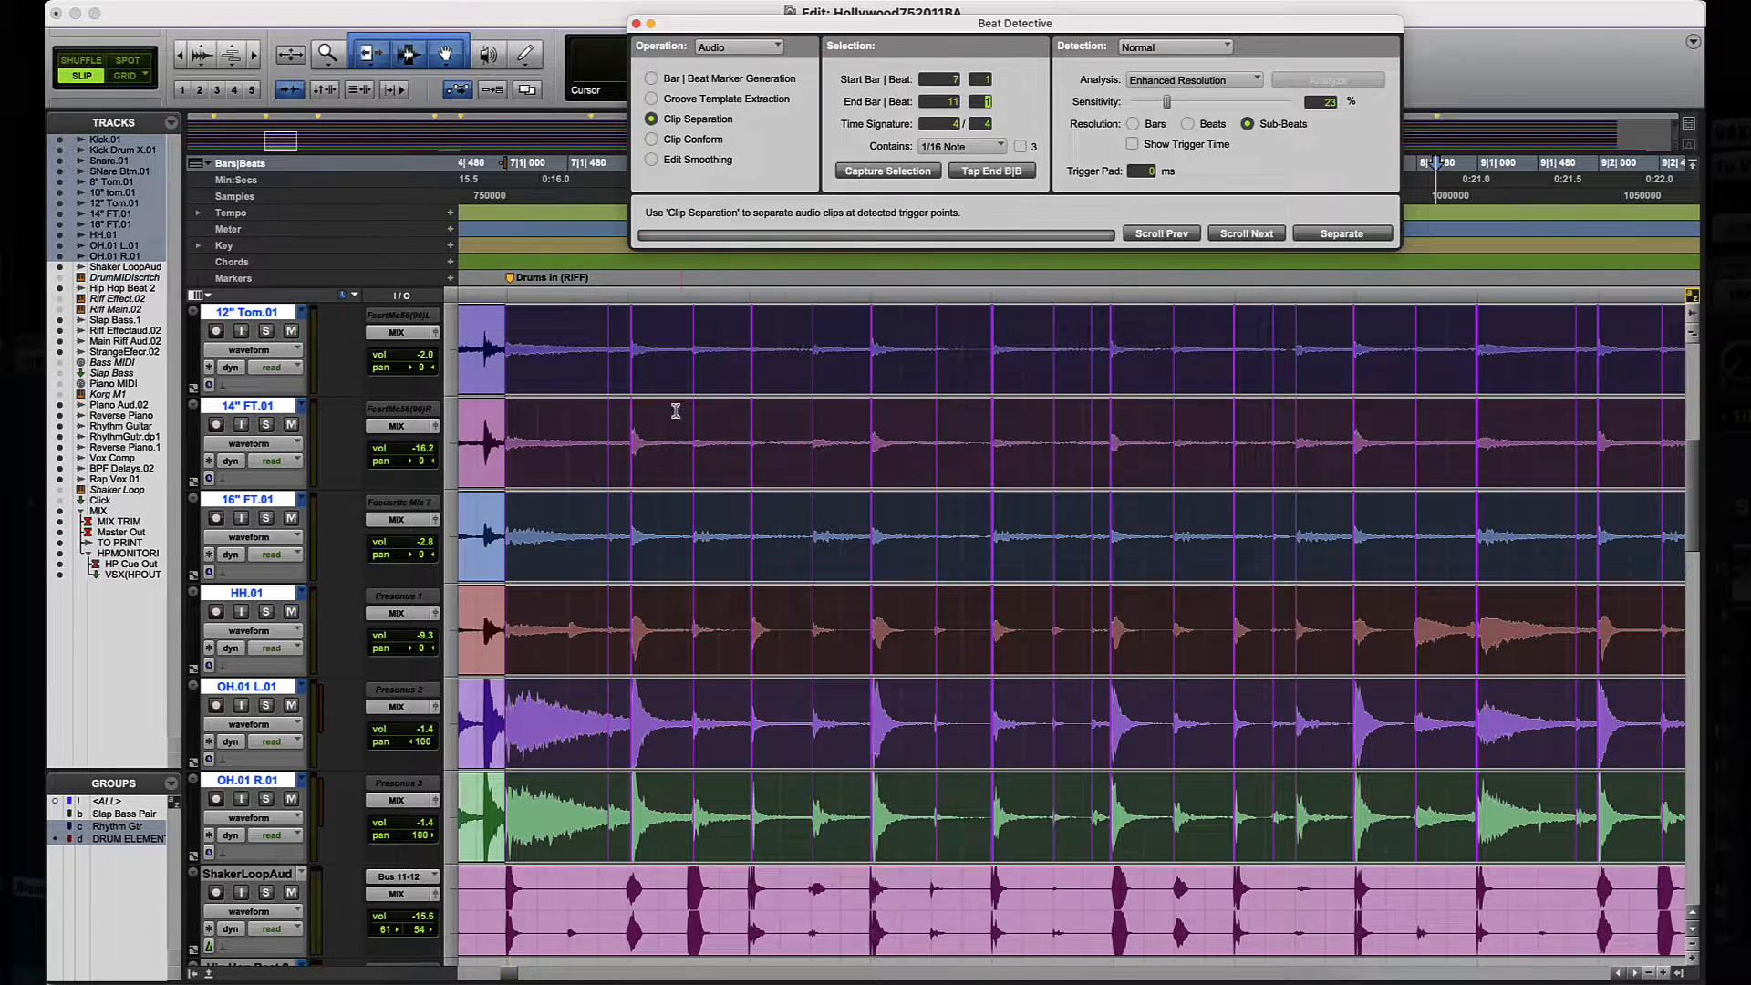
Step: Add a beat trigger at the first hi-hat hit after the Drums in (RIFF) marker and move it toward the hit's start
{"action": "left_click", "coordinate": [561, 657]}
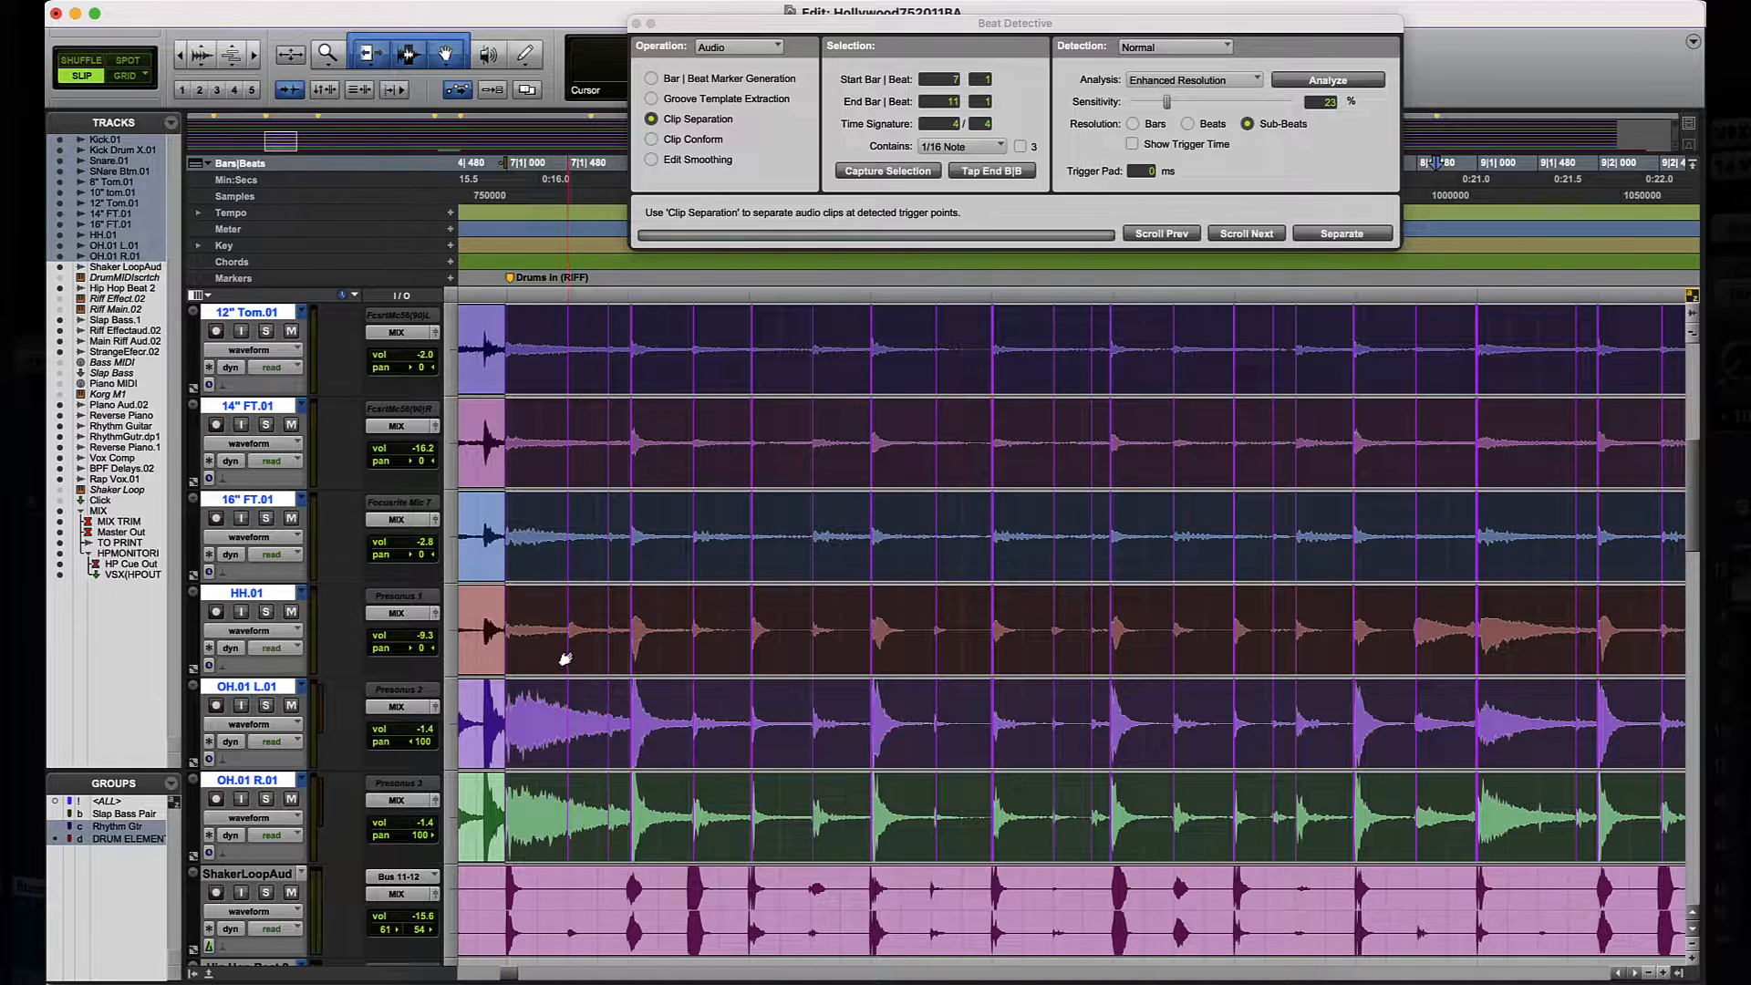
{"action": "key", "text": "t"}
{"action": "key", "text": "t"}
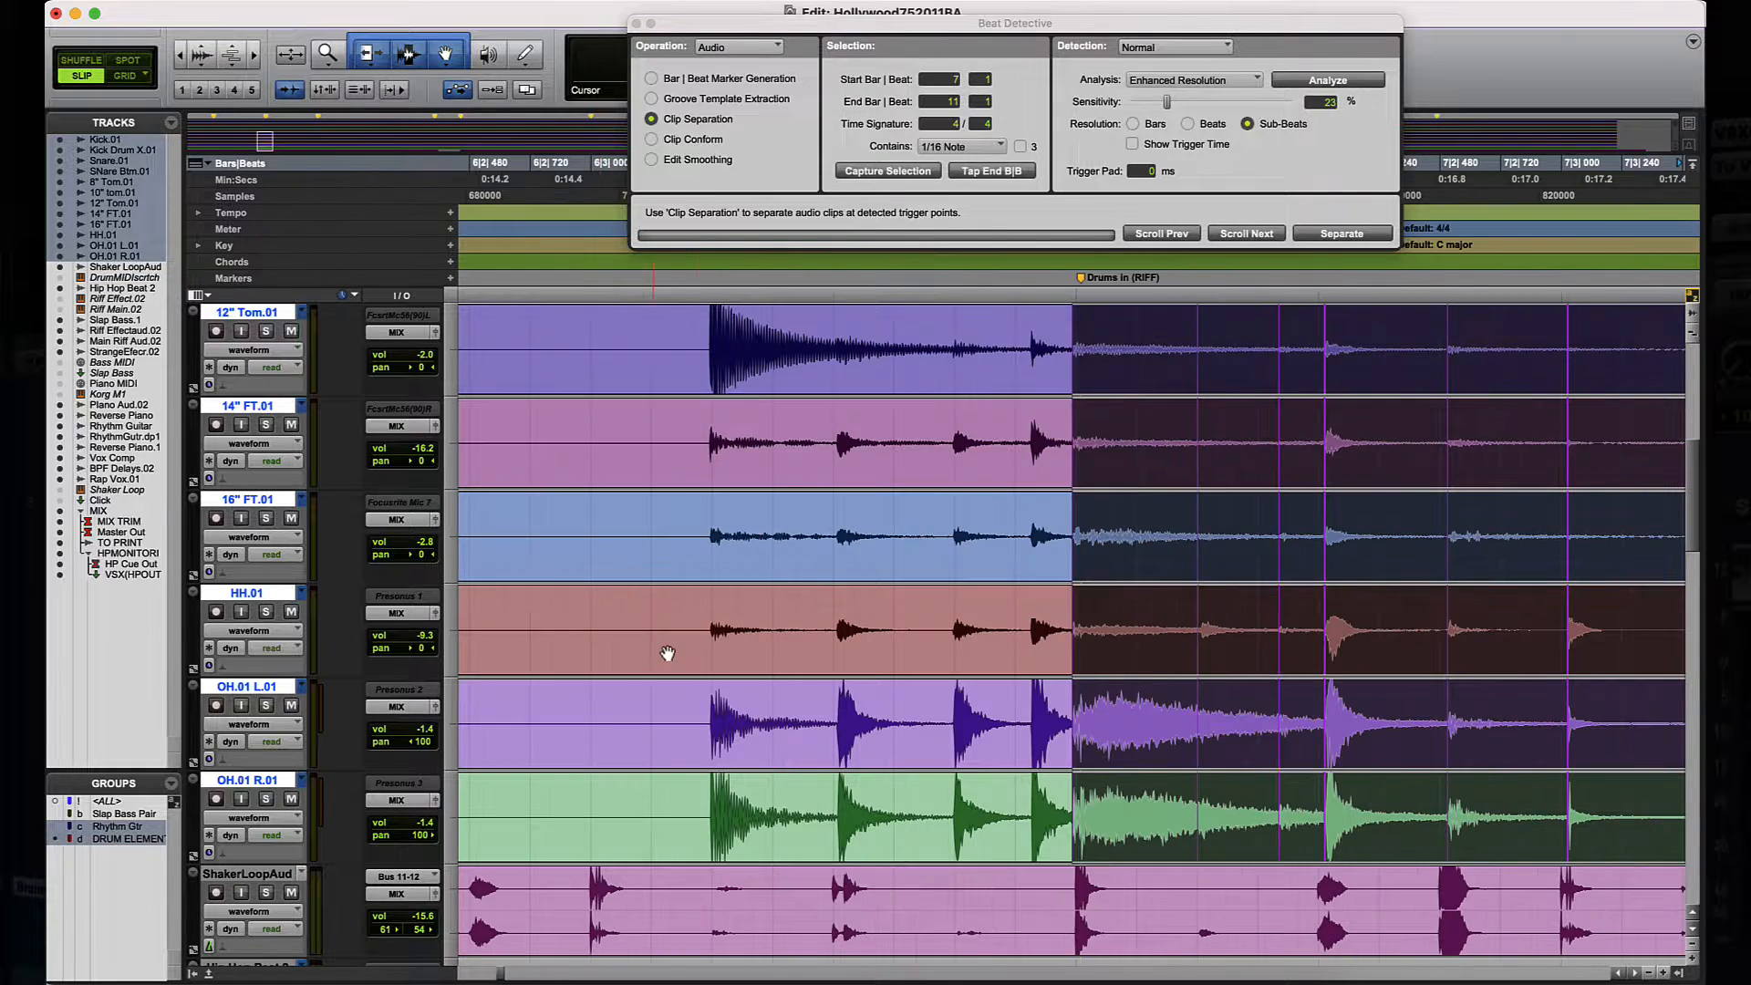
{"action": "scroll", "coordinate": [737, 651], "scroll_direction": "right", "scroll_amount": 2}
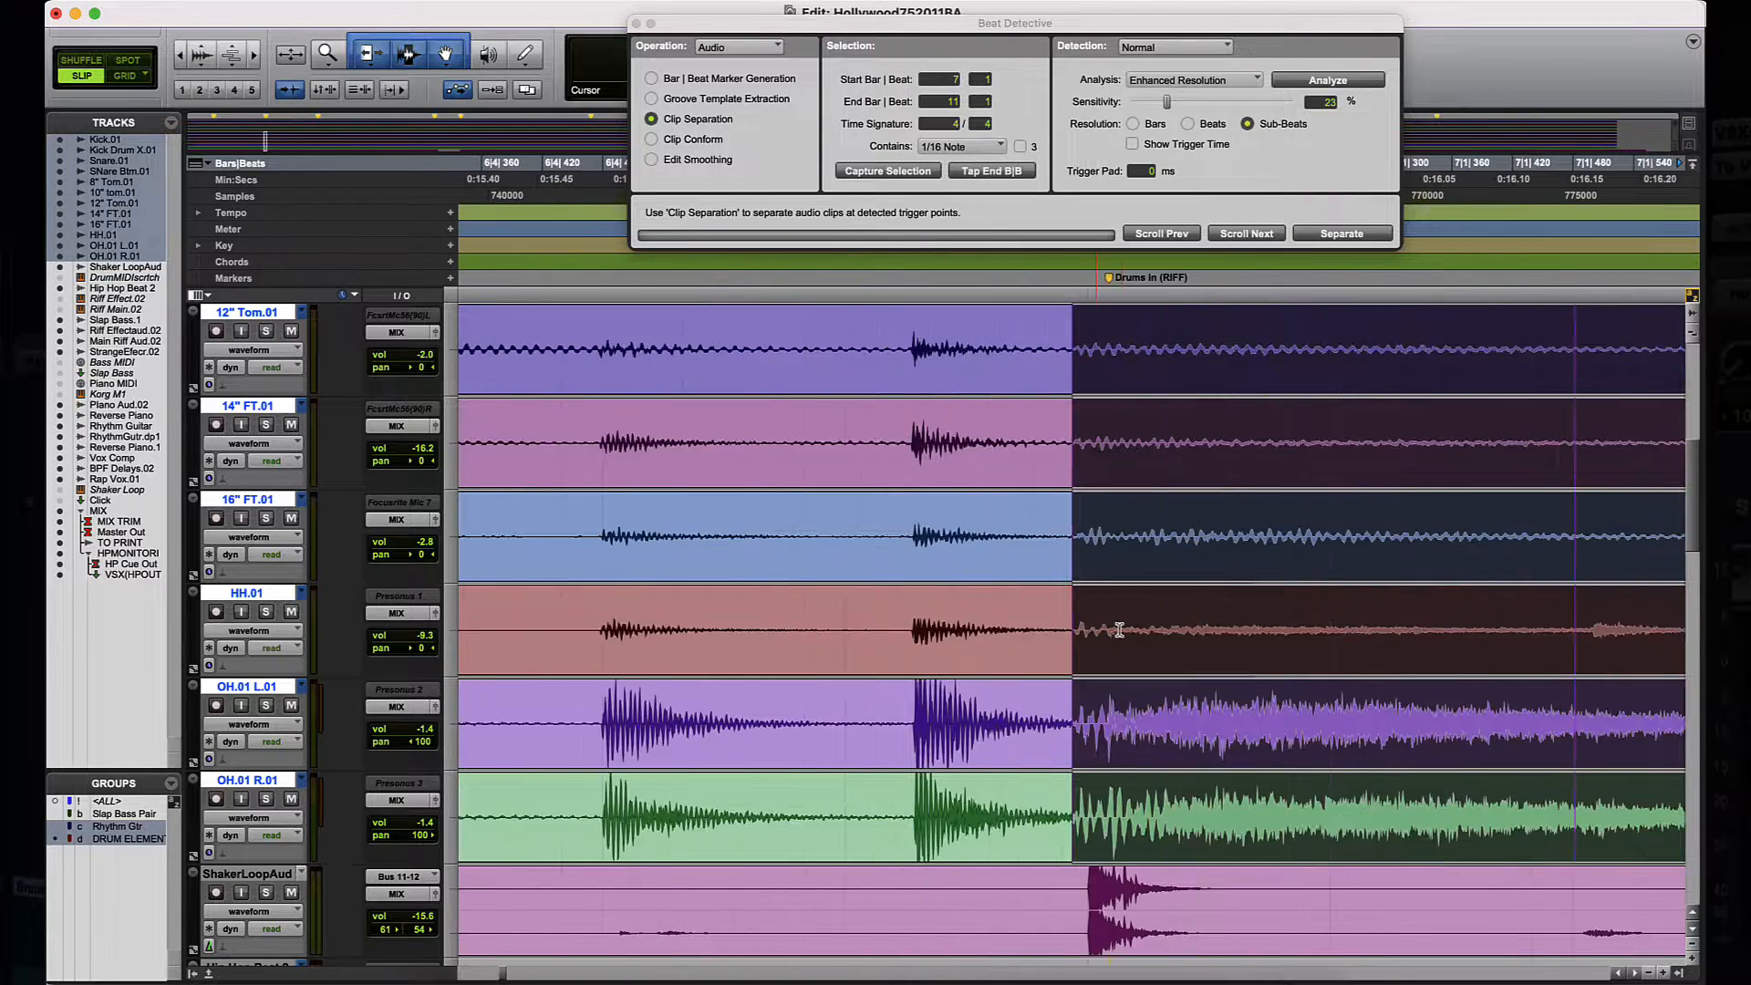
{"action": "key", "text": "t"}
{"action": "scroll", "coordinate": [1345, 665], "scroll_direction": "right", "scroll_amount": 4}
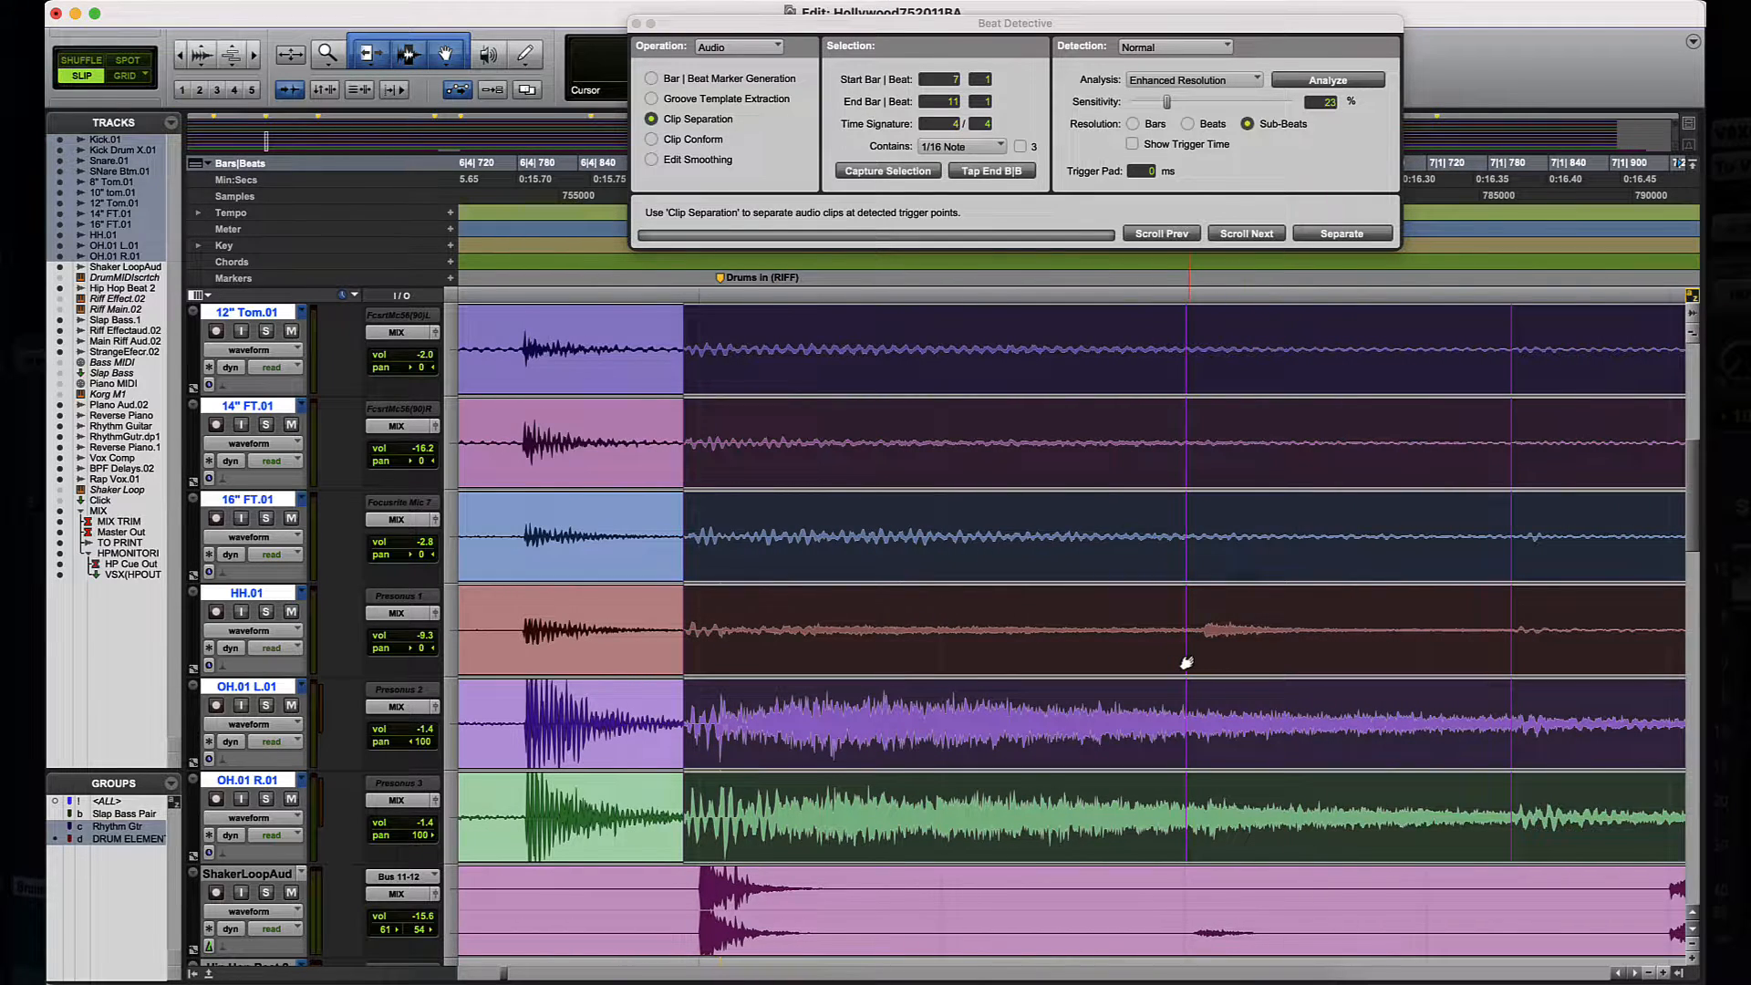
{"action": "left_click_drag", "start_coordinate": [1186, 664], "coordinate": [1202, 663]}
Step: Fine-tune the added beat trigger to sit exactly on the hi-hat transient on the HH.01 track
{"action": "key", "text": "t"}
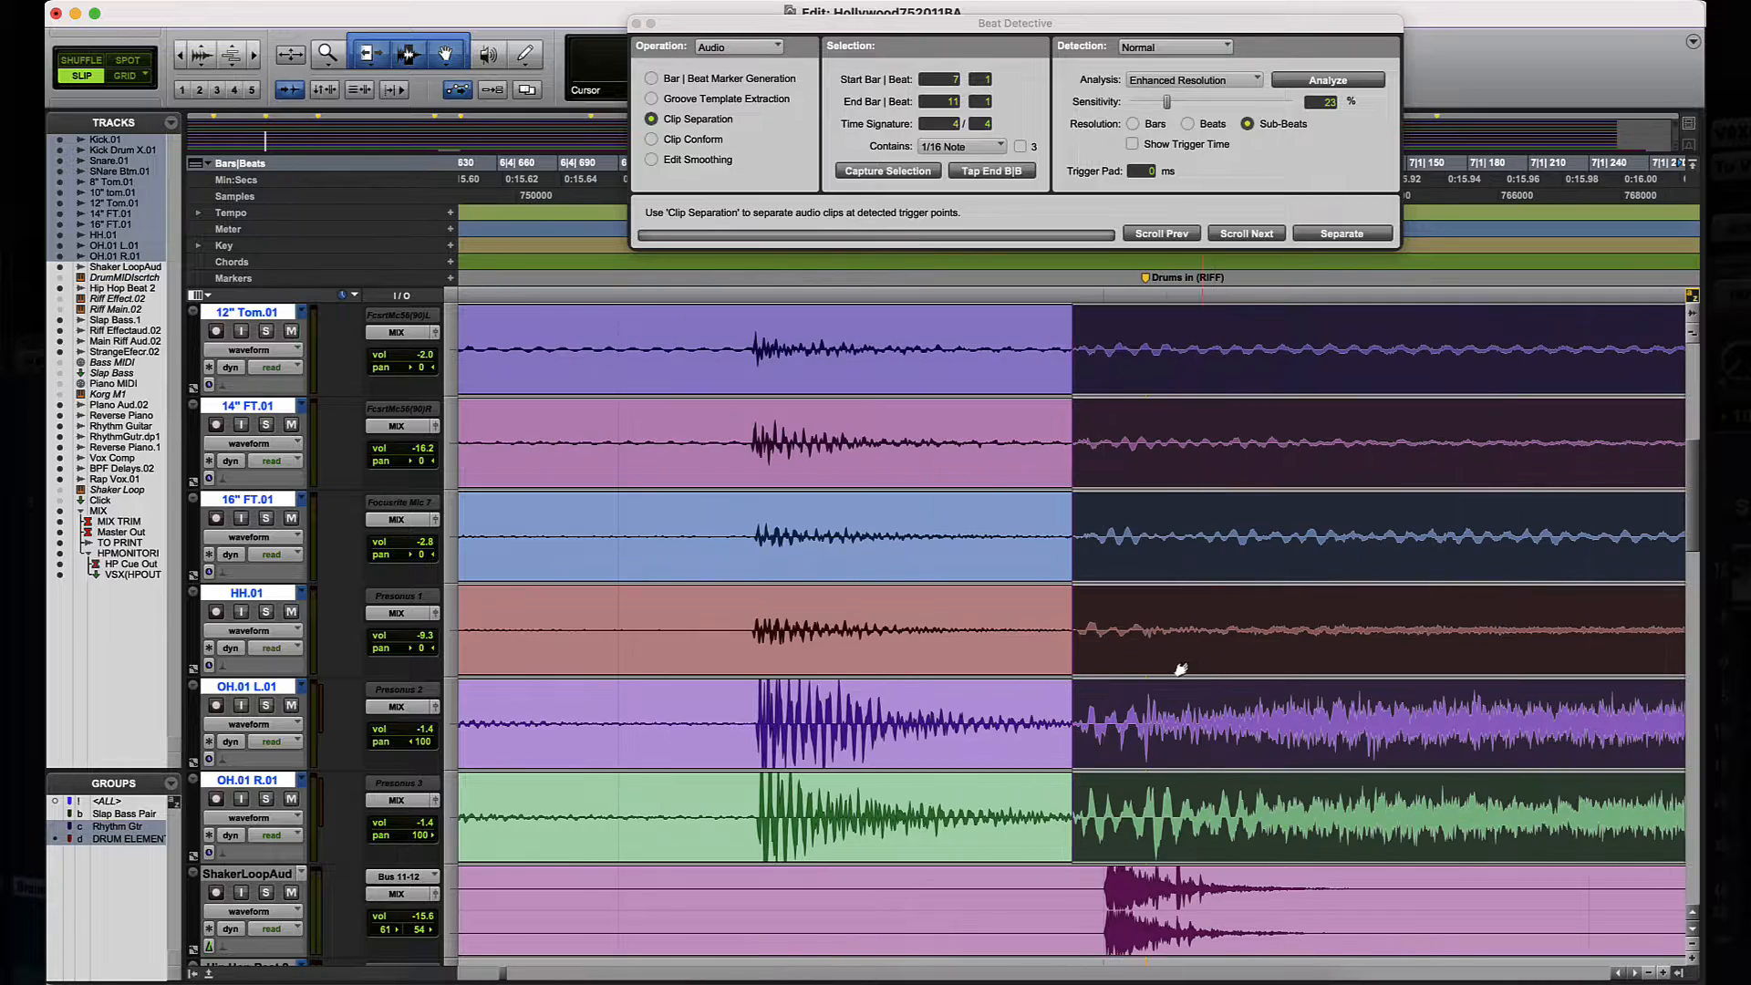
{"action": "scroll", "coordinate": [1253, 658], "scroll_direction": "right", "scroll_amount": 15}
{"action": "scroll", "coordinate": [1017, 626], "scroll_direction": "left", "scroll_amount": 15}
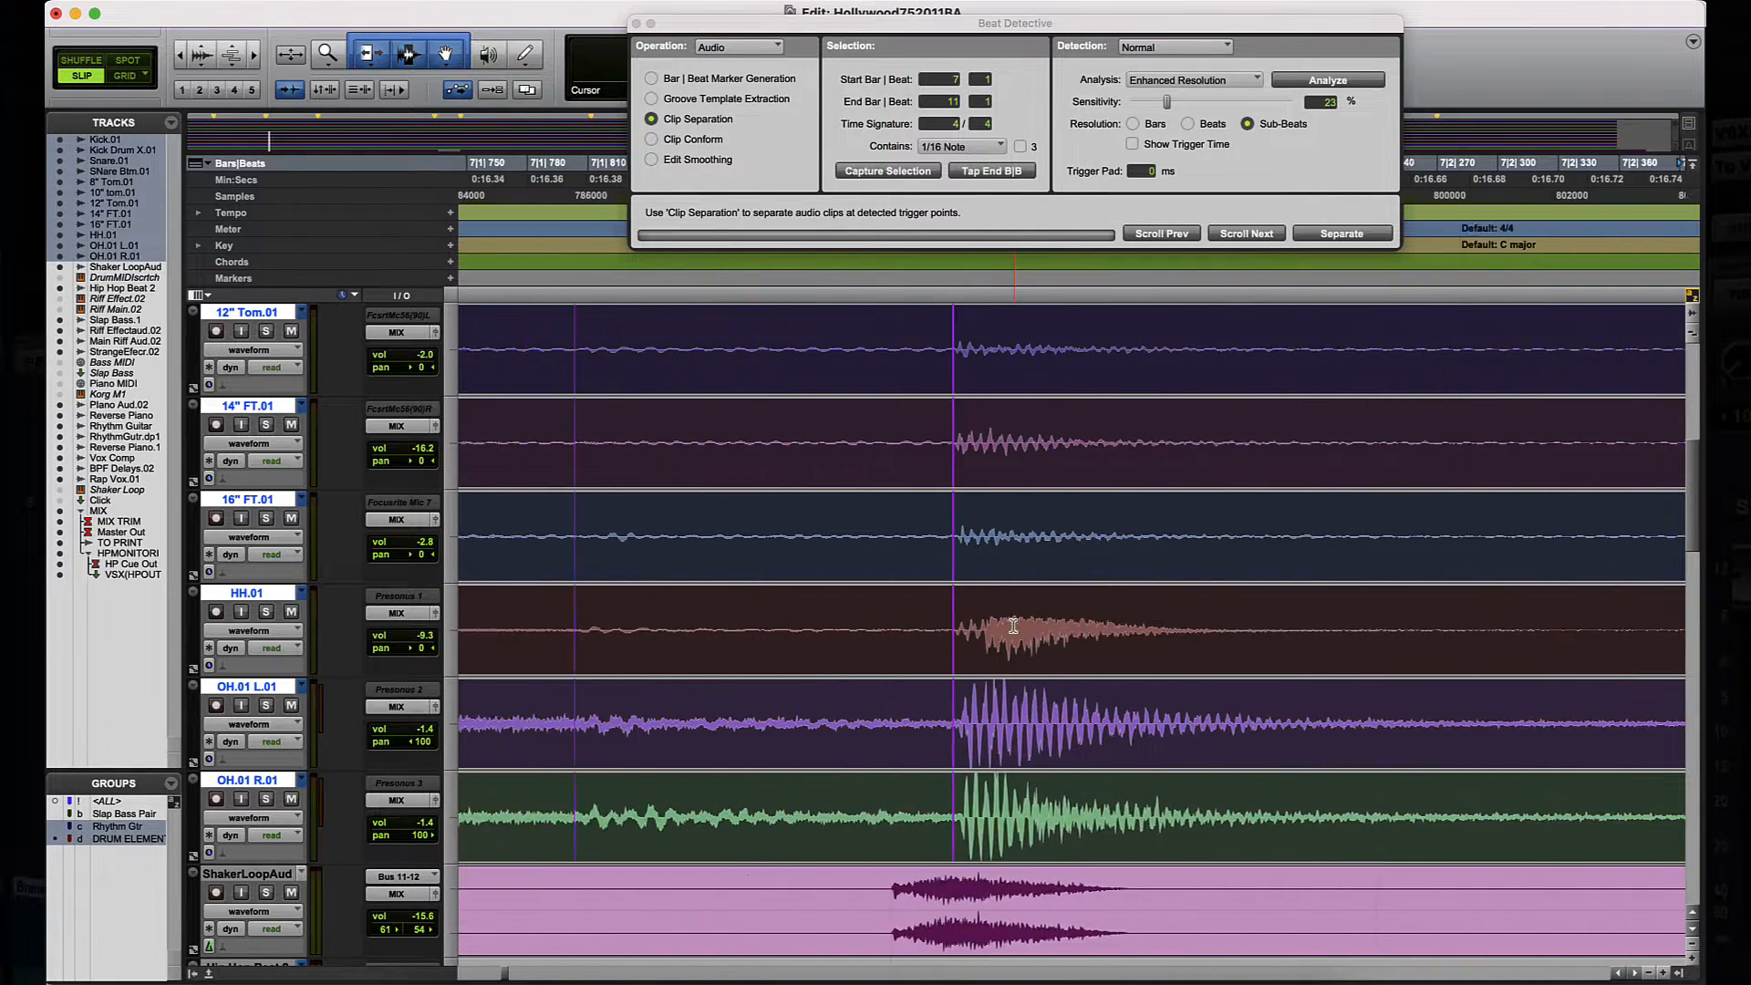
{"action": "scroll", "coordinate": [1013, 627], "scroll_direction": "right", "scroll_amount": 2}
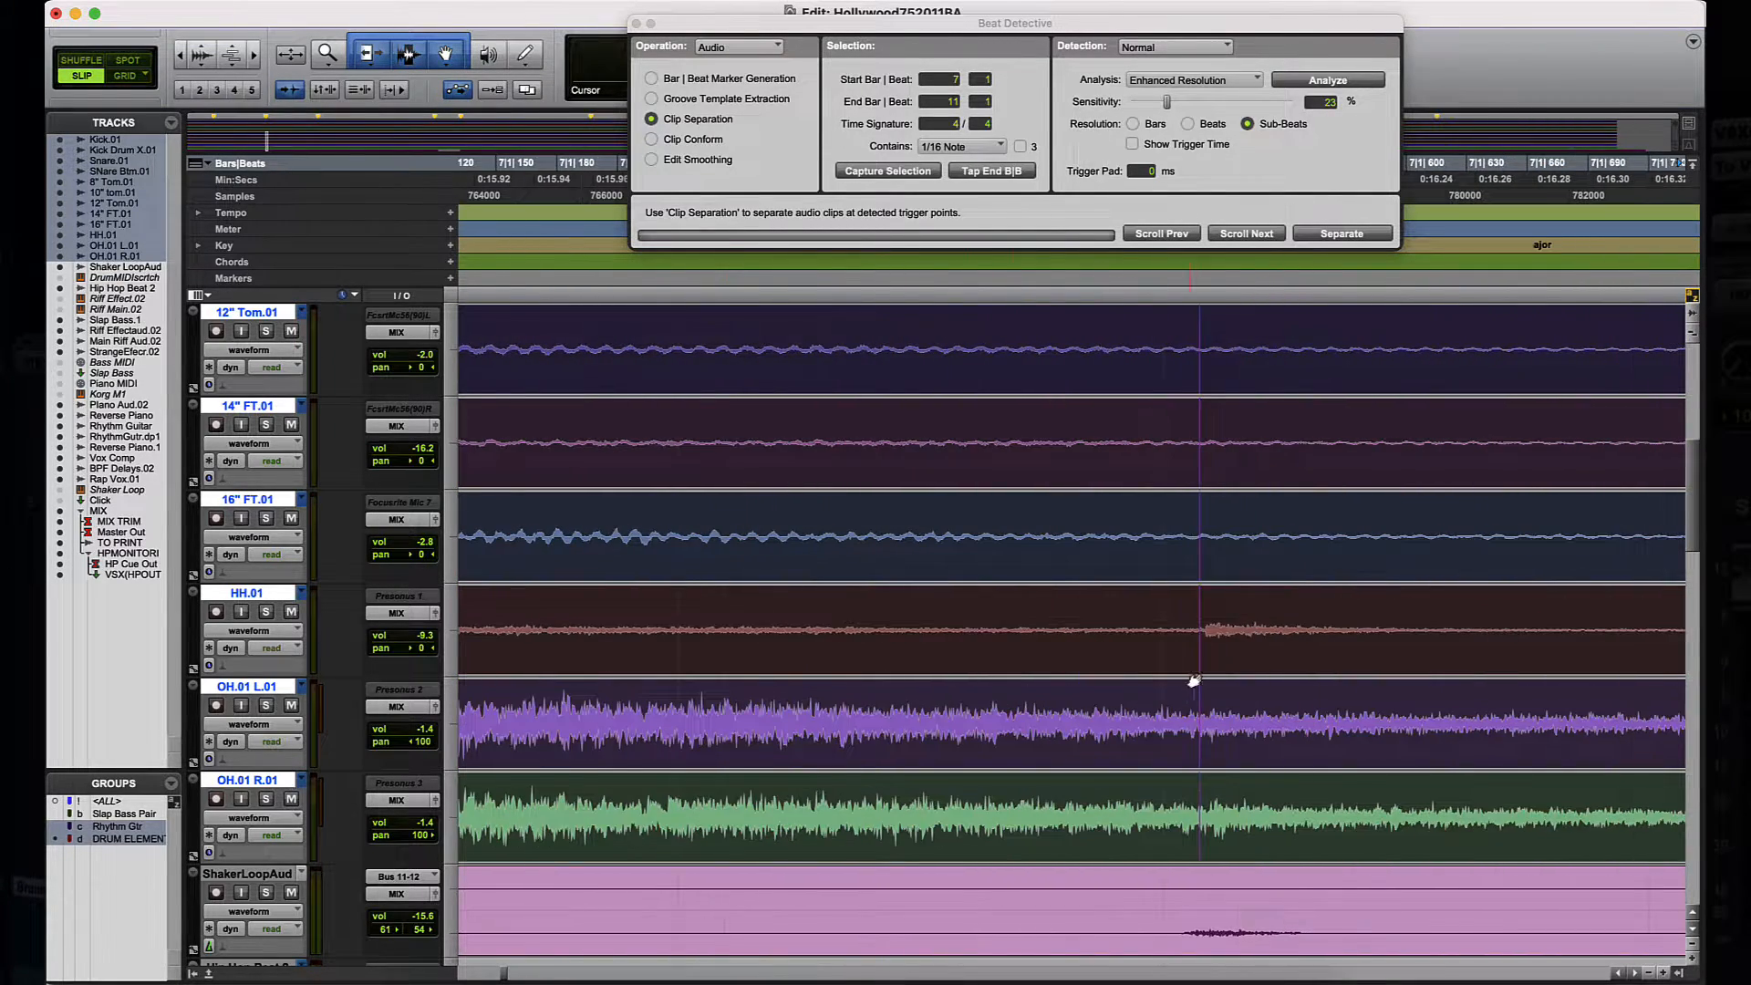
{"action": "left_click_drag", "start_coordinate": [1200, 666], "coordinate": [1203, 667]}
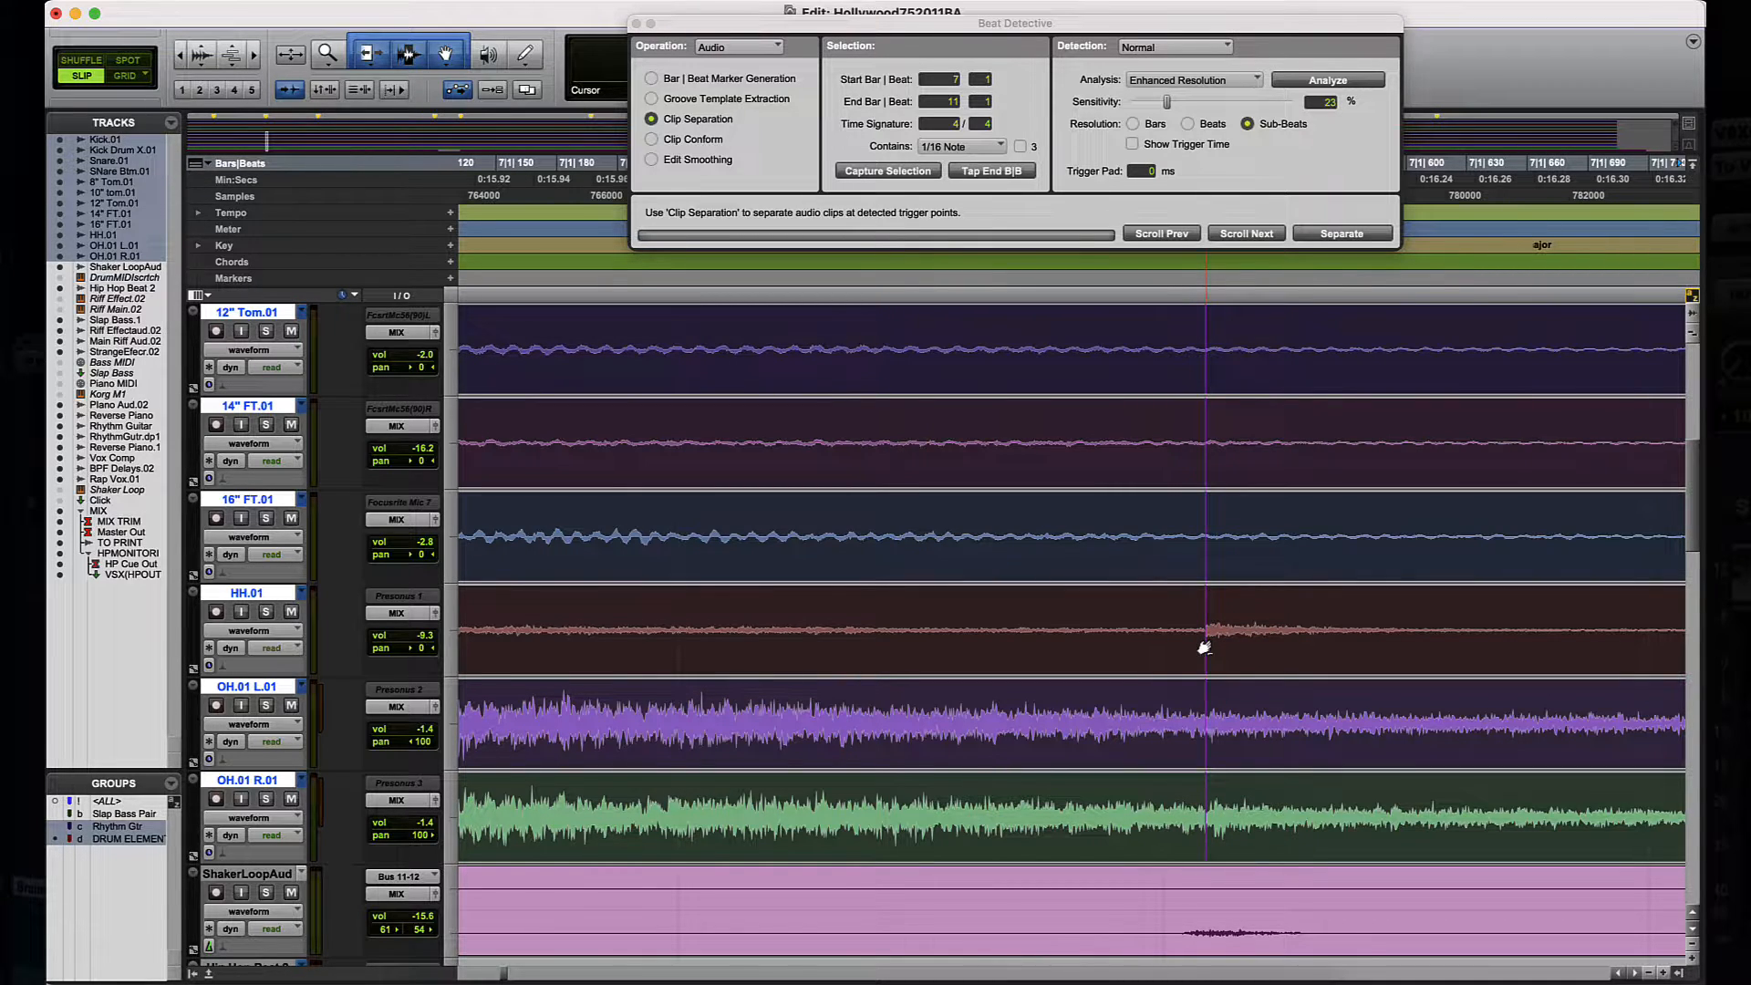
Step: Delete the manually added beat trigger at the hi-hat hit
{"action": "left_click", "coordinate": [1205, 647], "text": "alt"}
{"action": "key", "text": "r"}
{"action": "key", "text": "r"}
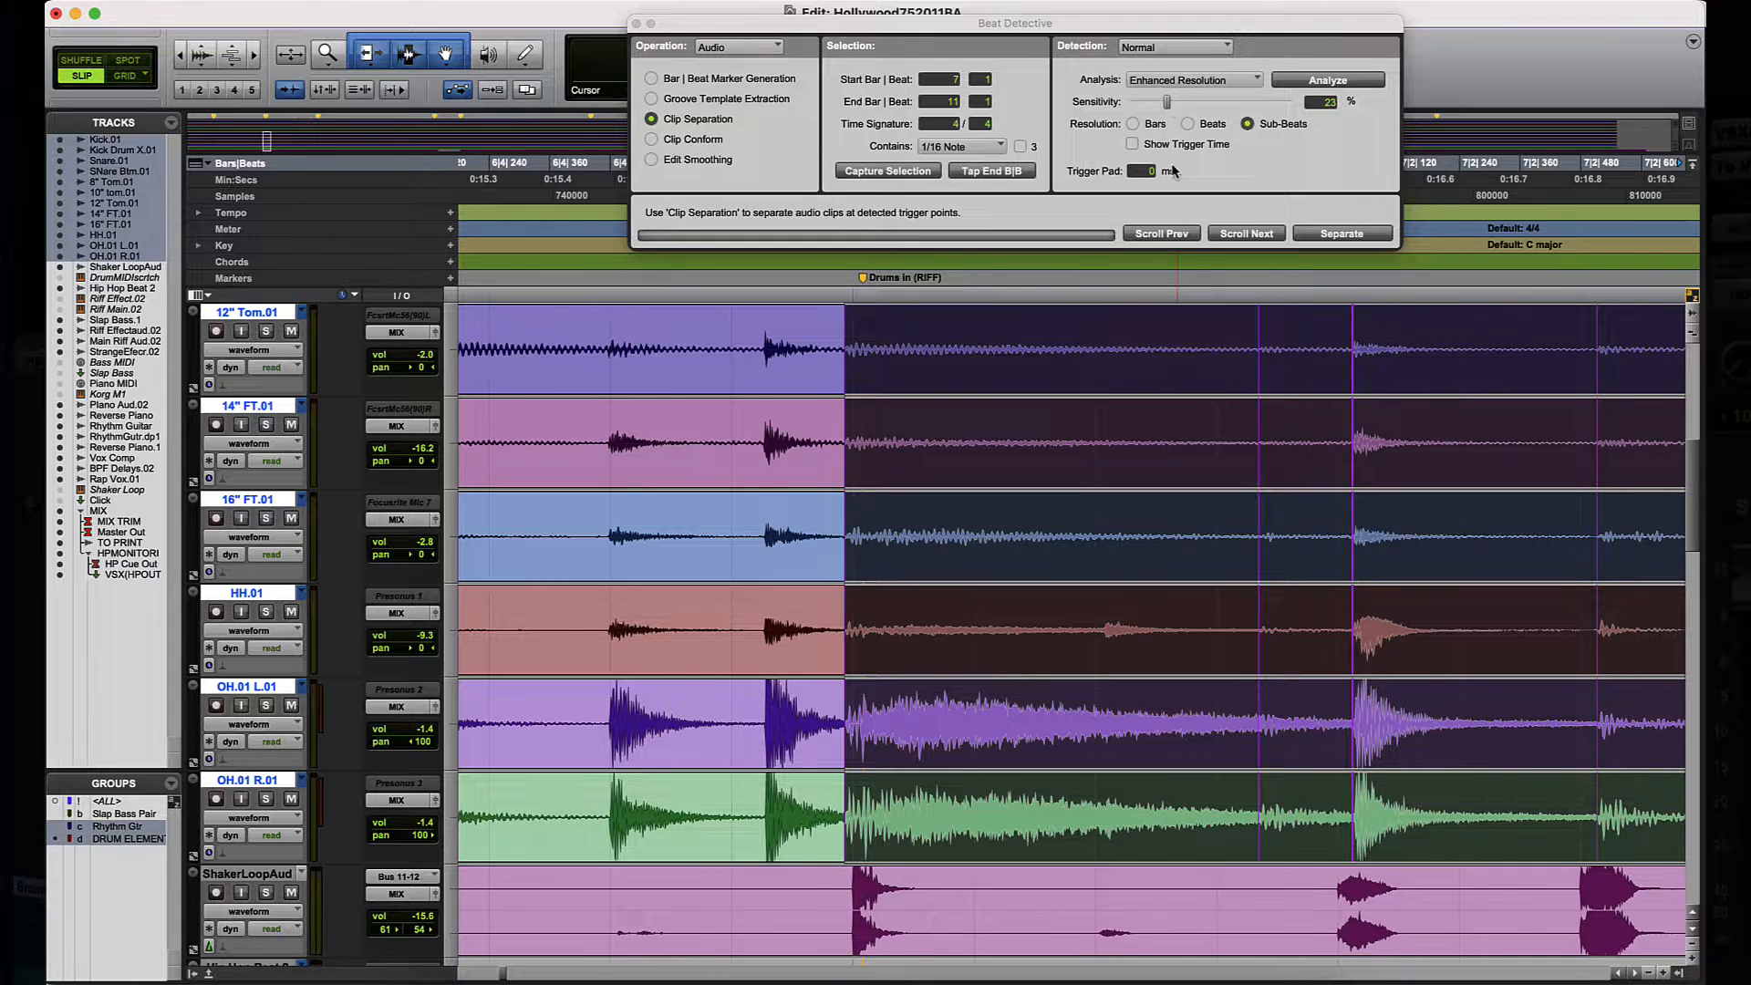
Step: Reduce the waveform height and compare the beat triggers with the hits on all drum tracks after the Drums in (RIFF) marker
{"action": "key", "text": "alt+super+bracketleft"}
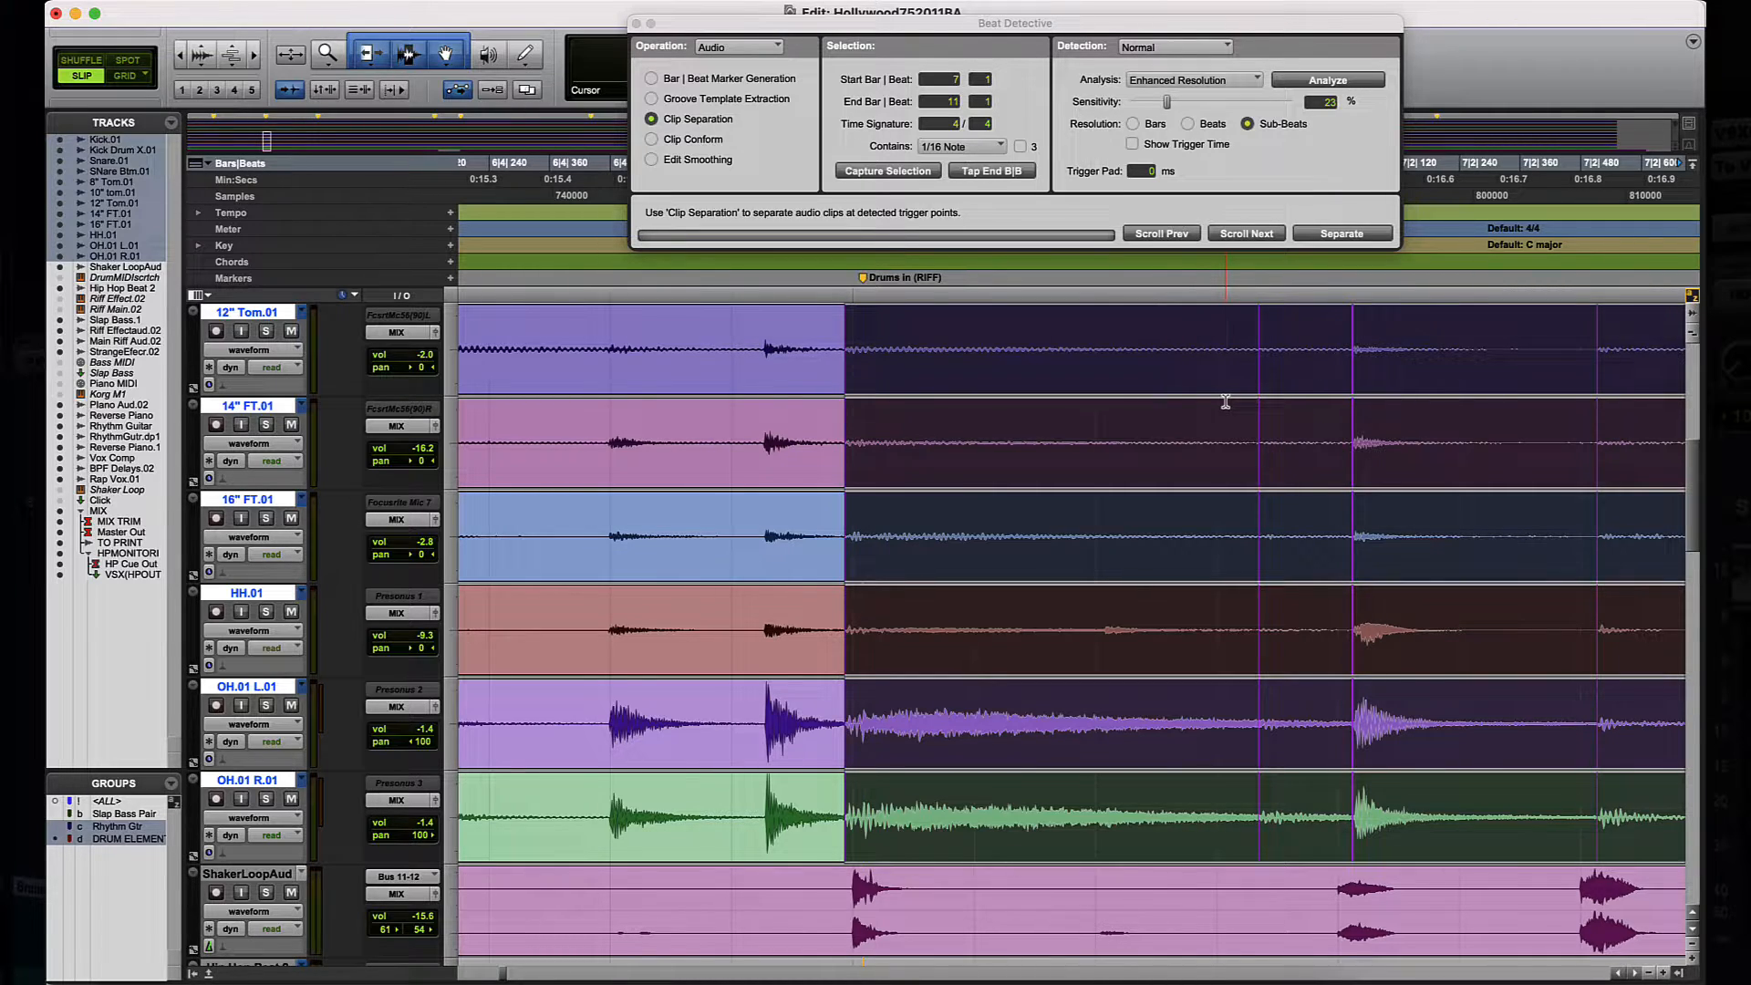
{"action": "scroll", "coordinate": [1226, 402], "scroll_direction": "up", "scroll_amount": 6}
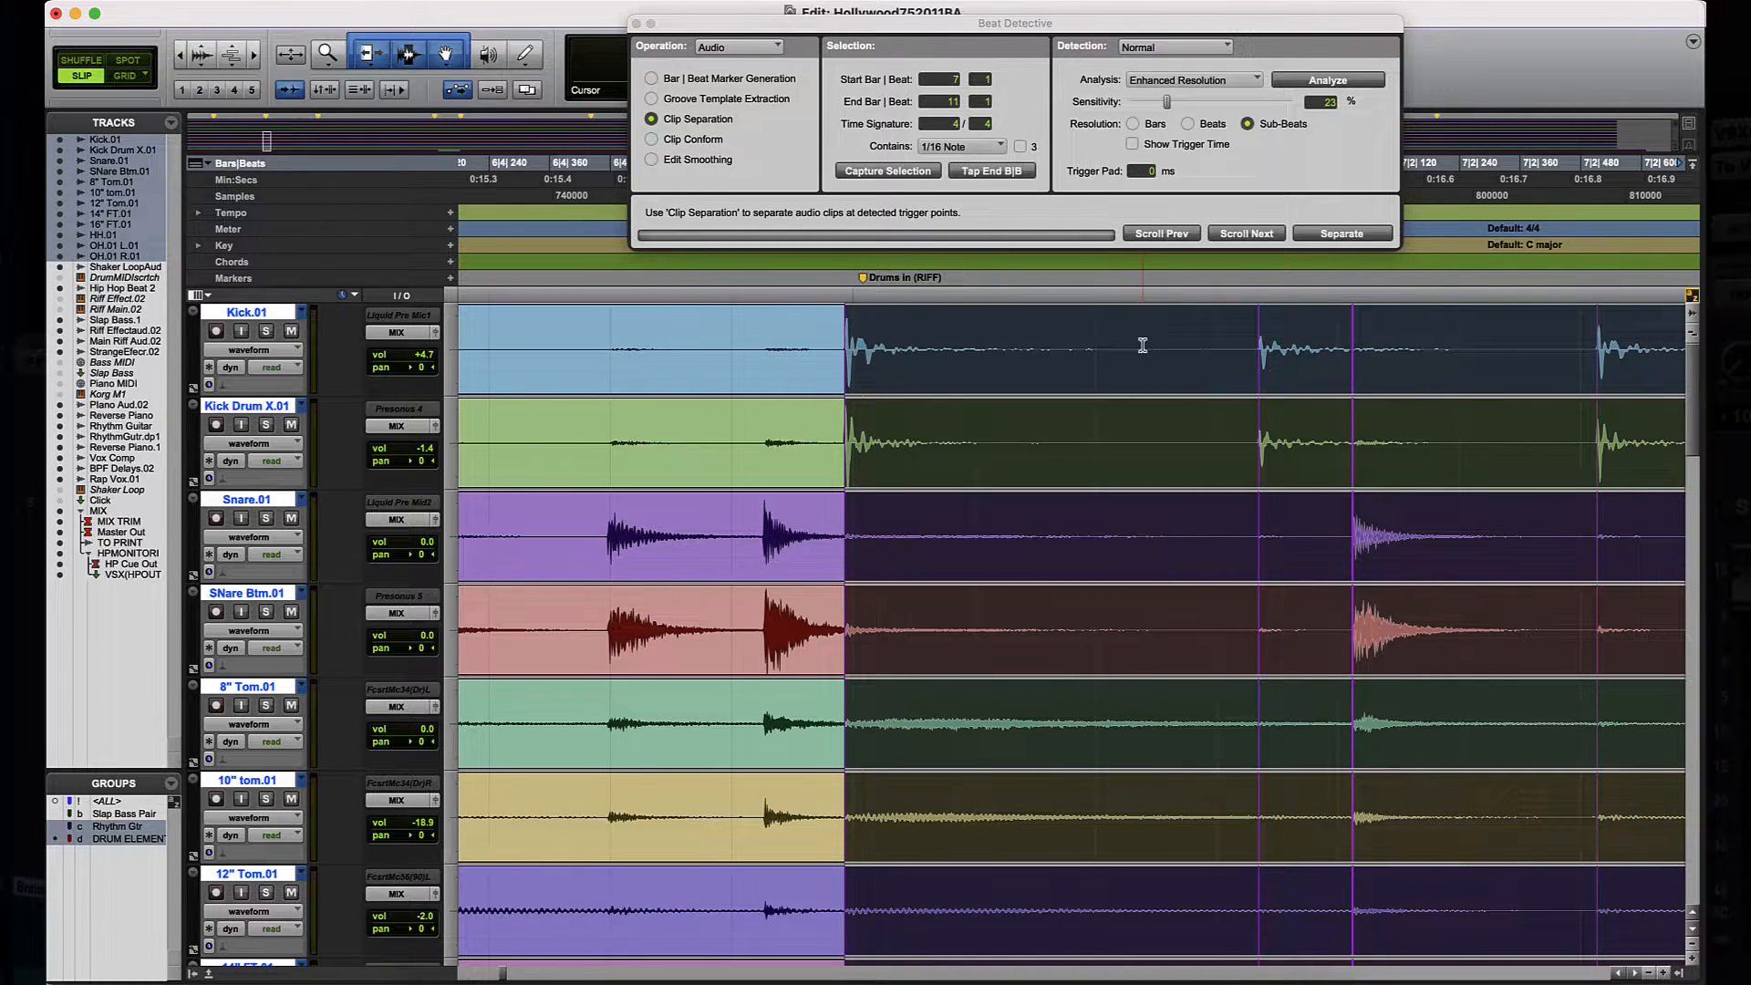
{"action": "scroll", "coordinate": [1143, 345], "scroll_direction": "down", "scroll_amount": 2}
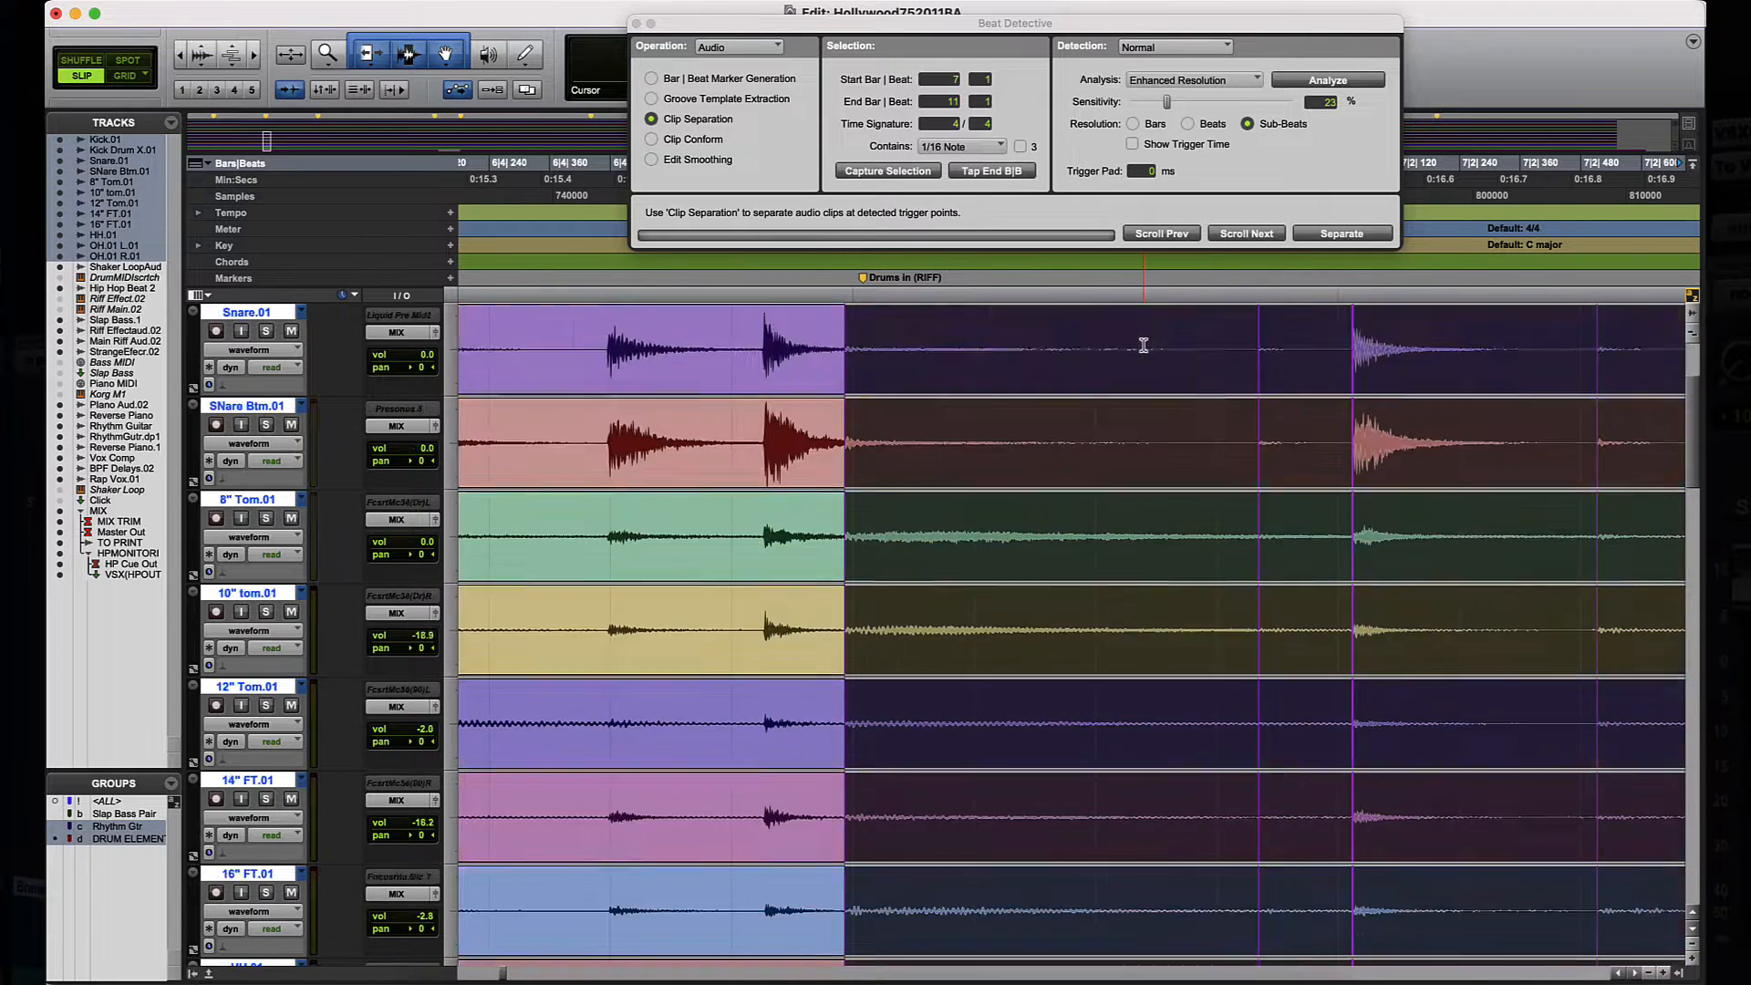
{"action": "scroll", "coordinate": [1143, 344], "scroll_direction": "up", "scroll_amount": 2}
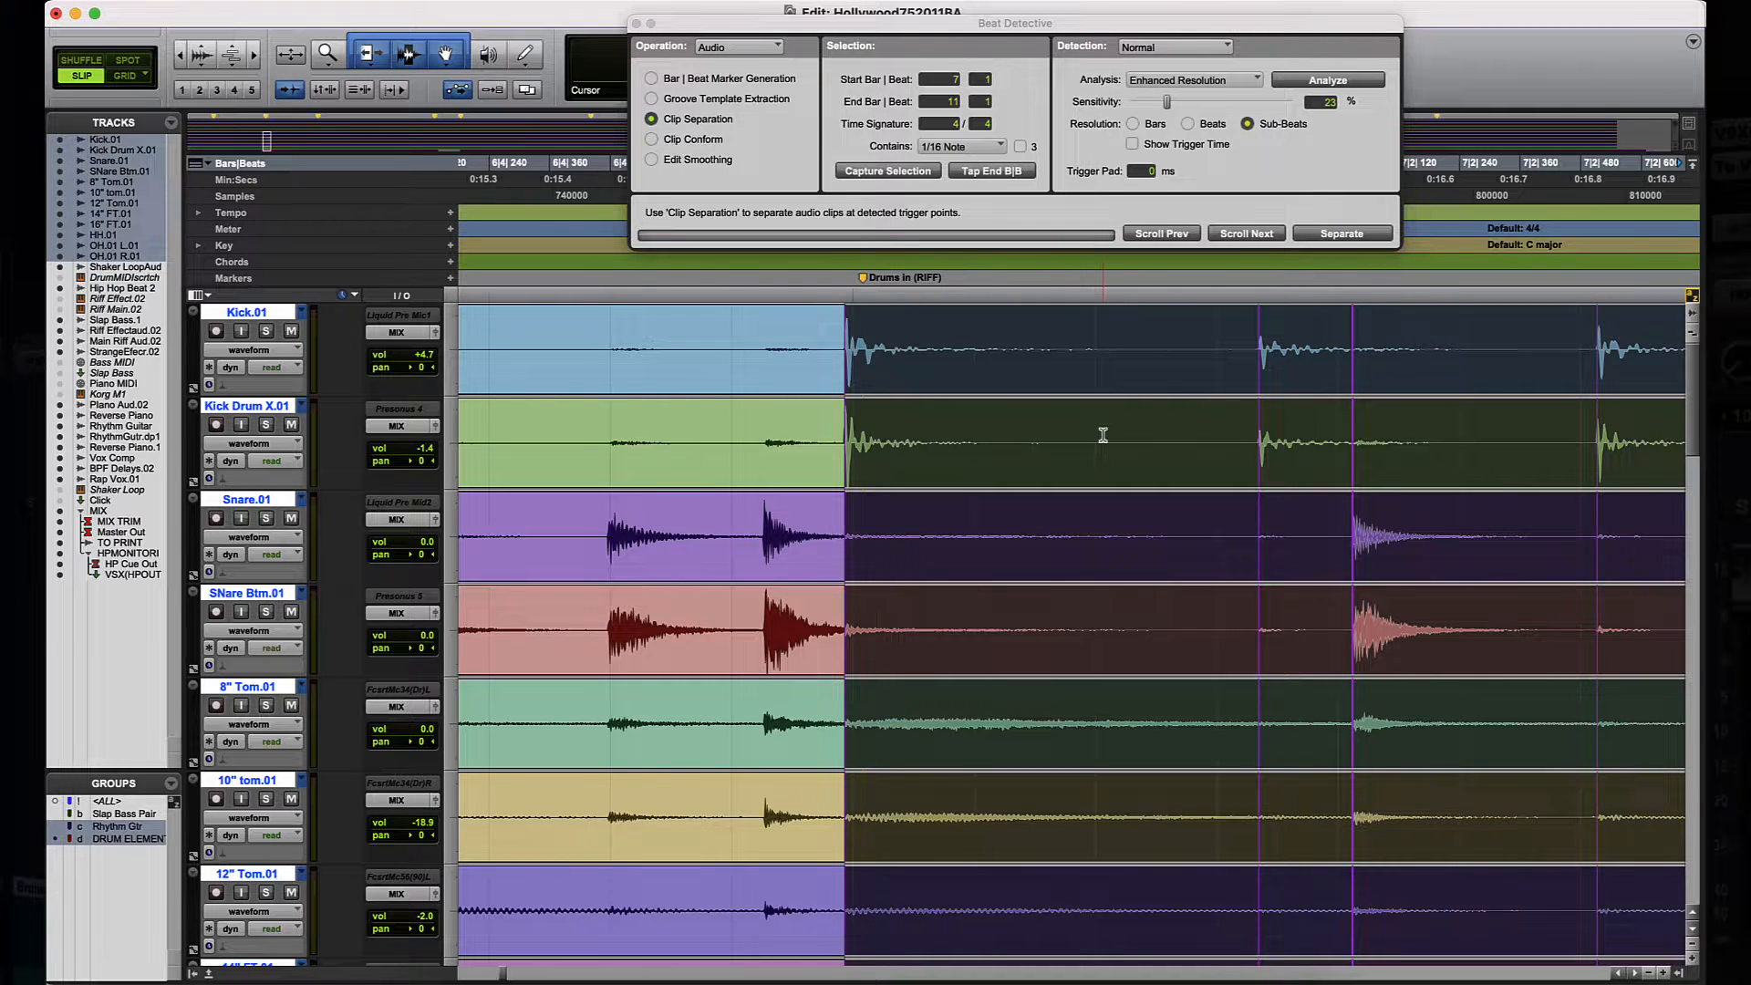
{"action": "scroll", "coordinate": [1103, 438], "scroll_direction": "down", "scroll_amount": 7}
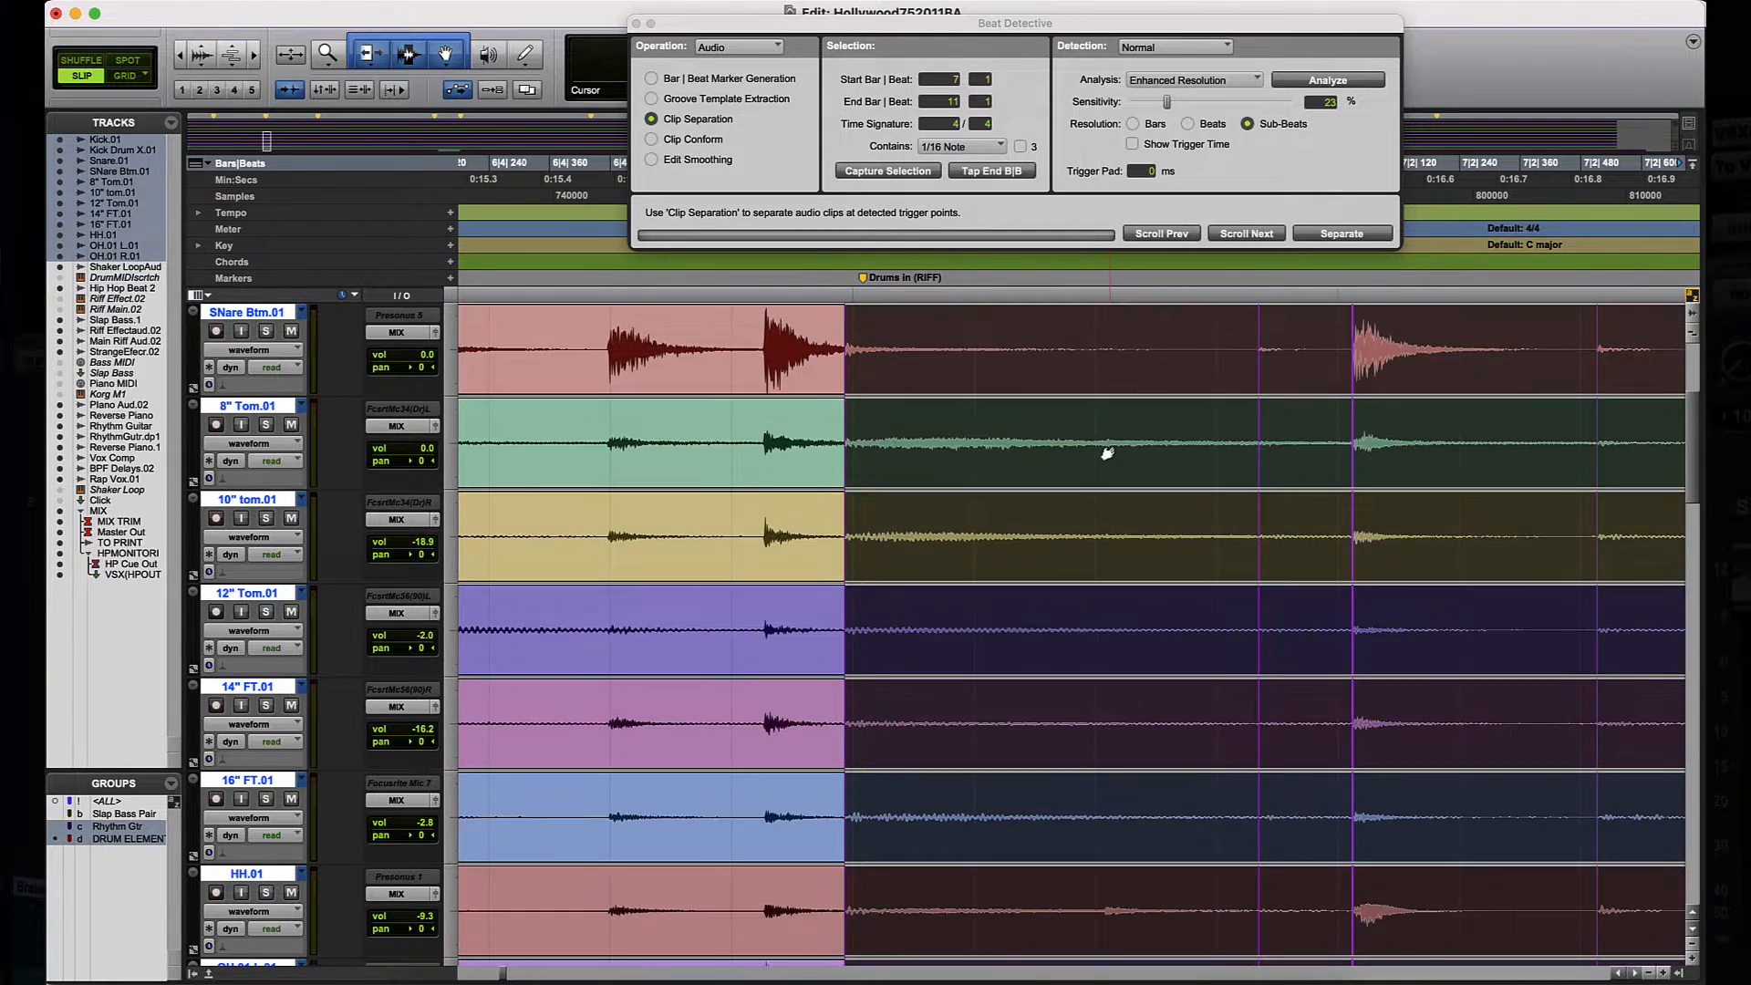
{"action": "scroll", "coordinate": [1106, 453], "scroll_direction": "up", "scroll_amount": 3}
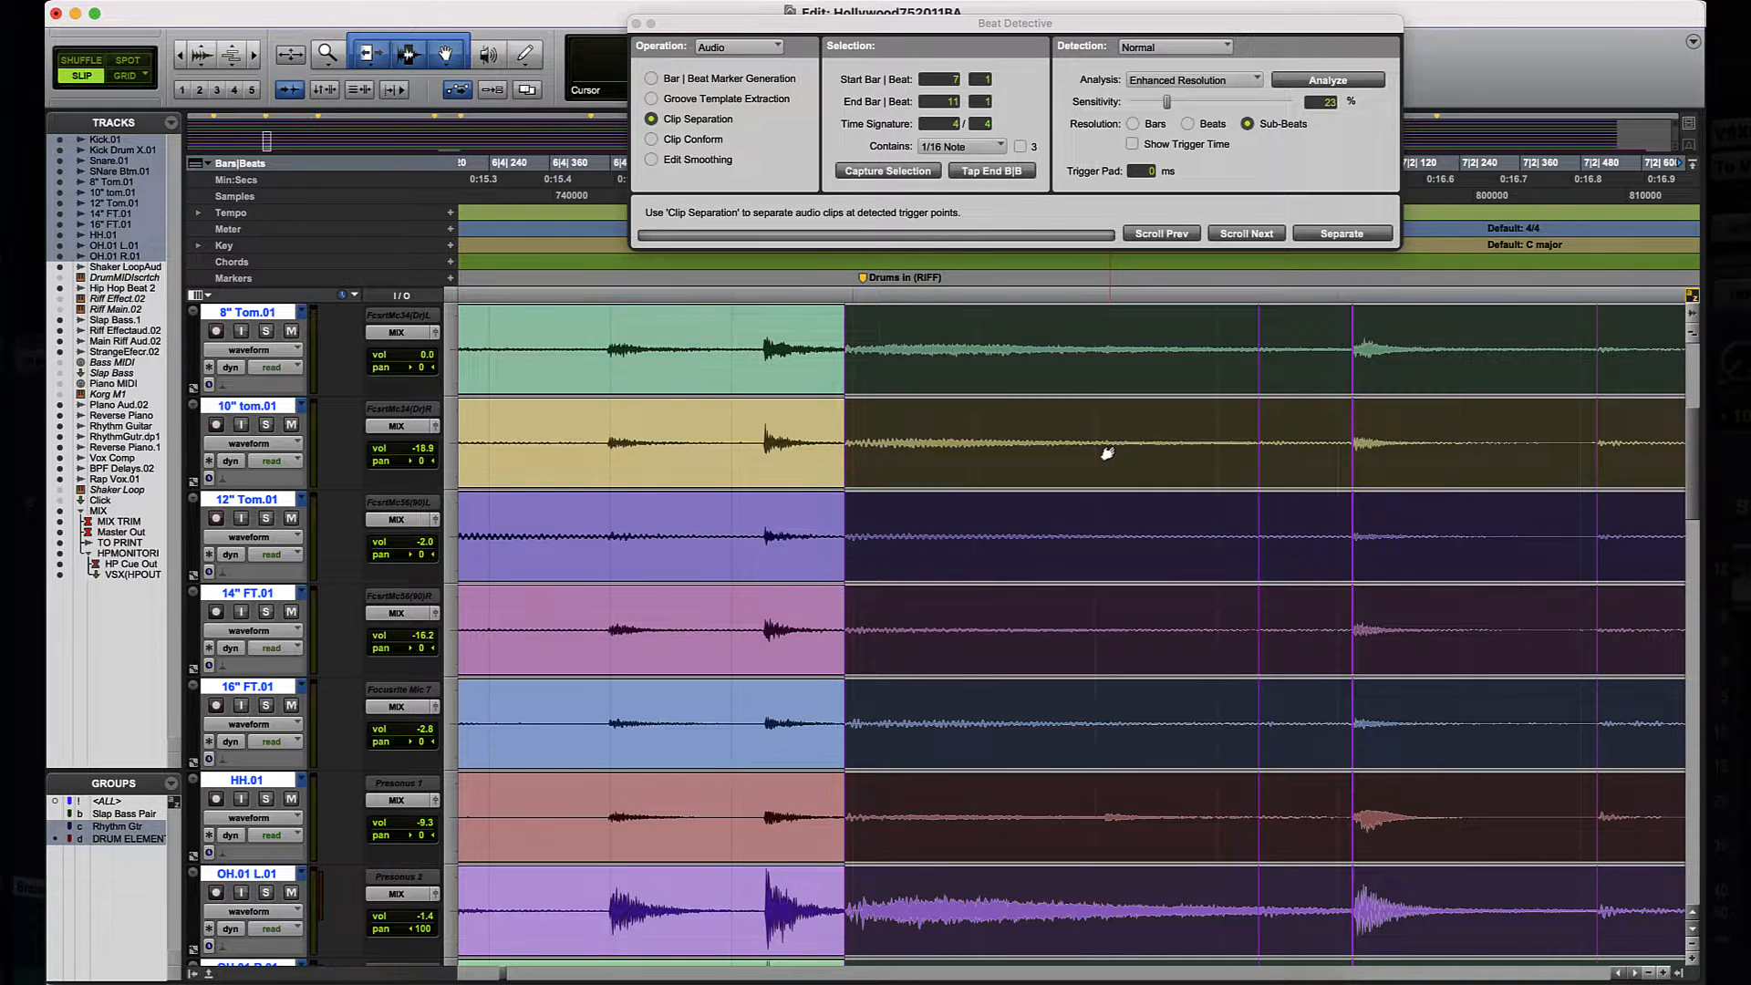
{"action": "scroll", "coordinate": [1107, 453], "scroll_direction": "down", "scroll_amount": 1}
{"action": "scroll", "coordinate": [1108, 453], "scroll_direction": "up", "scroll_amount": 5}
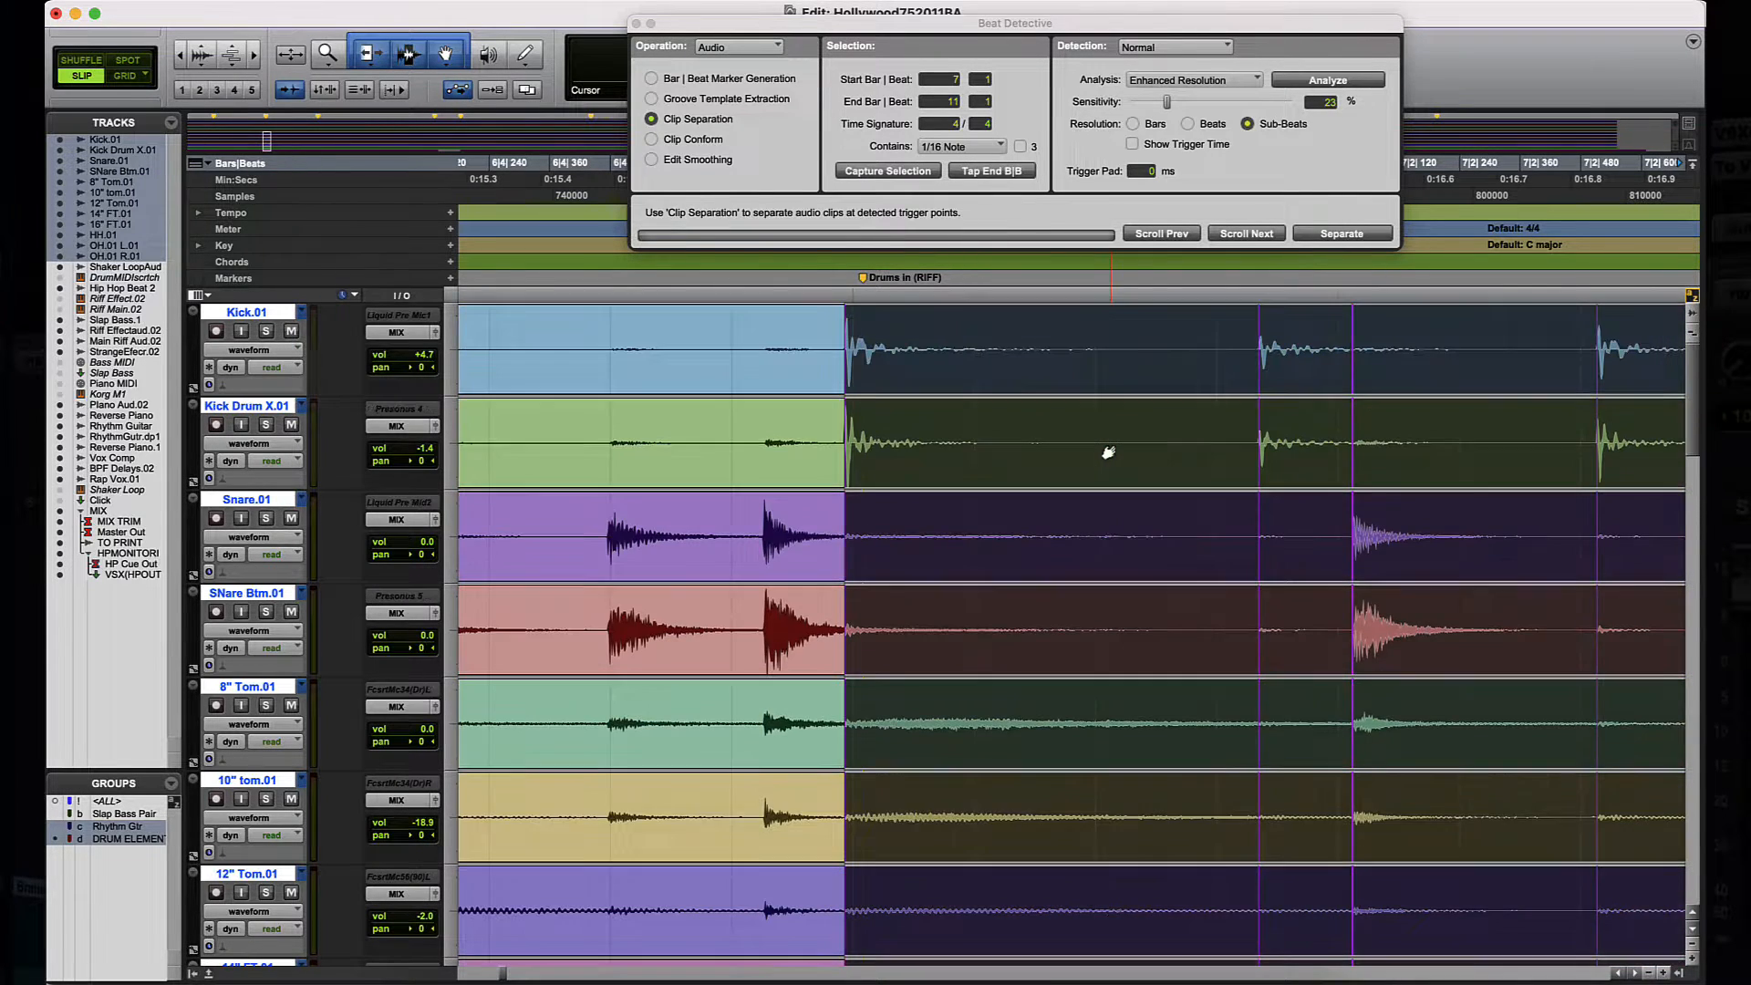
{"action": "scroll", "coordinate": [1108, 454], "scroll_direction": "right", "scroll_amount": 2}
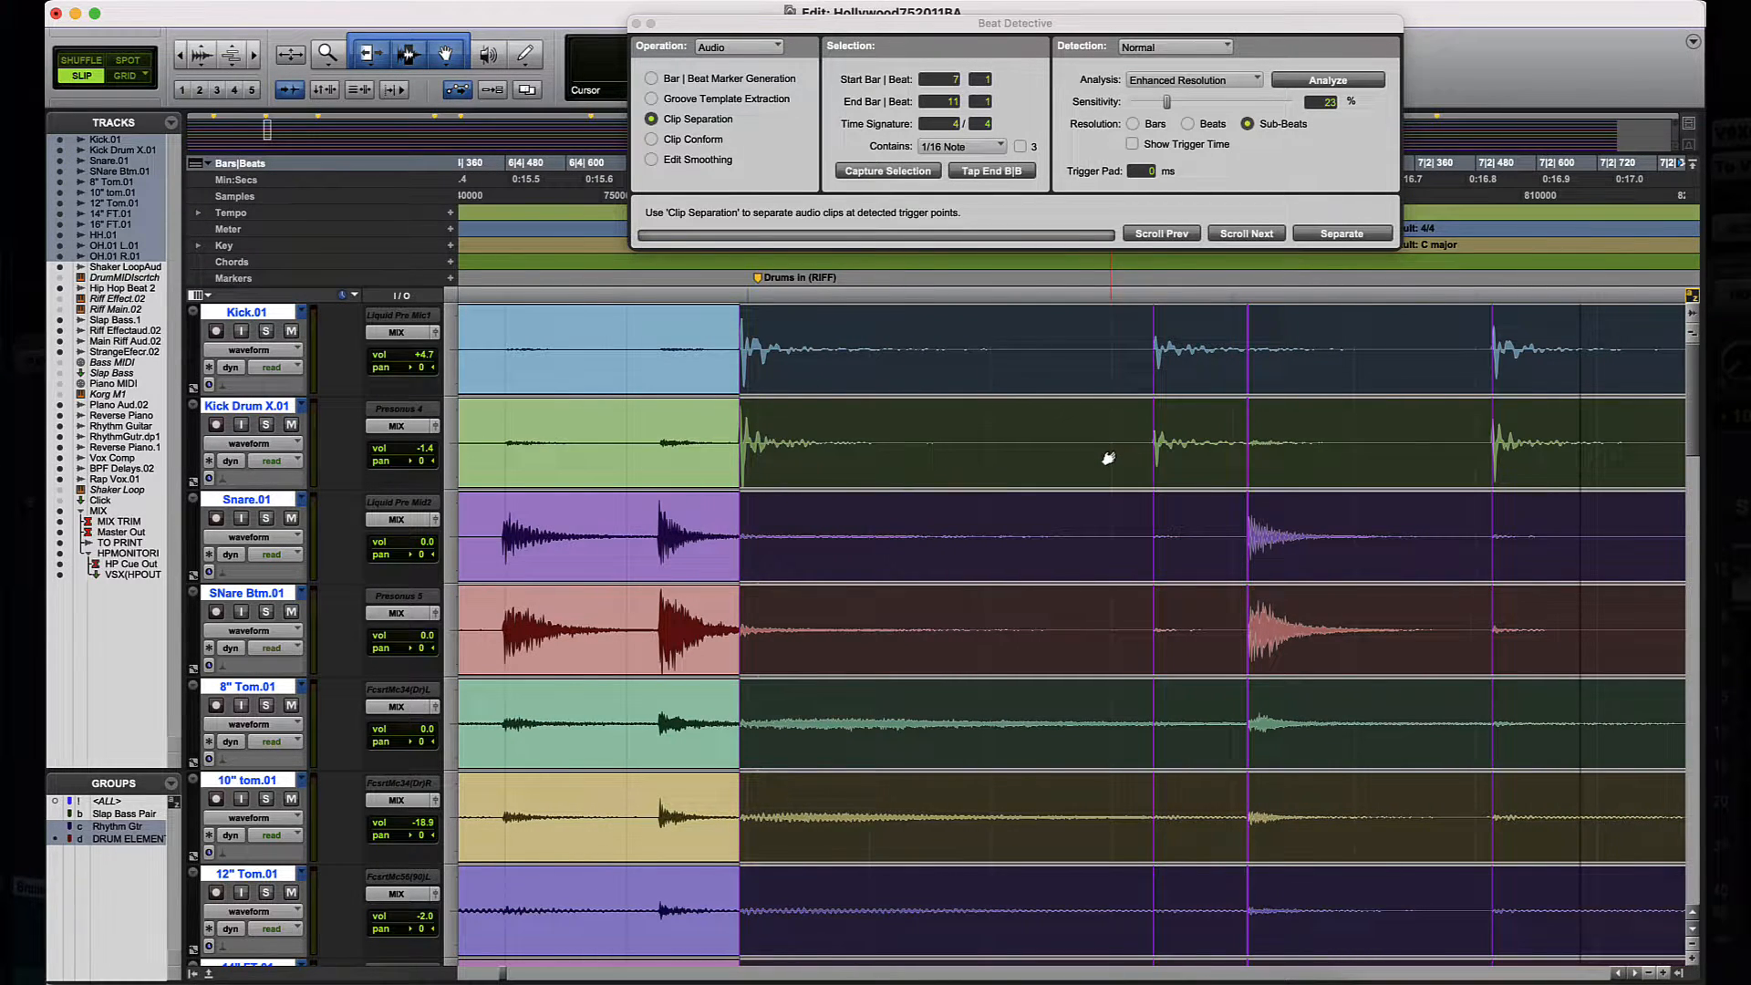
{"action": "scroll", "coordinate": [1109, 454], "scroll_direction": "down", "scroll_amount": 7}
Step: Reanalyze the drum selection with Enhanced Resolution and set the Beat Detective sensitivity to 39%
{"action": "left_click_drag", "start_coordinate": [1166, 100], "coordinate": [1241, 100]}
{"action": "left_click_drag", "start_coordinate": [1258, 106], "coordinate": [1163, 106]}
{"action": "left_click", "coordinate": [1305, 82]}
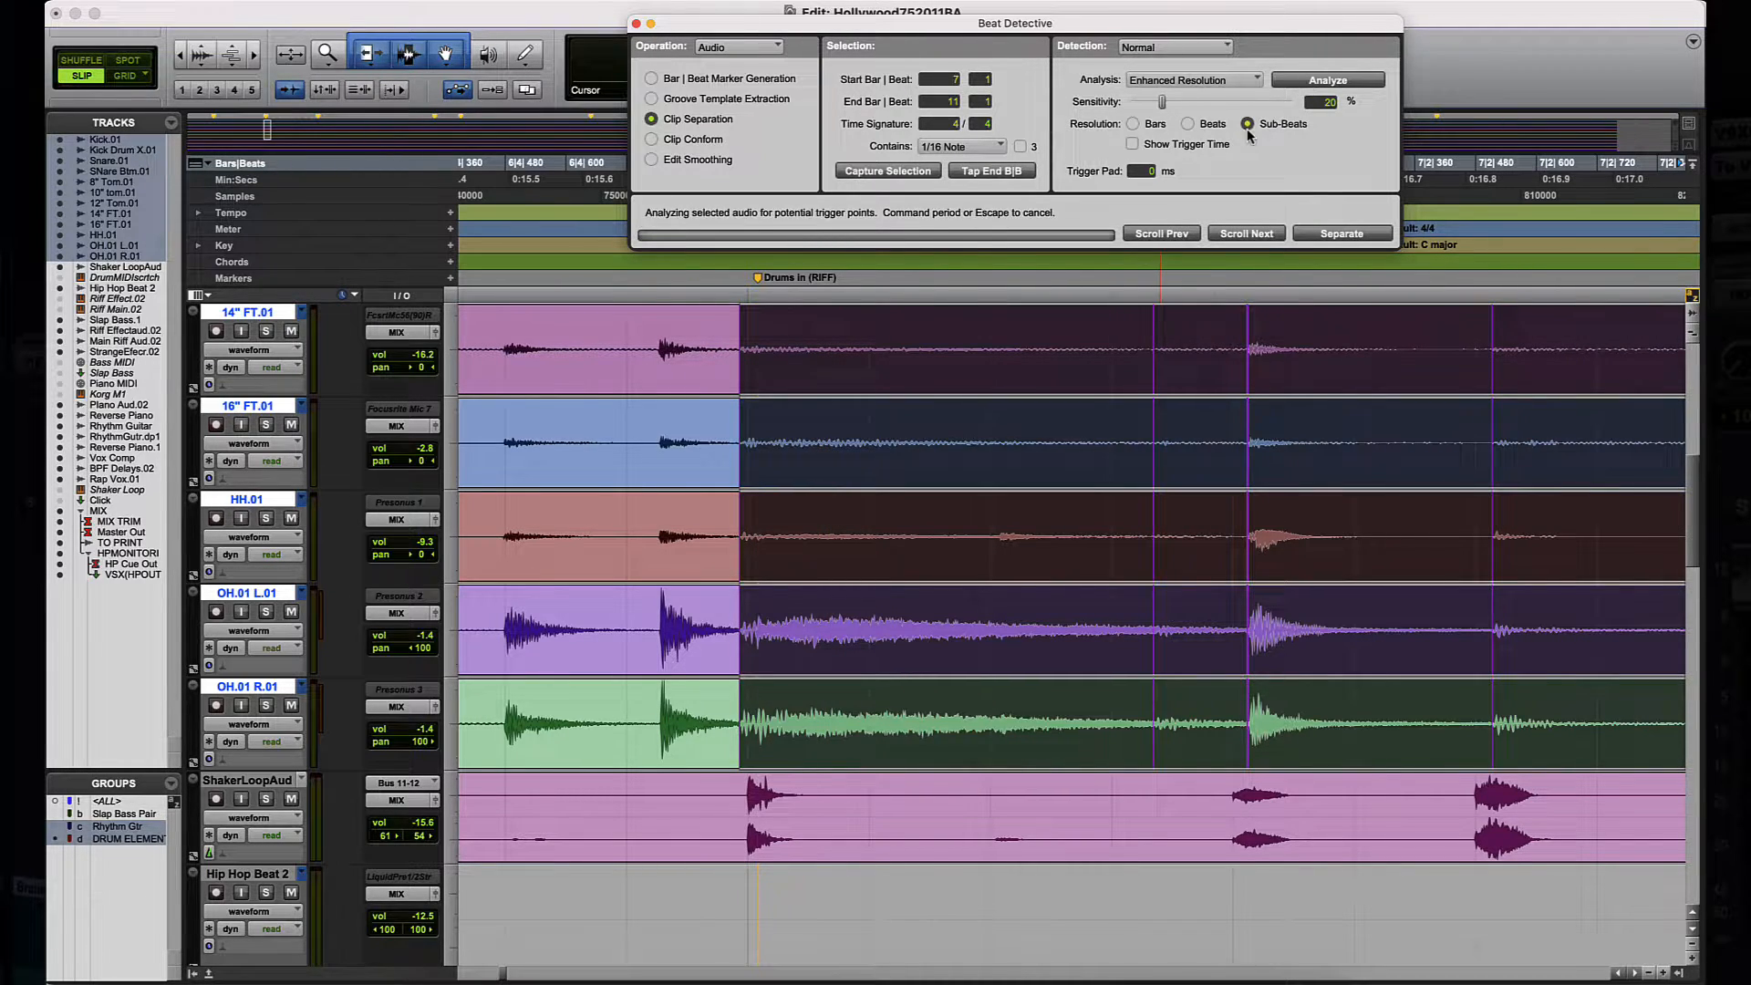
{"action": "left_click_drag", "start_coordinate": [1163, 103], "coordinate": [1194, 104]}
{"action": "key", "text": "space"}
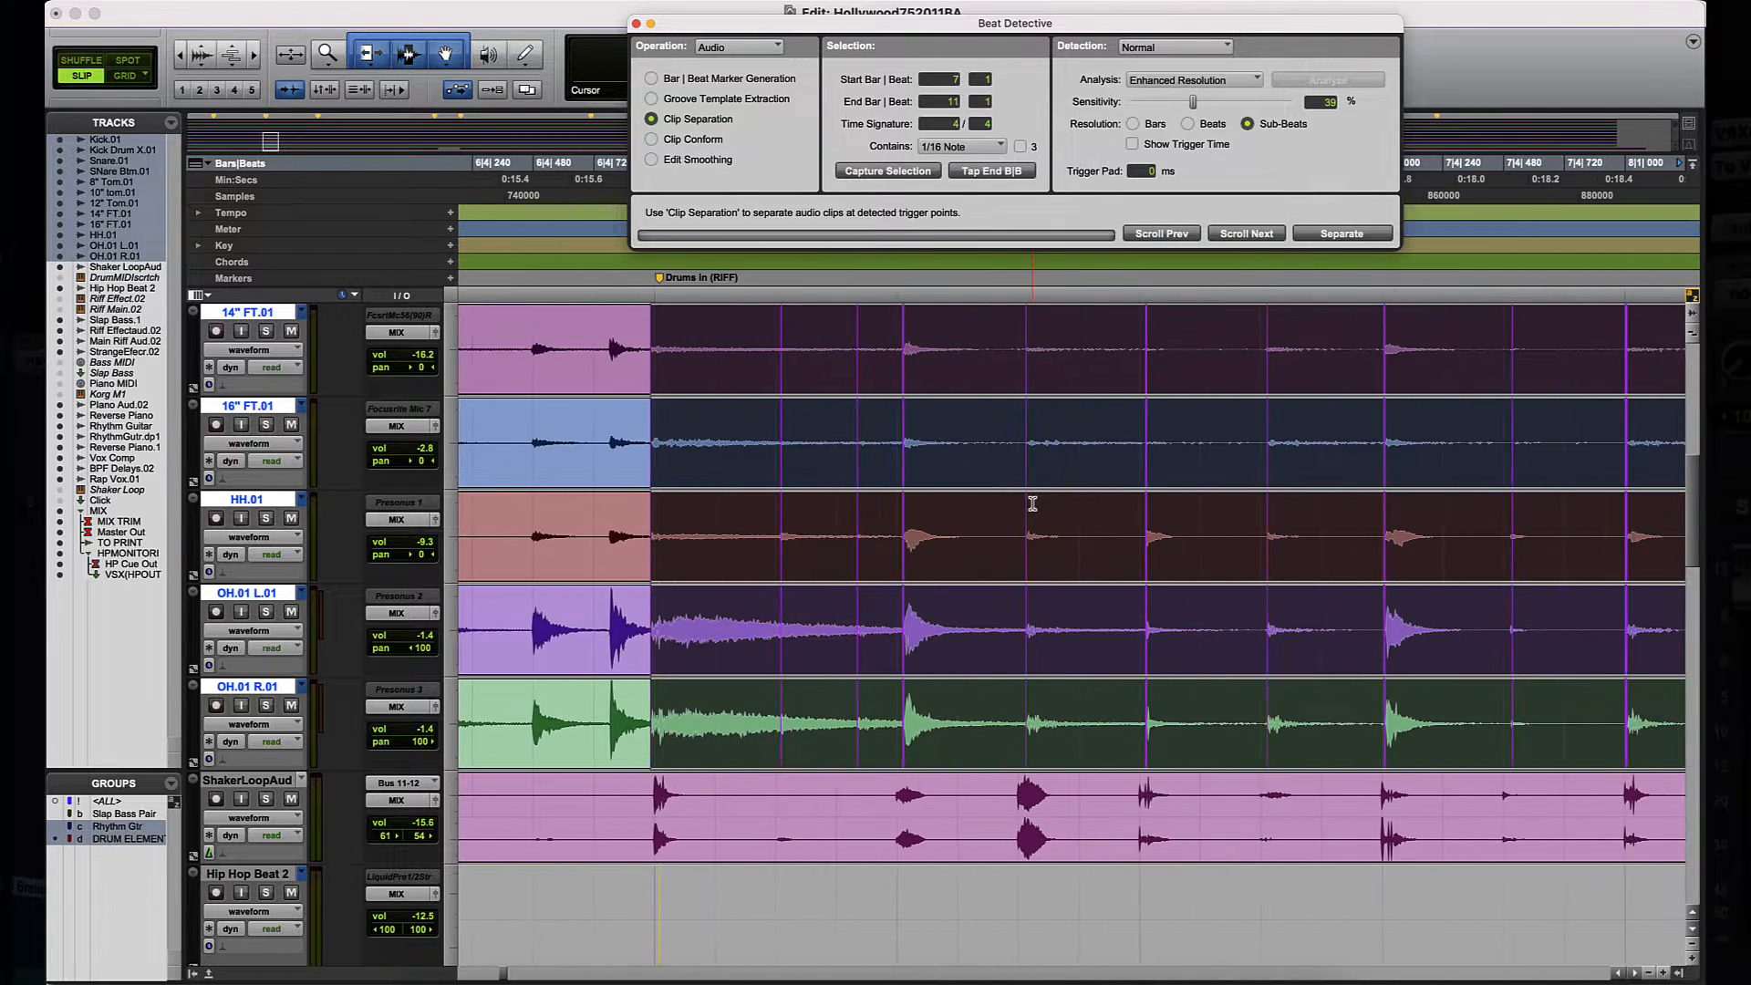
Step: Inspect the beat triggers on the kick, snare and tom tracks up to the selection end at the Verse 1 marker
{"action": "scroll", "coordinate": [1031, 504], "scroll_direction": "up", "scroll_amount": 7}
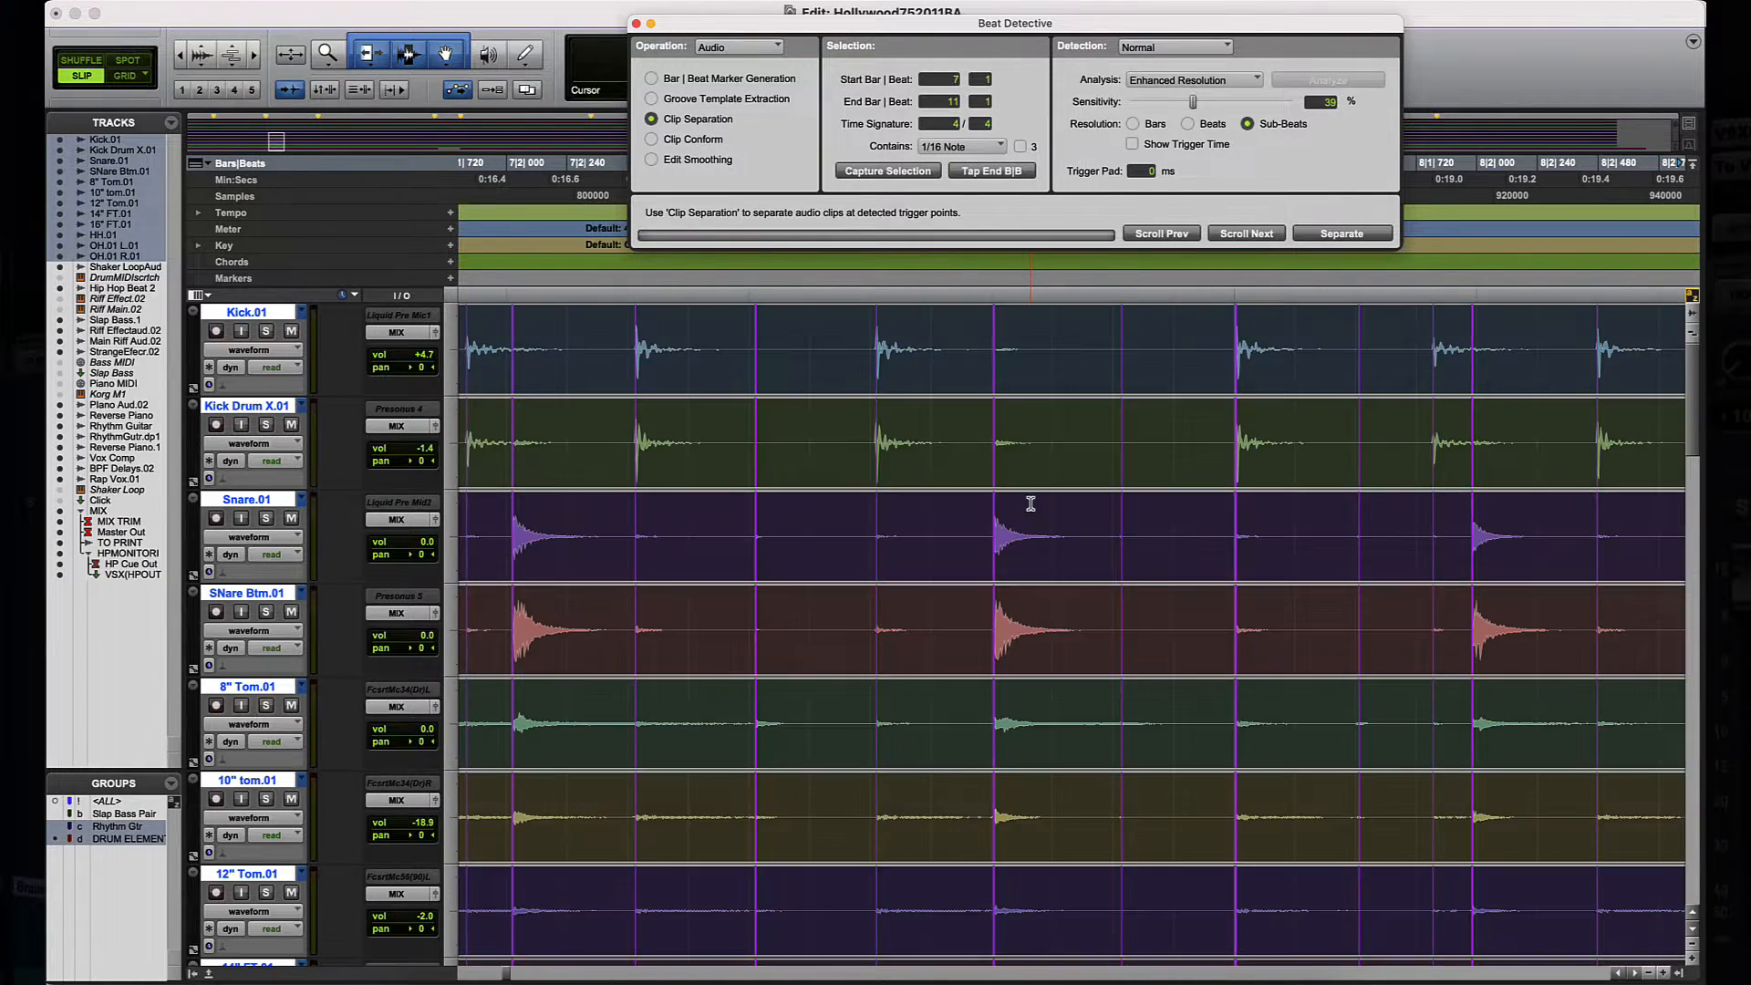
{"action": "key", "text": "r"}
{"action": "scroll", "coordinate": [1031, 504], "scroll_direction": "right", "scroll_amount": 5}
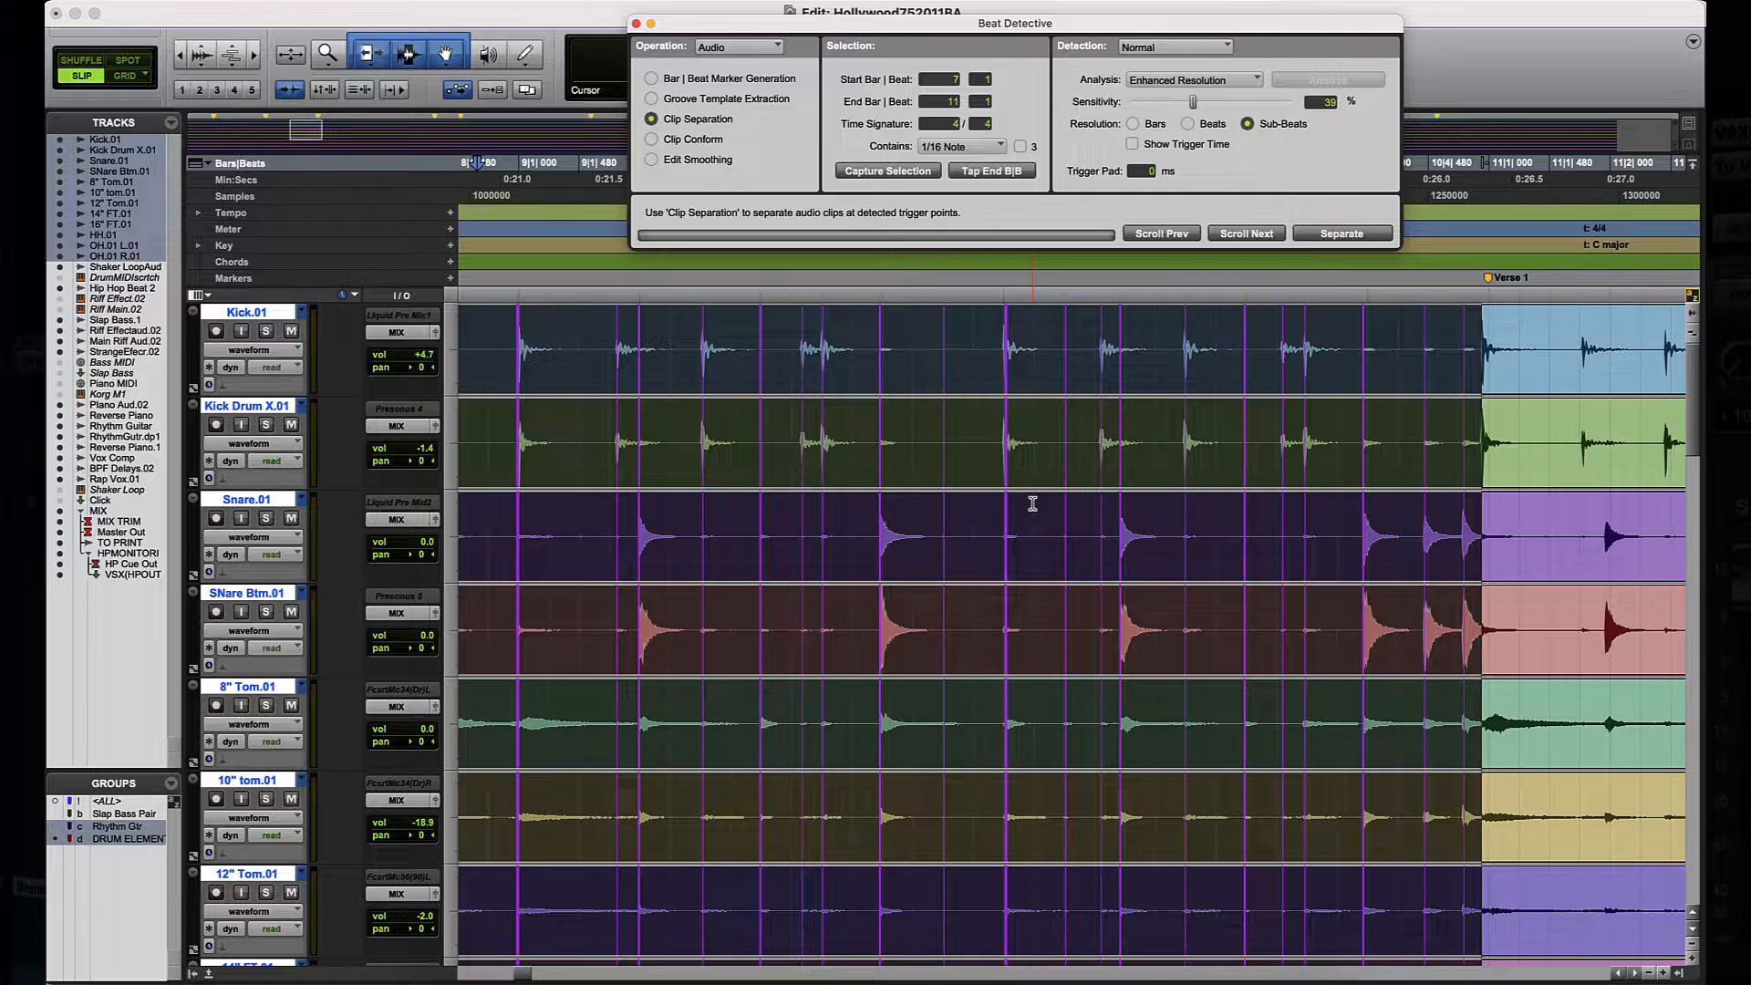
{"action": "key", "text": "t"}
{"action": "key", "text": "t"}
{"action": "key", "text": "t"}
{"action": "key", "text": "t"}
{"action": "key", "text": "t"}
{"action": "key", "text": "t"}
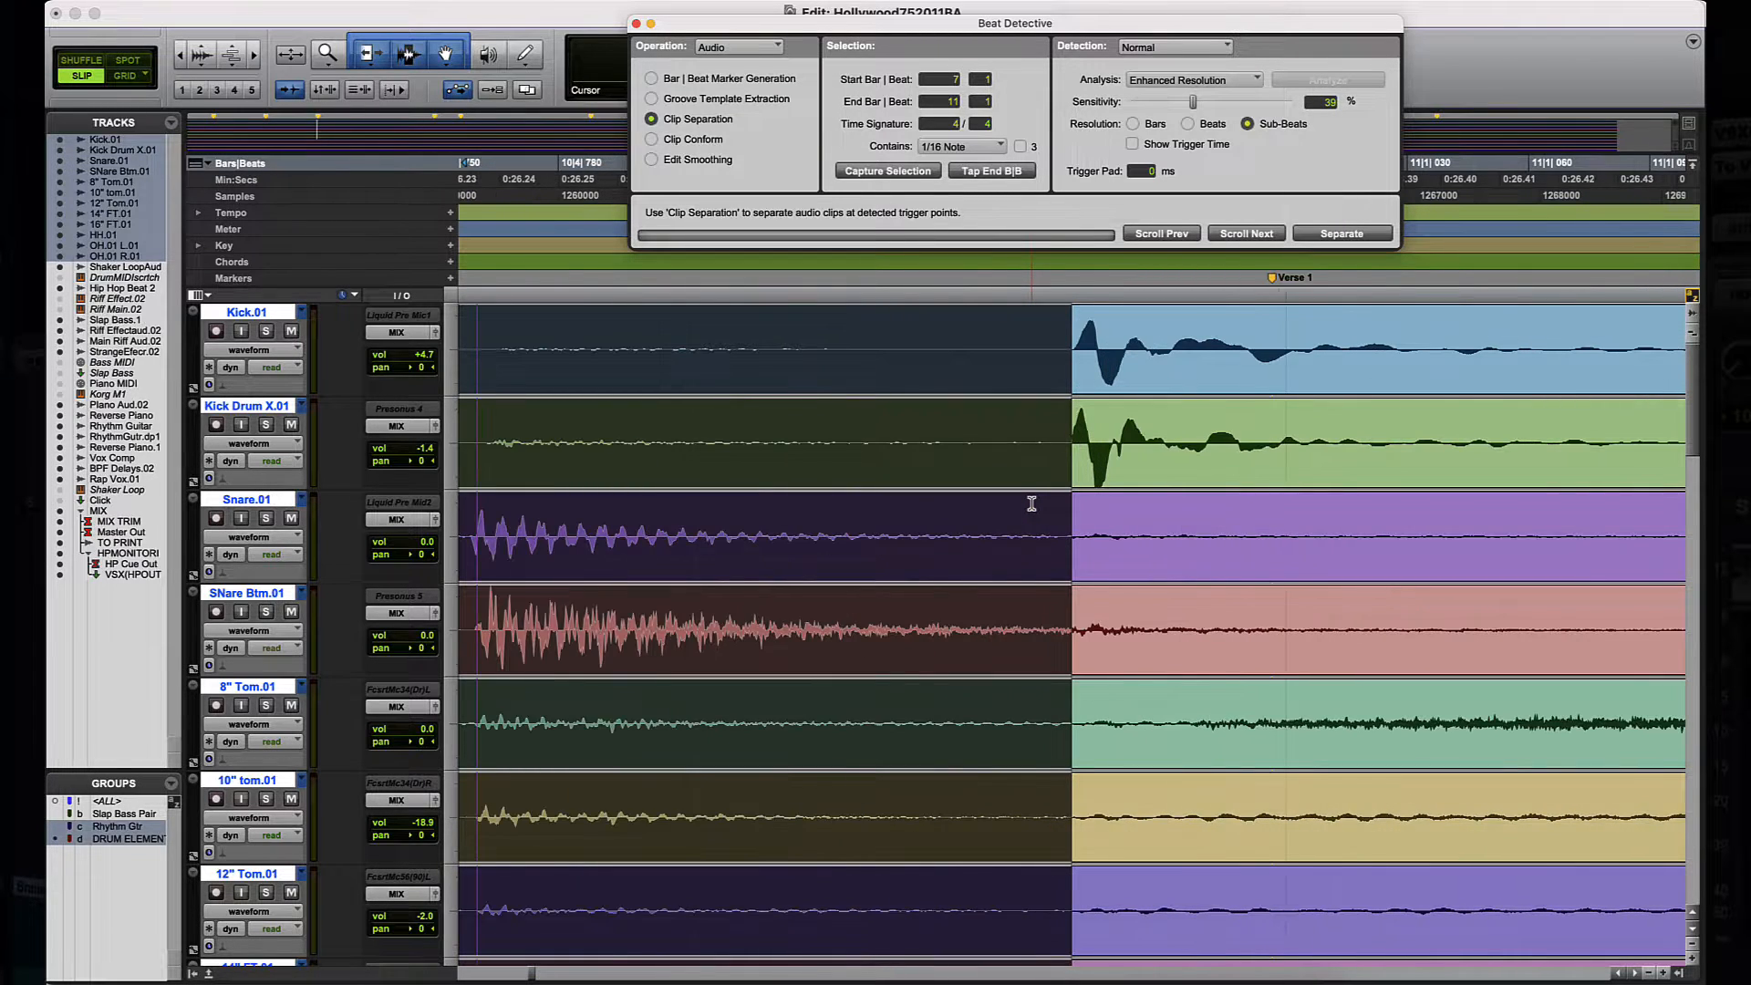
Step: Examine the beat triggers on the kick and snare hits leading back from the Verse 1 marker through bar 10
{"action": "scroll", "coordinate": [1032, 503], "scroll_direction": "left", "scroll_amount": 2}
{"action": "scroll", "coordinate": [1032, 504], "scroll_direction": "left", "scroll_amount": 2}
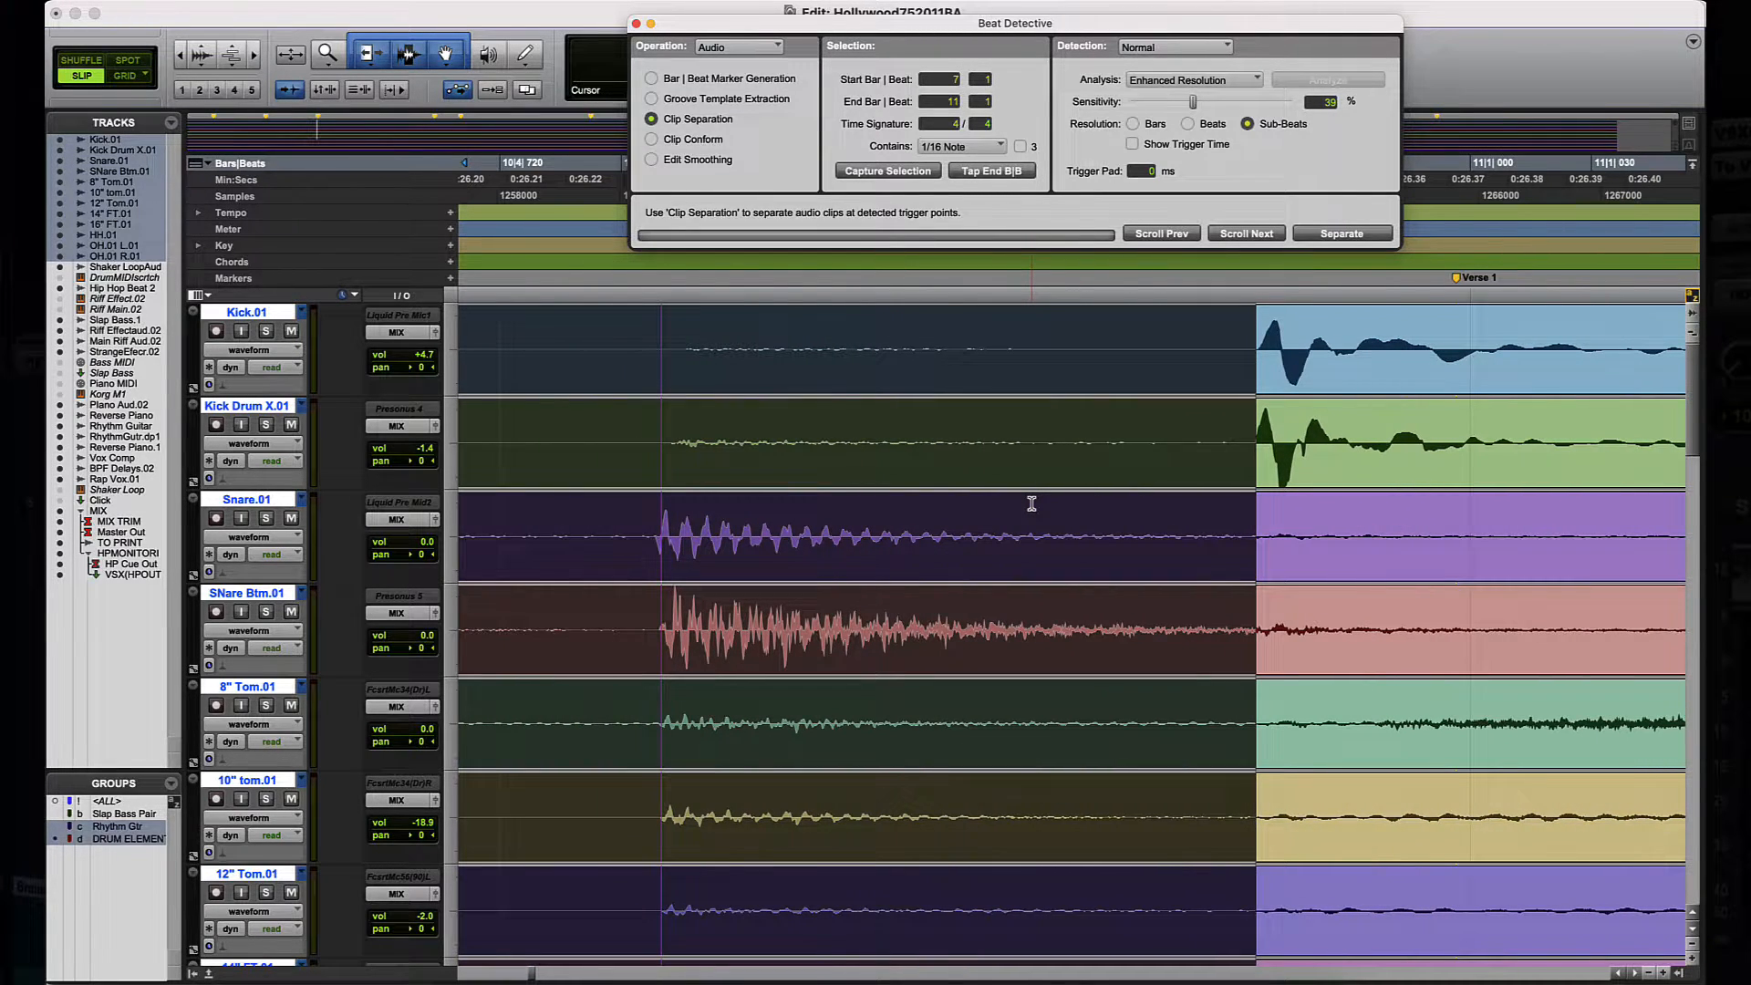
{"action": "key", "text": "r"}
{"action": "key", "text": "r"}
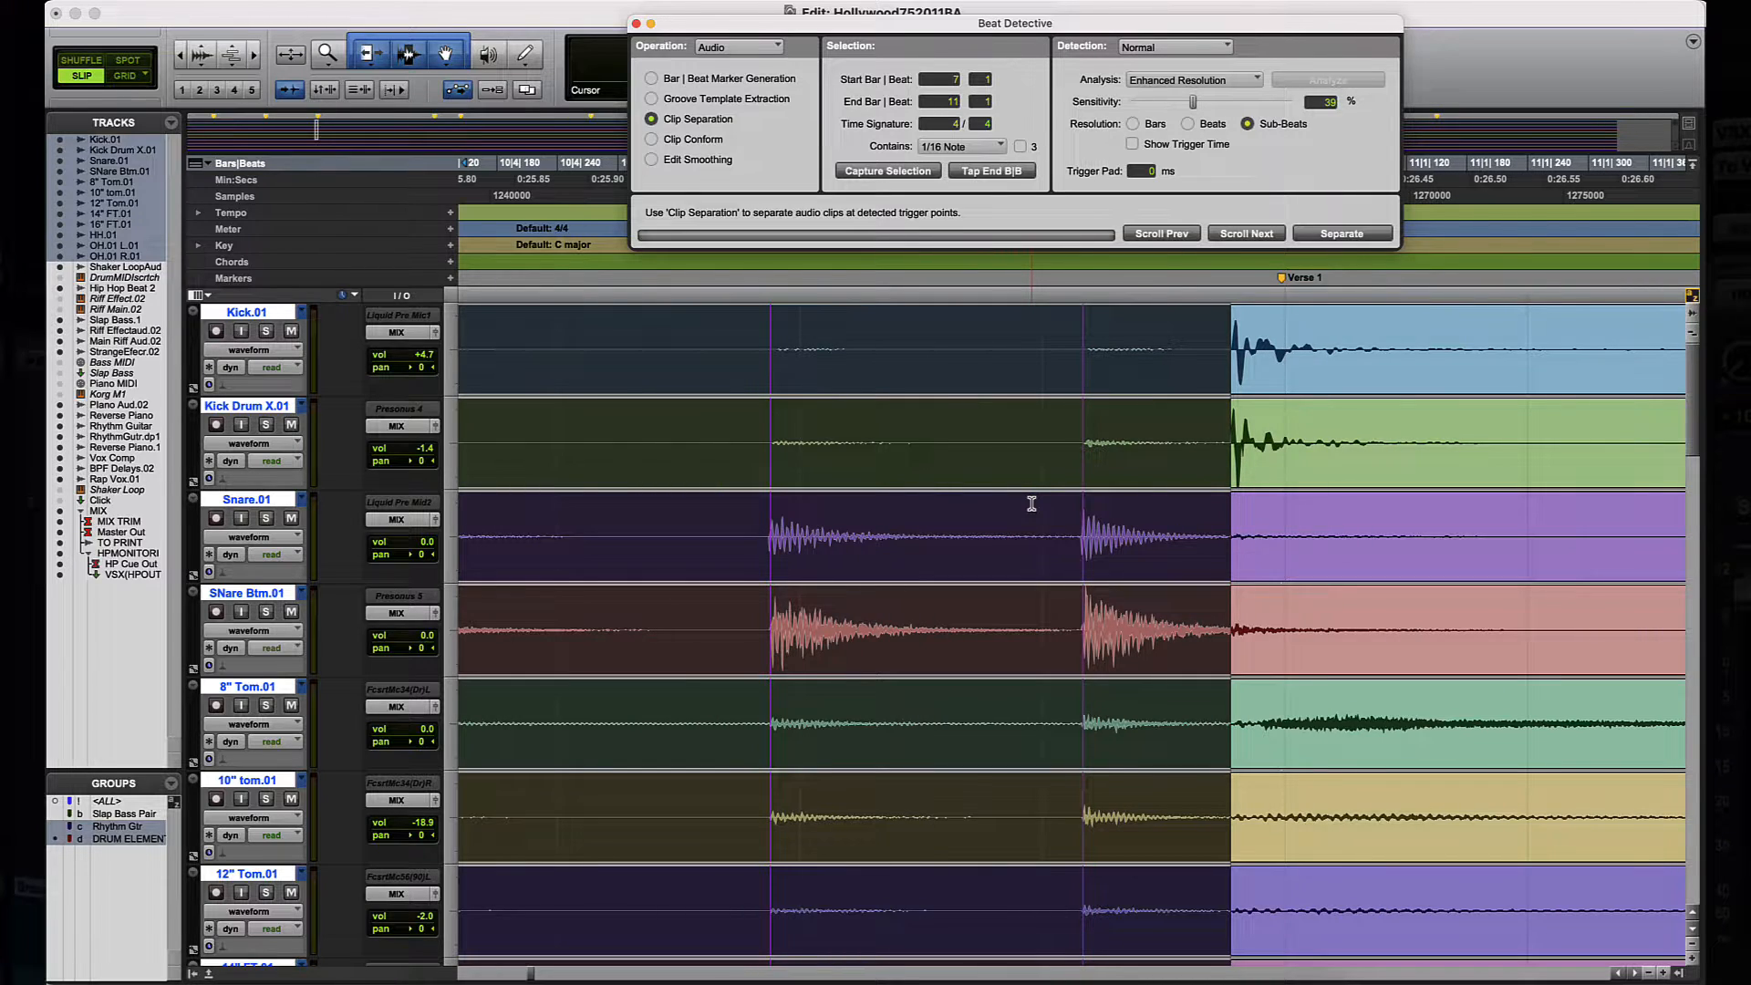
{"action": "scroll", "coordinate": [1032, 504], "scroll_direction": "left", "scroll_amount": 2}
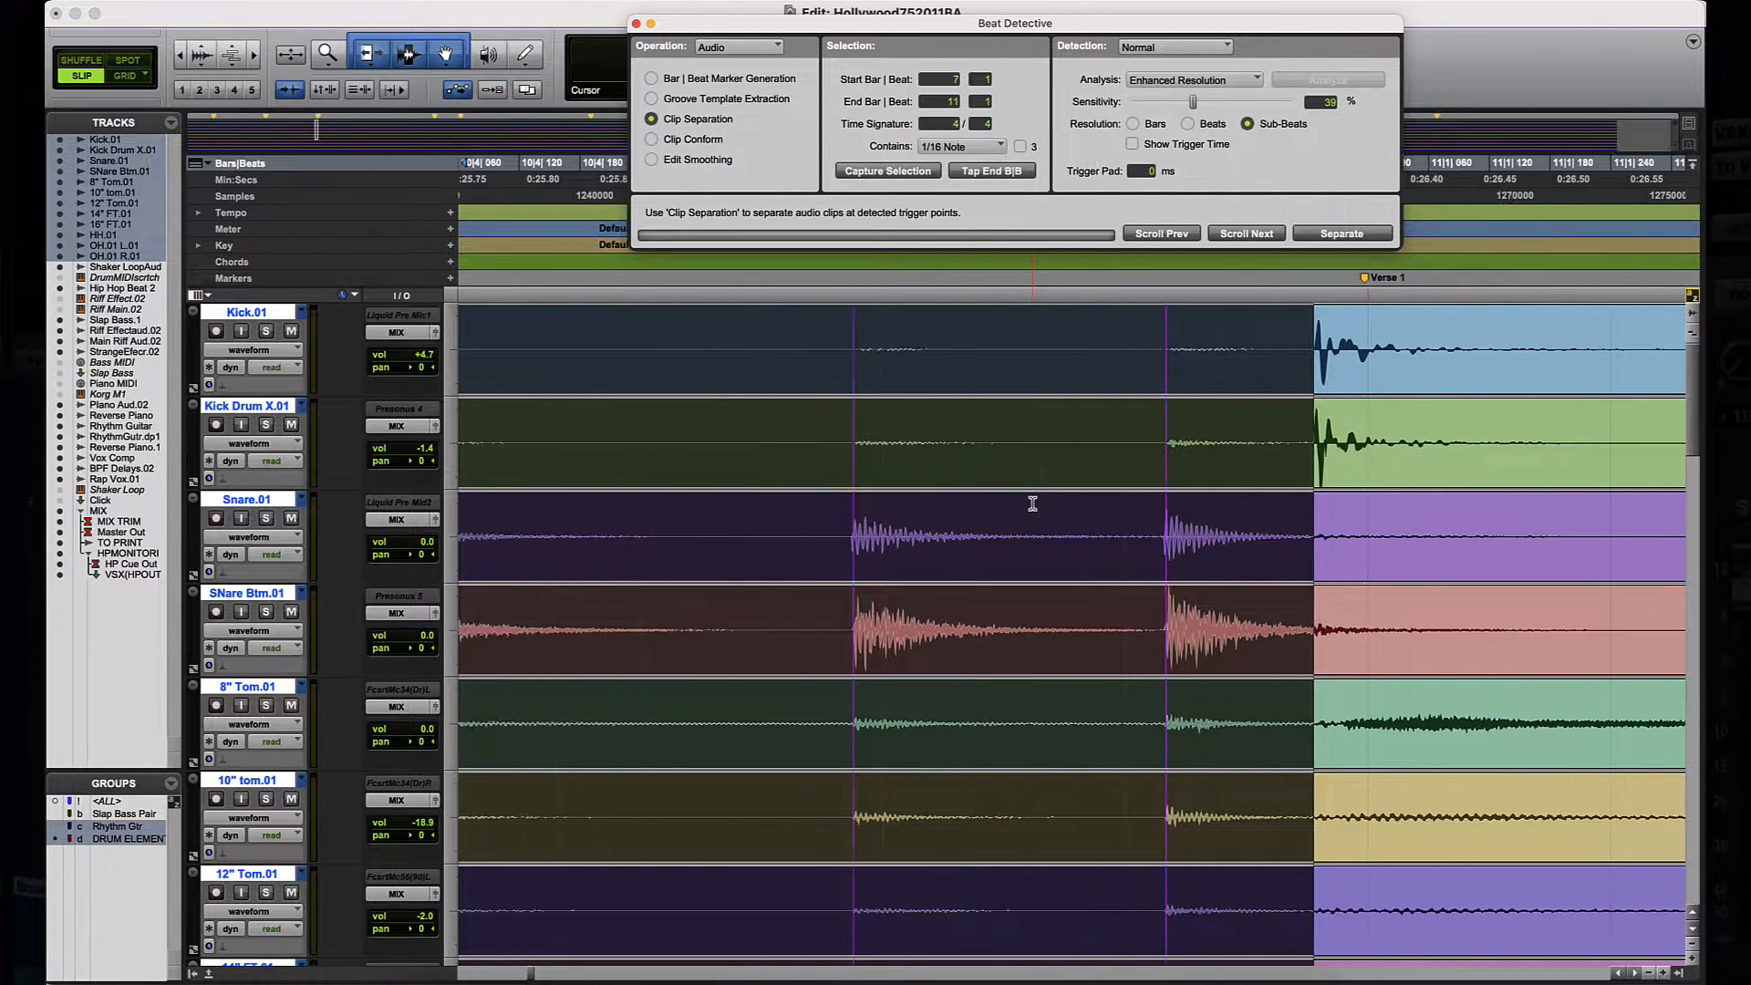
{"action": "key", "text": "r"}
{"action": "scroll", "coordinate": [1032, 504], "scroll_direction": "left", "scroll_amount": 4}
{"action": "scroll", "coordinate": [1033, 504], "scroll_direction": "left", "scroll_amount": 2}
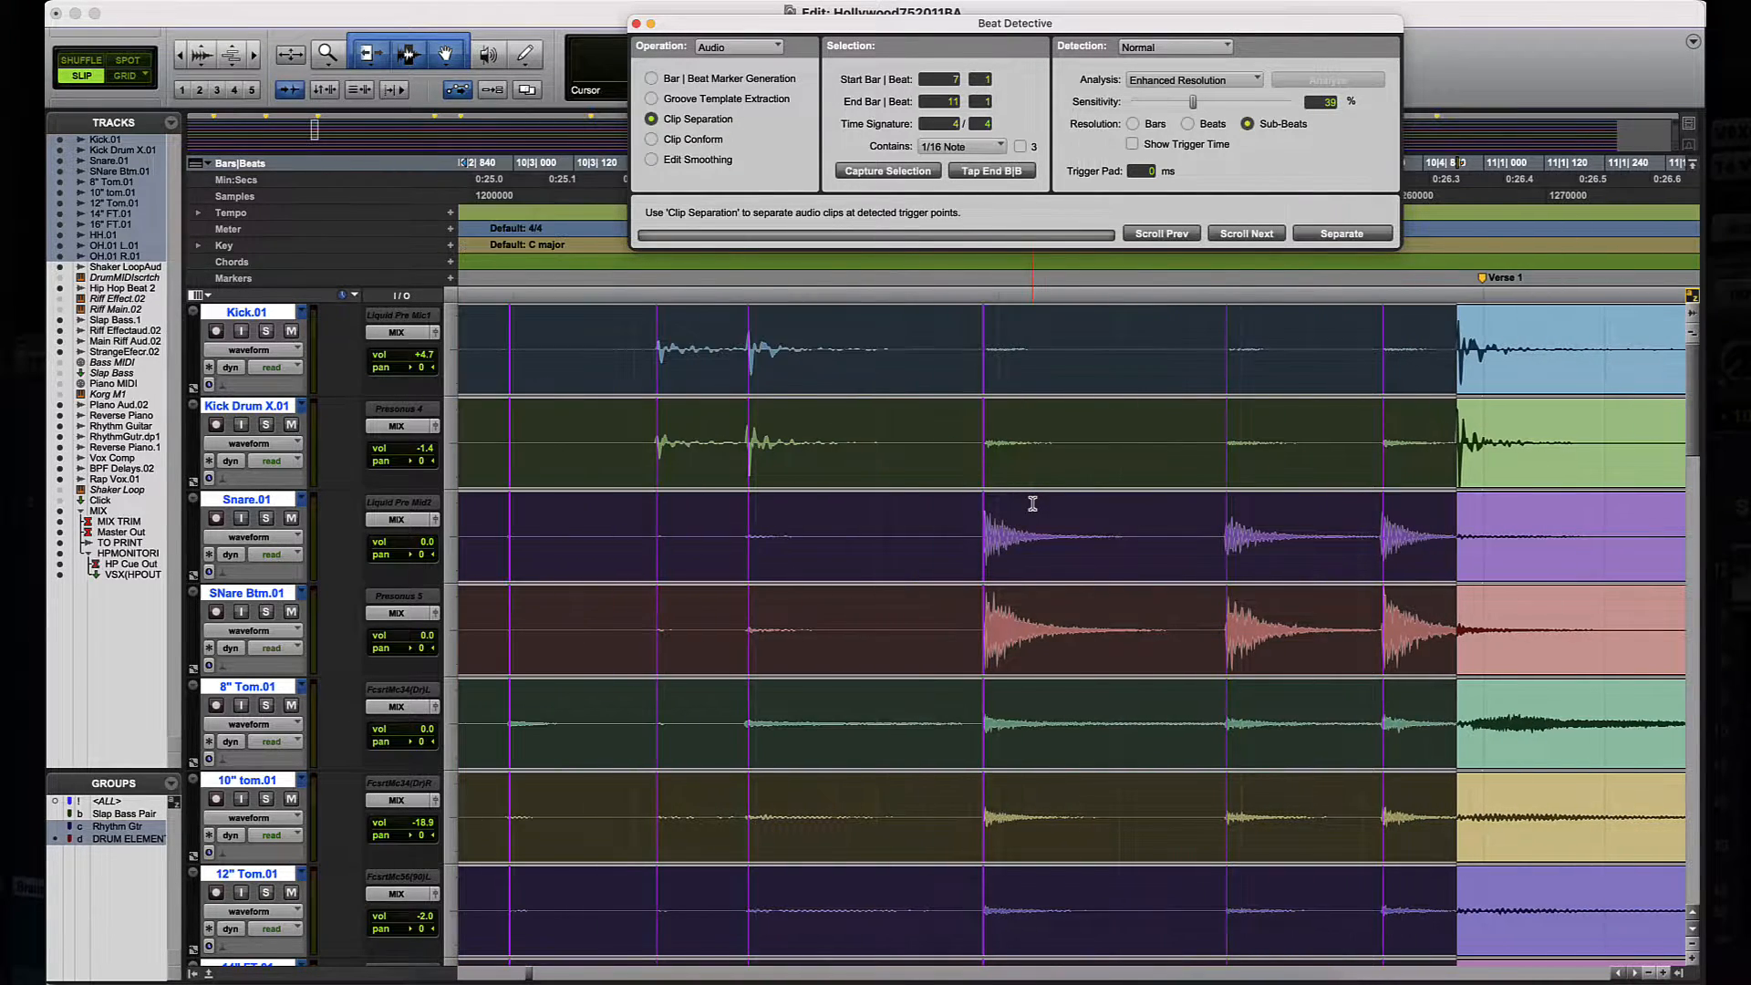
{"action": "scroll", "coordinate": [1032, 504], "scroll_direction": "left", "scroll_amount": 3}
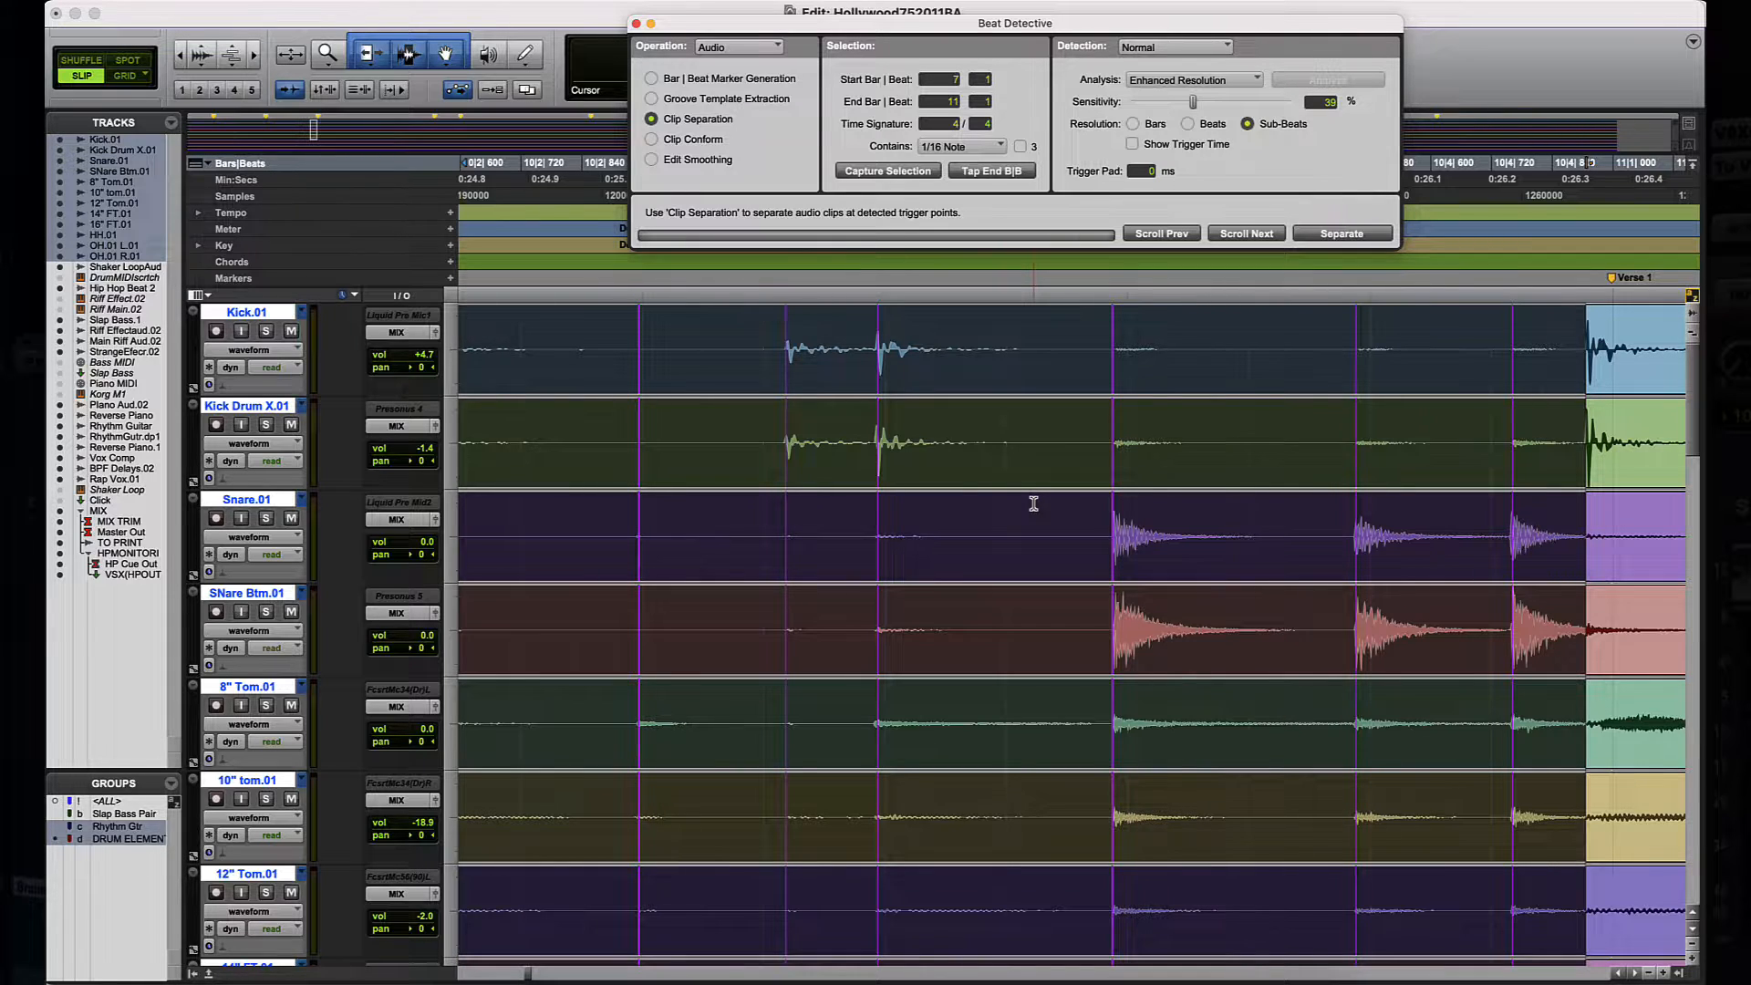
{"action": "scroll", "coordinate": [1033, 504], "scroll_direction": "left", "scroll_amount": 1}
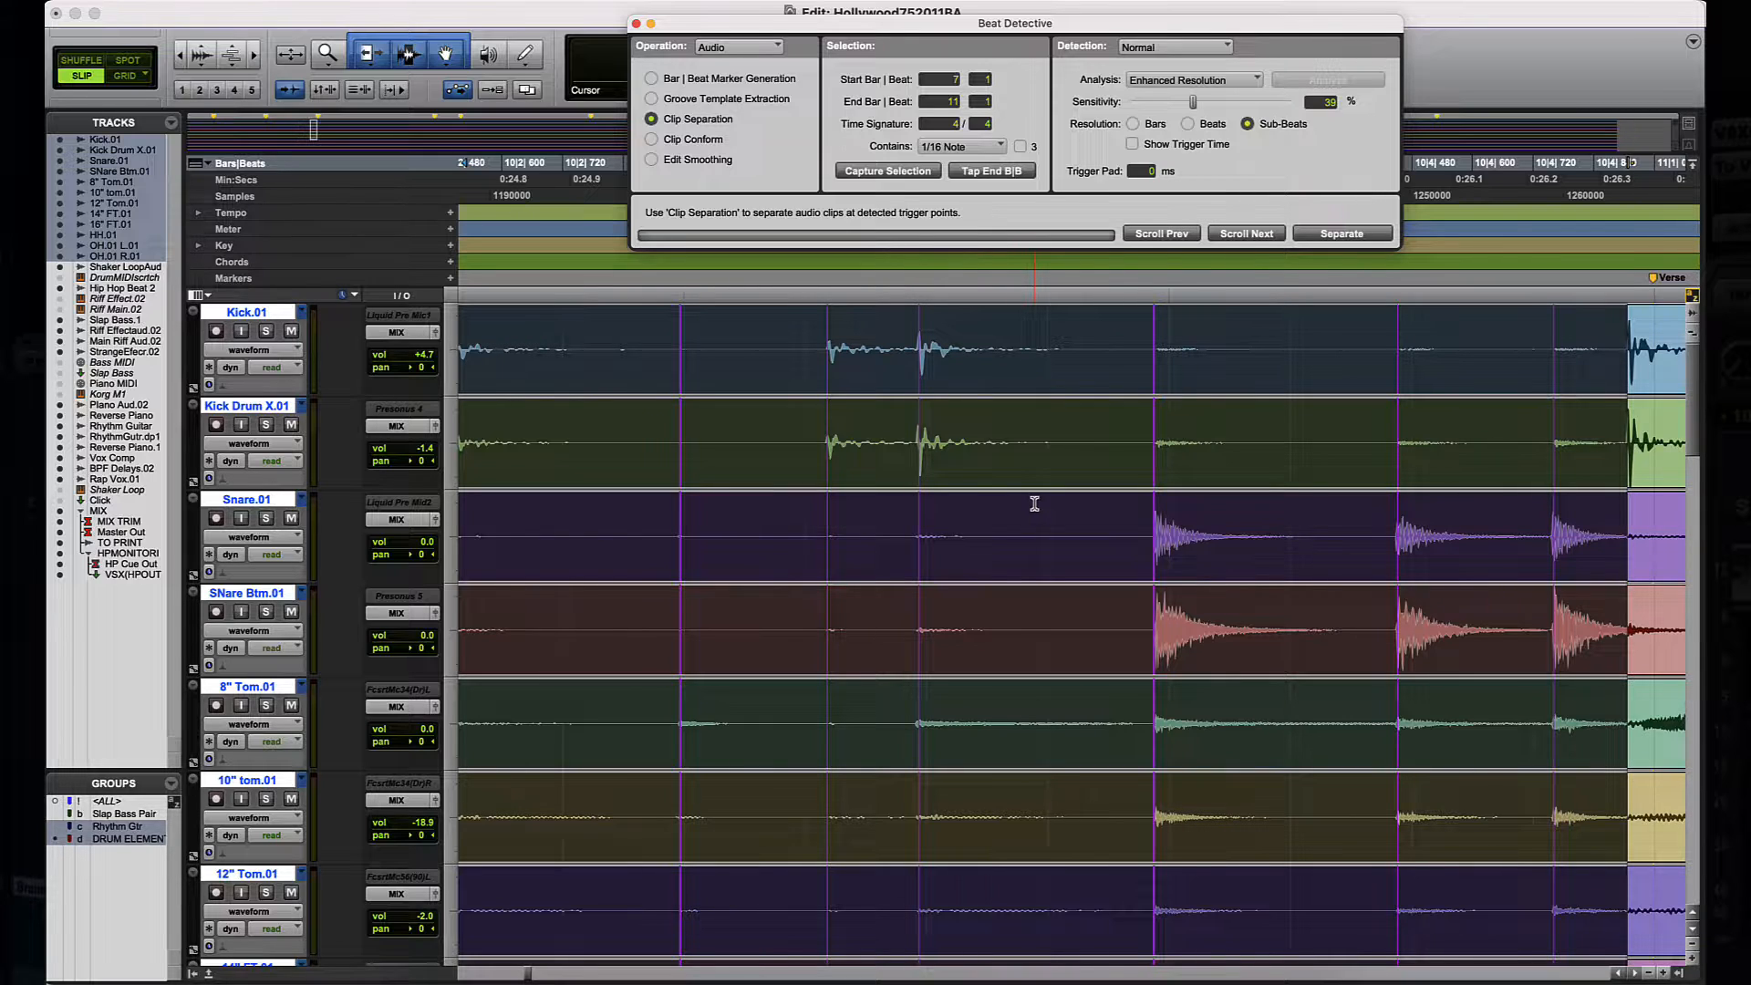
{"action": "scroll", "coordinate": [1034, 504], "scroll_direction": "left", "scroll_amount": 1}
Step: Review the beat triggers on all drum tracks across the whole selection between the Drums in (RIFF) and Verse 1 markers
{"action": "scroll", "coordinate": [1034, 503], "scroll_direction": "down", "scroll_amount": 1}
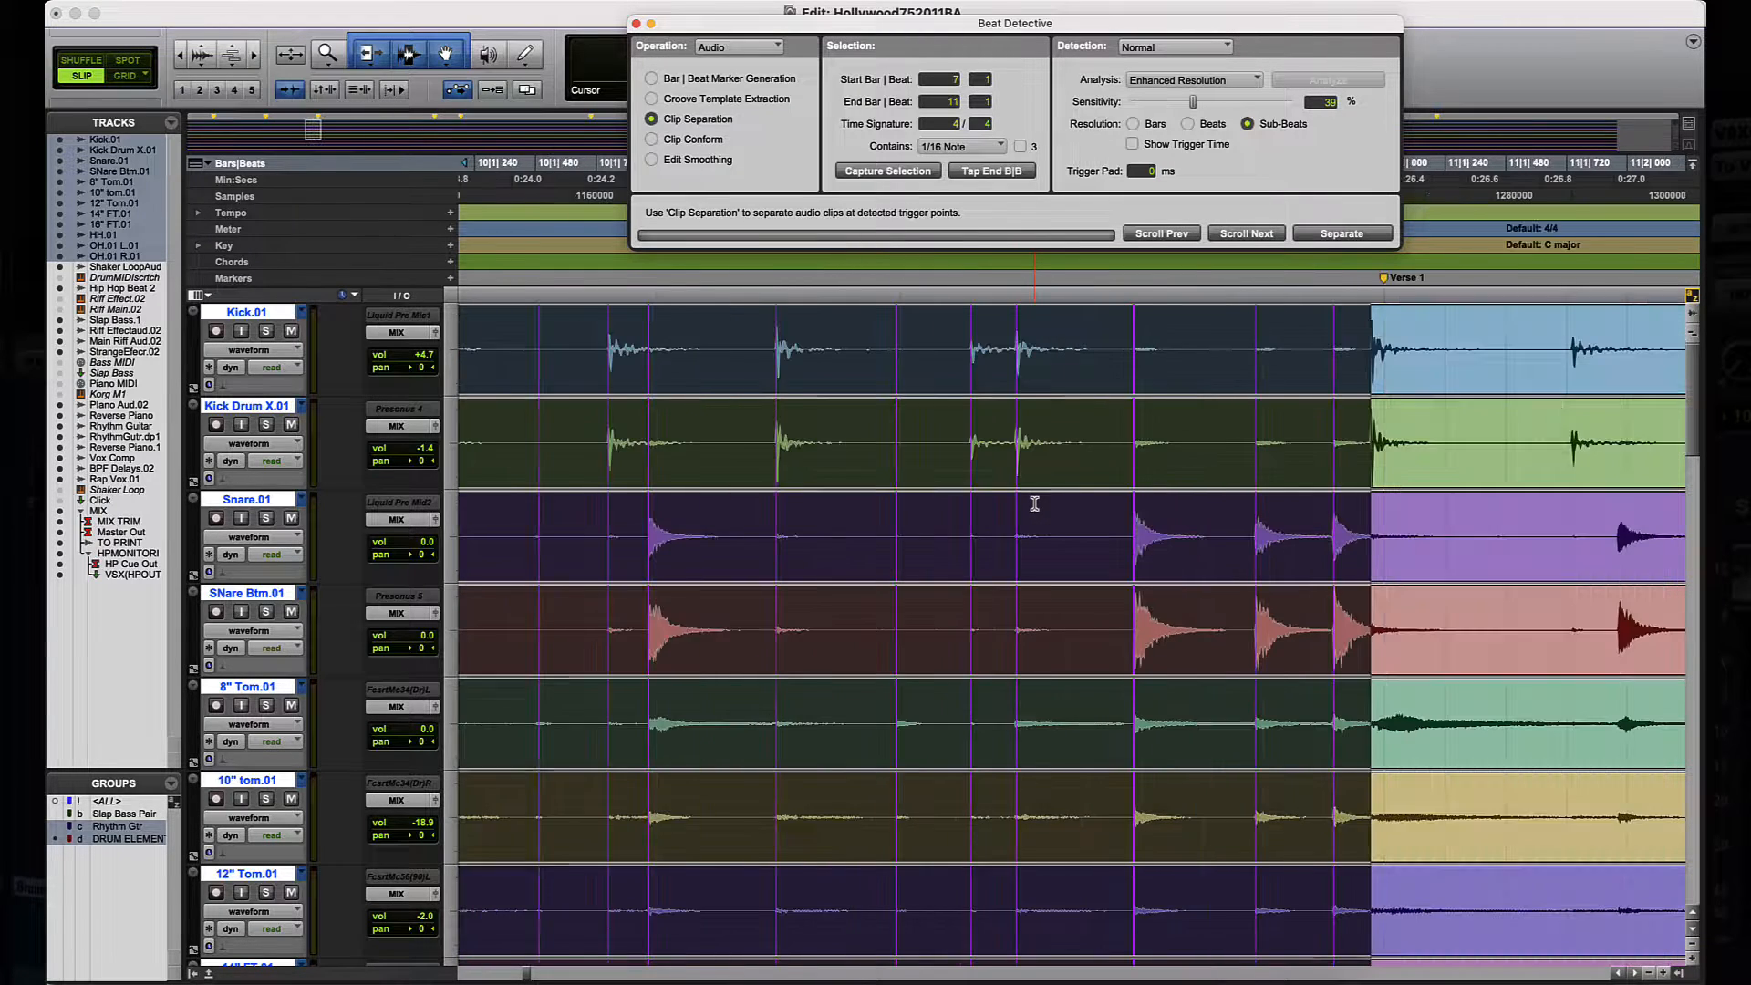
{"action": "scroll", "coordinate": [1035, 503], "scroll_direction": "left", "scroll_amount": 3}
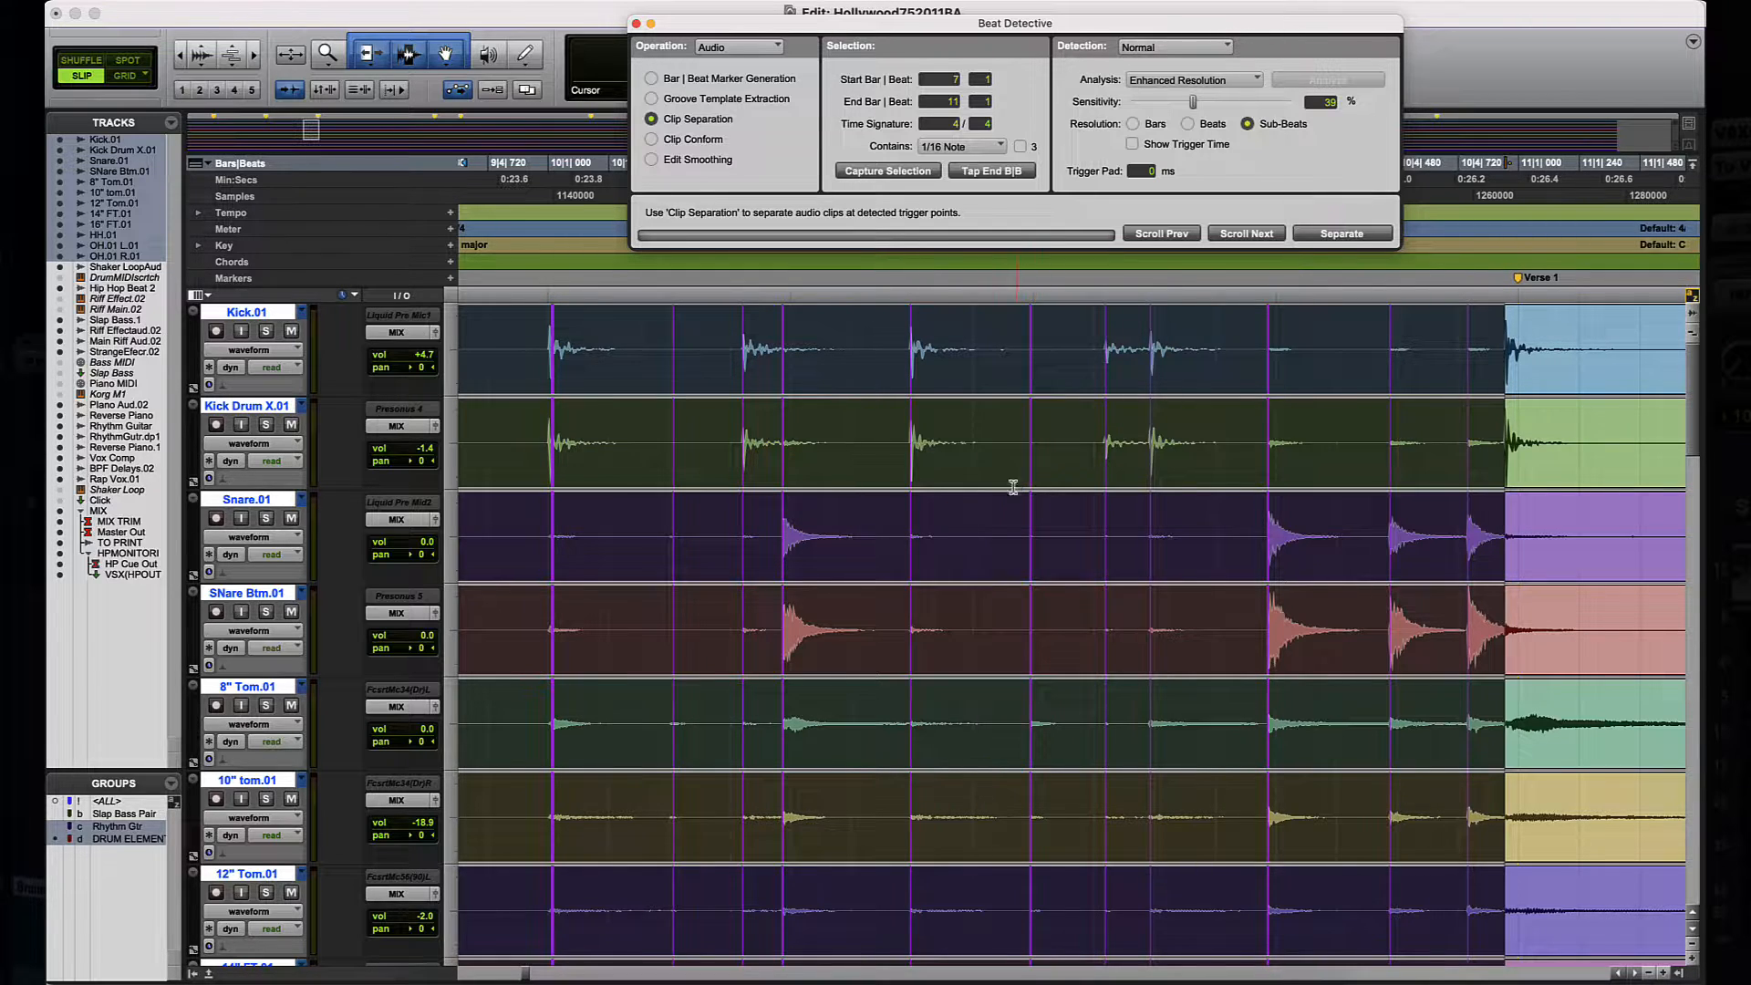
{"action": "scroll", "coordinate": [993, 517], "scroll_direction": "left", "scroll_amount": 2}
{"action": "key", "text": "r"}
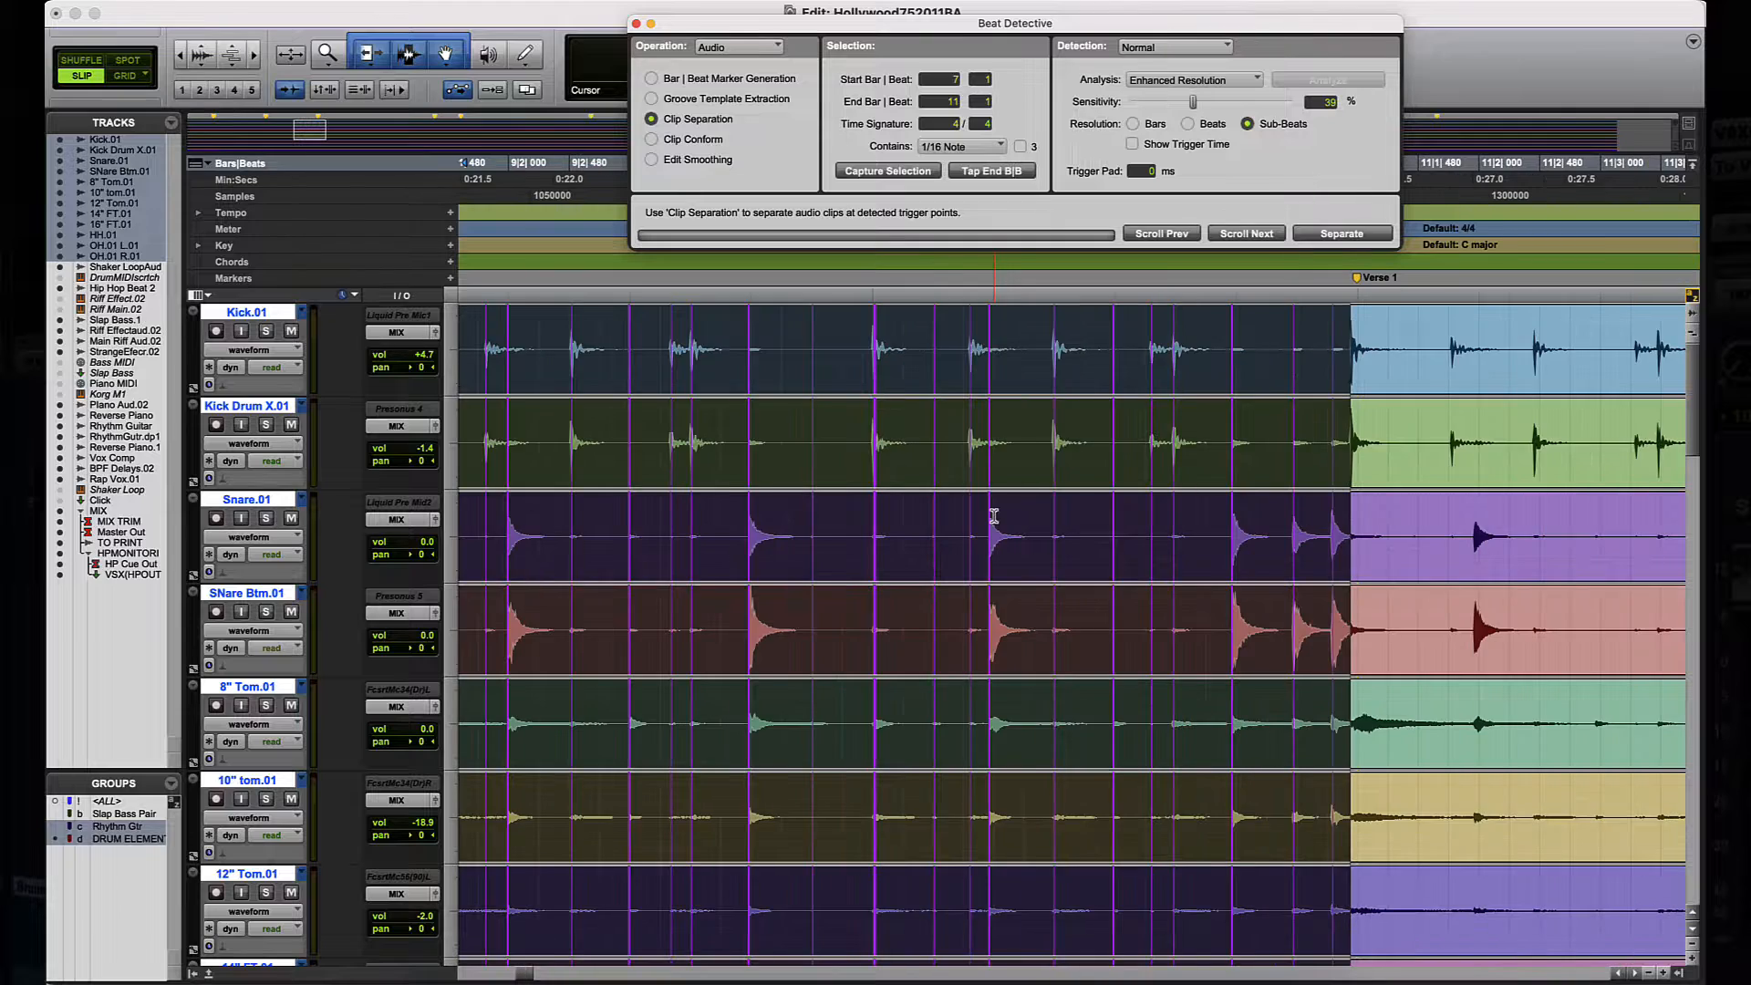
{"action": "scroll", "coordinate": [994, 516], "scroll_direction": "left", "scroll_amount": 4}
{"action": "key", "text": "r"}
{"action": "scroll", "coordinate": [994, 517], "scroll_direction": "left", "scroll_amount": 4}
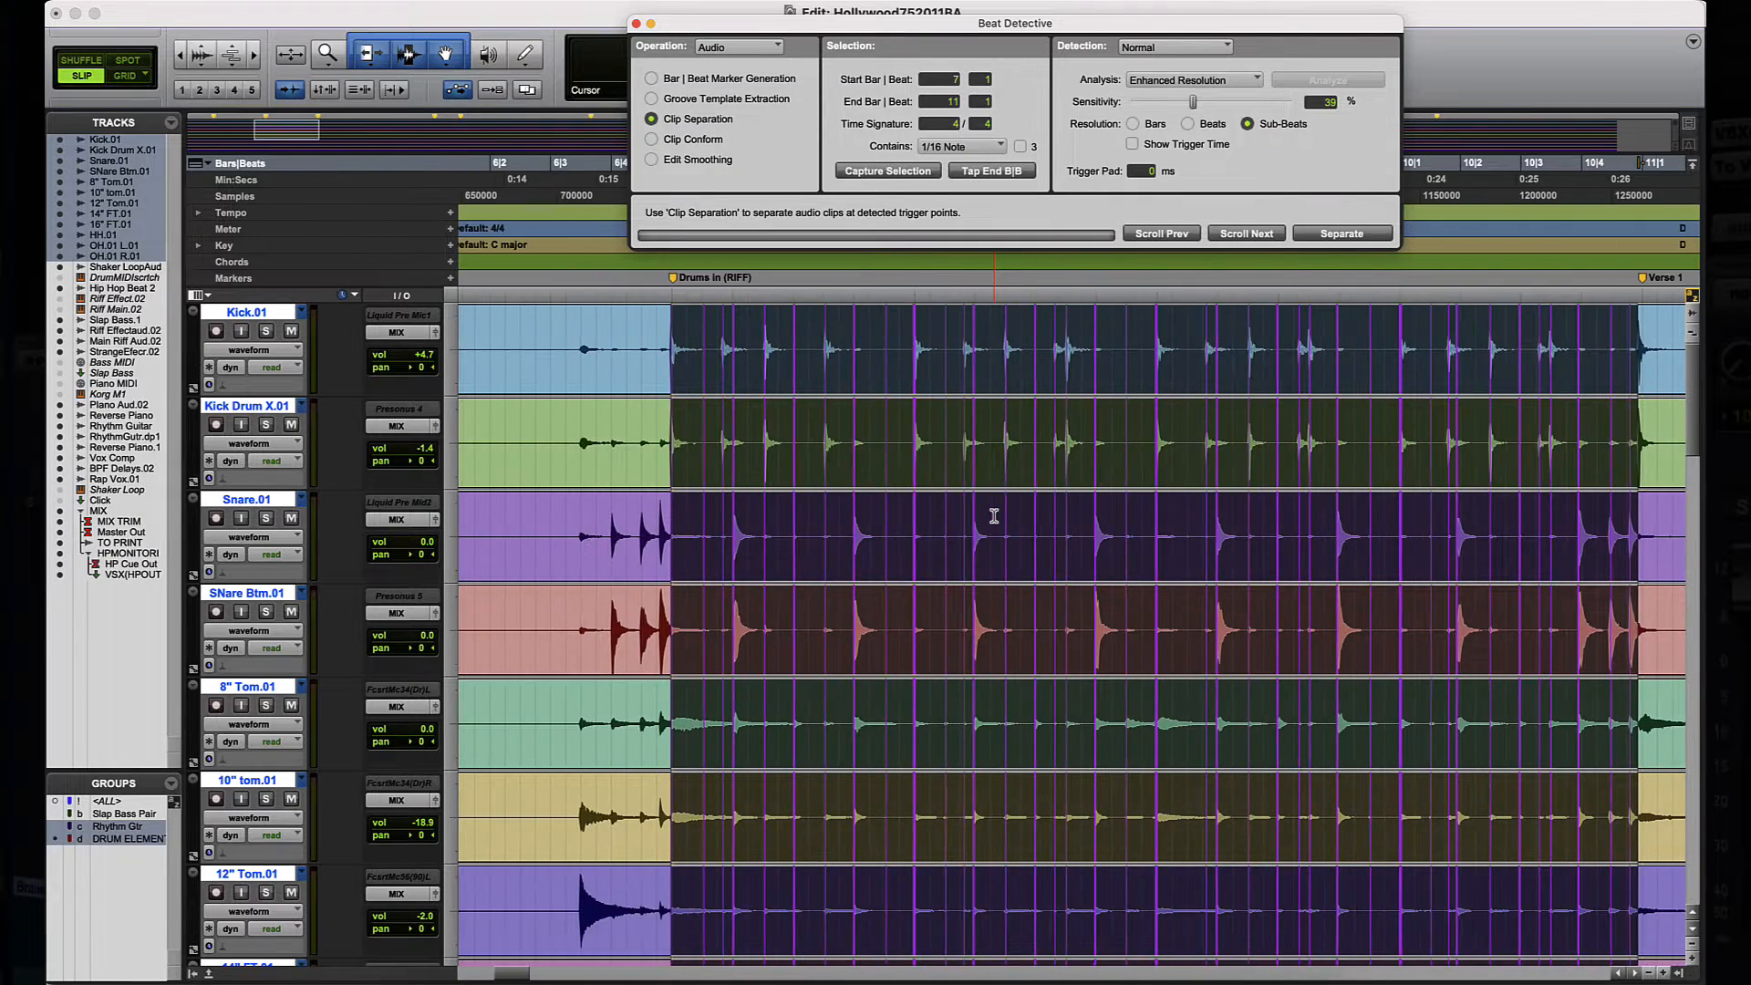
{"action": "scroll", "coordinate": [994, 517], "scroll_direction": "right", "scroll_amount": 1}
{"action": "scroll", "coordinate": [994, 517], "scroll_direction": "right", "scroll_amount": 1}
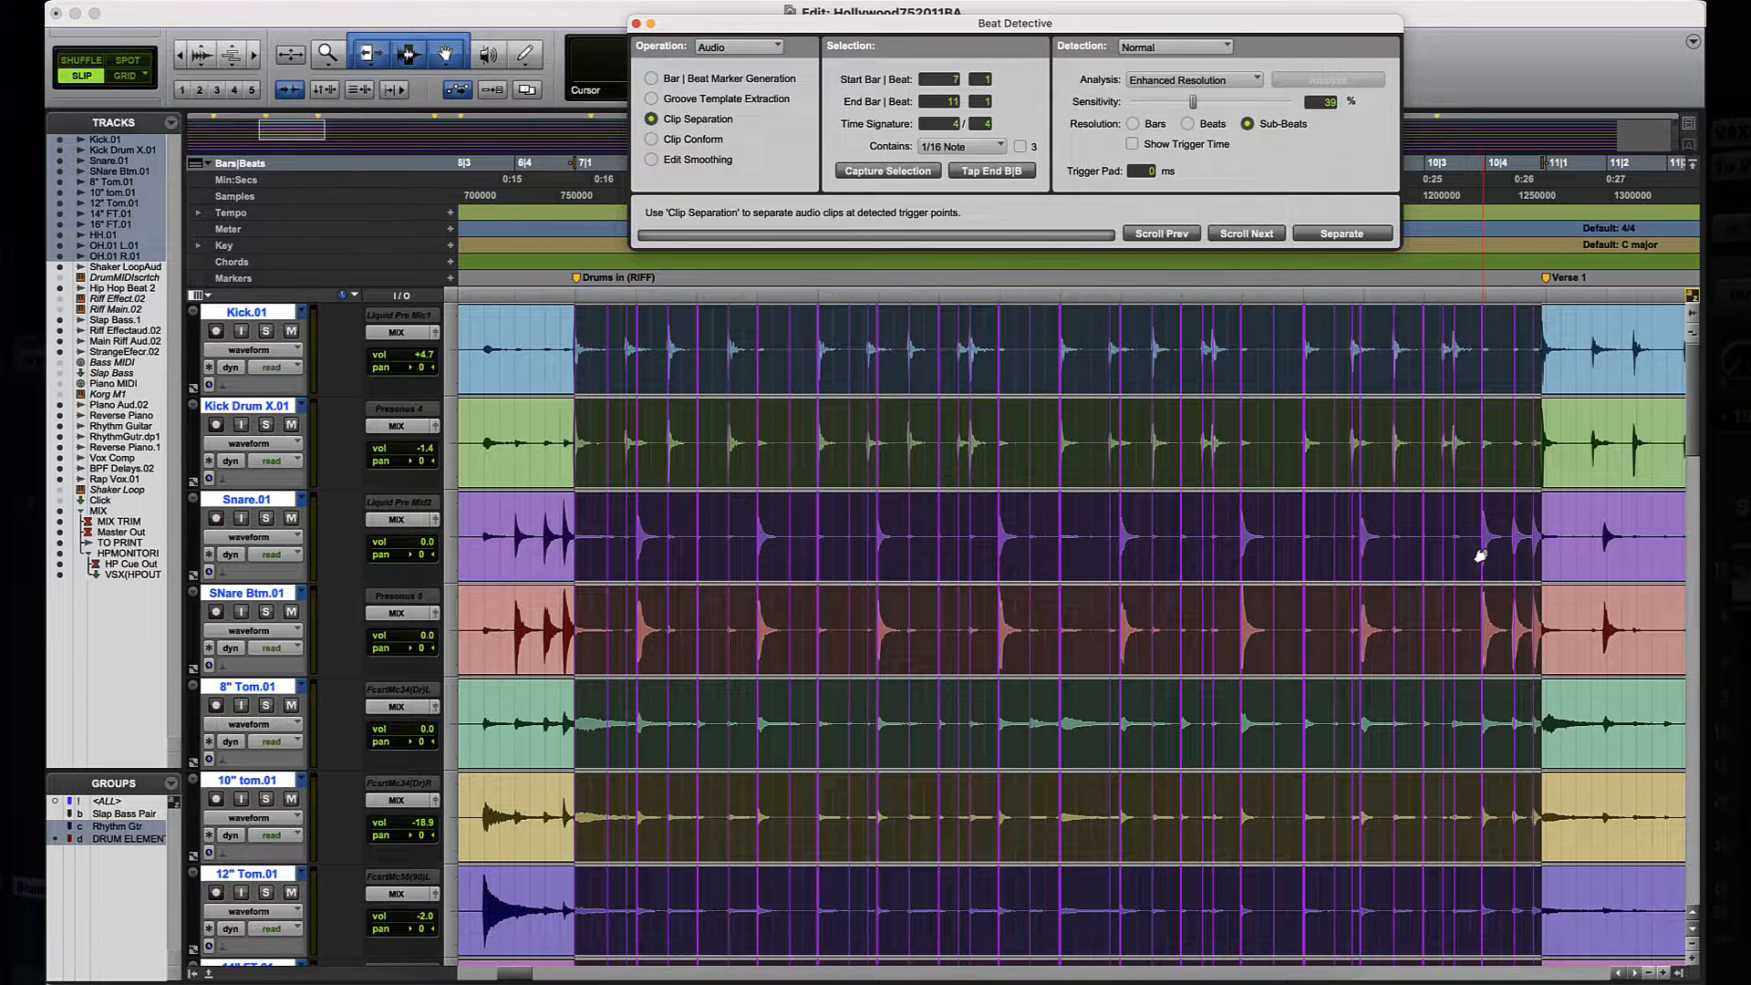
{"action": "scroll", "coordinate": [1476, 550], "scroll_direction": "right", "scroll_amount": 3}
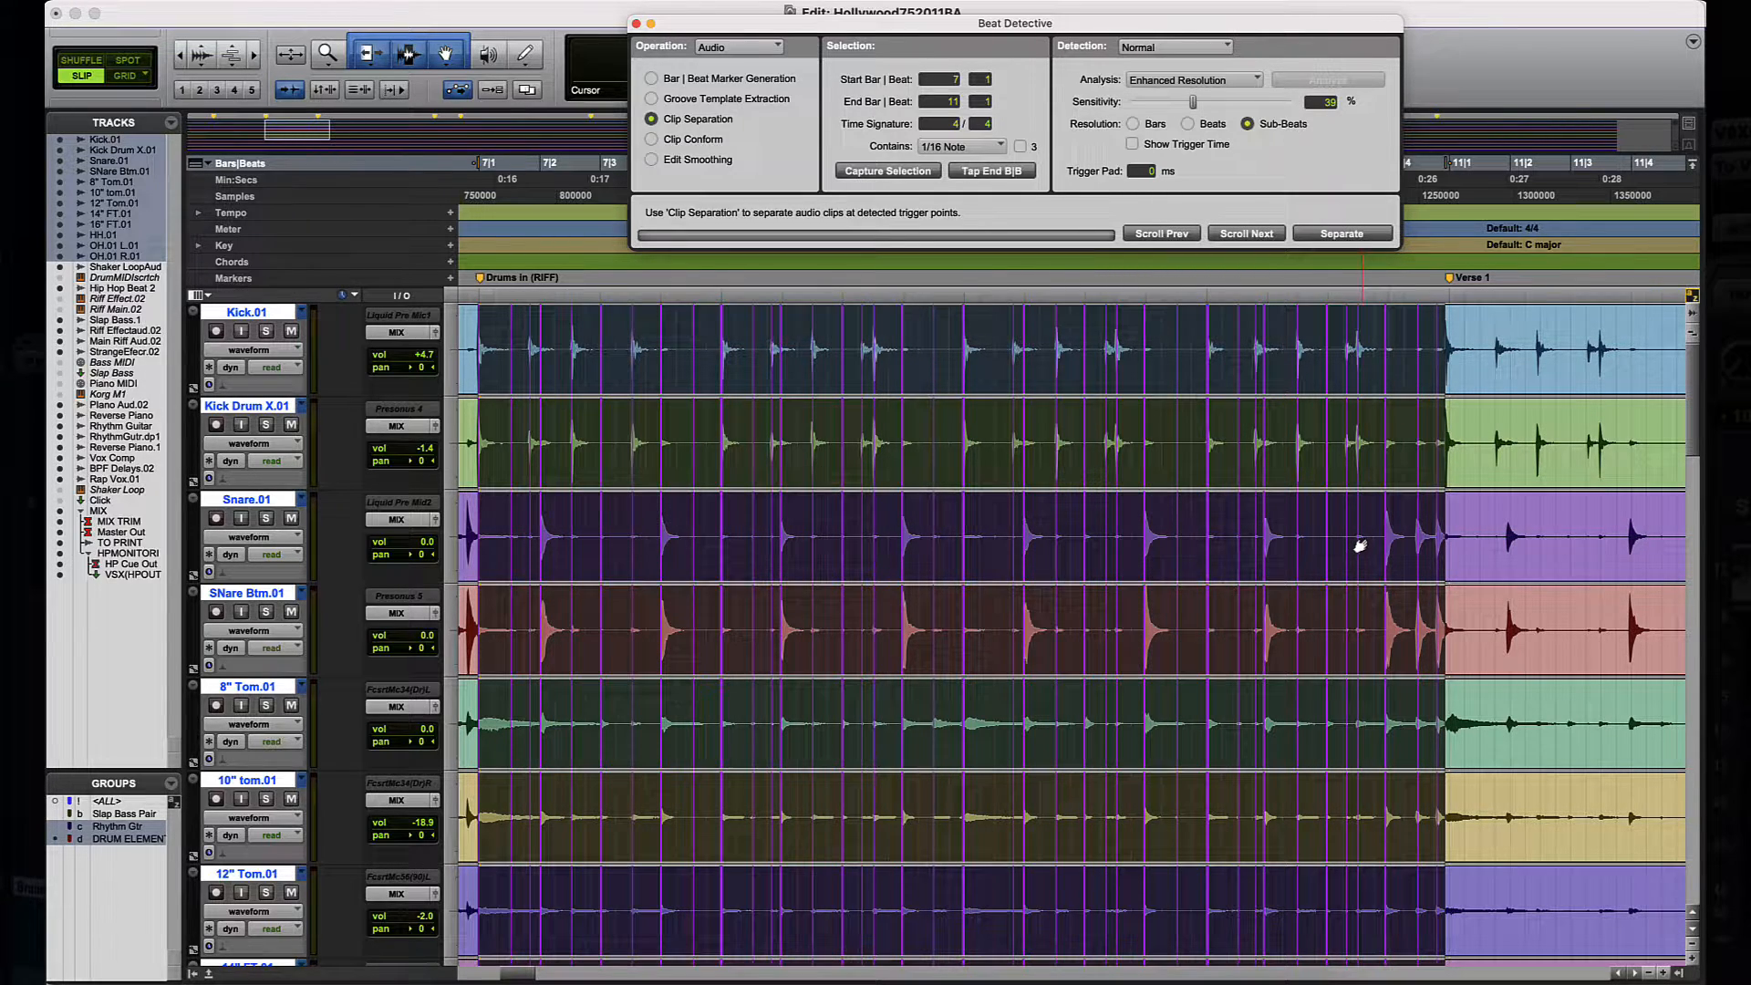
{"action": "scroll", "coordinate": [1361, 546], "scroll_direction": "left", "scroll_amount": 2}
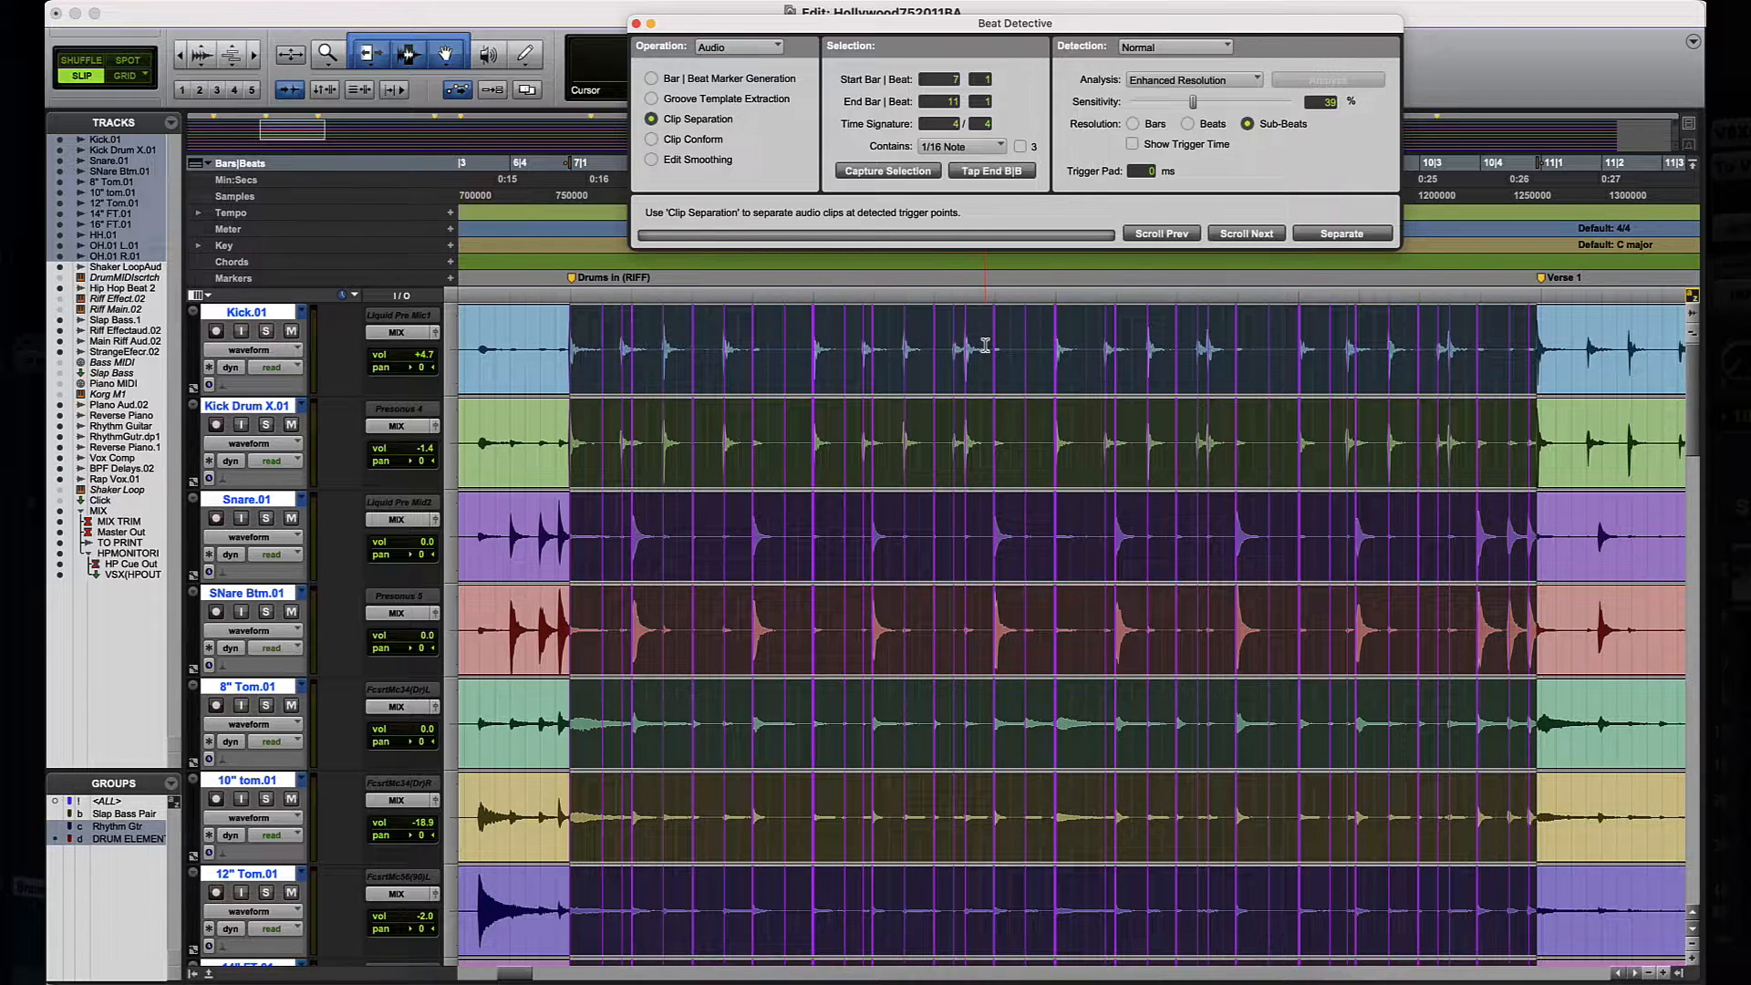
Step: Display the trigger times on the beat triggers and separate the selected drum clips at the detected trigger points
{"action": "left_click", "coordinate": [1133, 144]}
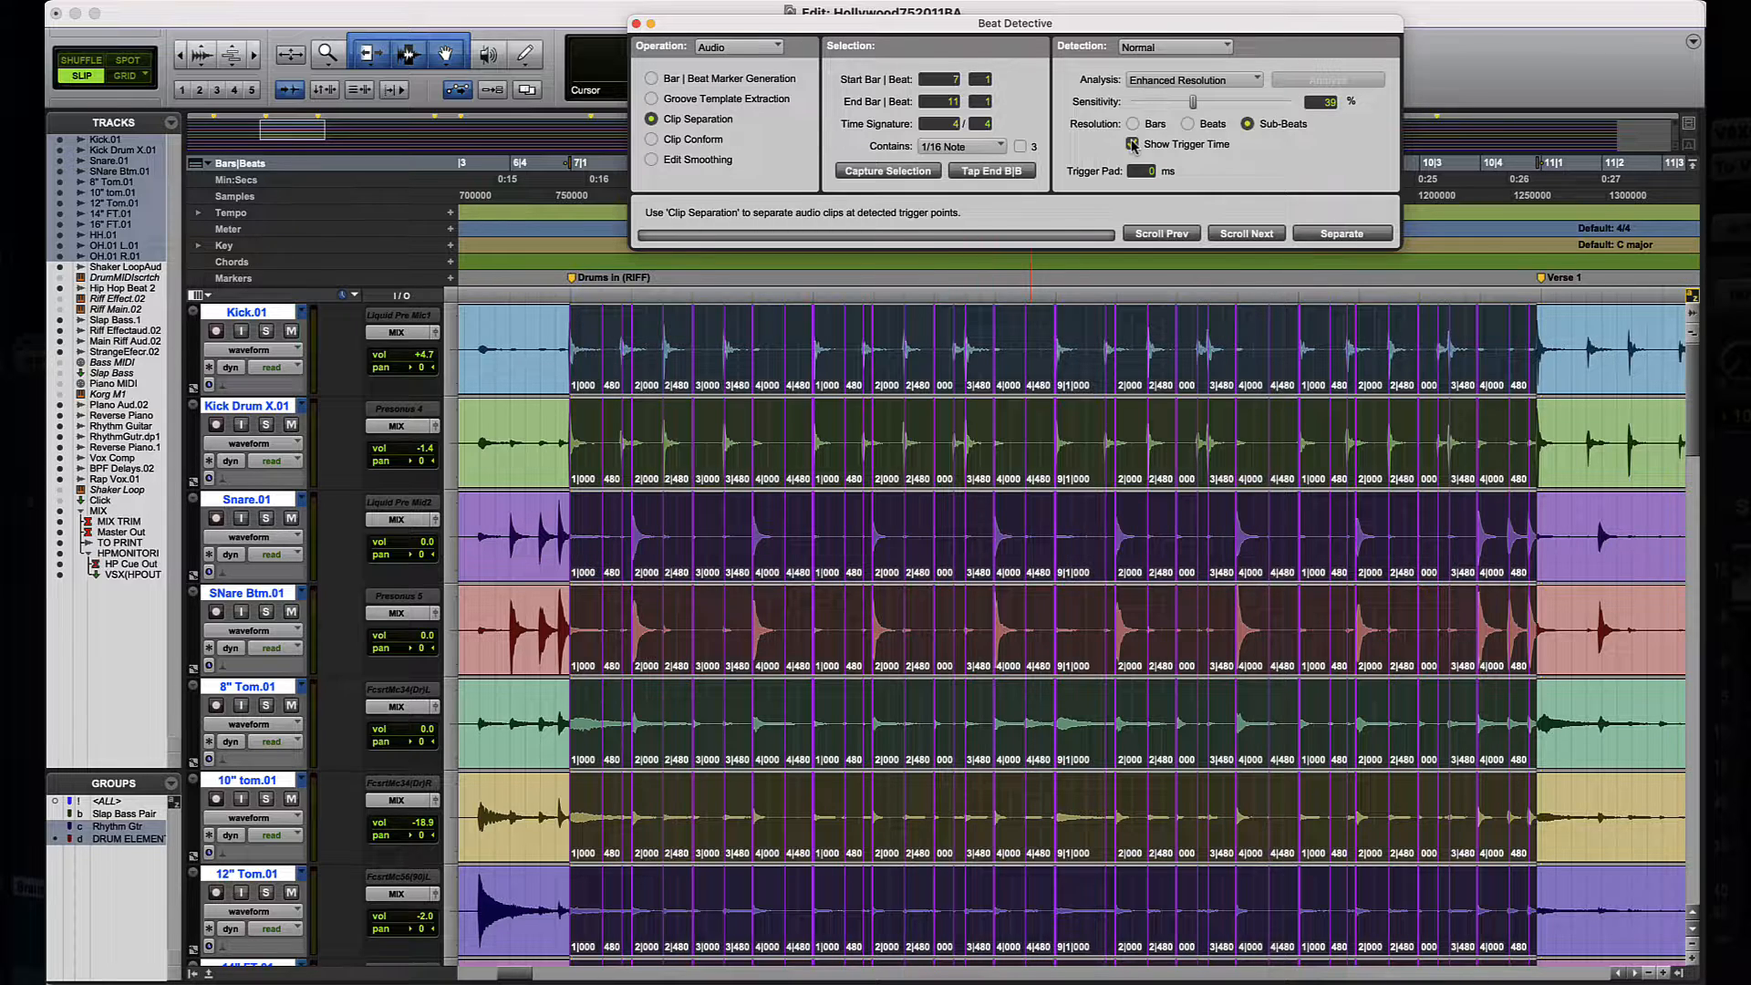
{"action": "left_click", "coordinate": [1132, 143]}
{"action": "left_click", "coordinate": [584, 329]}
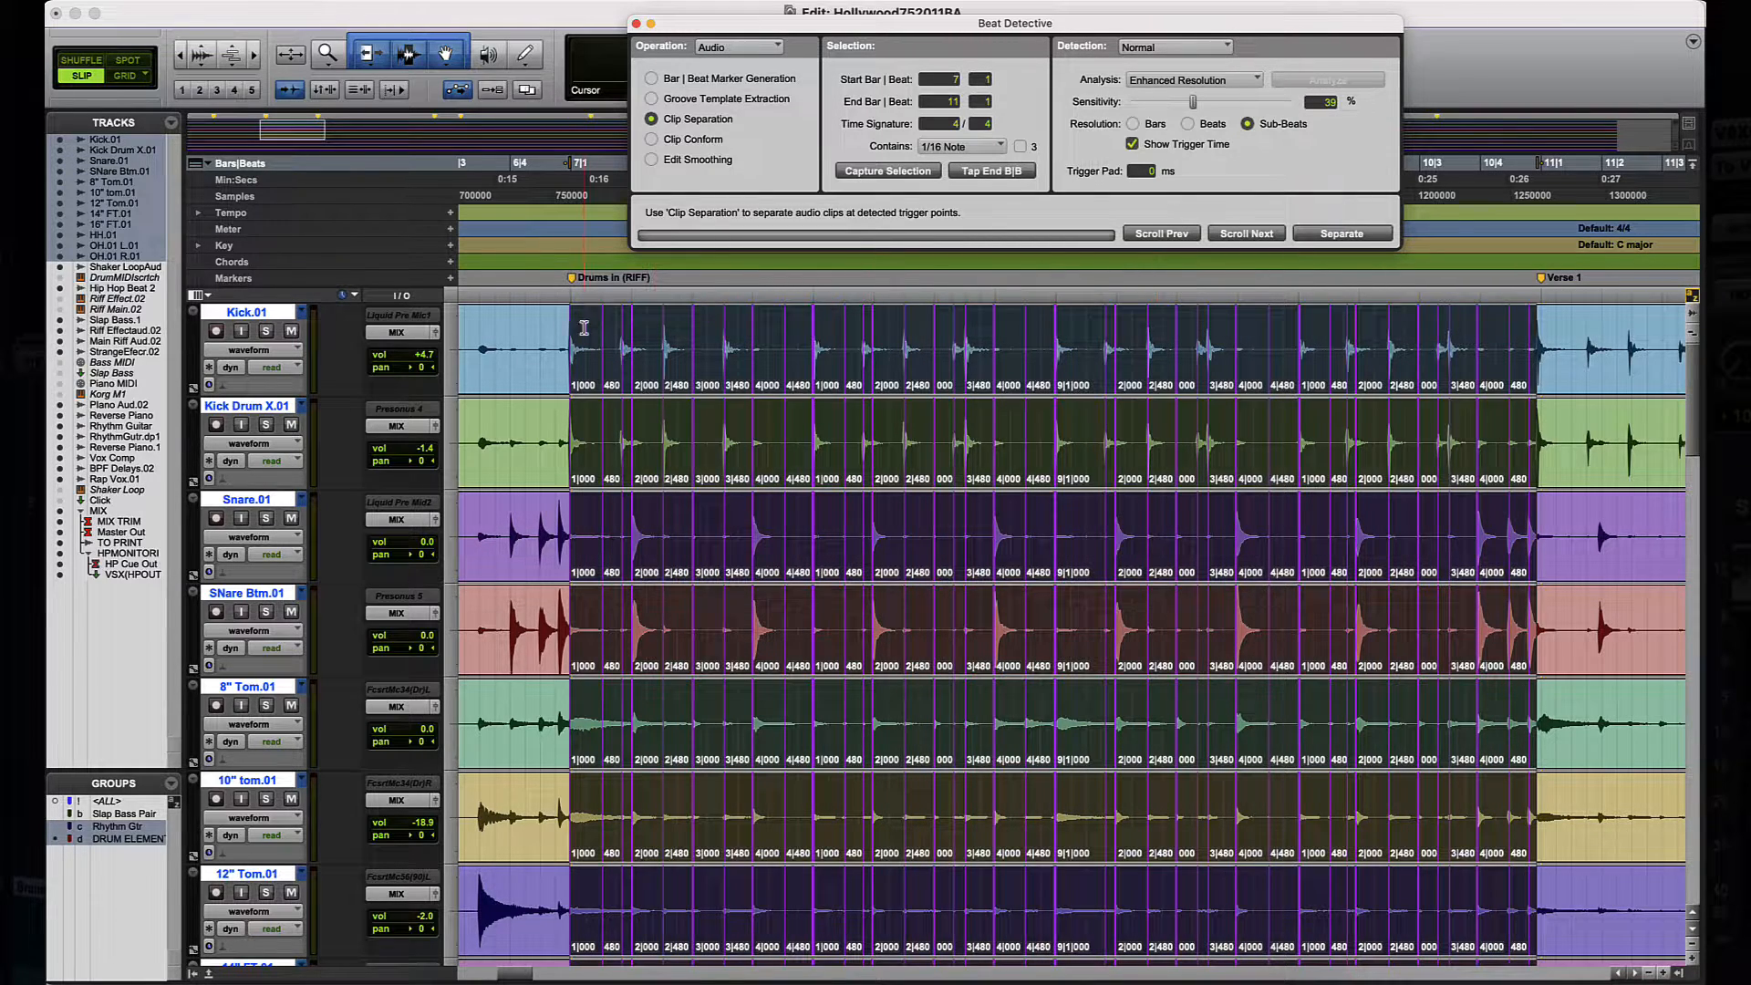
{"action": "left_click", "coordinate": [1409, 366]}
{"action": "left_click", "coordinate": [1299, 265]}
{"action": "left_click", "coordinate": [596, 355]}
{"action": "left_click", "coordinate": [622, 346]}
{"action": "left_click", "coordinate": [1342, 234]}
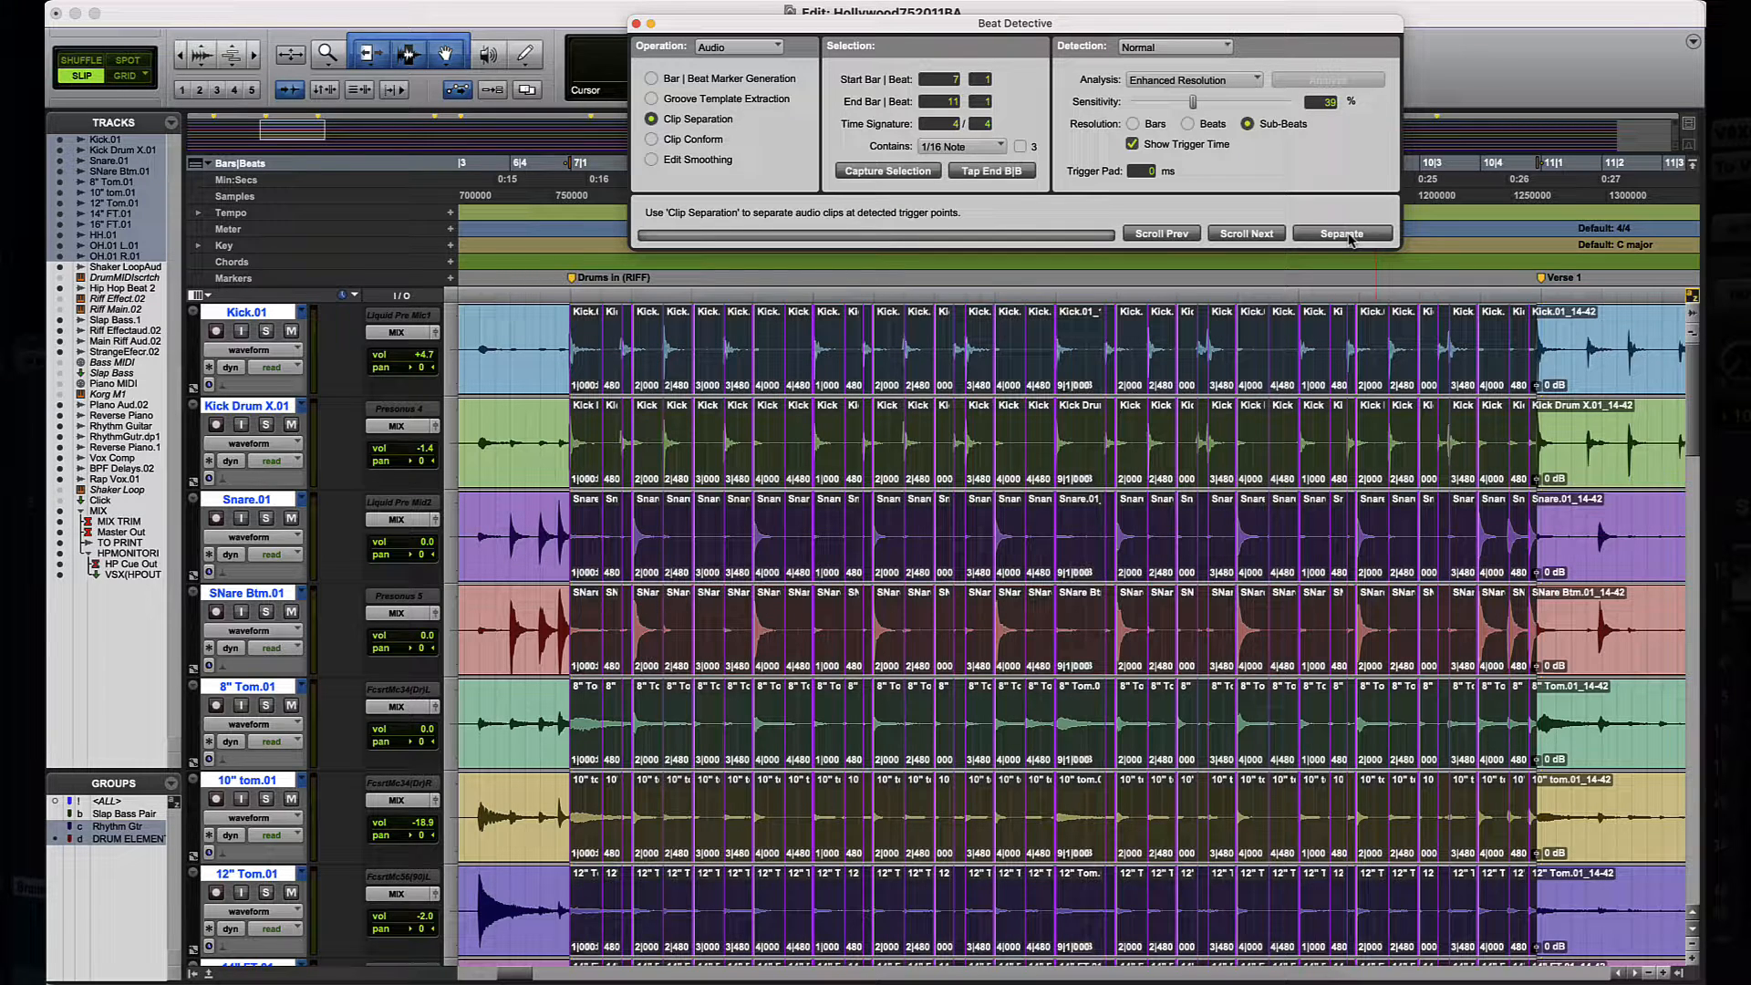
Step: Inspect the first clip separation on the drum tracks near the Drums in (RIFF) marker at sample-level detail
{"action": "key", "text": "t"}
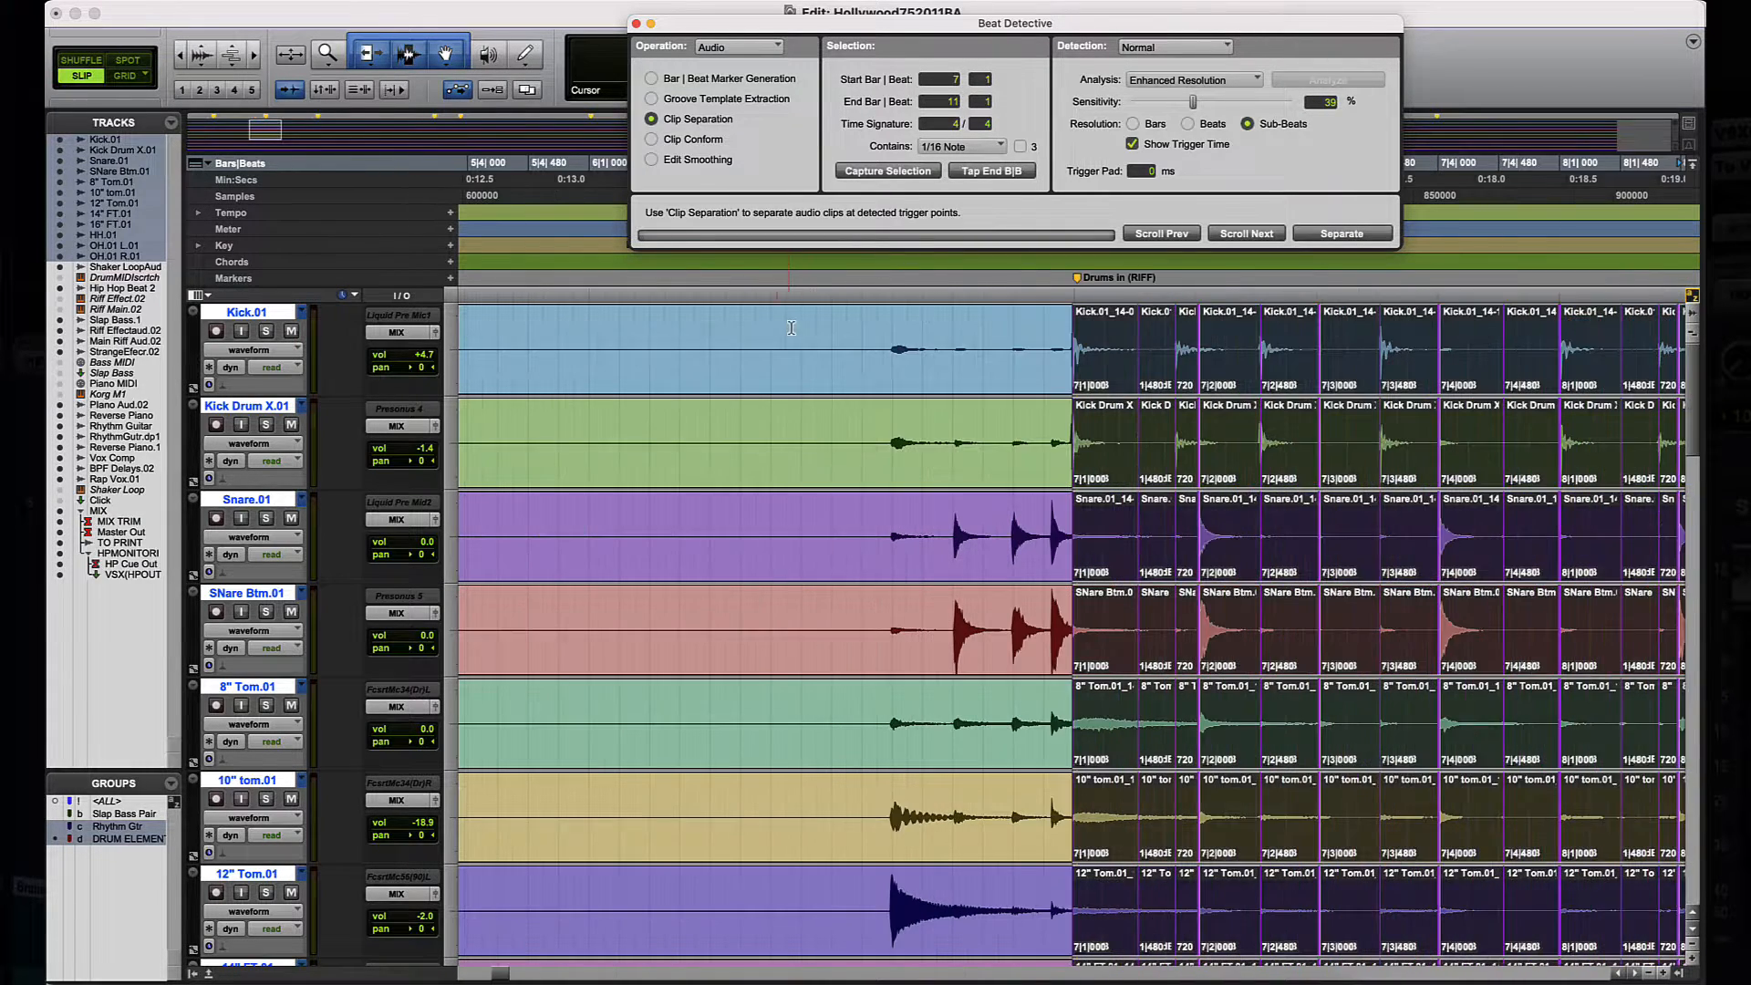
{"action": "key", "text": "t"}
{"action": "key", "text": "t"}
{"action": "key", "text": "t"}
{"action": "key", "text": "t"}
{"action": "key", "text": "t"}
{"action": "key", "text": "t"}
{"action": "key", "text": "t"}
{"action": "key", "text": "t"}
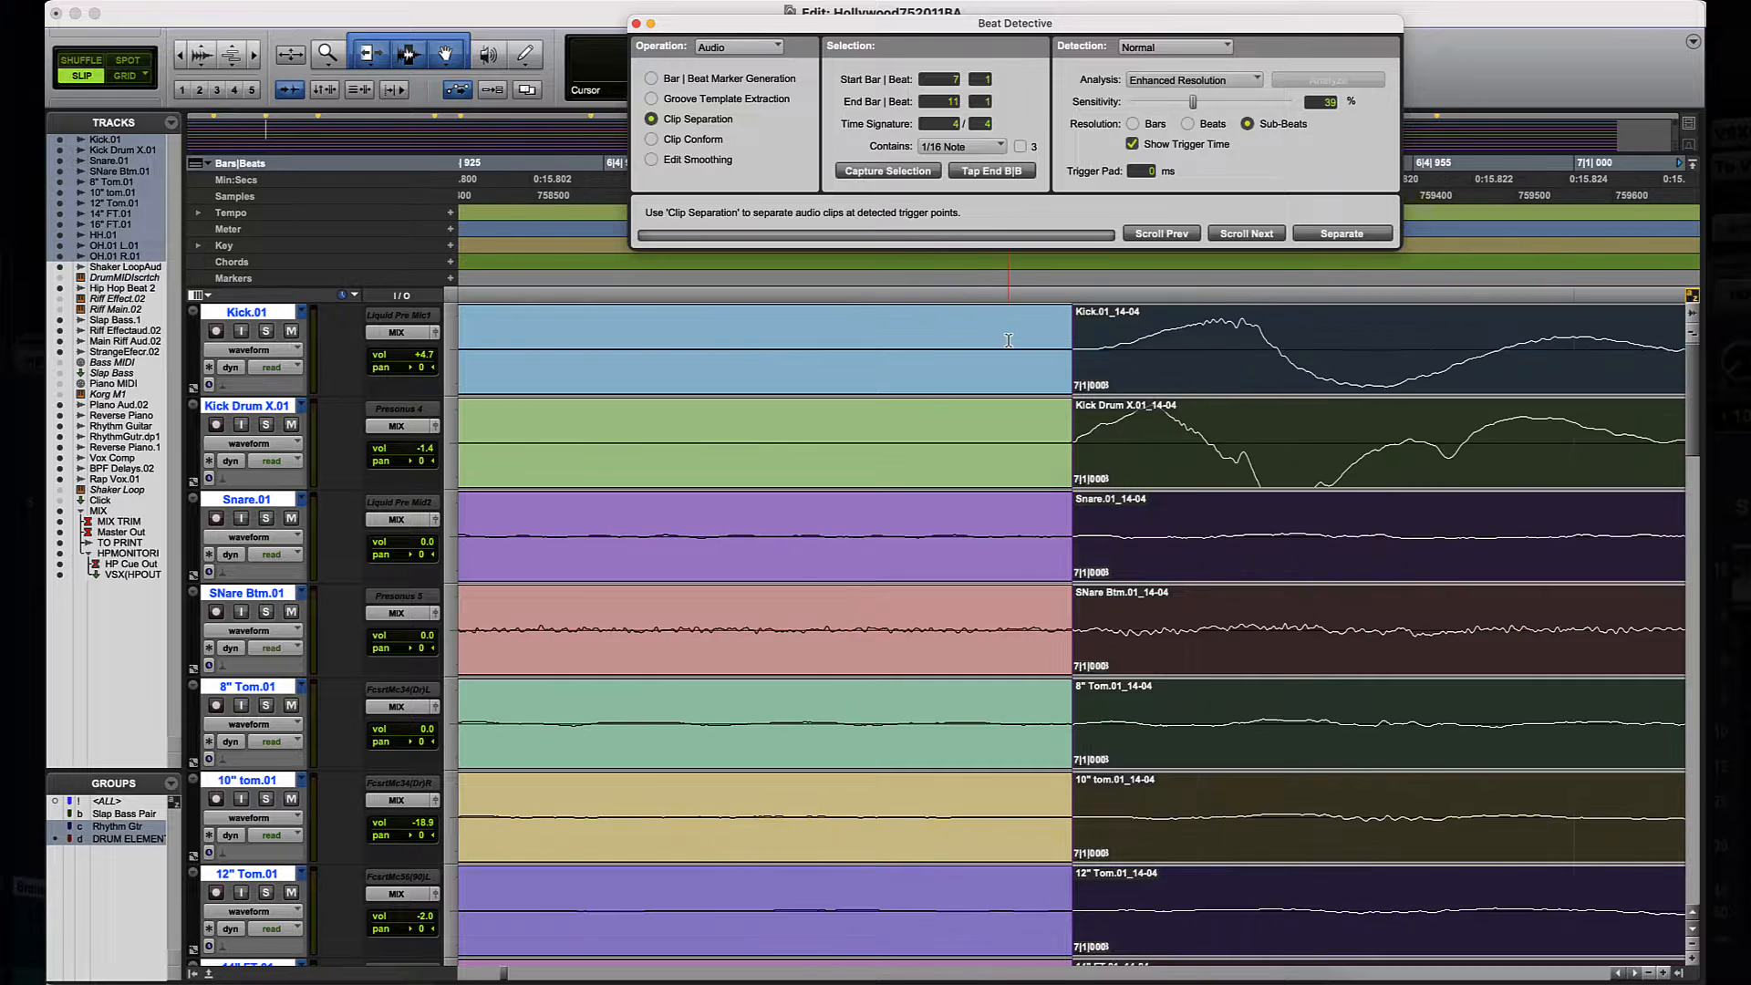
{"action": "key", "text": "r"}
{"action": "key", "text": "r"}
{"action": "key", "text": "r"}
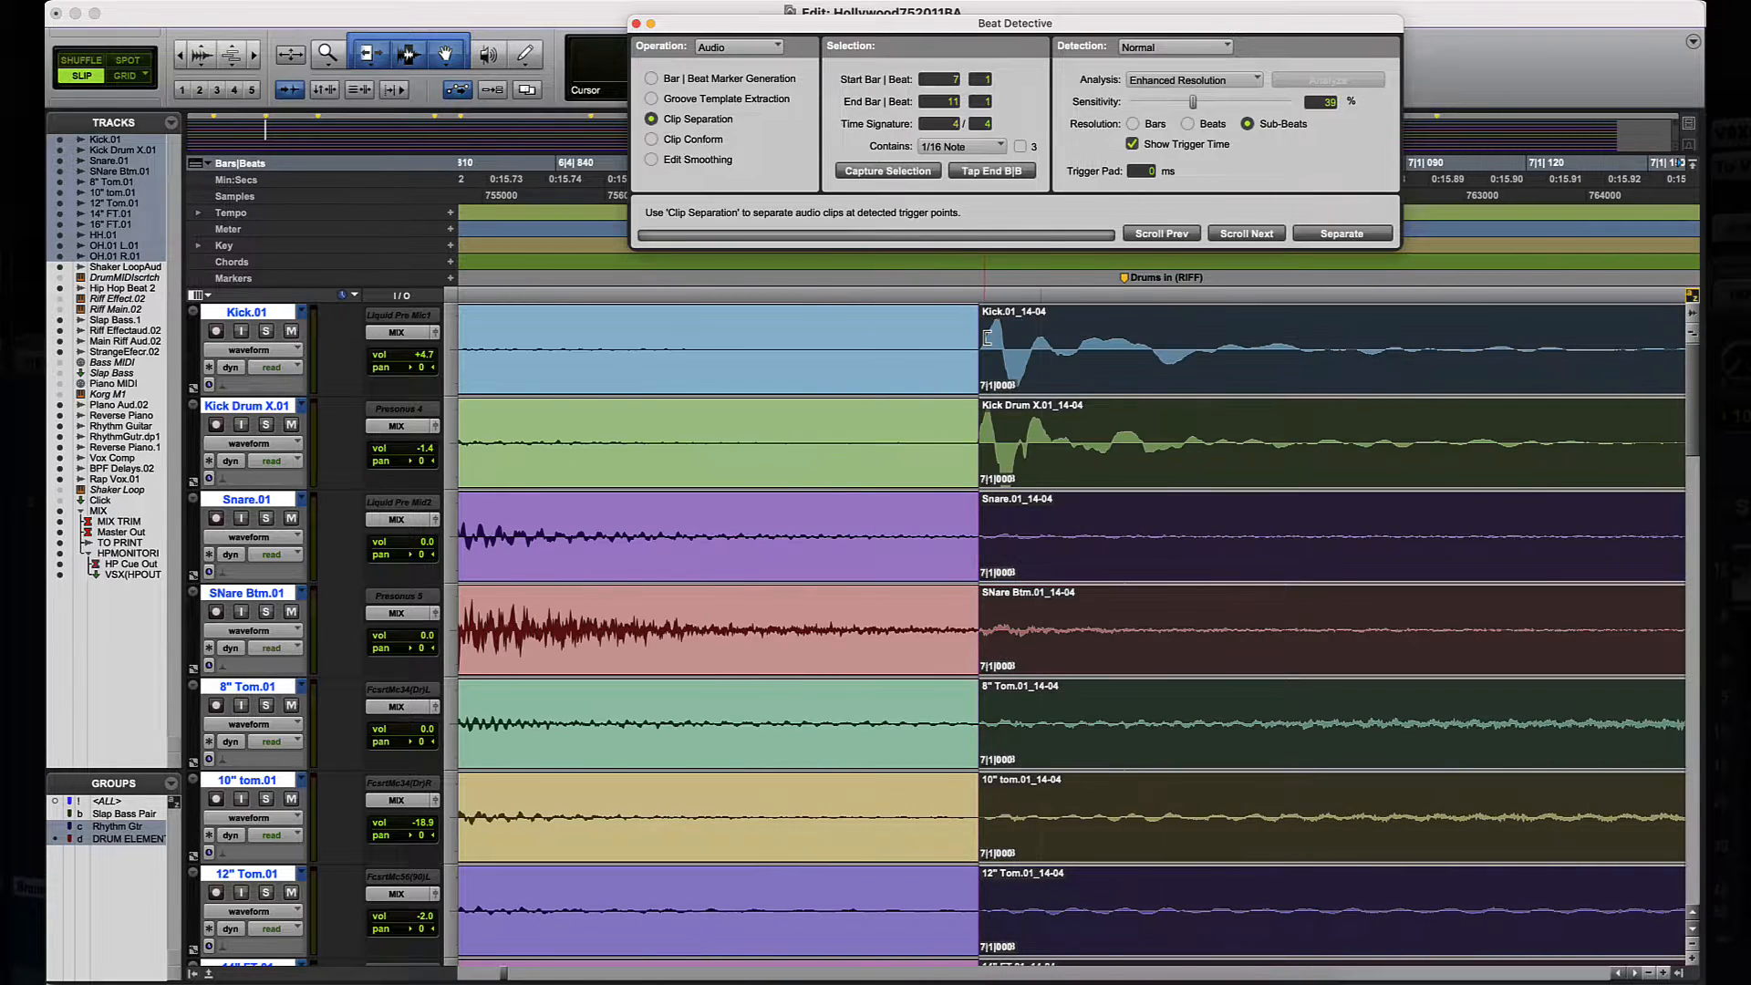
Step: Check the clip separations from the selection end at Verse 1 back through bar 10 against the drum hits
{"action": "key", "text": "Right"}
{"action": "key", "text": "t"}
{"action": "key", "text": "t"}
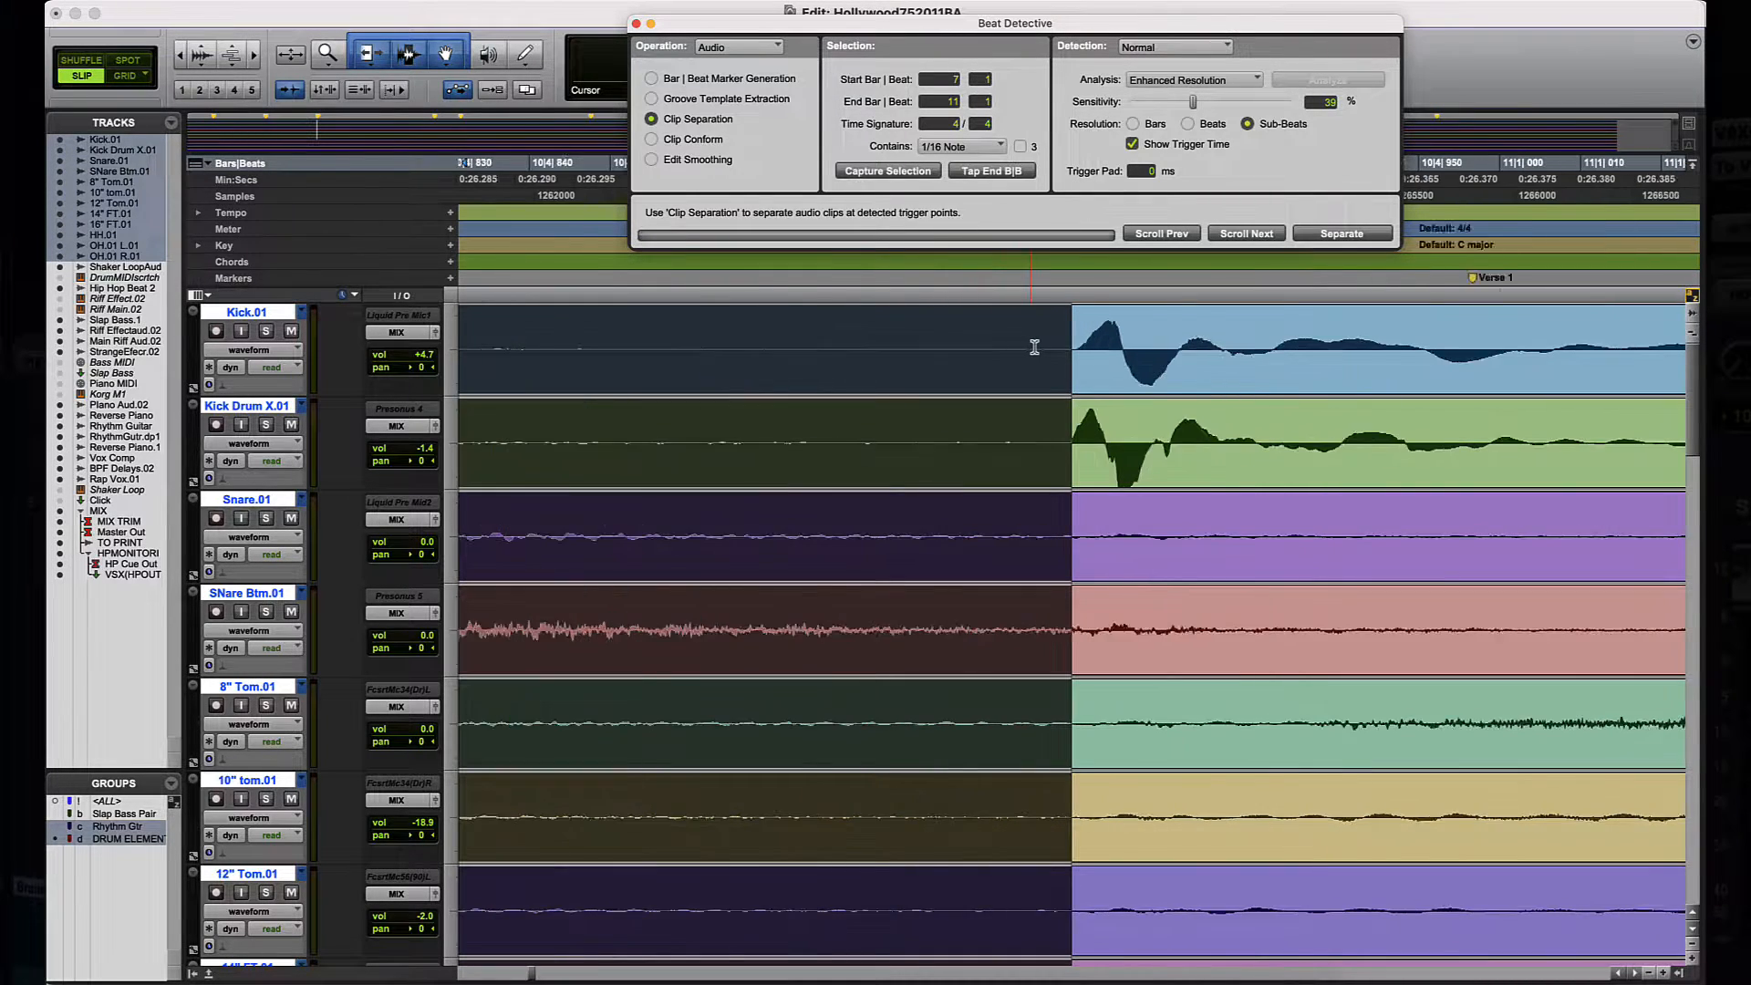
{"action": "key", "text": "r"}
{"action": "key", "text": "r"}
{"action": "key", "text": "r"}
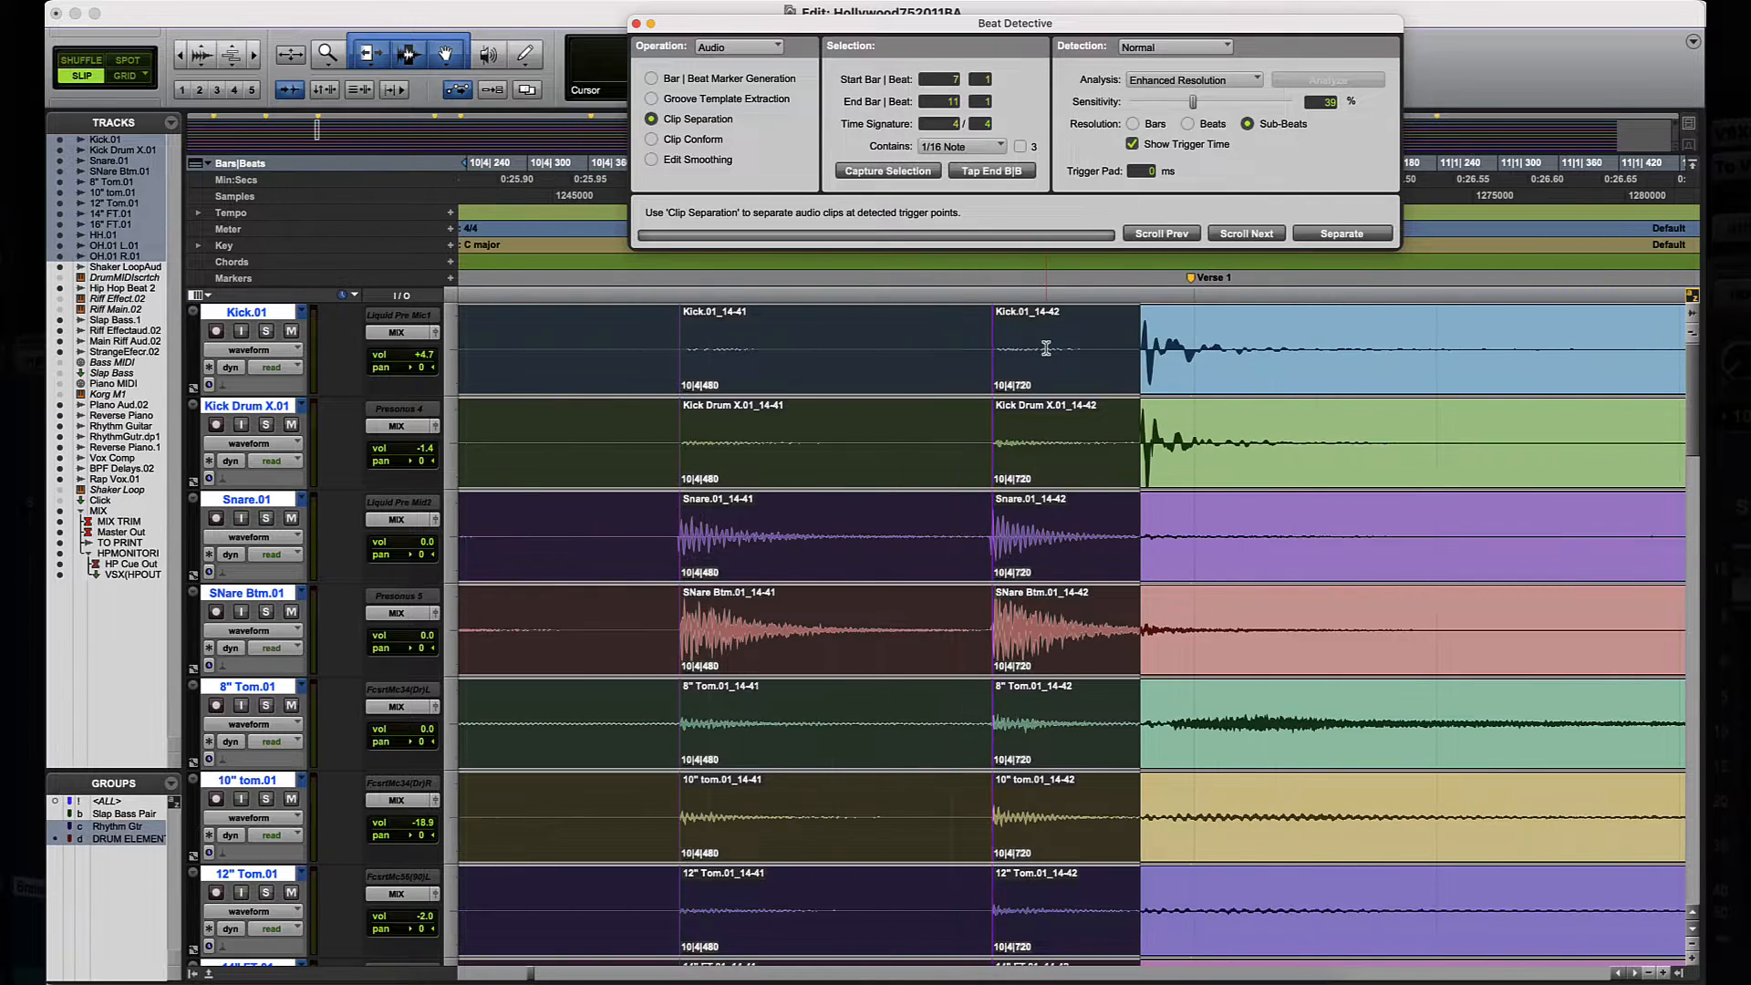
{"action": "key", "text": "t"}
{"action": "scroll", "coordinate": [1045, 350], "scroll_direction": "left", "scroll_amount": 10}
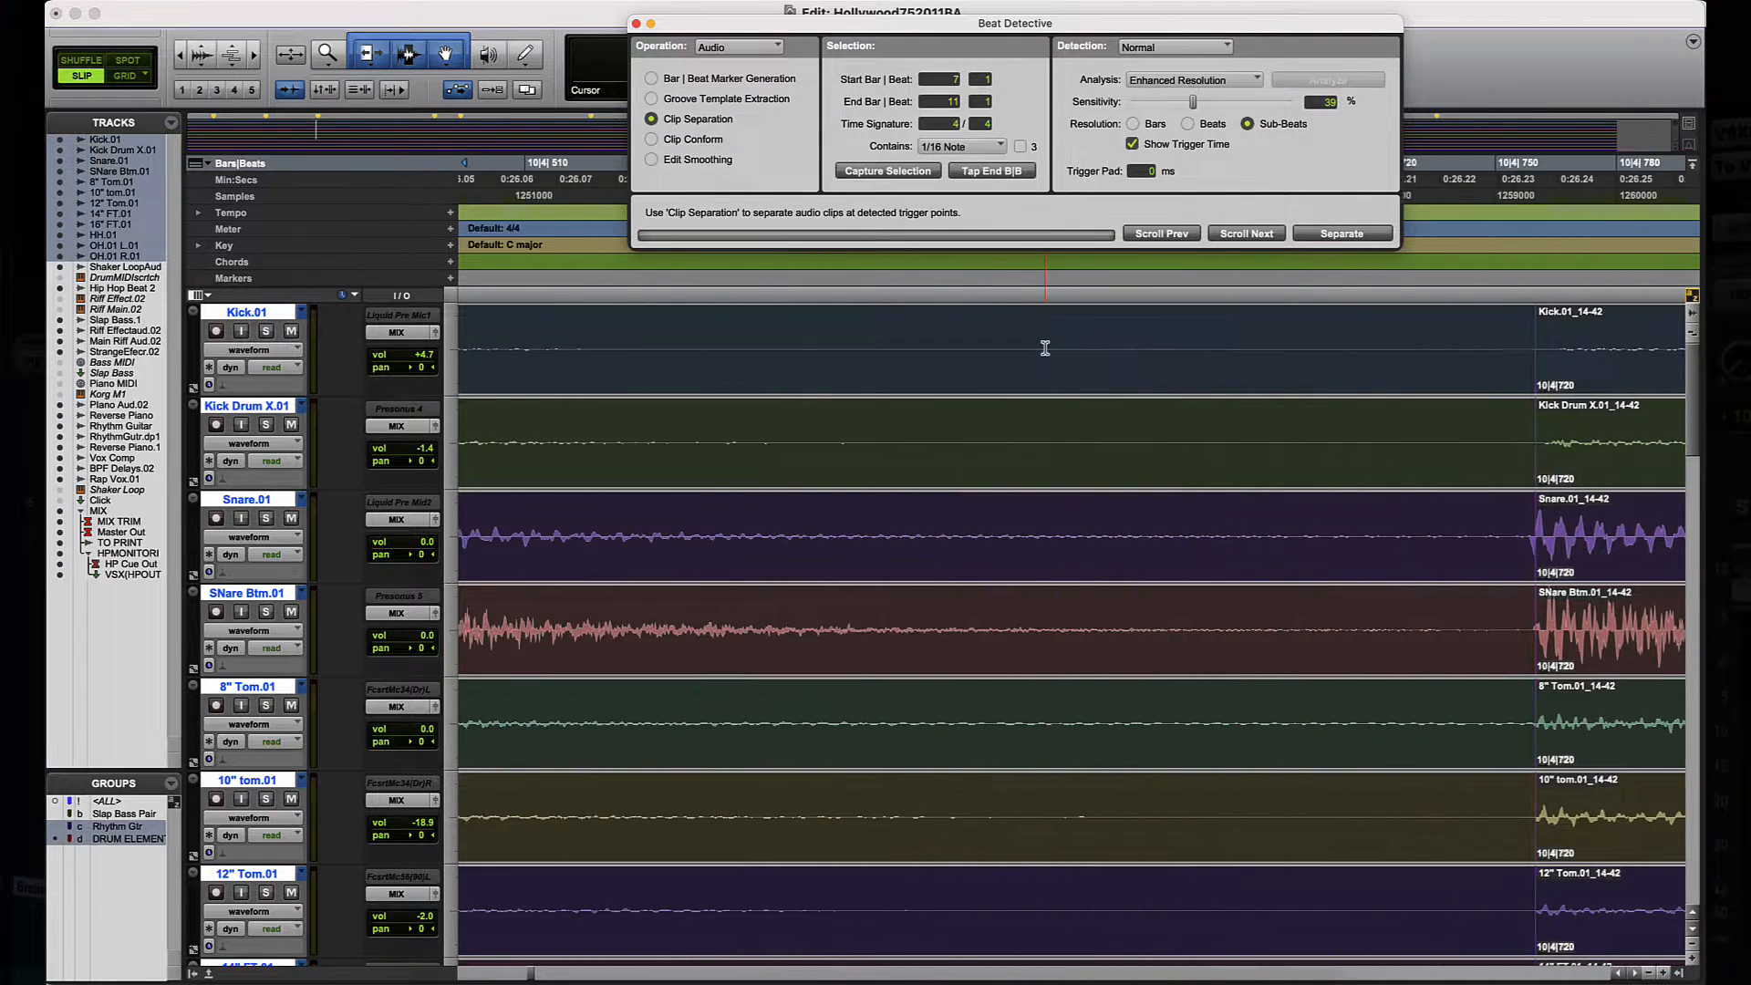
{"action": "scroll", "coordinate": [1045, 349], "scroll_direction": "left", "scroll_amount": 10}
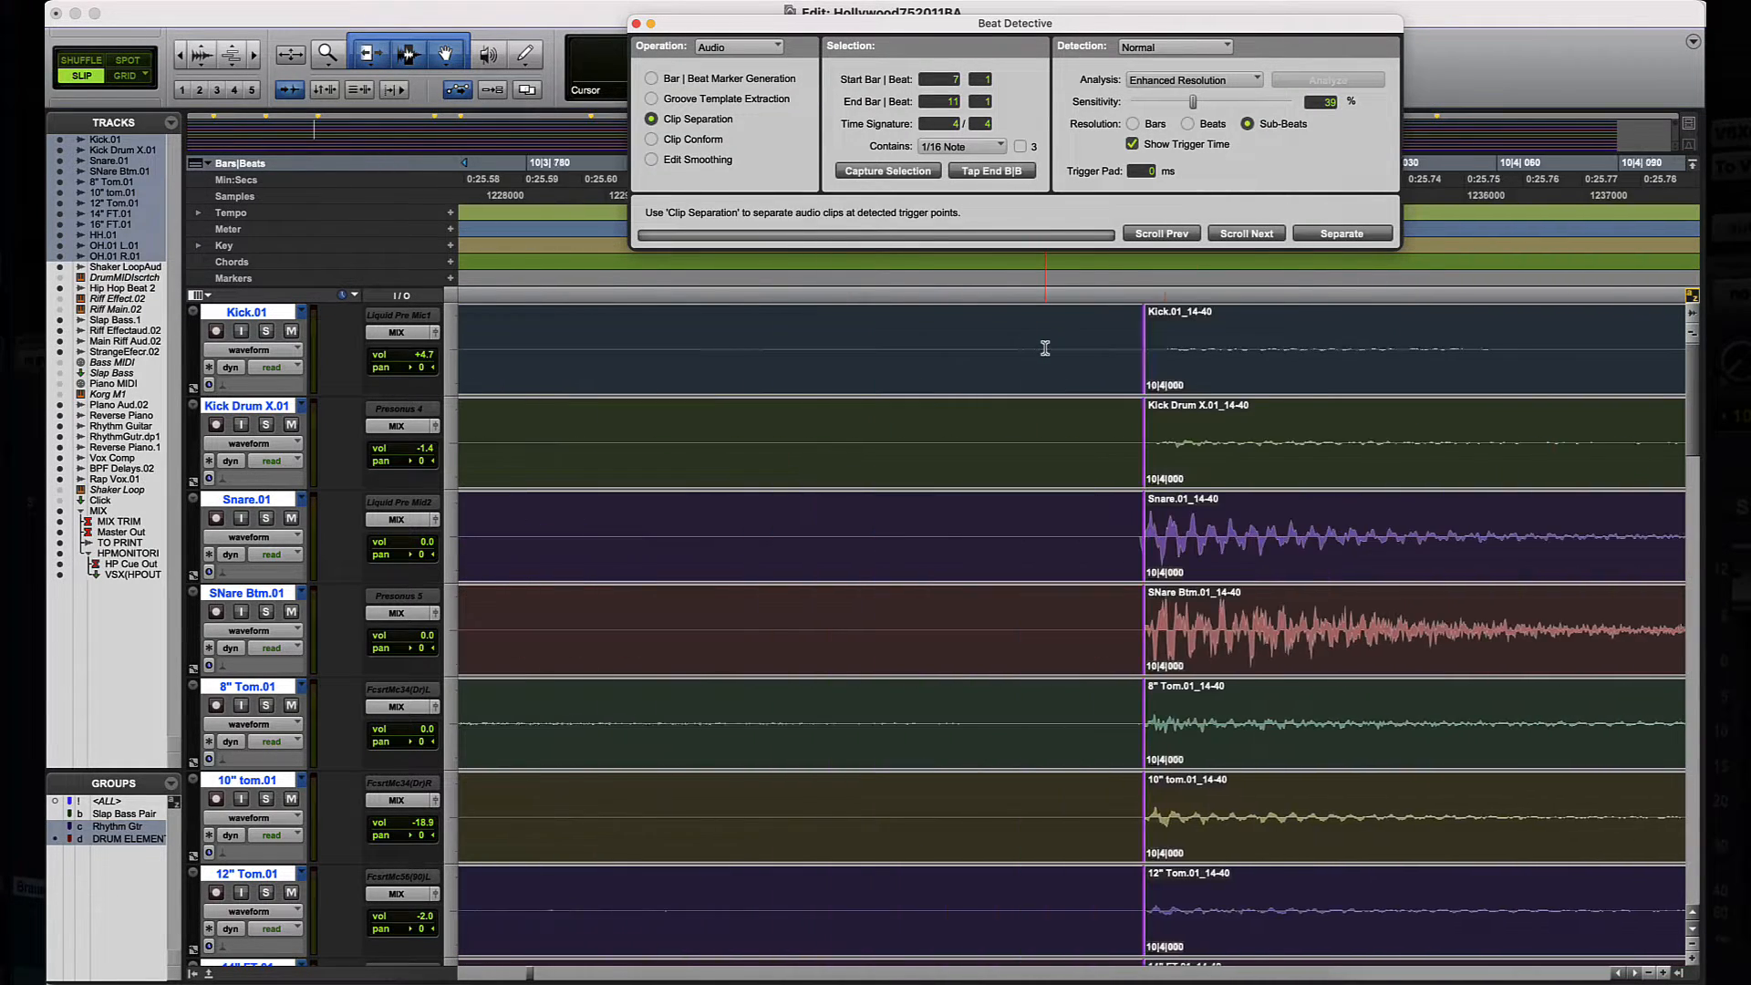
{"action": "scroll", "coordinate": [1046, 349], "scroll_direction": "left", "scroll_amount": 10}
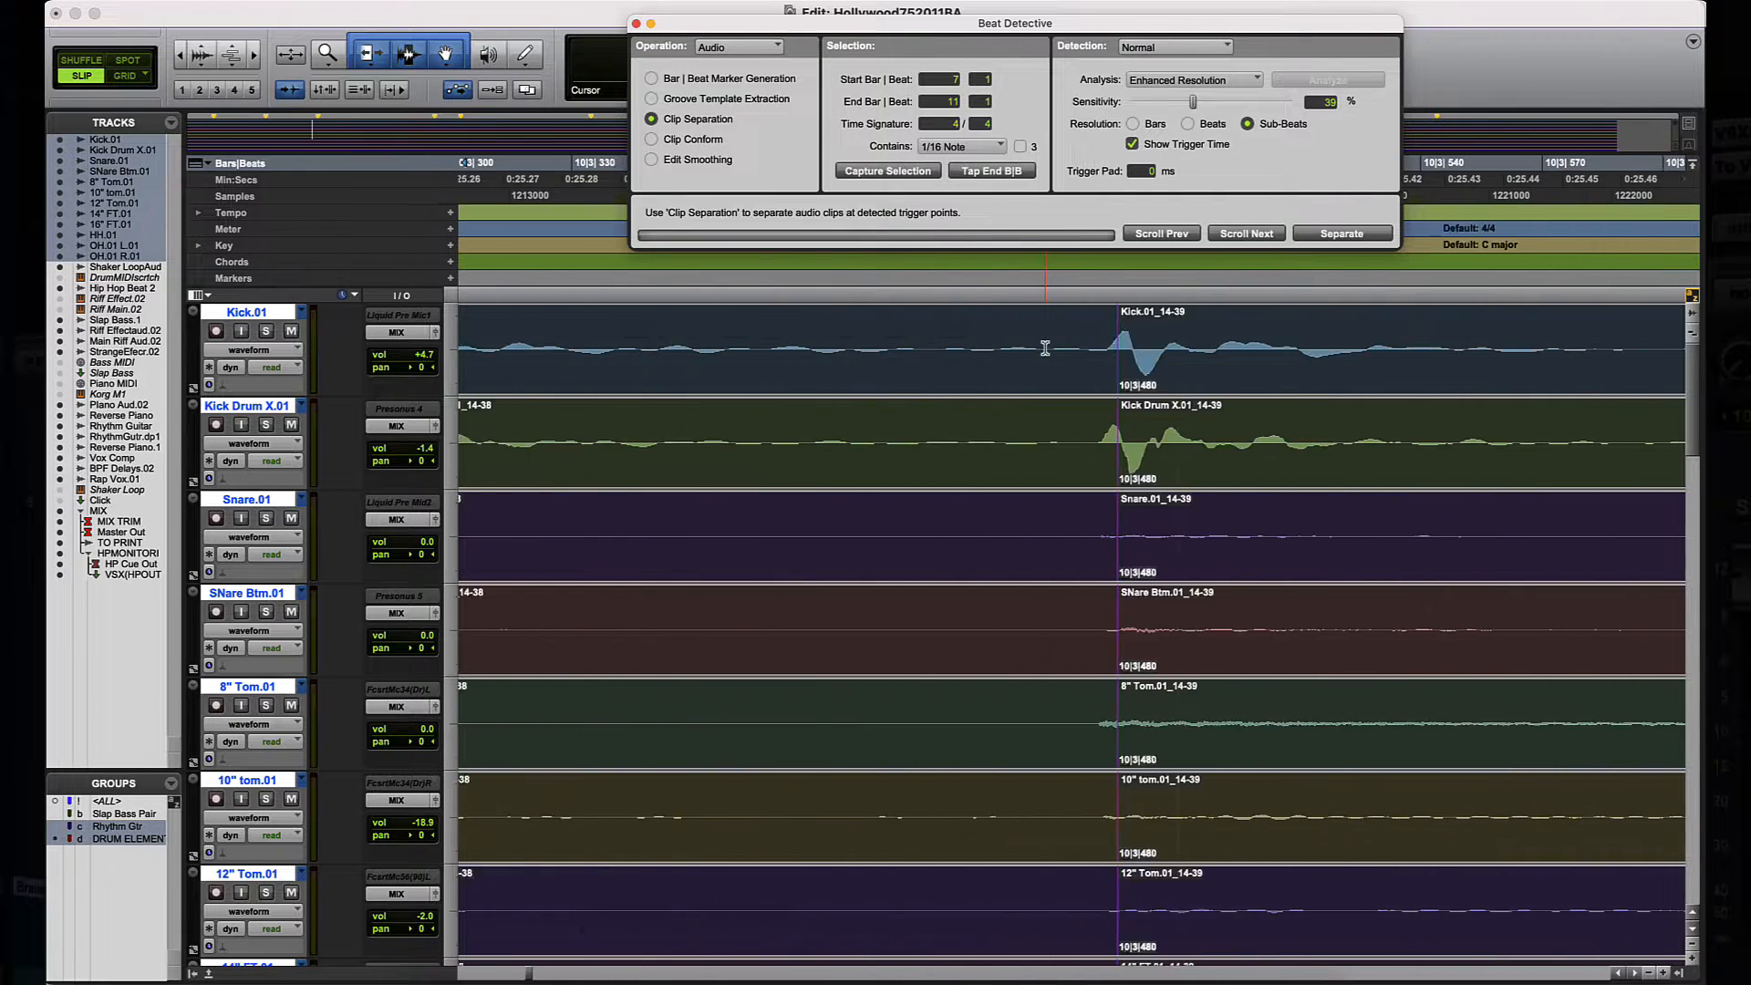
{"action": "scroll", "coordinate": [1045, 349], "scroll_direction": "left", "scroll_amount": 10}
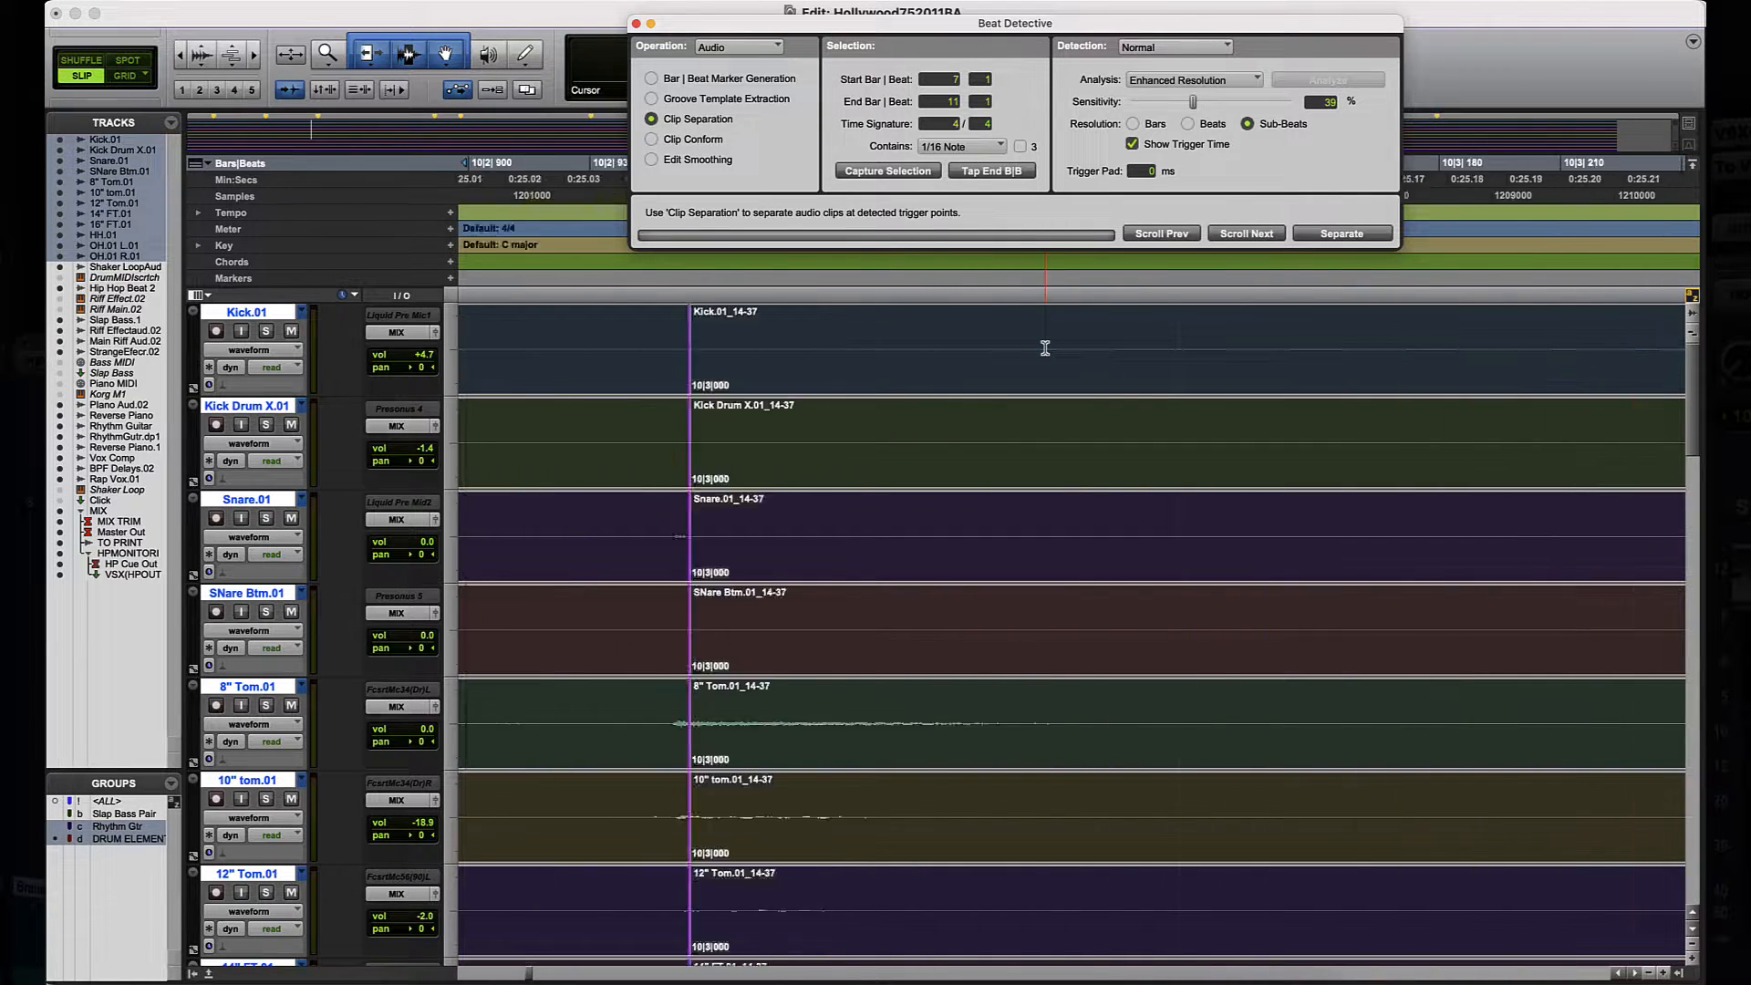
{"action": "scroll", "coordinate": [1046, 349], "scroll_direction": "down", "scroll_amount": 10}
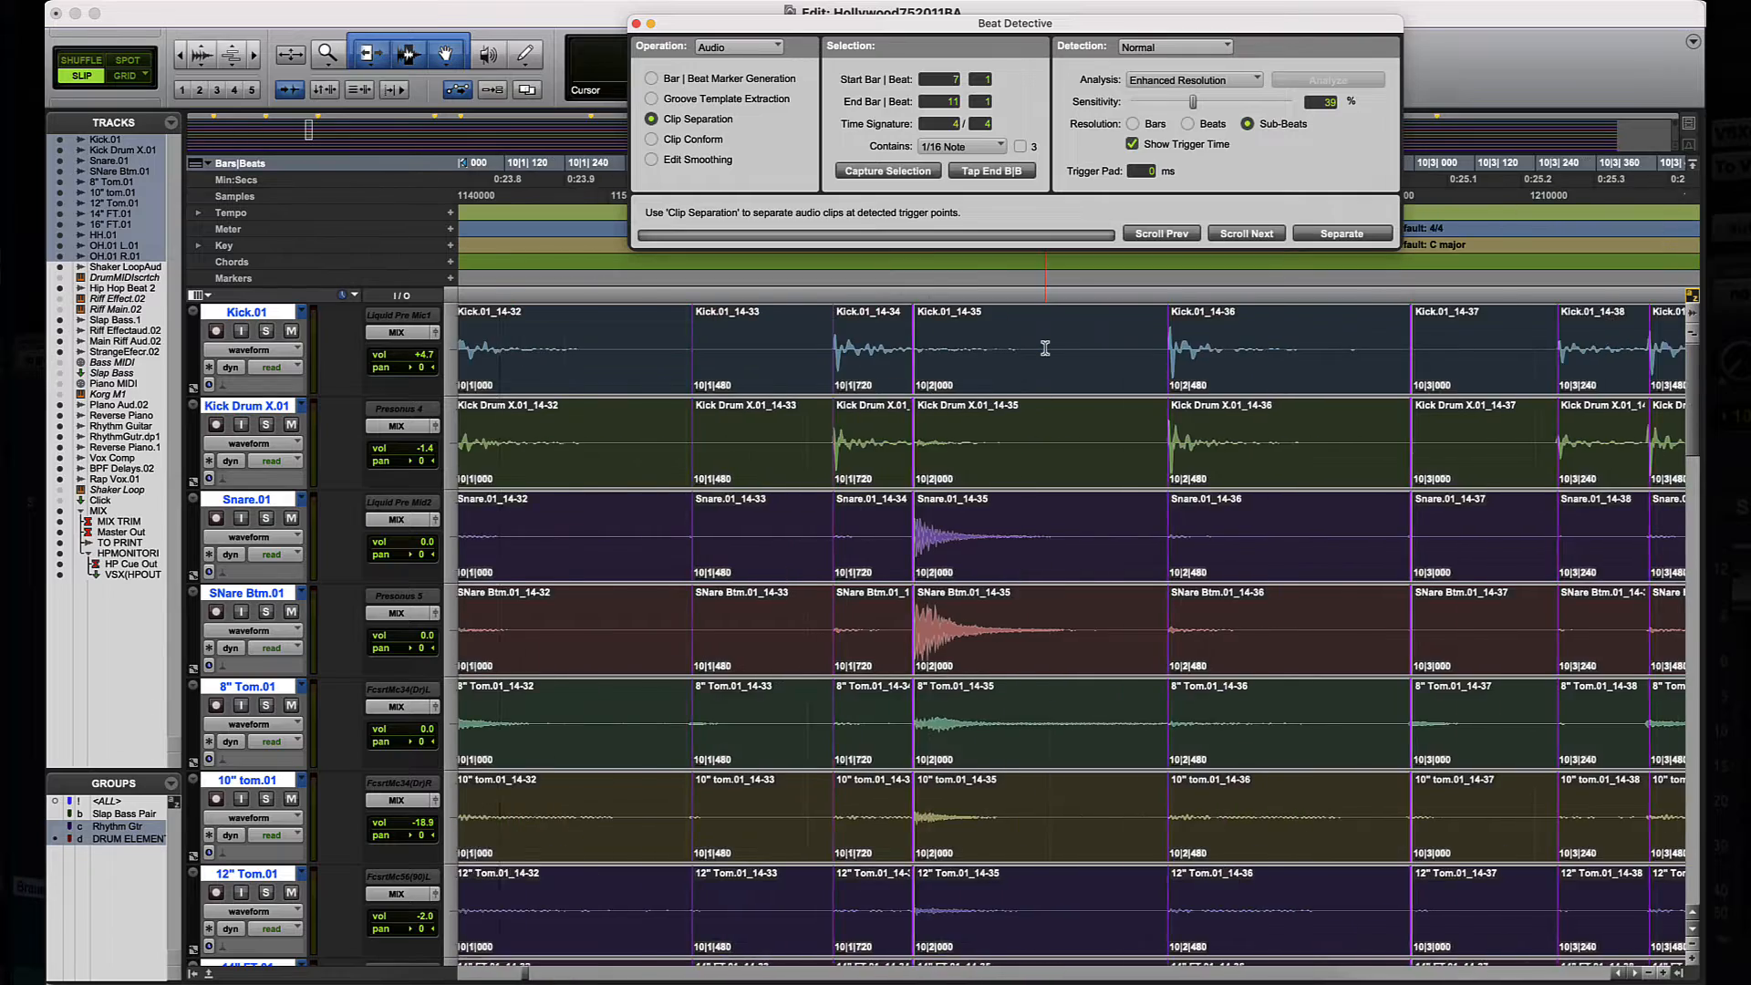
{"action": "scroll", "coordinate": [1045, 348], "scroll_direction": "down", "scroll_amount": 6}
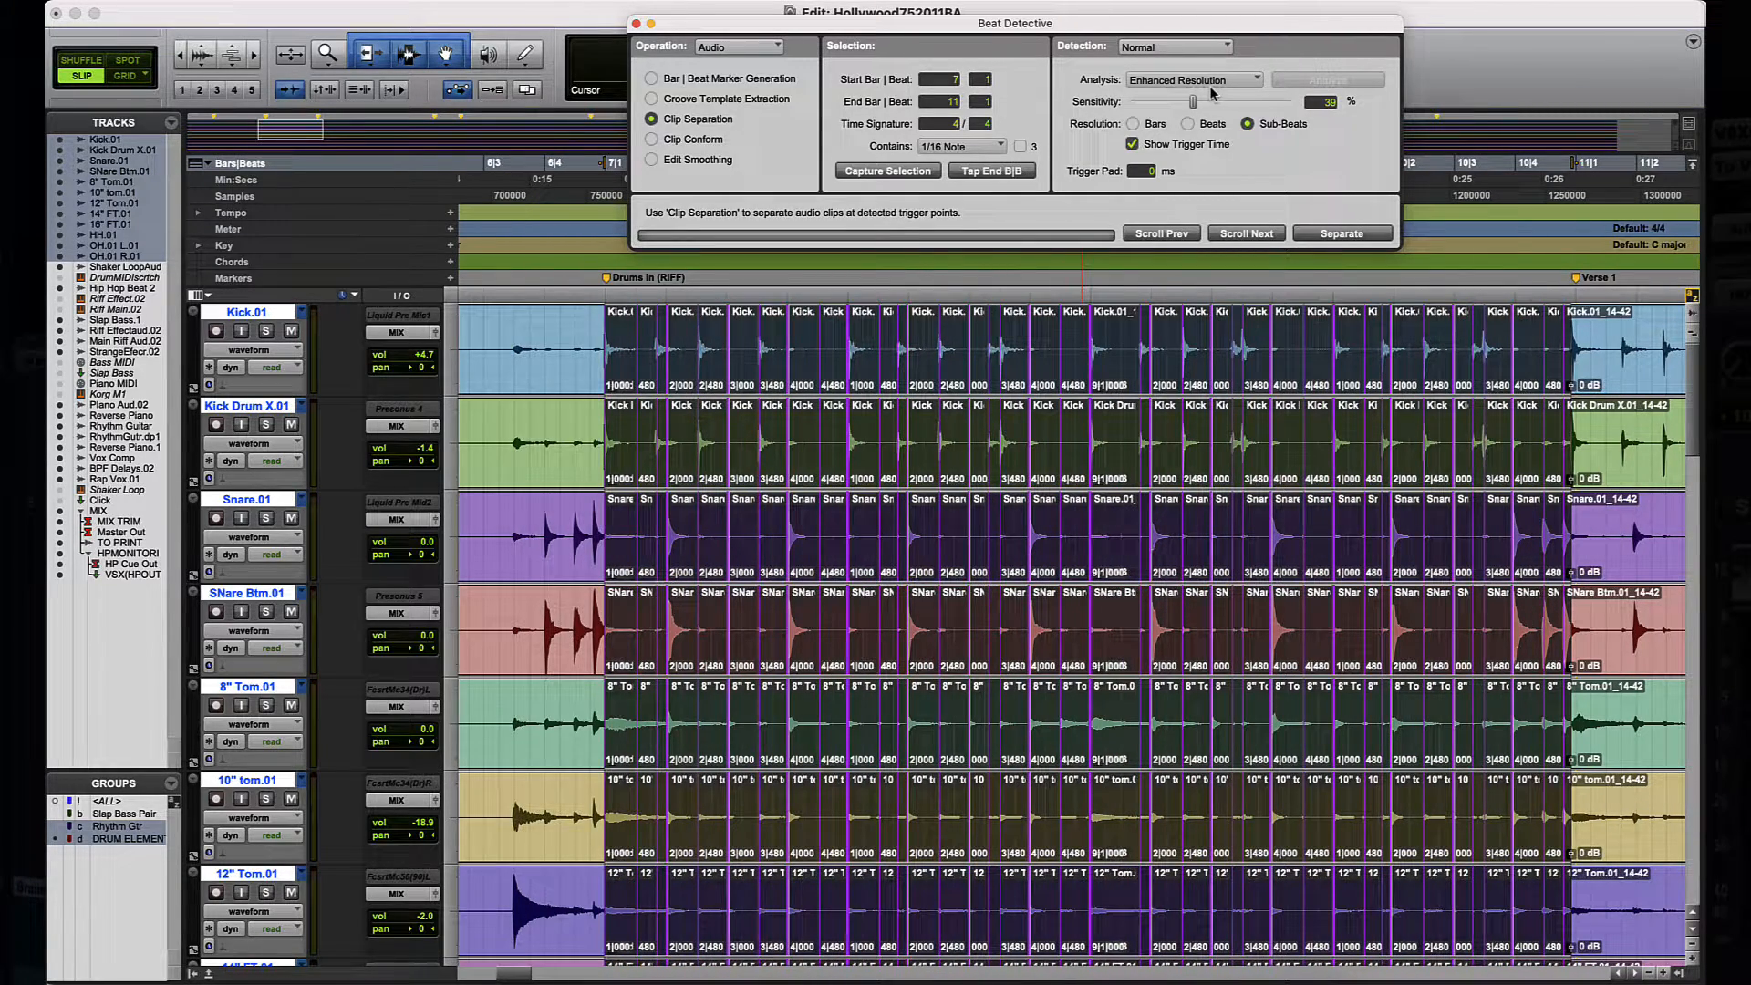
Step: Switch Beat Detective to the Clip Conform operation and reposition its window
{"action": "left_click", "coordinate": [652, 140]}
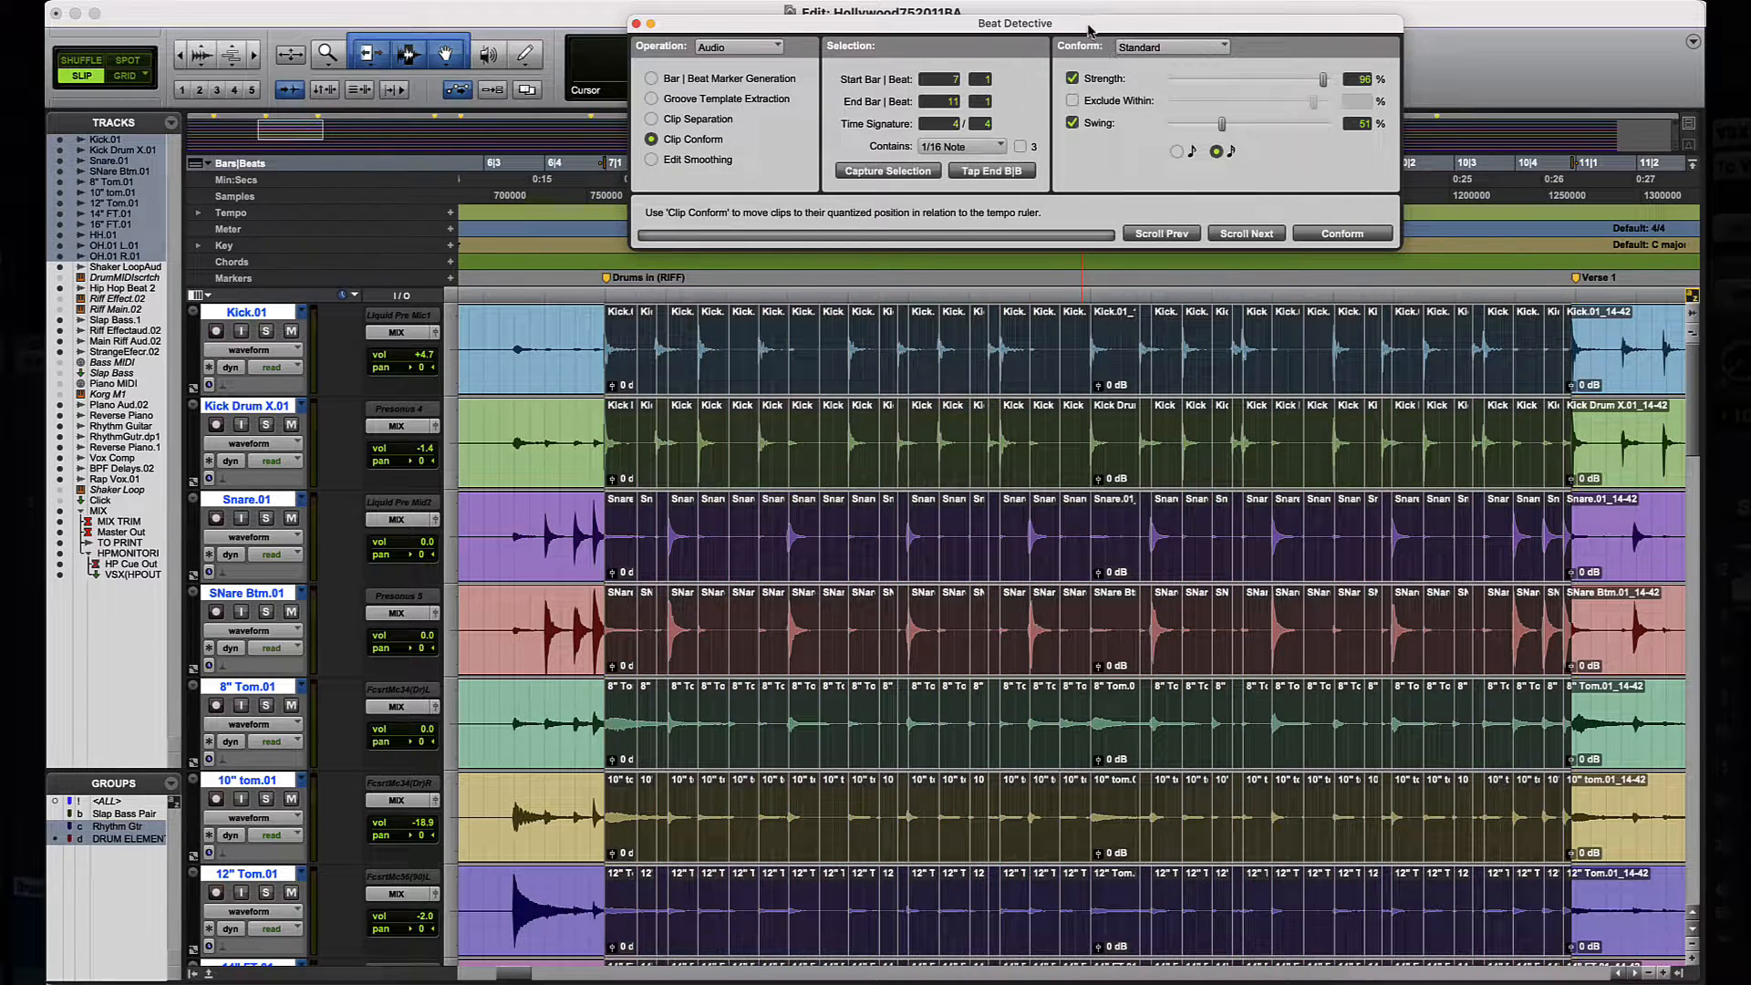
{"action": "left_click_drag", "start_coordinate": [1088, 30], "coordinate": [1068, 40]}
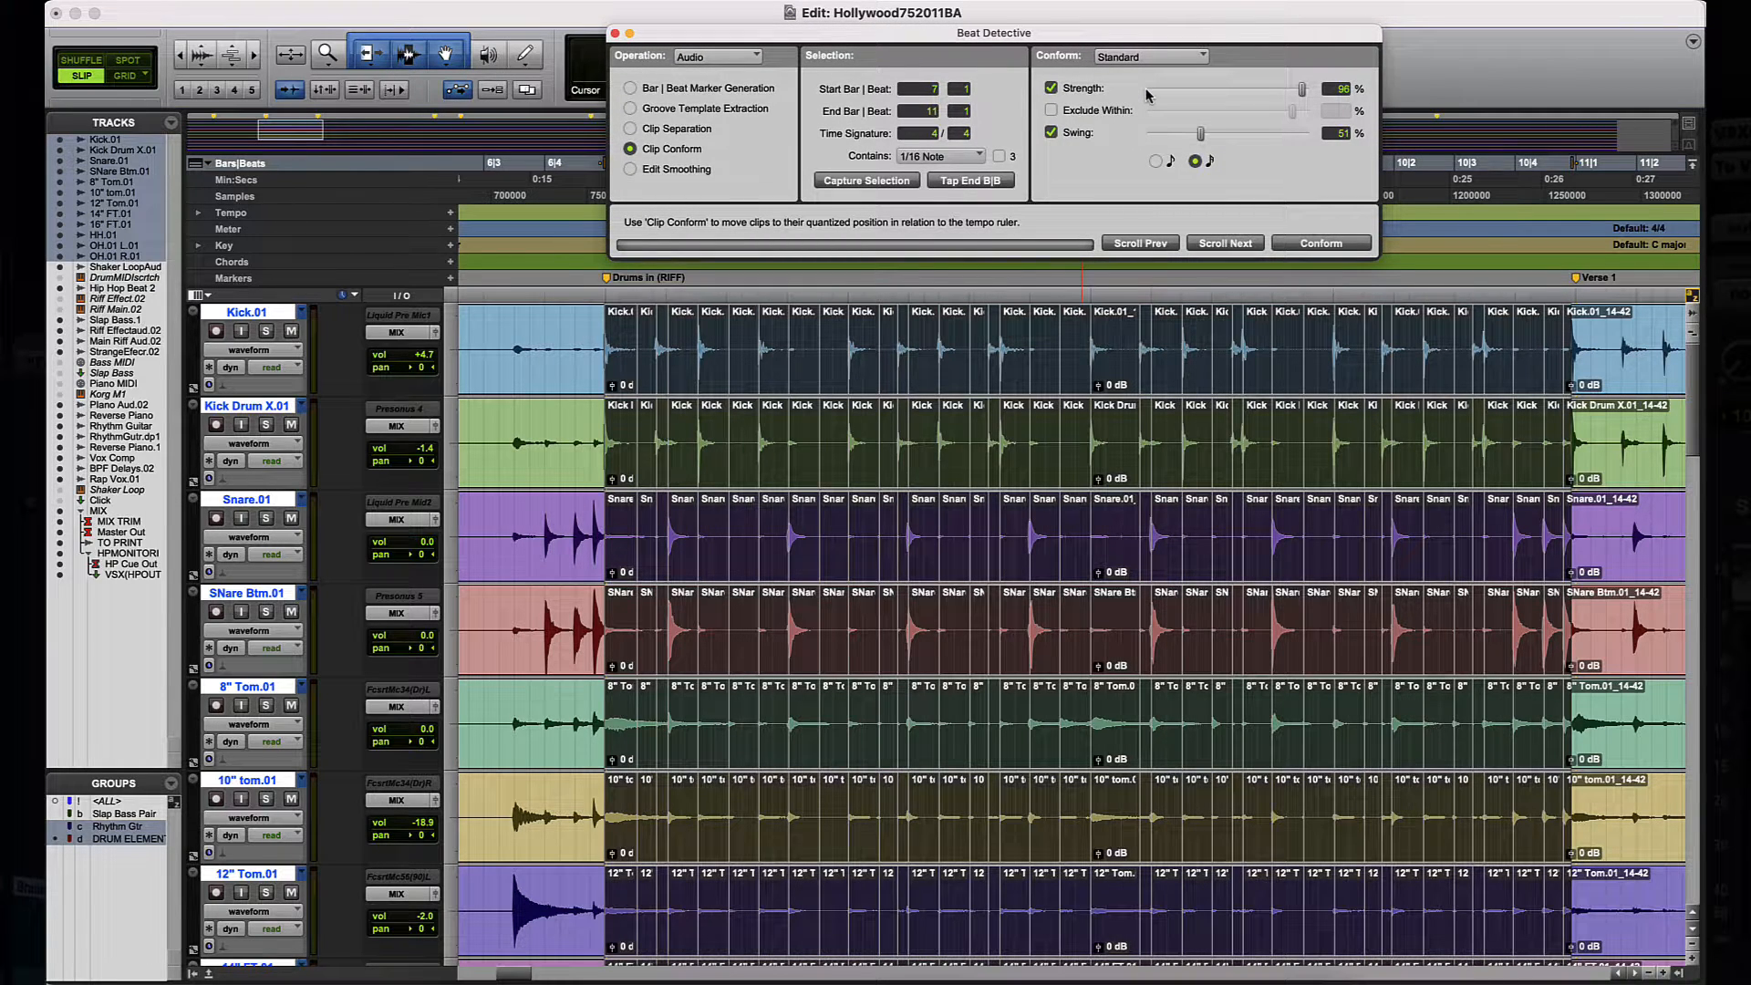
Step: Open the Quantize settings in Event Operations, look over the What to Quantize options and close the window
{"action": "key", "text": "alt+0"}
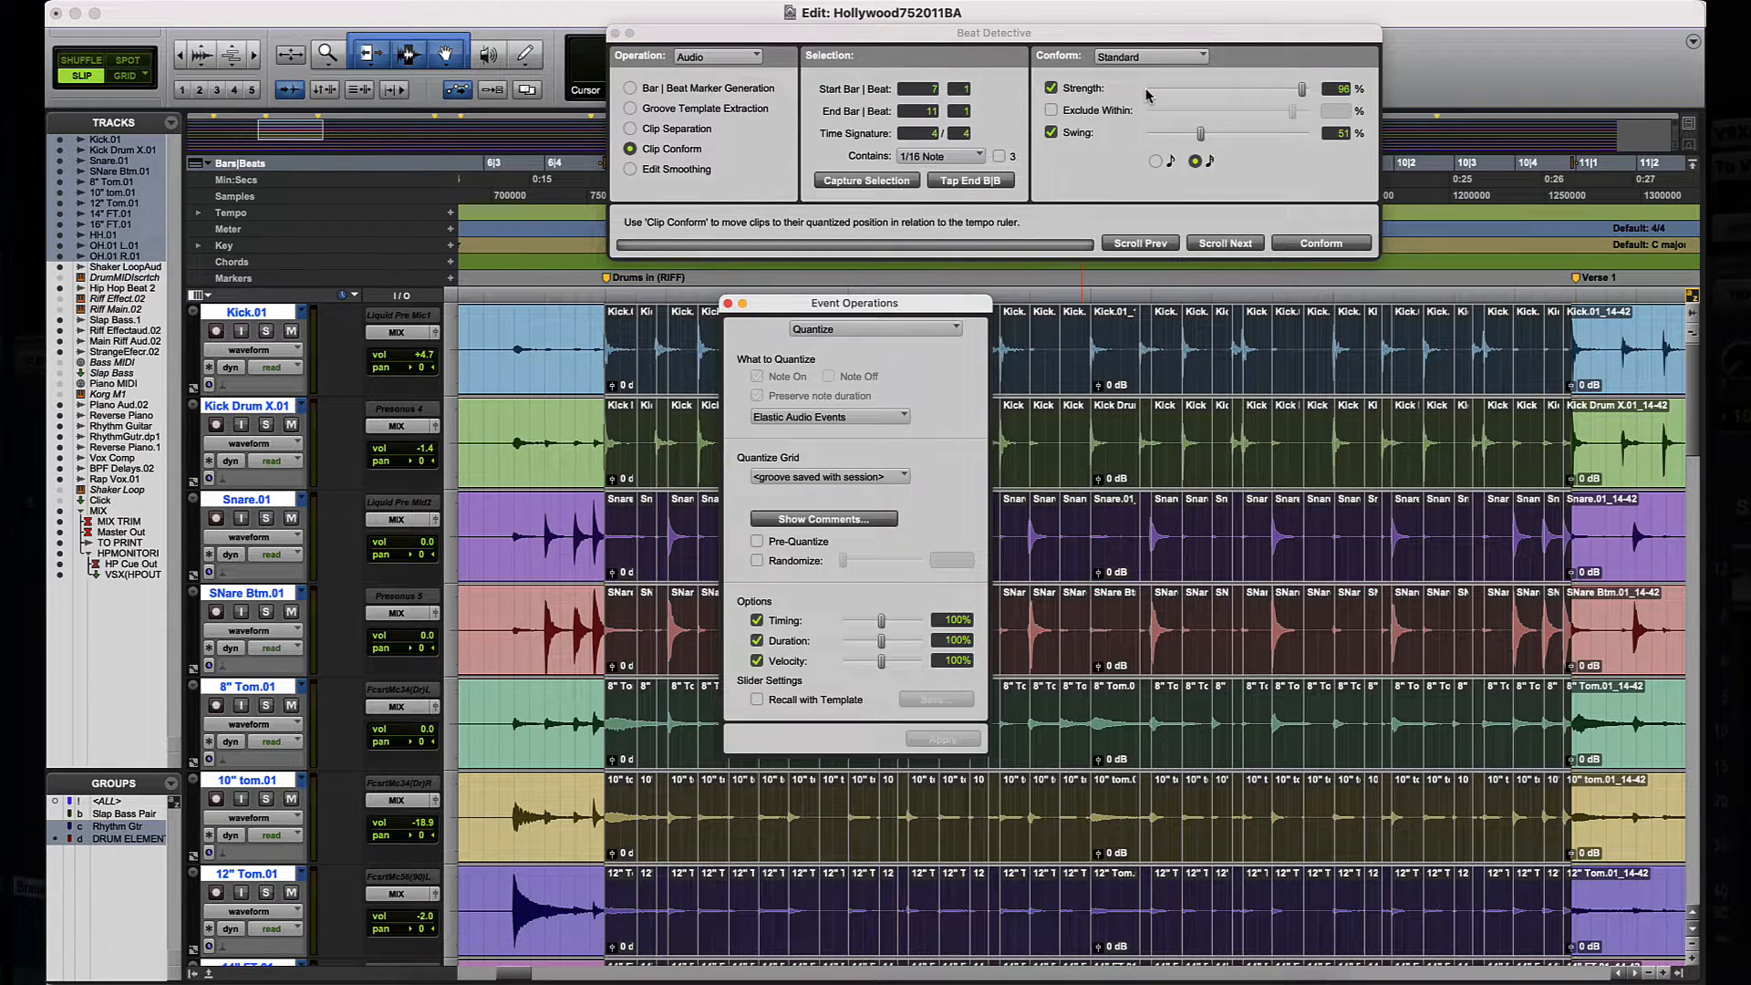
{"action": "left_click_drag", "start_coordinate": [949, 303], "coordinate": [538, 142]}
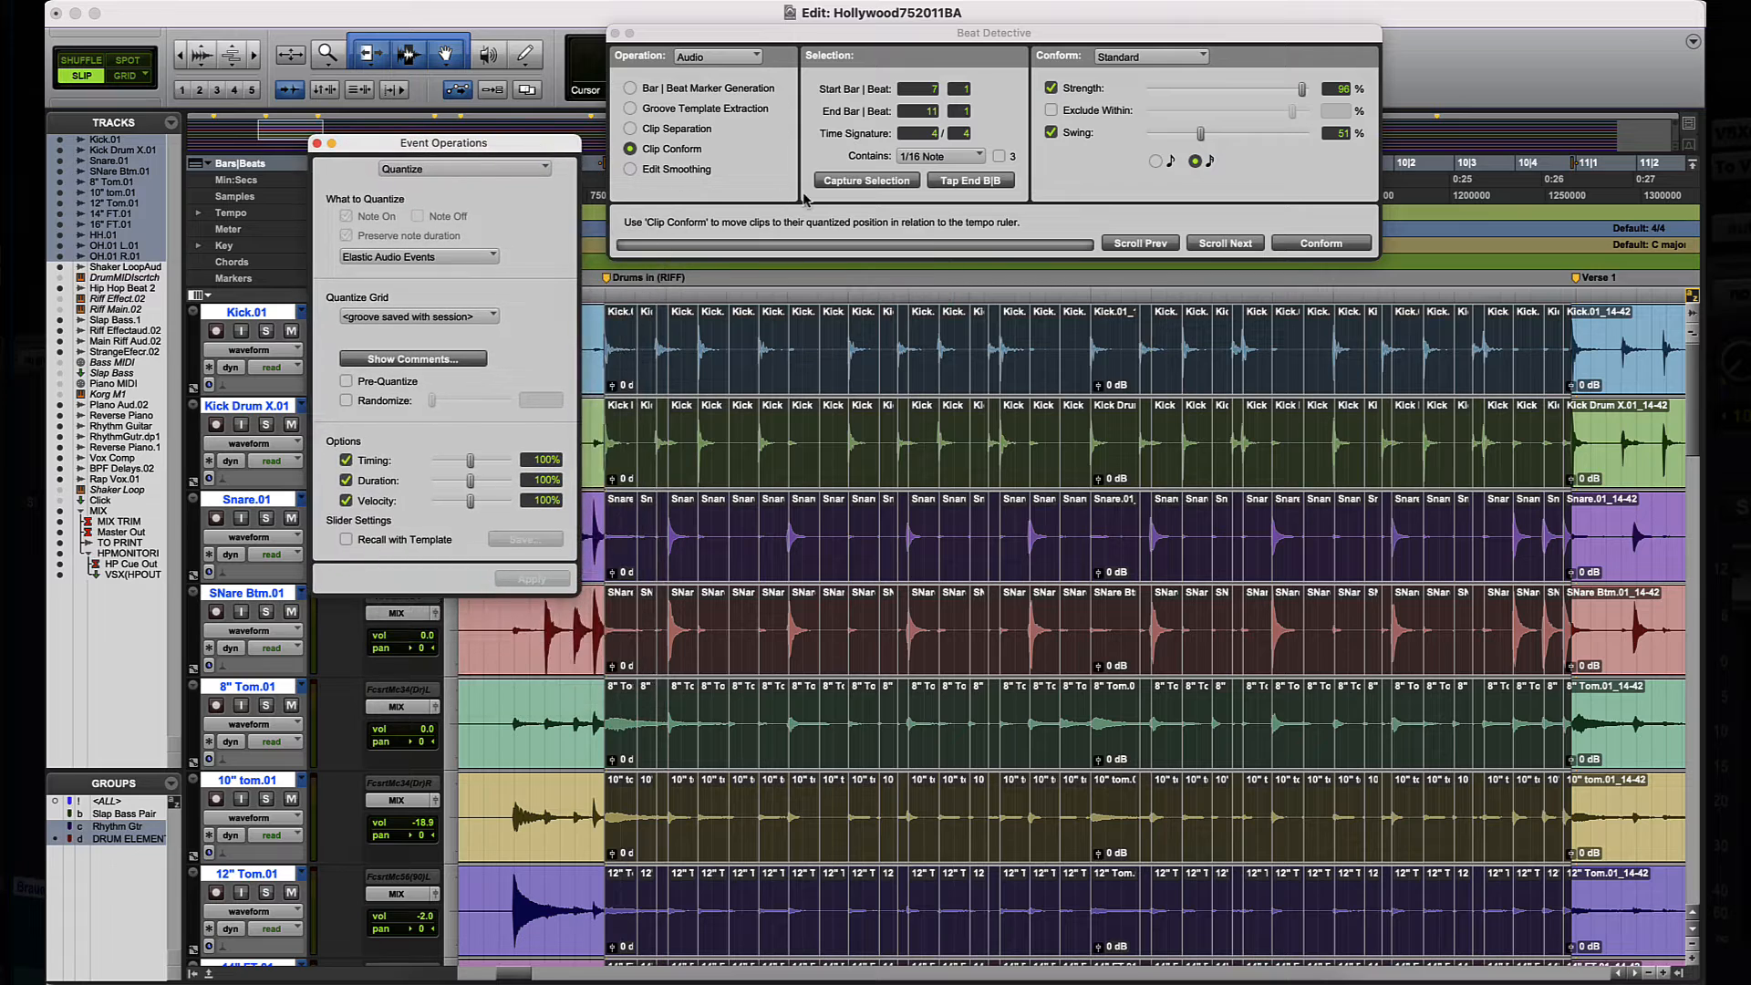
{"action": "left_click", "coordinate": [471, 263]}
{"action": "left_click", "coordinate": [447, 239]}
{"action": "left_click", "coordinate": [317, 144]}
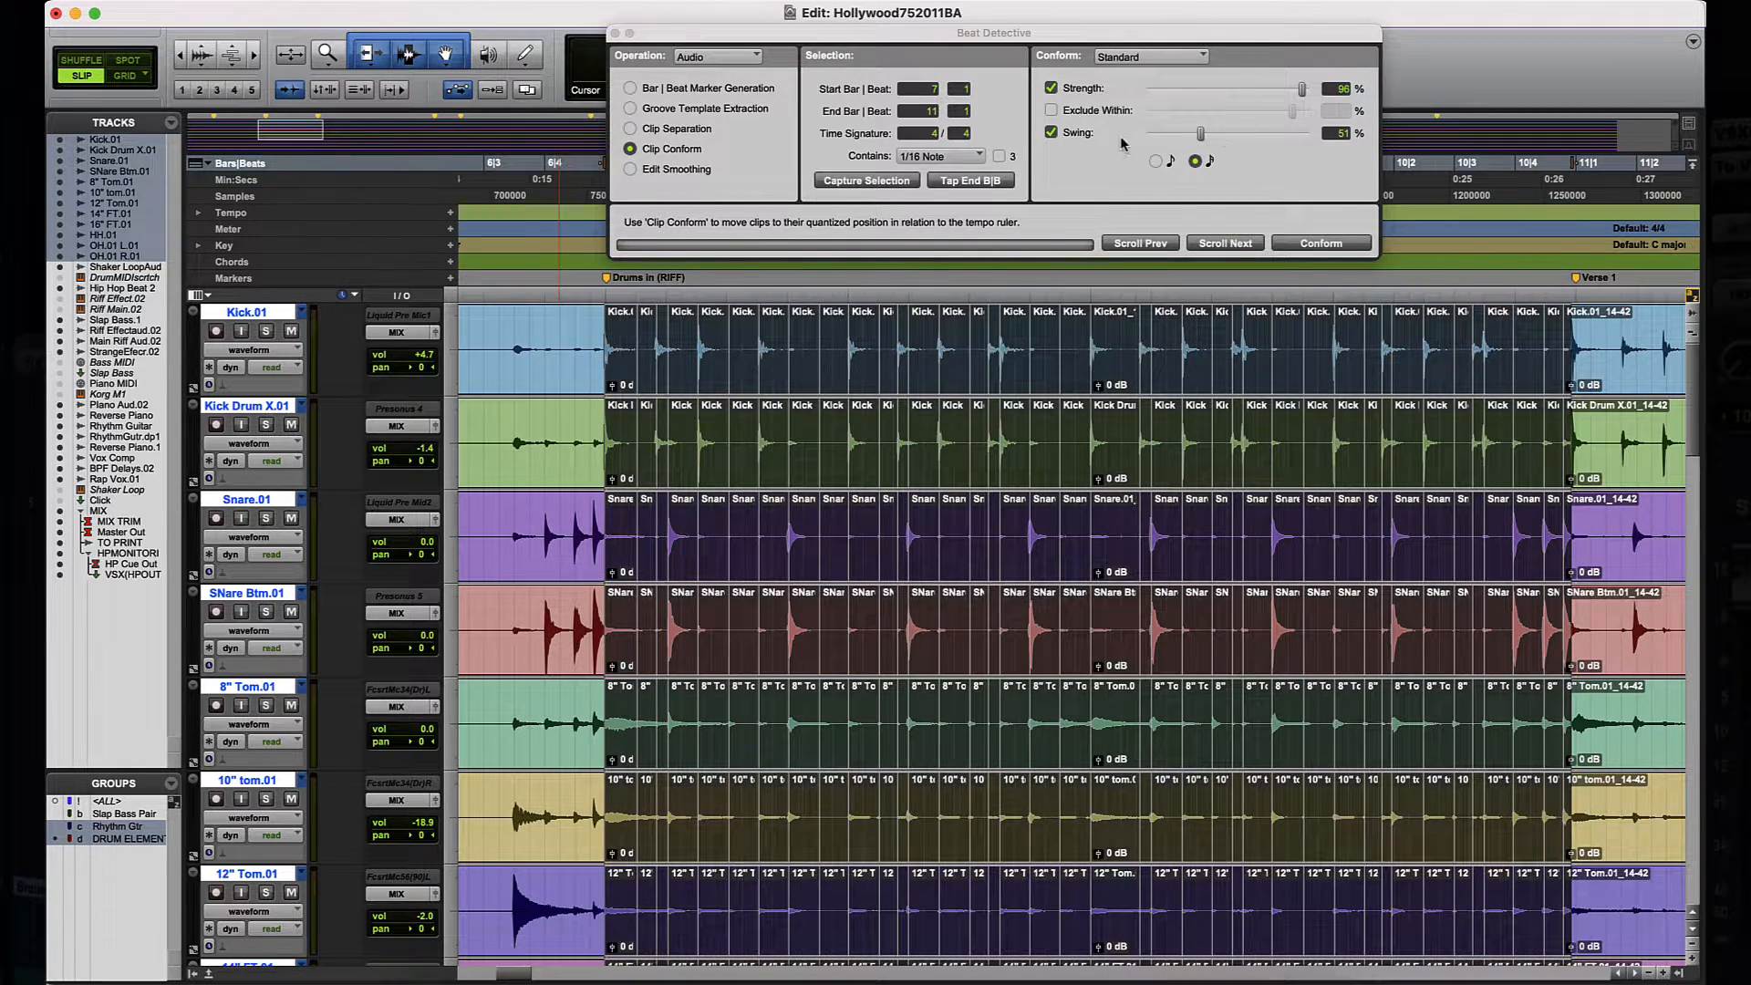
Step: Turn off Swing for the clip conform, start playback and move the Beat Detective window clear of the main counter
{"action": "left_click", "coordinate": [1051, 134]}
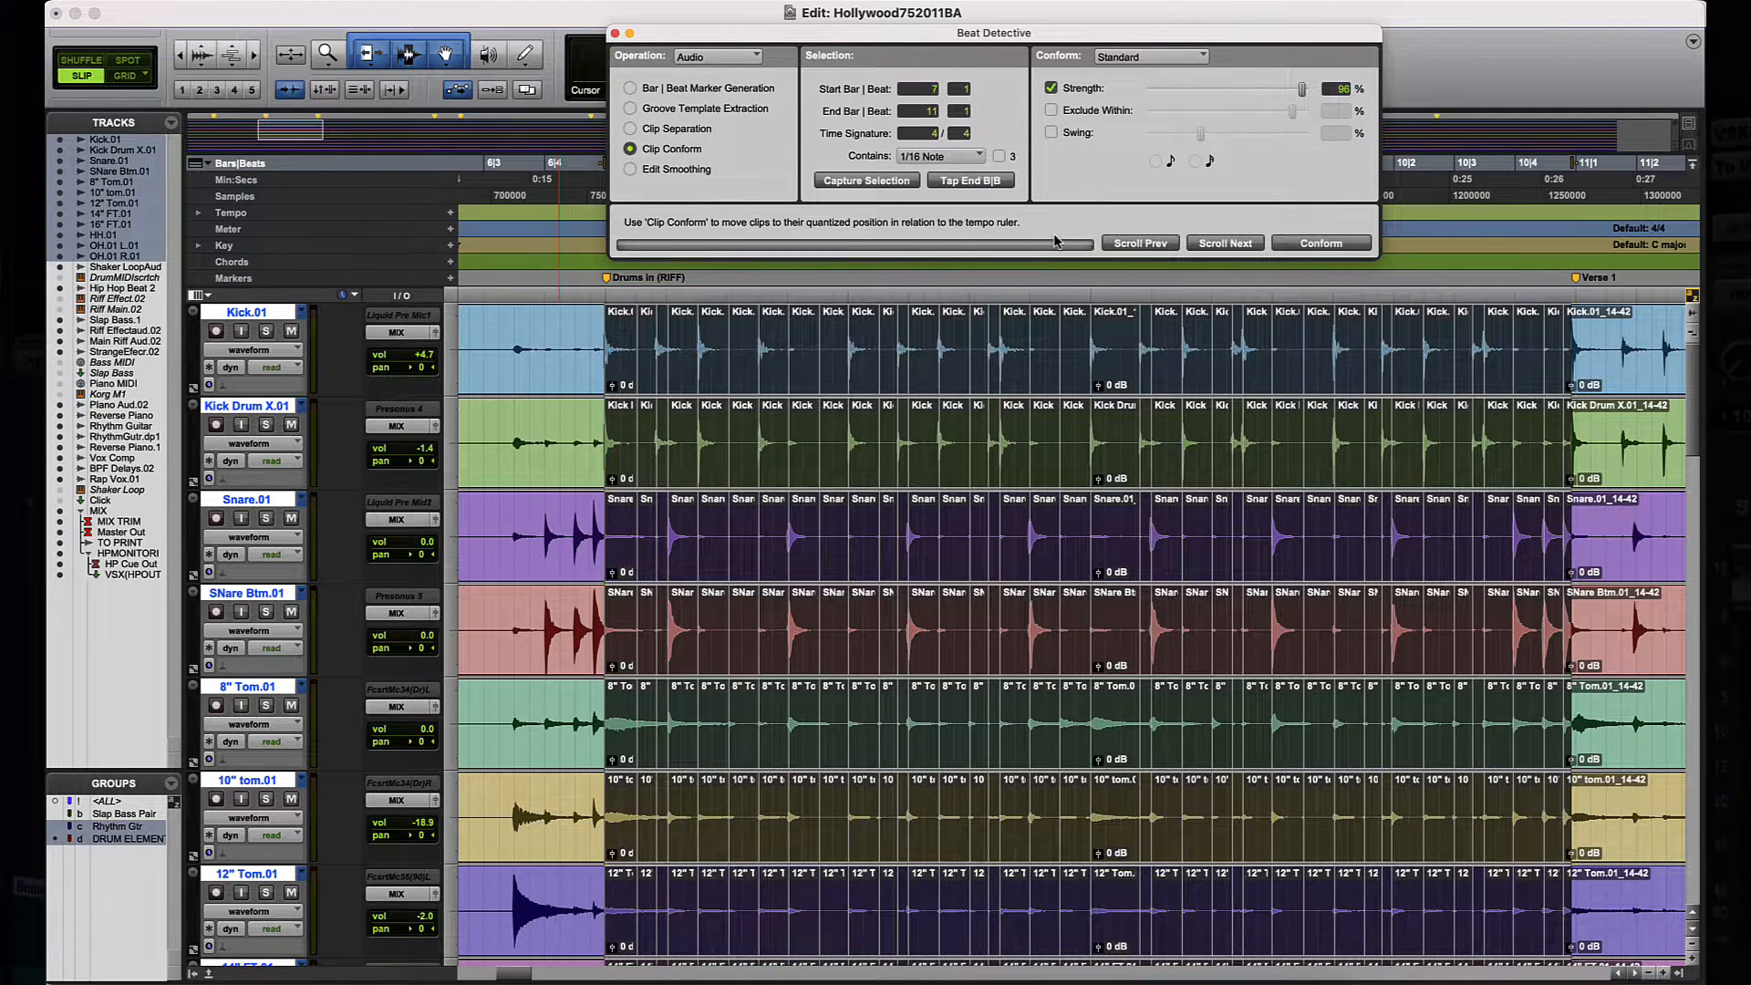
{"action": "key", "text": "space"}
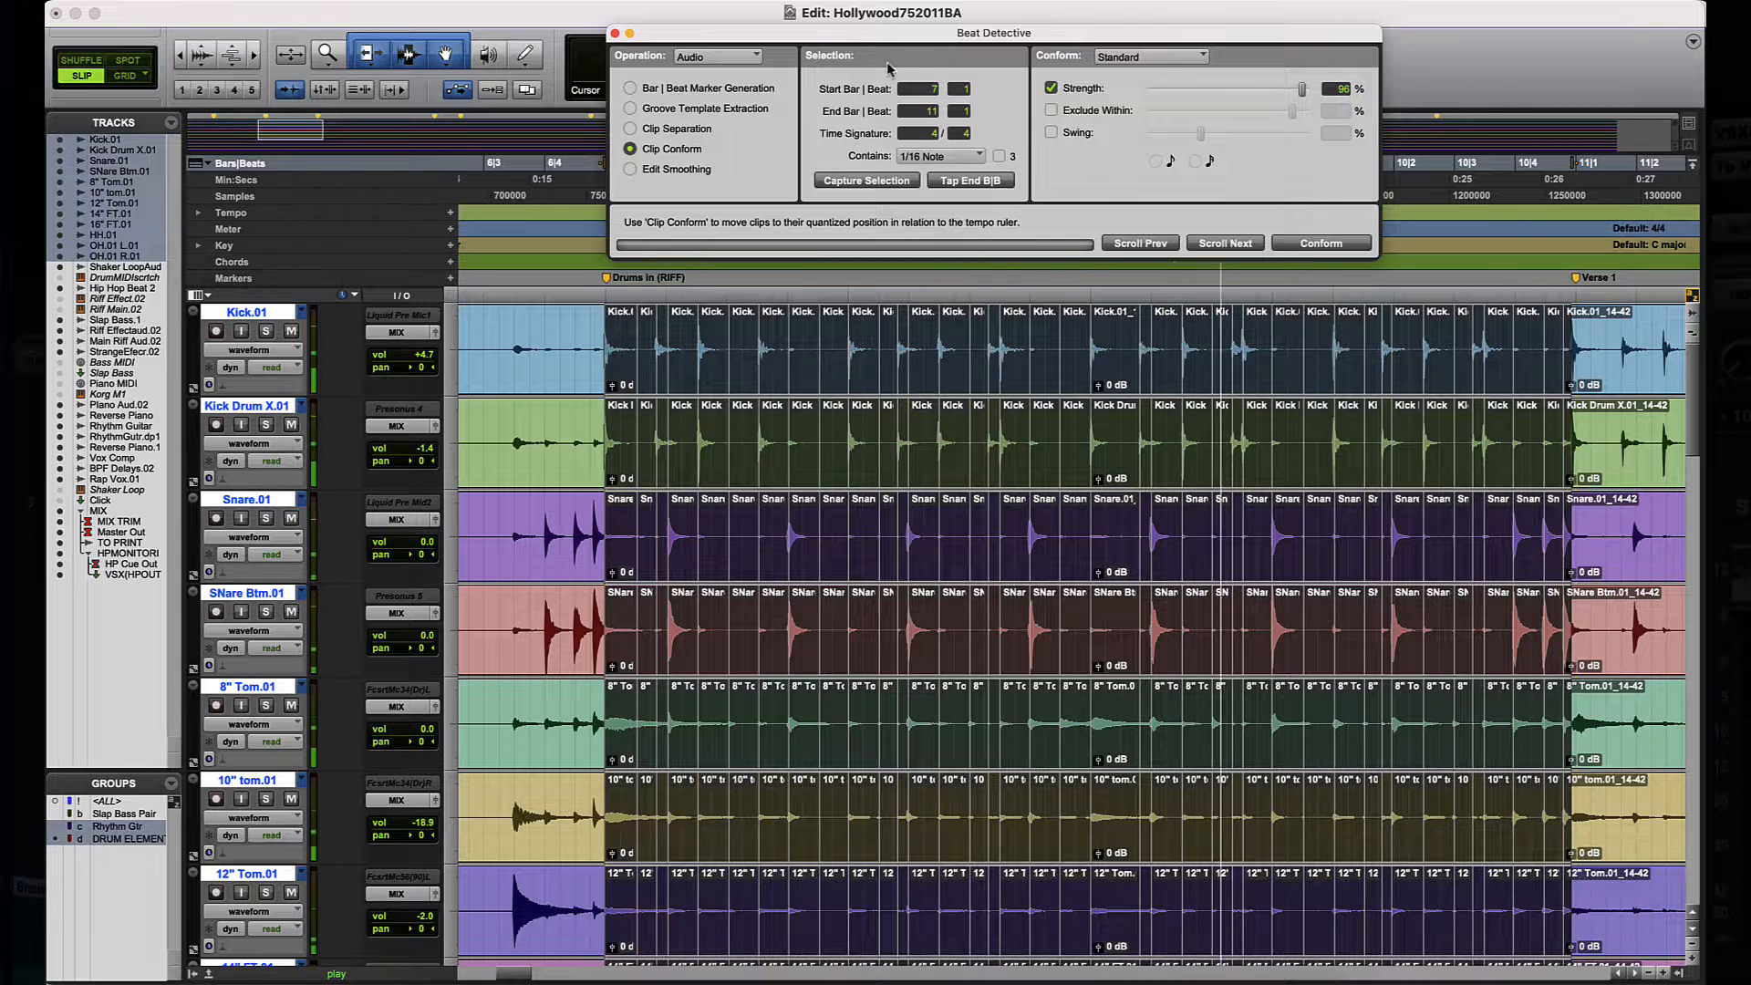
{"action": "left_click_drag", "start_coordinate": [876, 36], "coordinate": [996, 398]}
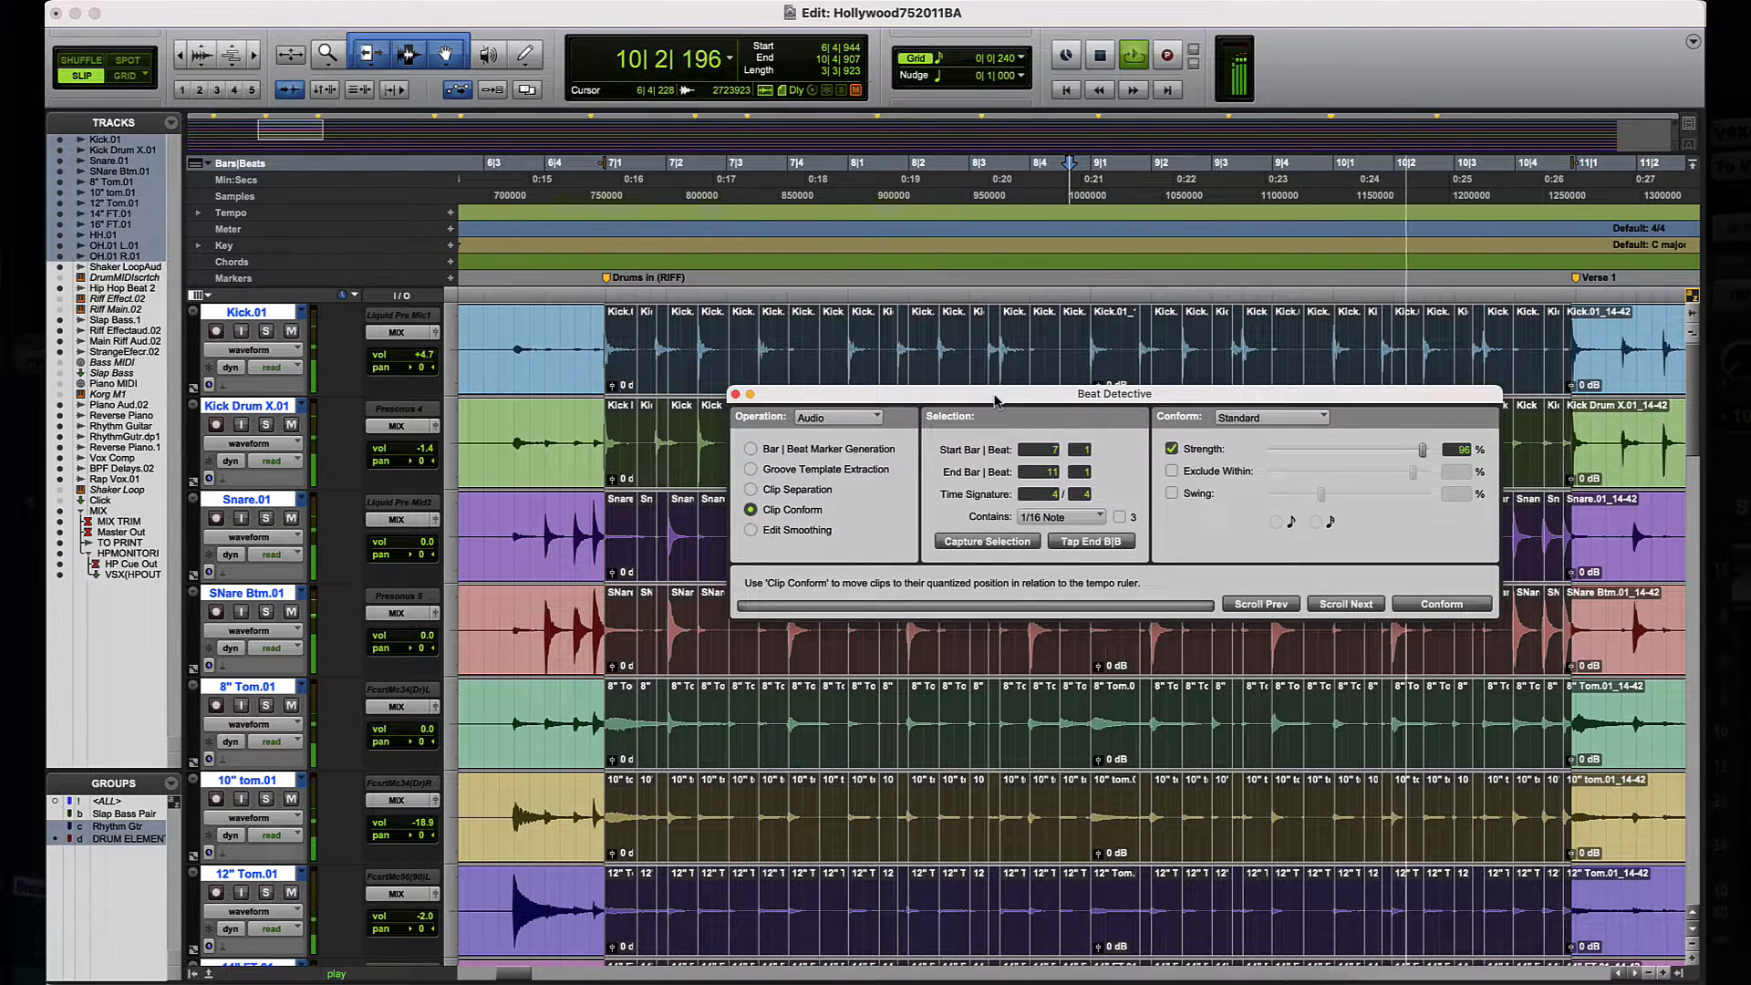
Step: Link the timeline and edit selections, play back the separated drums from the selection start and move the Beat Detective window aside
{"action": "key", "text": "space"}
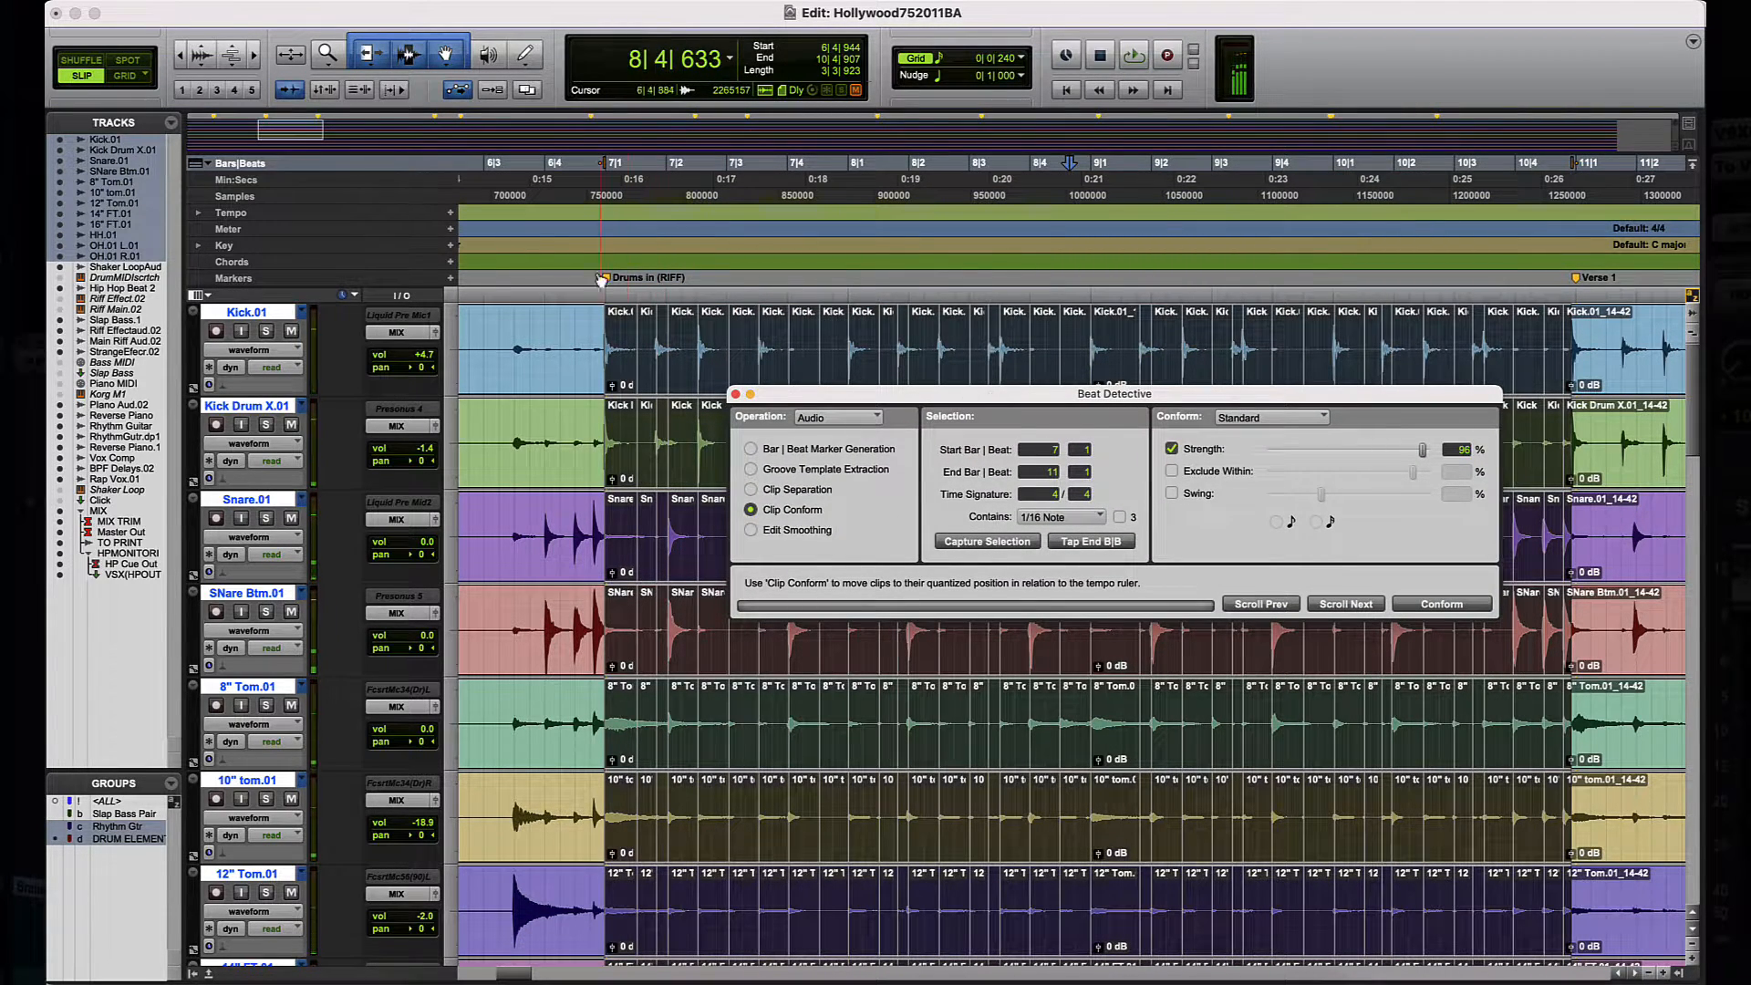
{"action": "left_click", "coordinate": [330, 88]}
{"action": "key", "text": "space"}
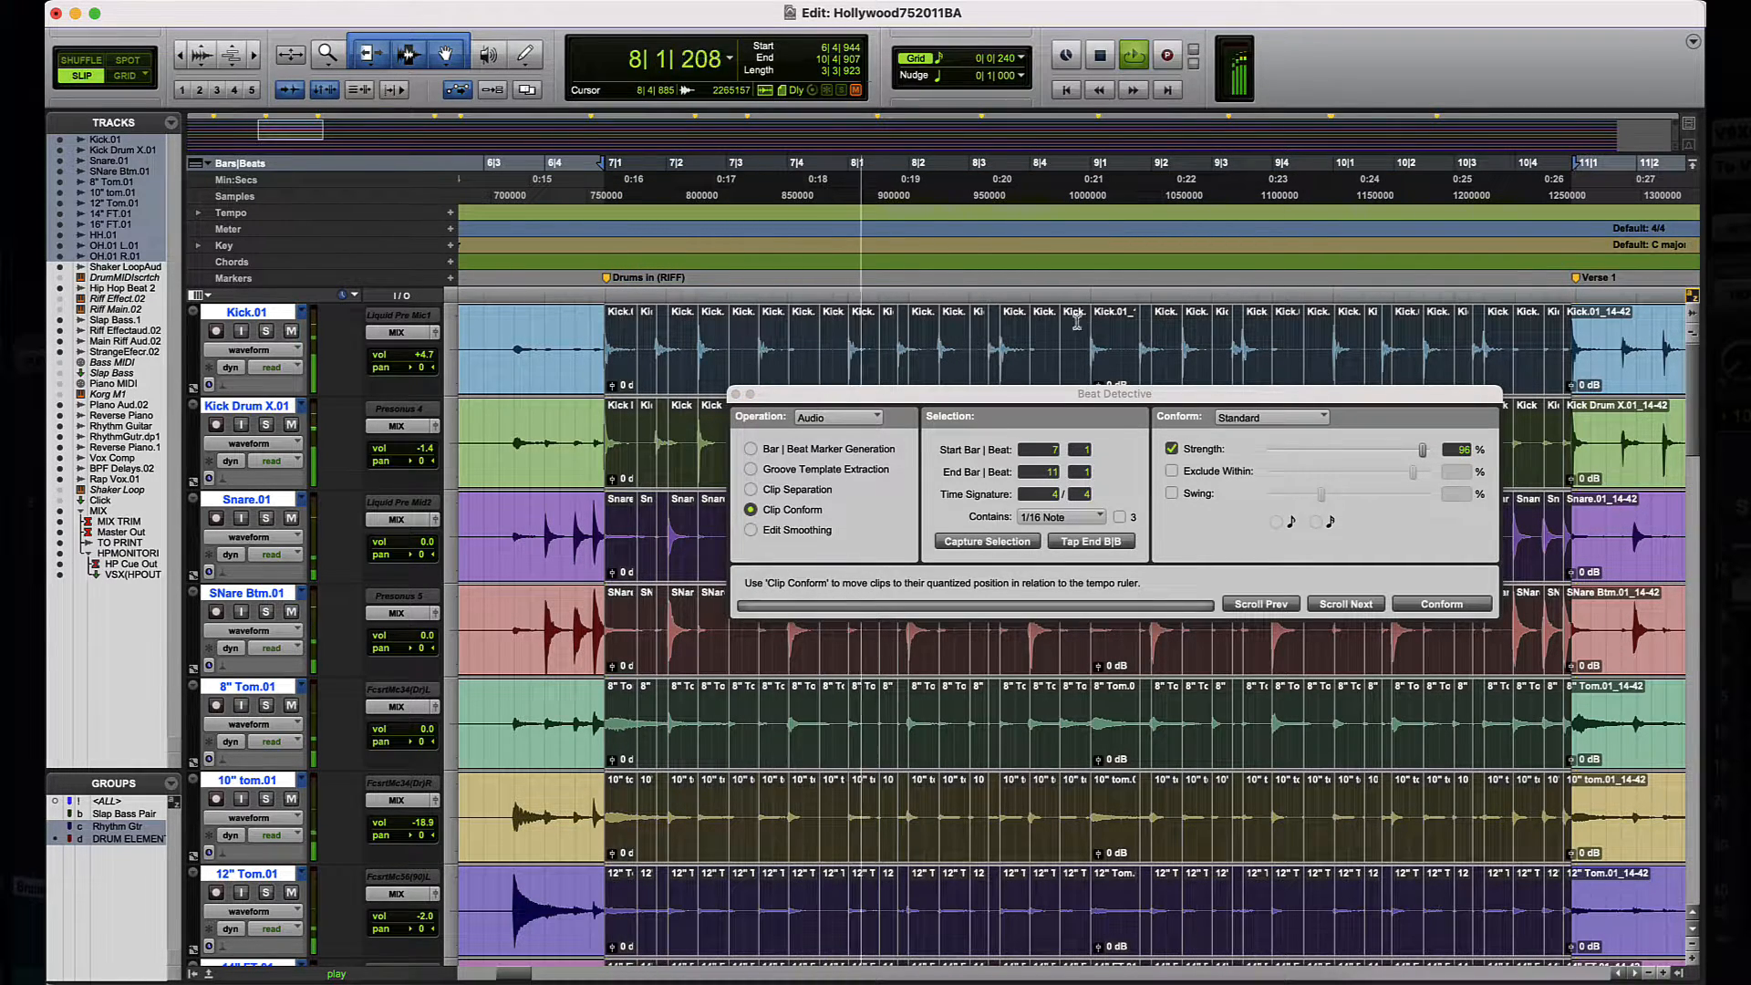
{"action": "left_click_drag", "start_coordinate": [1039, 393], "coordinate": [920, 359]}
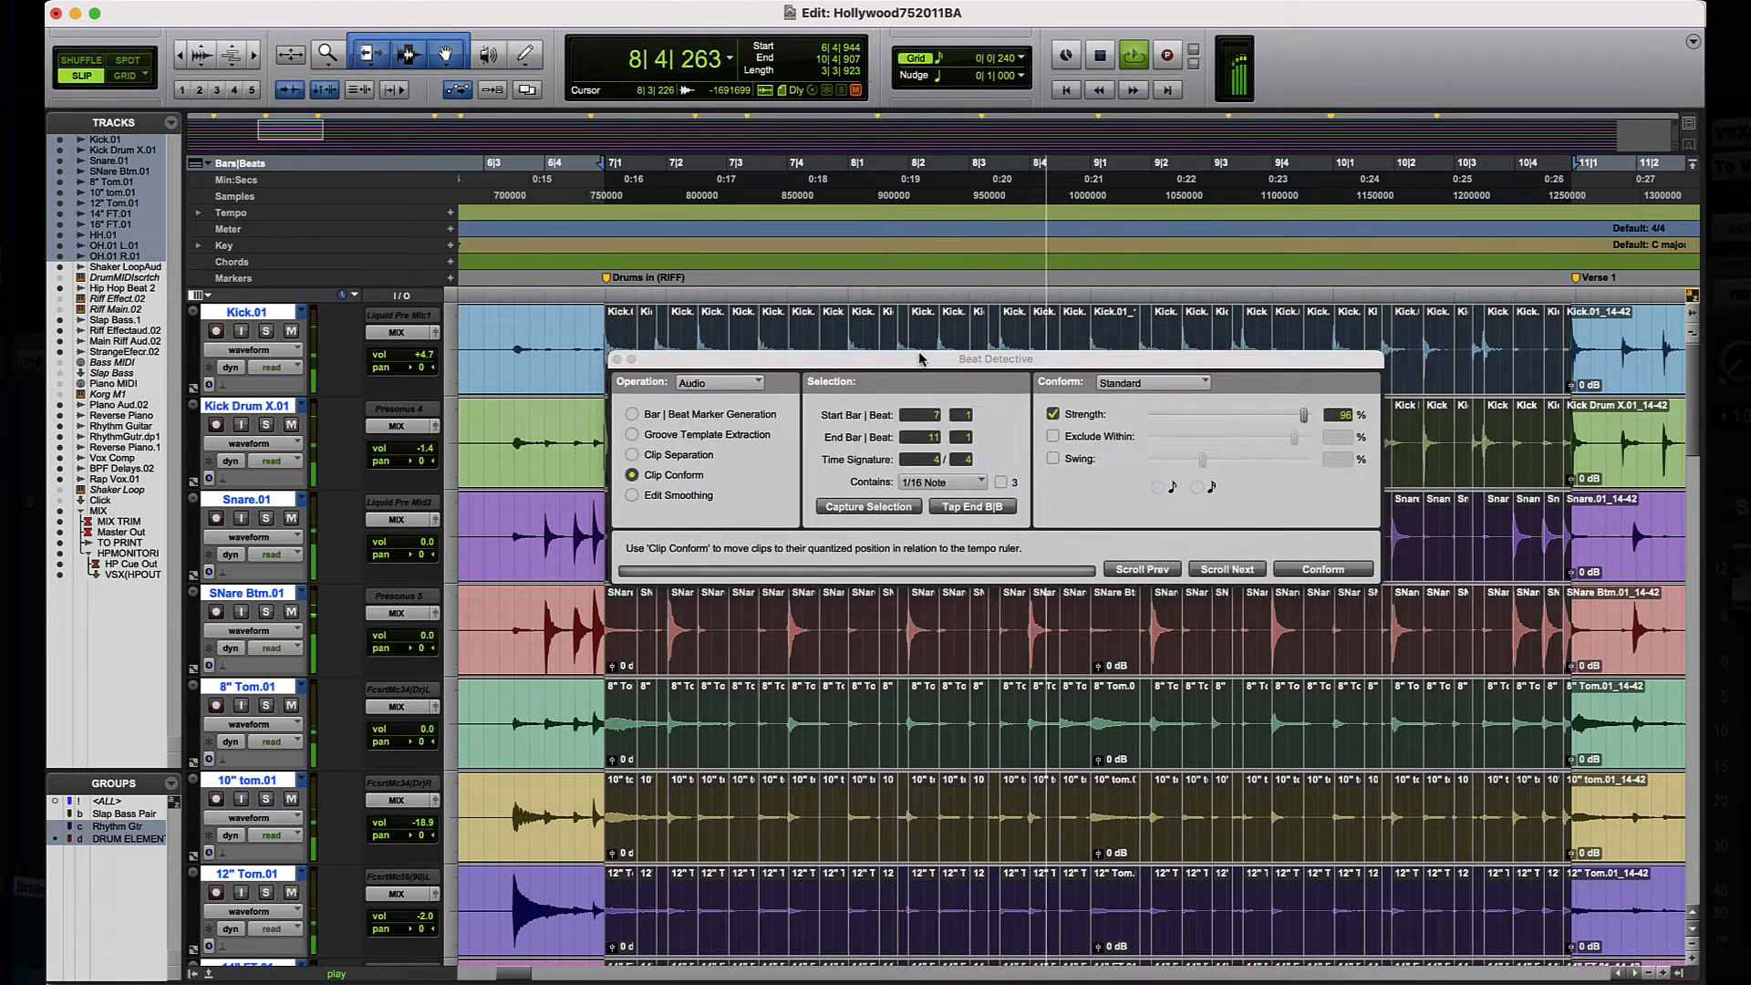
{"action": "key", "text": "space"}
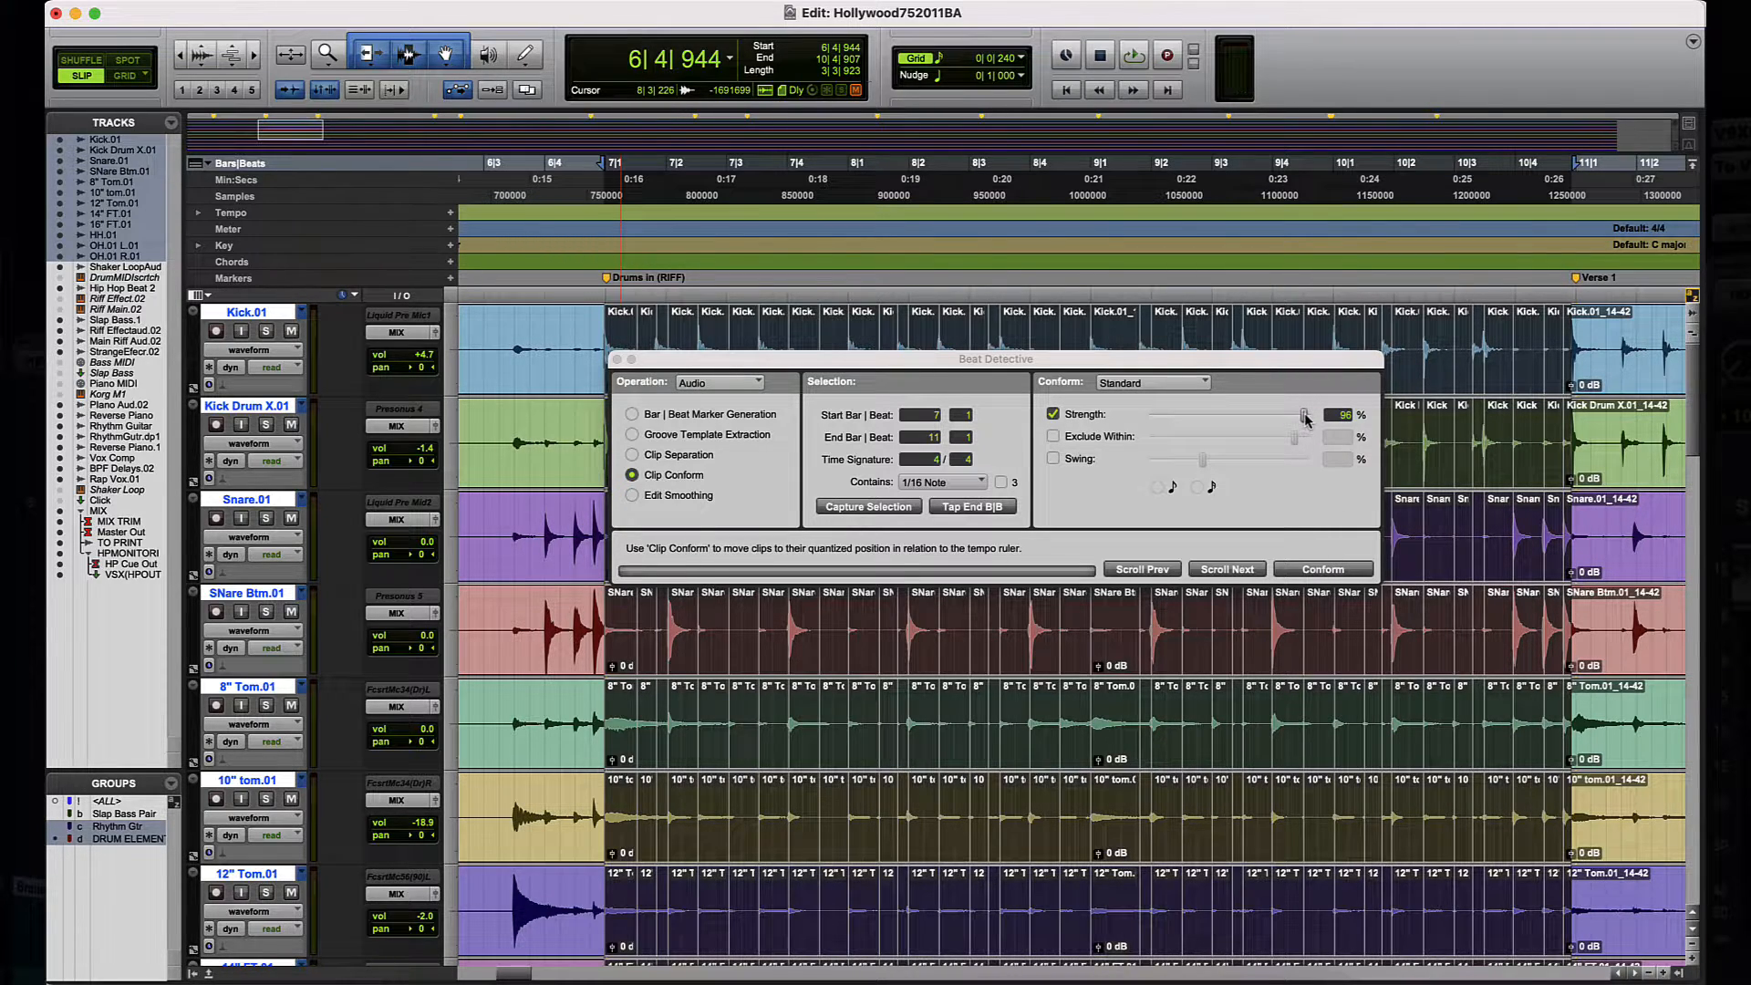
Step: Conform the separated drum clips at 96% strength, play back the result and move Beat Detective off the kick tracks
{"action": "left_click", "coordinate": [1324, 569]}
{"action": "key", "text": "space"}
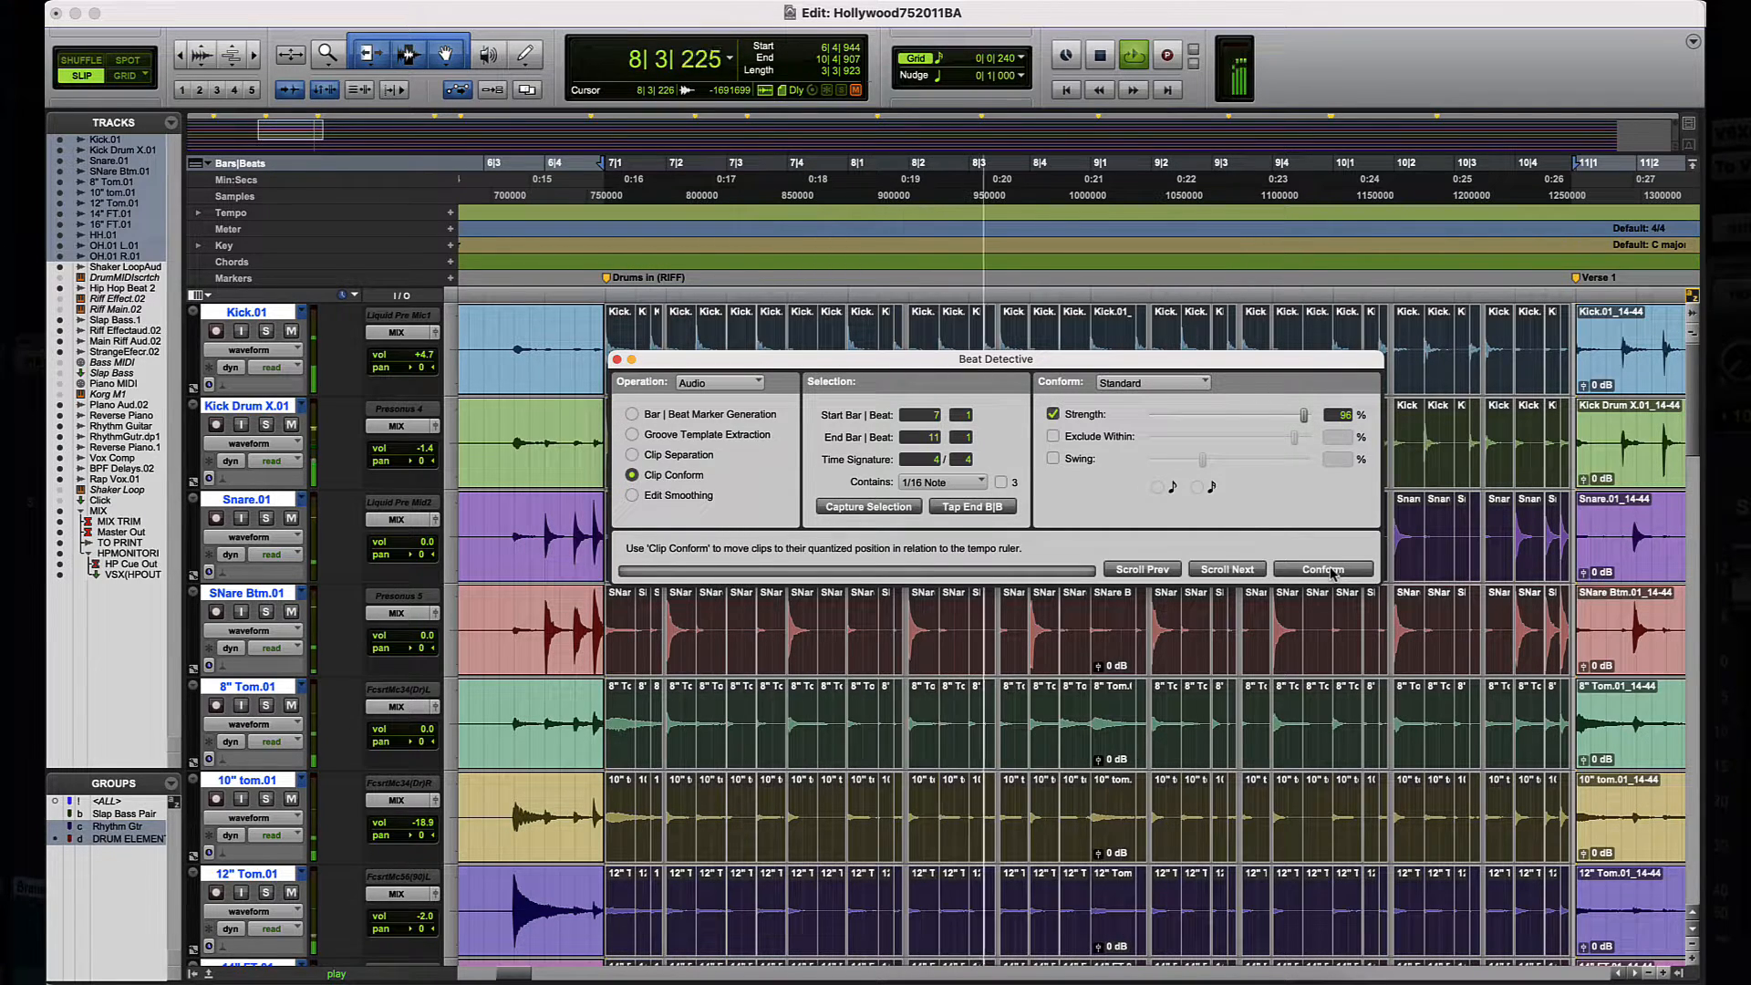
{"action": "left_click_drag", "start_coordinate": [1152, 364], "coordinate": [1189, 534]}
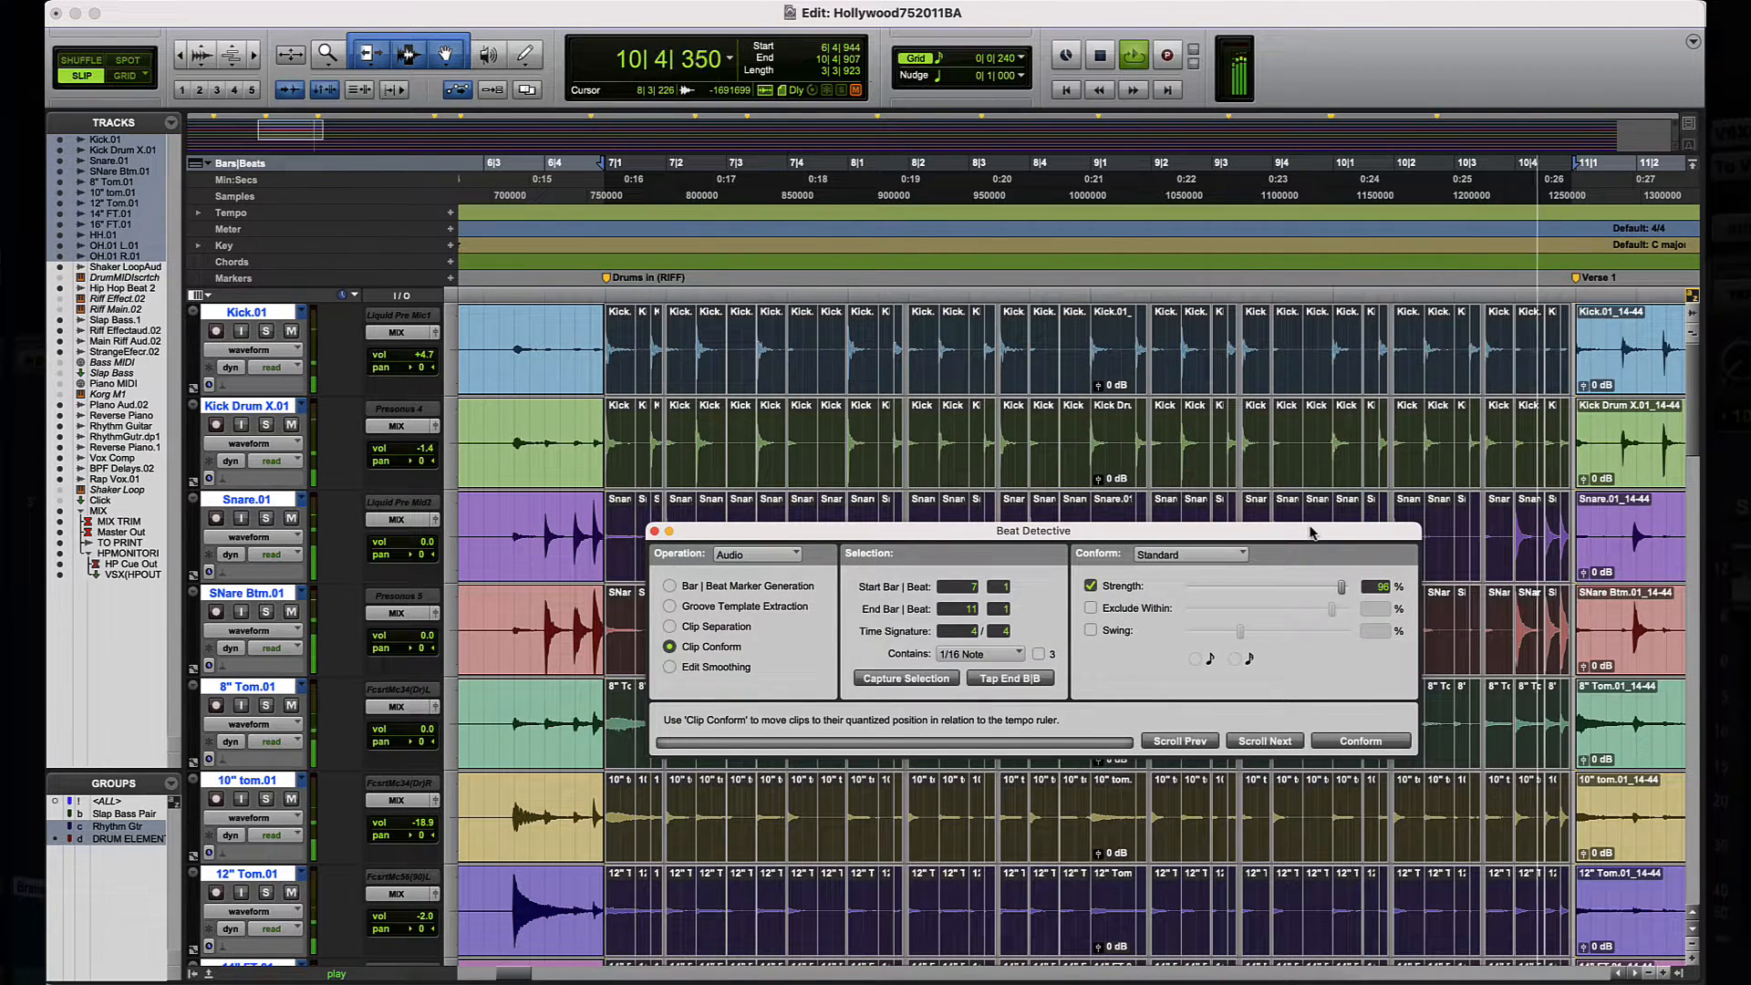
{"action": "key", "text": "space"}
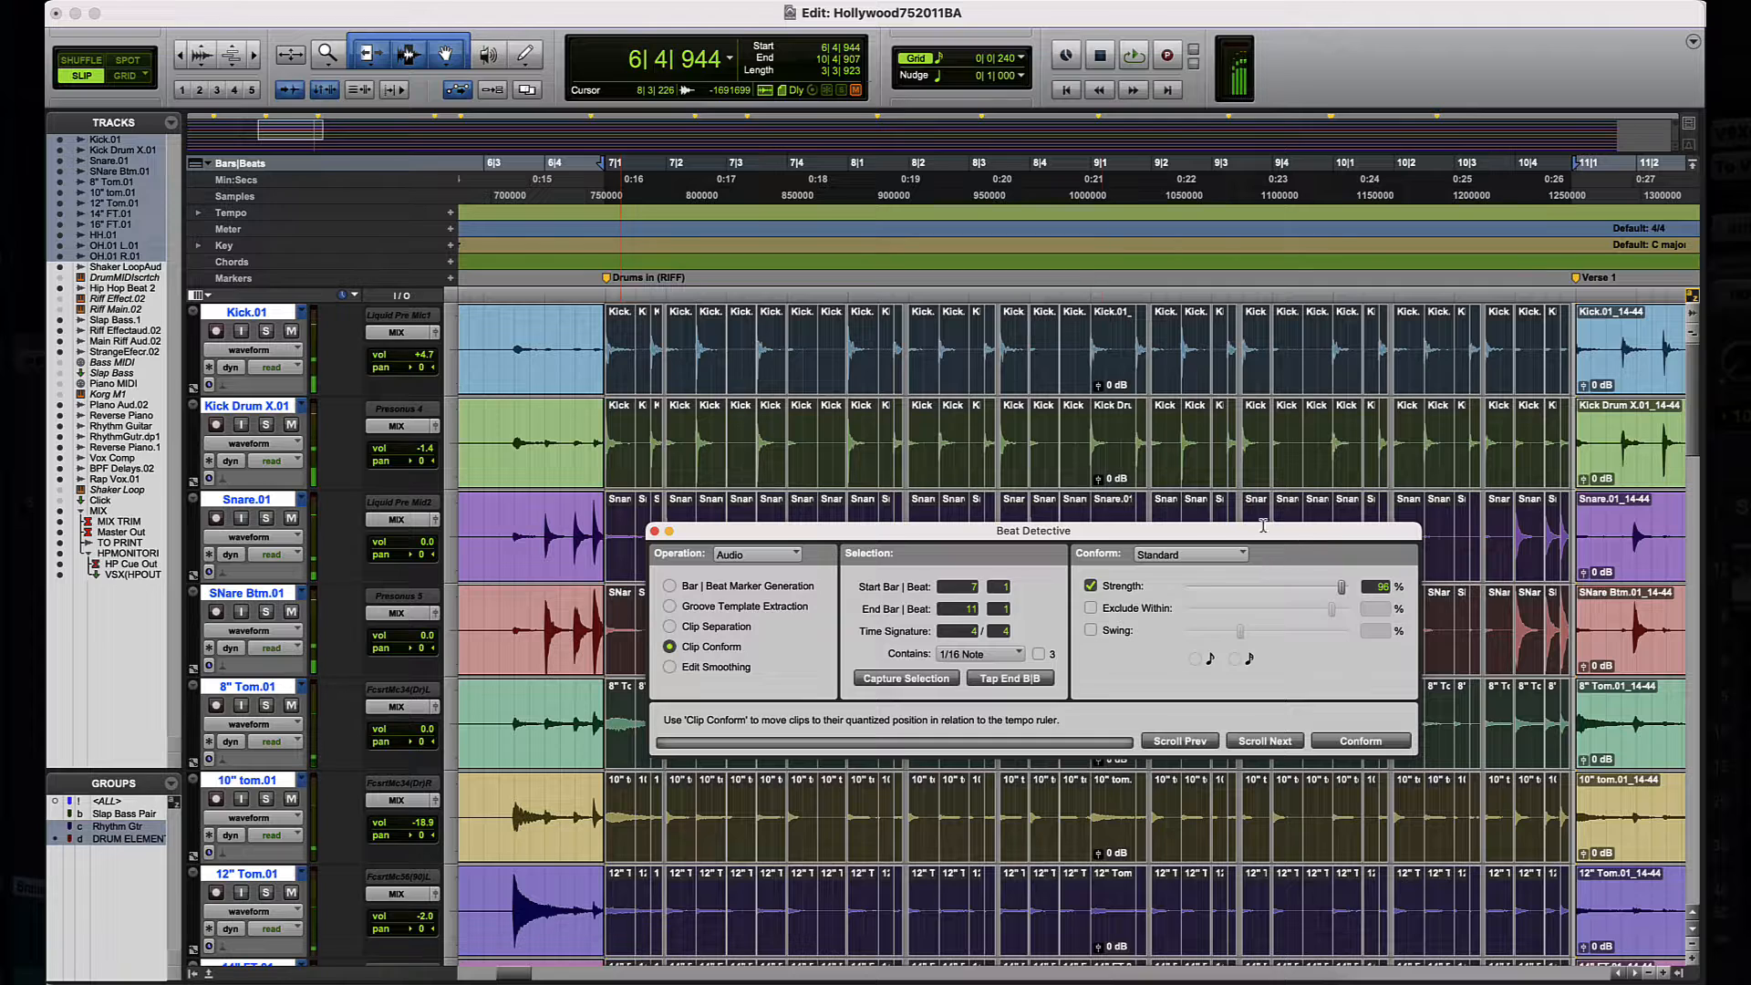
Step: Solo the drum tracks from Kick.01 through OH.01 R.01 and listen to the conformed selection on its own
{"action": "left_click", "coordinate": [267, 332]}
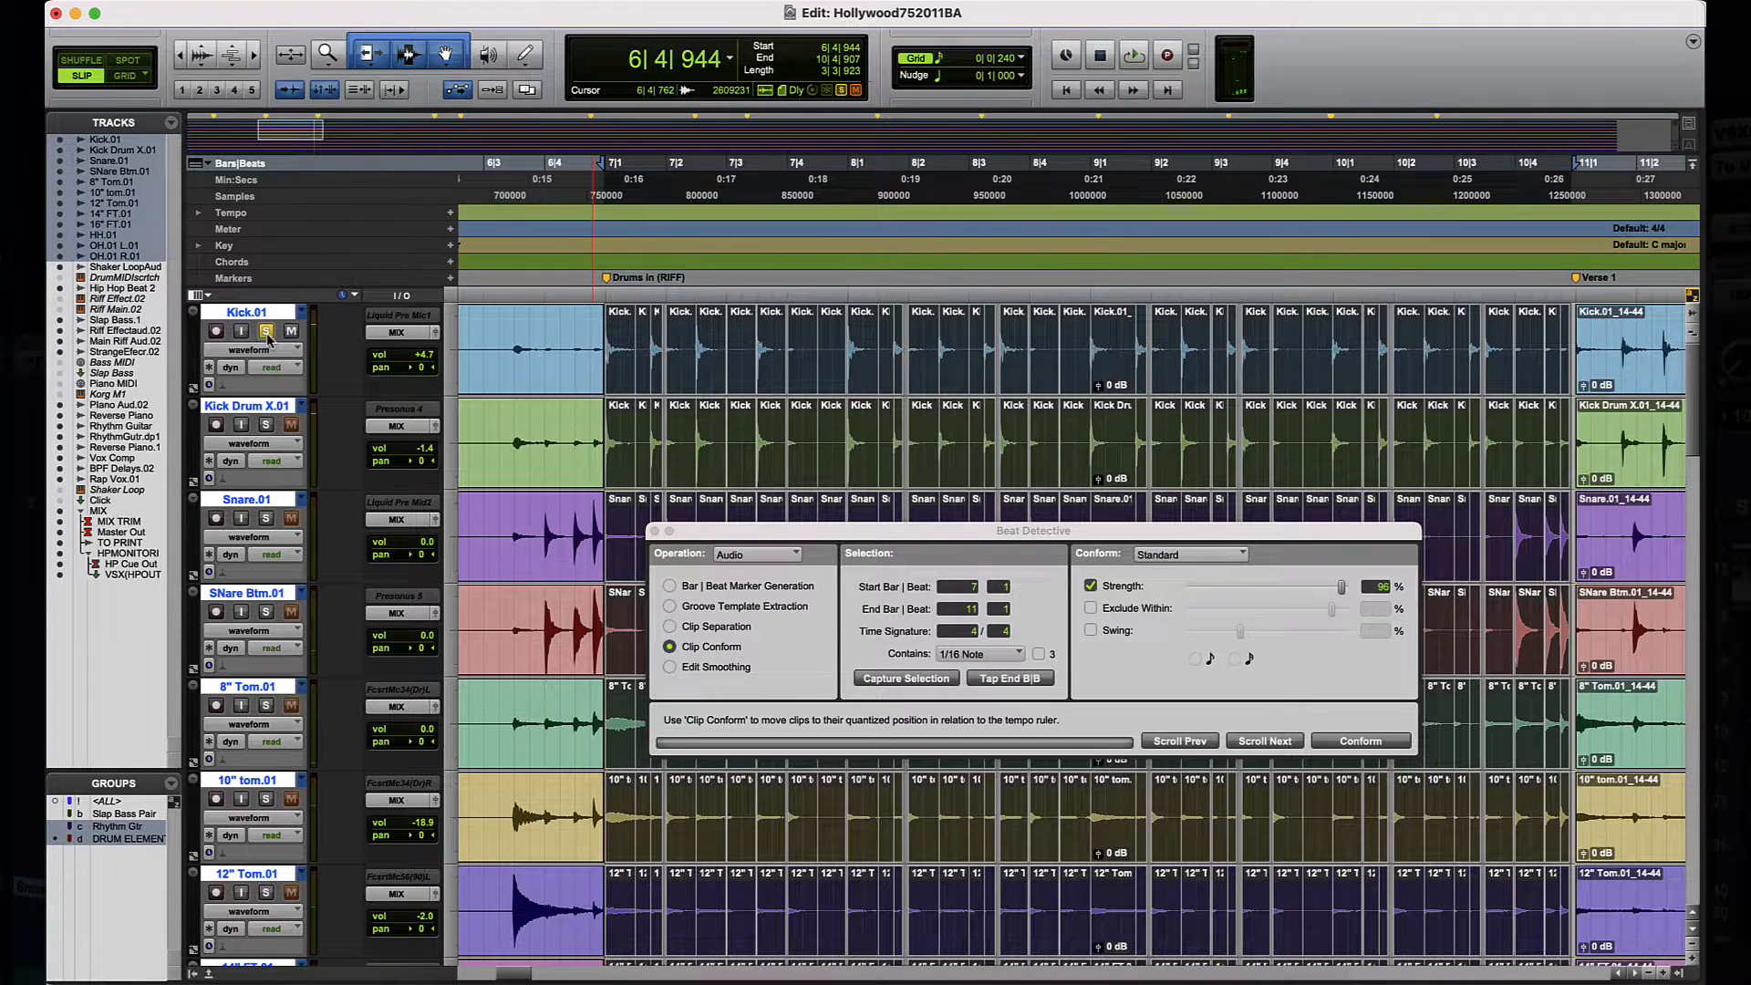
{"action": "scroll", "coordinate": [270, 338], "scroll_direction": "down", "scroll_amount": 3}
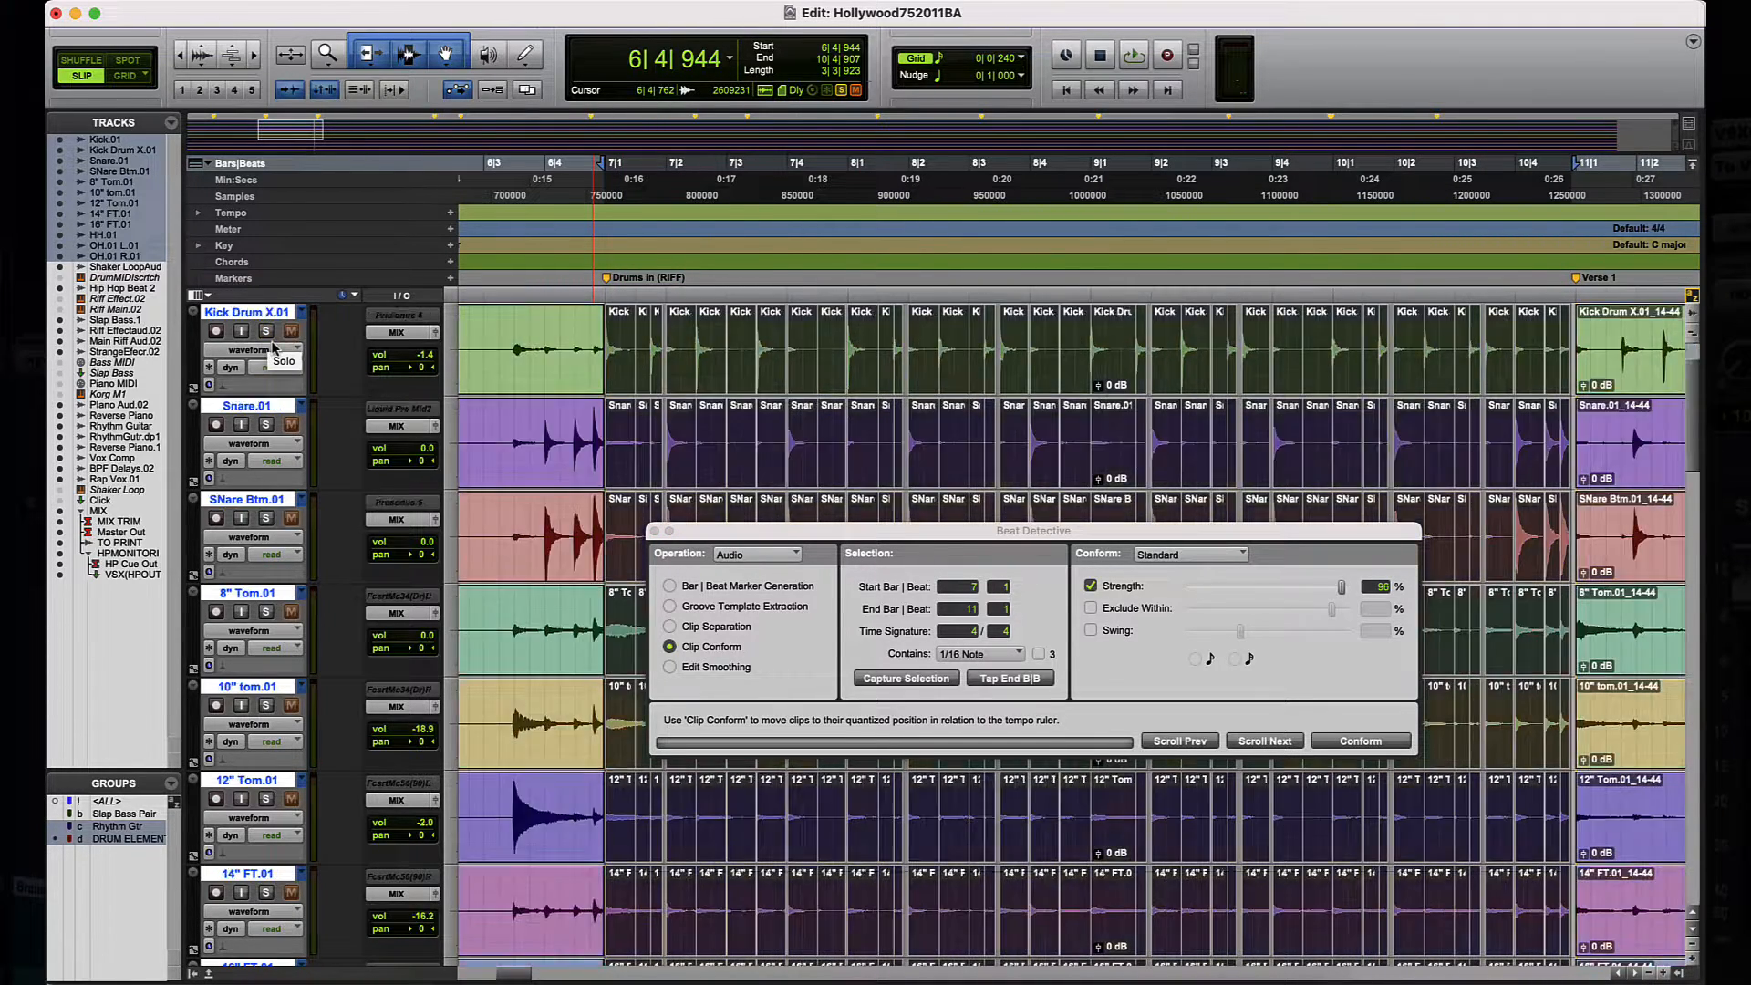
{"action": "scroll", "coordinate": [245, 527], "scroll_direction": "down", "scroll_amount": 2}
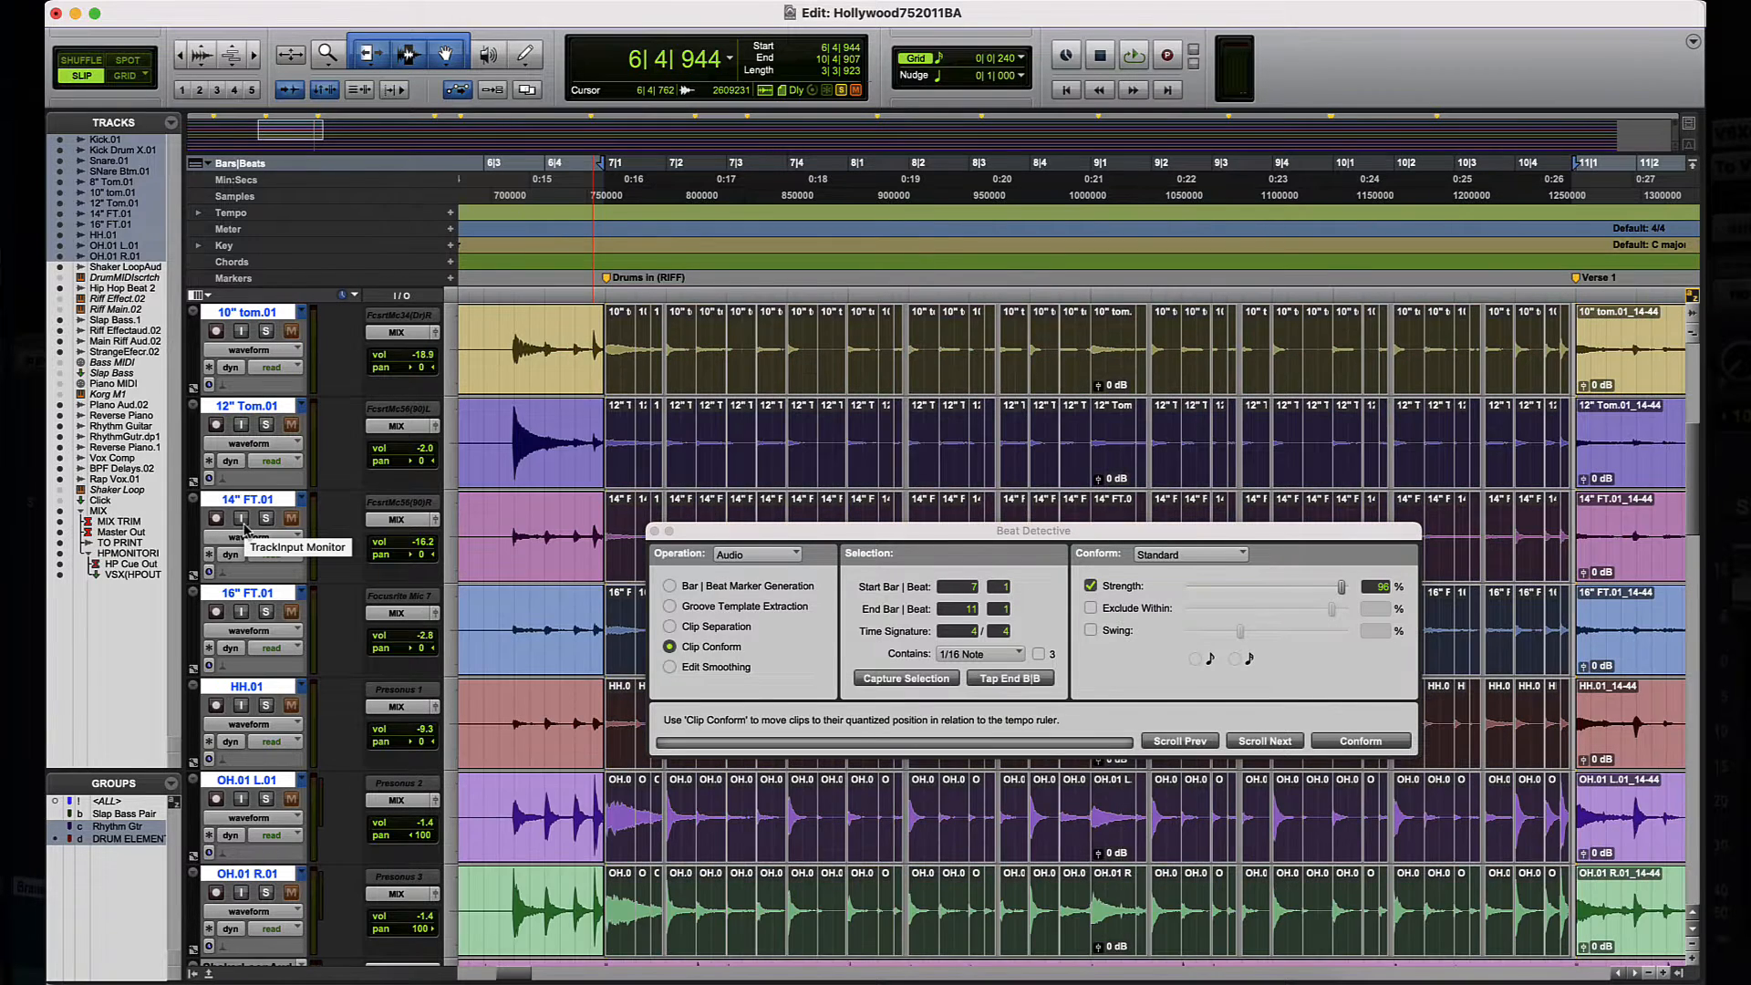
{"action": "left_click", "coordinate": [265, 892], "text": "alt"}
{"action": "key", "text": "space"}
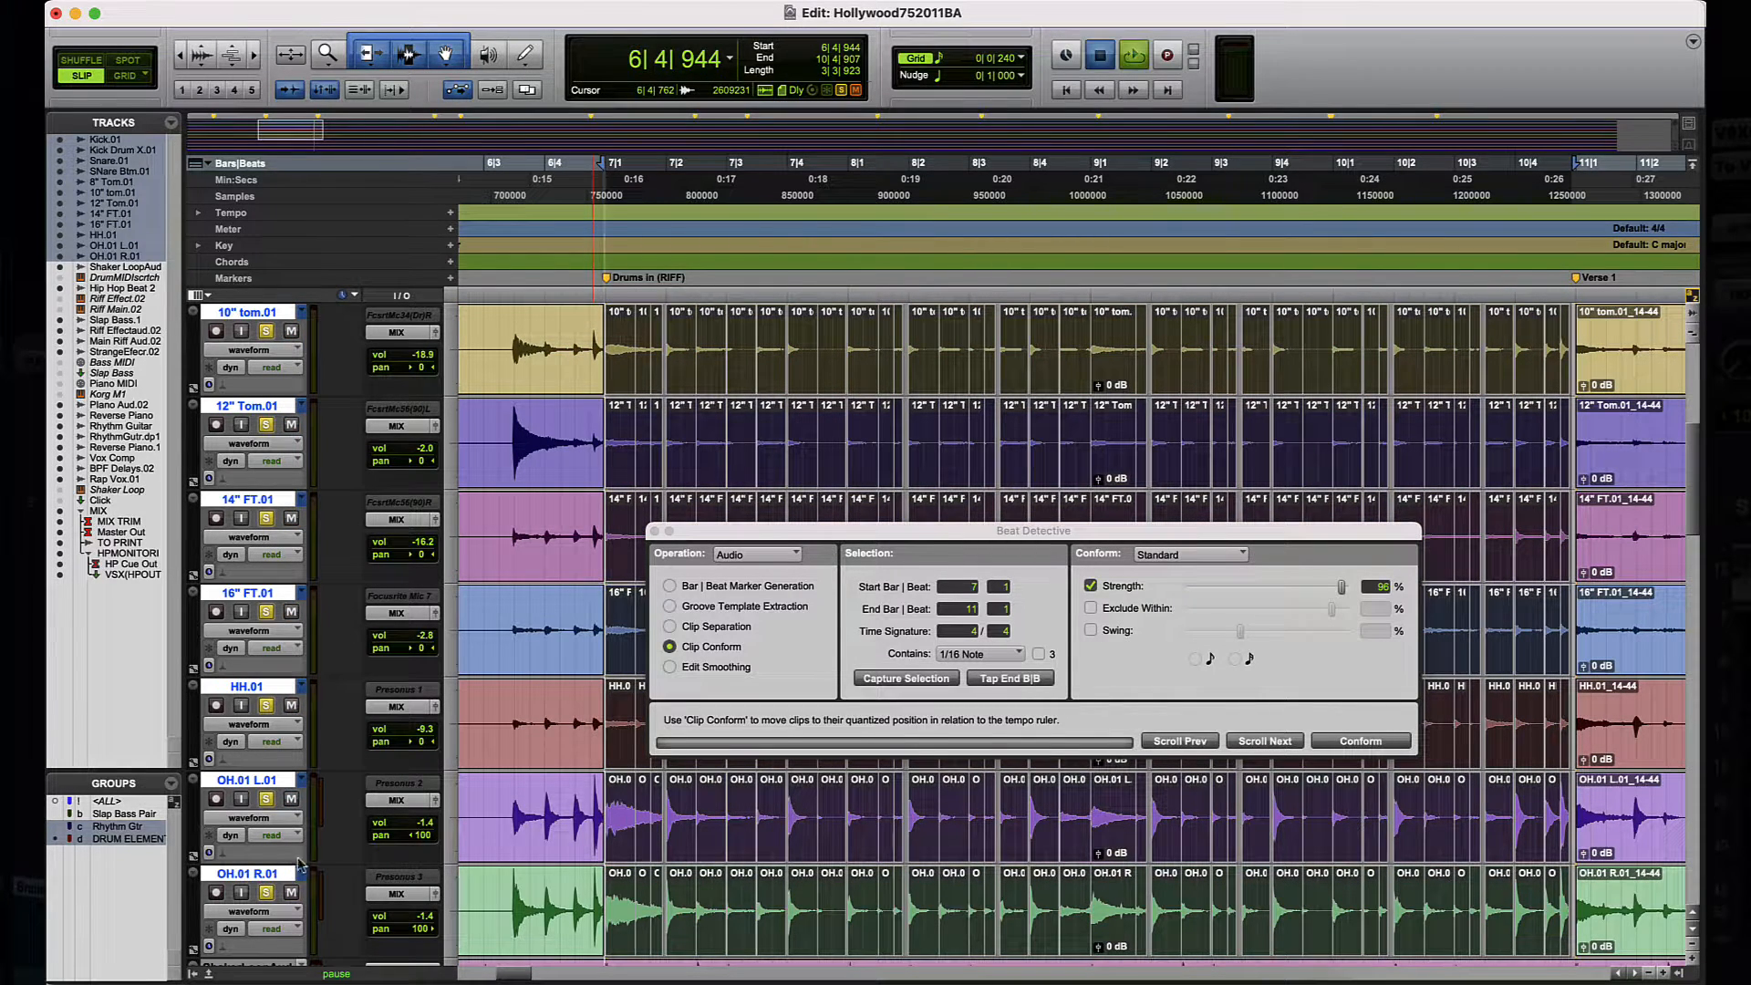
{"action": "scroll", "coordinate": [568, 545], "scroll_direction": "up", "scroll_amount": 5}
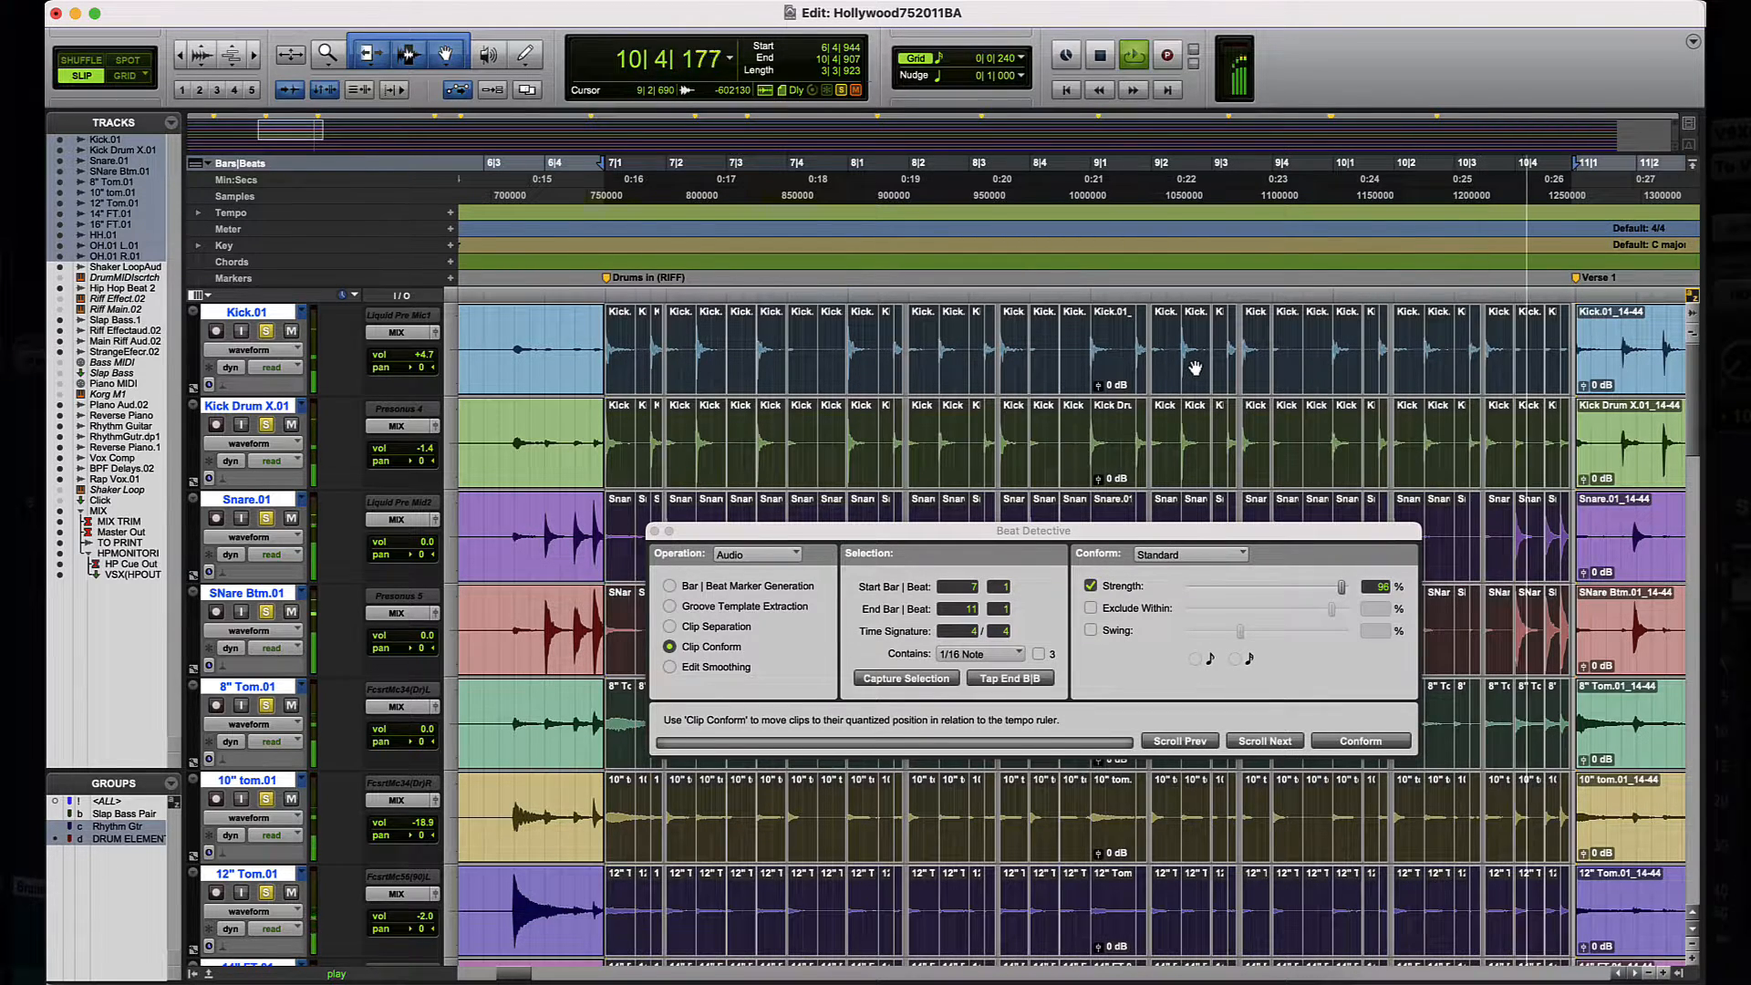
{"action": "key", "text": "space"}
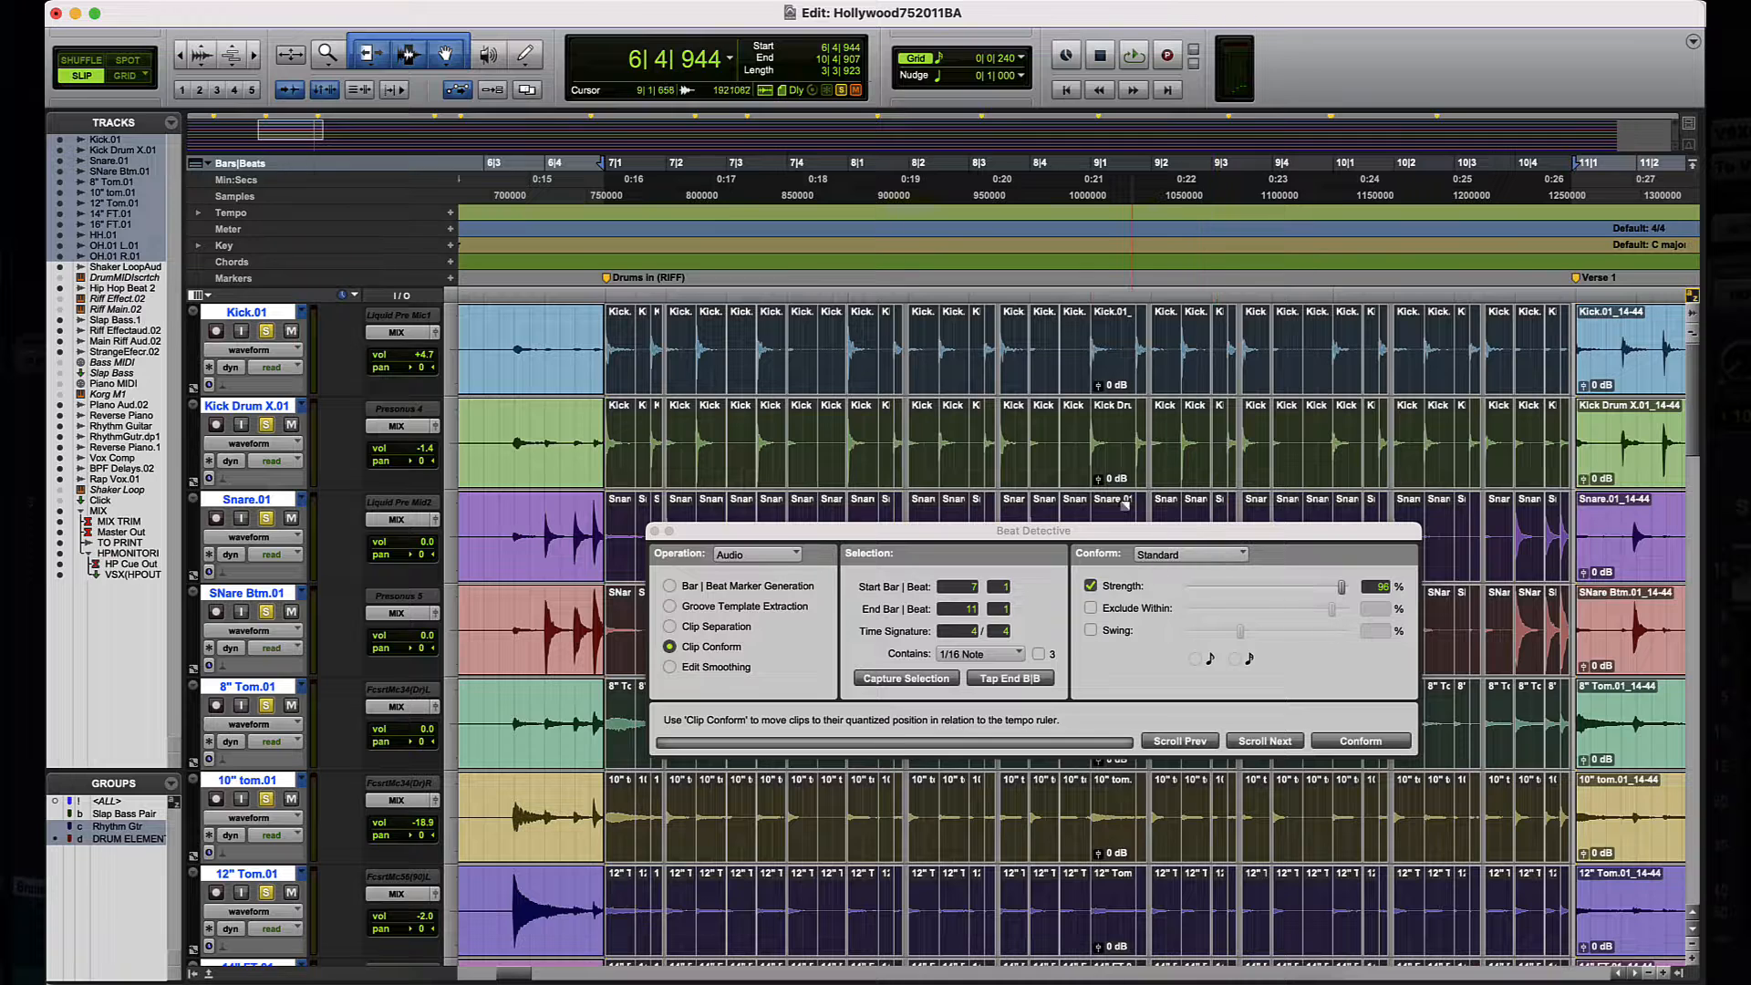
Step: Undo the clip conform, conform the clips again with Strength at 20% and start playback
{"action": "left_click_drag", "start_coordinate": [1112, 535], "coordinate": [1126, 412]}
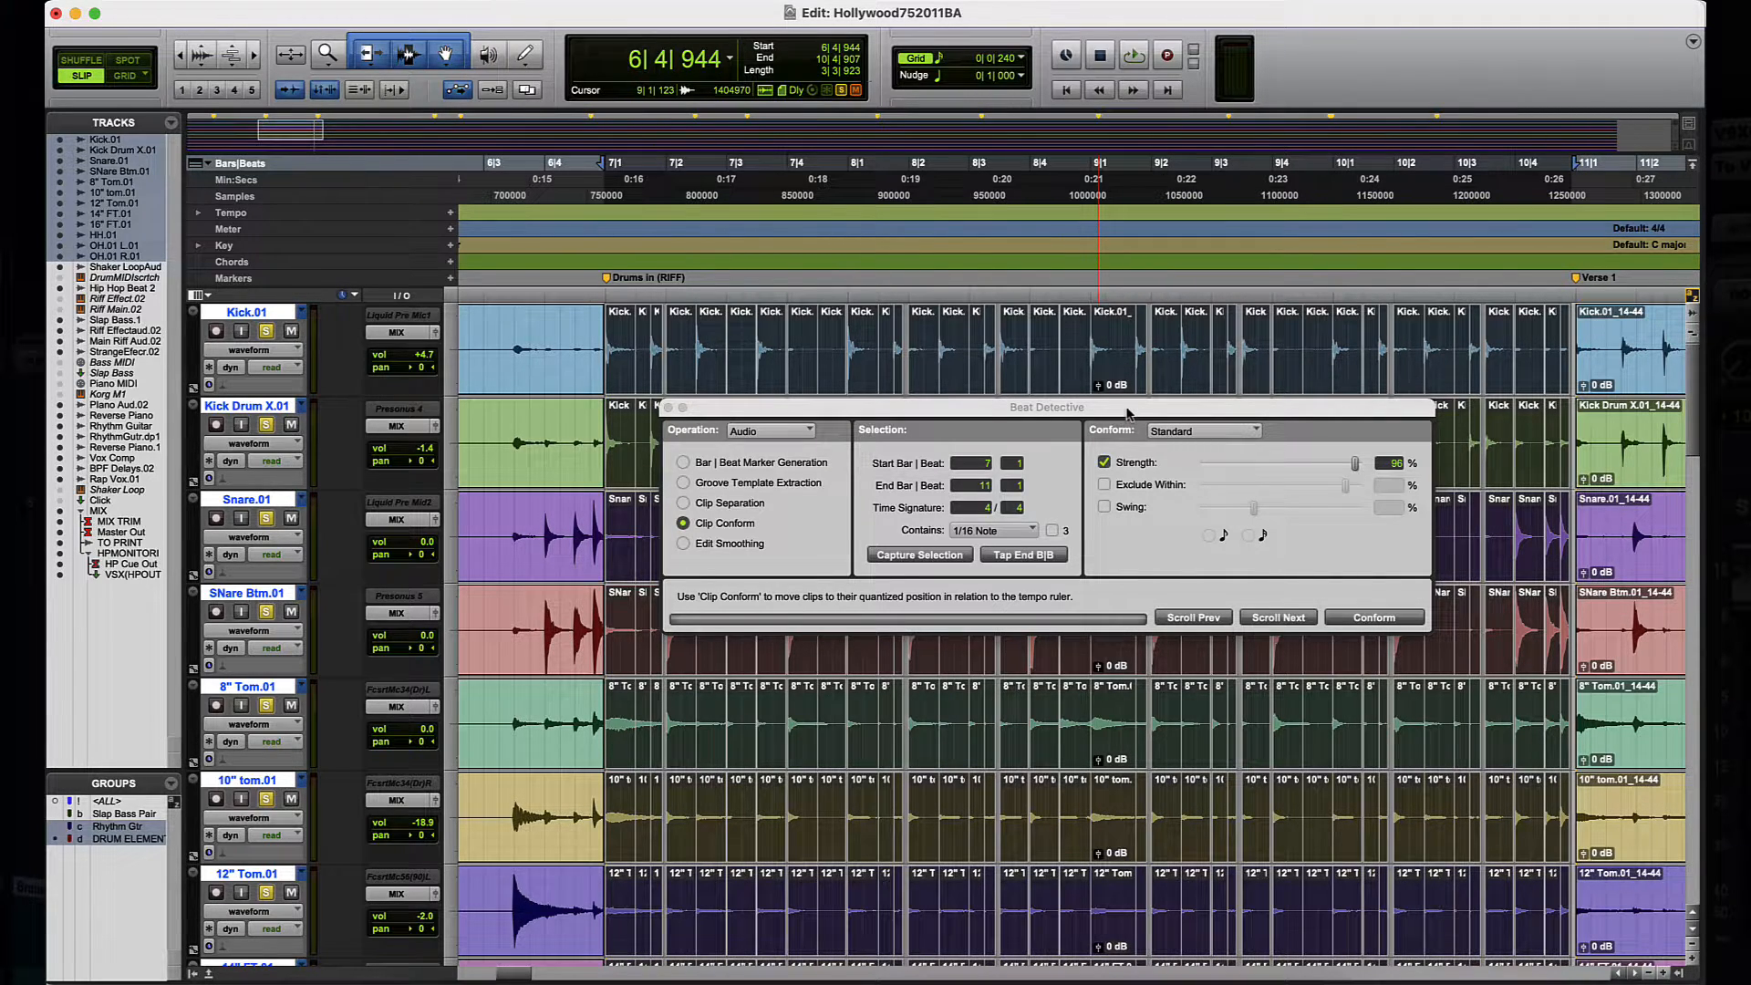
{"action": "key", "text": "super+z"}
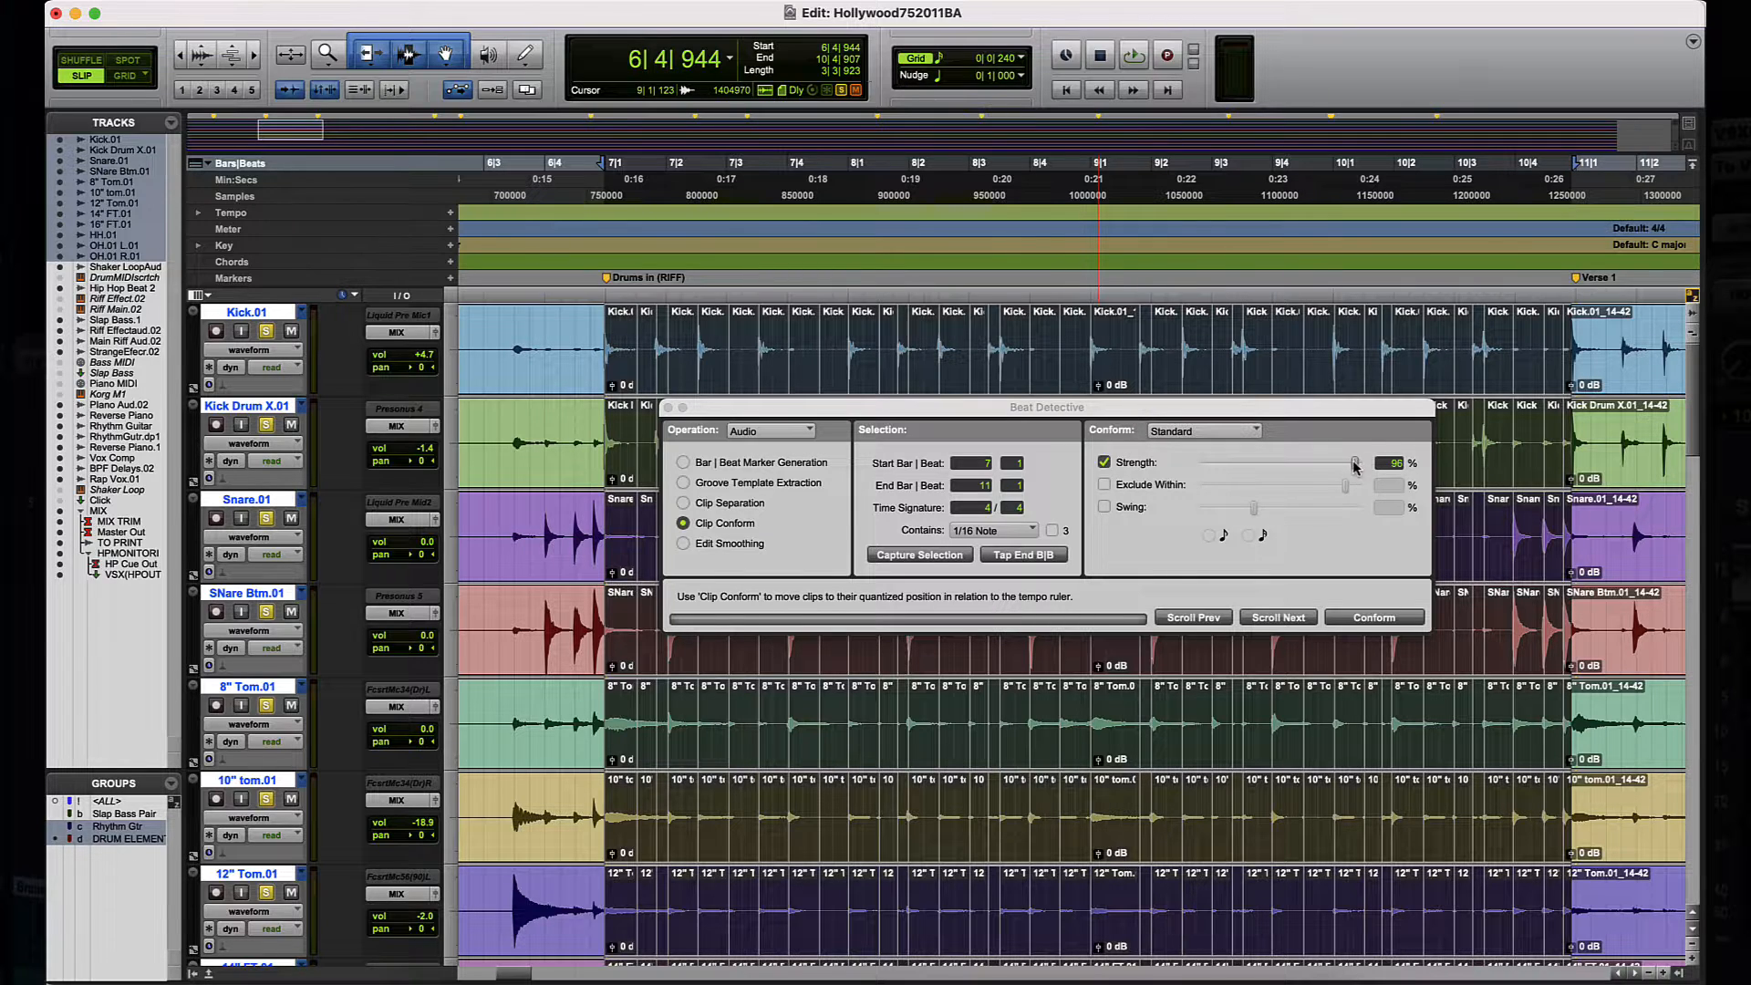
{"action": "left_click_drag", "start_coordinate": [1355, 463], "coordinate": [1377, 465]}
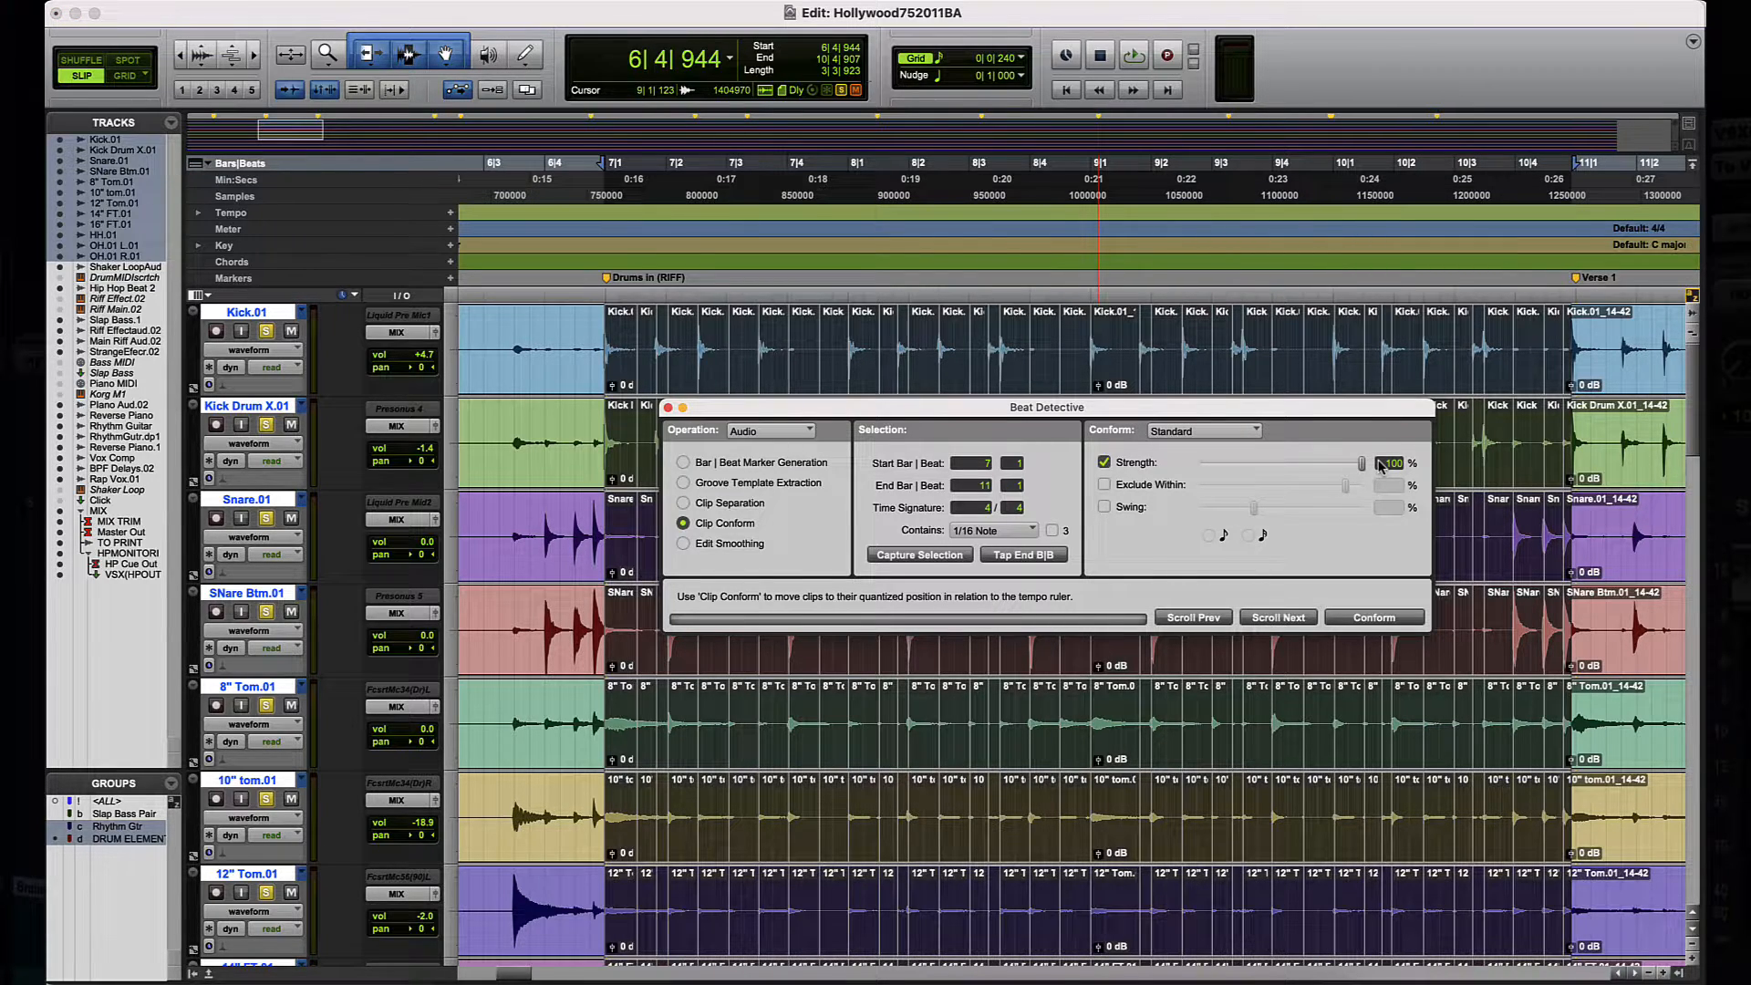
{"action": "left_click_drag", "start_coordinate": [1362, 464], "coordinate": [1349, 469]}
{"action": "left_click_drag", "start_coordinate": [1346, 467], "coordinate": [1231, 470]}
{"action": "left_click", "coordinate": [1378, 620]}
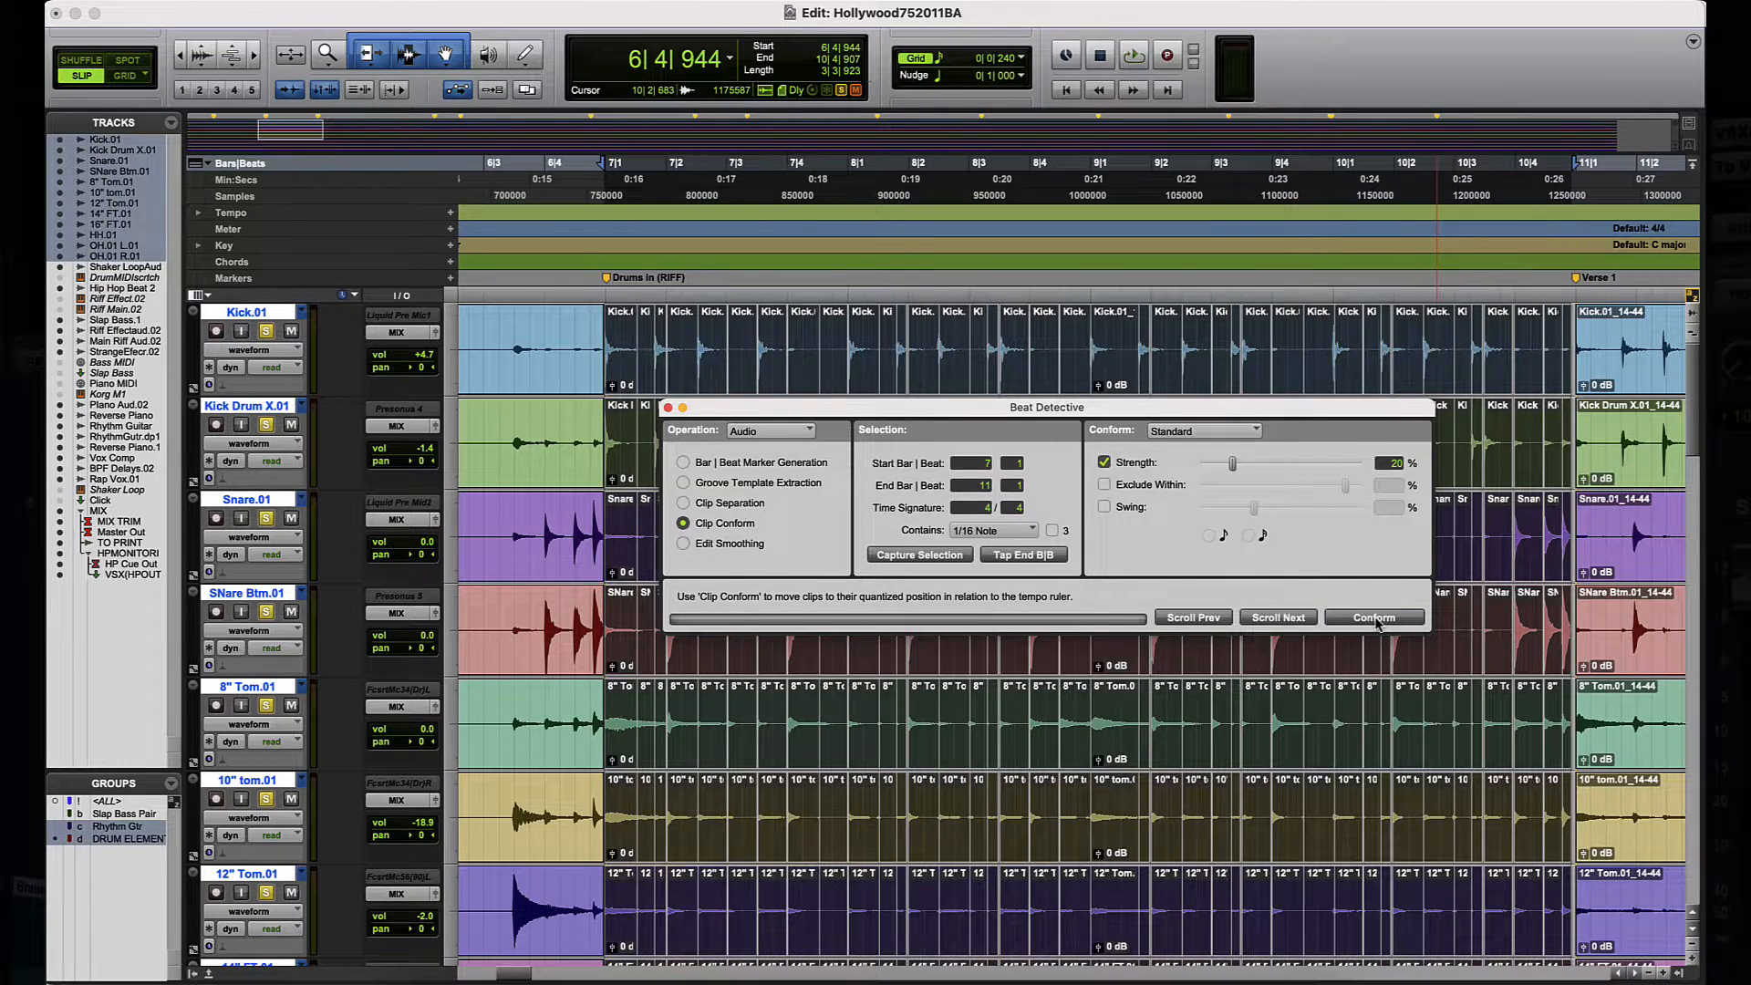
{"action": "key", "text": "space"}
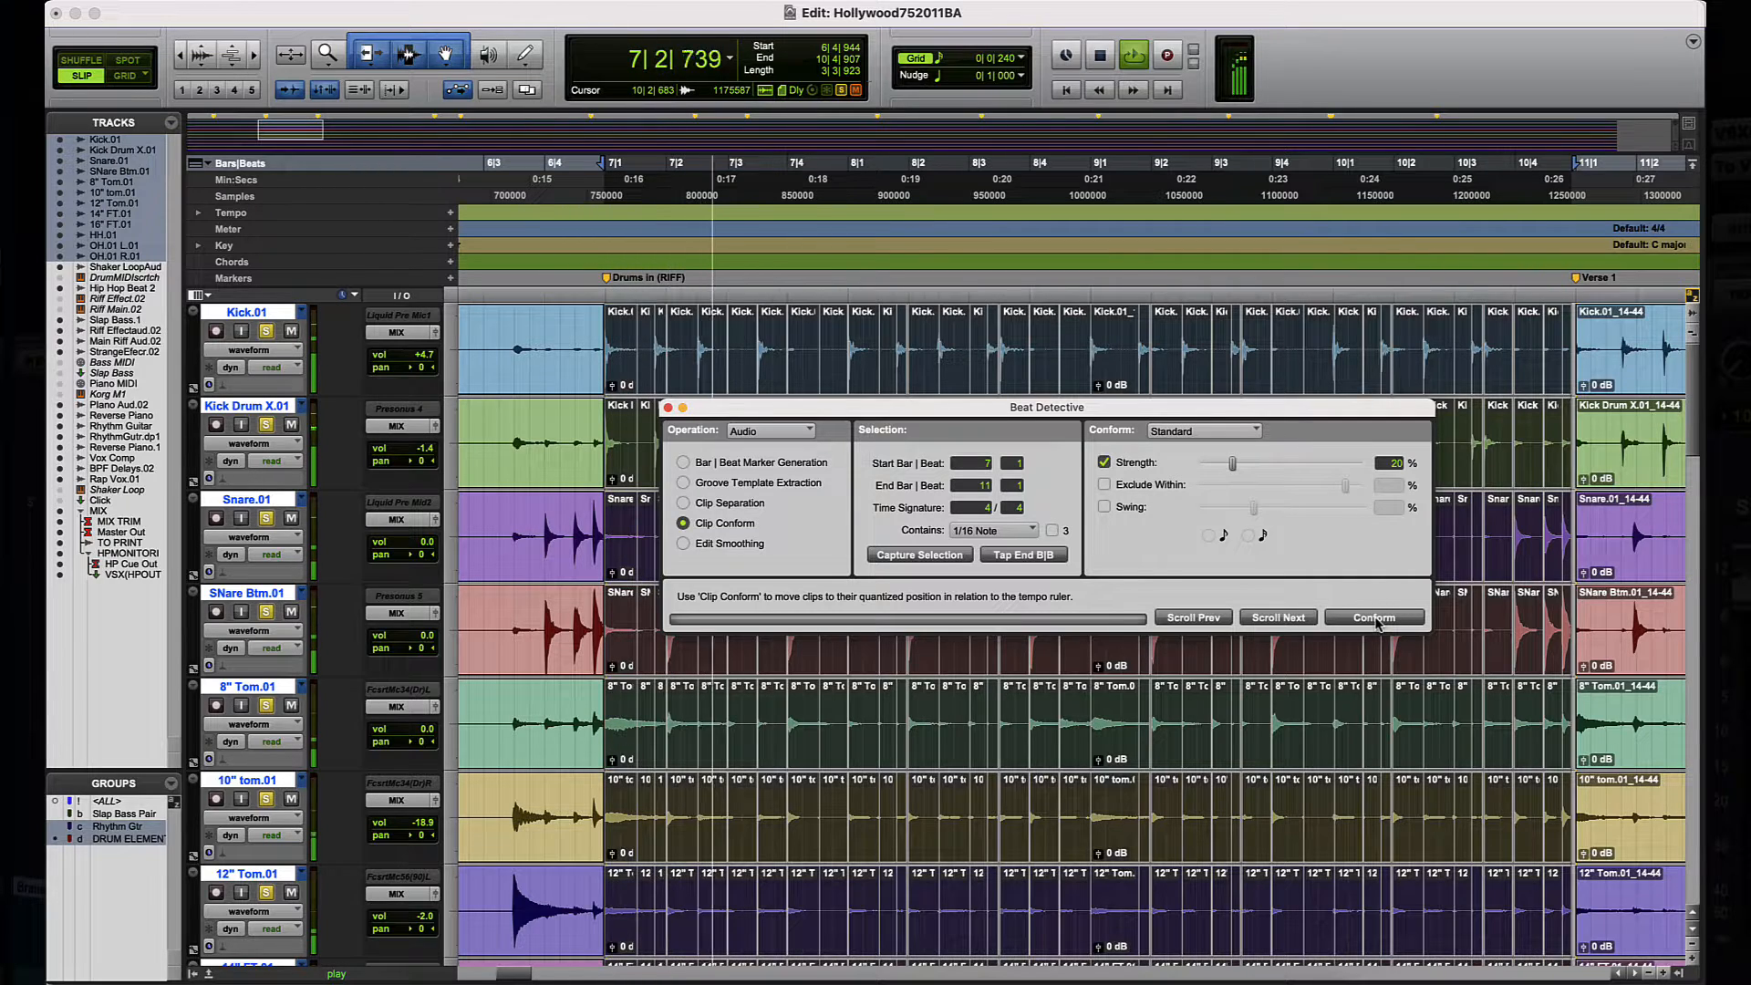
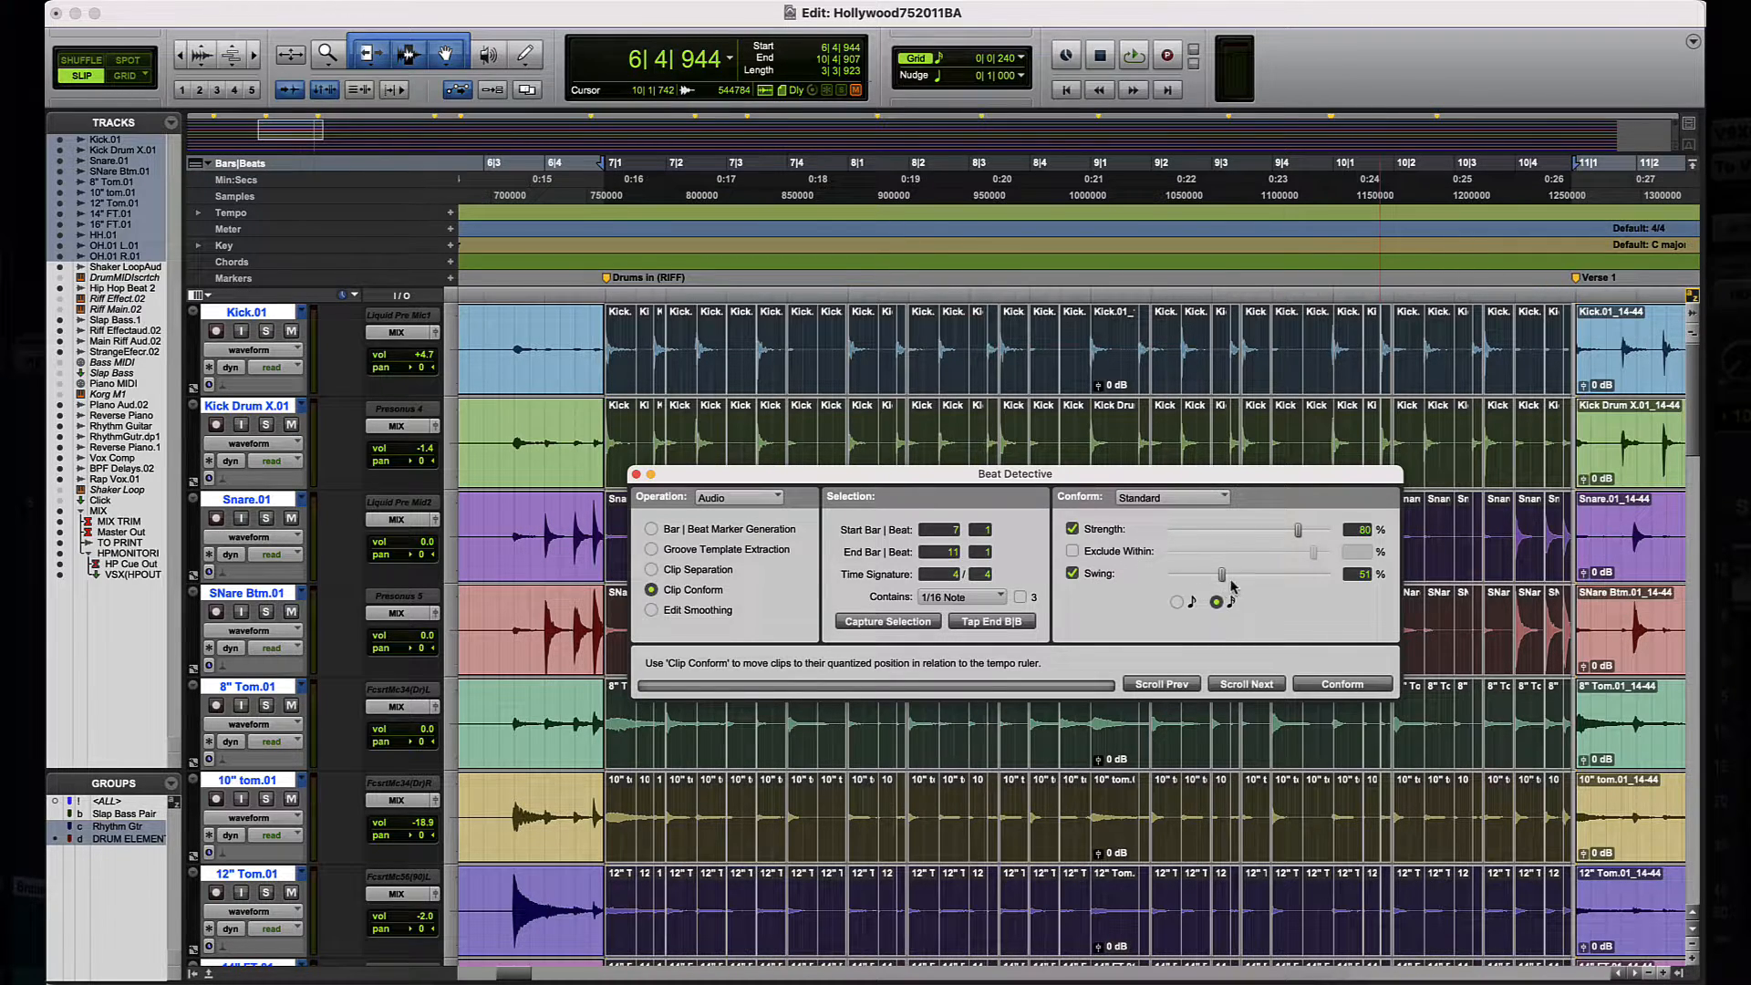
Step: Undo the last conform, conform the clips again with Swing off and Strength at 20%, and audition them briefly
{"action": "left_click", "coordinate": [1073, 574]}
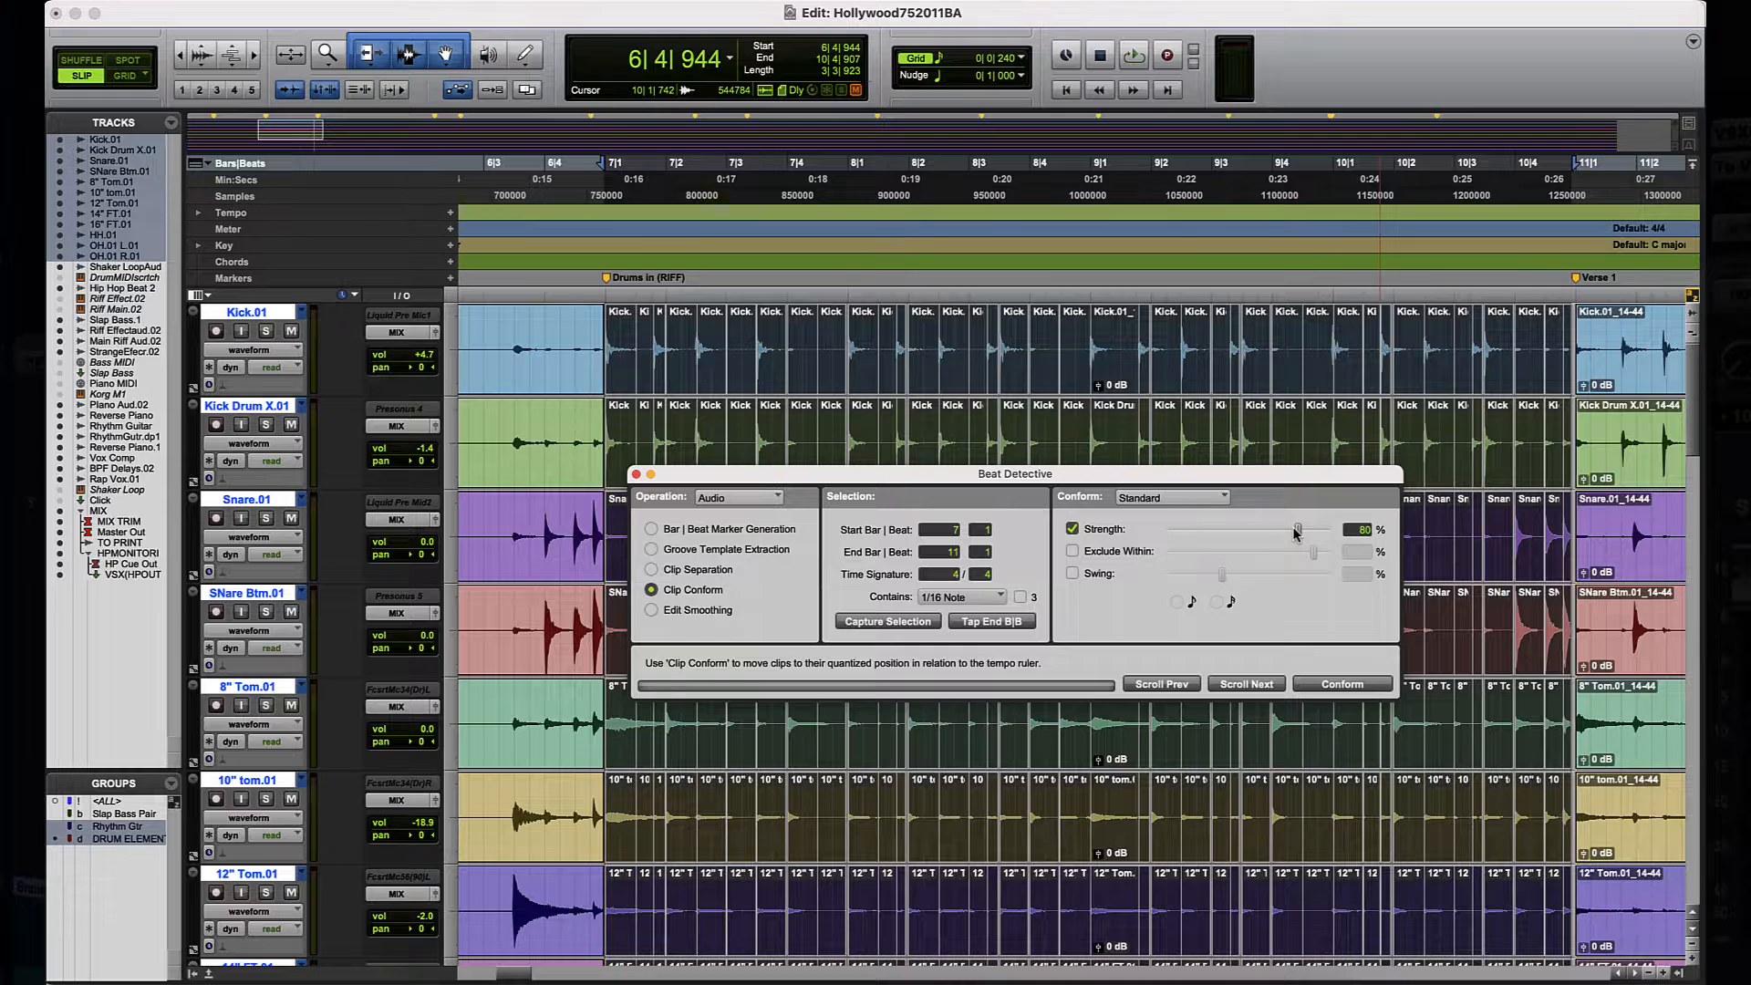
{"action": "key", "text": "super+z"}
{"action": "left_click_drag", "start_coordinate": [1299, 532], "coordinate": [1197, 537]}
{"action": "left_click", "coordinate": [1366, 690]}
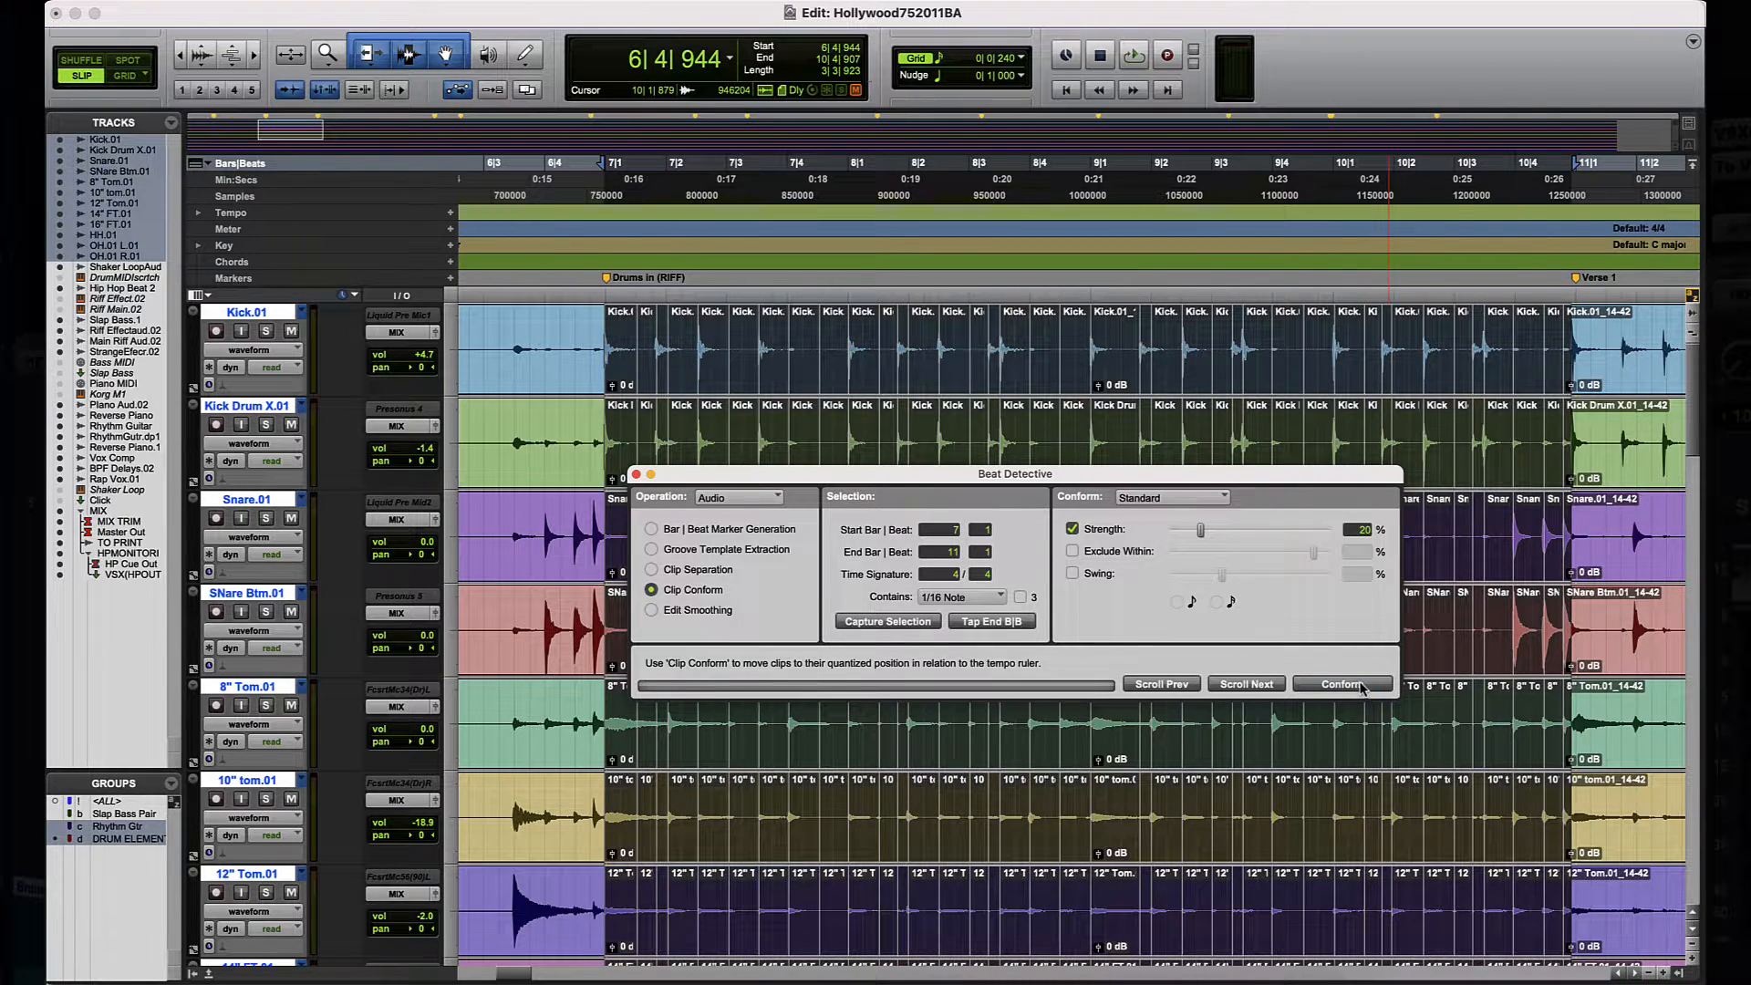
{"action": "key", "text": "space"}
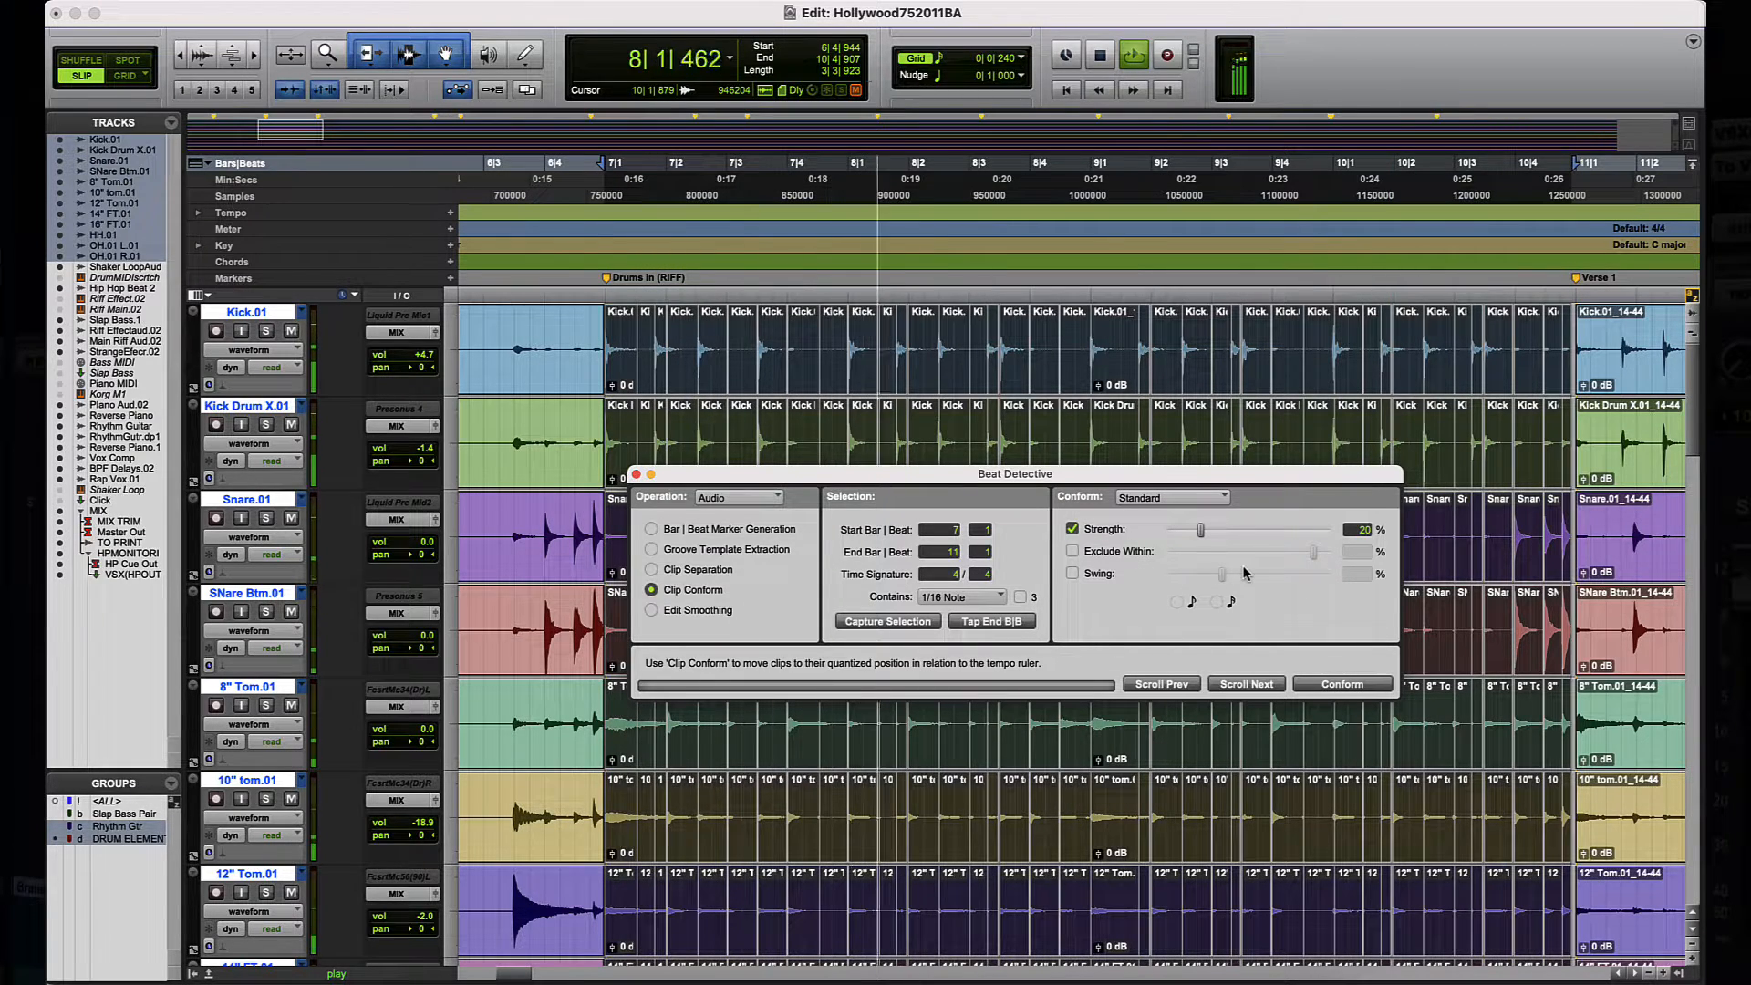
{"action": "key", "text": "space"}
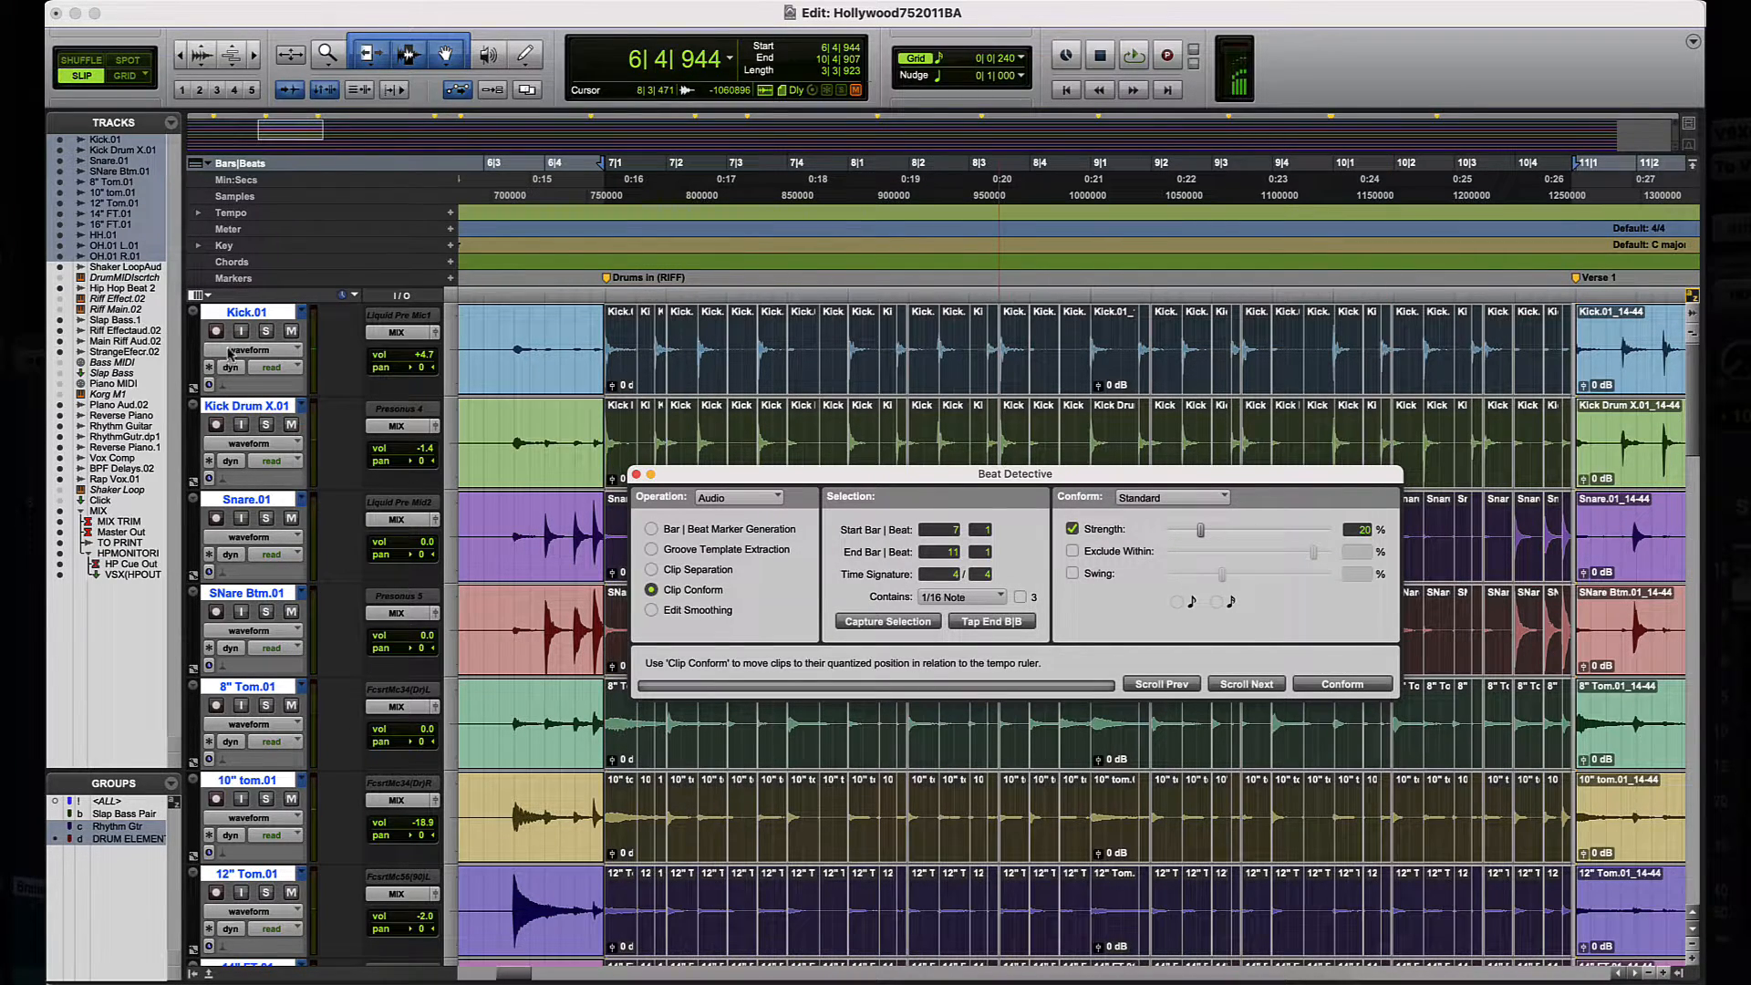
Step: Solo the drum tracks from Kick.01 through OH.01 R.01 and play back the conformed bars while following the clip edits
{"action": "left_click", "coordinate": [265, 331]}
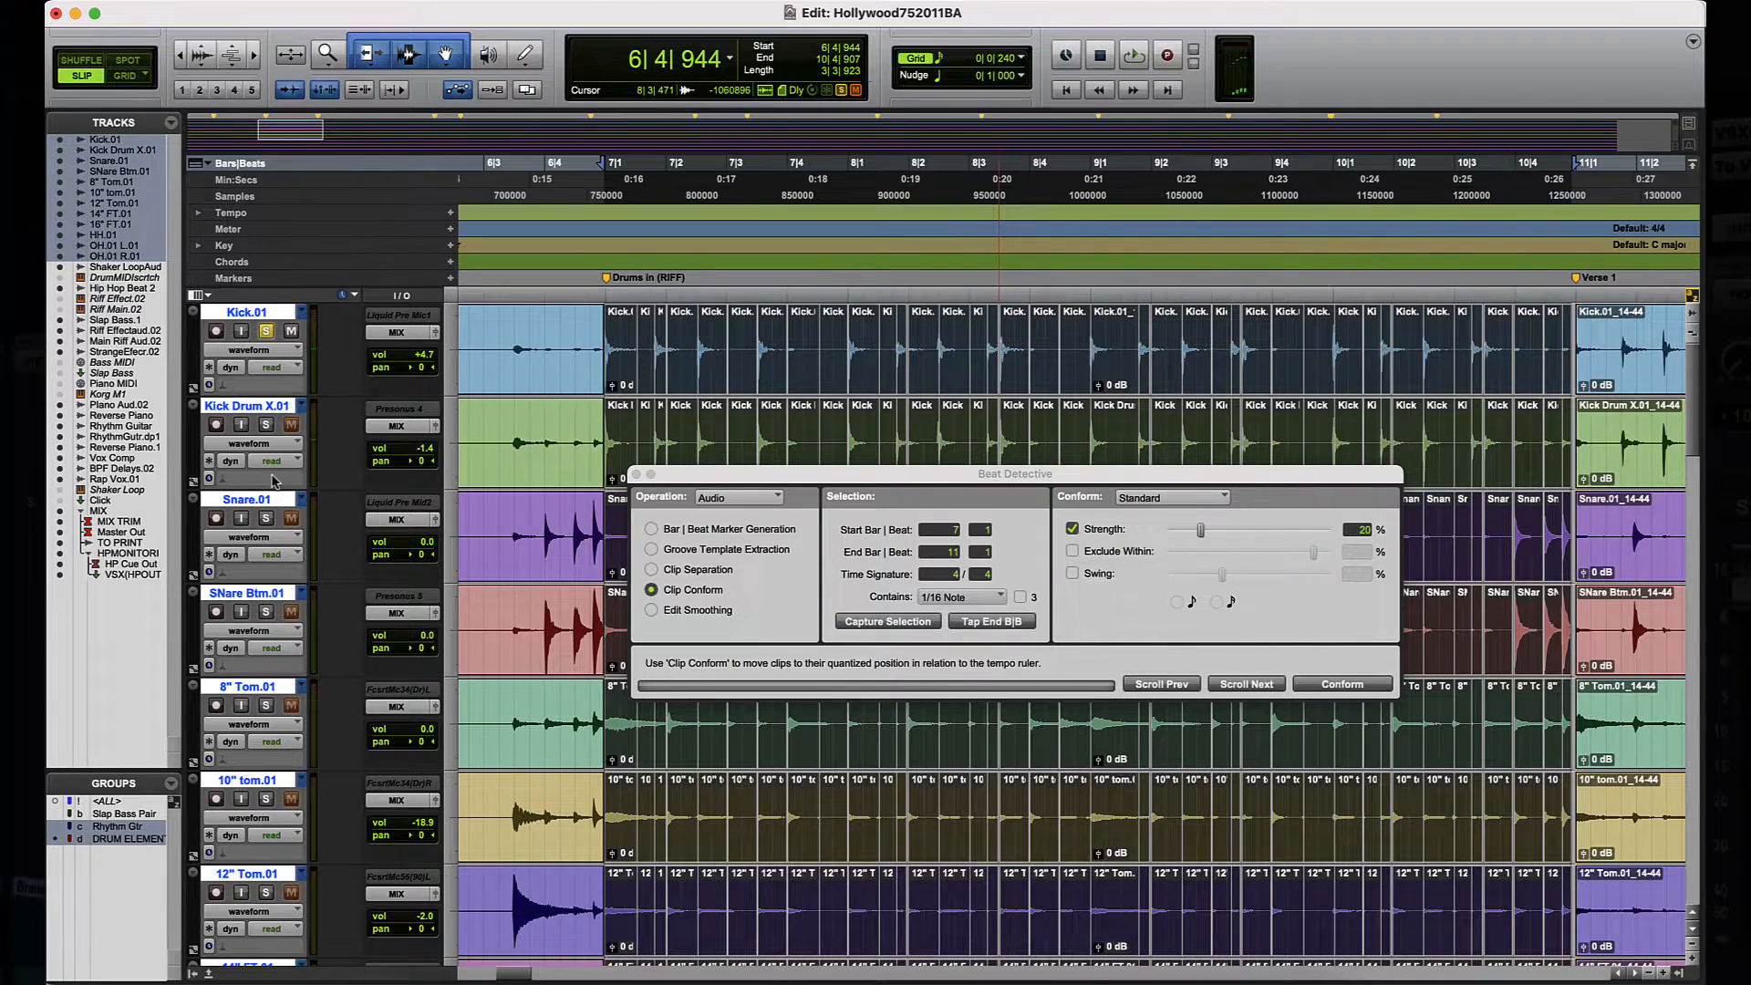
{"action": "scroll", "coordinate": [274, 479], "scroll_direction": "down", "scroll_amount": 8}
{"action": "left_click", "coordinate": [265, 612], "text": "shift"}
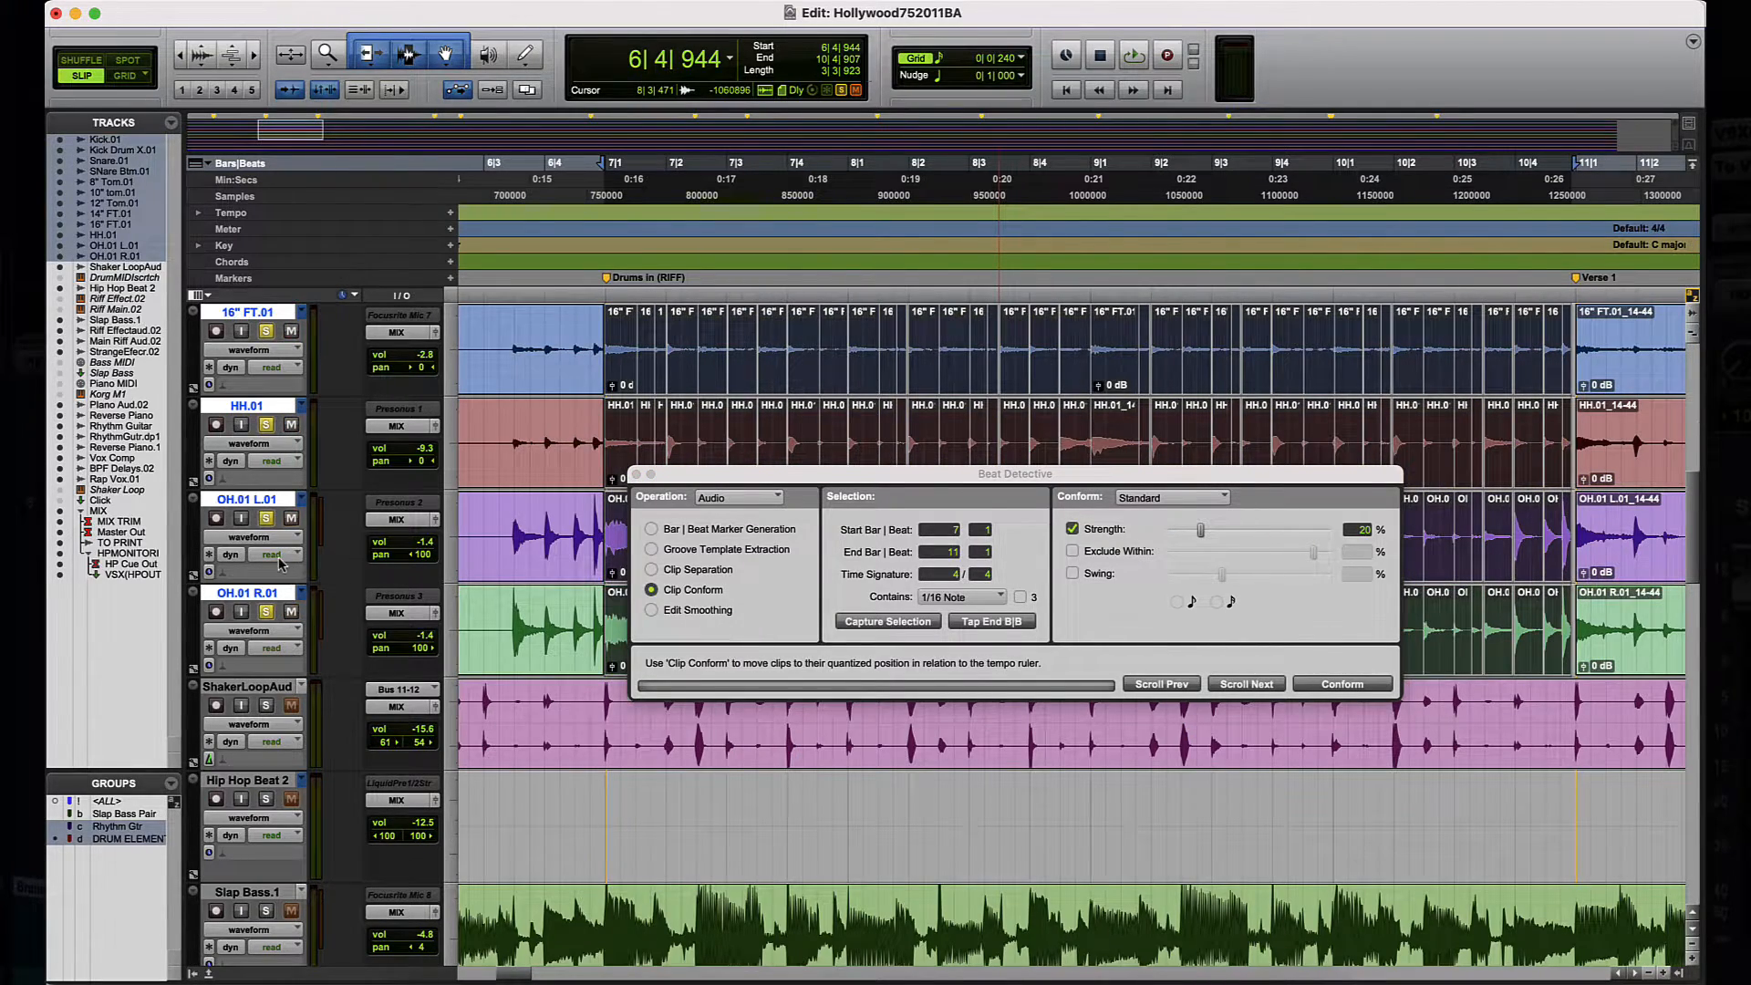
{"action": "scroll", "coordinate": [283, 563], "scroll_direction": "up", "scroll_amount": 8}
{"action": "key", "text": "space"}
{"action": "key", "text": "t"}
{"action": "key", "text": "t"}
{"action": "key", "text": "r"}
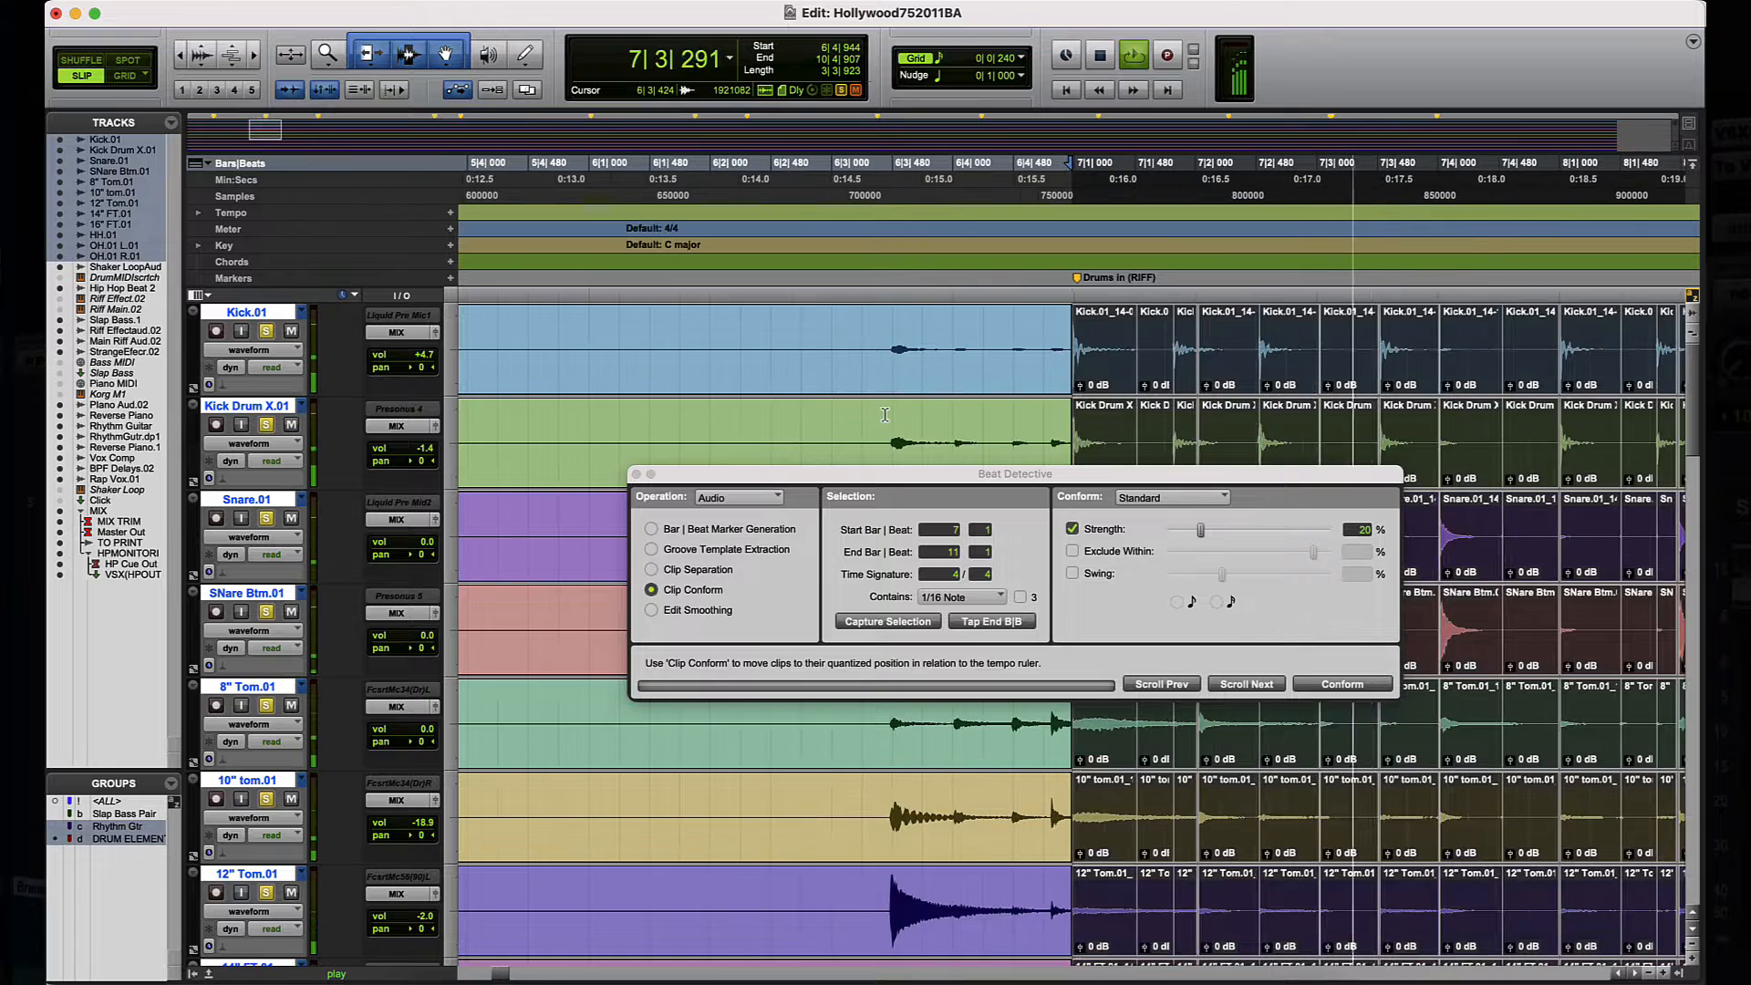
{"action": "scroll", "coordinate": [885, 415], "scroll_direction": "right", "scroll_amount": 5}
{"action": "scroll", "coordinate": [885, 415], "scroll_direction": "right", "scroll_amount": 3}
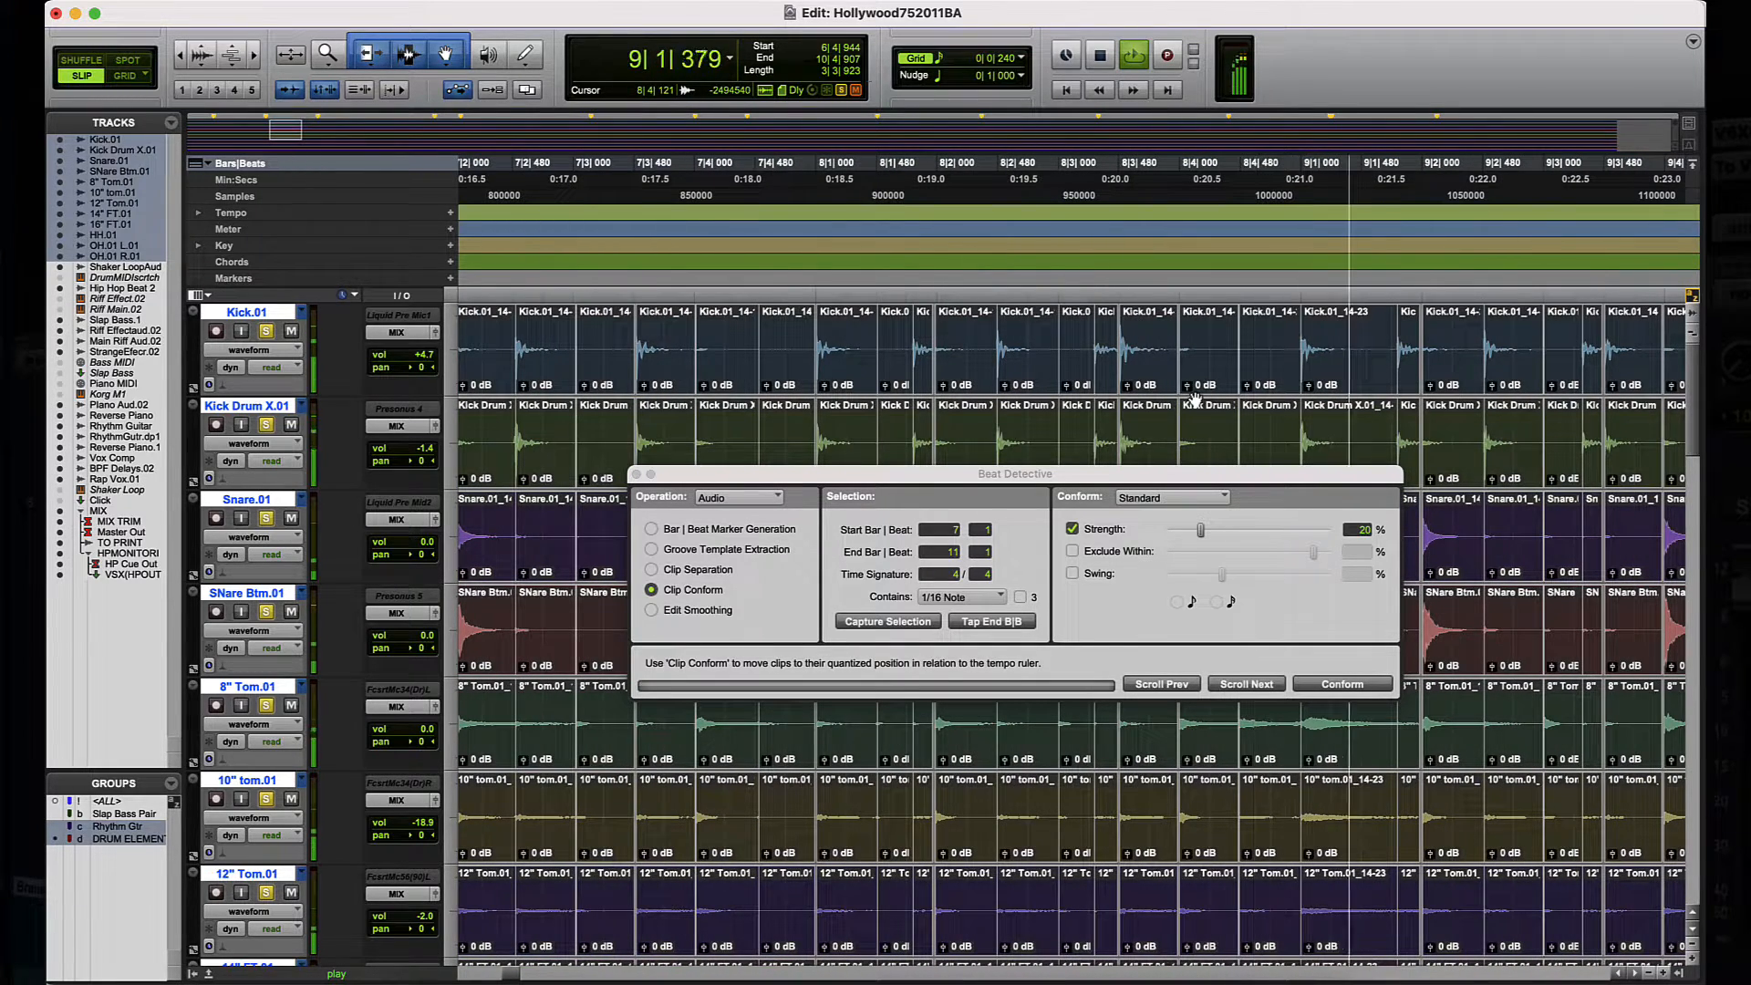
{"action": "key", "text": "space"}
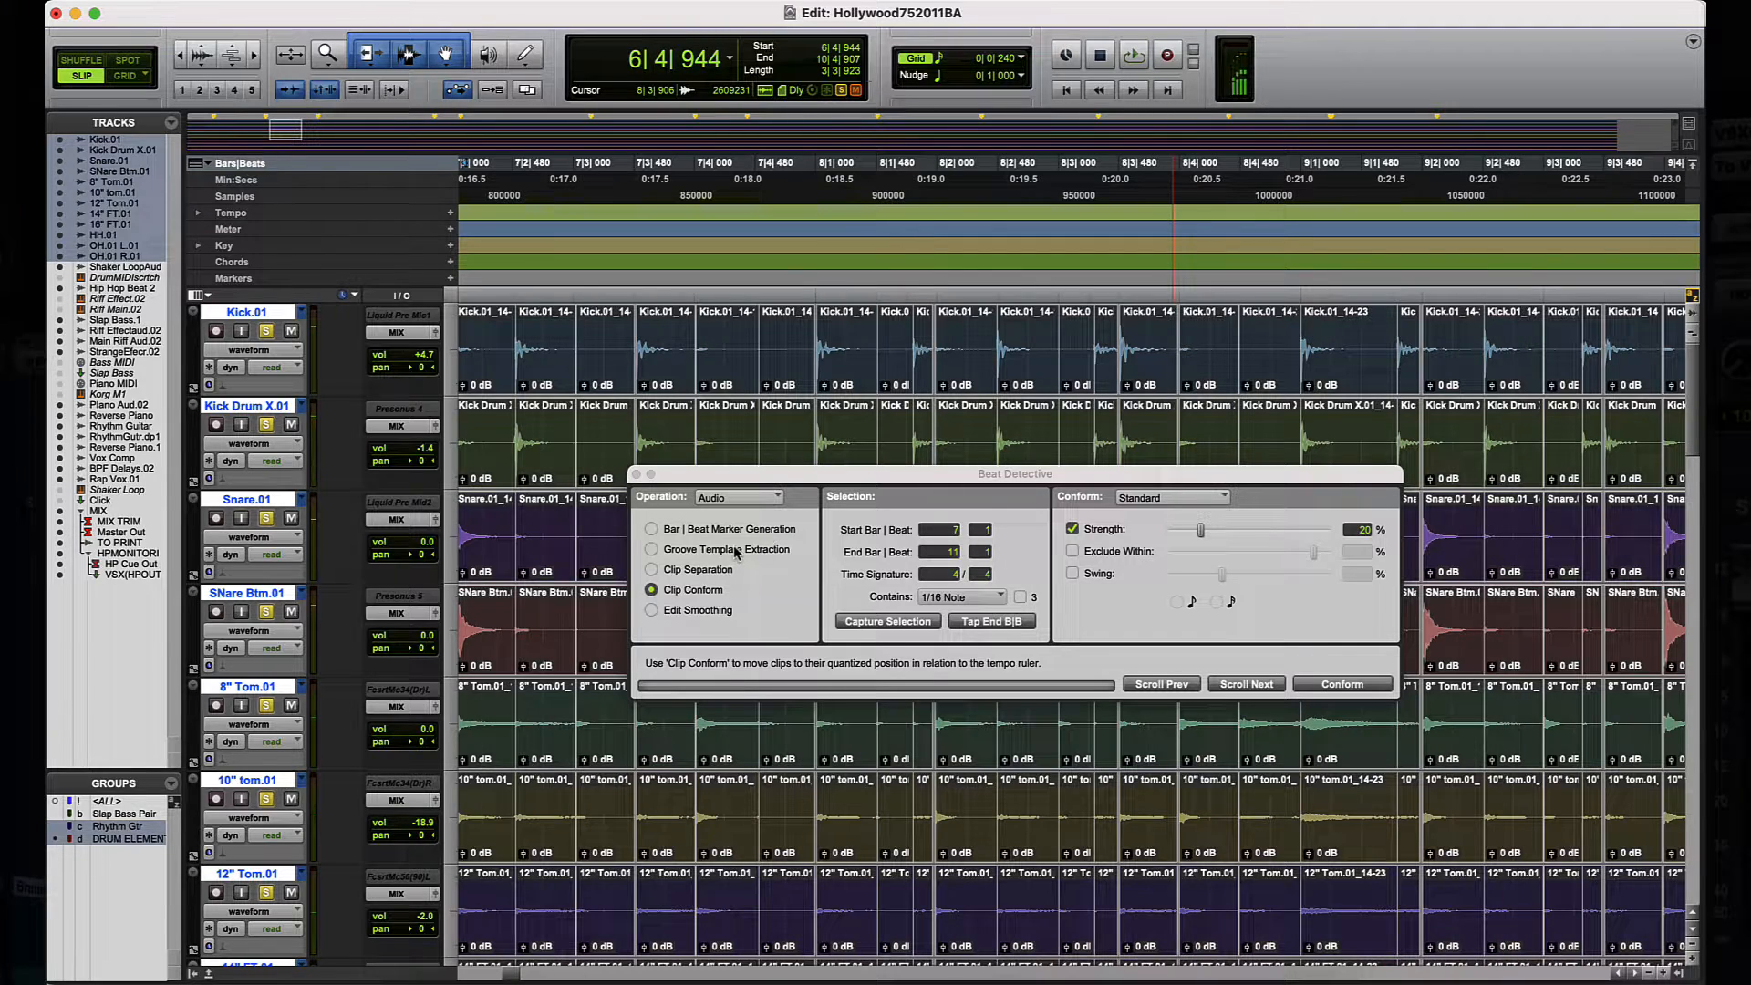
Step: Smooth the conformed clips using Edit Smoothing with Fill And Crossfade and a 5 ms crossfade length, and audition the result
{"action": "left_click", "coordinate": [688, 612]}
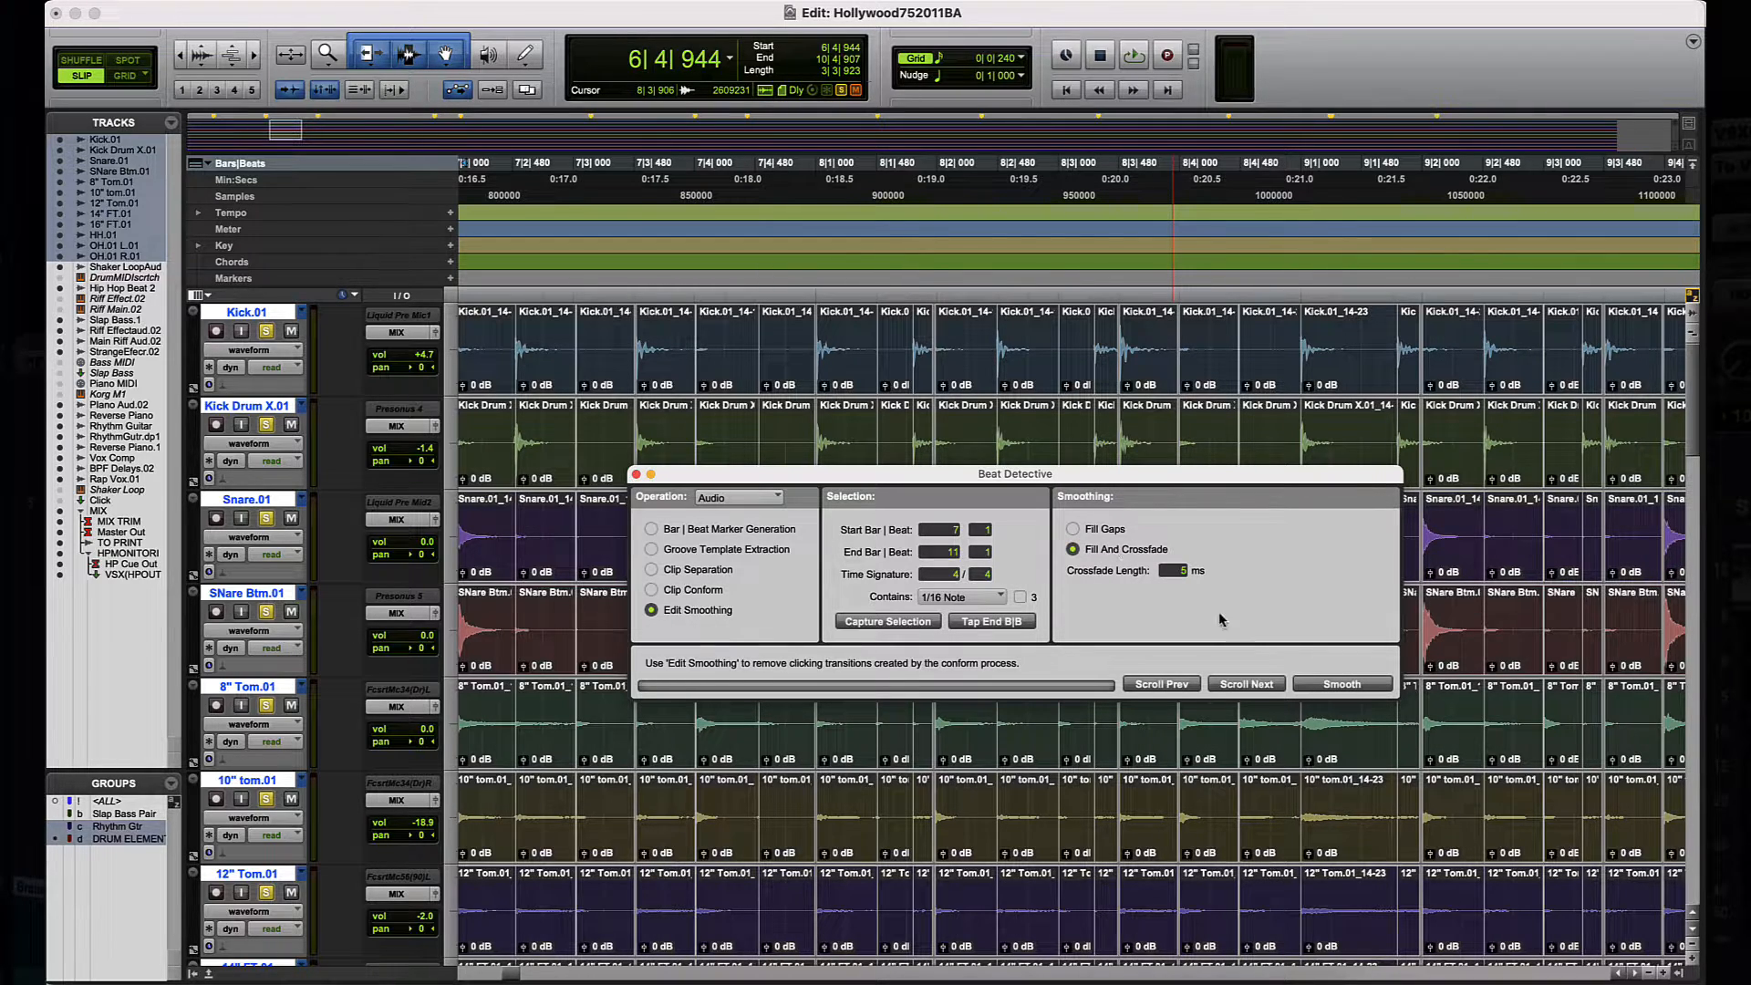
{"action": "left_click", "coordinate": [1362, 686]}
{"action": "key", "text": "space"}
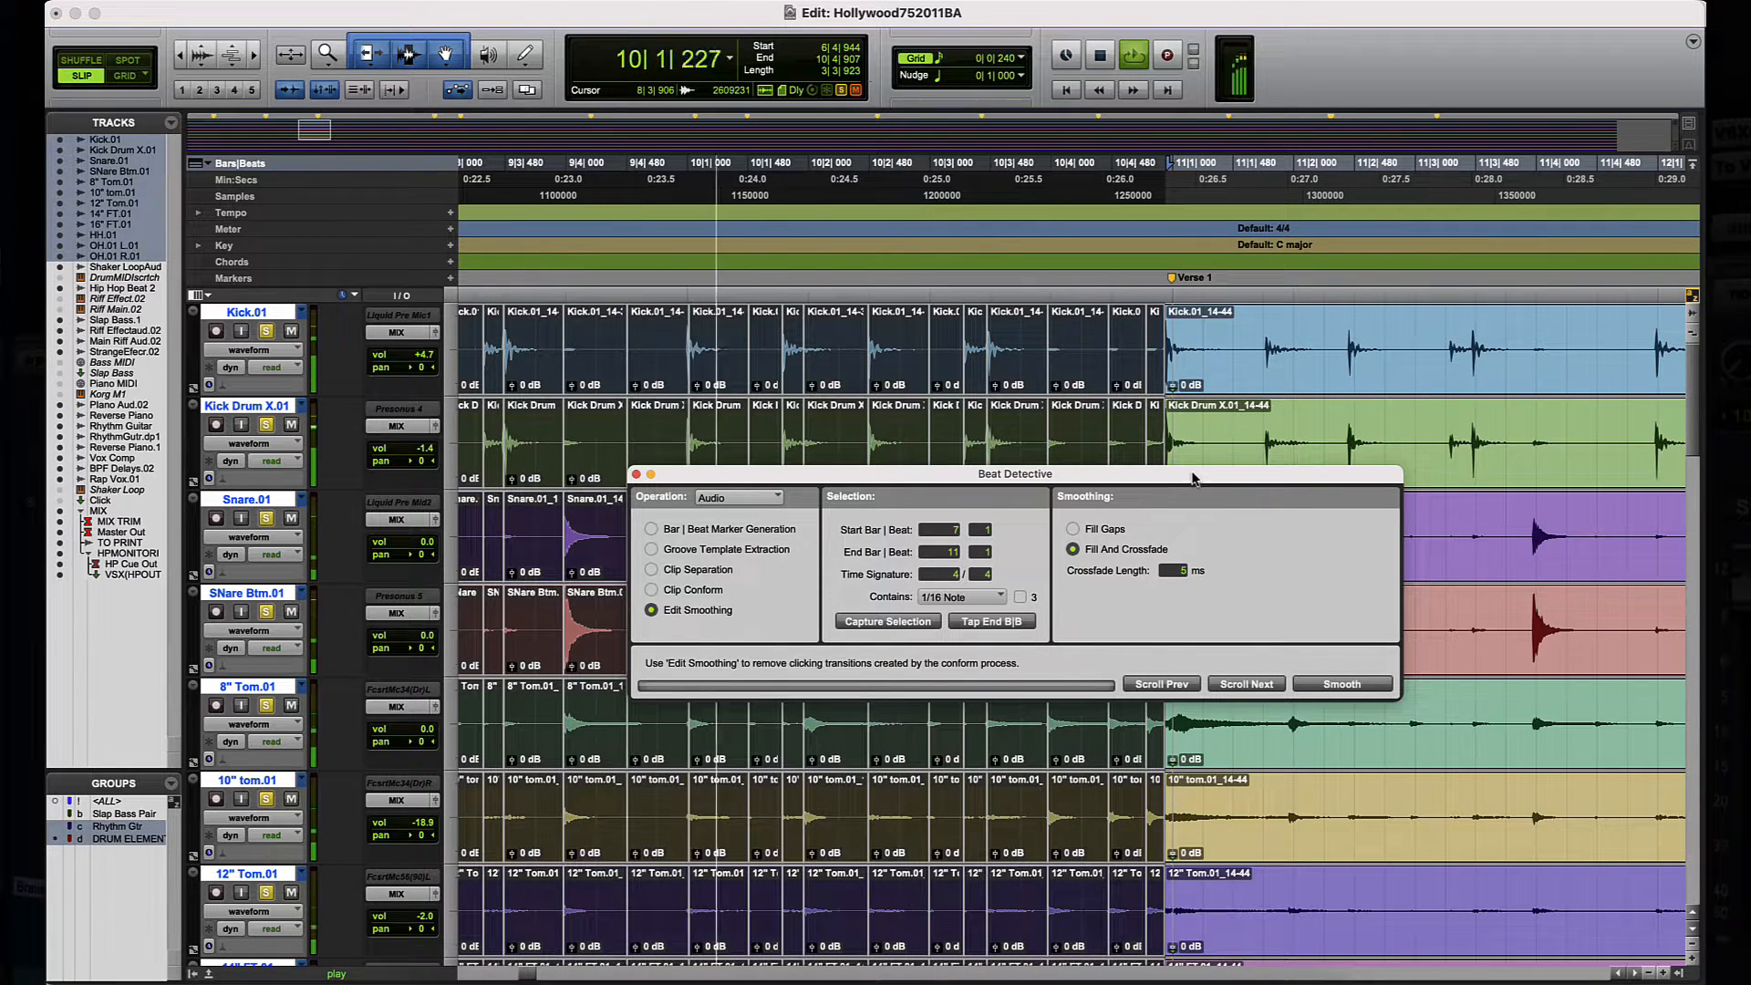
{"action": "left_click_drag", "start_coordinate": [1206, 479], "coordinate": [1212, 497]}
{"action": "key", "text": "space"}
Step: Examine the crossfades between the smoothed drum clips up close, working back from Verse 1 through beats 4 and 3 of bar 10
{"action": "key", "text": "t"}
{"action": "key", "text": "t"}
{"action": "key", "text": "t"}
{"action": "key", "text": "t"}
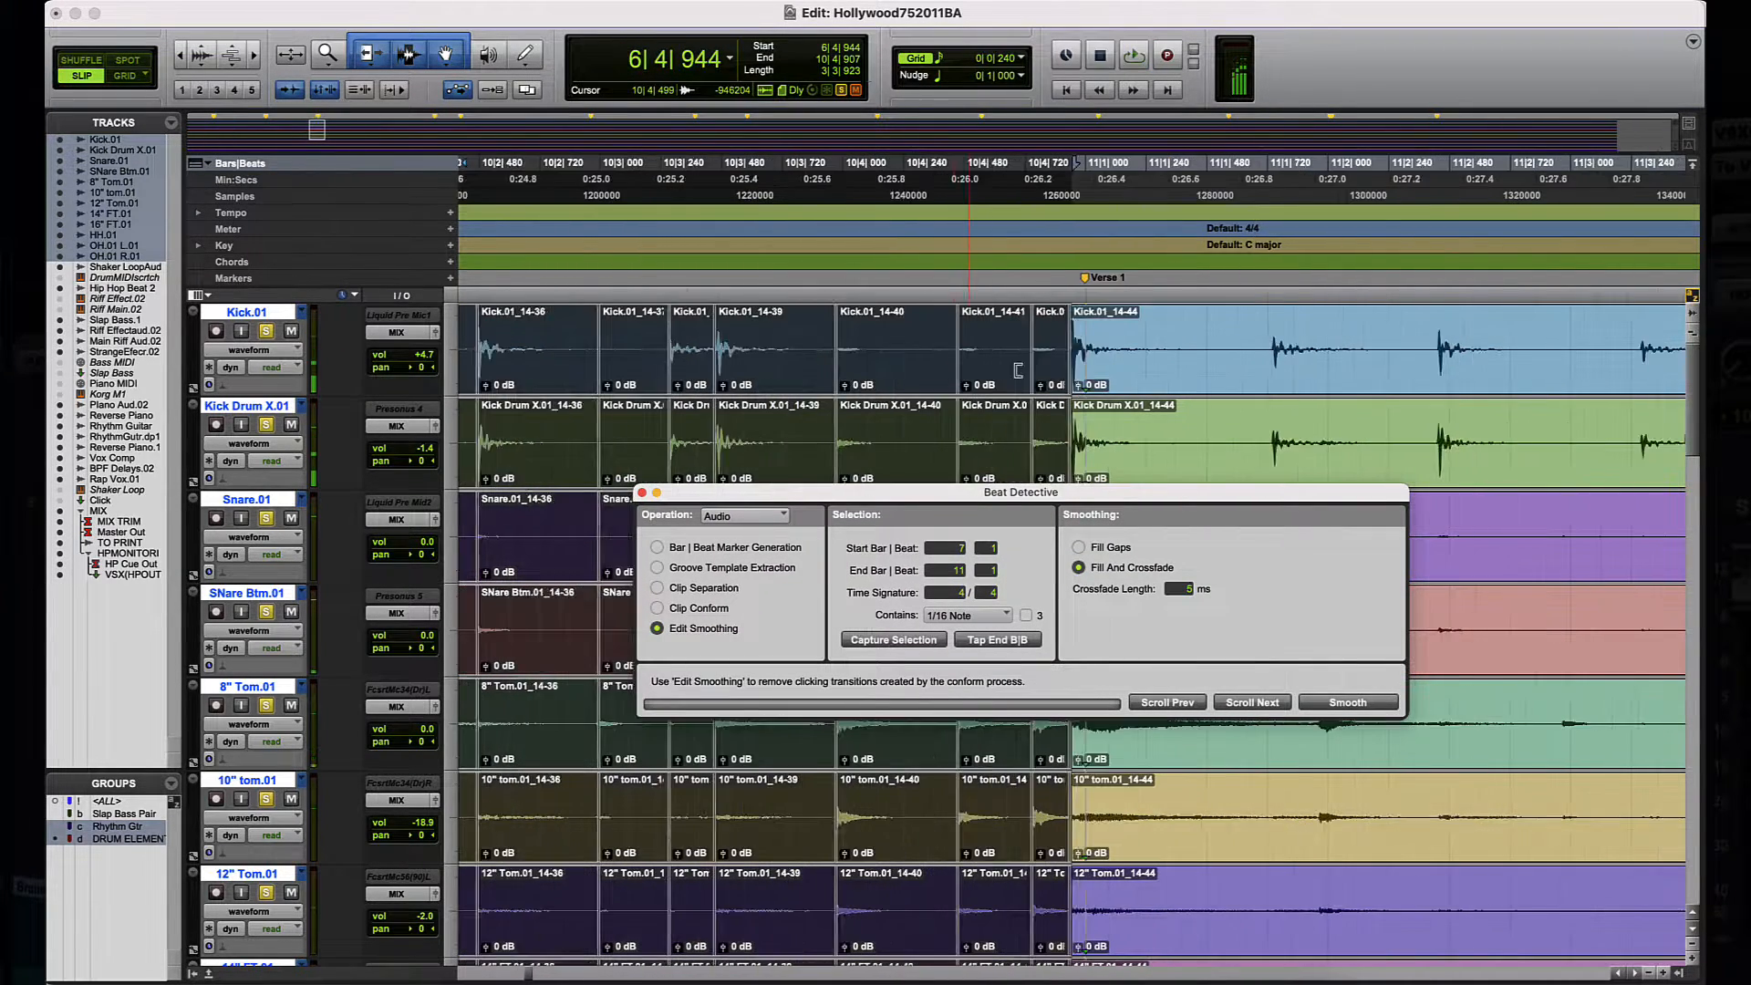
{"action": "scroll", "coordinate": [1030, 378], "scroll_direction": "left", "scroll_amount": 5}
{"action": "scroll", "coordinate": [1031, 377], "scroll_direction": "left", "scroll_amount": 10}
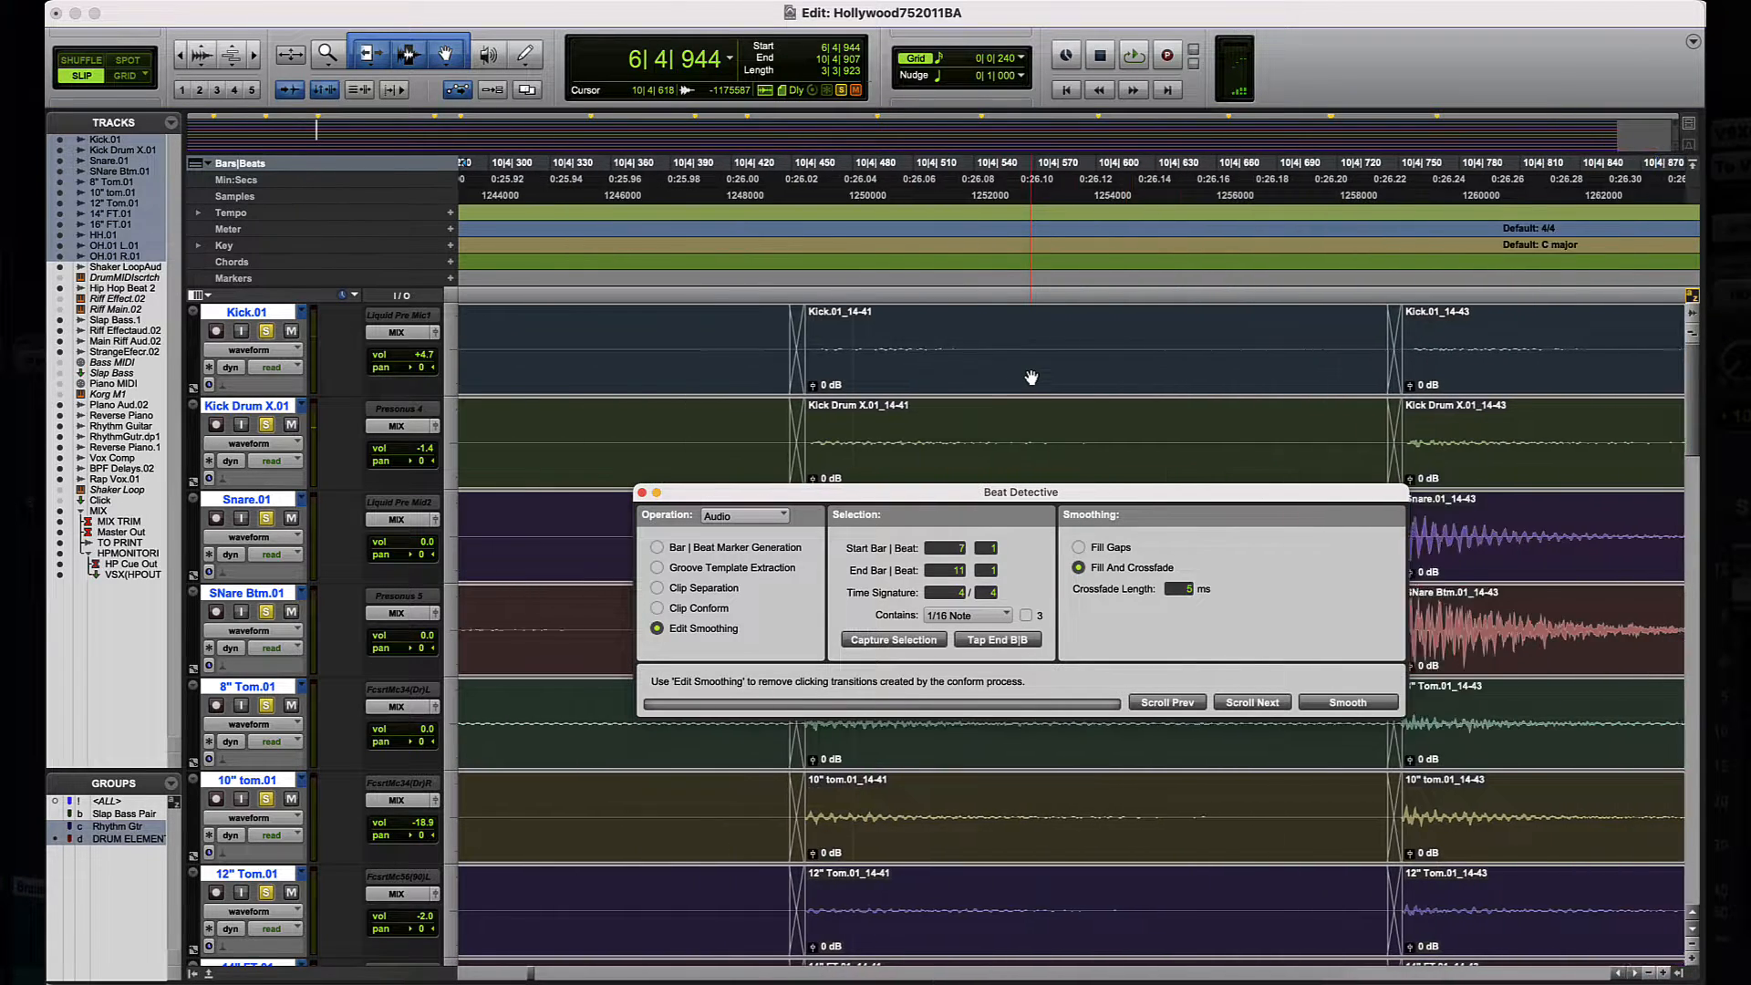
{"action": "scroll", "coordinate": [1031, 378], "scroll_direction": "left", "scroll_amount": 3}
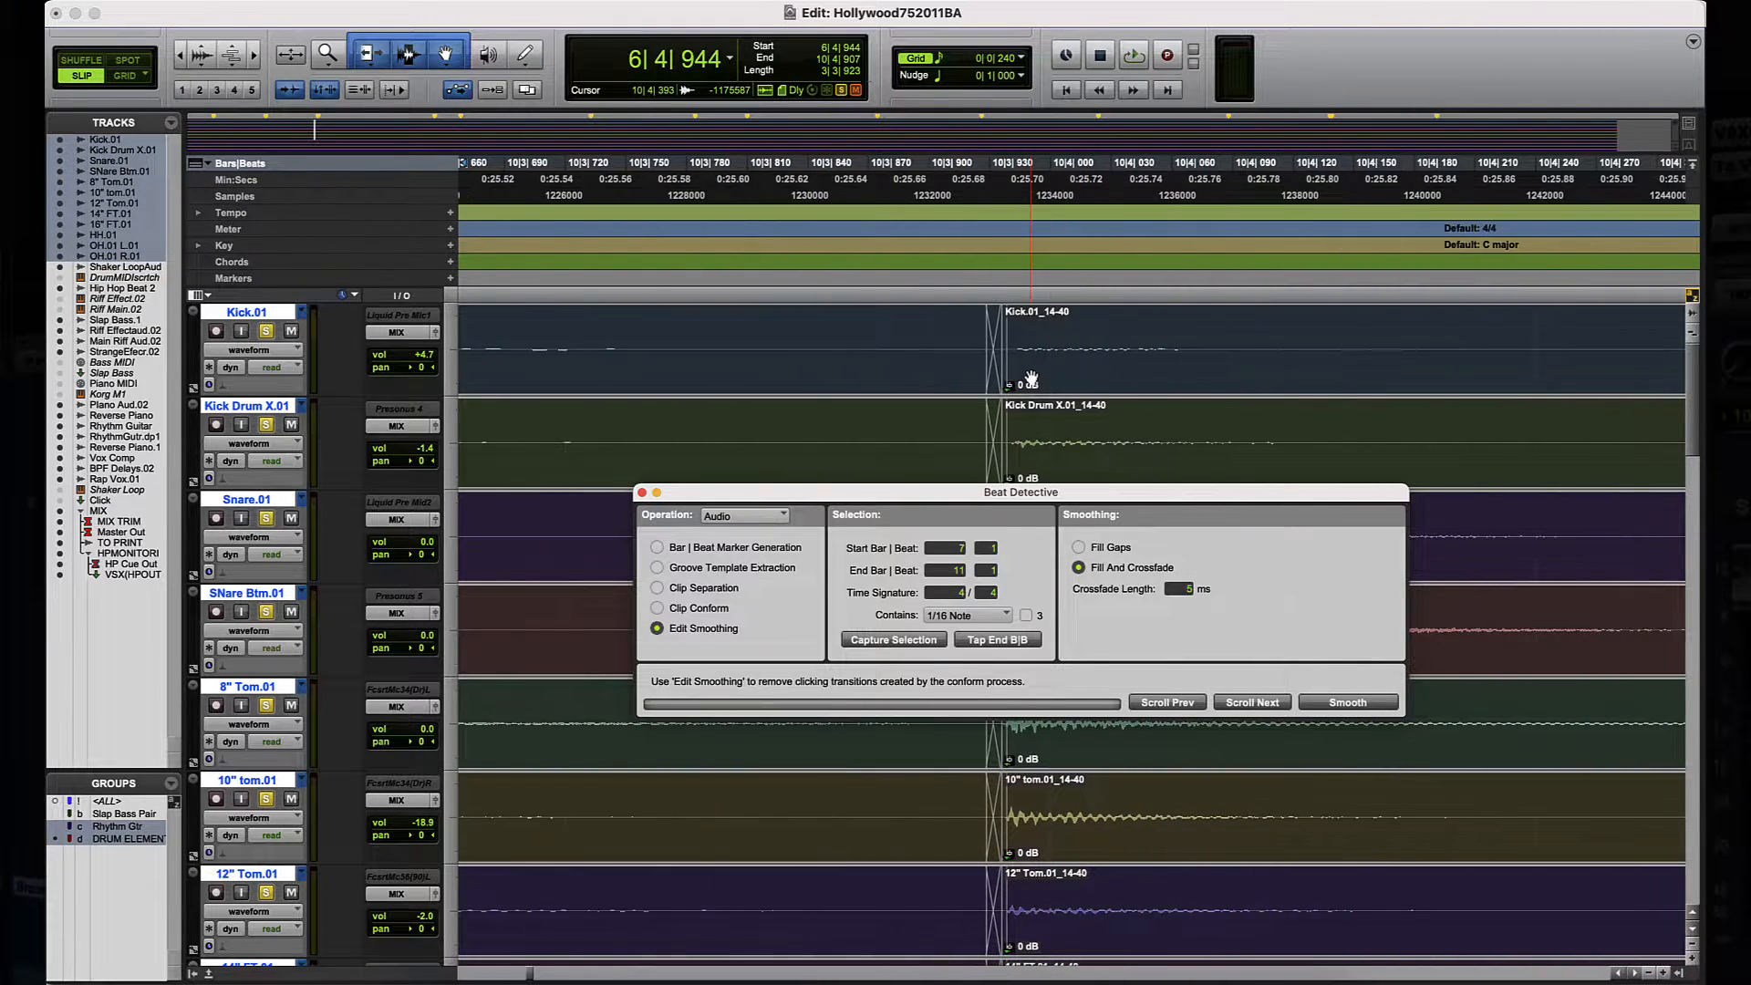
{"action": "scroll", "coordinate": [1031, 377], "scroll_direction": "left", "scroll_amount": 5}
{"action": "scroll", "coordinate": [1030, 378], "scroll_direction": "left", "scroll_amount": 3}
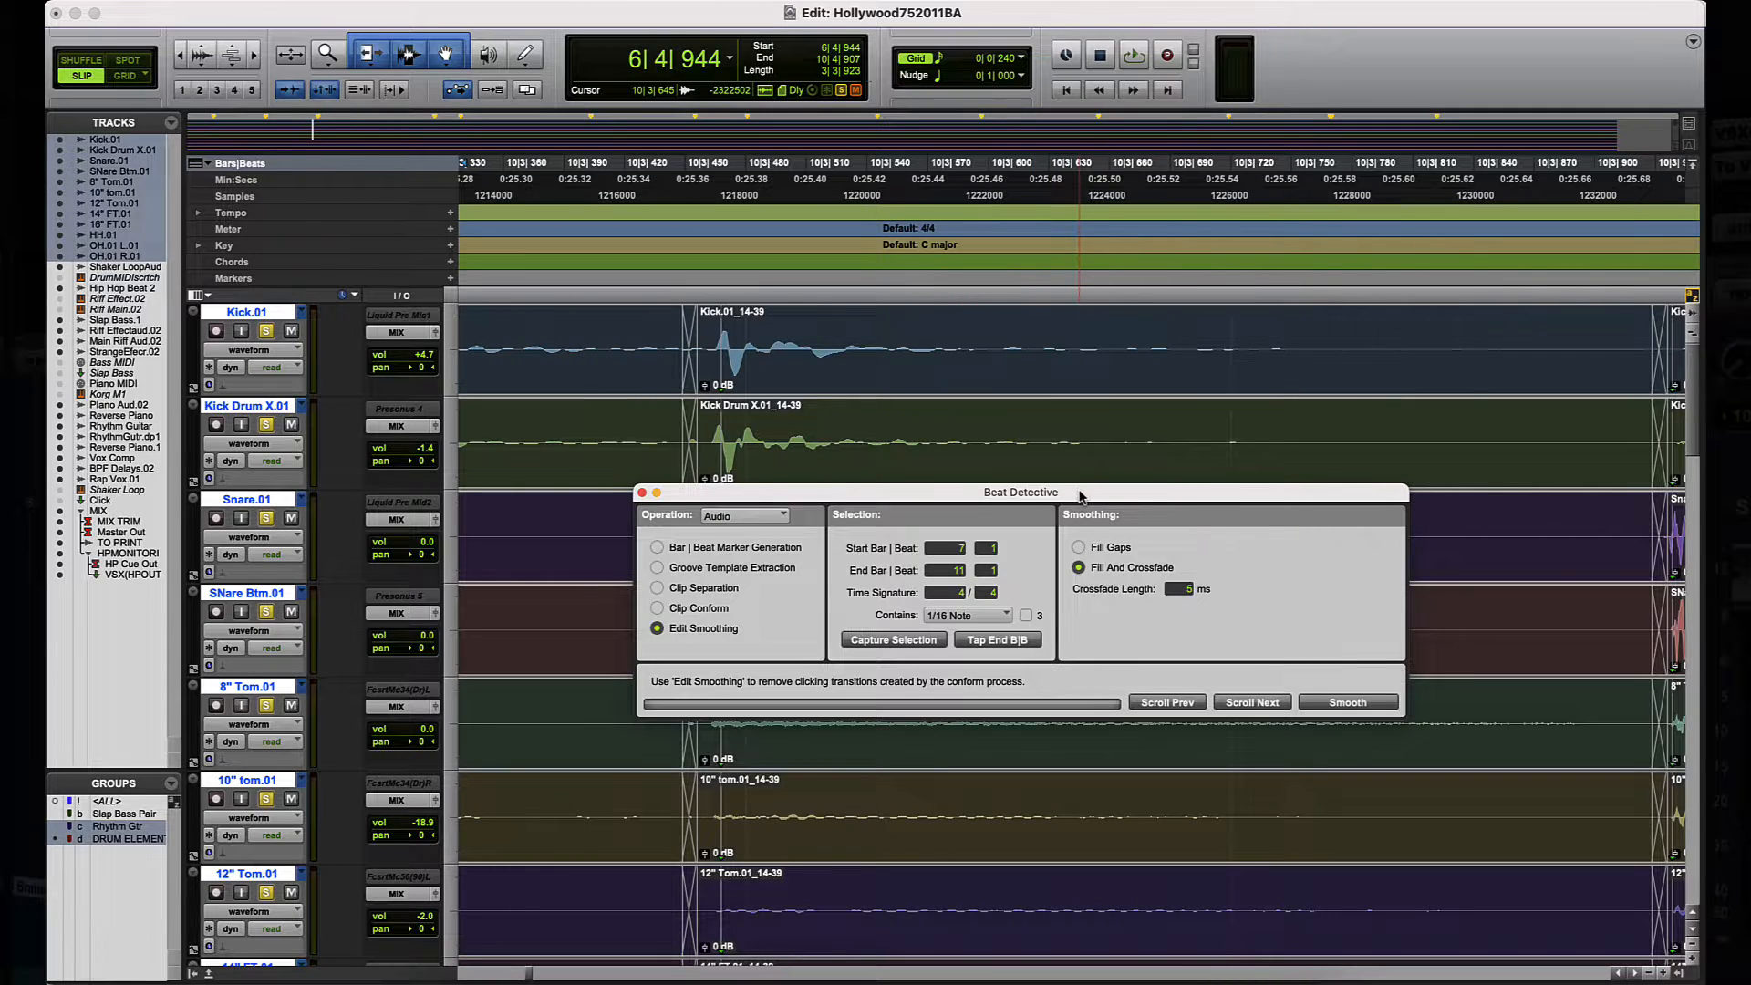
{"action": "left_click_drag", "start_coordinate": [1084, 496], "coordinate": [1153, 514]}
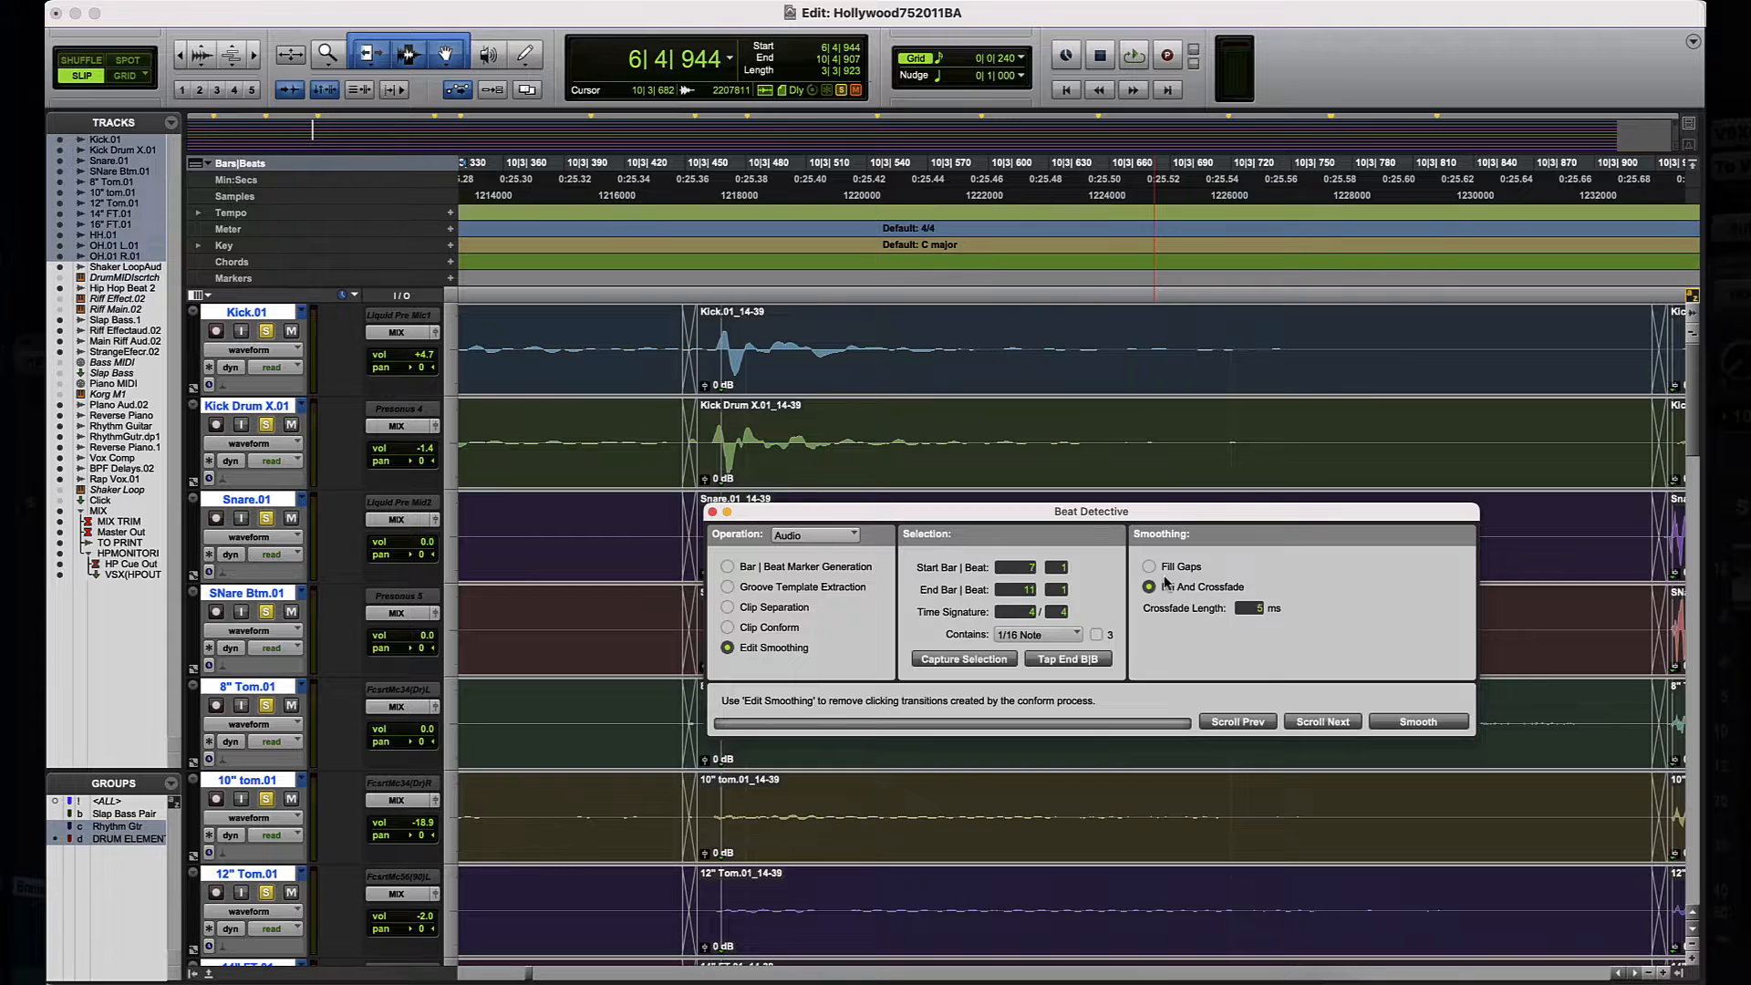
Step: Delete the fades from the selected drum clips, and move the Beat Detective window clear of the Snare.01 track
{"action": "scroll", "coordinate": [945, 418], "scroll_direction": "left", "scroll_amount": 3}
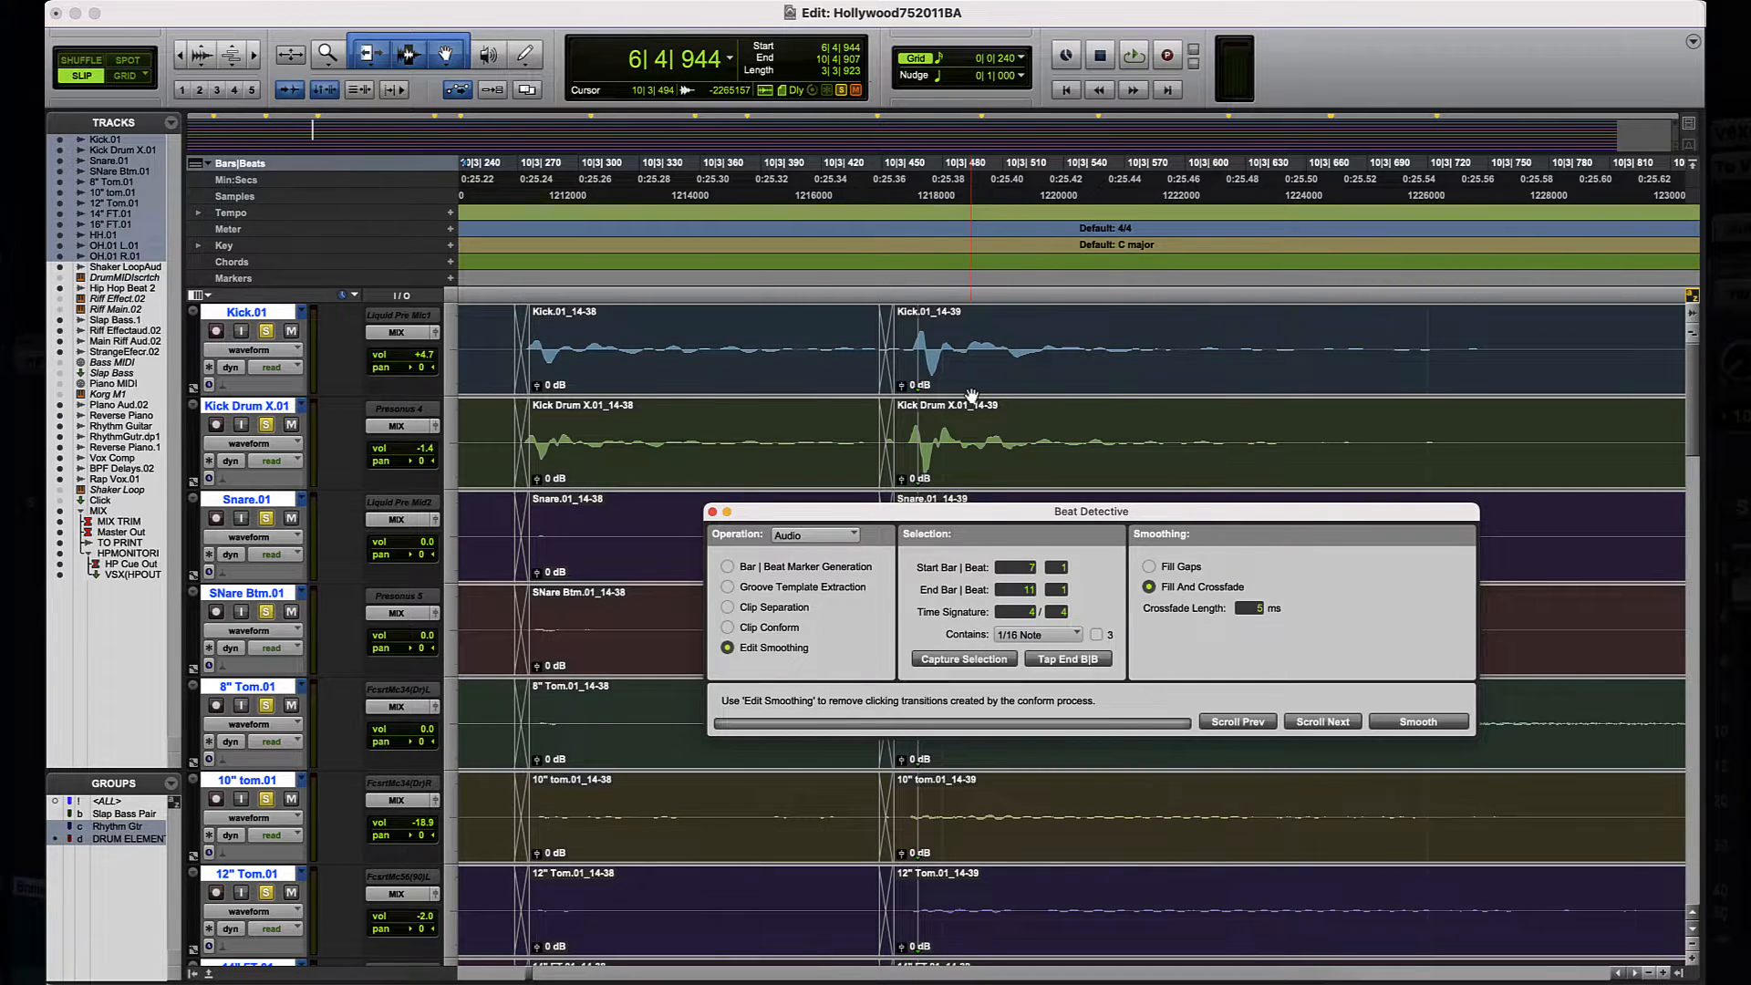
{"action": "key", "text": "r"}
{"action": "key", "text": "r"}
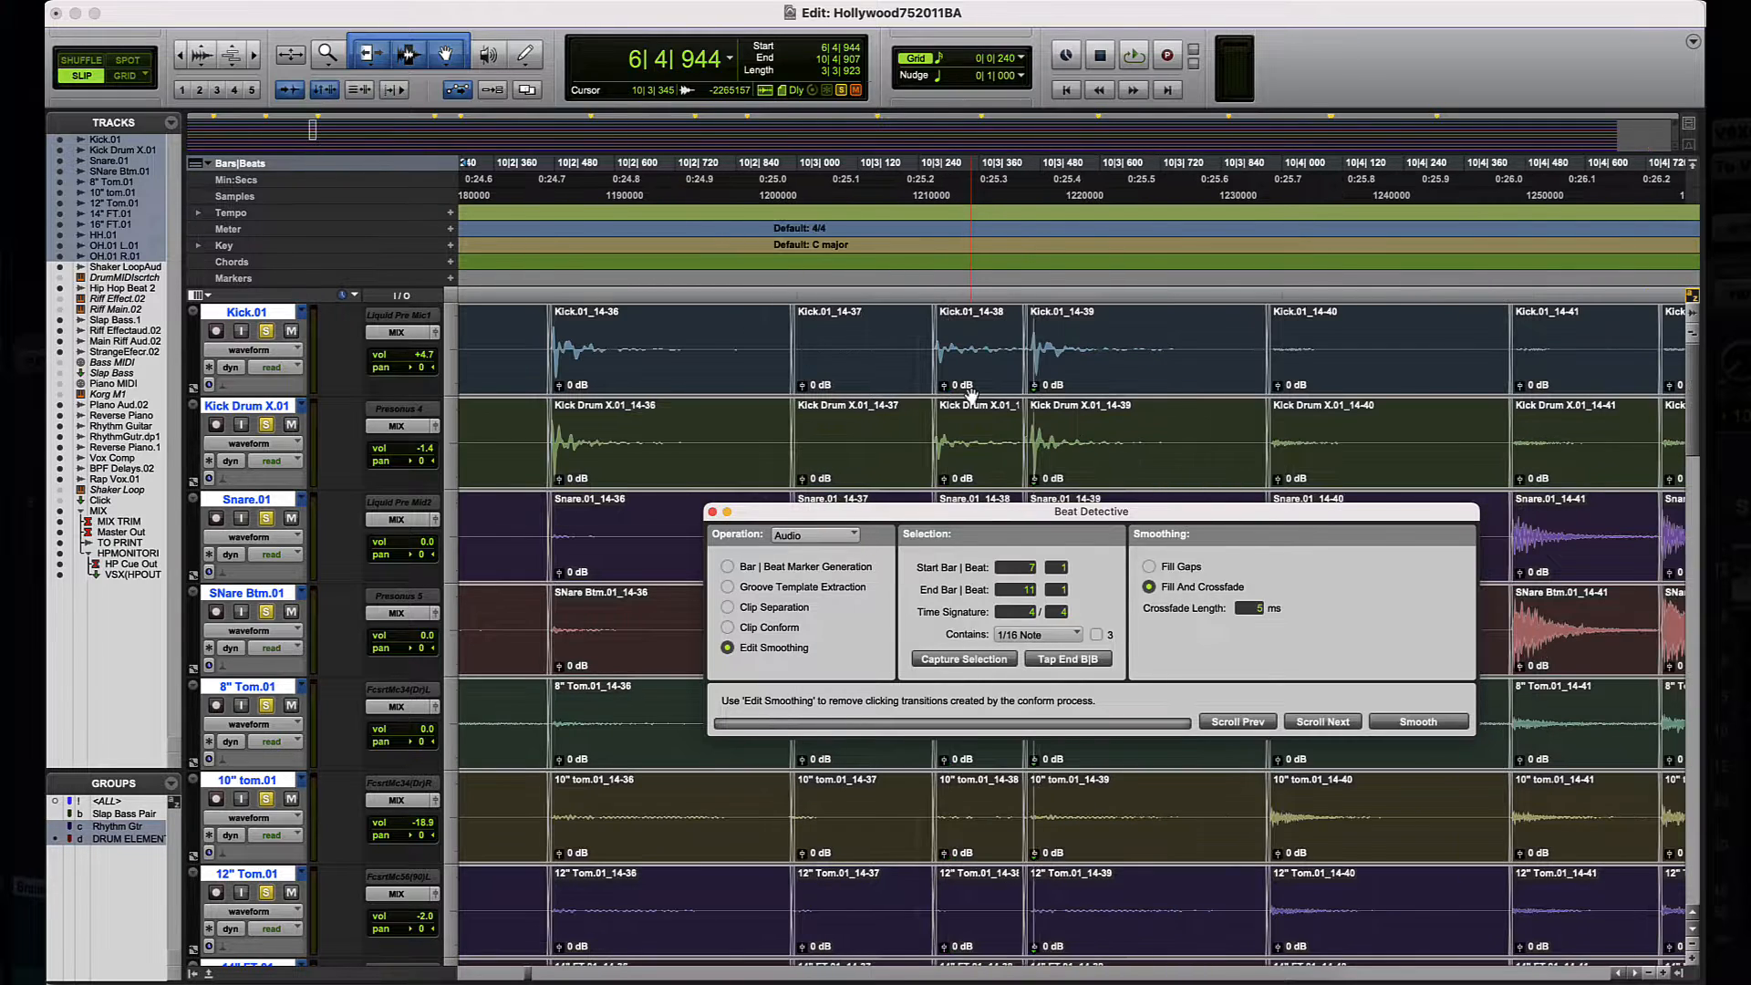
{"action": "key", "text": "t"}
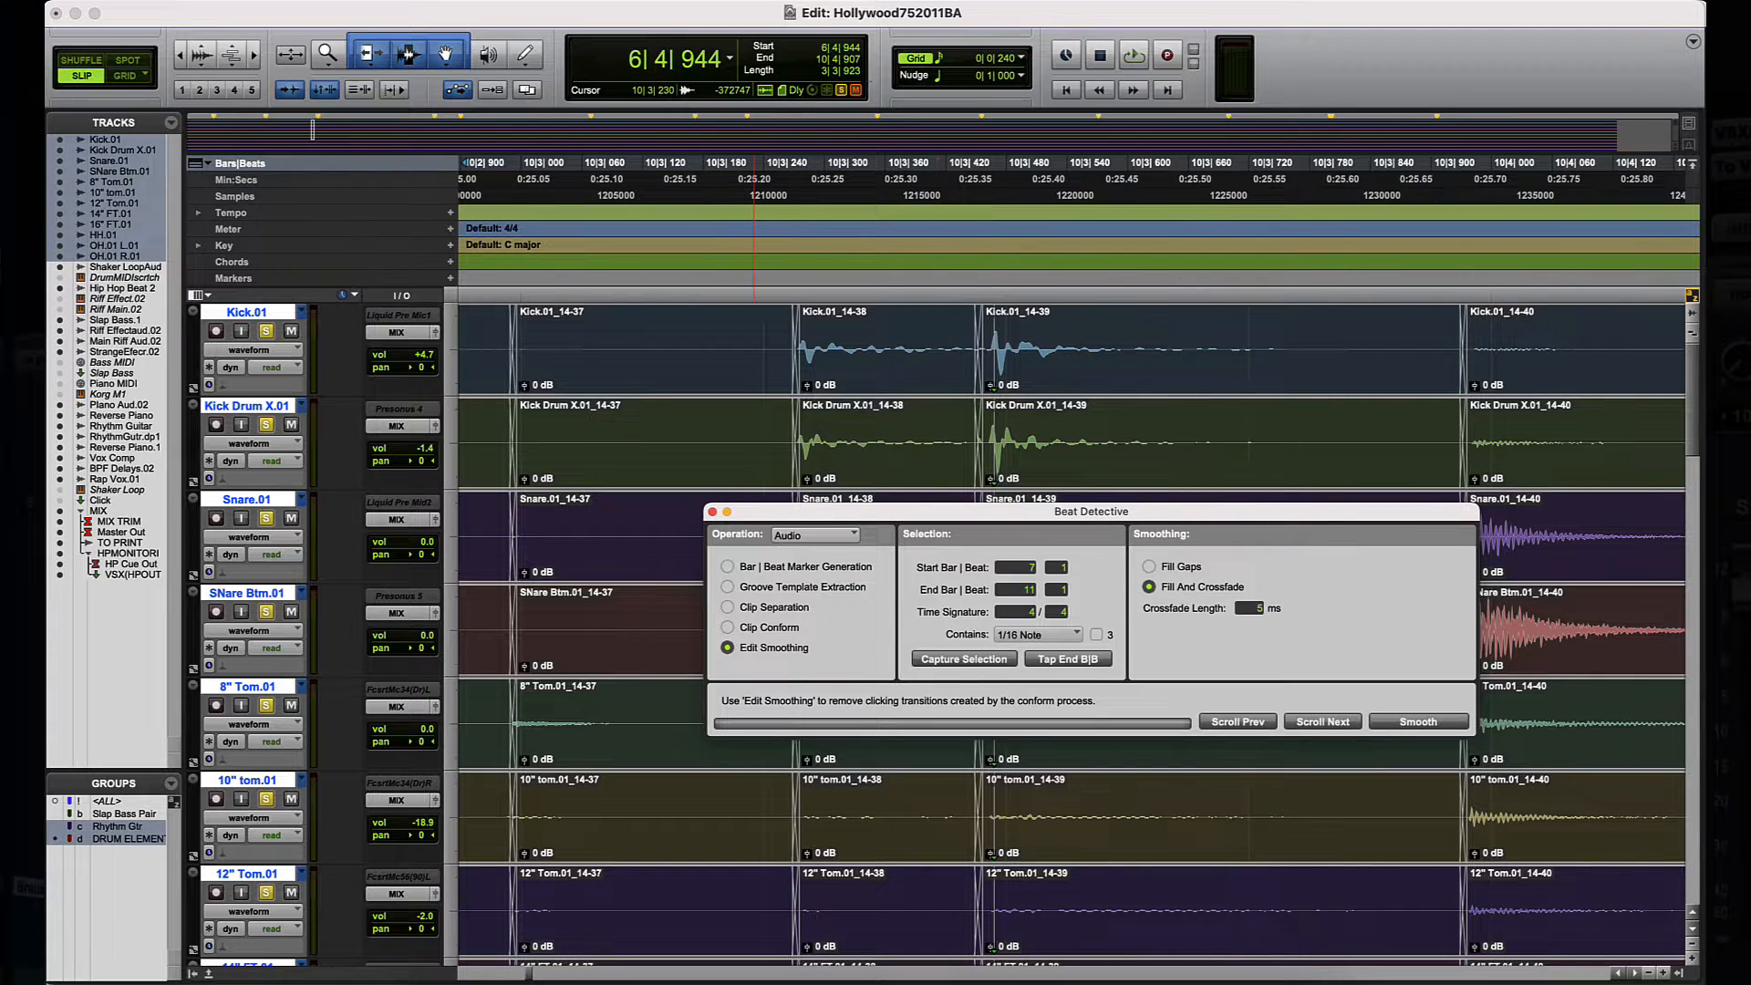
{"action": "left_click", "coordinate": [235, 2]}
{"action": "mouse_move", "coordinate": [291, 716]}
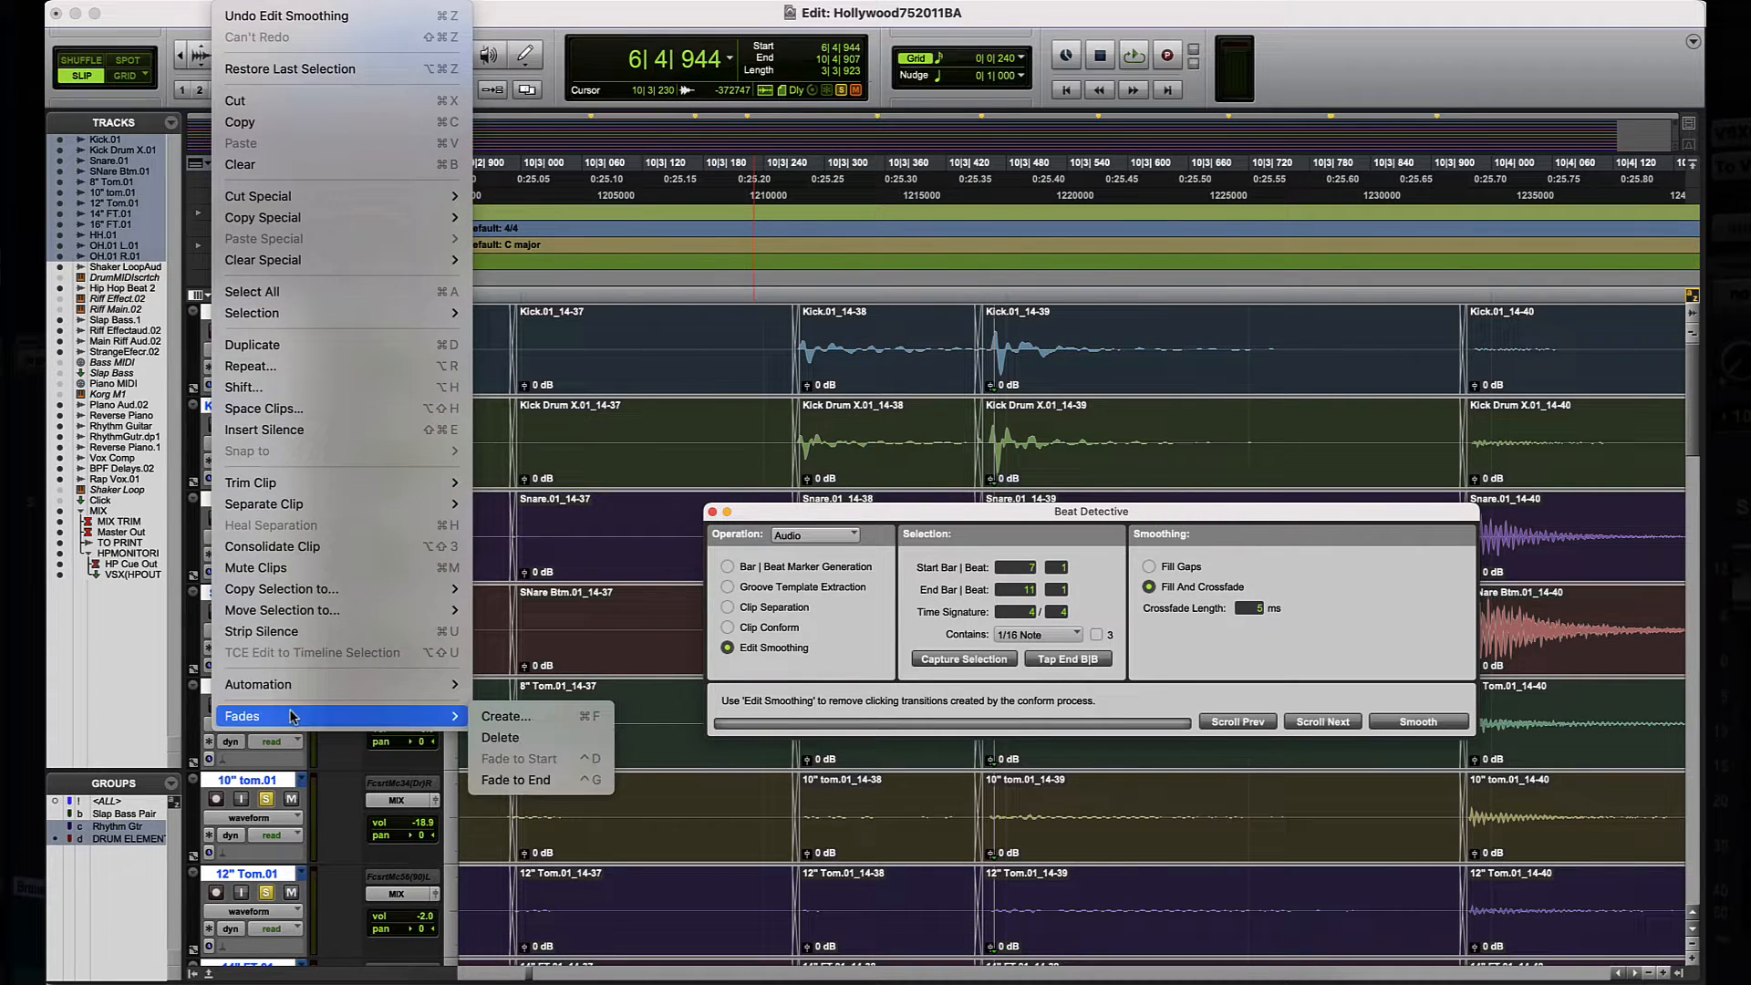
{"action": "left_click", "coordinate": [521, 740]}
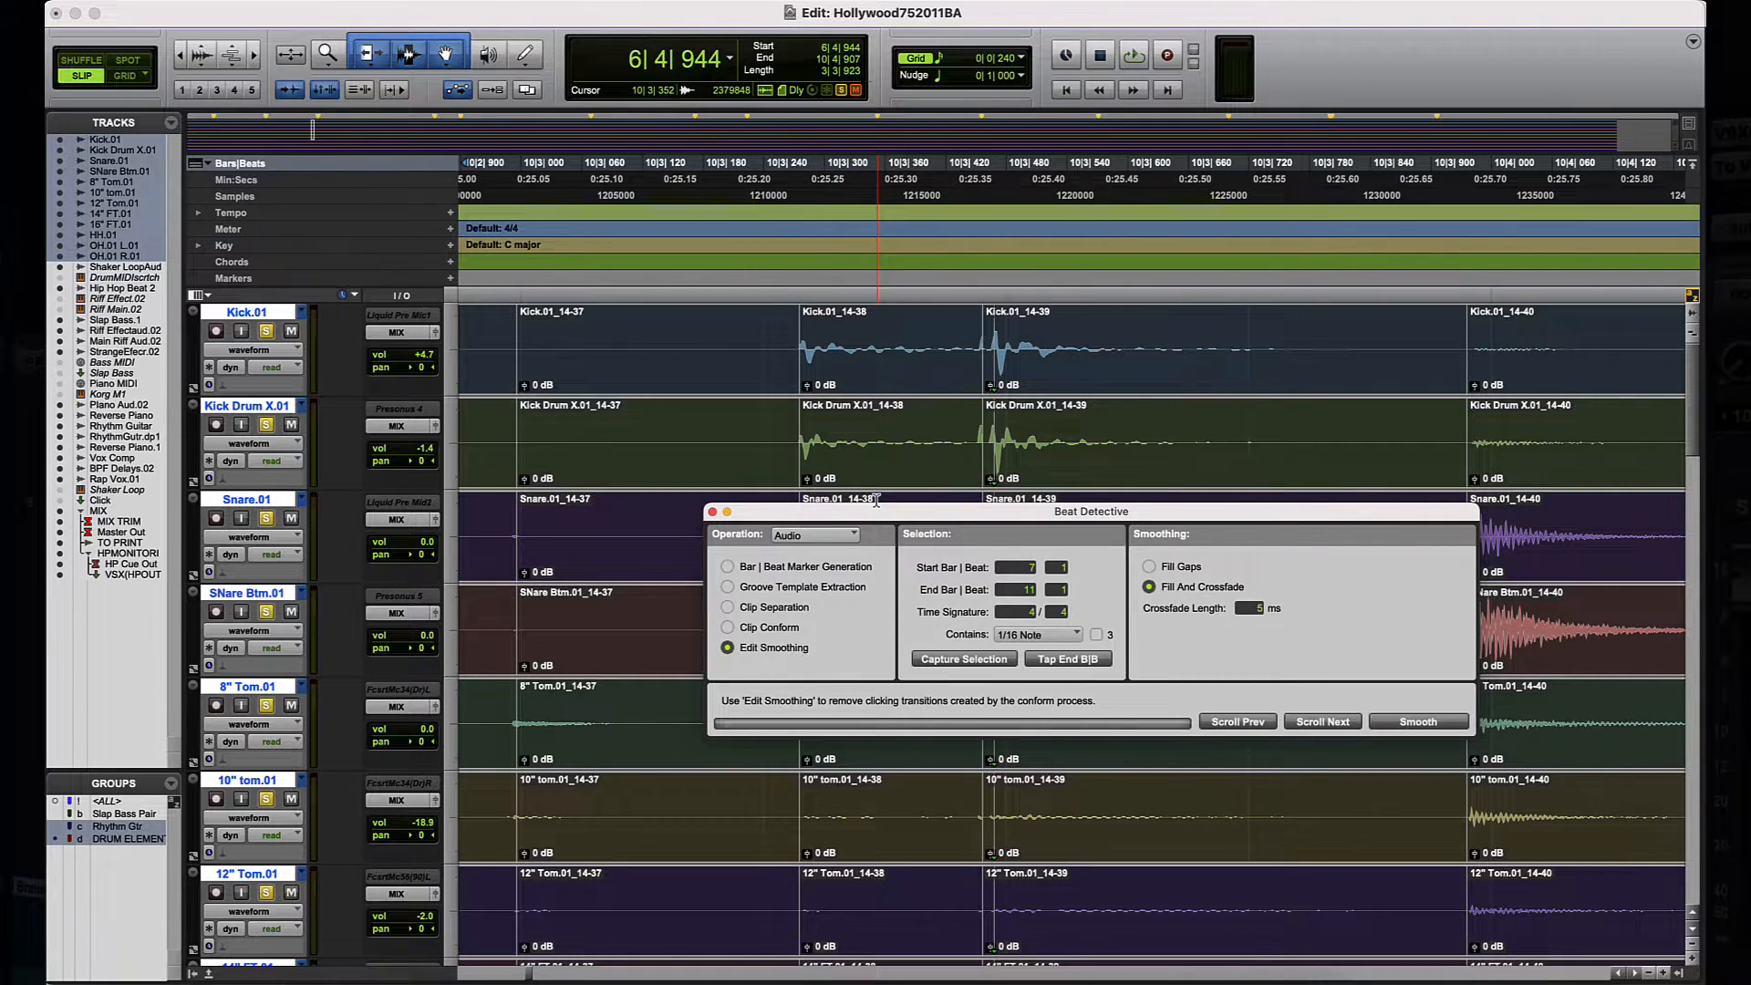
{"action": "left_click_drag", "start_coordinate": [889, 519], "coordinate": [808, 594]}
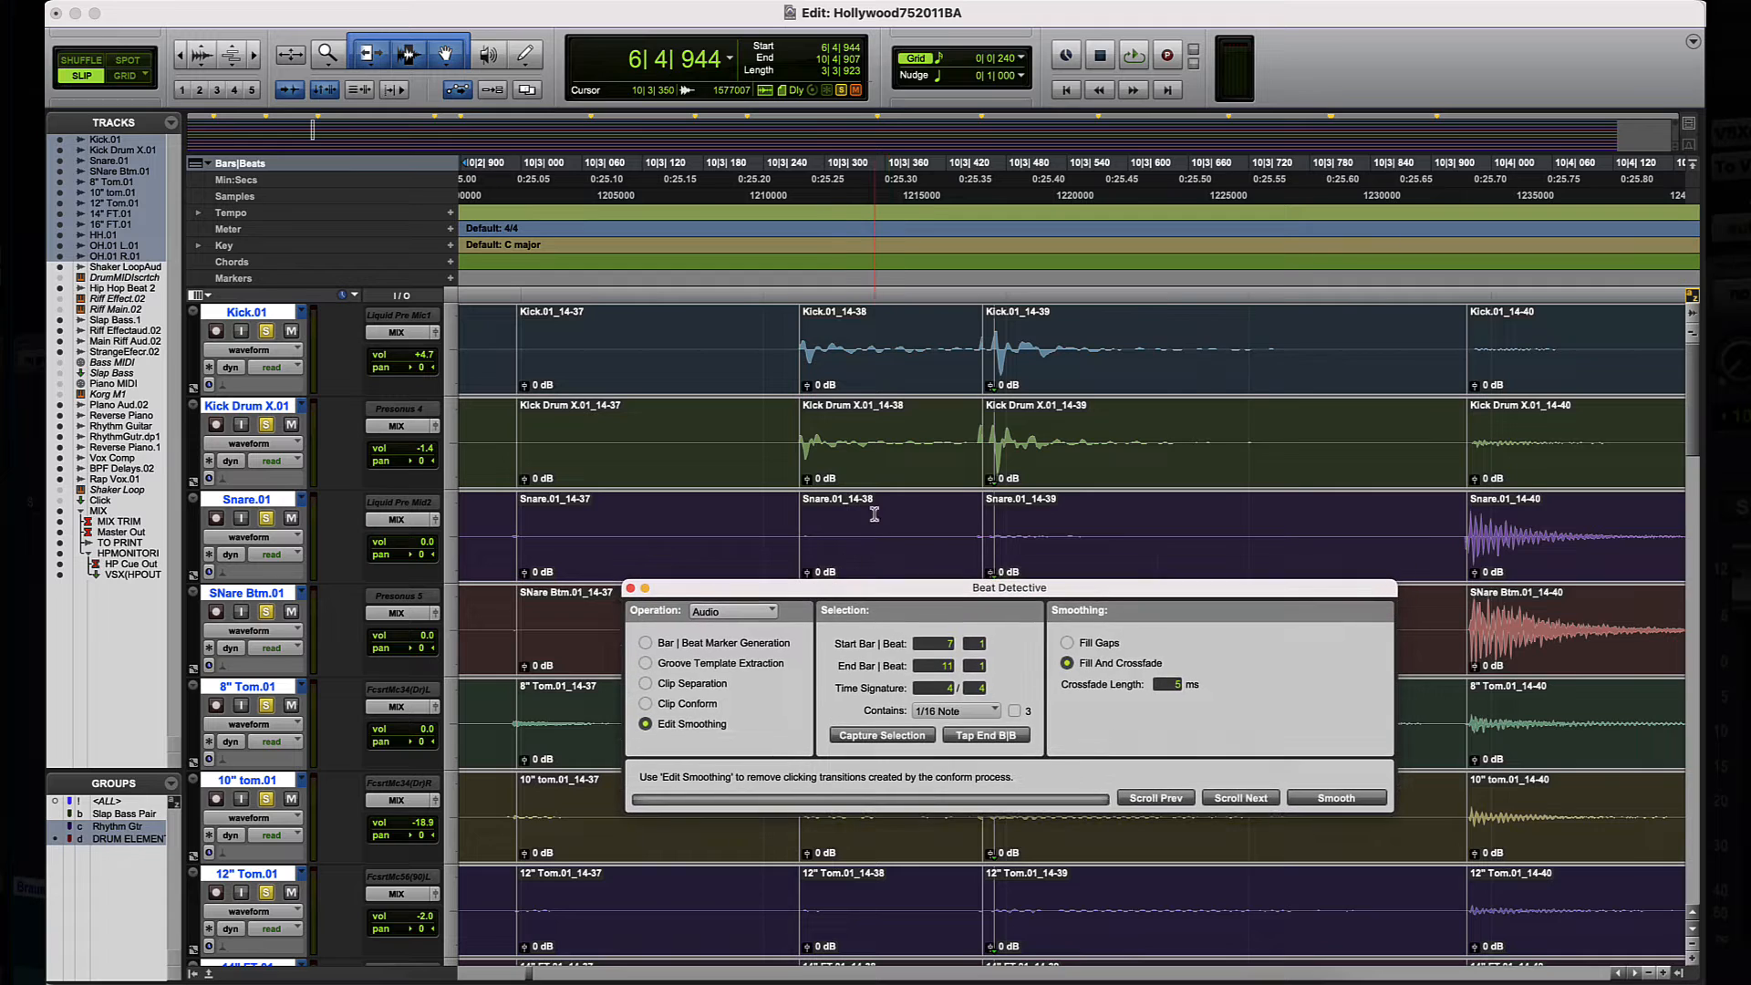
Step: Place the edit cursor in the Kick.01 track, and restore the previous selection across the drum clips
{"action": "left_click", "coordinate": [905, 351]}
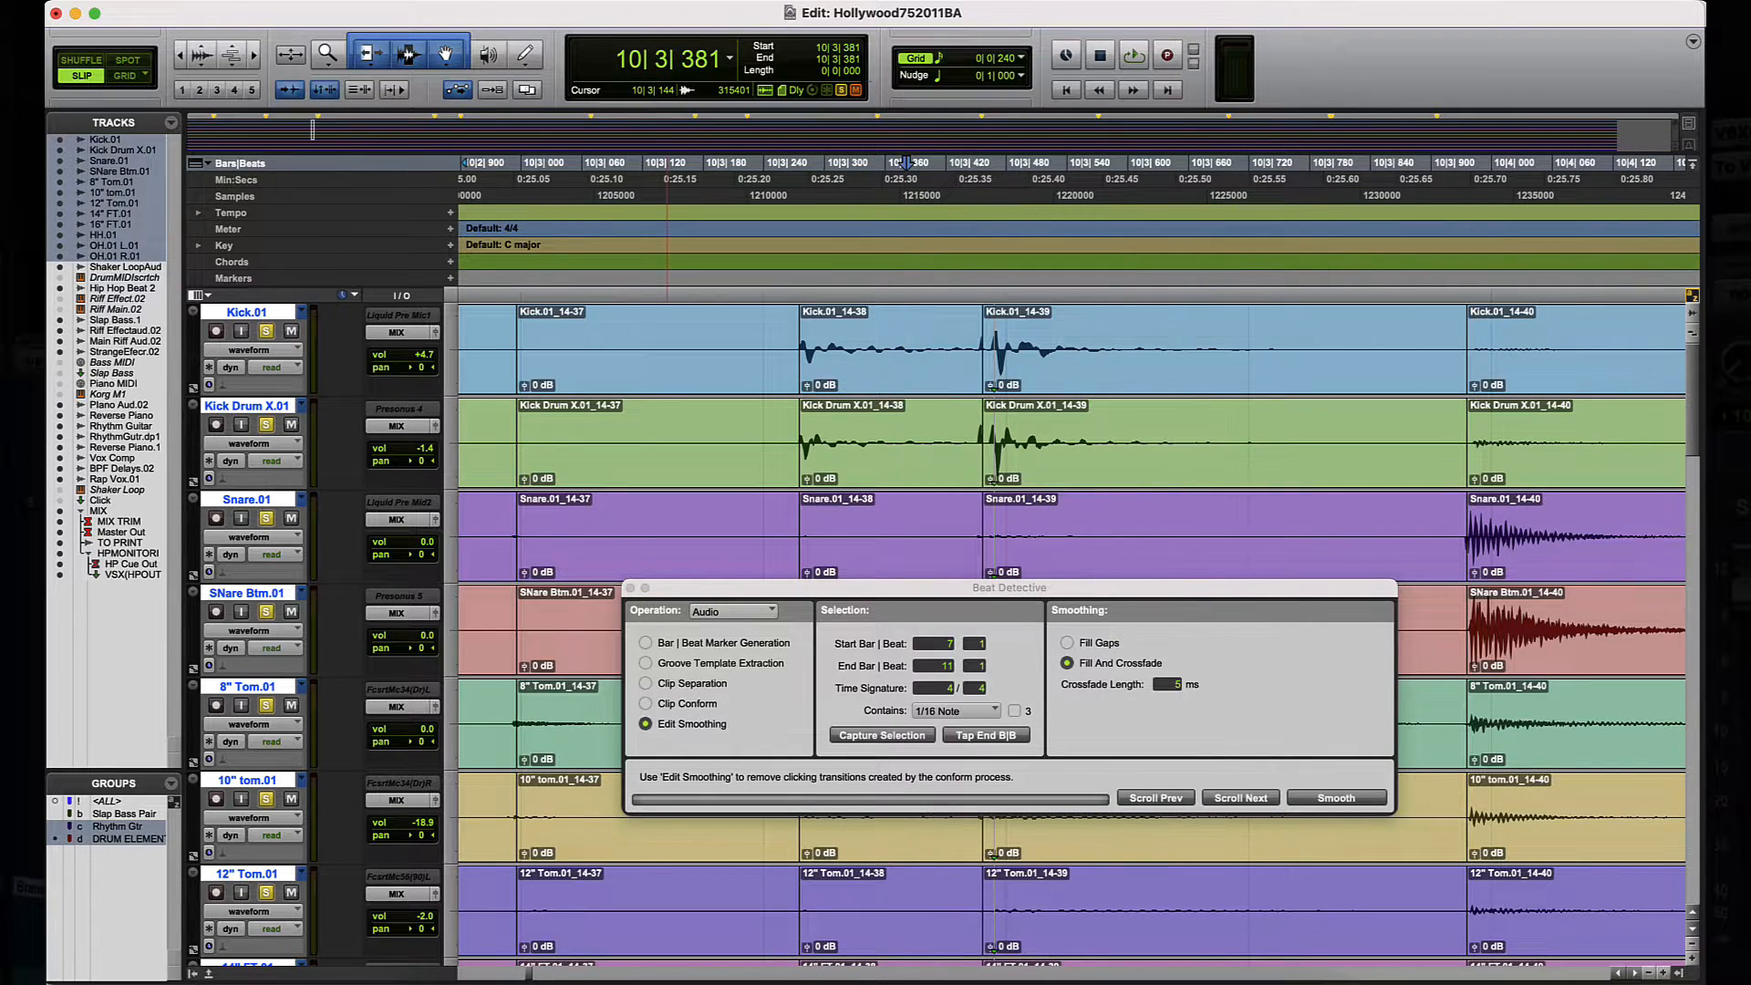
{"action": "left_click", "coordinate": [242, 9]}
{"action": "left_click", "coordinate": [290, 69]}
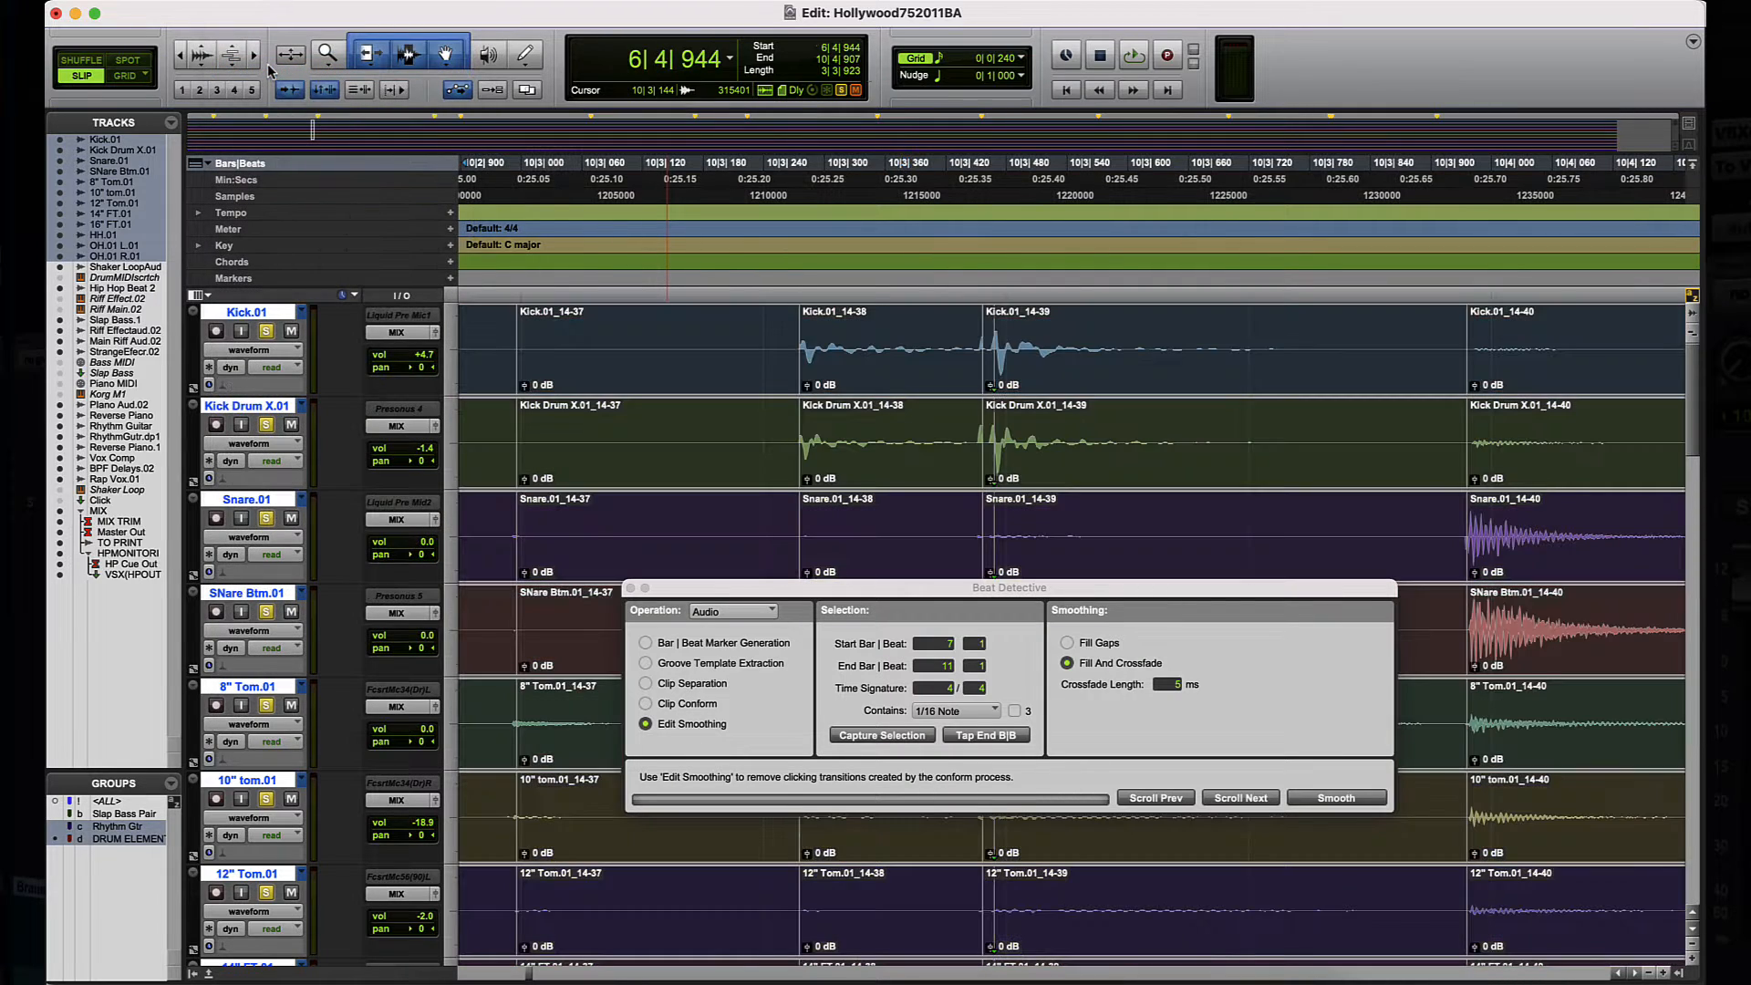
{"action": "left_click", "coordinate": [228, 7]}
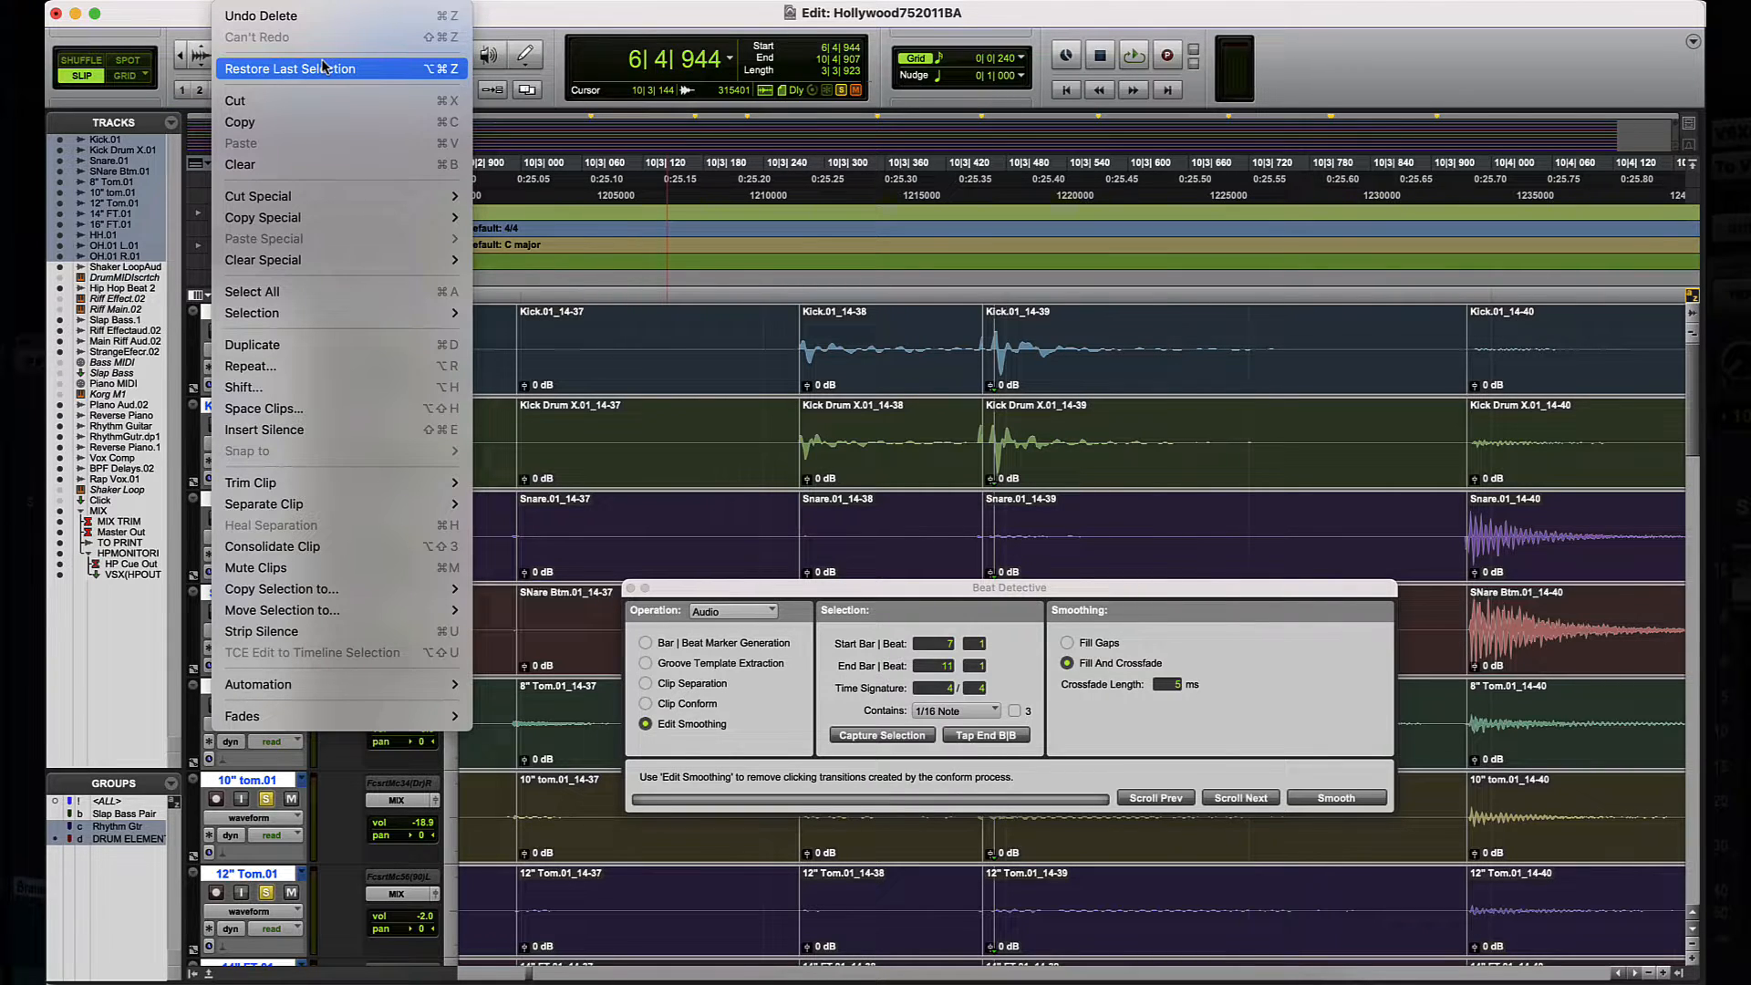
{"action": "left_click", "coordinate": [969, 41]}
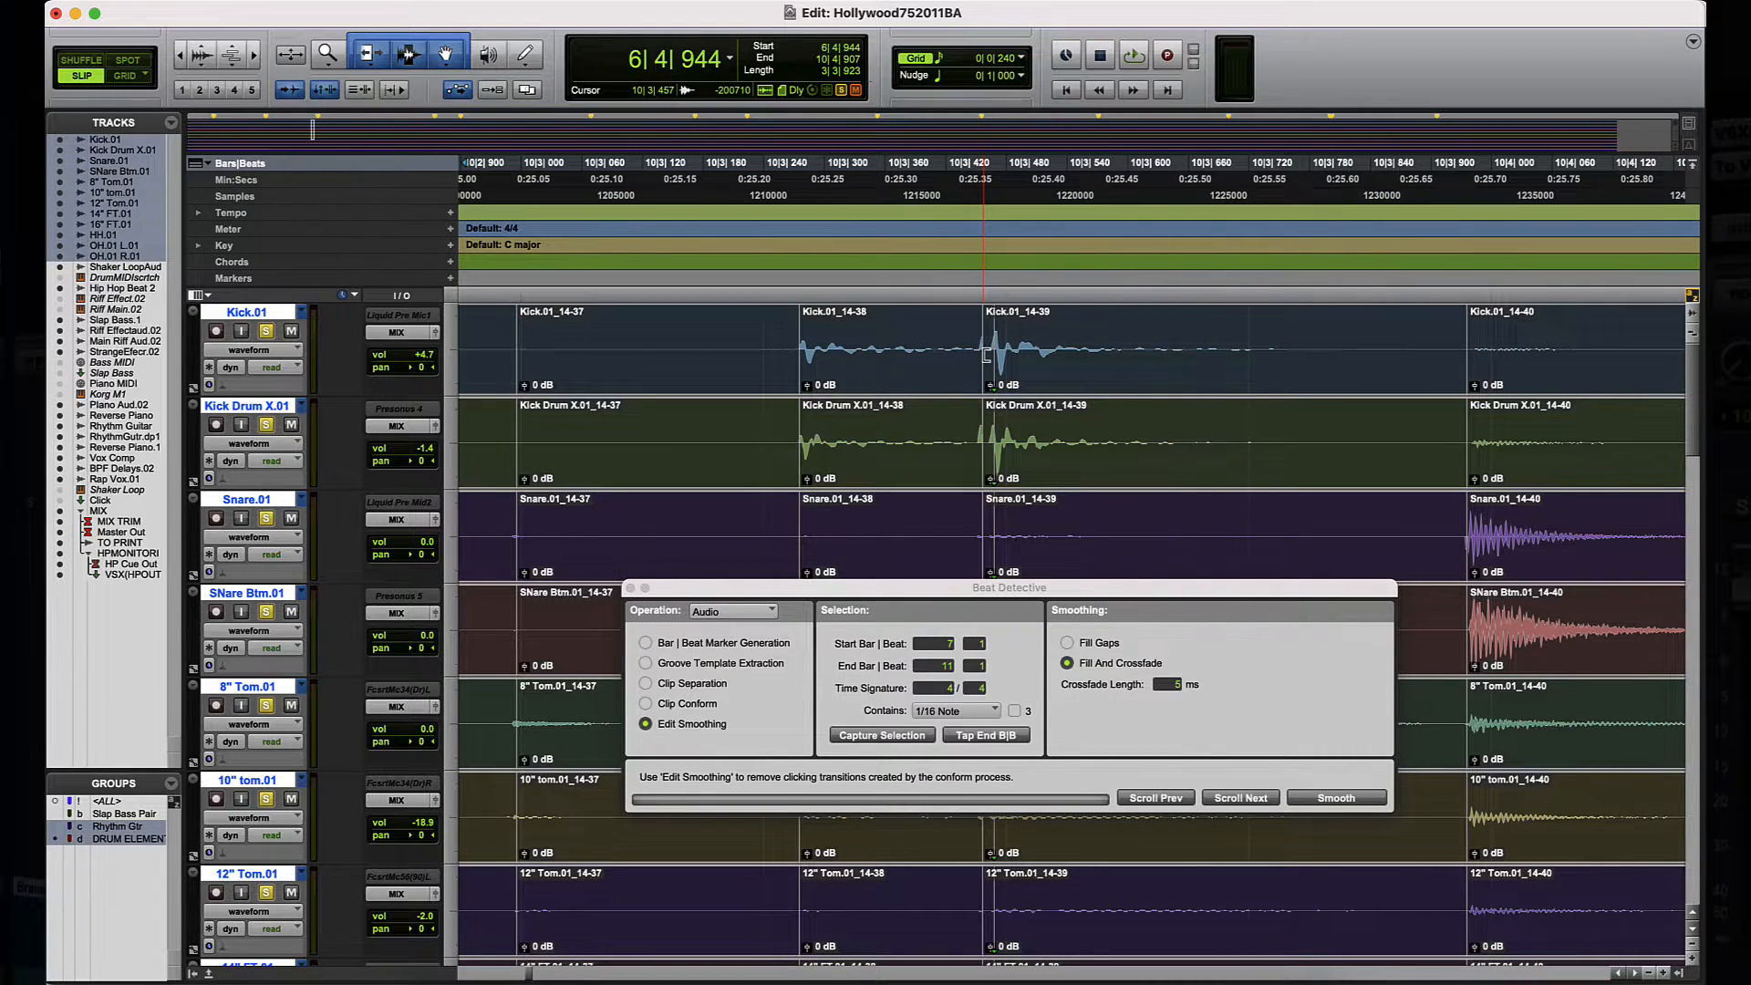
Step: Select the grouped drum clips starting at 10|3|456, and deactivate the DRUM ELEMENTS group
{"action": "key", "text": "t"}
{"action": "key", "text": "t"}
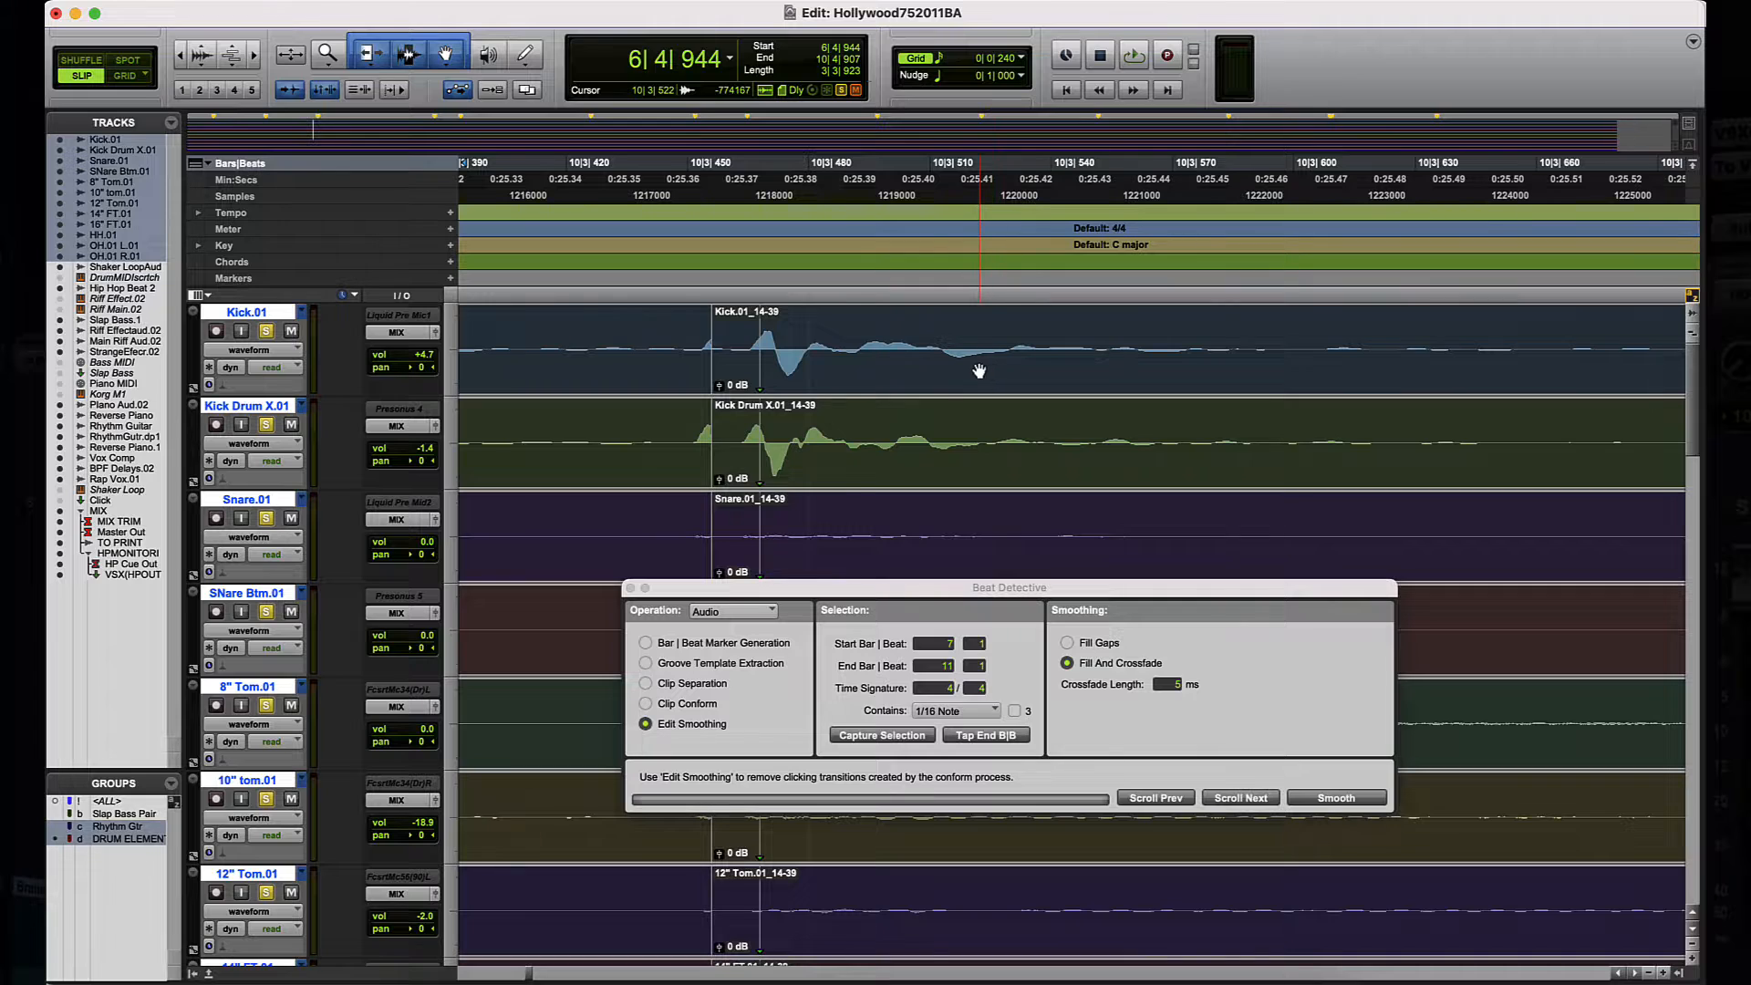
{"action": "scroll", "coordinate": [979, 371], "scroll_direction": "left", "scroll_amount": 3}
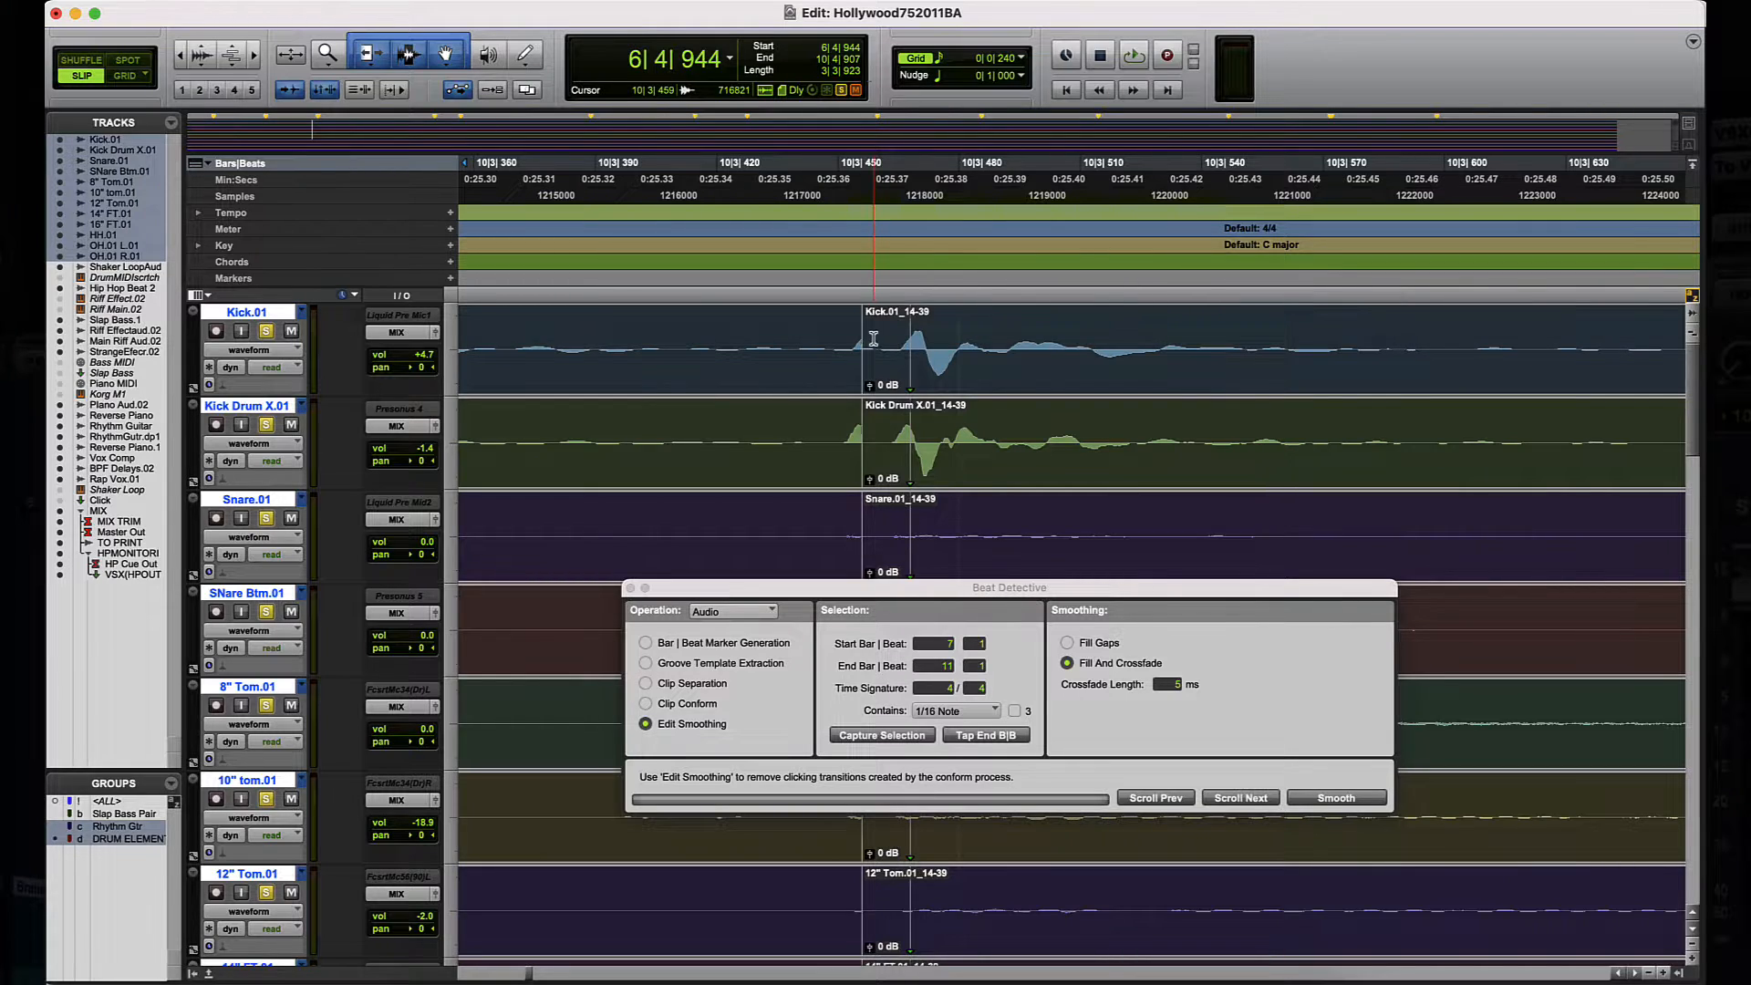
{"action": "left_click", "coordinate": [871, 437]}
{"action": "double_click", "coordinate": [871, 437]}
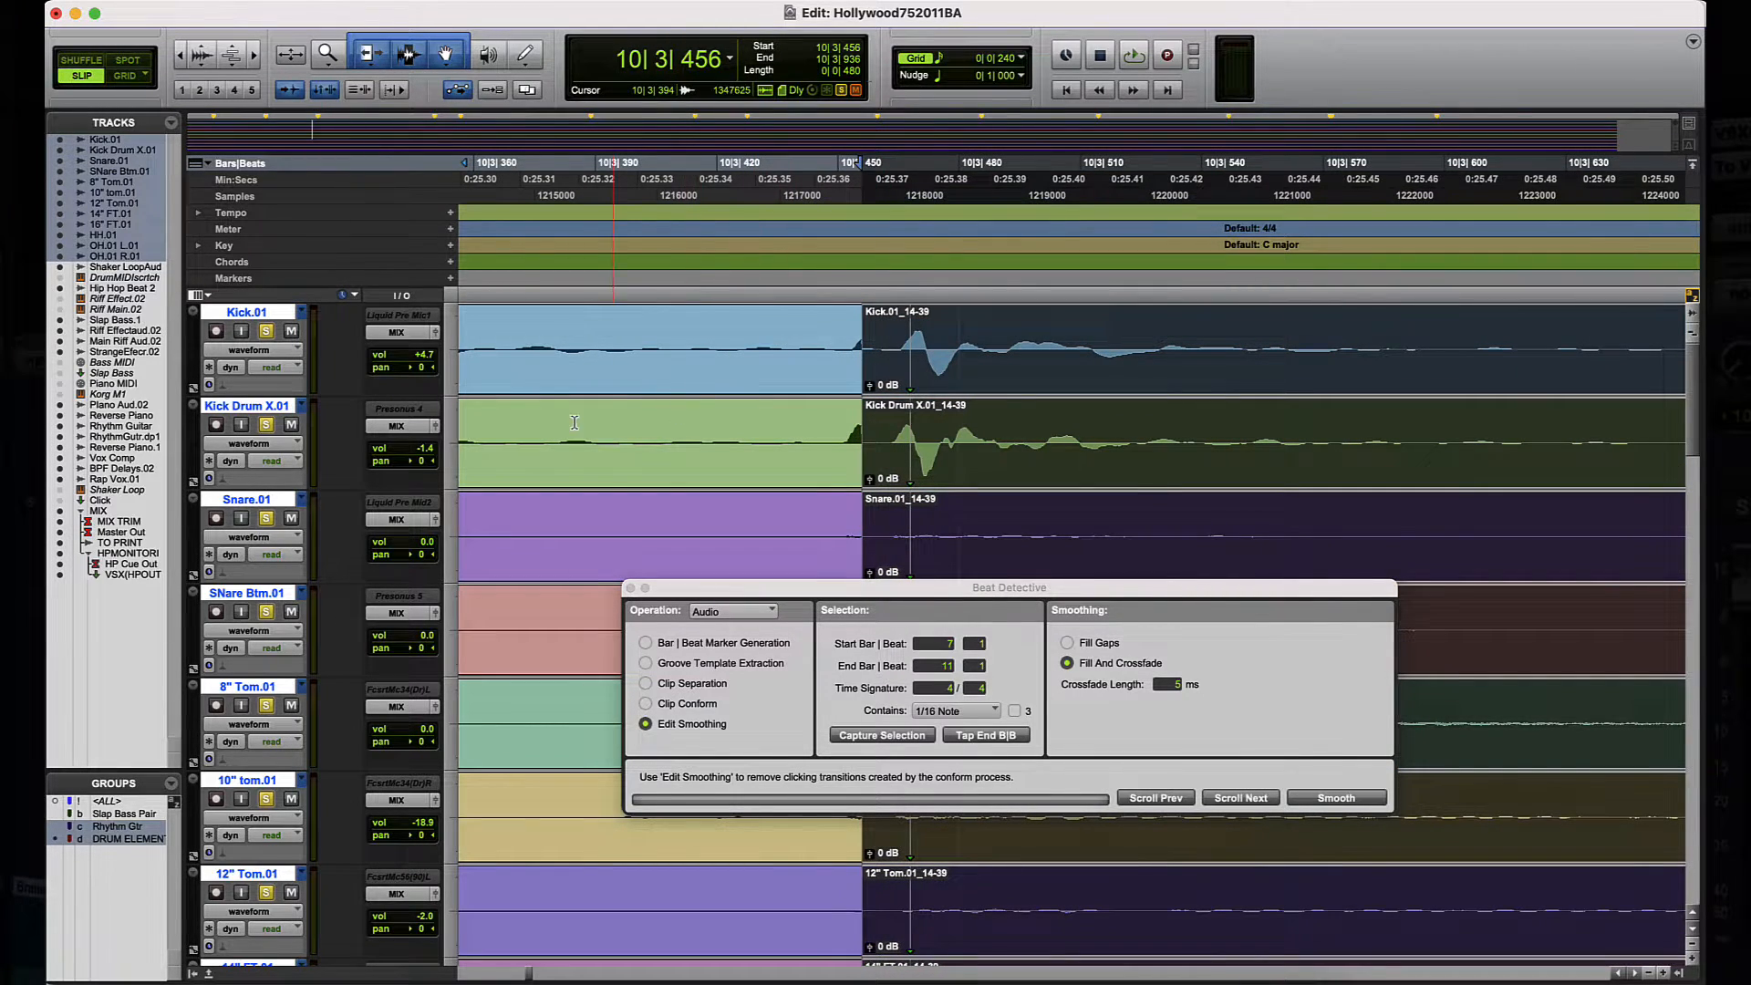
{"action": "left_click", "coordinate": [133, 838]}
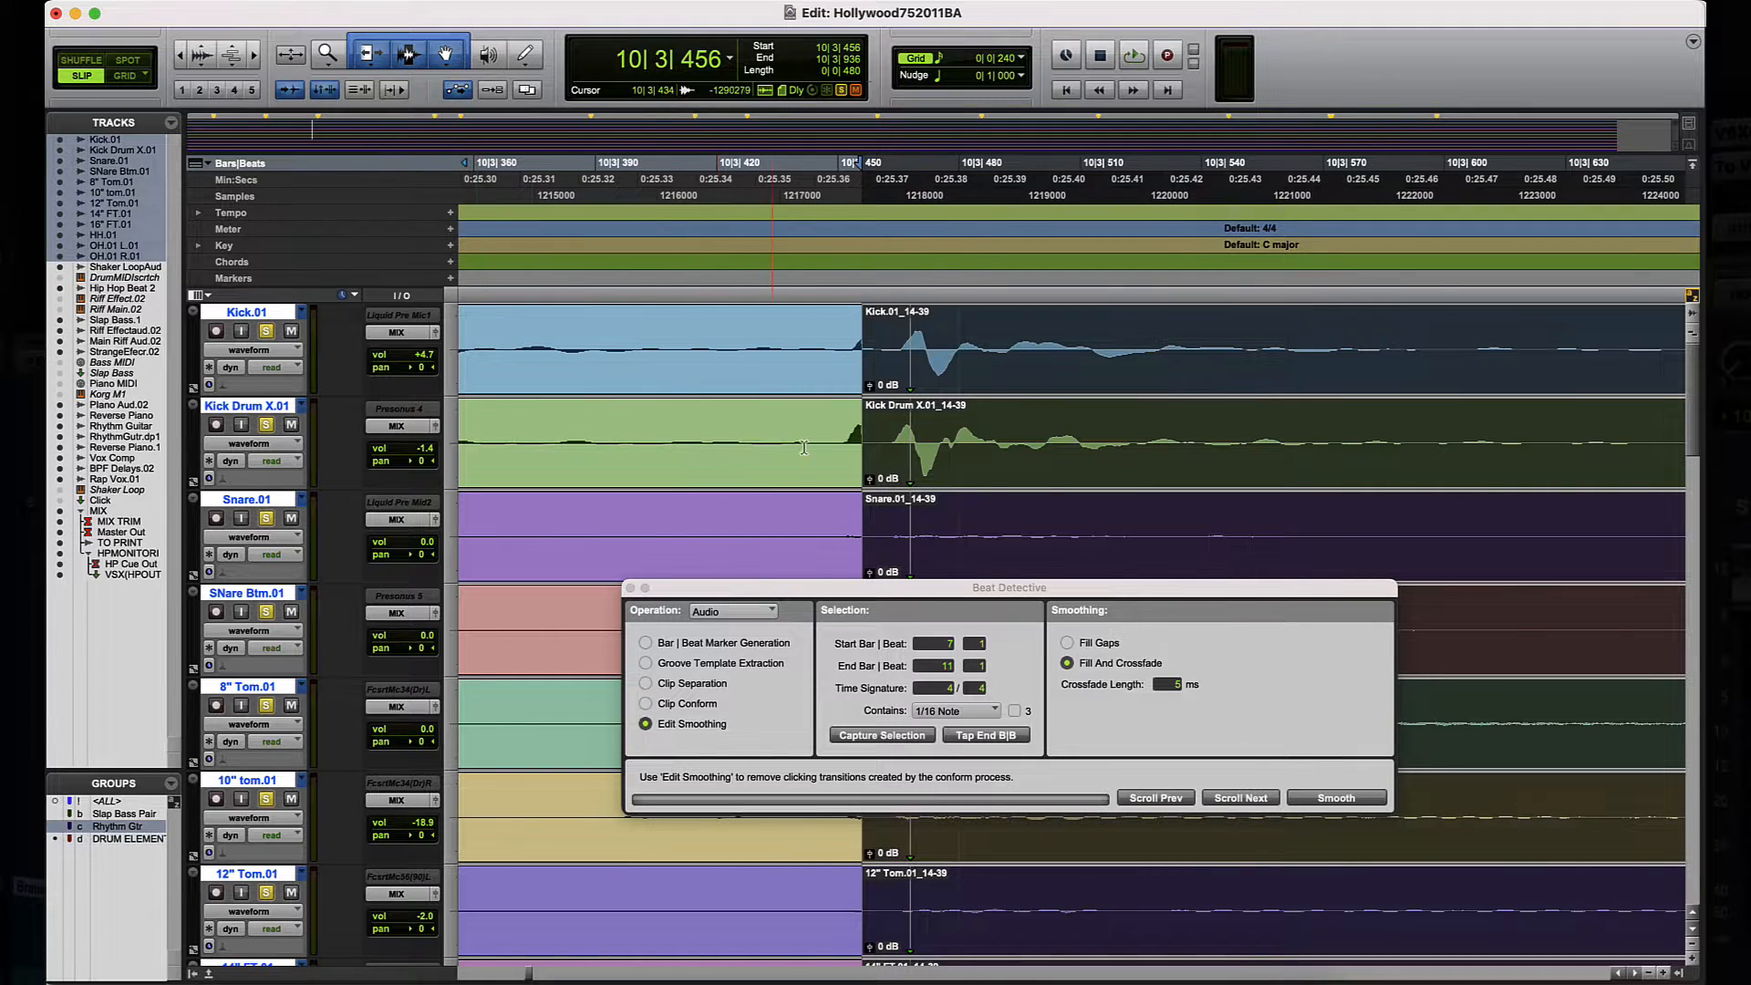
Step: Trim the starts of the individual 14-39 clips: Kick Drum X.01 to 10|3|449, Kick.01 to 10|3|452 and 8" Tom.01 to 10|3|450
{"action": "left_click", "coordinate": [815, 416]}
{"action": "left_click_drag", "start_coordinate": [866, 435], "coordinate": [837, 443]}
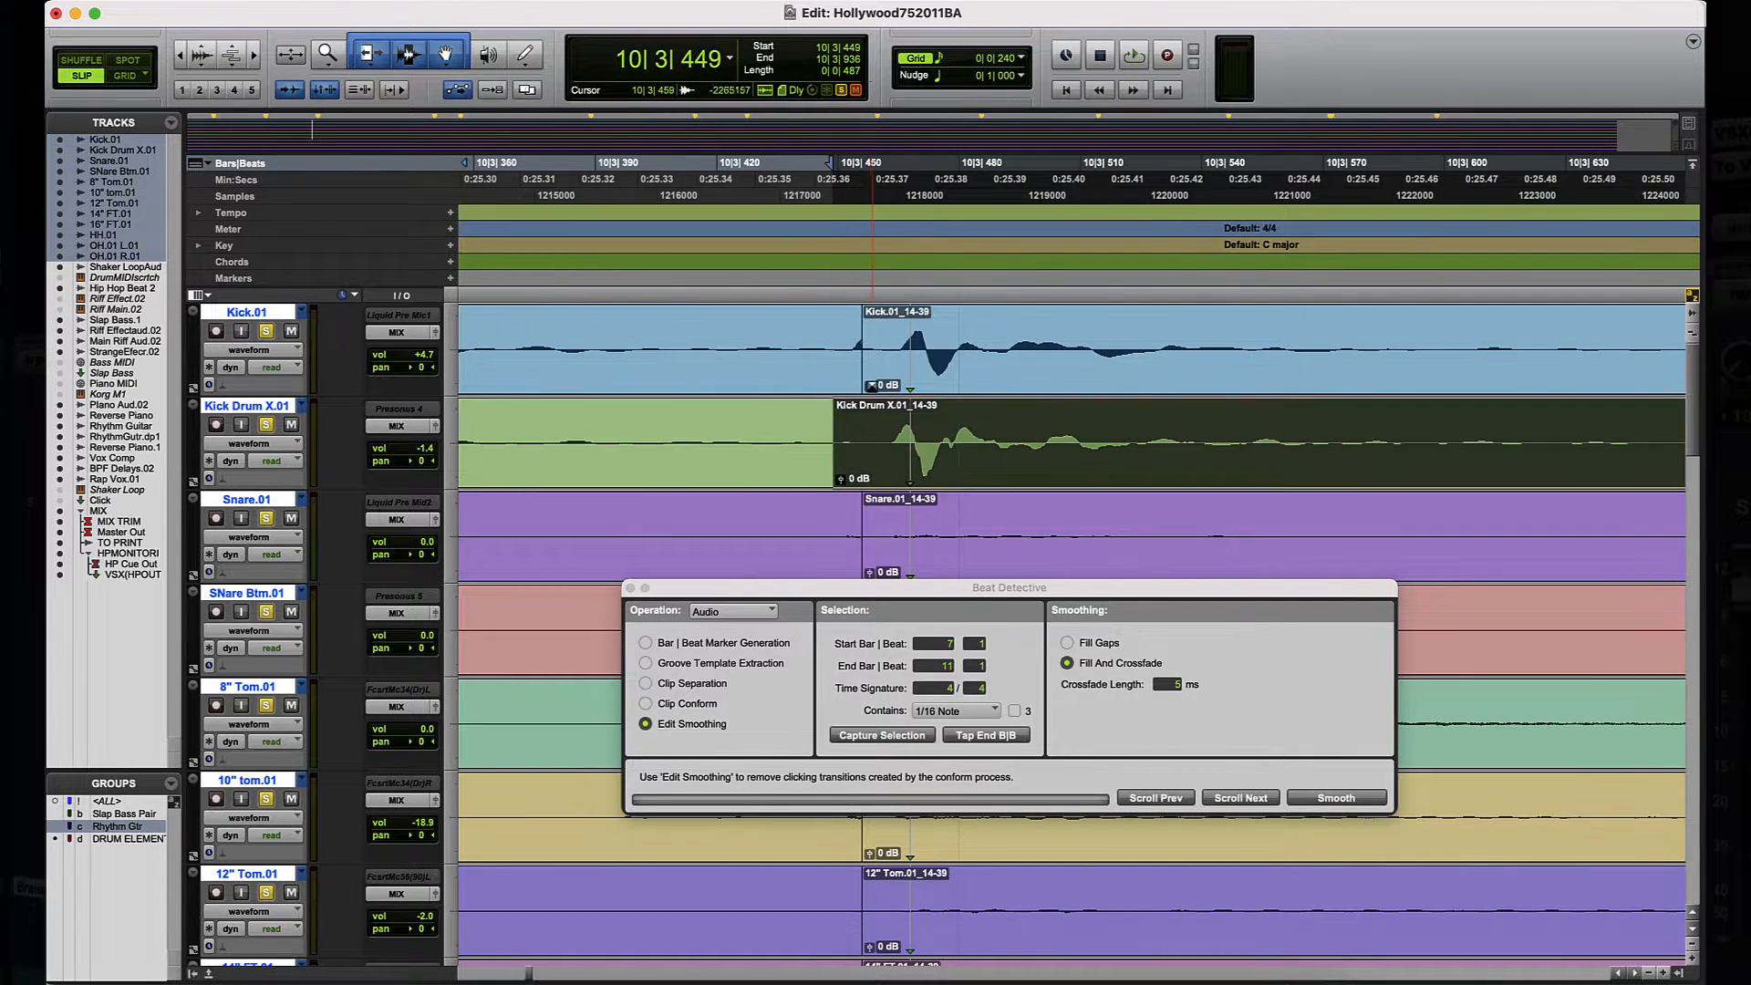
{"action": "left_click_drag", "start_coordinate": [867, 361], "coordinate": [846, 361]}
{"action": "scroll", "coordinate": [896, 463], "scroll_direction": "down", "scroll_amount": 2}
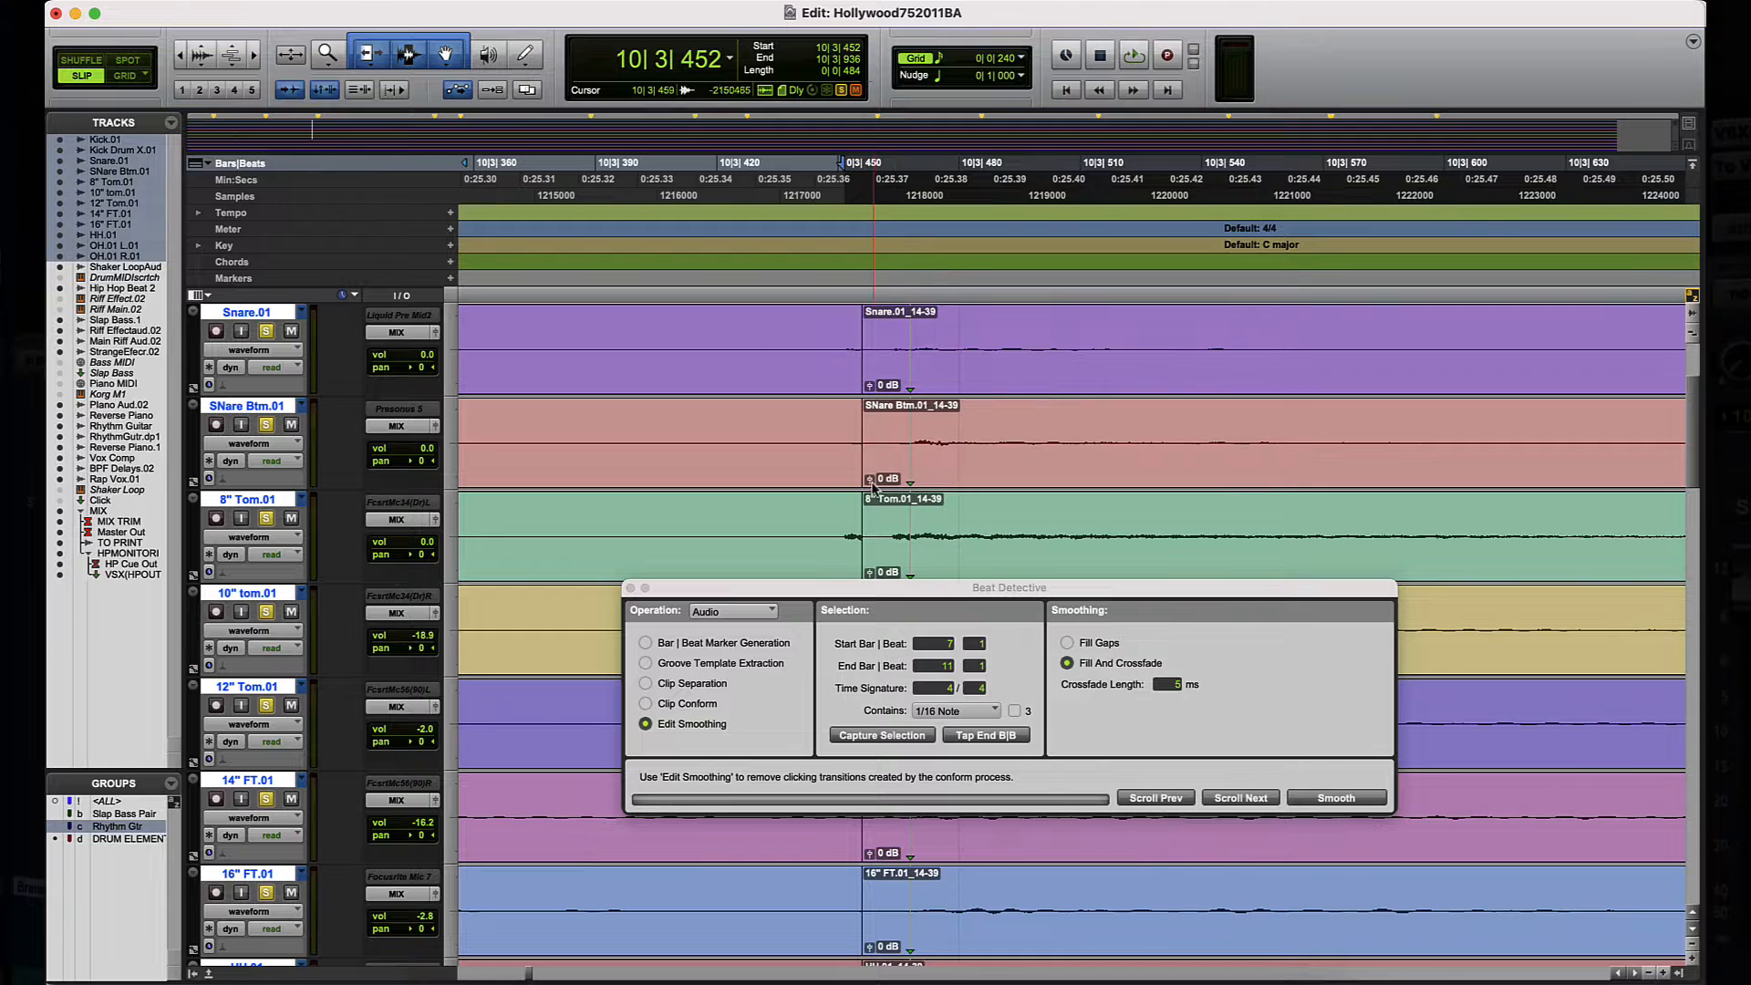
{"action": "left_click_drag", "start_coordinate": [863, 515], "coordinate": [838, 515]}
{"action": "scroll", "coordinate": [933, 504], "scroll_direction": "down", "scroll_amount": 3}
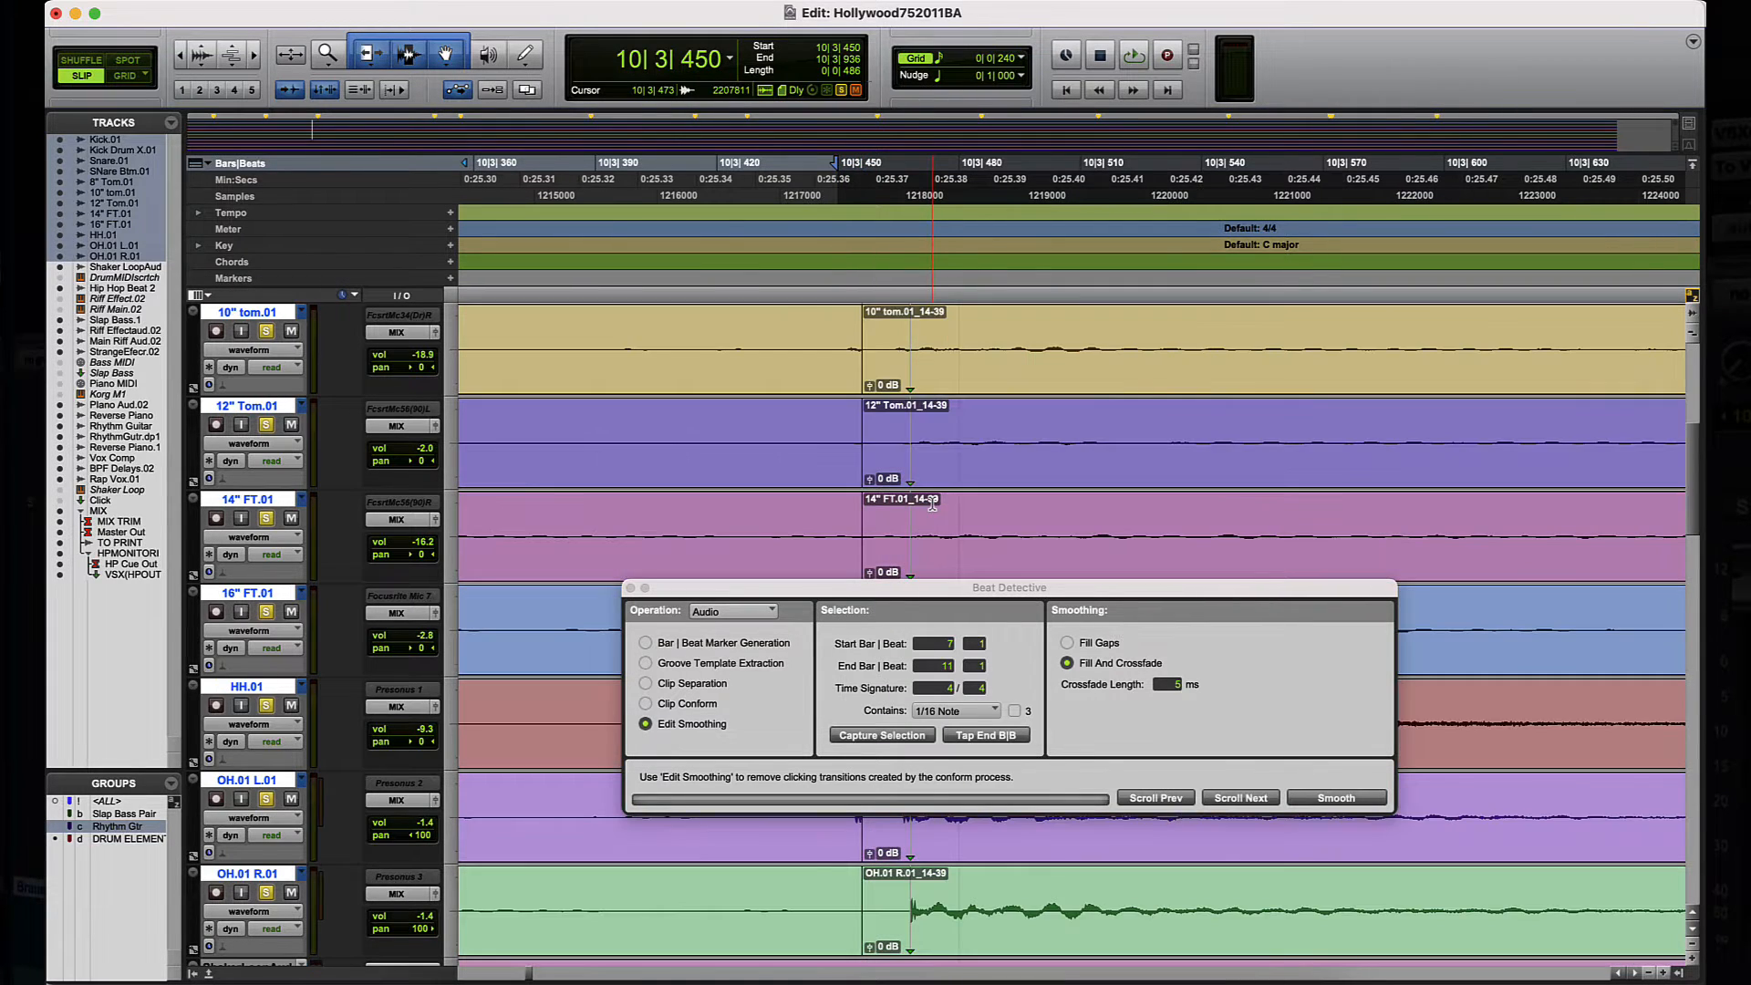
Step: Undo the 8" Tom trim, and extend the starts of Kick.01_14-38 and Kick Drum X.01_14-38 back to about 10|3|269
{"action": "key", "text": "super+z"}
{"action": "scroll", "coordinate": [930, 487], "scroll_direction": "up", "scroll_amount": 5}
{"action": "key", "text": "r"}
{"action": "key", "text": "r"}
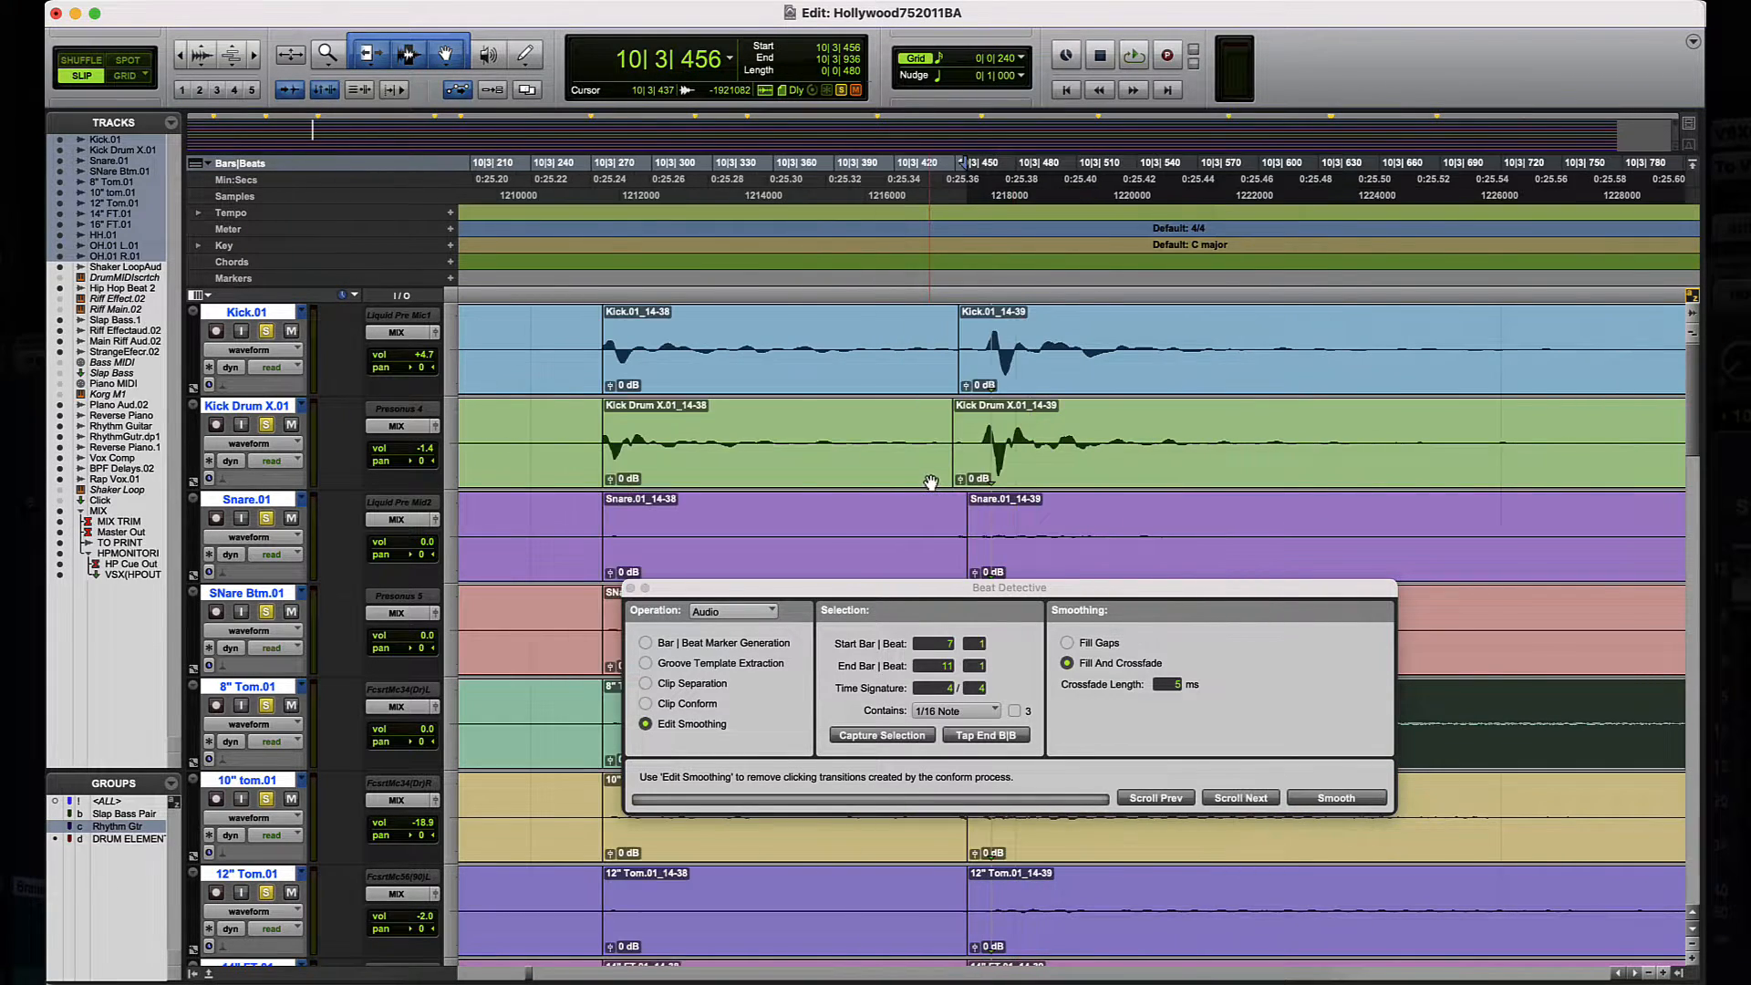
{"action": "key", "text": "t"}
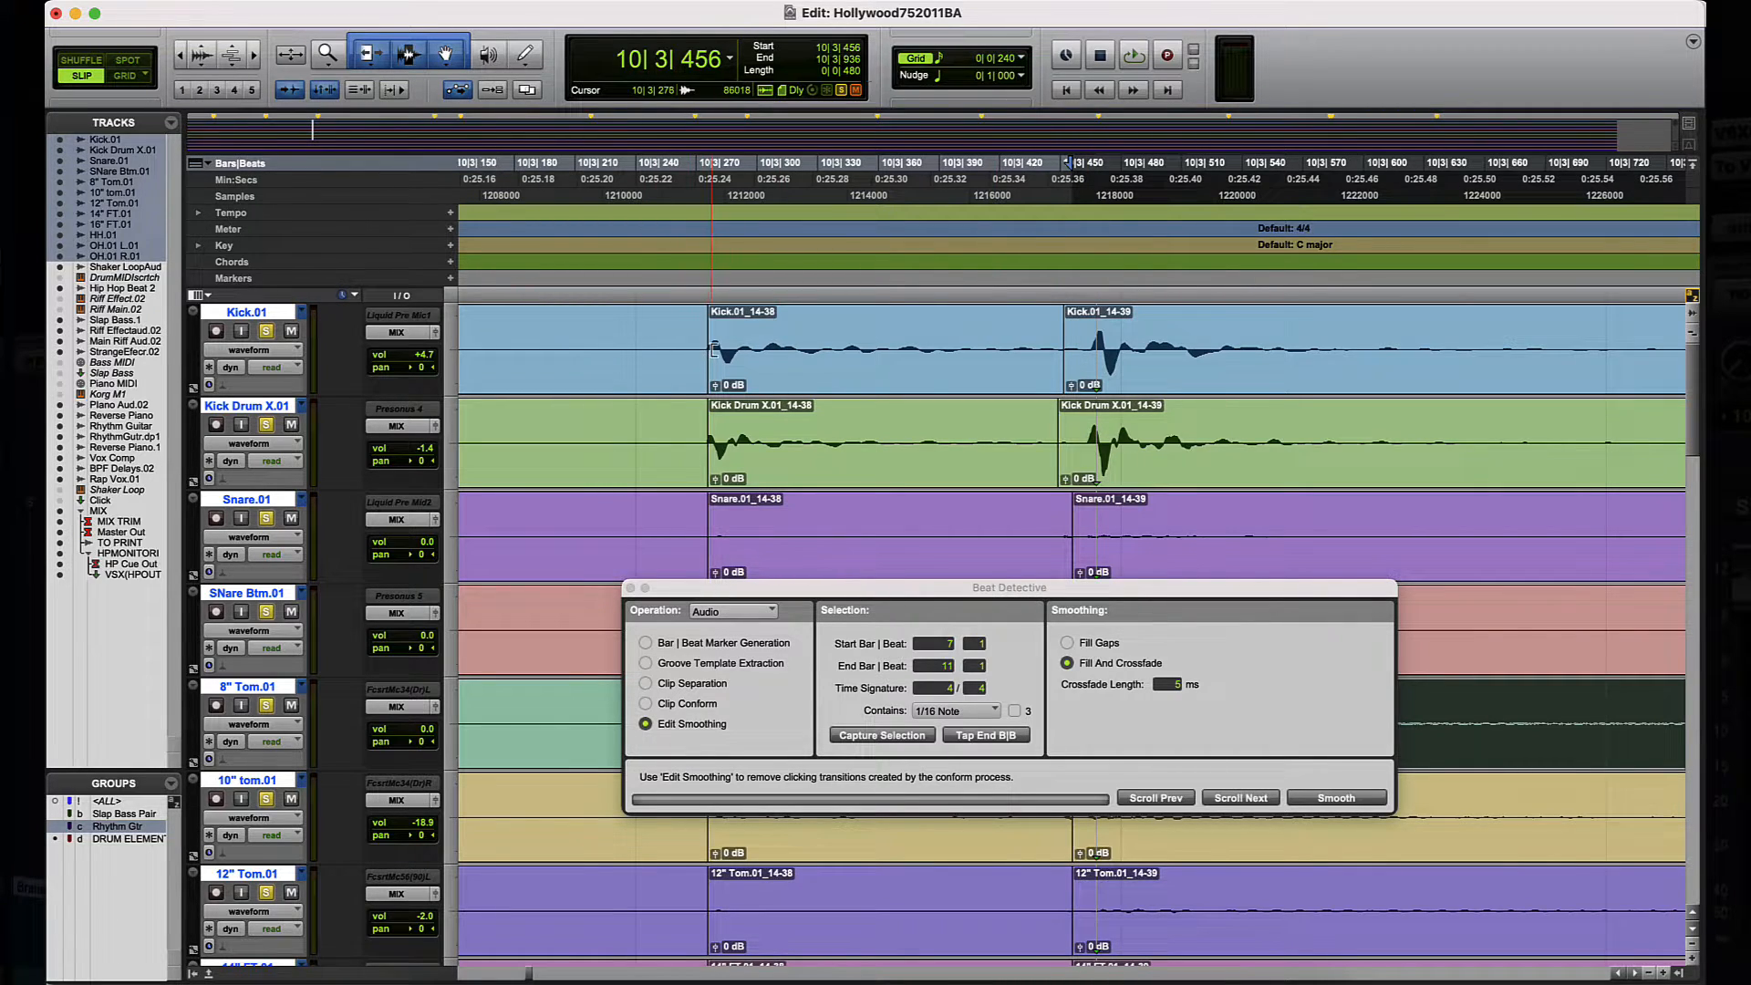
{"action": "left_click_drag", "start_coordinate": [708, 358], "coordinate": [696, 359]}
{"action": "left_click_drag", "start_coordinate": [708, 447], "coordinate": [695, 447]}
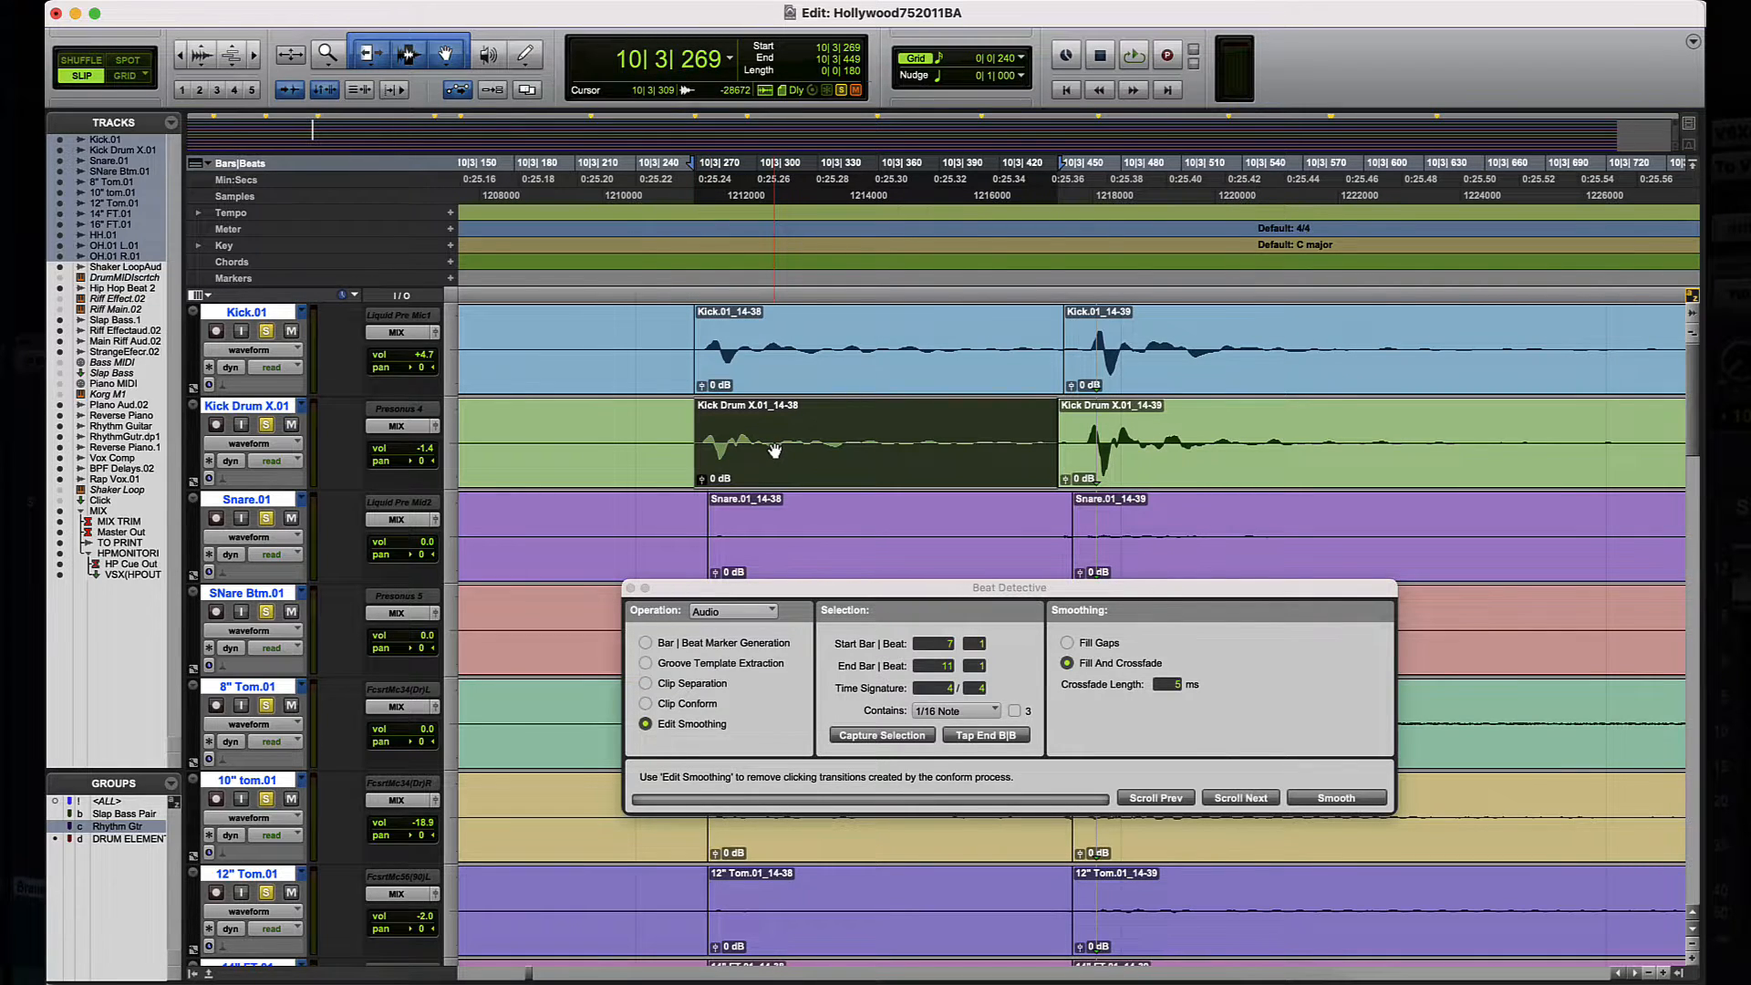
Step: Reactivate the DRUM ELEMENTS group, and extend the 14-44 drum clips from Verse 1 back to 1|1|000 over the separated clips
{"action": "key", "text": "super+bracketleft"}
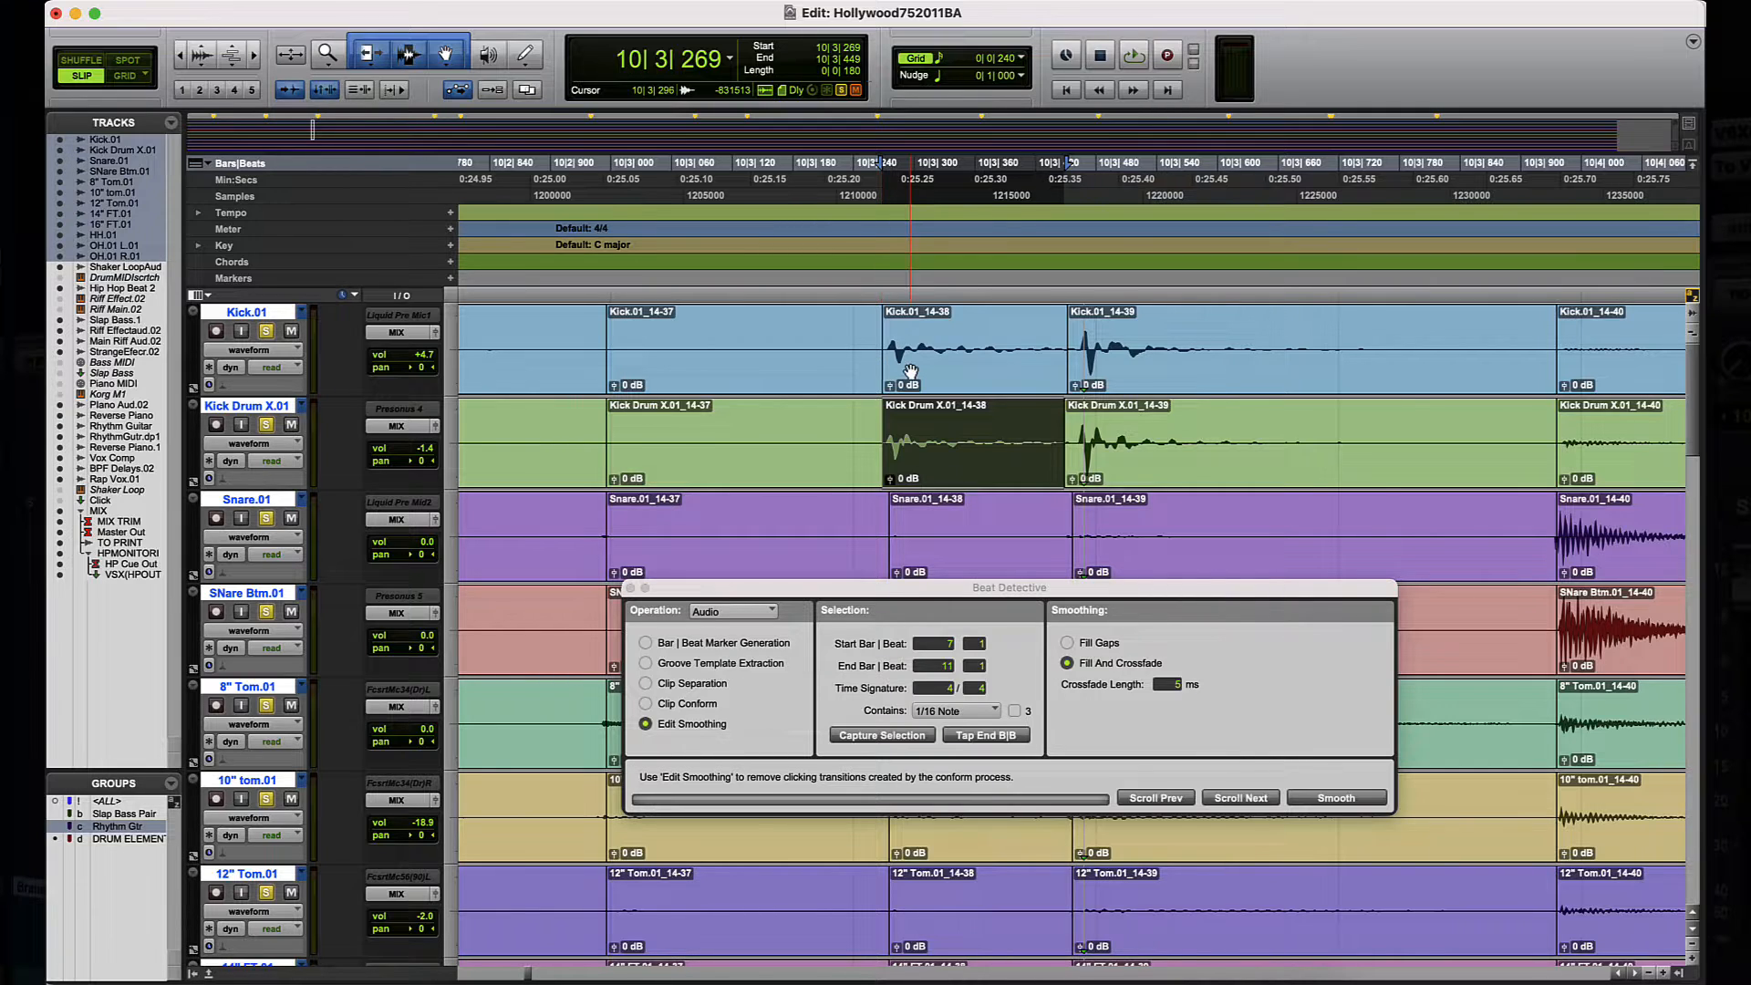
{"action": "key", "text": "super+bracketleft"}
{"action": "key", "text": "super+bracketleft"}
{"action": "key", "text": "super+bracketleft"}
{"action": "key", "text": "super+bracketleft"}
{"action": "key", "text": "super+bracketleft"}
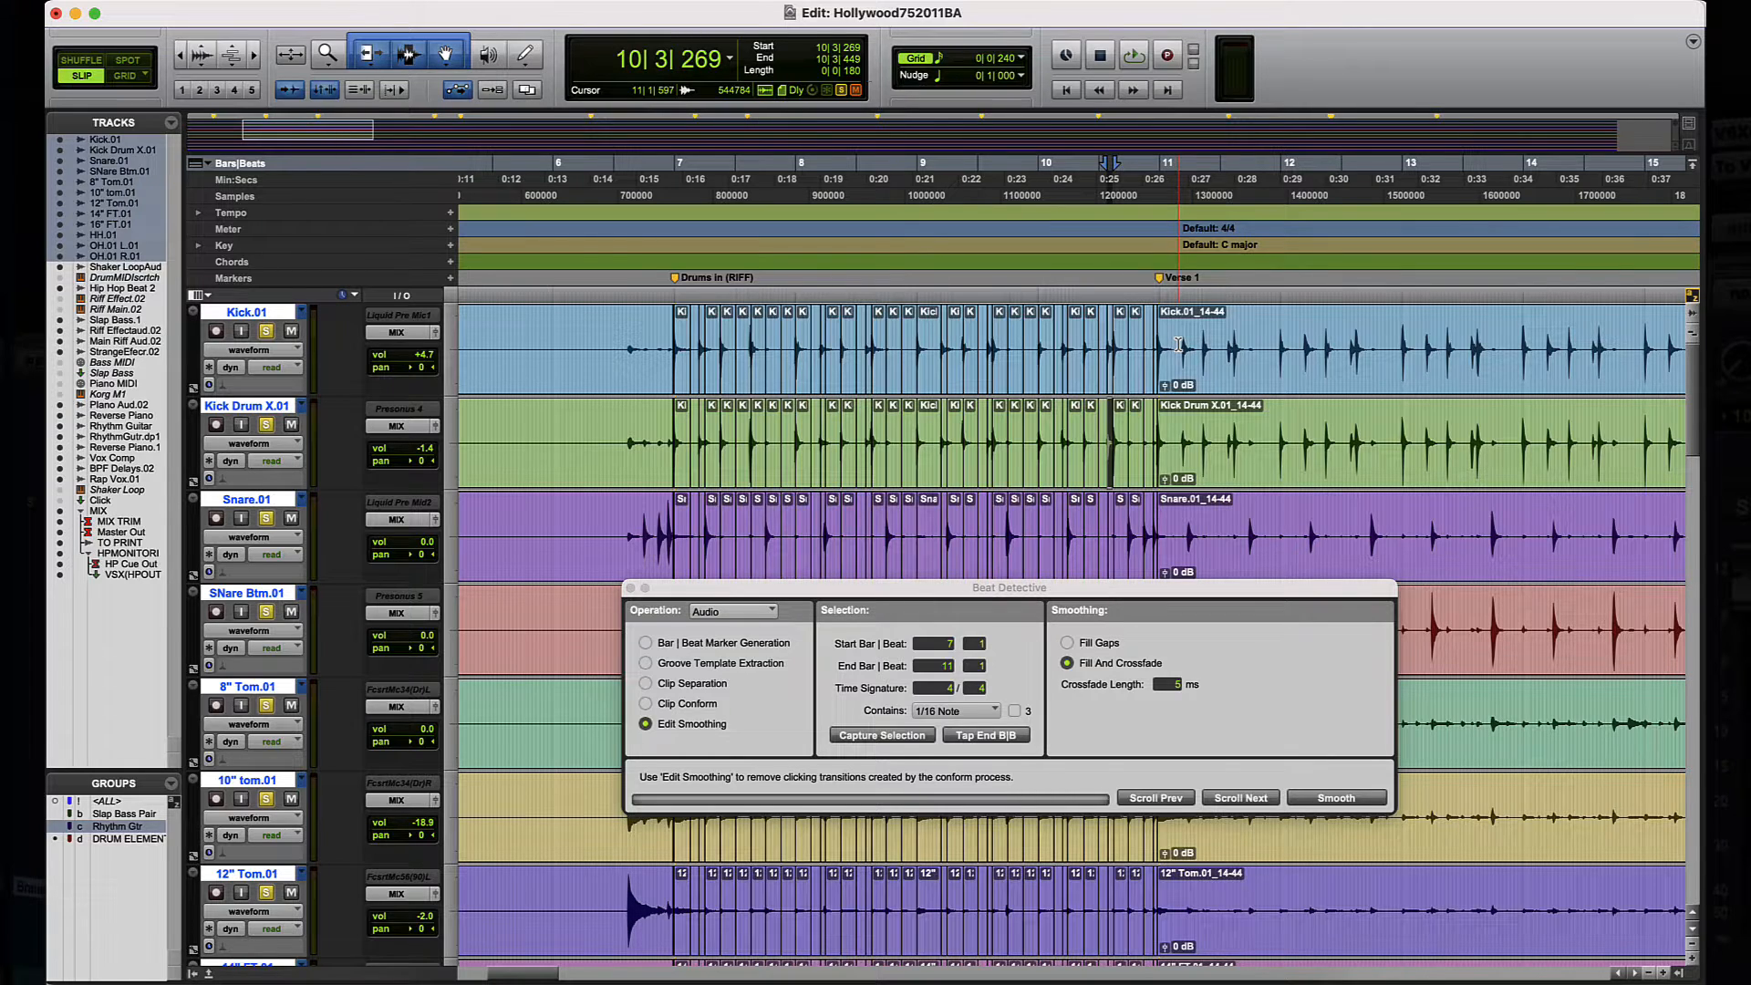
{"action": "scroll", "coordinate": [1179, 345], "scroll_direction": "left", "scroll_amount": 3}
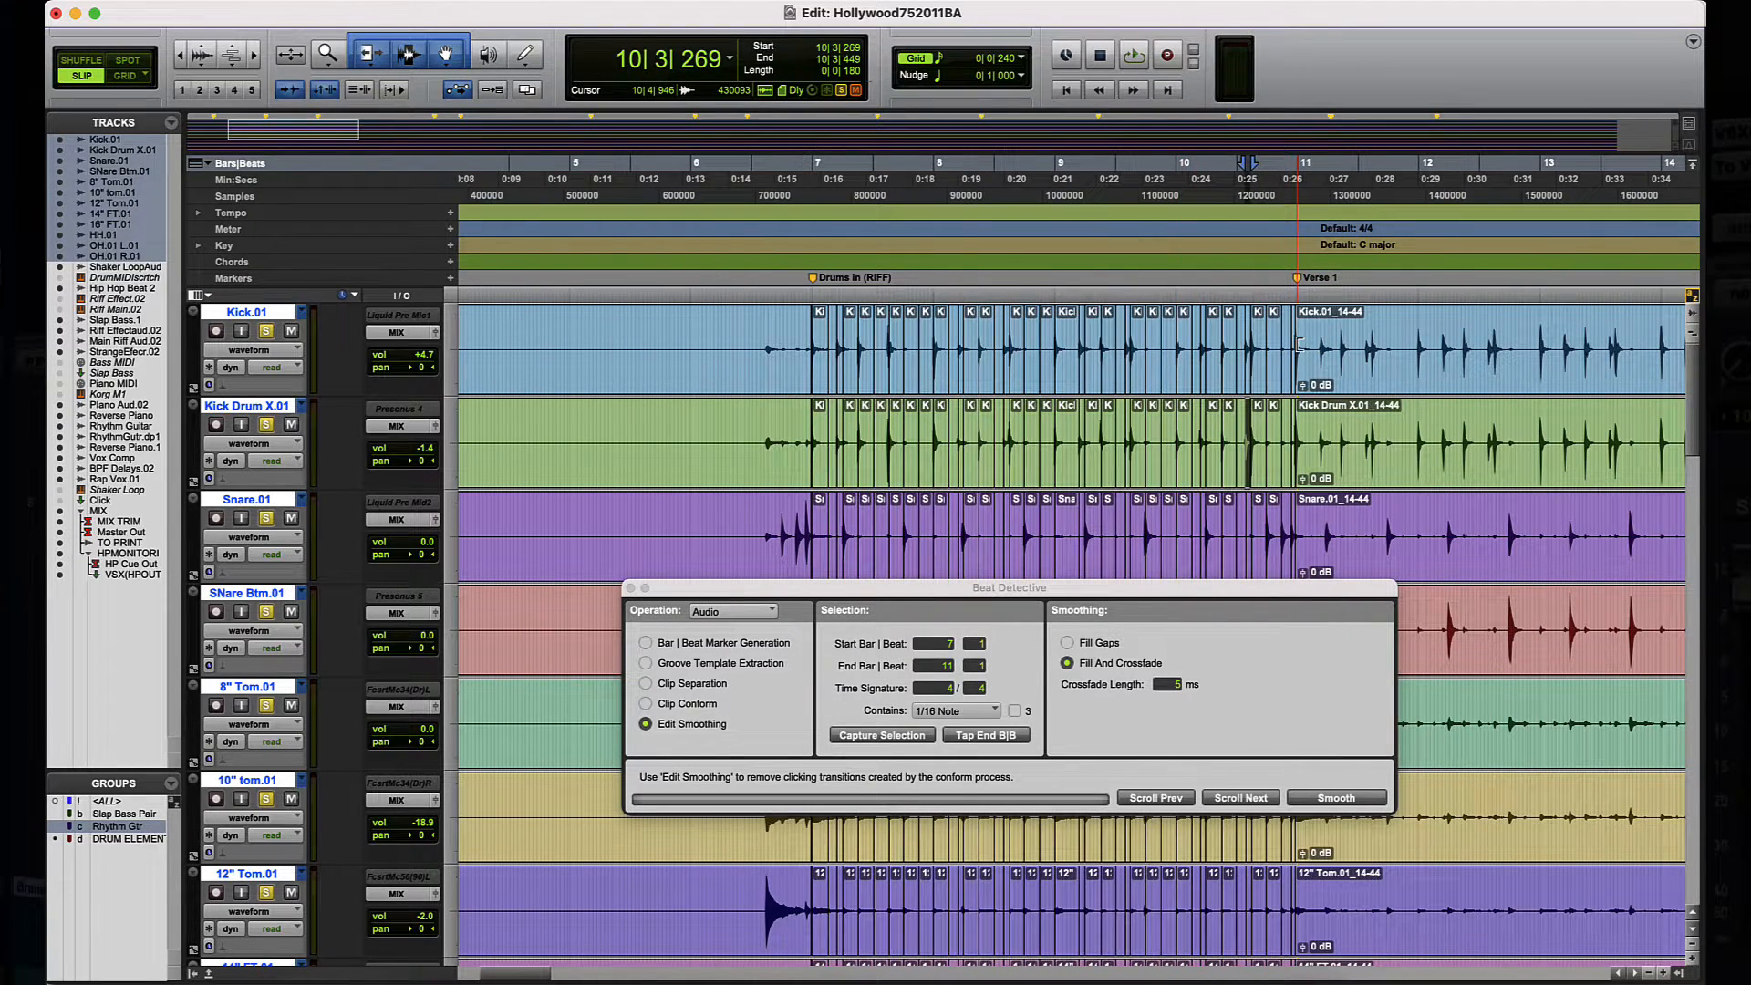
{"action": "left_click", "coordinate": [140, 840]}
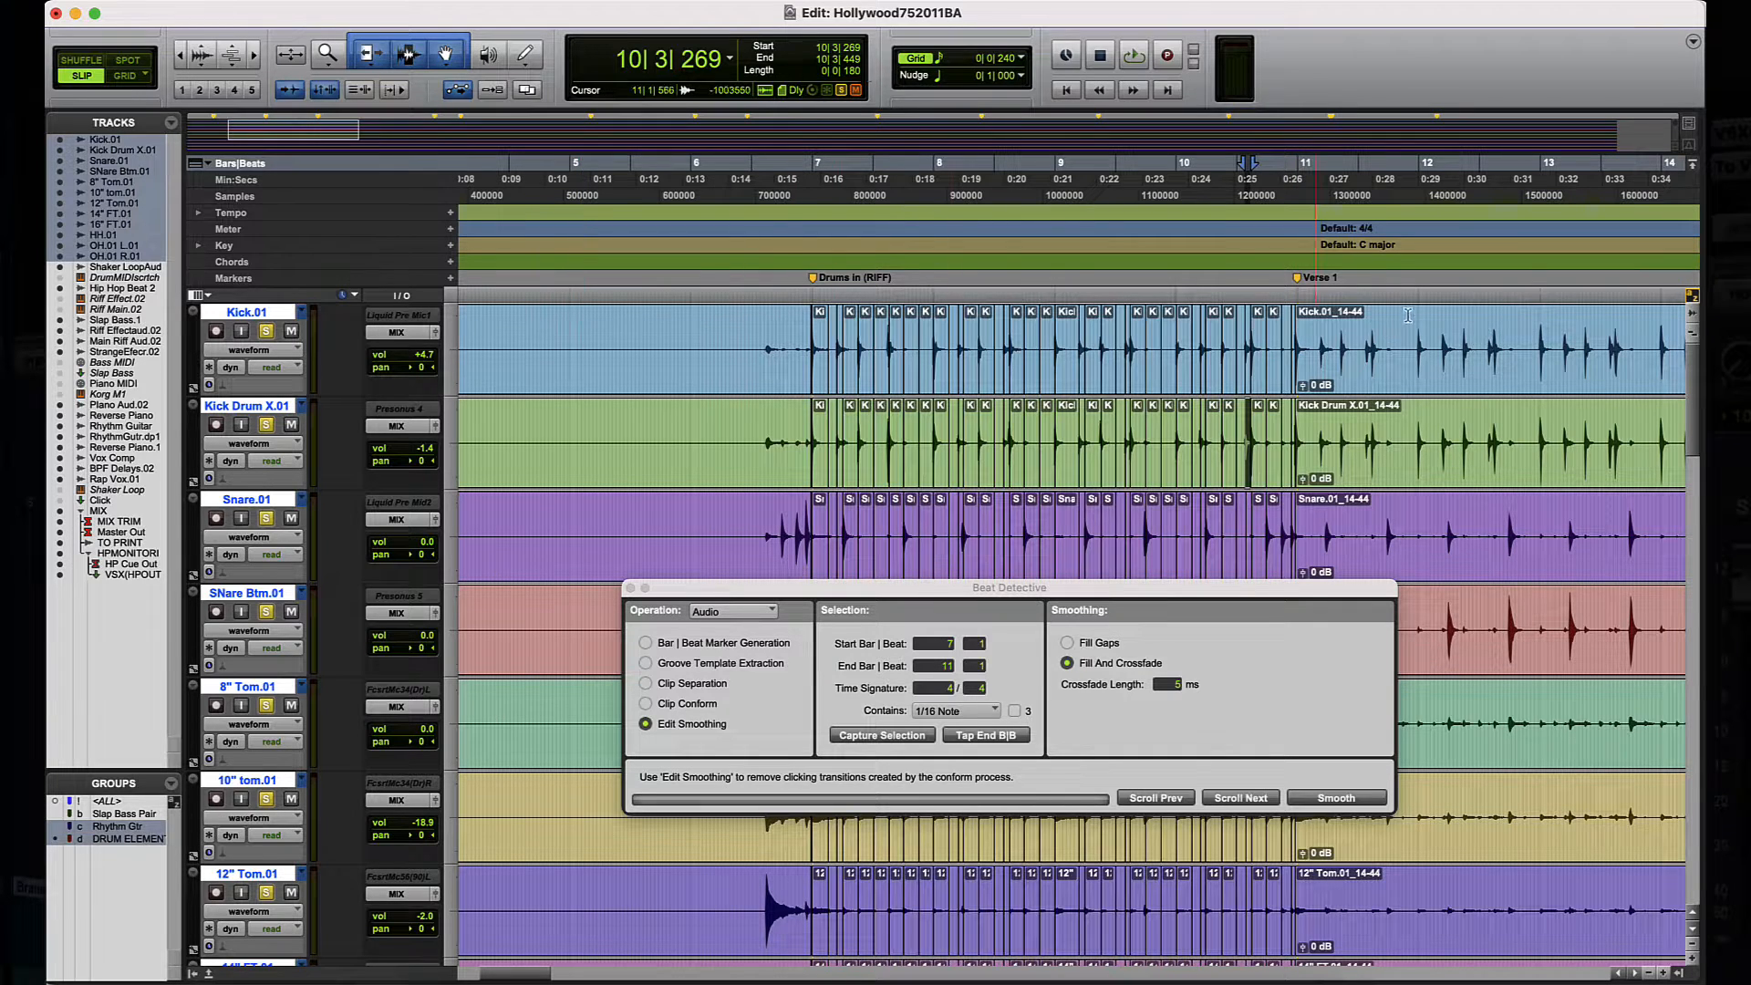
{"action": "left_click", "coordinate": [1303, 347]}
{"action": "key", "text": "Return"}
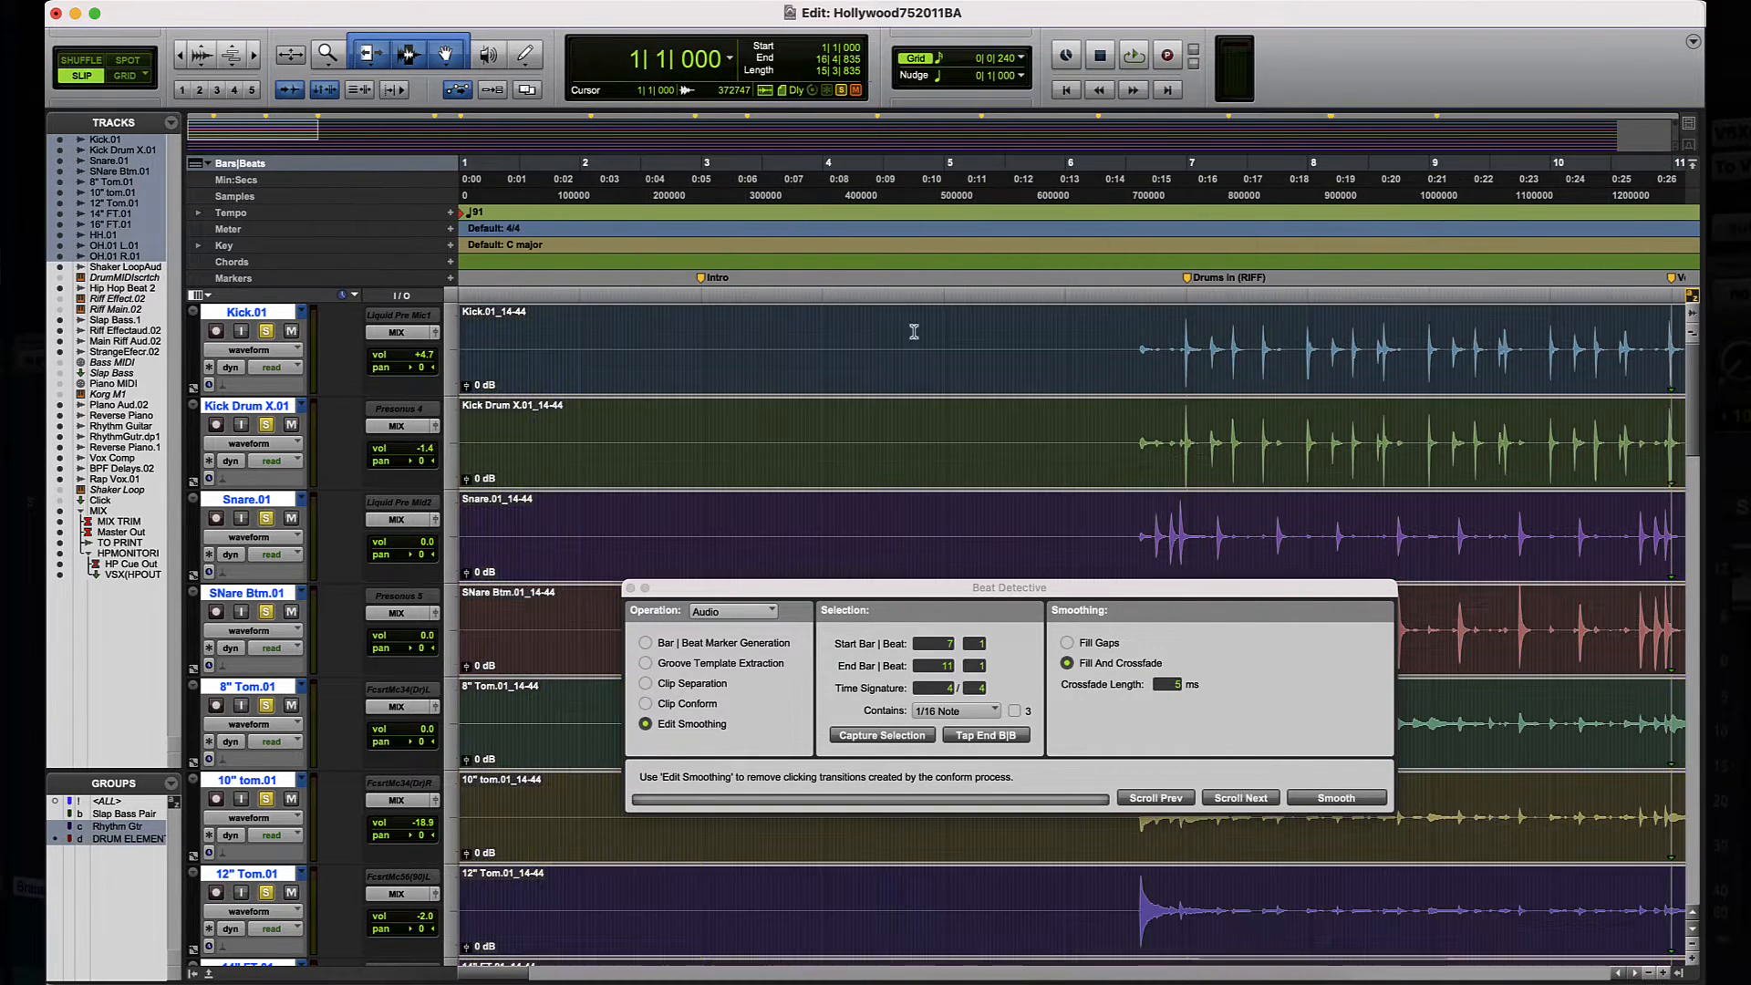
{"action": "key", "text": "r"}
{"action": "scroll", "coordinate": [1302, 313], "scroll_direction": "right", "scroll_amount": 2}
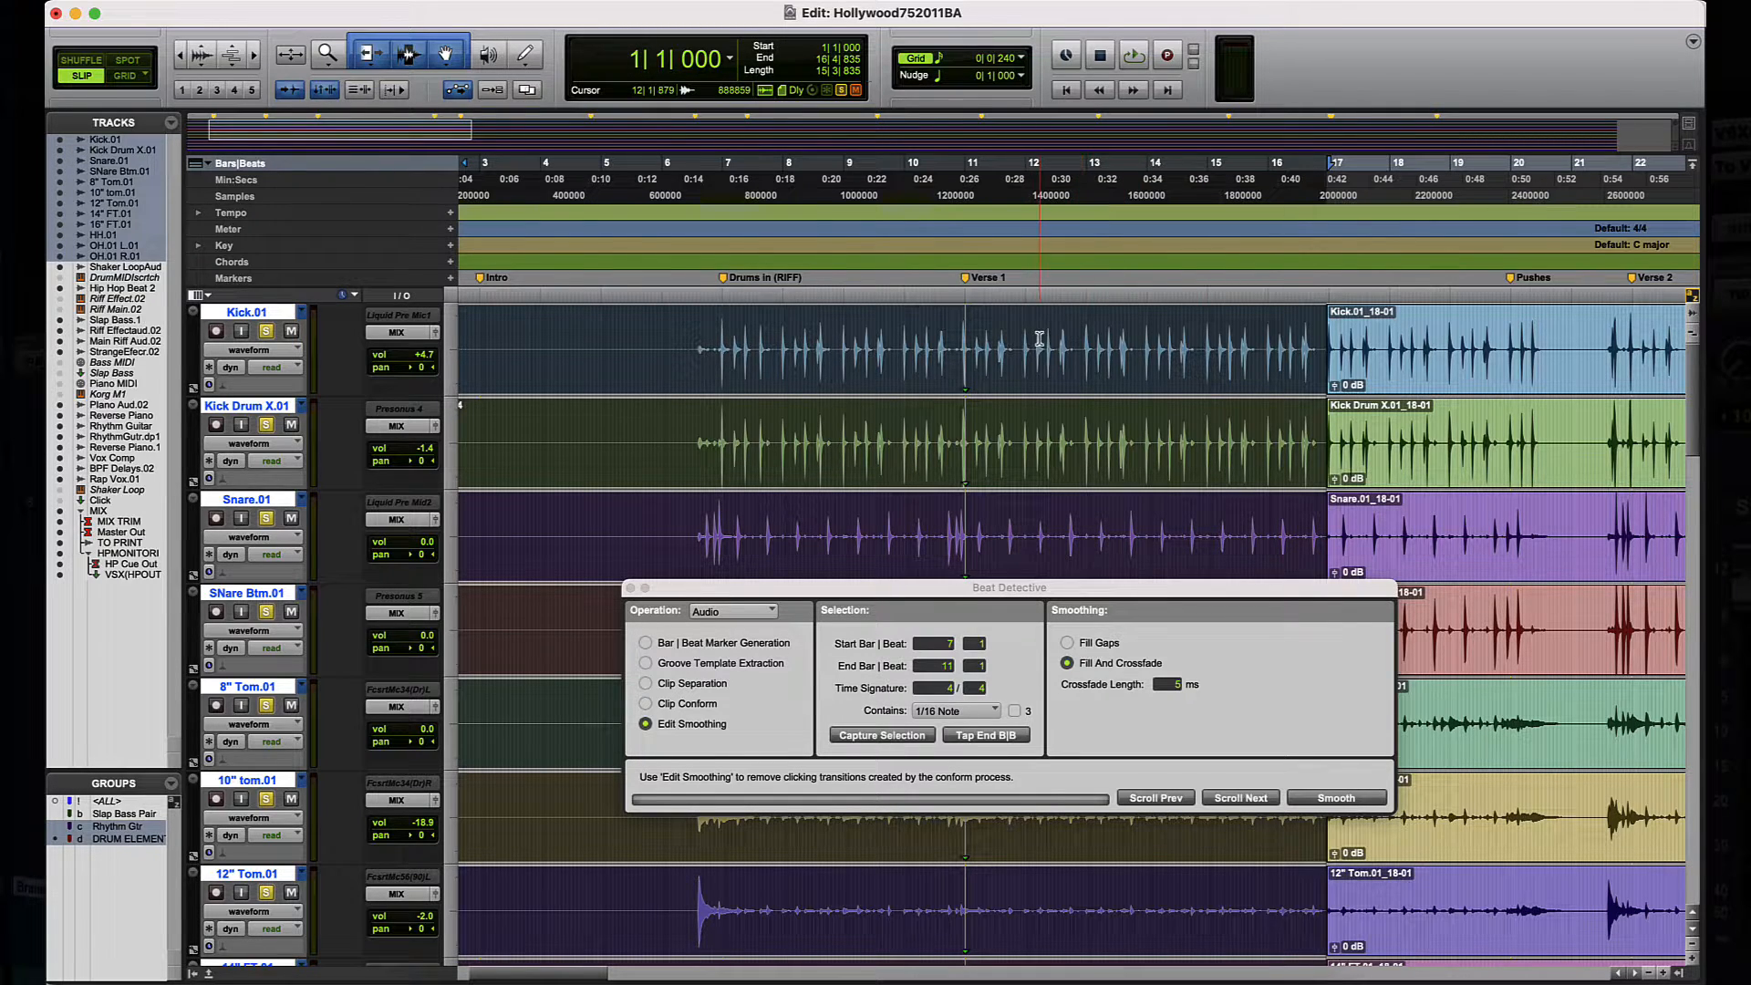
Step: Close Beat Detective, and place the edit cursor at 6|4|762, just before the Drums in (RIFF) marker
{"action": "left_click", "coordinate": [872, 326]}
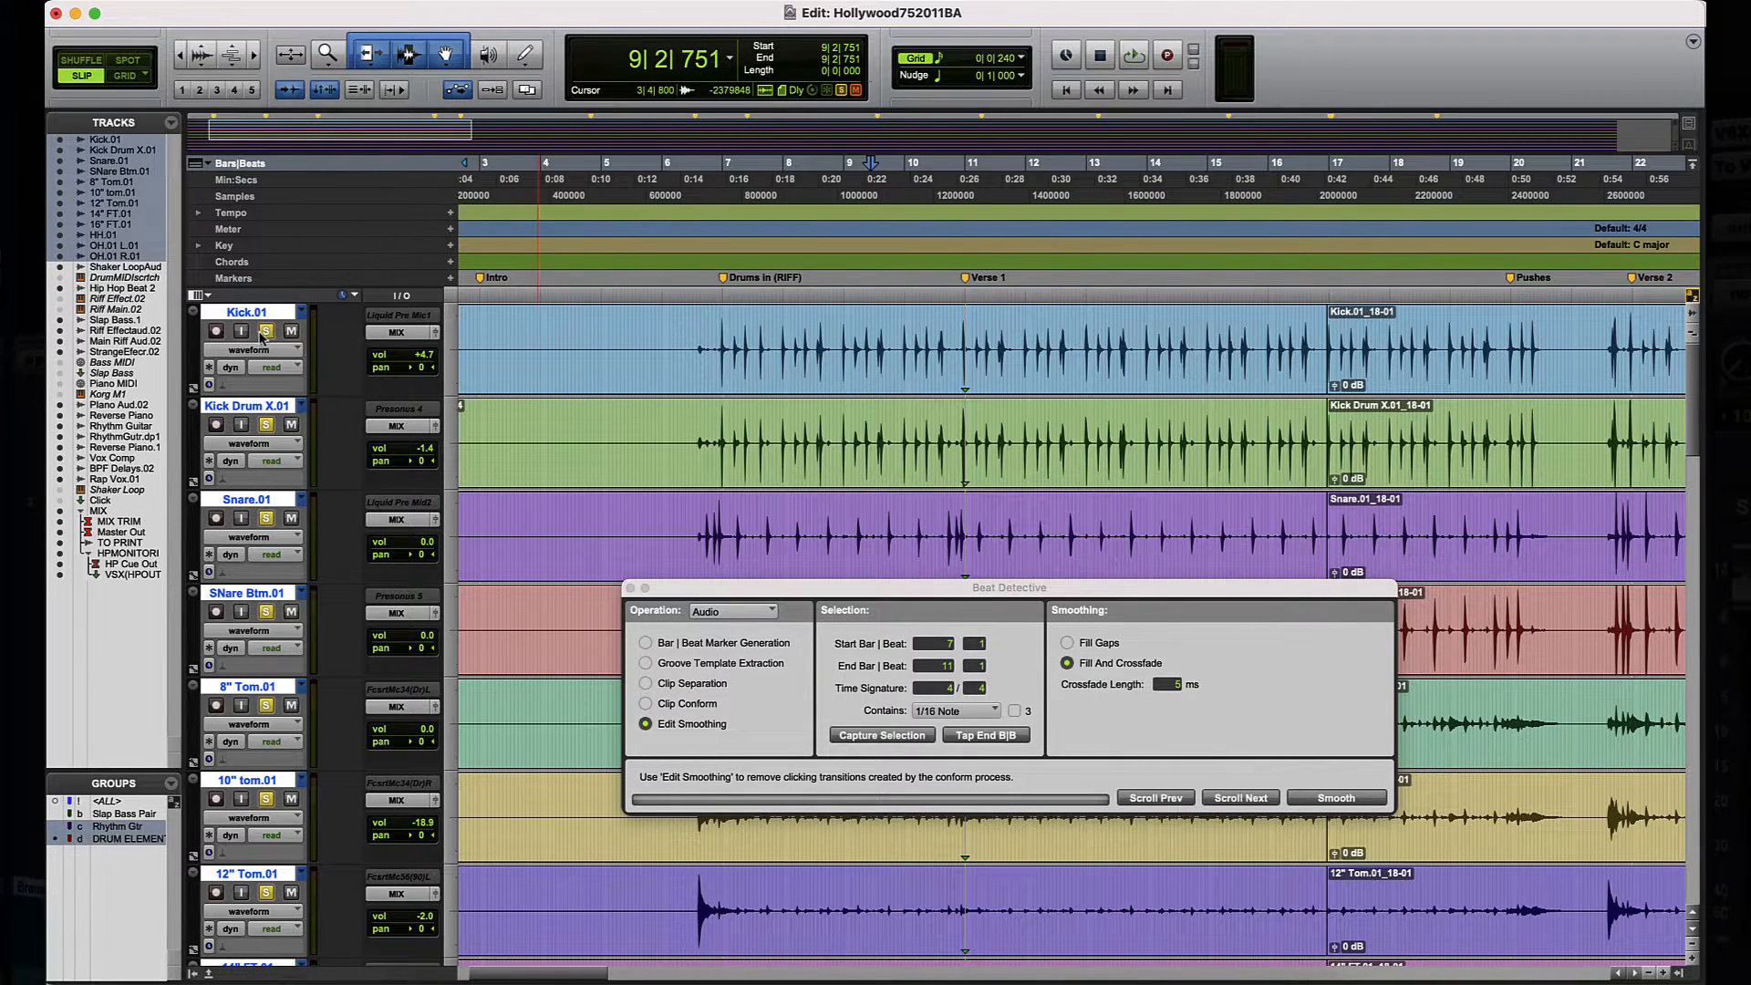
{"action": "left_click", "coordinate": [631, 589]}
{"action": "left_click", "coordinate": [723, 344]}
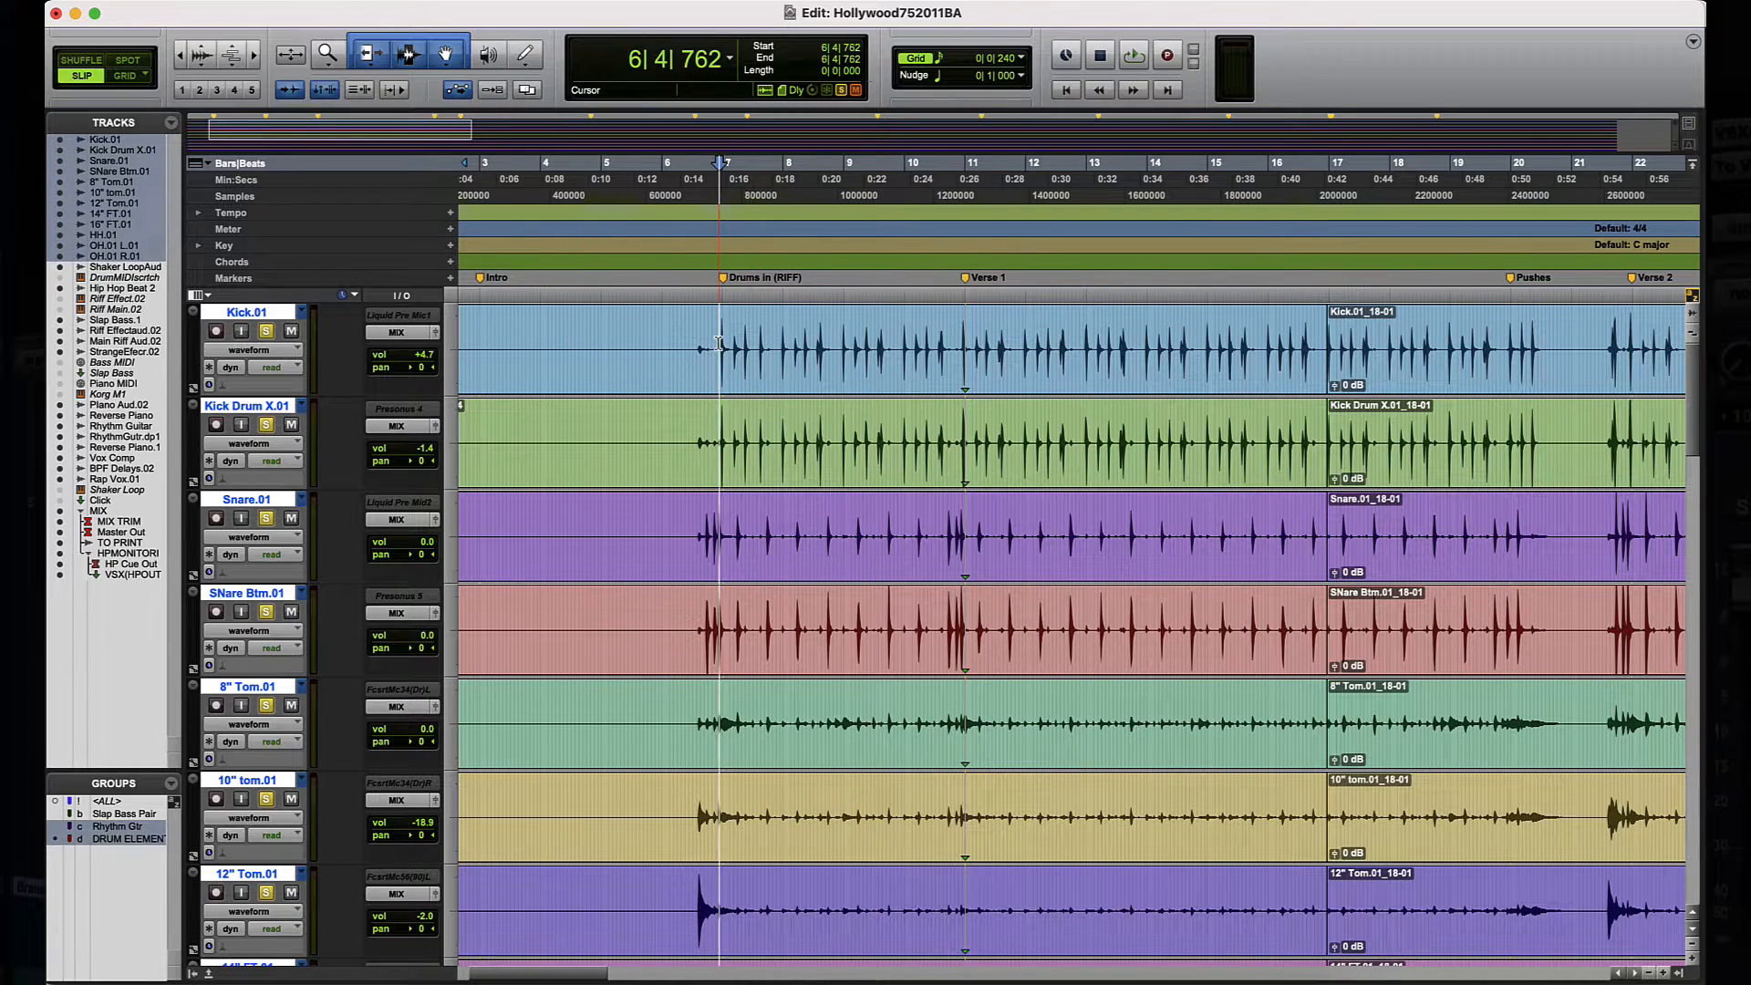
{"action": "key", "text": "super+bracketright"}
{"action": "key", "text": "super+bracketright"}
{"action": "scroll", "coordinate": [273, 730], "scroll_direction": "down", "scroll_amount": 1}
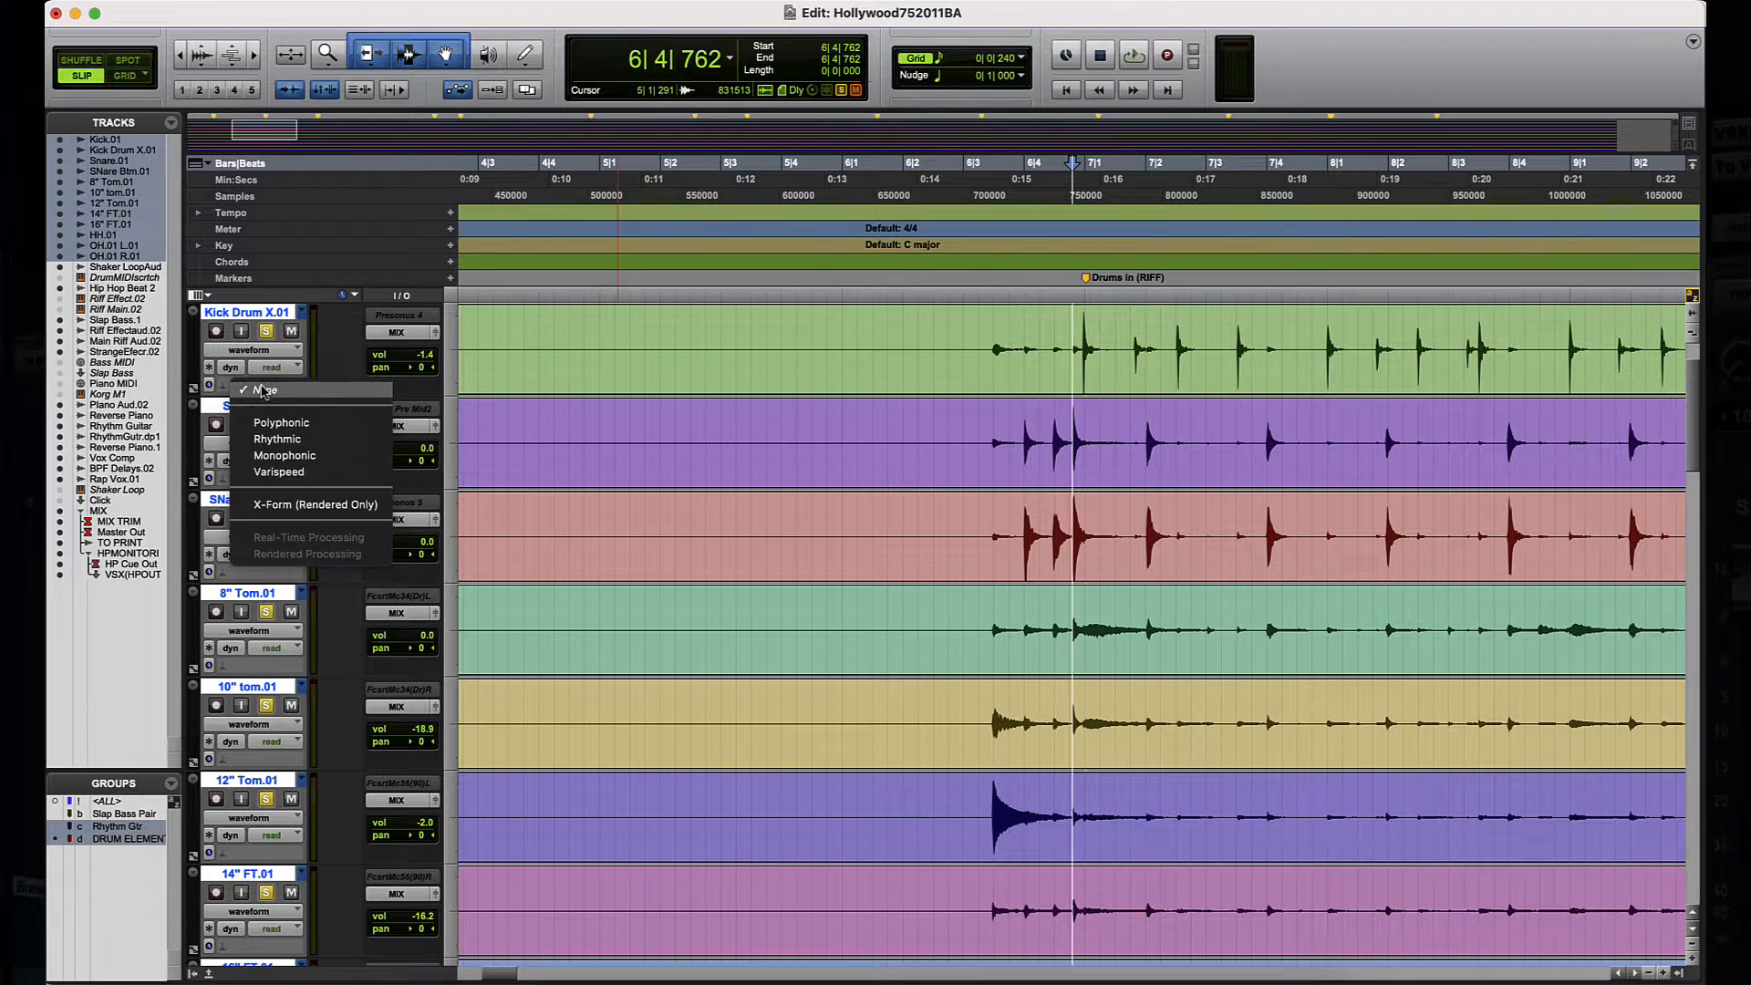
Step: Enable Elastic Audio on the grouped drum tracks with Monophonic, and change the algorithm to Rhythmic
{"action": "left_click", "coordinate": [278, 388]}
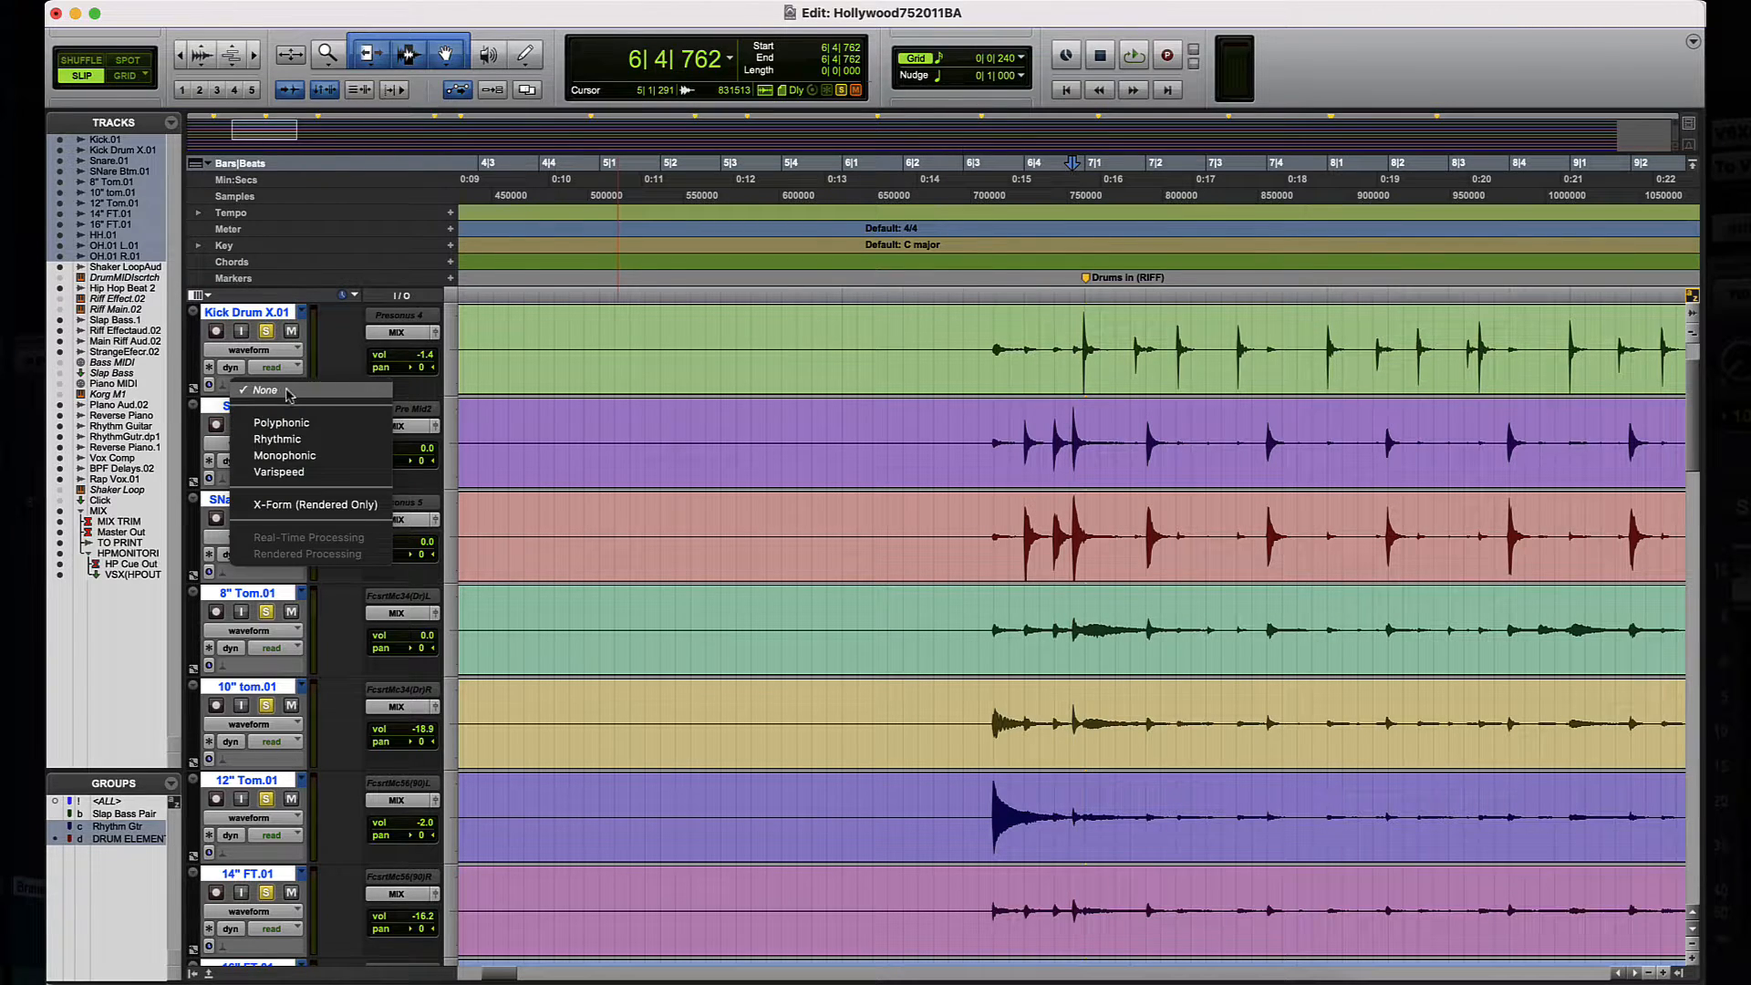
{"action": "left_click", "coordinate": [307, 462]}
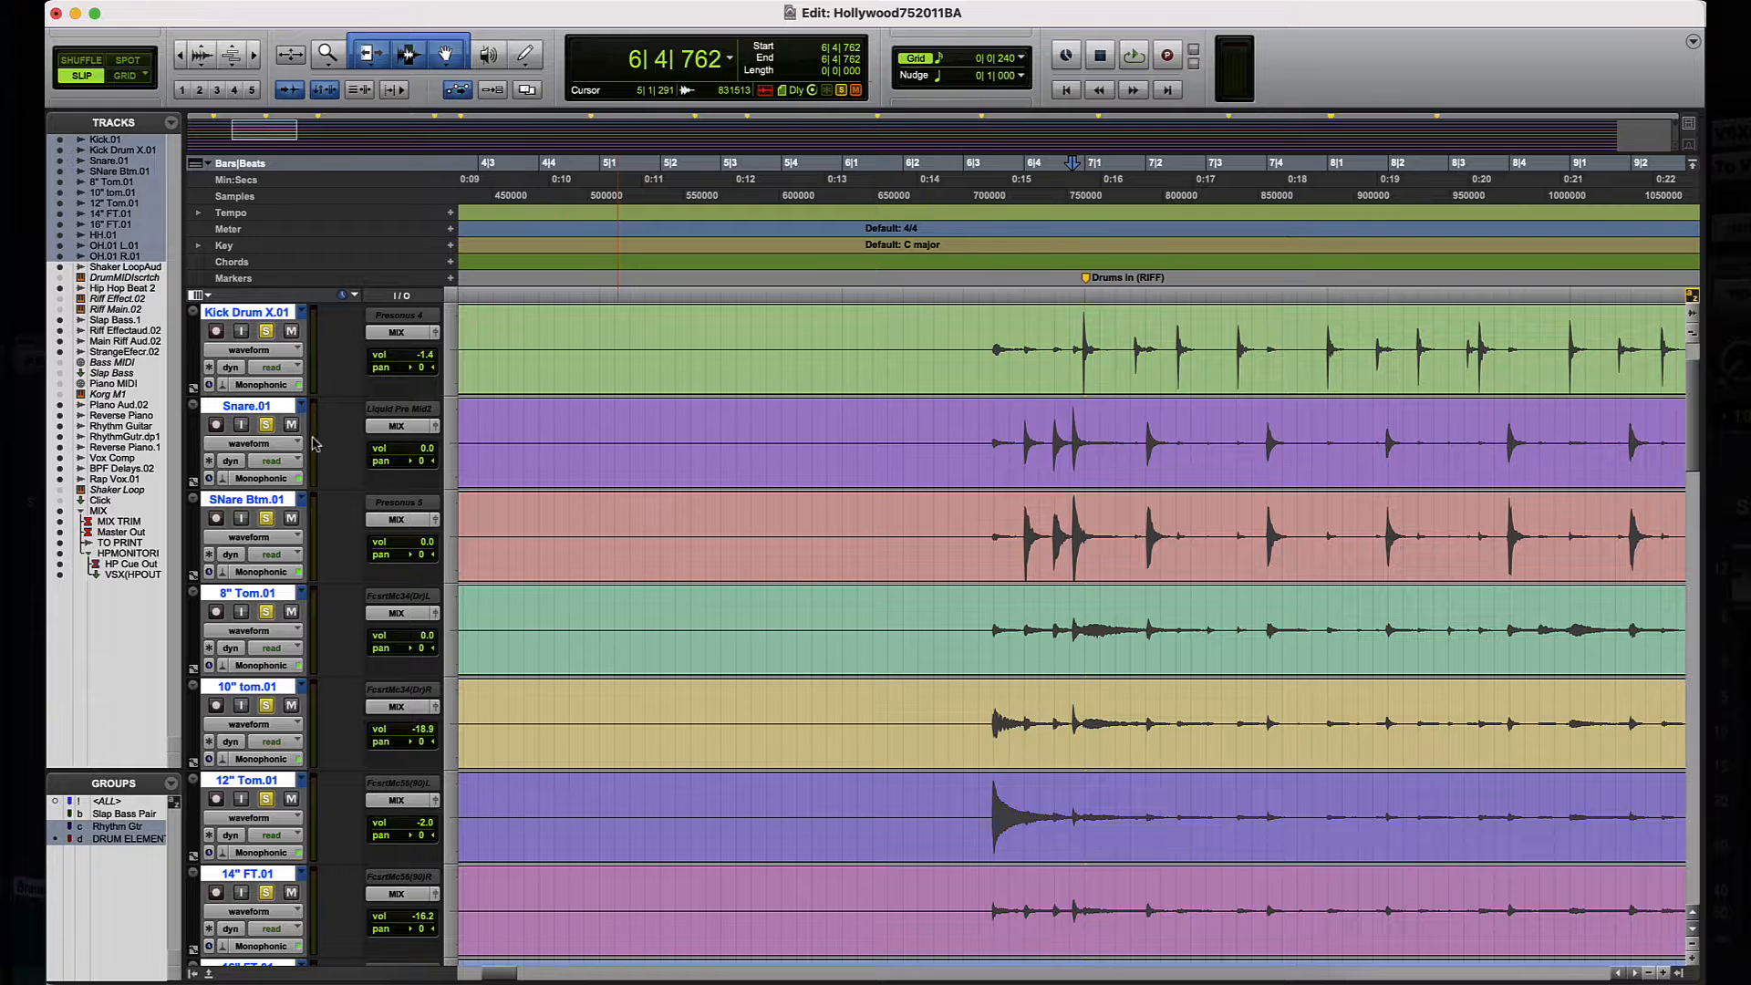
{"action": "left_click", "coordinate": [253, 385]}
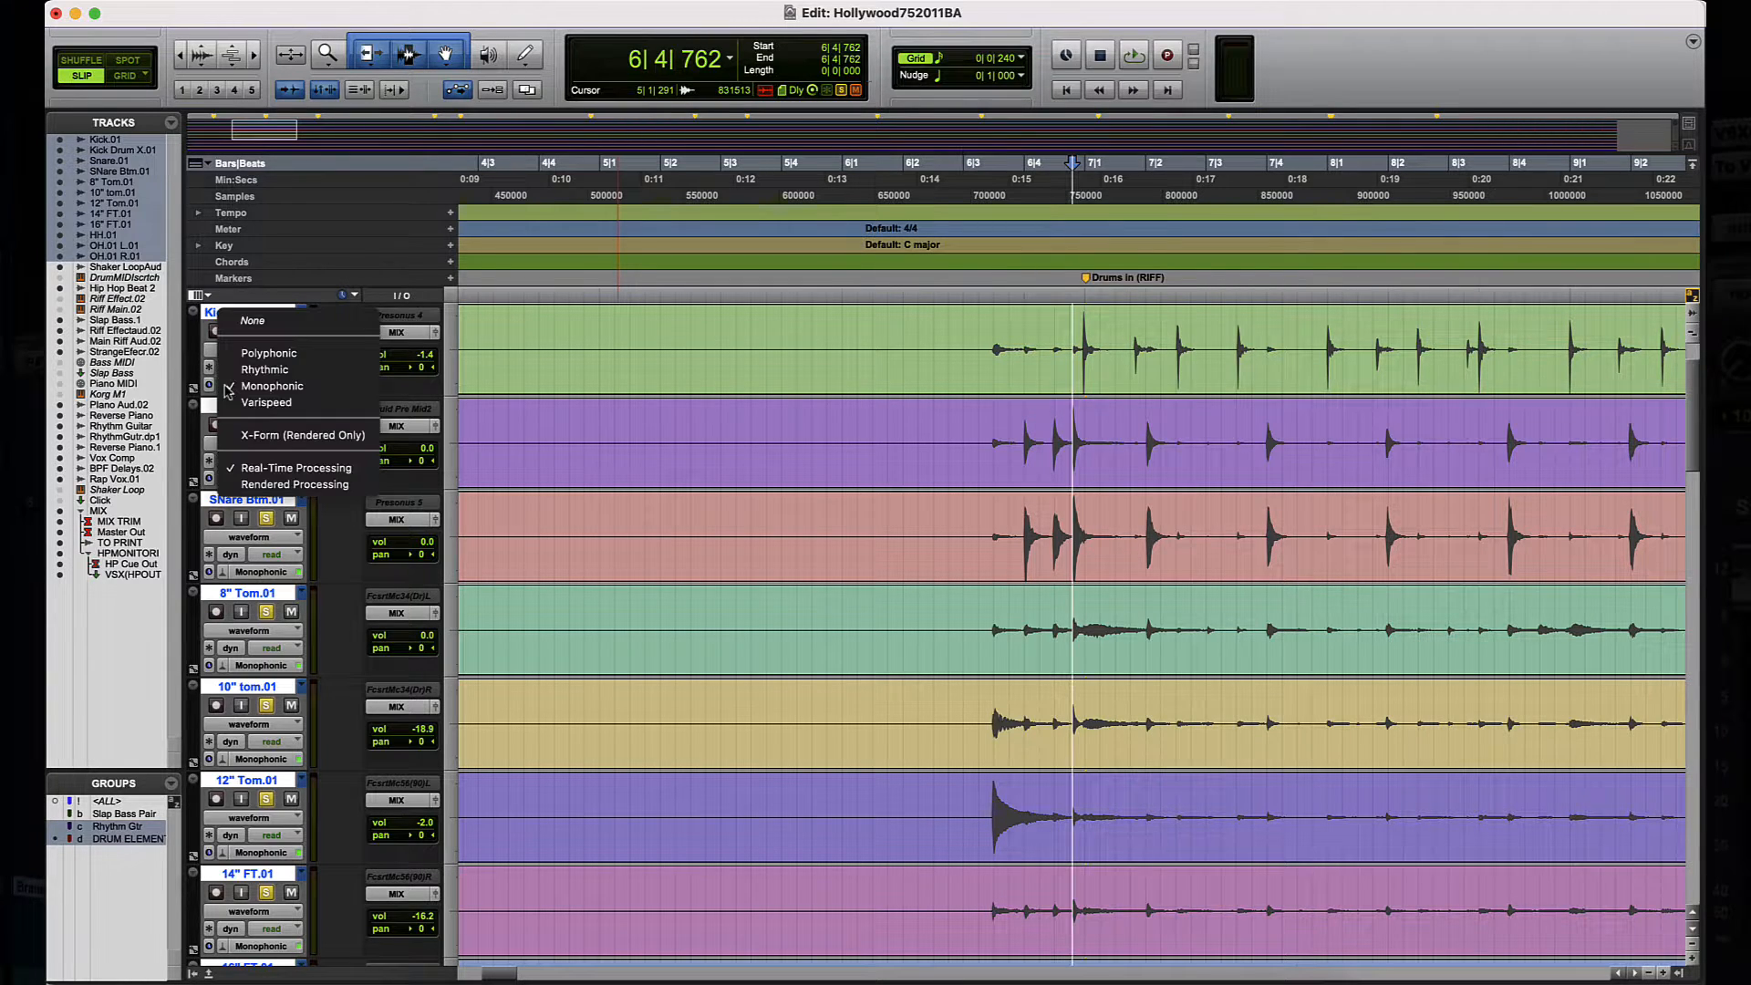
{"action": "left_click", "coordinate": [267, 383]}
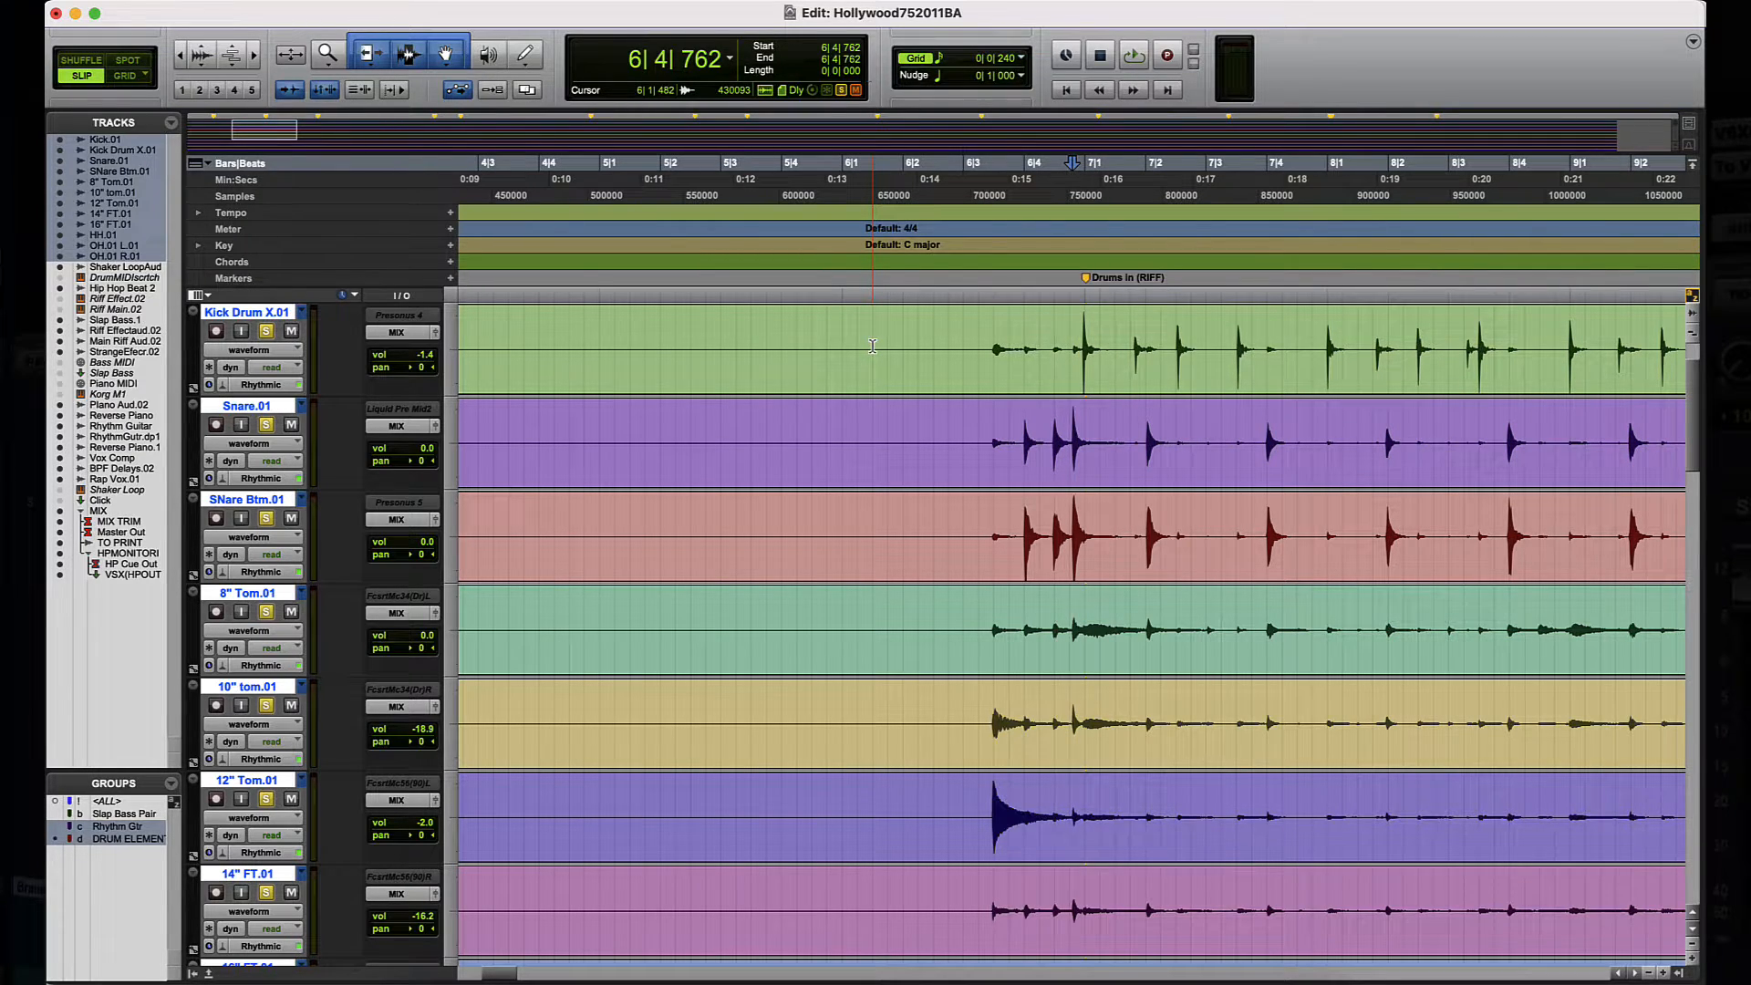
{"action": "key", "text": "r"}
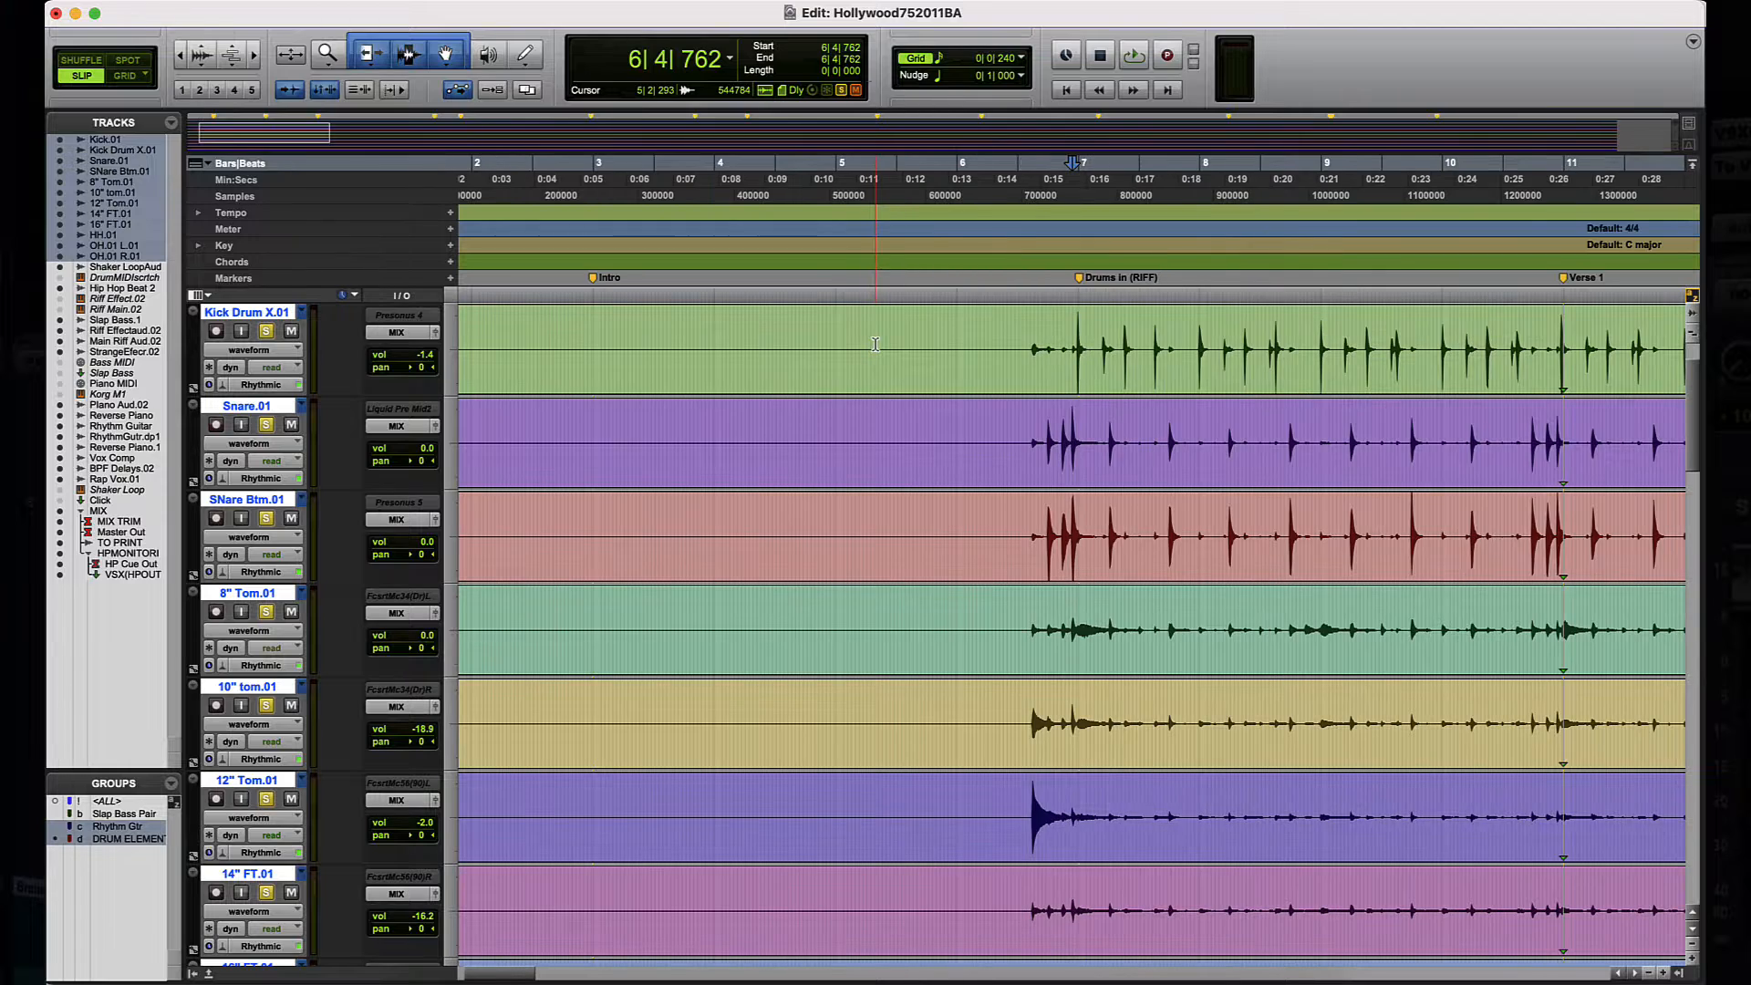
{"action": "key", "text": "t"}
{"action": "key", "text": "t"}
{"action": "key", "text": "r"}
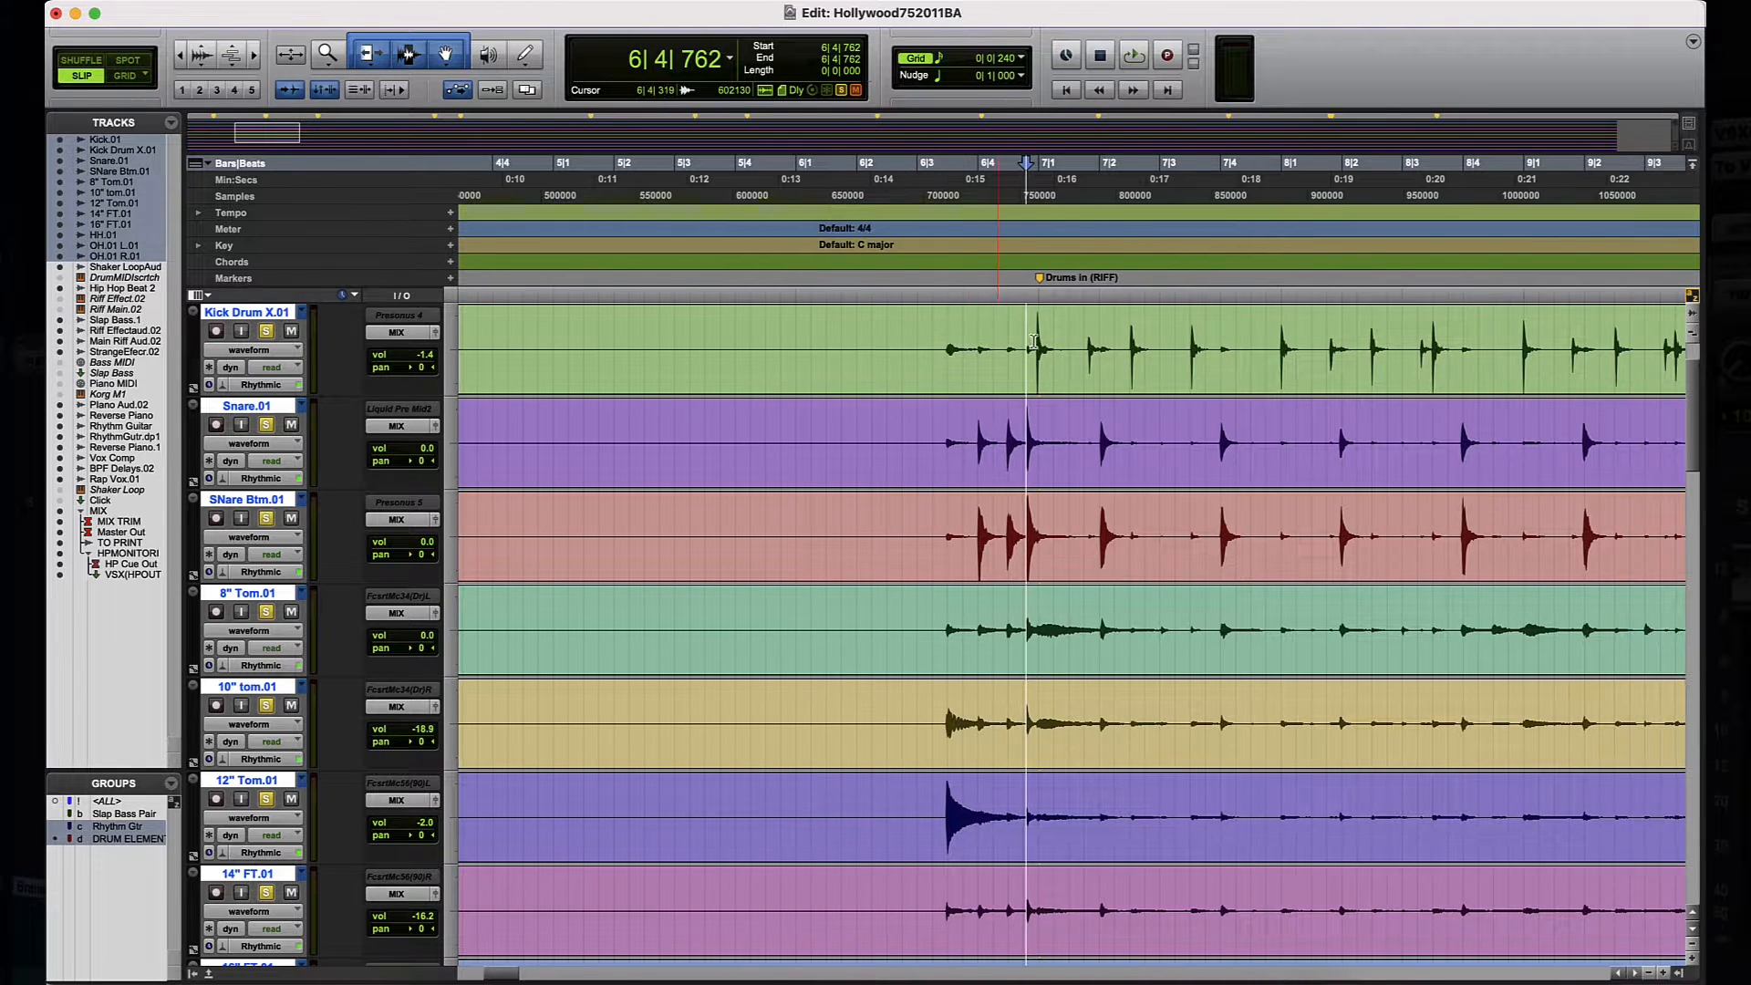
Step: Play back the drums from the edit cursor at 6|4|762 into bar 7
{"action": "scroll", "coordinate": [1026, 346], "scroll_direction": "right", "scroll_amount": 2}
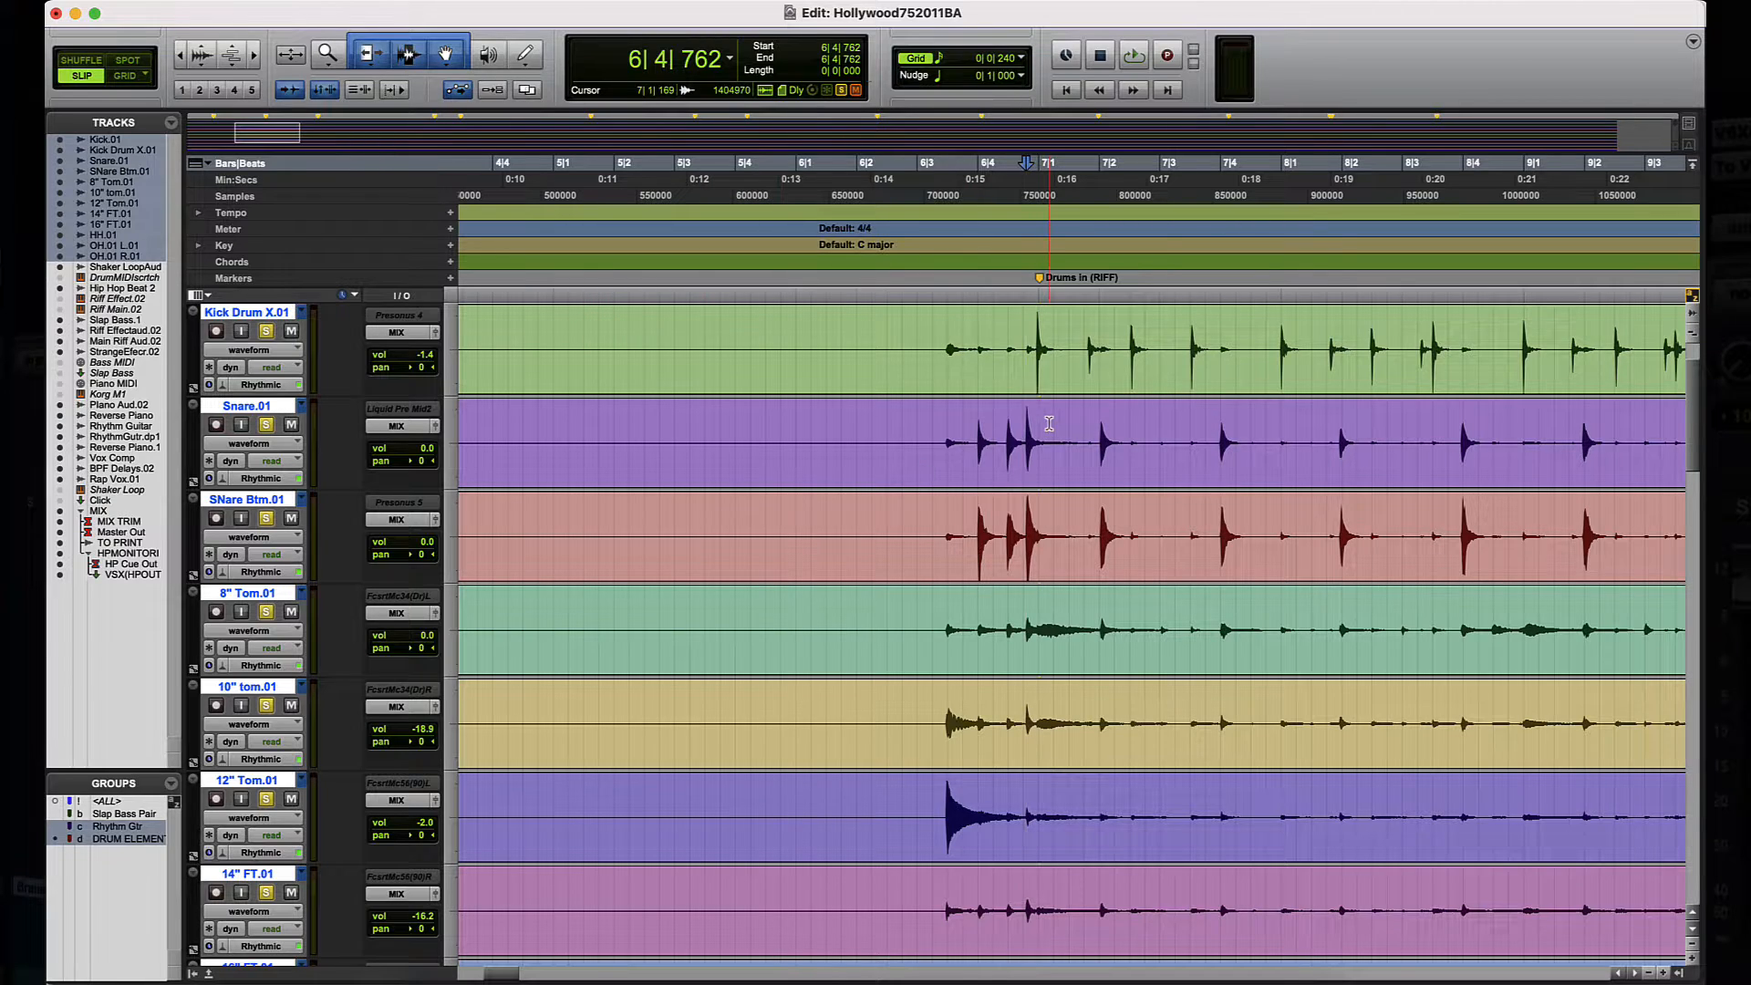
{"action": "scroll", "coordinate": [1050, 423], "scroll_direction": "right", "scroll_amount": 4}
{"action": "key", "text": "space"}
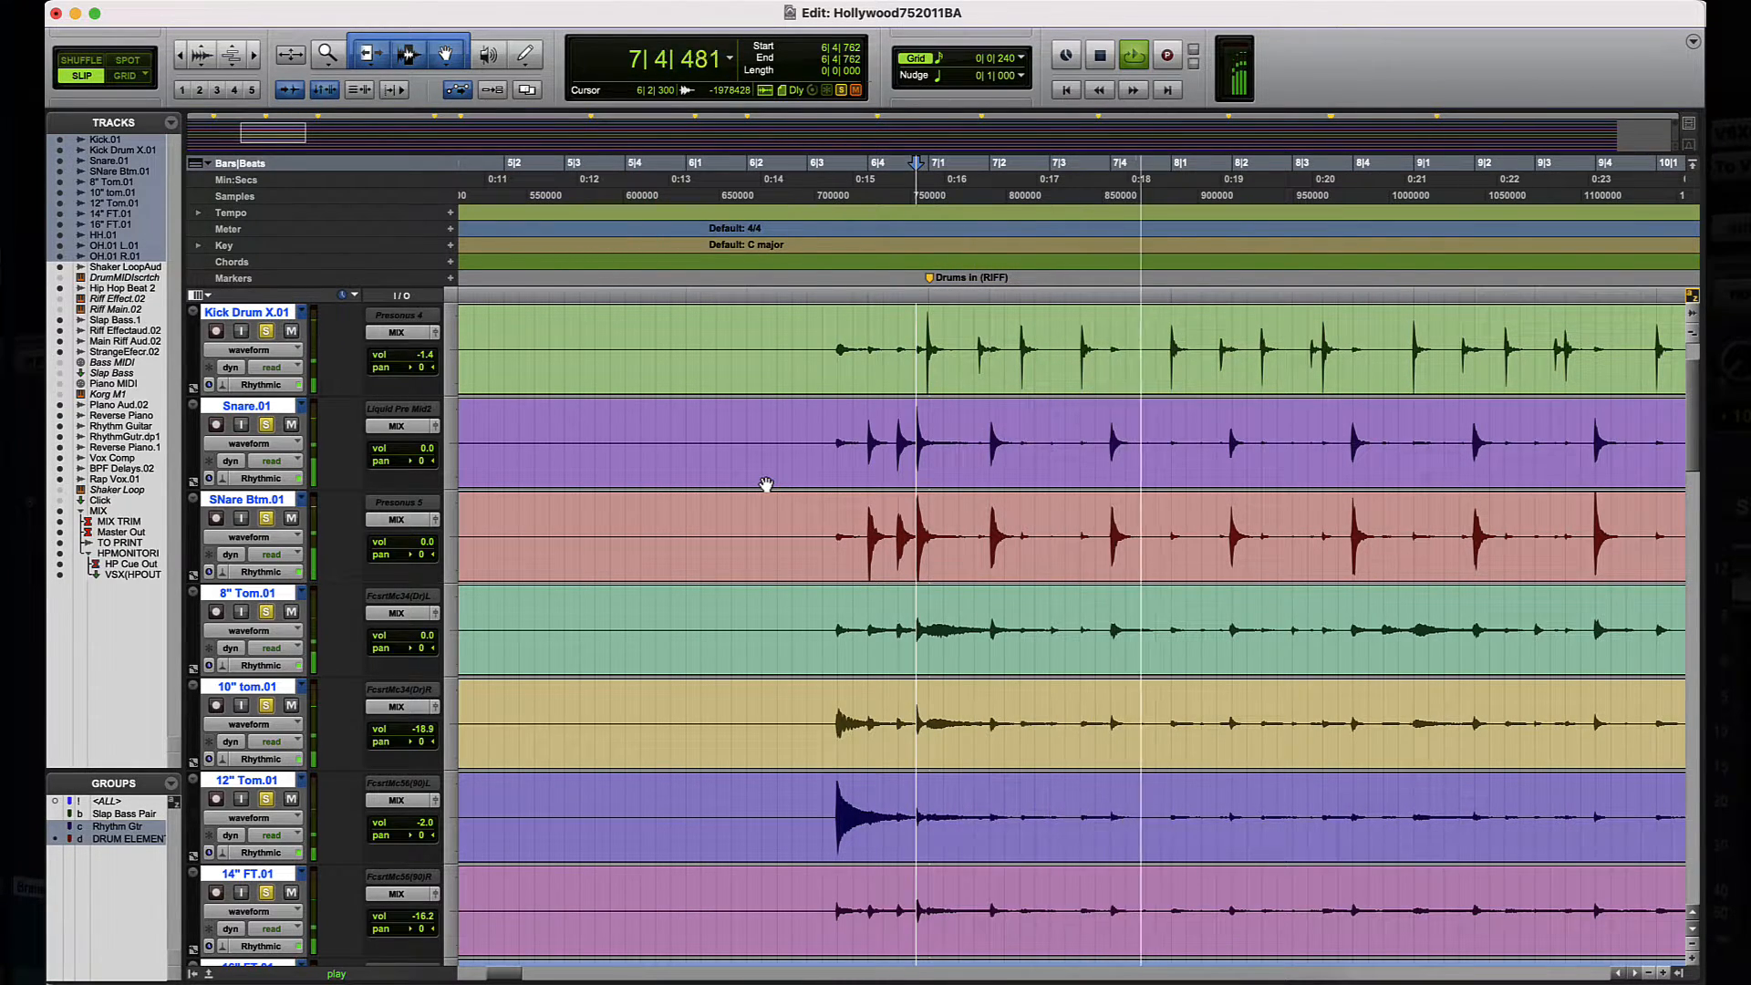
{"action": "key", "text": "space"}
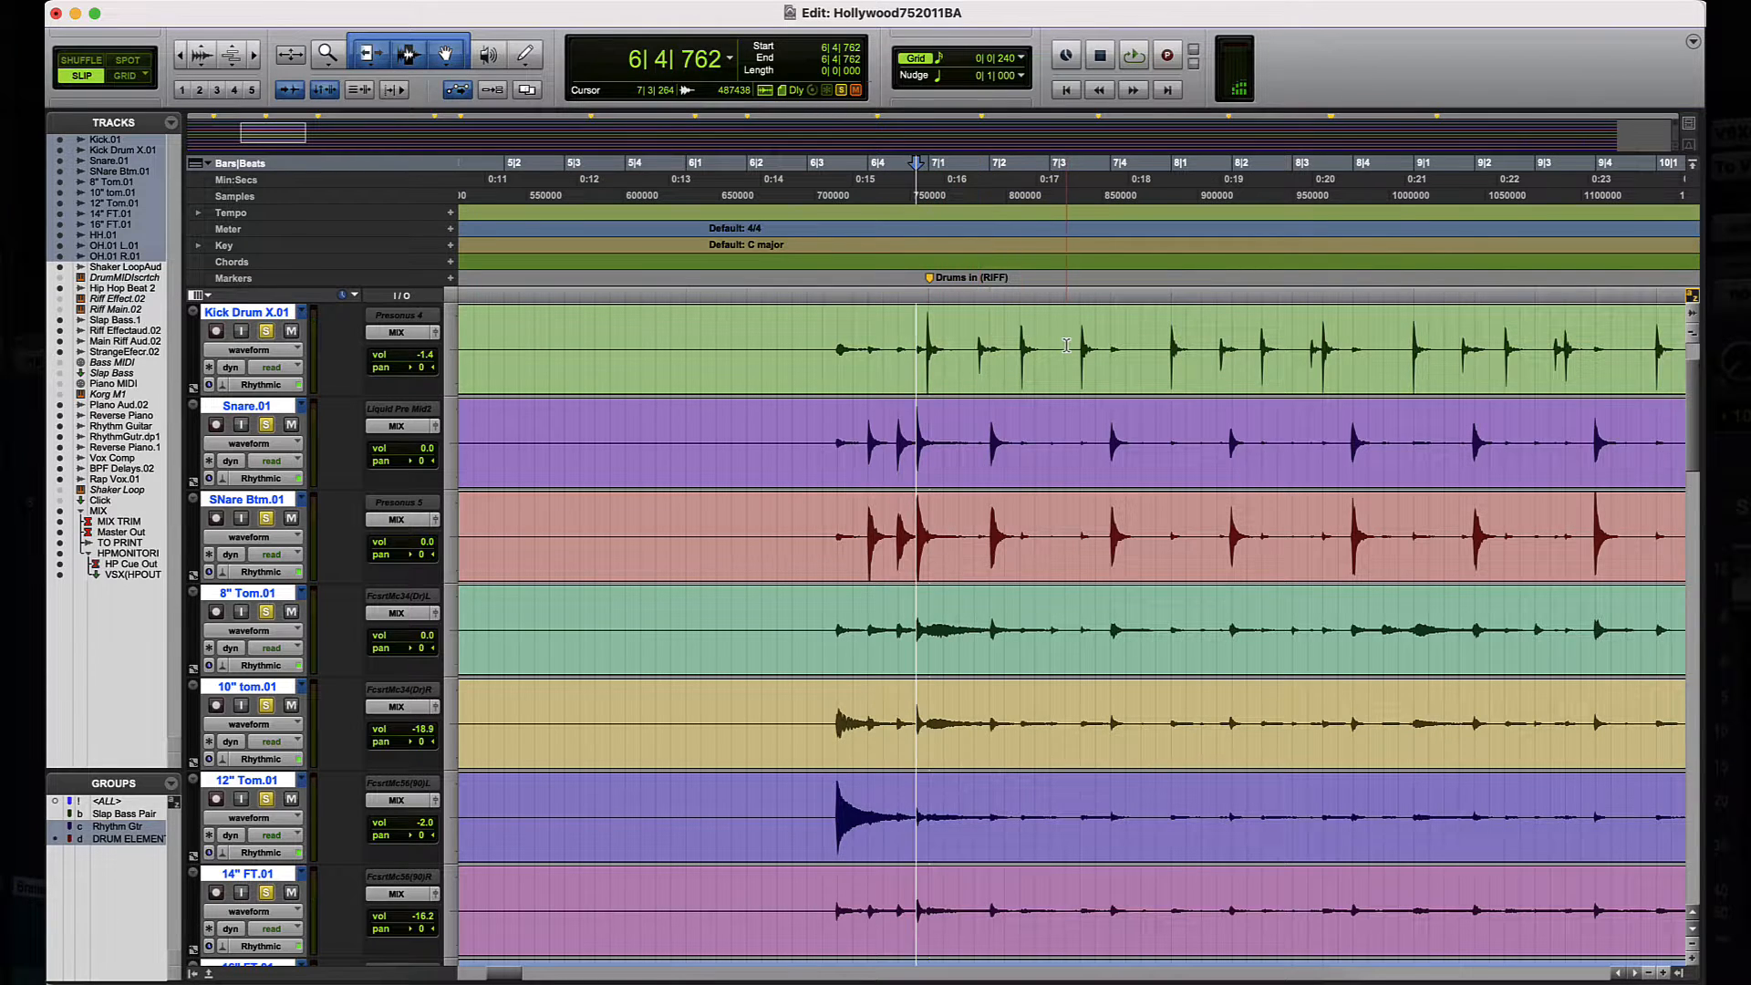
Step: Select the grouped drums on the grid from 7|1|000 at Drums in (RIFF) to 11|1|000 at Verse 1
{"action": "scroll", "coordinate": [971, 365], "scroll_direction": "right", "scroll_amount": 6}
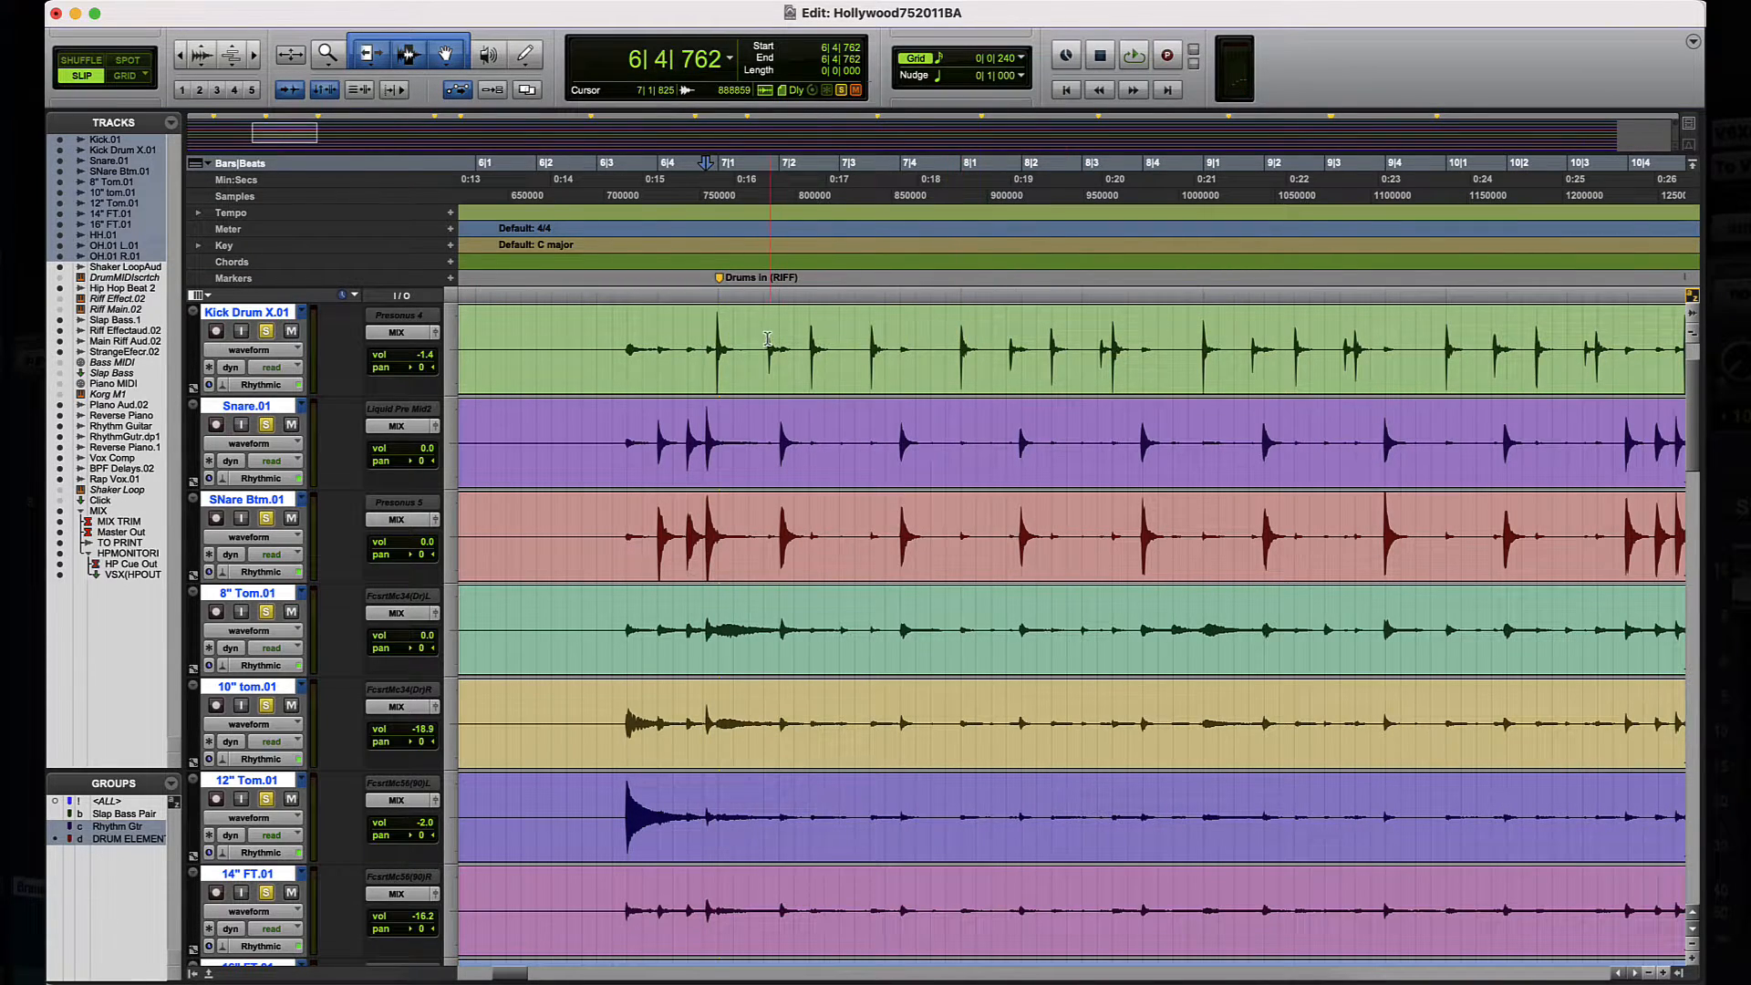
{"action": "left_click_drag", "start_coordinate": [717, 341], "coordinate": [1419, 363]}
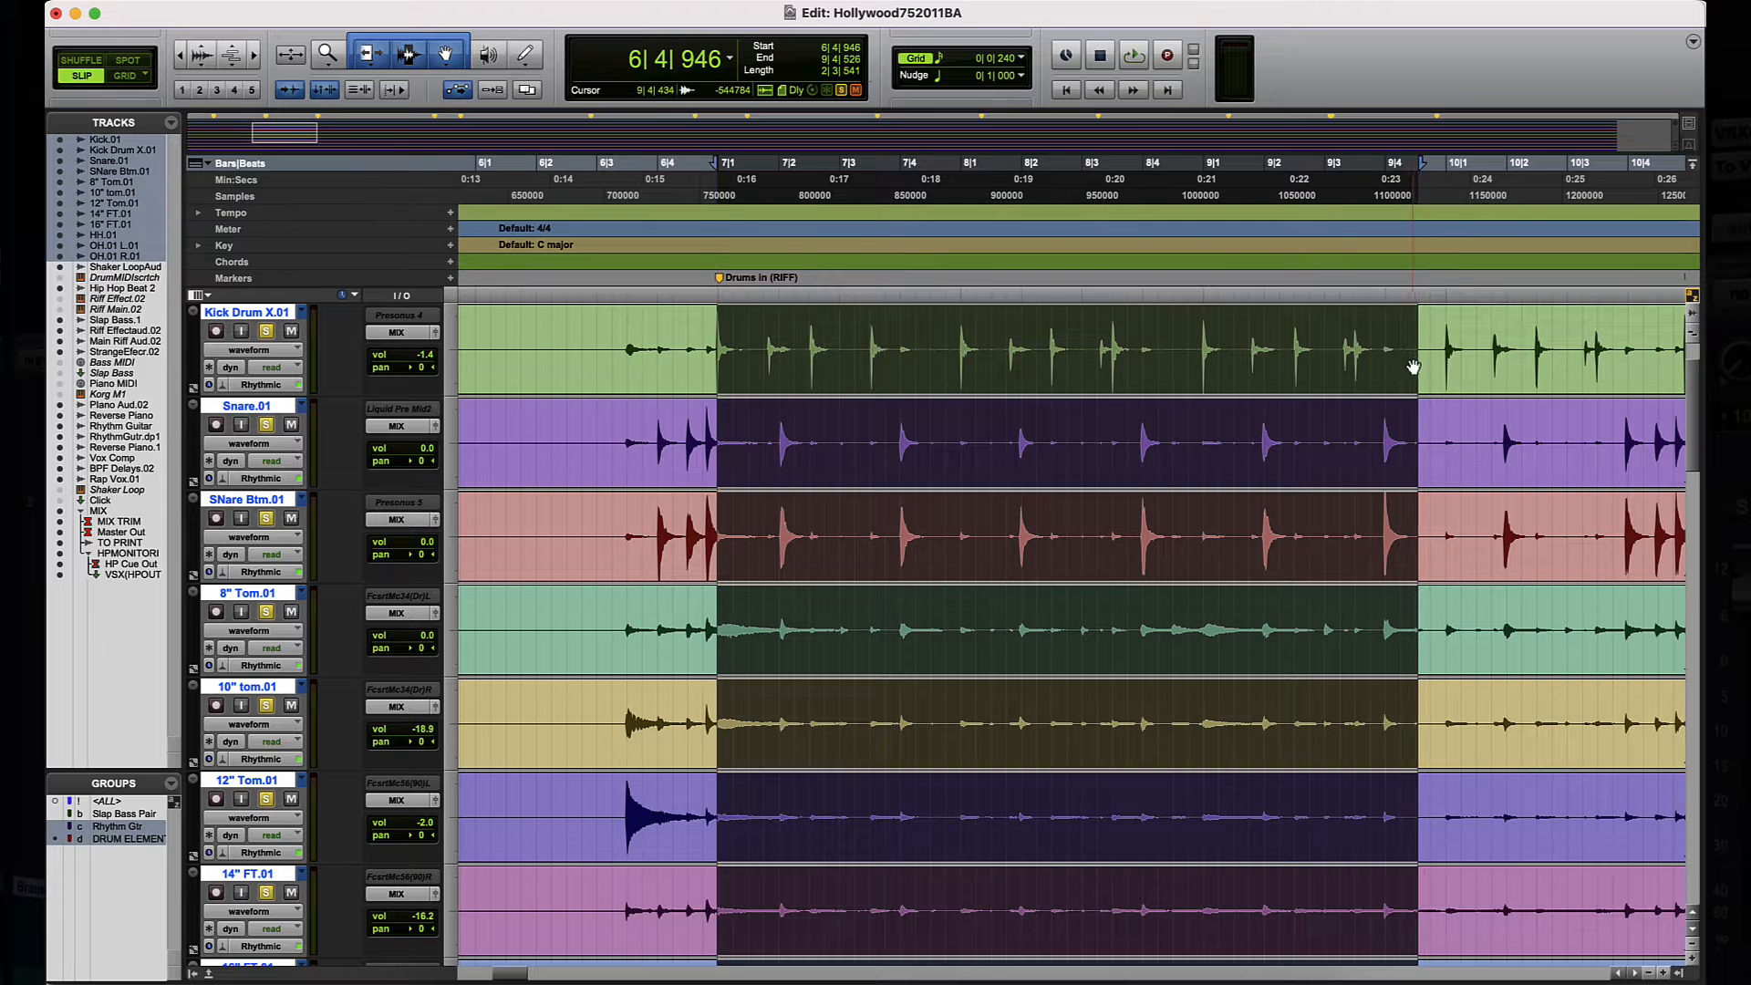
{"action": "key", "text": "F4"}
{"action": "left_click_drag", "start_coordinate": [735, 339], "coordinate": [586, 383]}
{"action": "scroll", "coordinate": [915, 393], "scroll_direction": "up", "scroll_amount": 4}
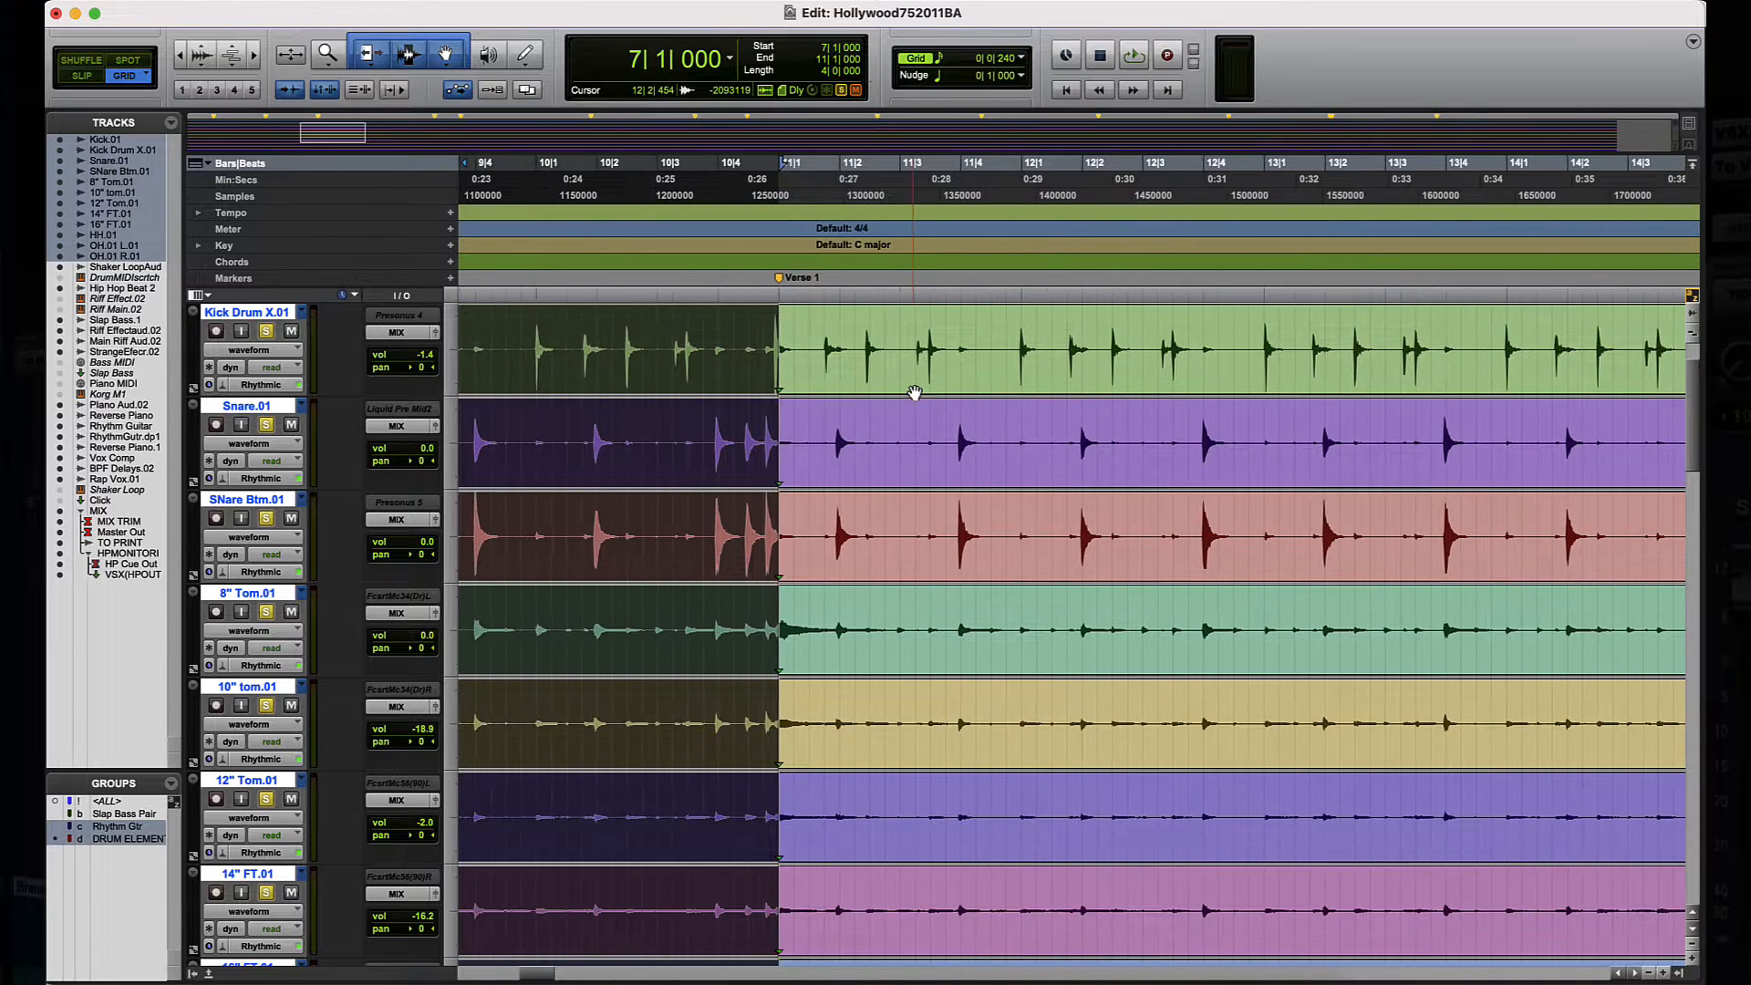
{"action": "key", "text": "Left"}
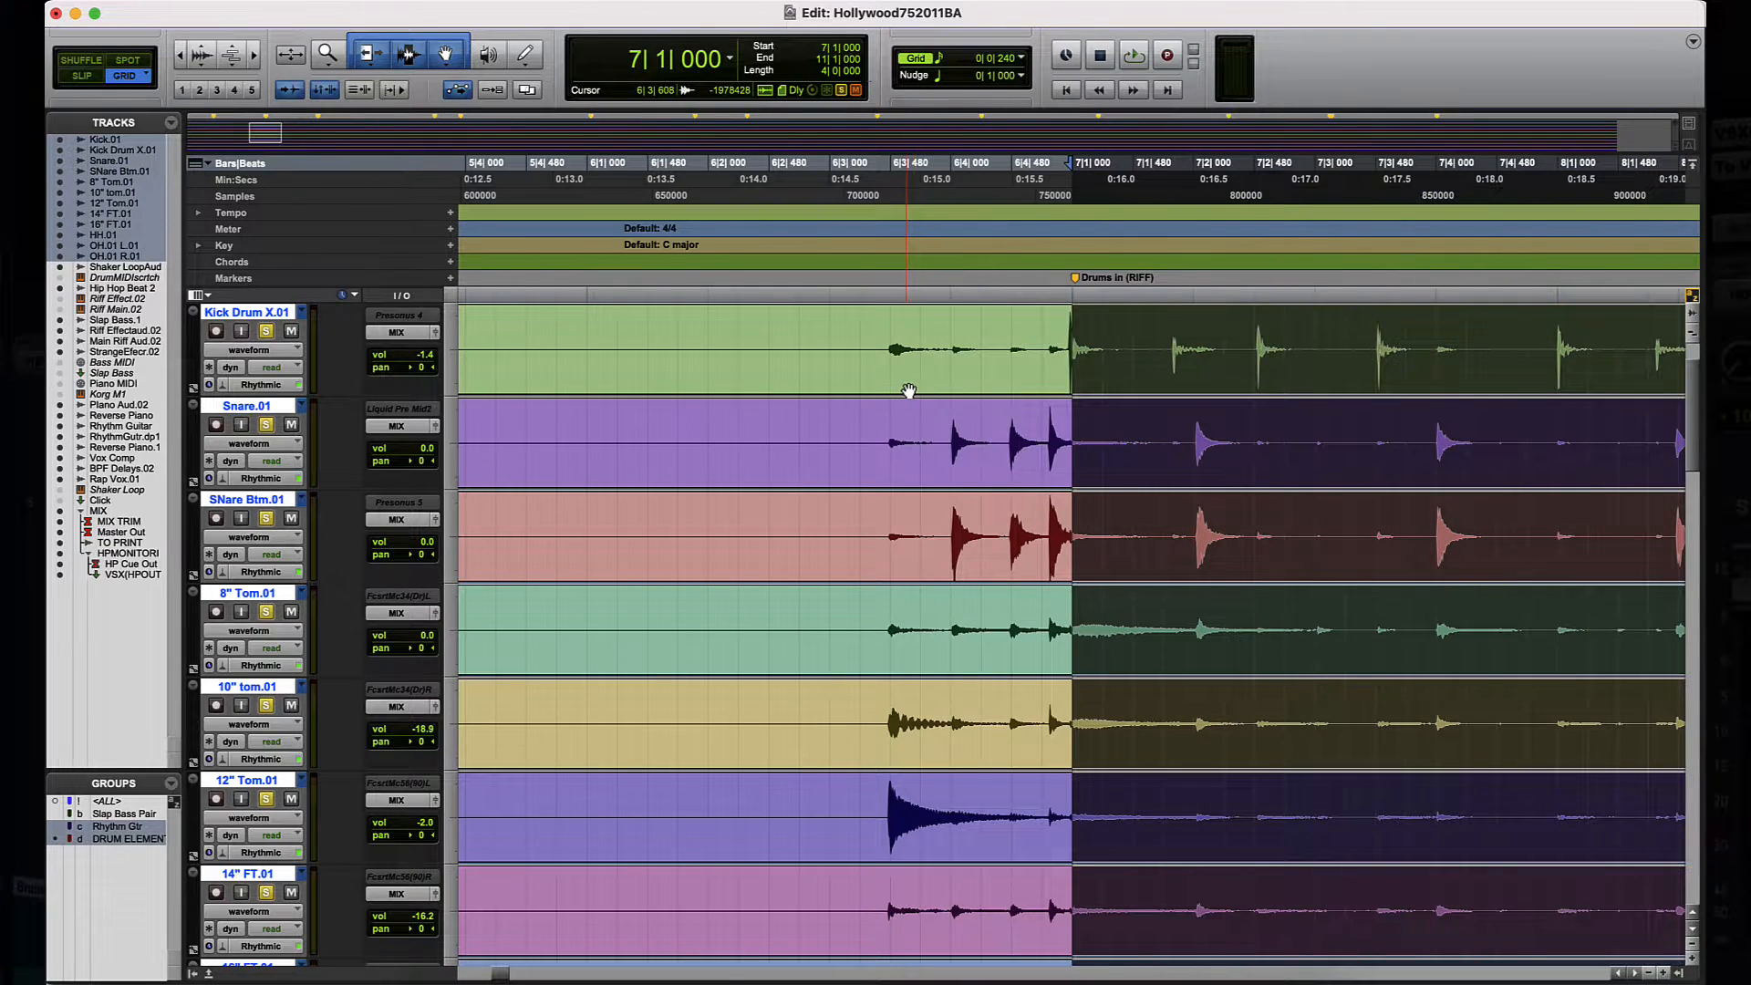
Step: In Slip mode, move the selection start to 6|4|944, just ahead of the first kick transient near bar 7
{"action": "scroll", "coordinate": [910, 391], "scroll_direction": "right", "scroll_amount": 2}
{"action": "key", "text": "F2"}
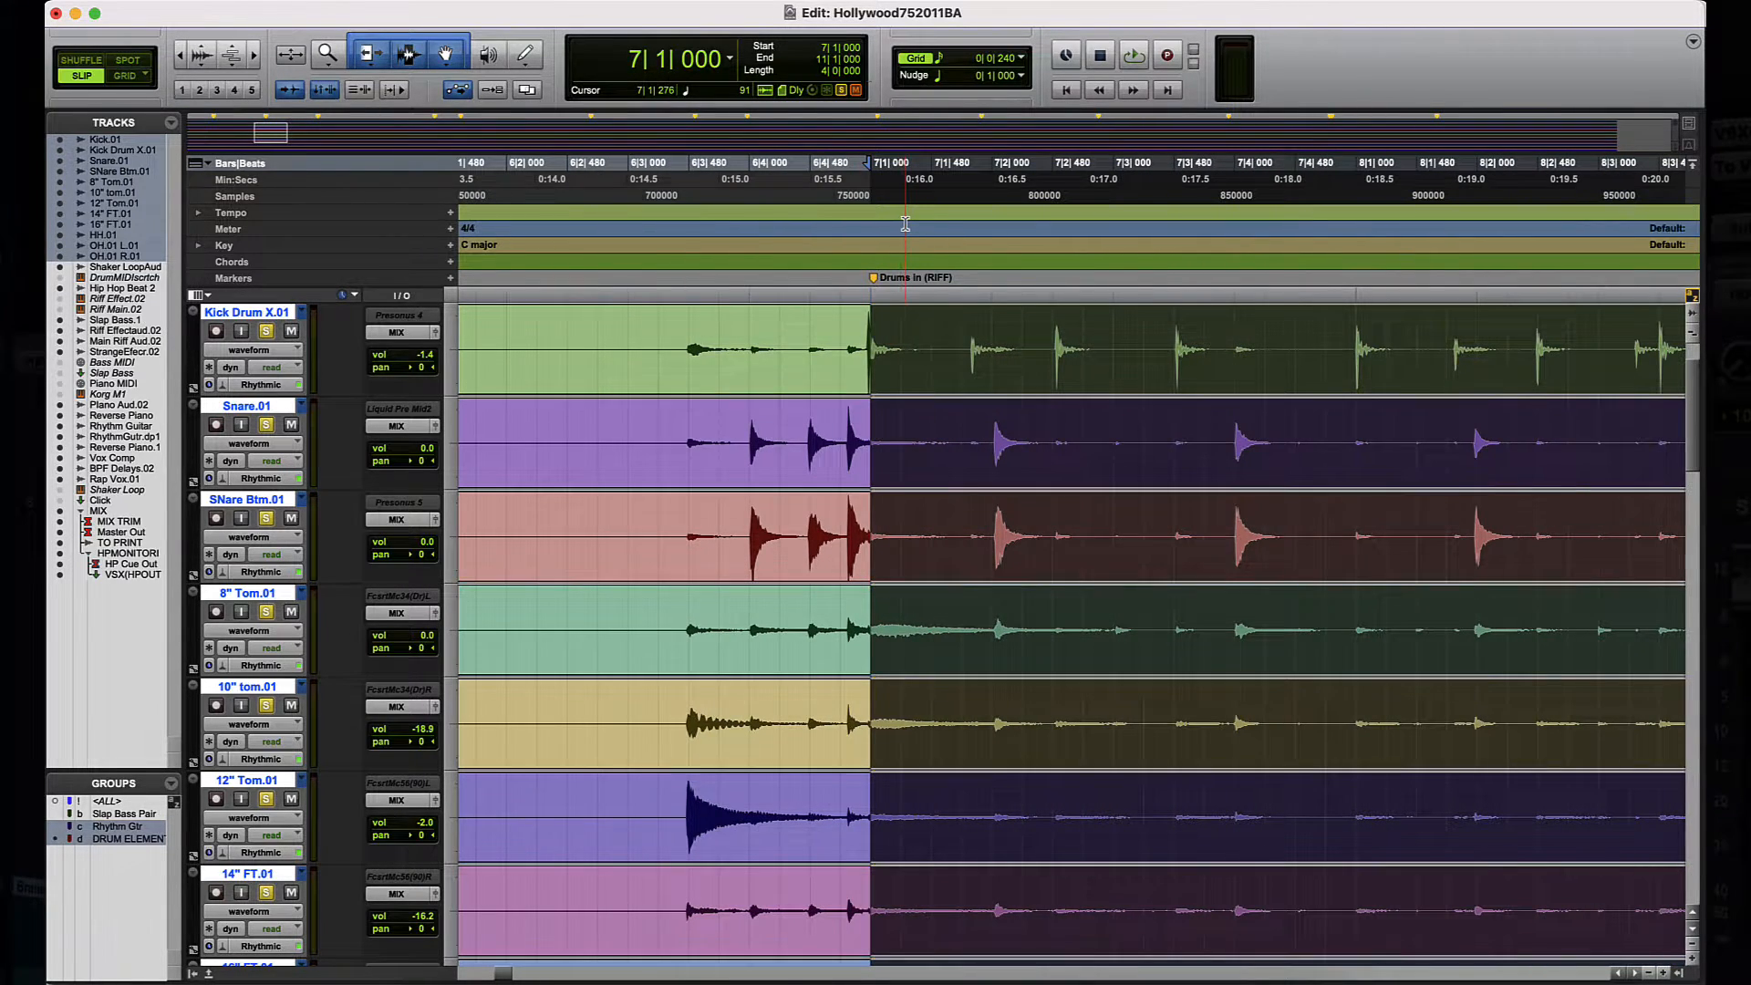
{"action": "key", "text": "t"}
{"action": "key", "text": "t"}
{"action": "key", "text": "t"}
{"action": "mouse_move", "coordinate": [1073, 167]}
{"action": "left_mouse_down"}
{"action": "mouse_move", "coordinate": [1054, 174]}
{"action": "mouse_move", "coordinate": [1116, 171]}
{"action": "left_mouse_up"}
{"action": "key", "text": "t"}
{"action": "key", "text": "t"}
{"action": "key", "text": "t"}
{"action": "key", "text": "t"}
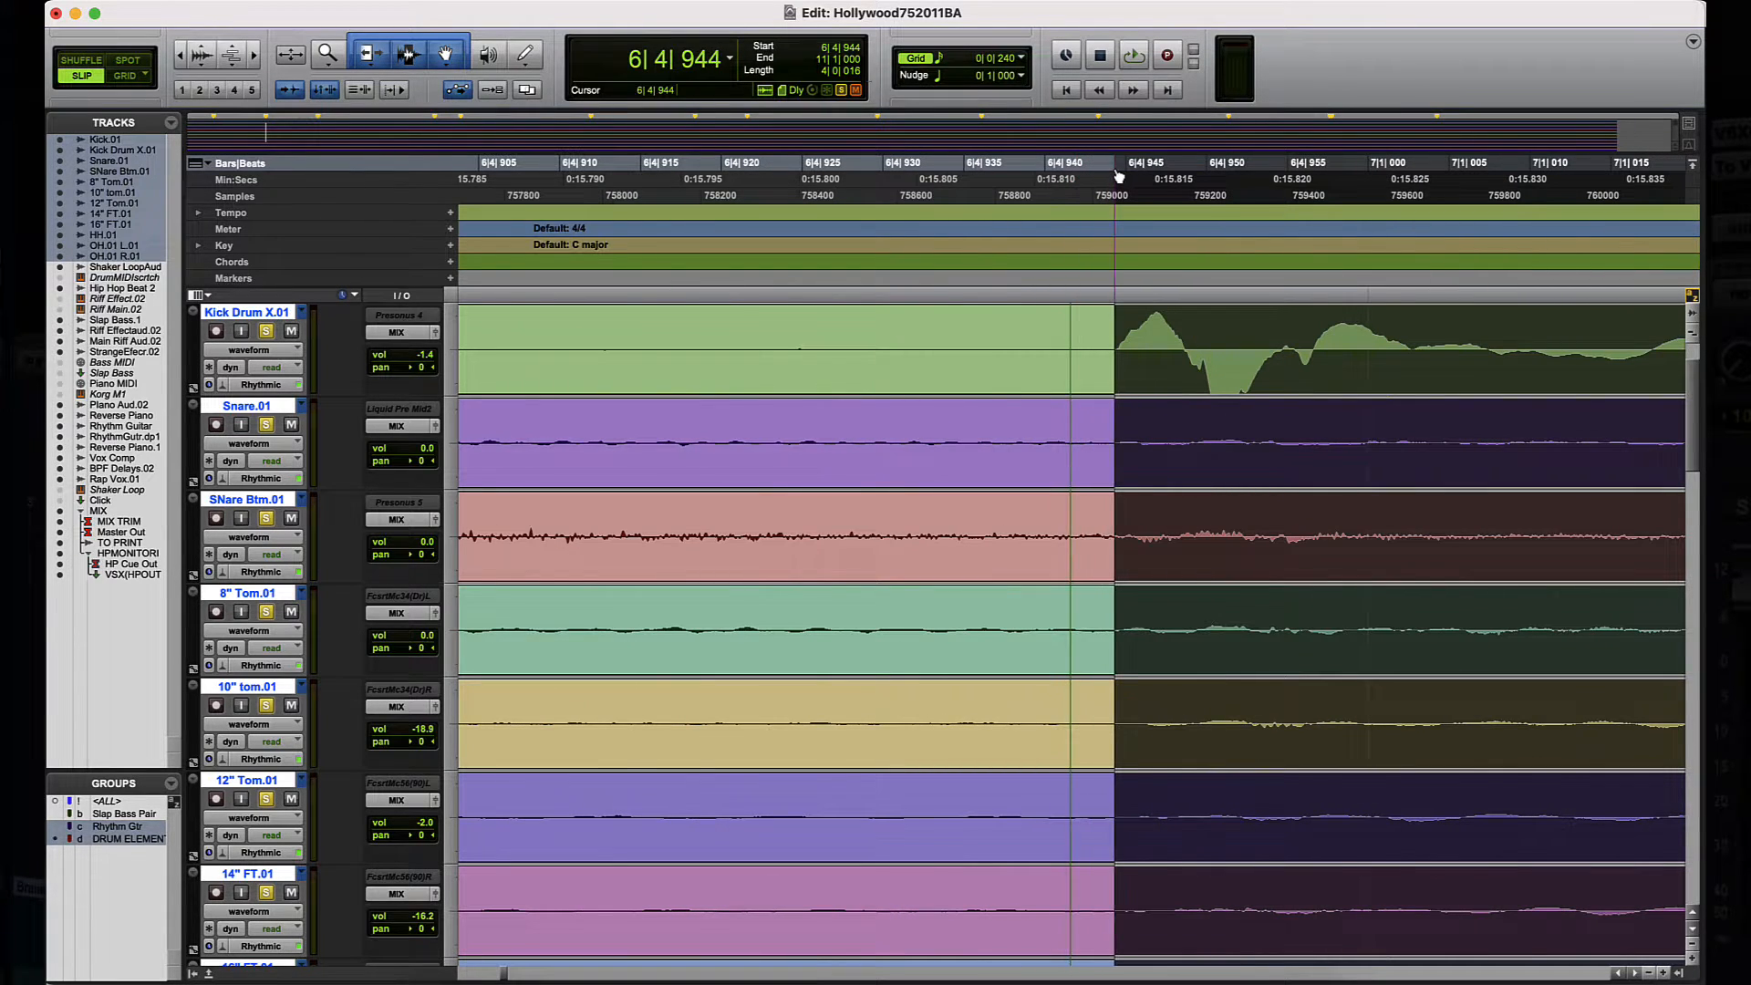
Step: Move the selection end to 10|4|907, just ahead of the kick transient before Verse 1
{"action": "key", "text": "Right"}
{"action": "key", "text": "r"}
{"action": "key", "text": "r"}
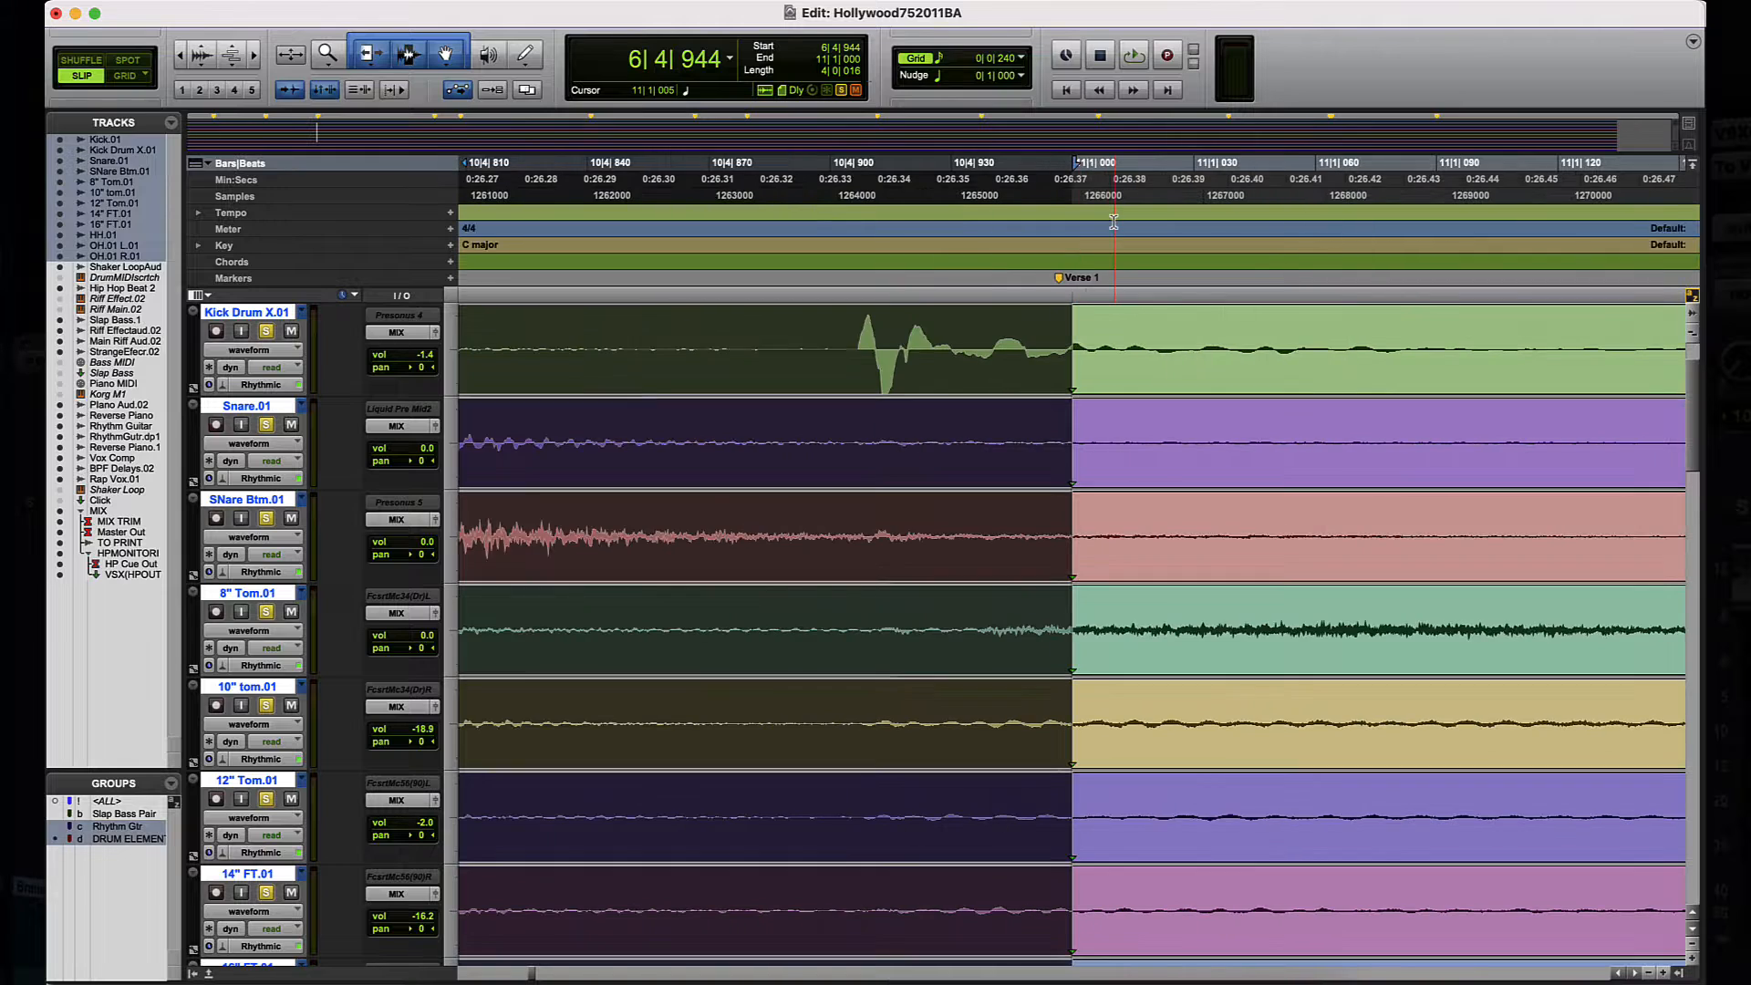
{"action": "left_click_drag", "start_coordinate": [1073, 174], "coordinate": [862, 187]}
{"action": "key", "text": "r"}
{"action": "key", "text": "r"}
{"action": "key", "text": "r"}
{"action": "key", "text": "r"}
{"action": "key", "text": "r"}
{"action": "key", "text": "r"}
{"action": "key", "text": "r"}
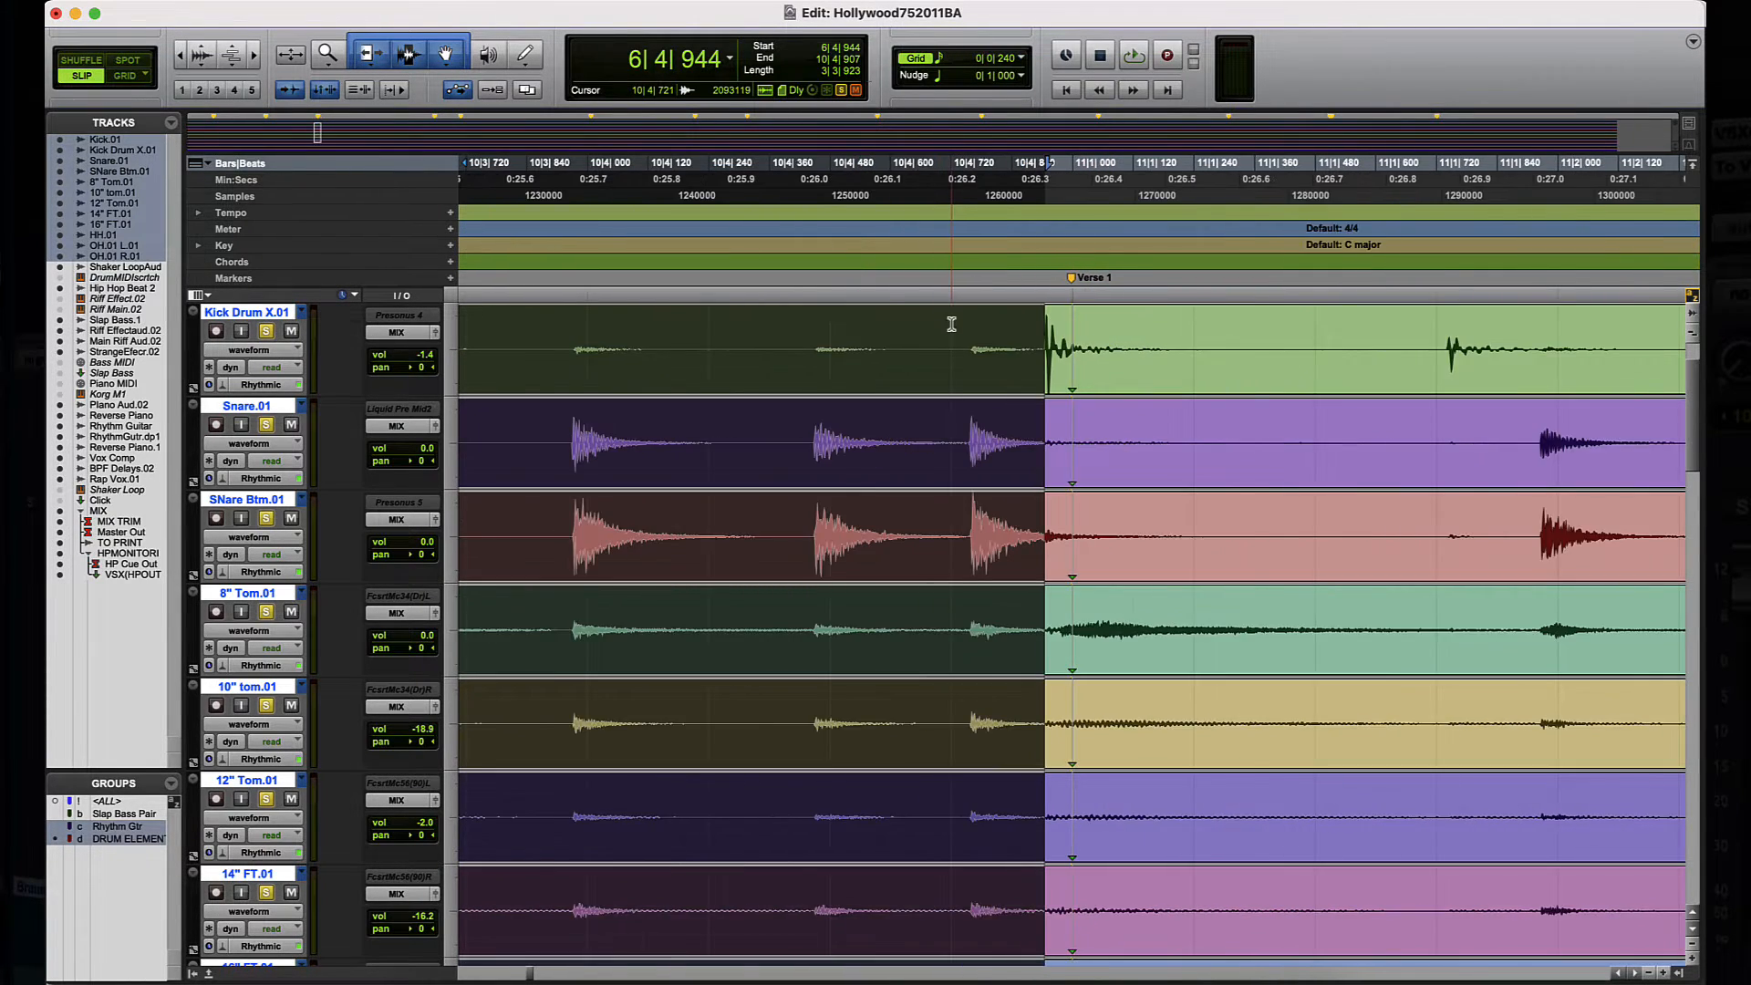
Step: Open the Quantize event operation and set it to quantize Elastic Audio Events
{"action": "scroll", "coordinate": [958, 341], "scroll_direction": "left", "scroll_amount": 3}
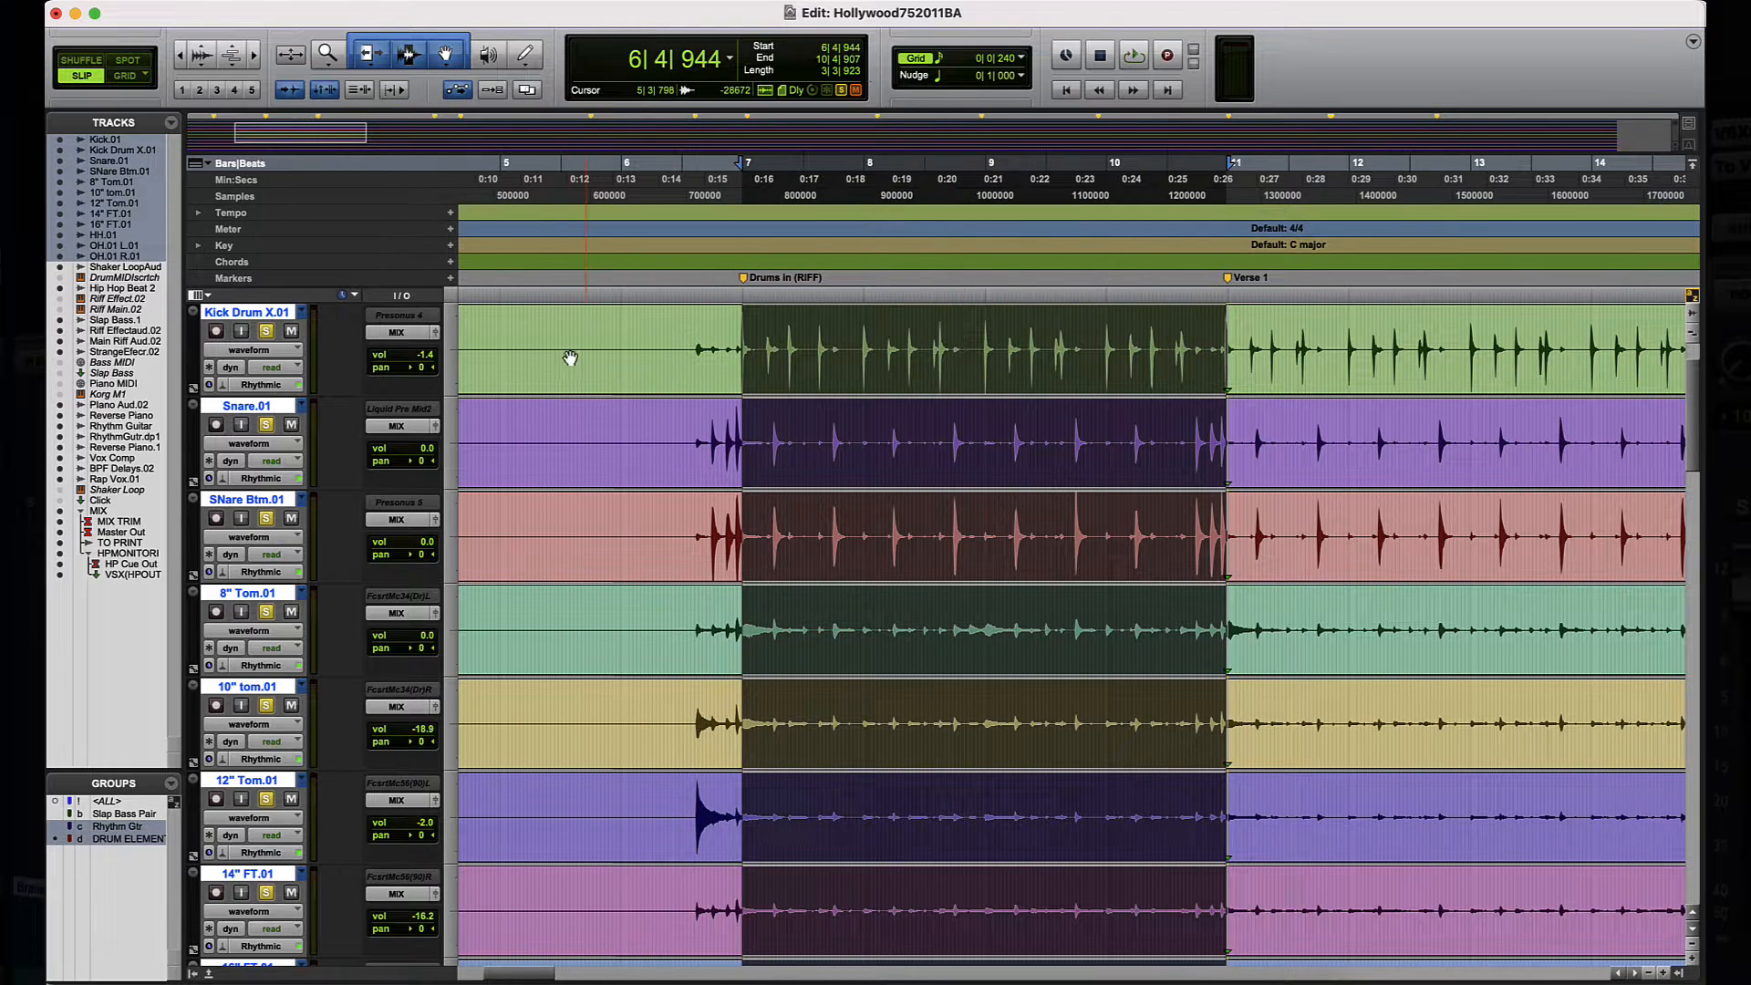
{"action": "scroll", "coordinate": [568, 360], "scroll_direction": "up", "scroll_amount": 2}
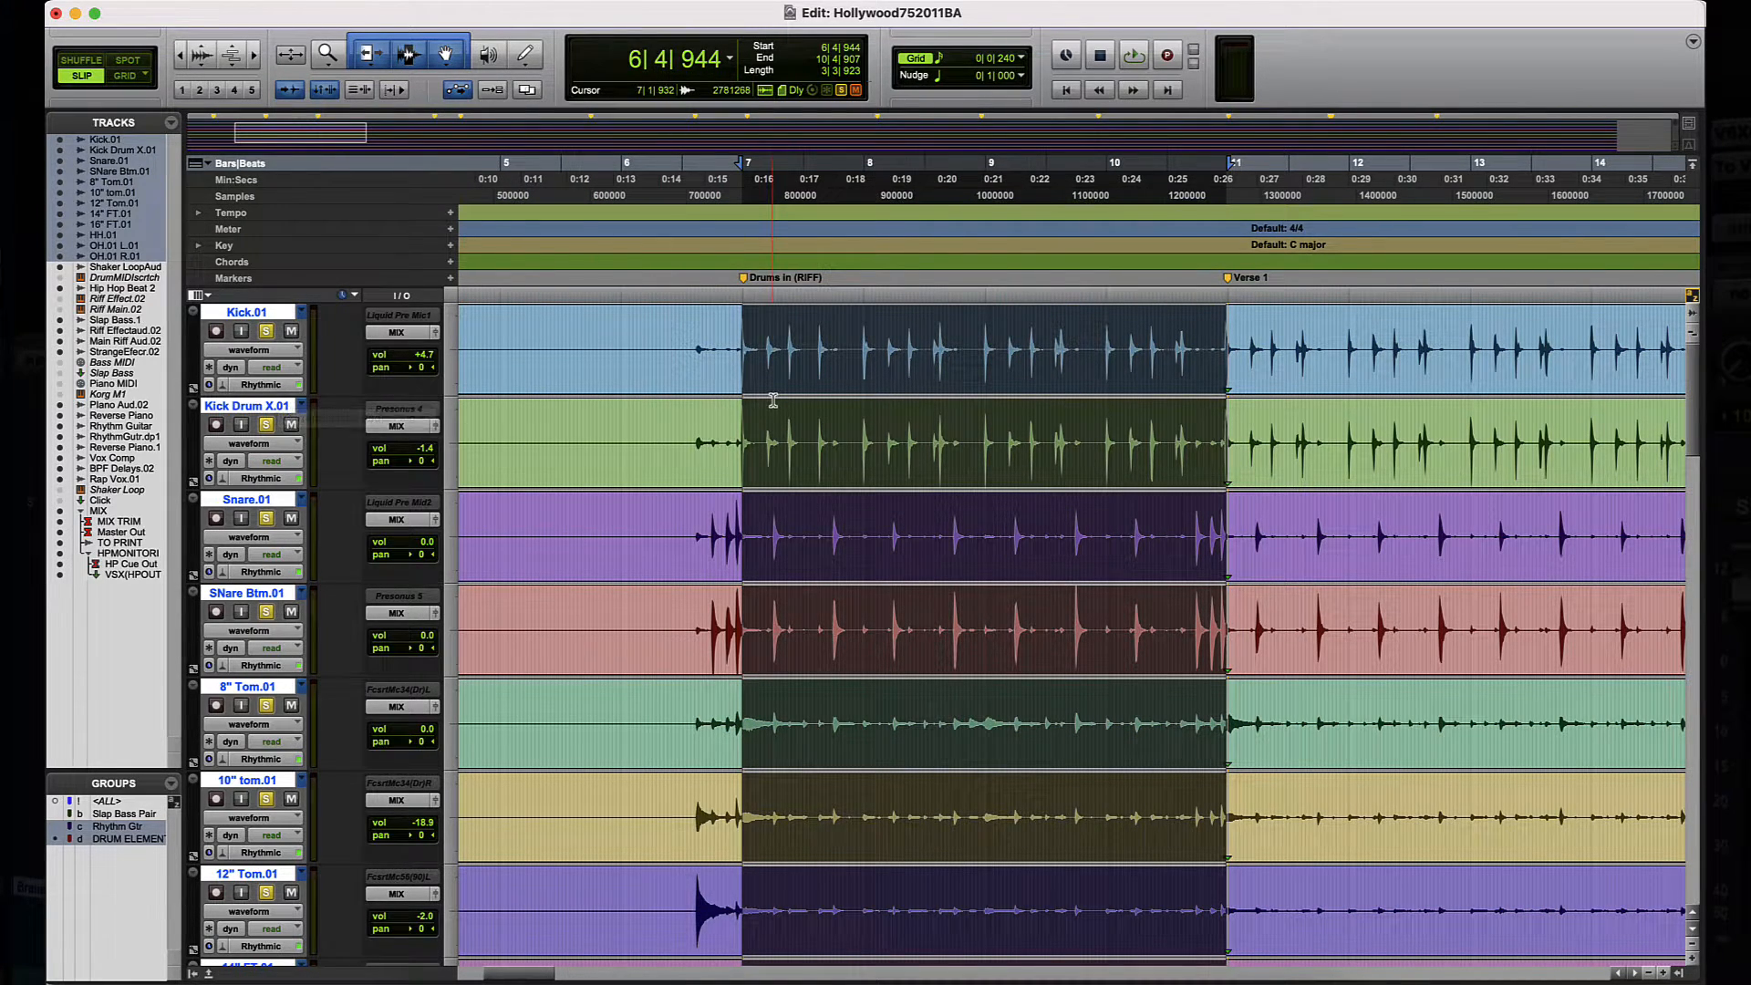
{"action": "key", "text": "alt+0"}
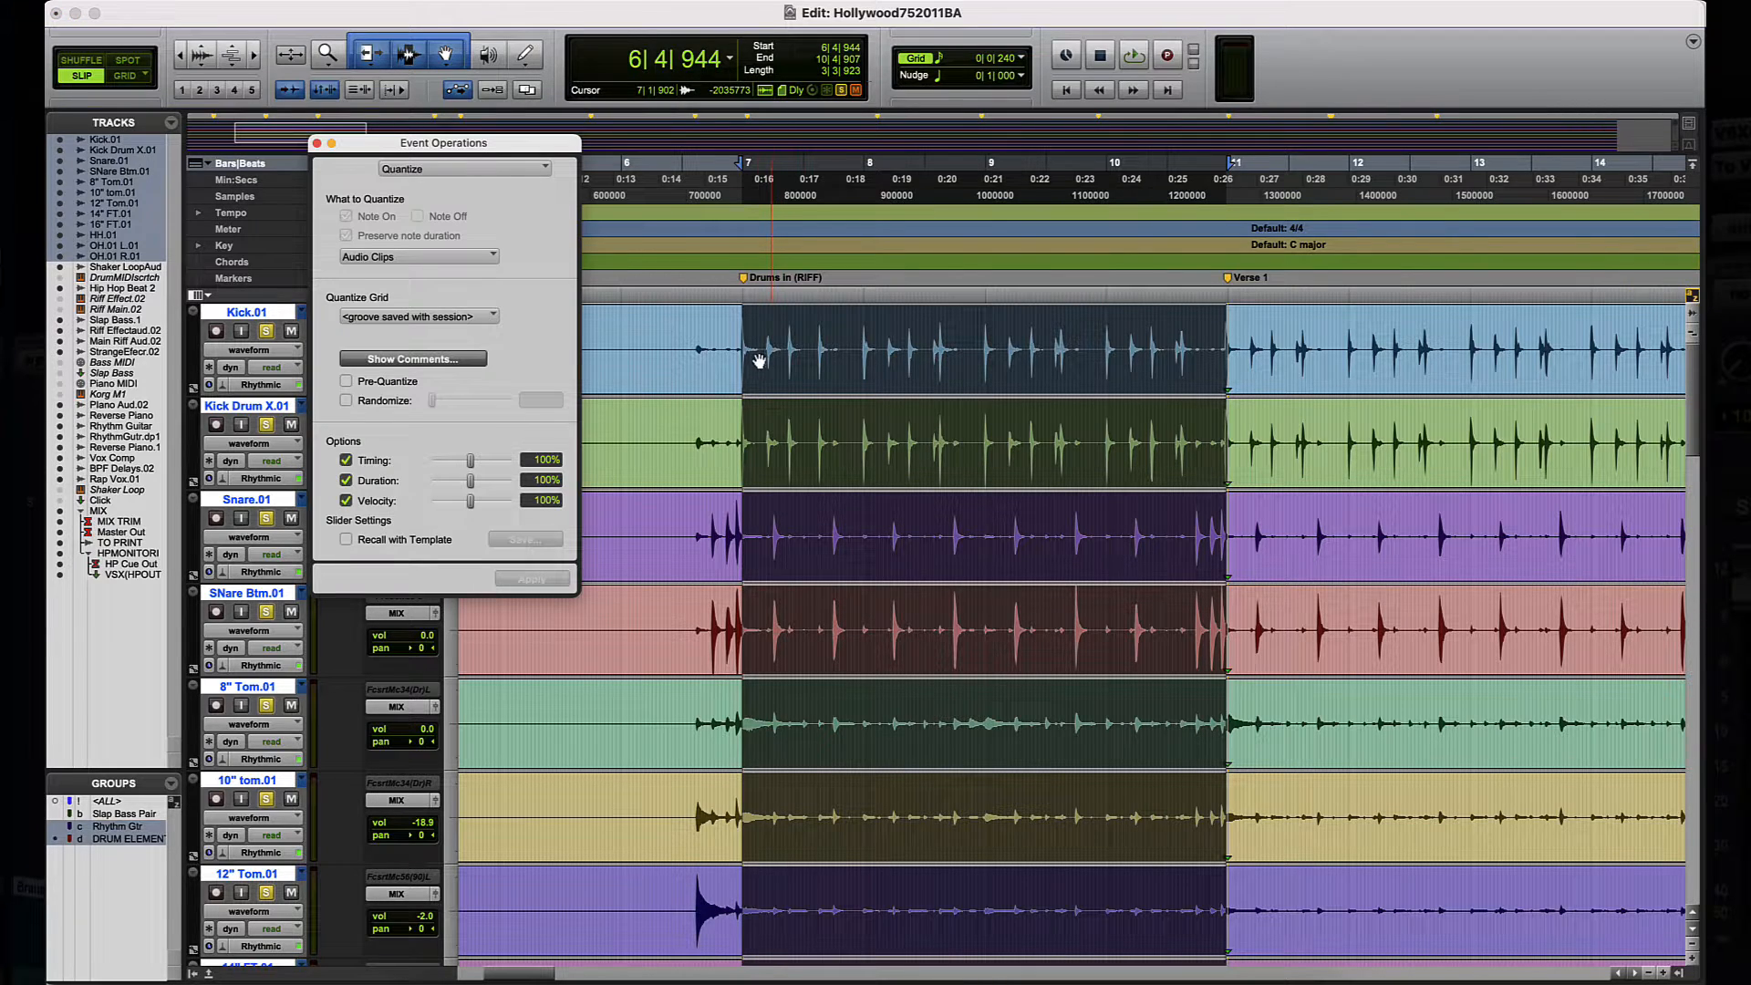
{"action": "left_click", "coordinate": [429, 255]}
{"action": "left_click", "coordinate": [416, 281]}
Step: Show the grouped drum tracks in warp and then analysis view, and examine the event markers around Drums in (RIFF)
{"action": "left_click", "coordinate": [261, 353]}
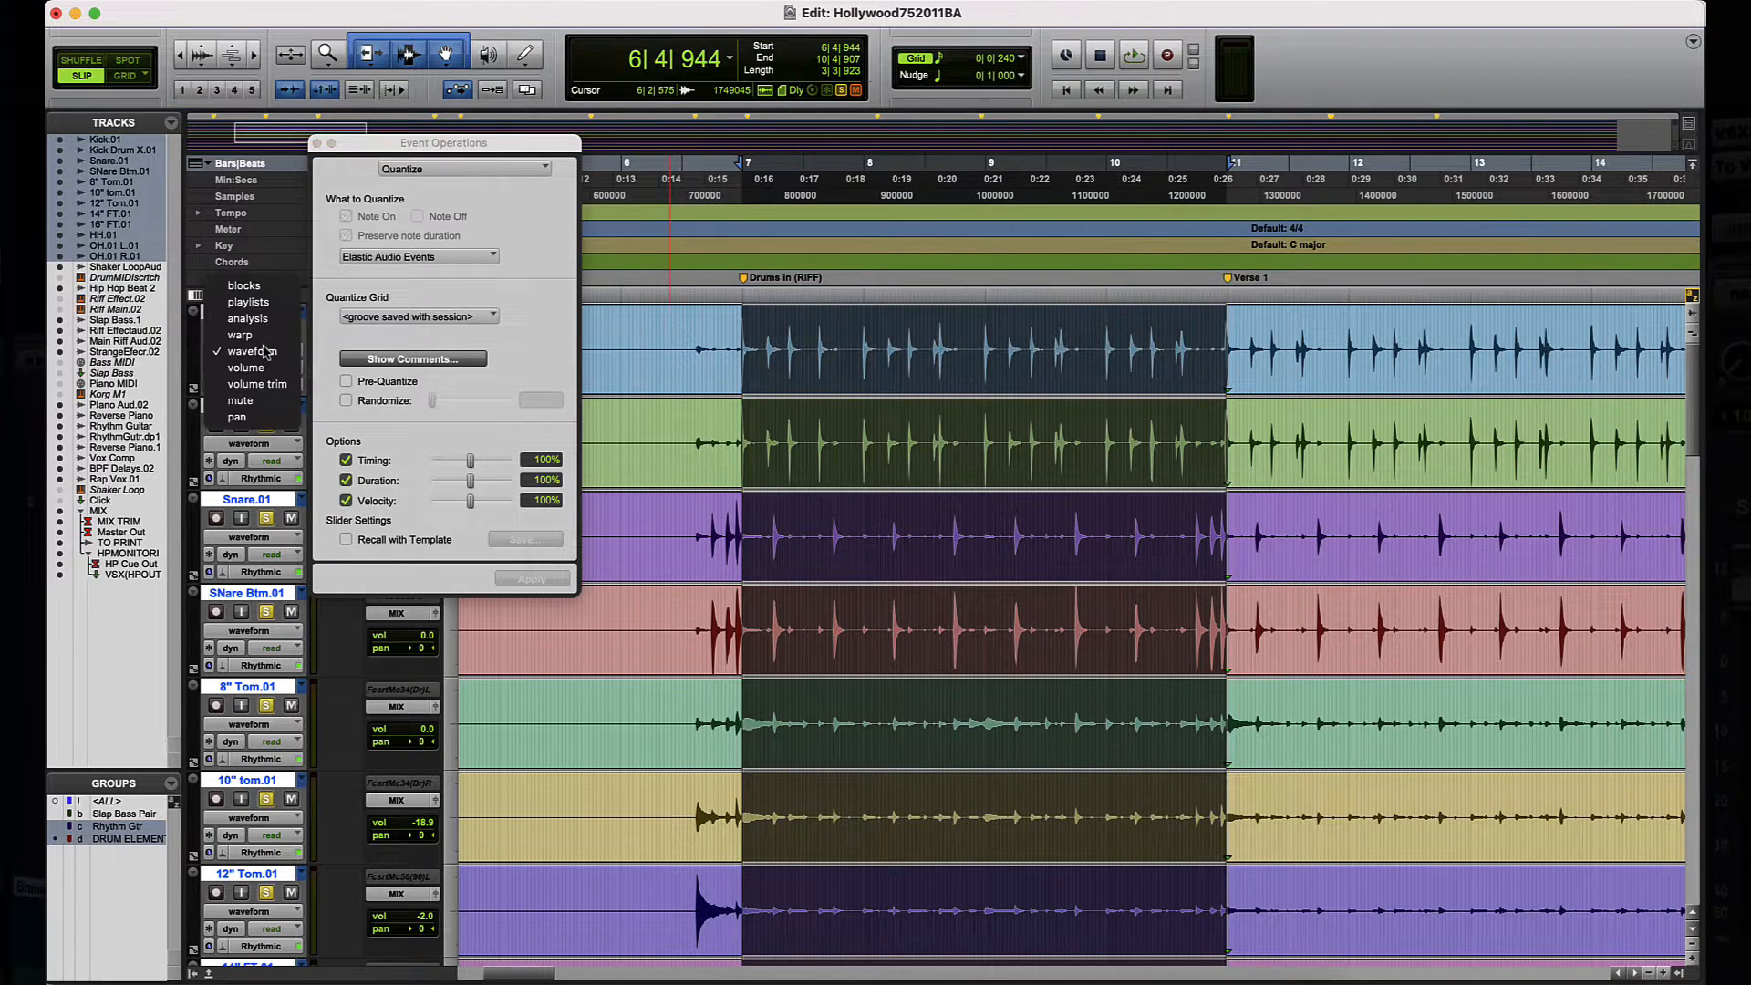
{"action": "left_click", "coordinate": [342, 338]}
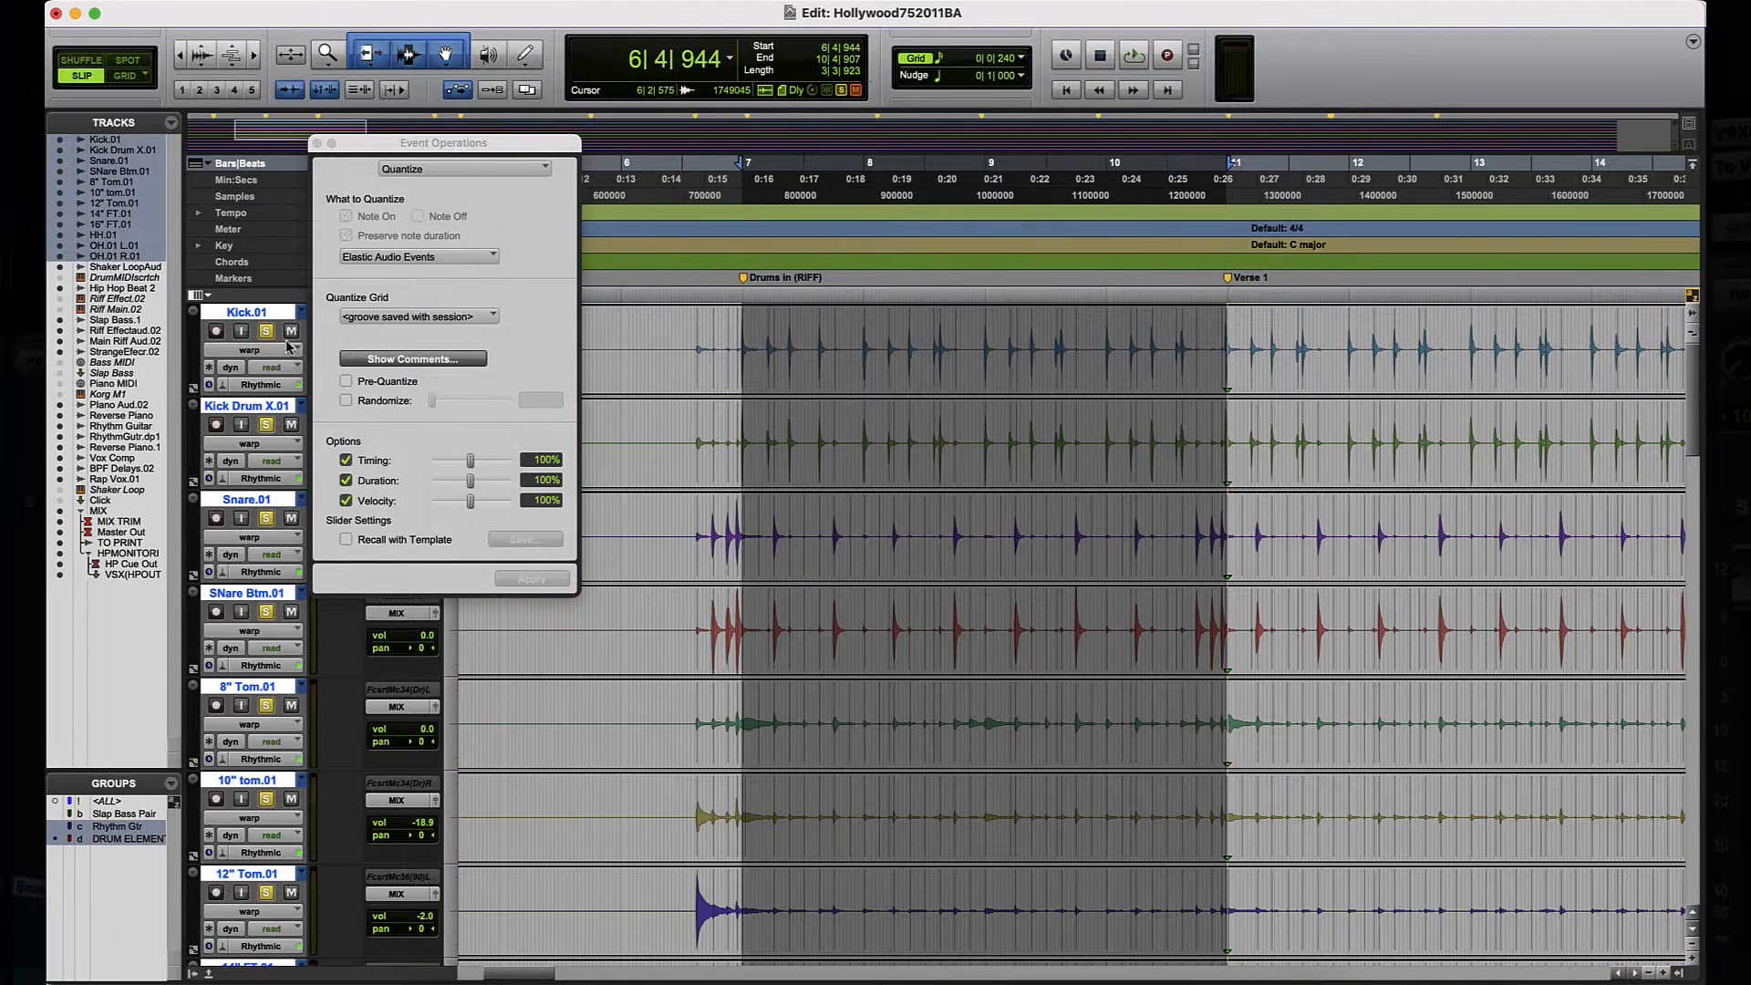
{"action": "left_click", "coordinate": [251, 354]}
{"action": "left_click", "coordinate": [261, 335]}
{"action": "key", "text": "t"}
{"action": "key", "text": "t"}
{"action": "key", "text": "t"}
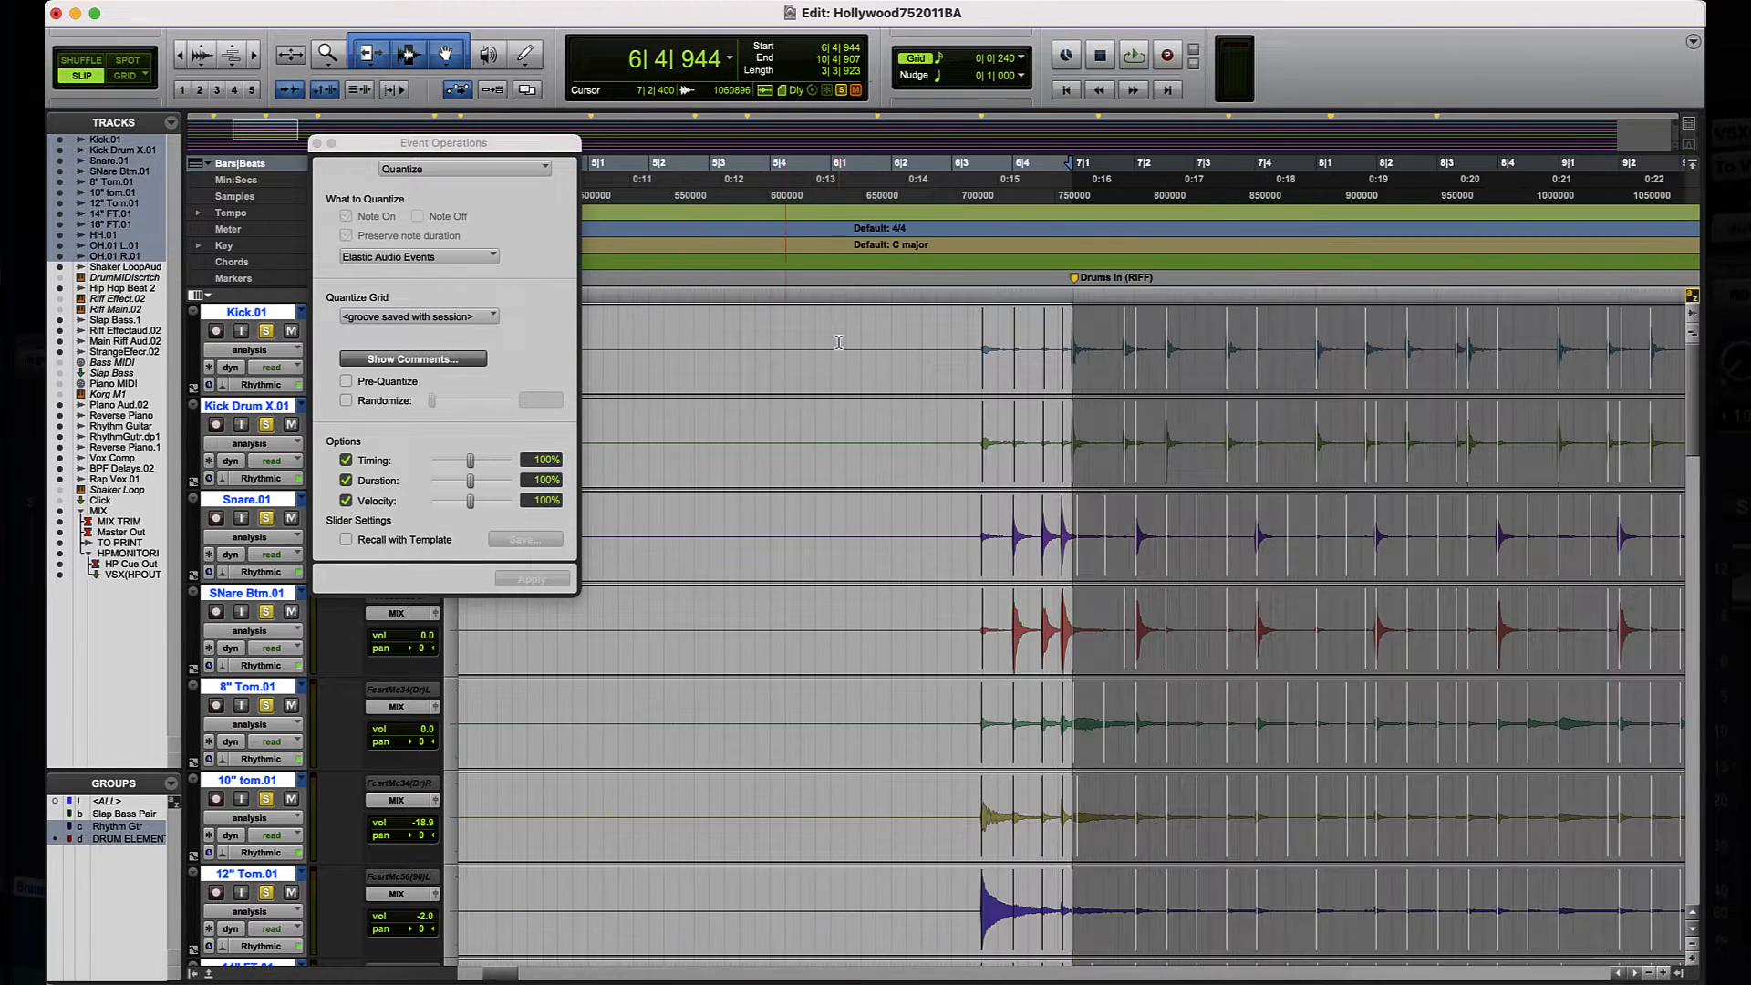
{"action": "scroll", "coordinate": [1064, 344], "scroll_direction": "right", "scroll_amount": 2}
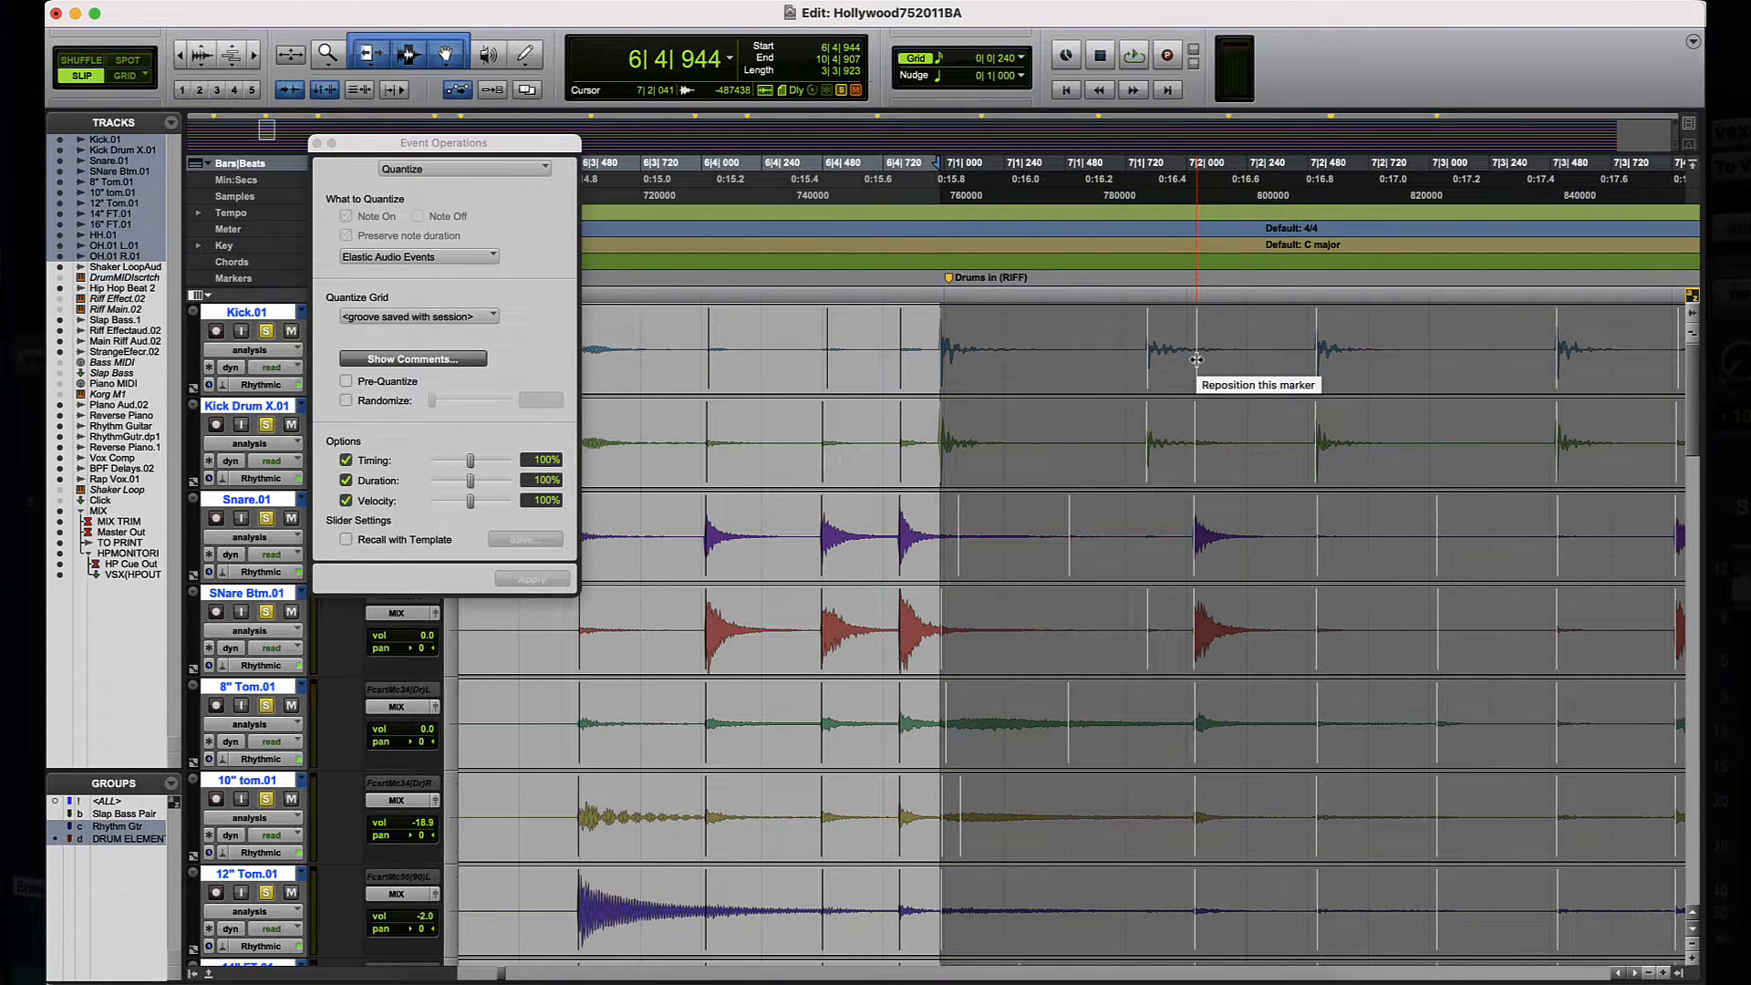
{"action": "scroll", "coordinate": [1196, 361], "scroll_direction": "right", "scroll_amount": 2}
{"action": "scroll", "coordinate": [1190, 364], "scroll_direction": "left", "scroll_amount": 3}
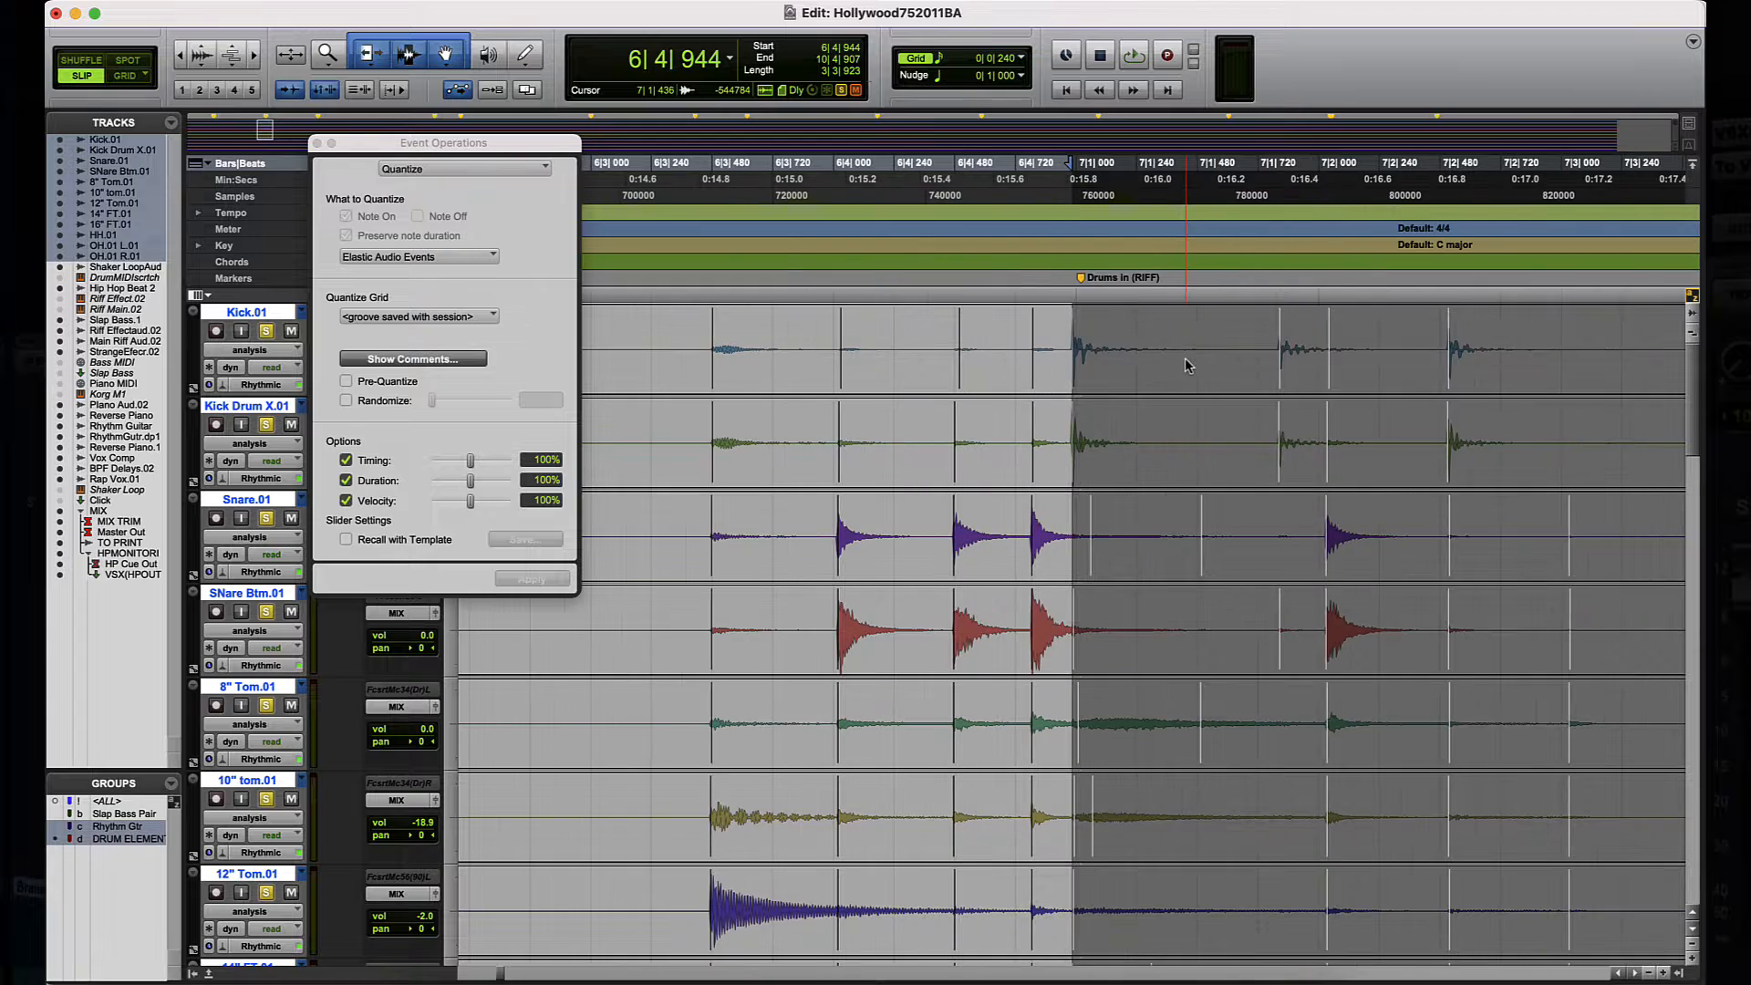
{"action": "scroll", "coordinate": [1188, 365], "scroll_direction": "right", "scroll_amount": 2}
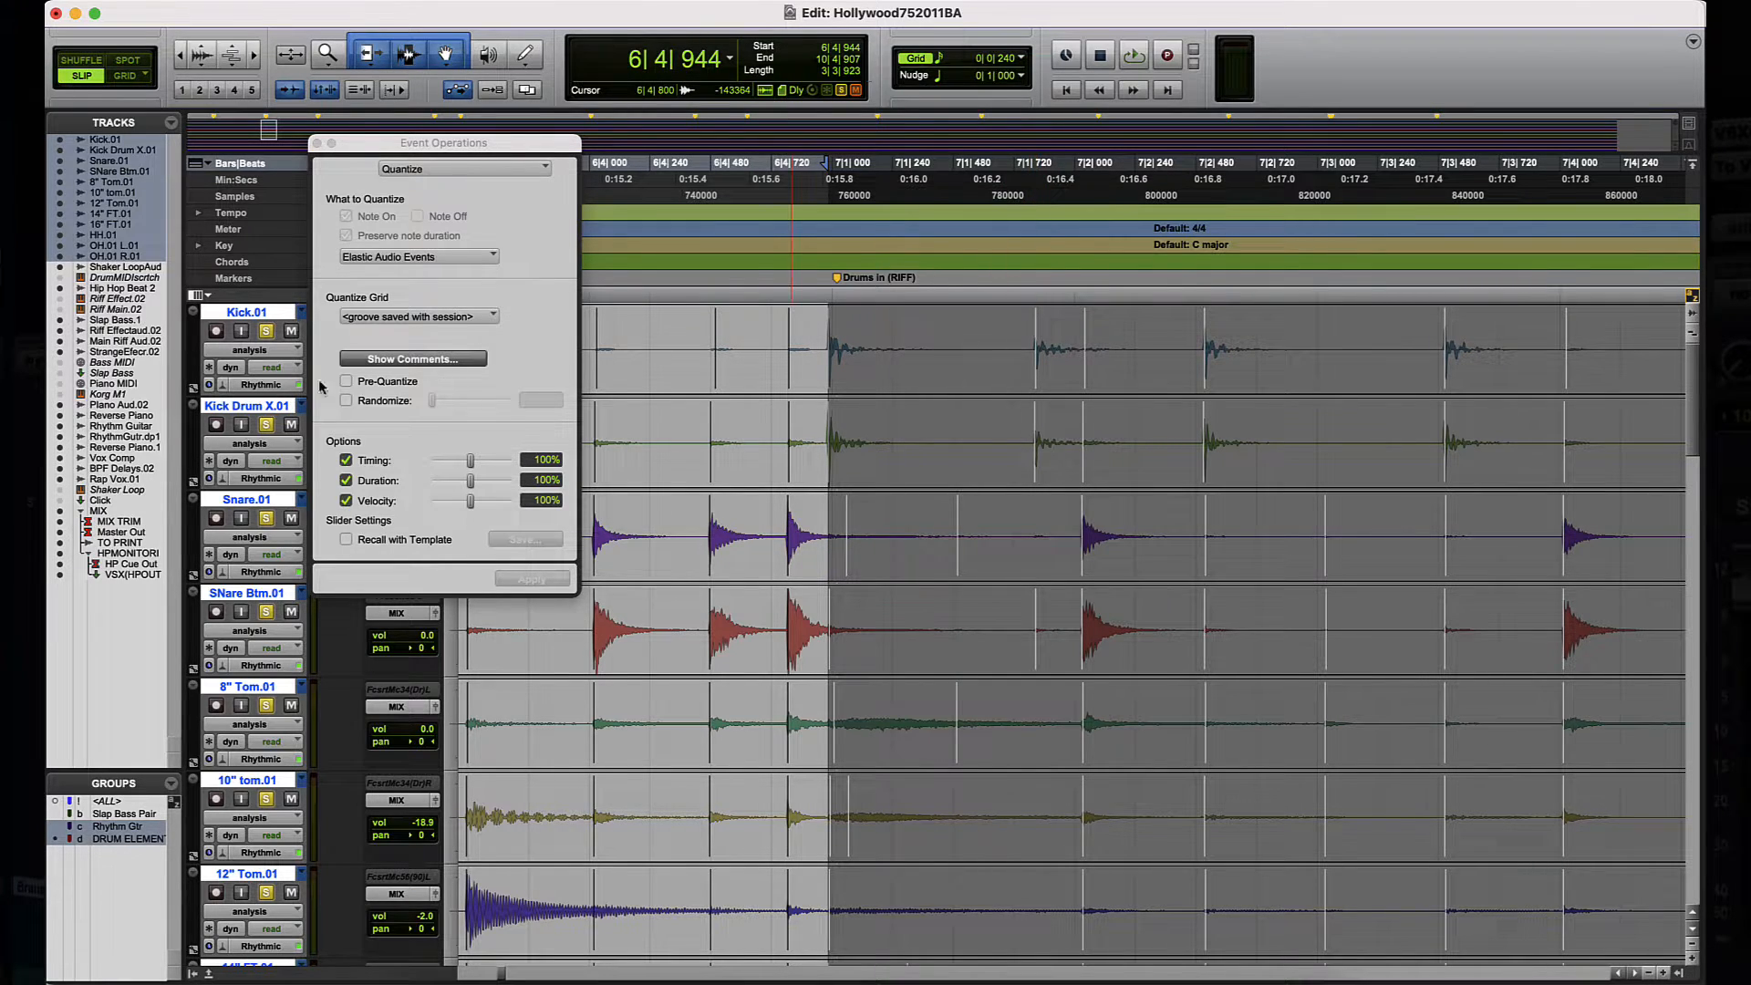
Step: Change the timebase of the grouped drum tracks to Ticks
{"action": "left_click", "coordinate": [208, 387]}
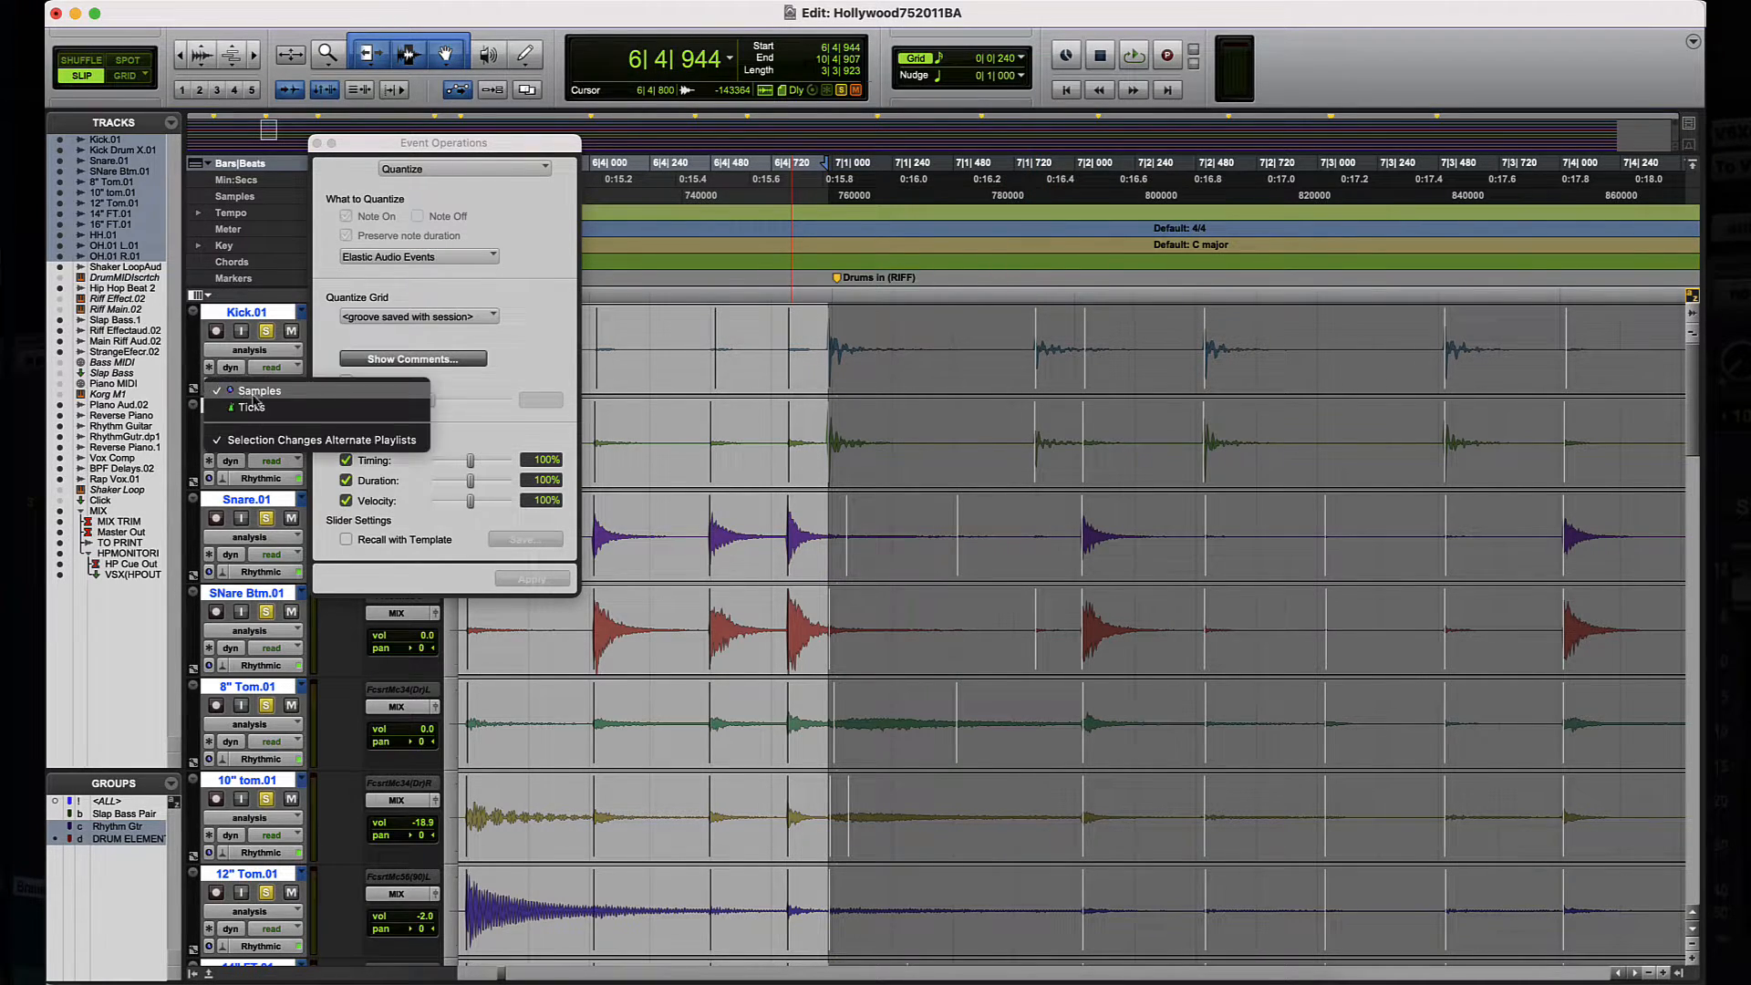
{"action": "left_click", "coordinate": [242, 406]}
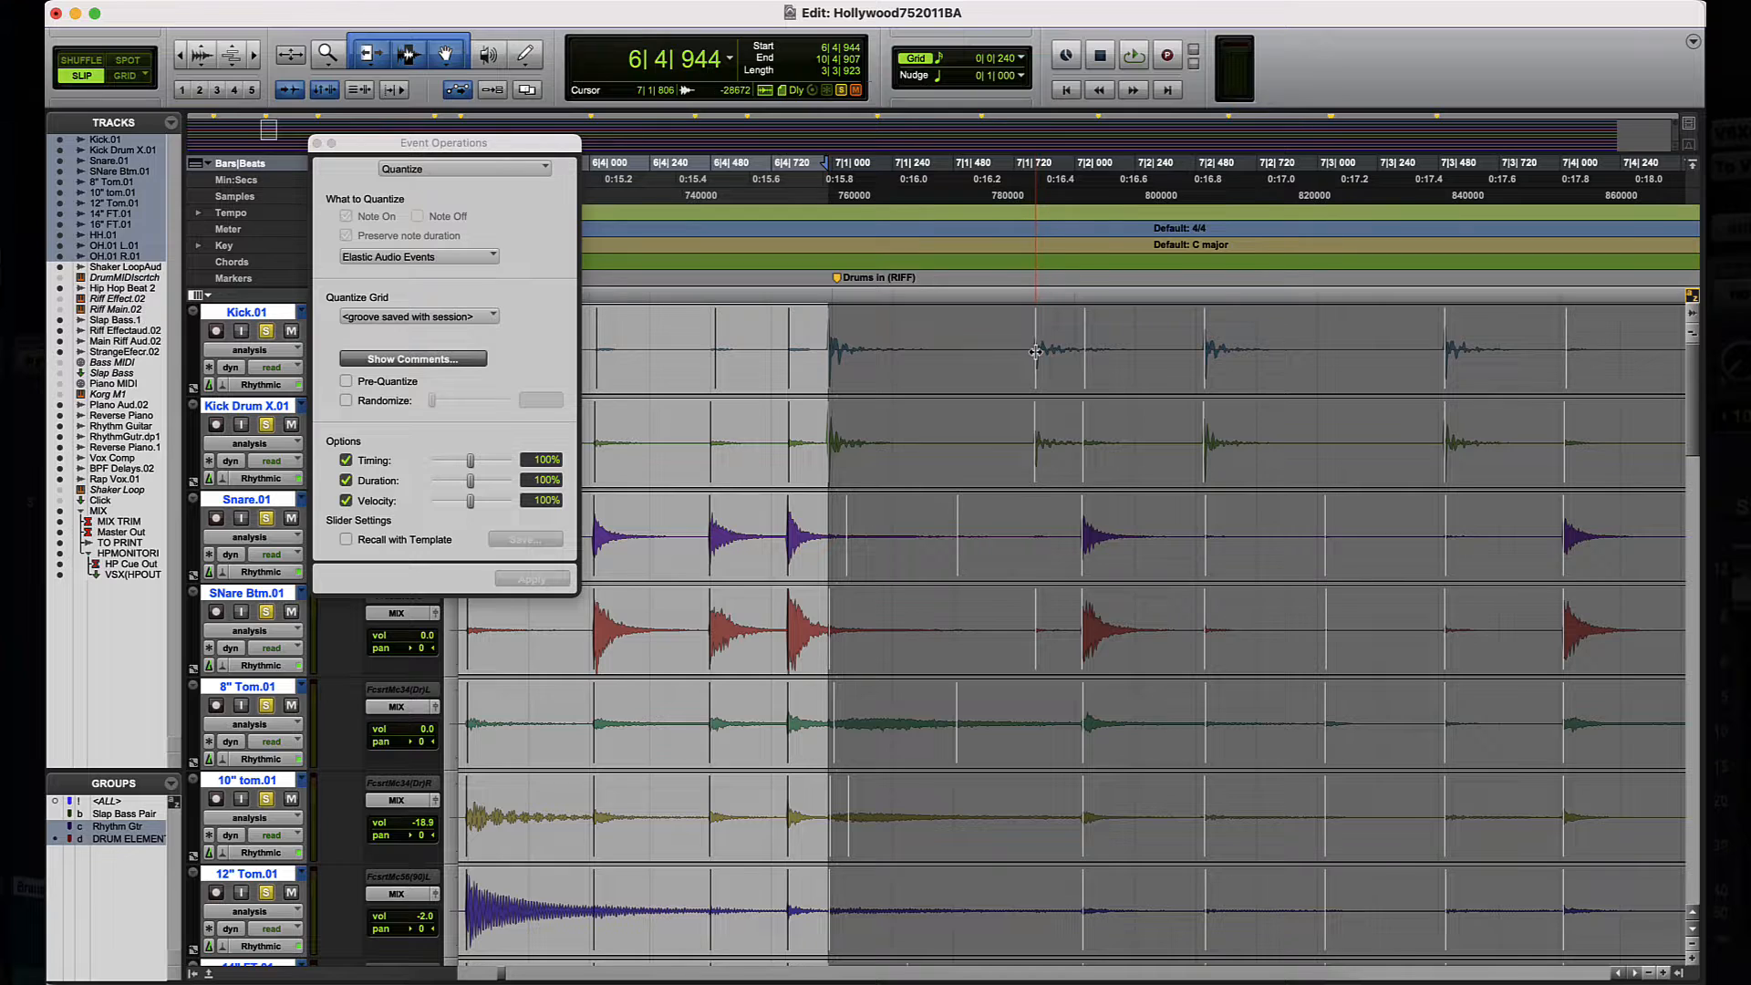
{"action": "scroll", "coordinate": [1040, 354], "scroll_direction": "right", "scroll_amount": 2}
{"action": "scroll", "coordinate": [1217, 401], "scroll_direction": "right", "scroll_amount": 3}
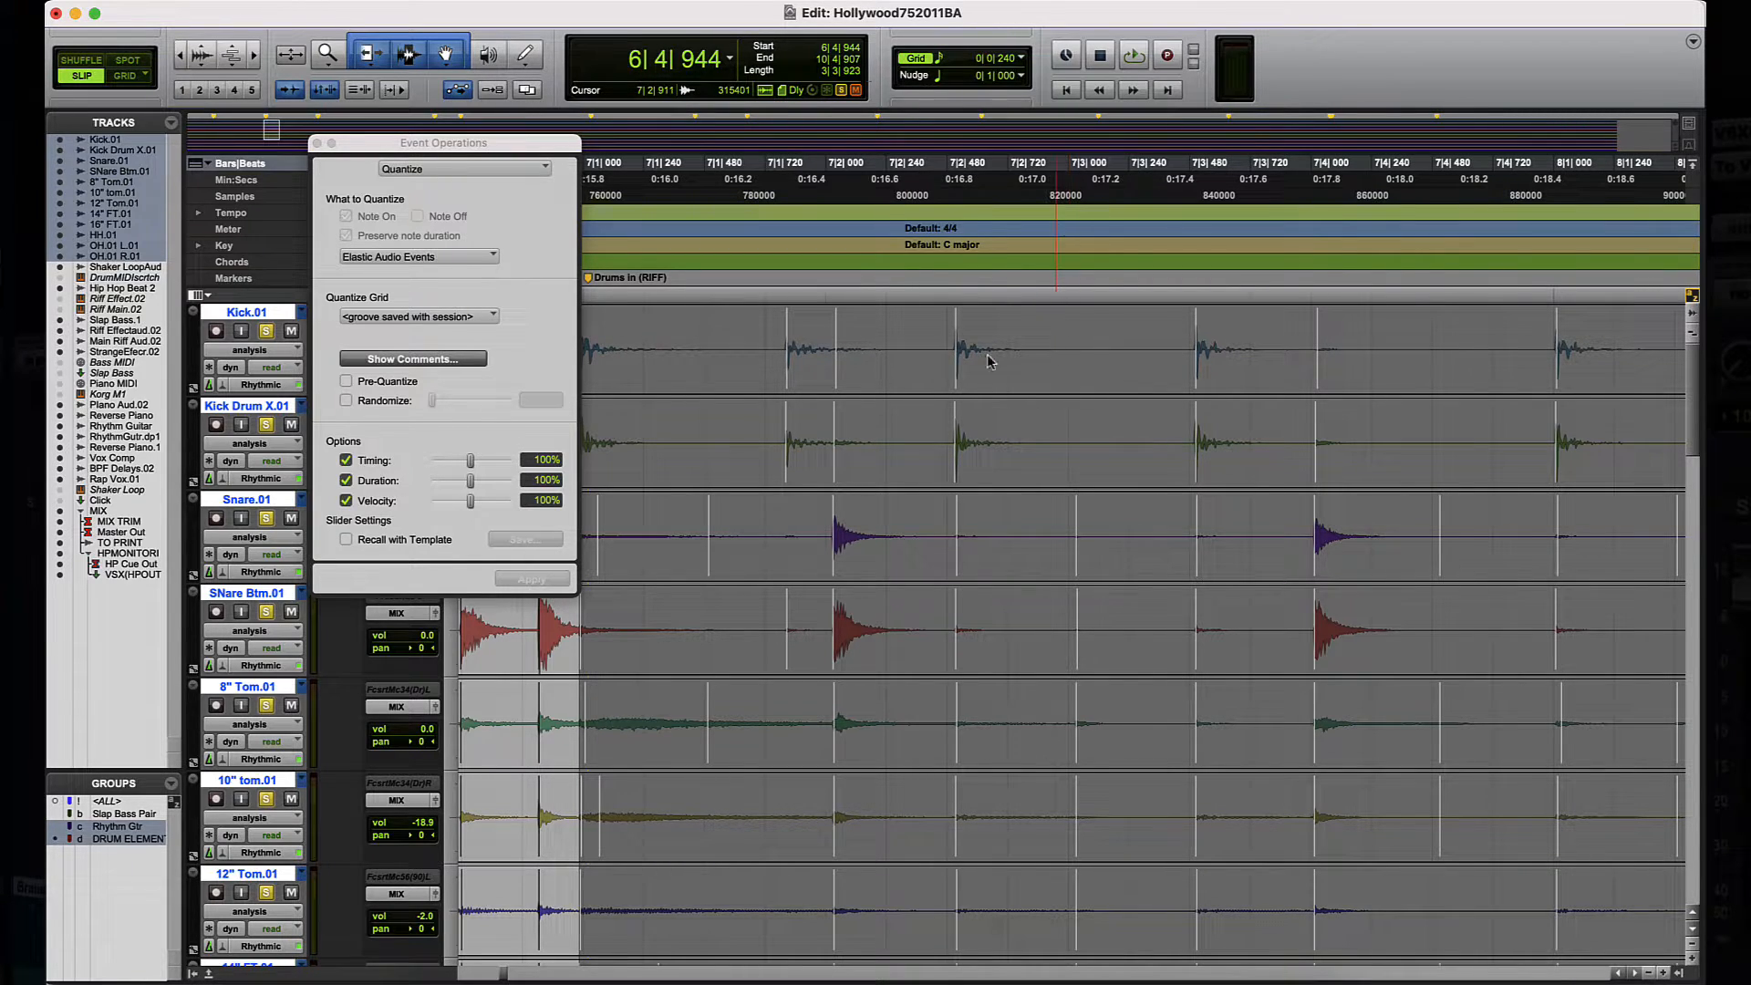
Step: Set the quantize grid to 1/16 note, turn off Swing, and set Strength to 21%
{"action": "left_click", "coordinate": [454, 561]}
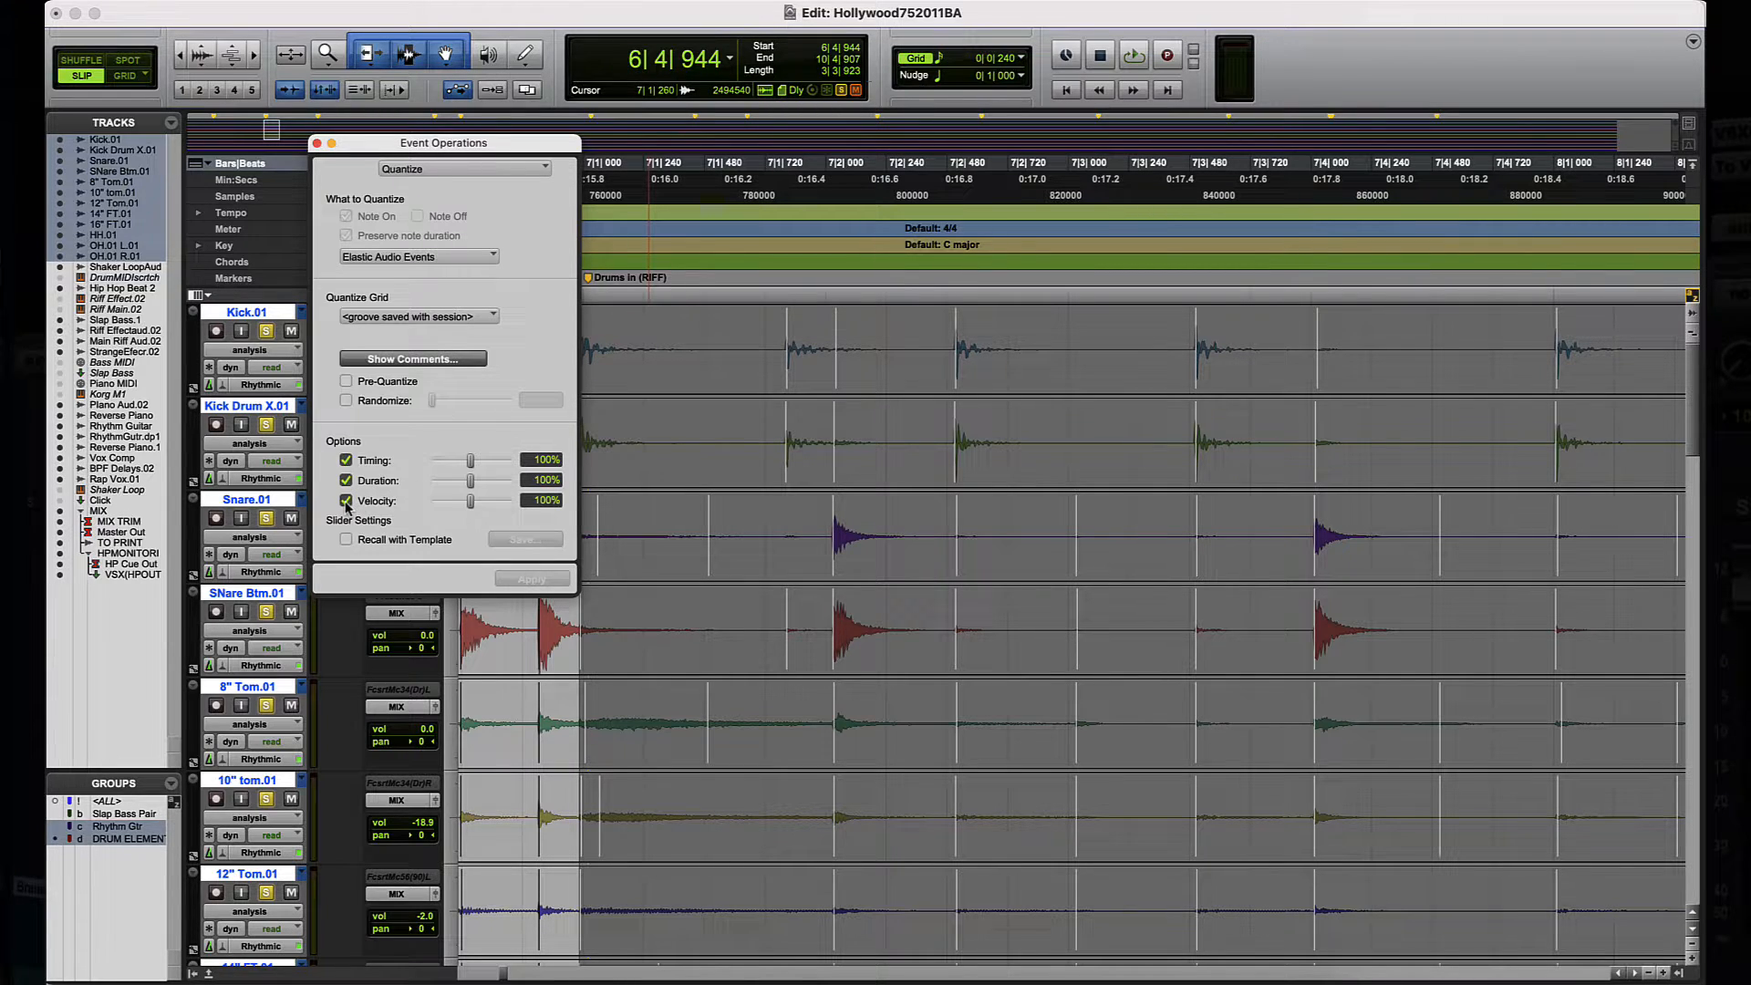
{"action": "left_click", "coordinate": [411, 316]}
{"action": "left_click", "coordinate": [421, 390]}
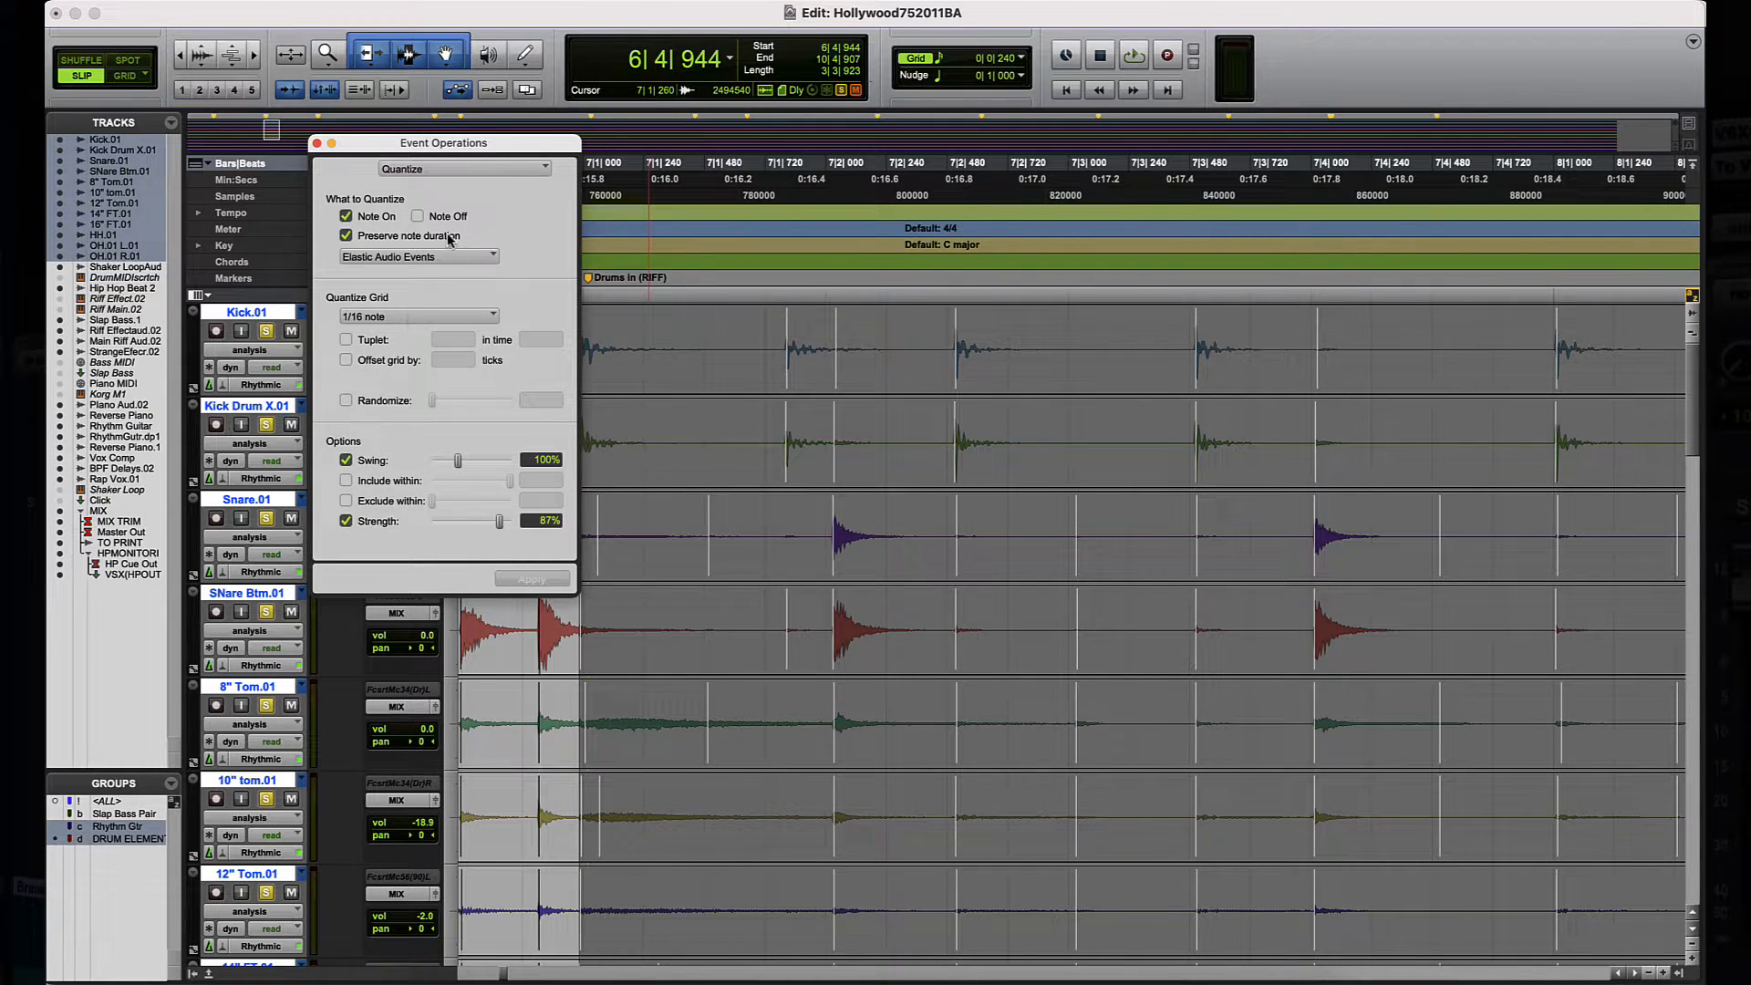
{"action": "left_click", "coordinate": [436, 318]}
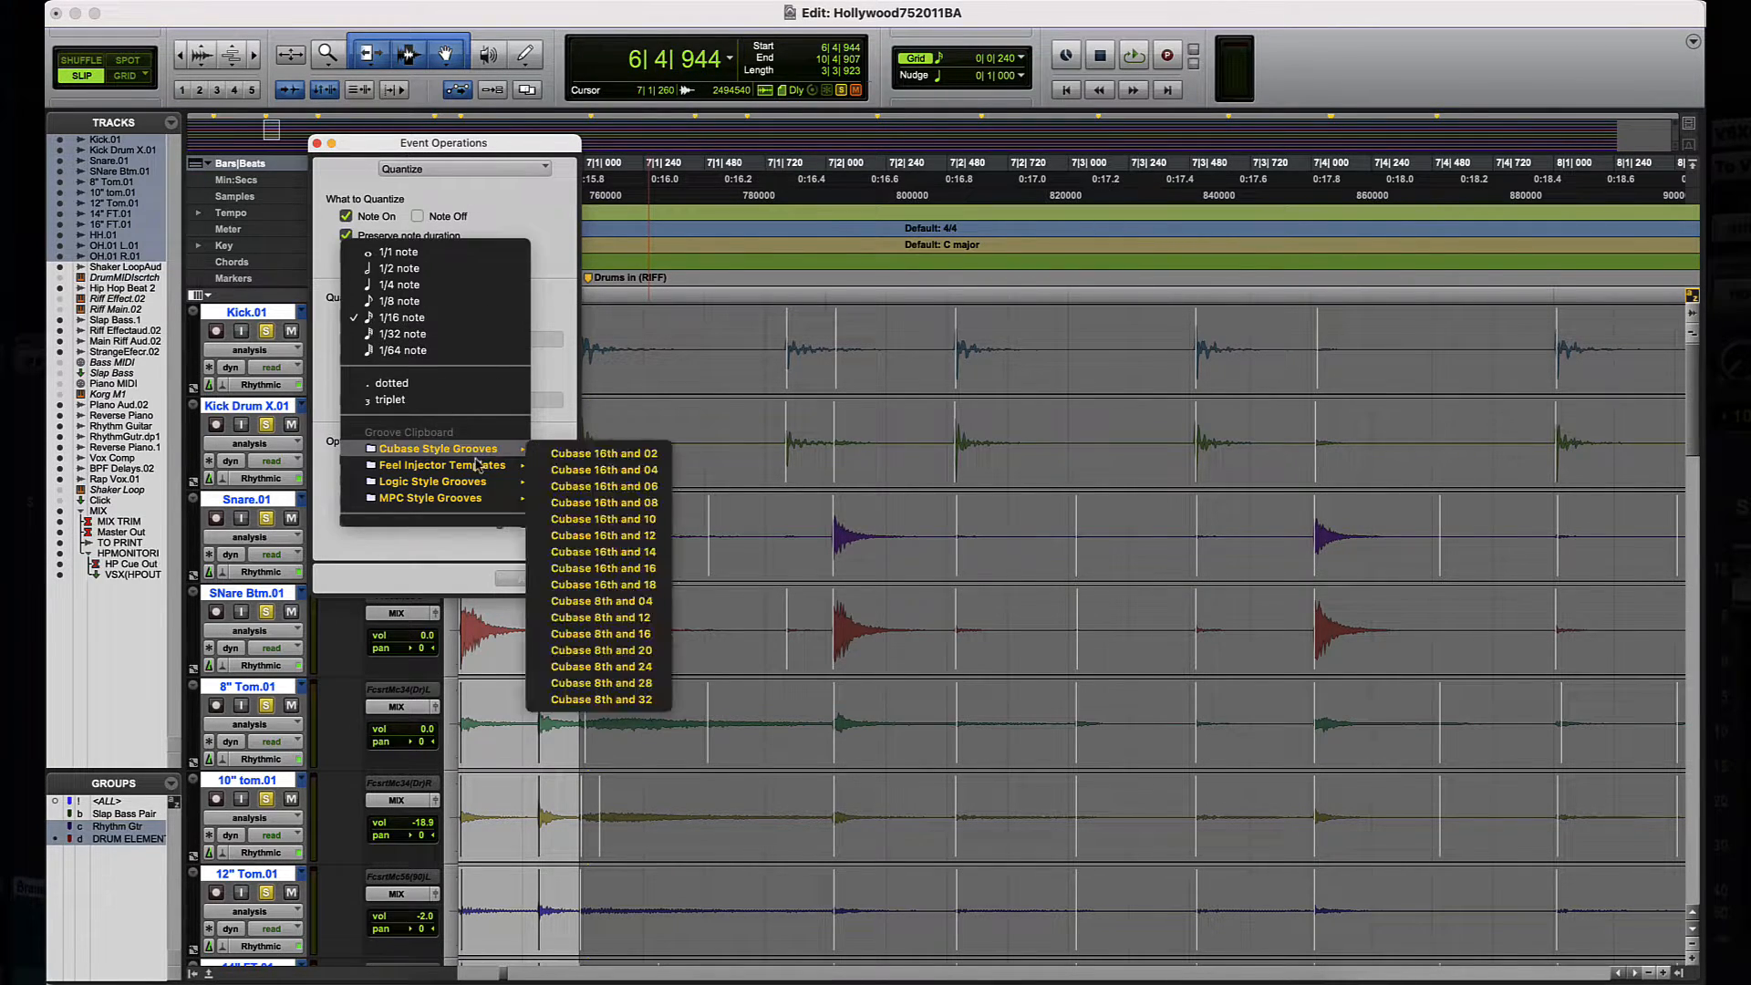
{"action": "left_click", "coordinate": [499, 228]}
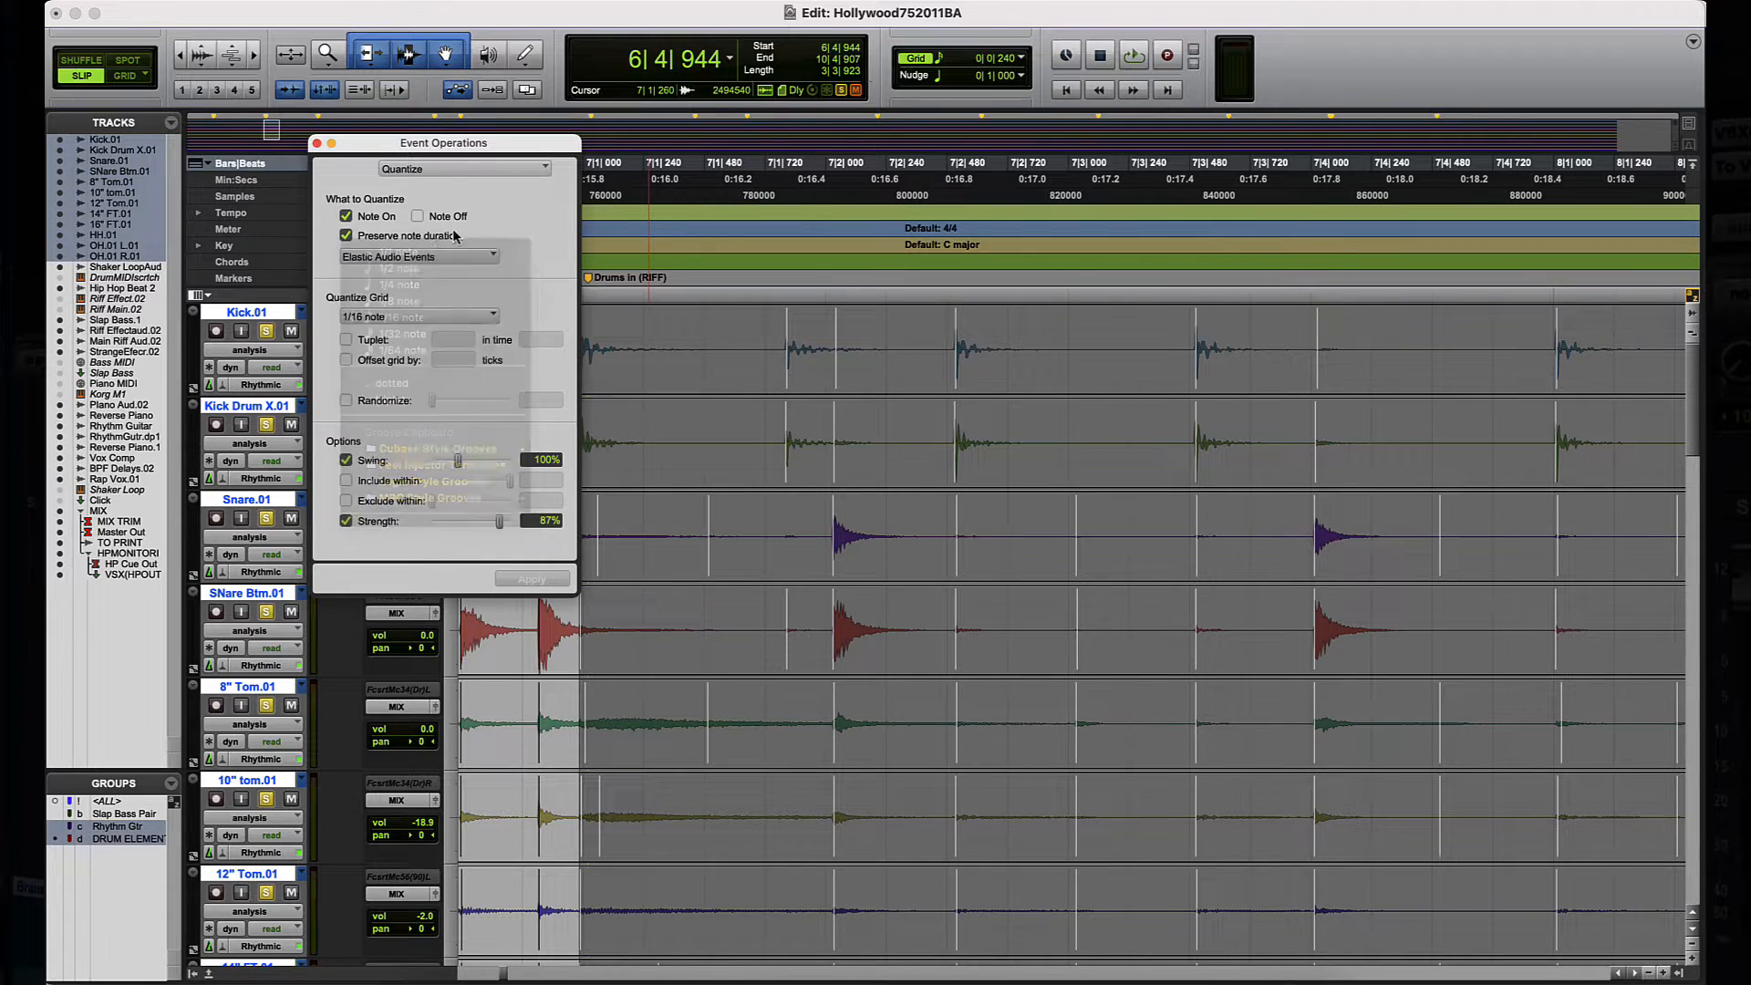
{"action": "left_click", "coordinate": [415, 318]}
{"action": "left_click", "coordinate": [386, 320]}
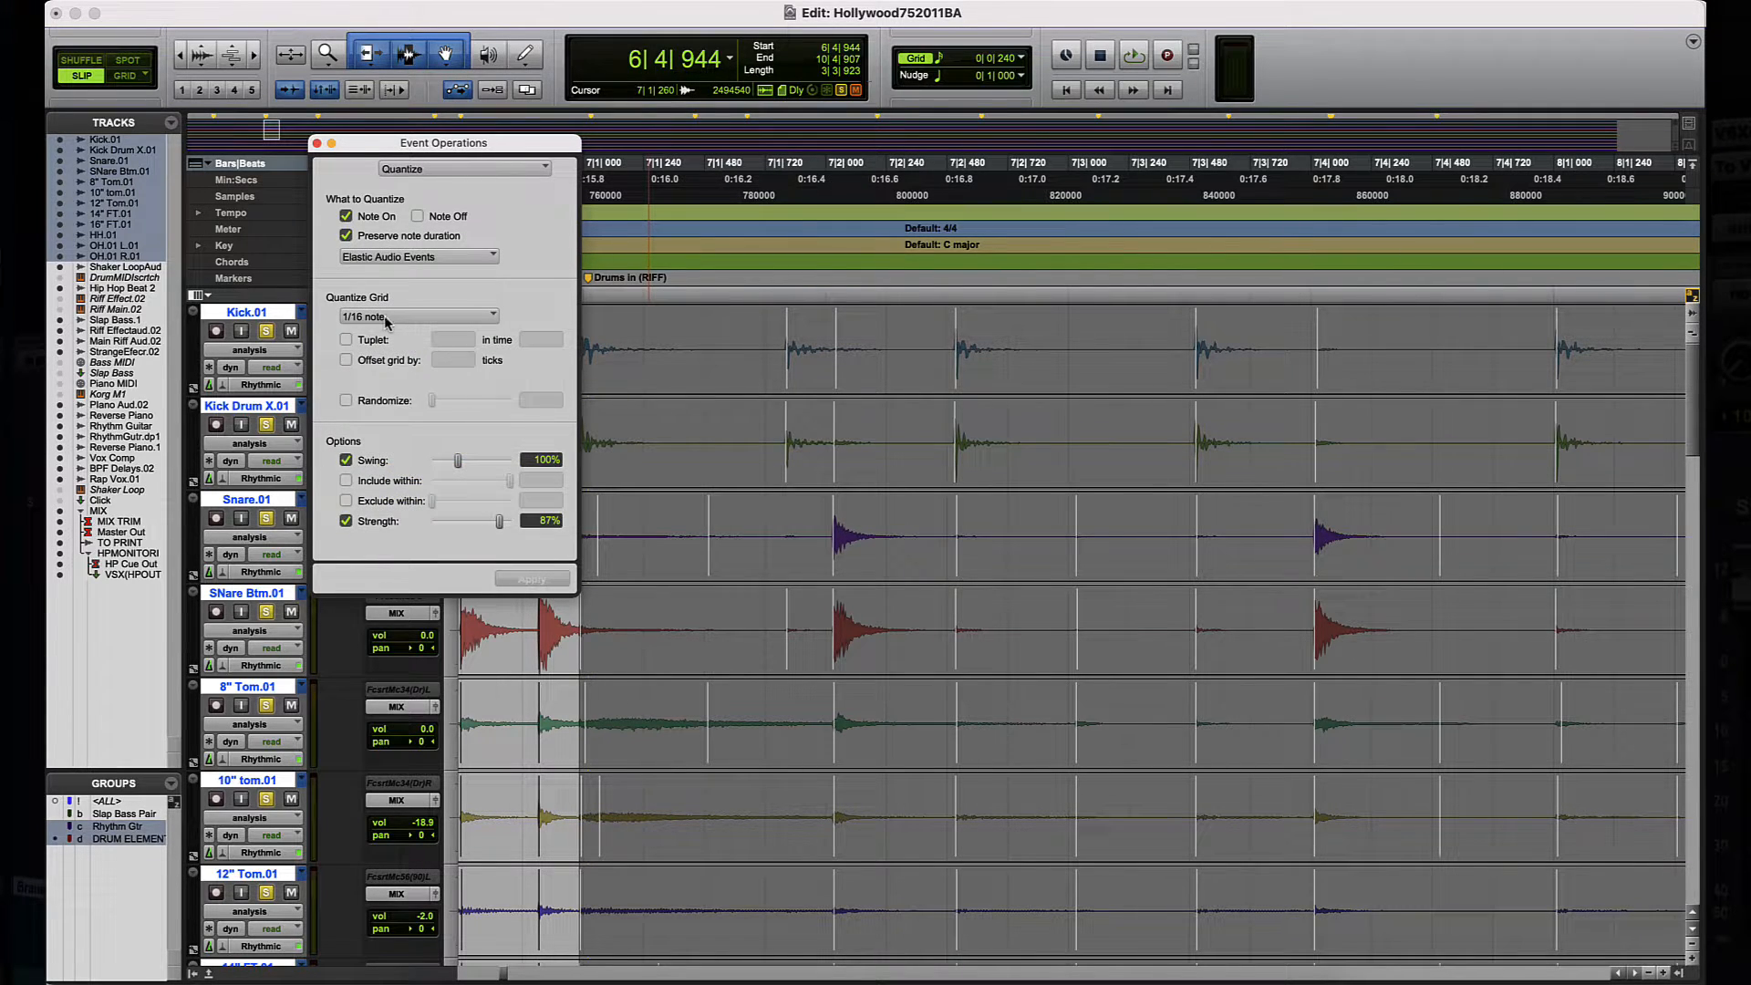
{"action": "left_click", "coordinate": [345, 461]}
{"action": "left_click_drag", "start_coordinate": [500, 527], "coordinate": [446, 526]}
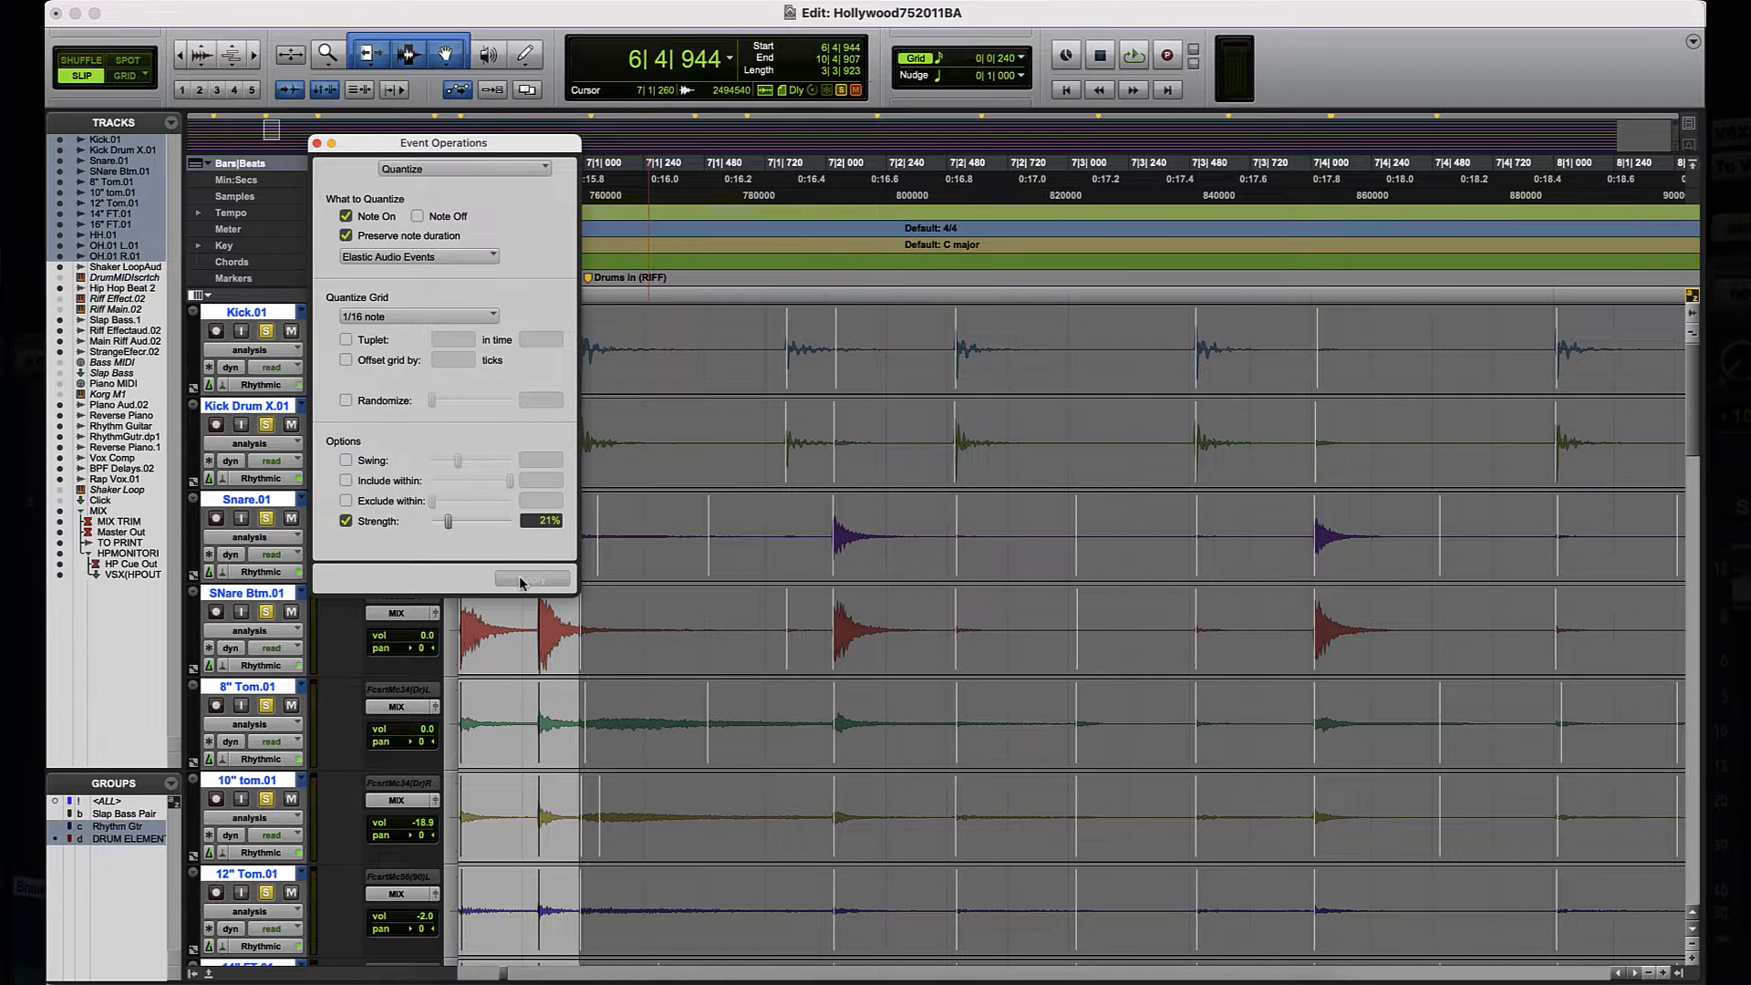
Step: Switch the grouped drum tracks from analysis to warp and then to waveform view
{"action": "left_click", "coordinate": [265, 446]}
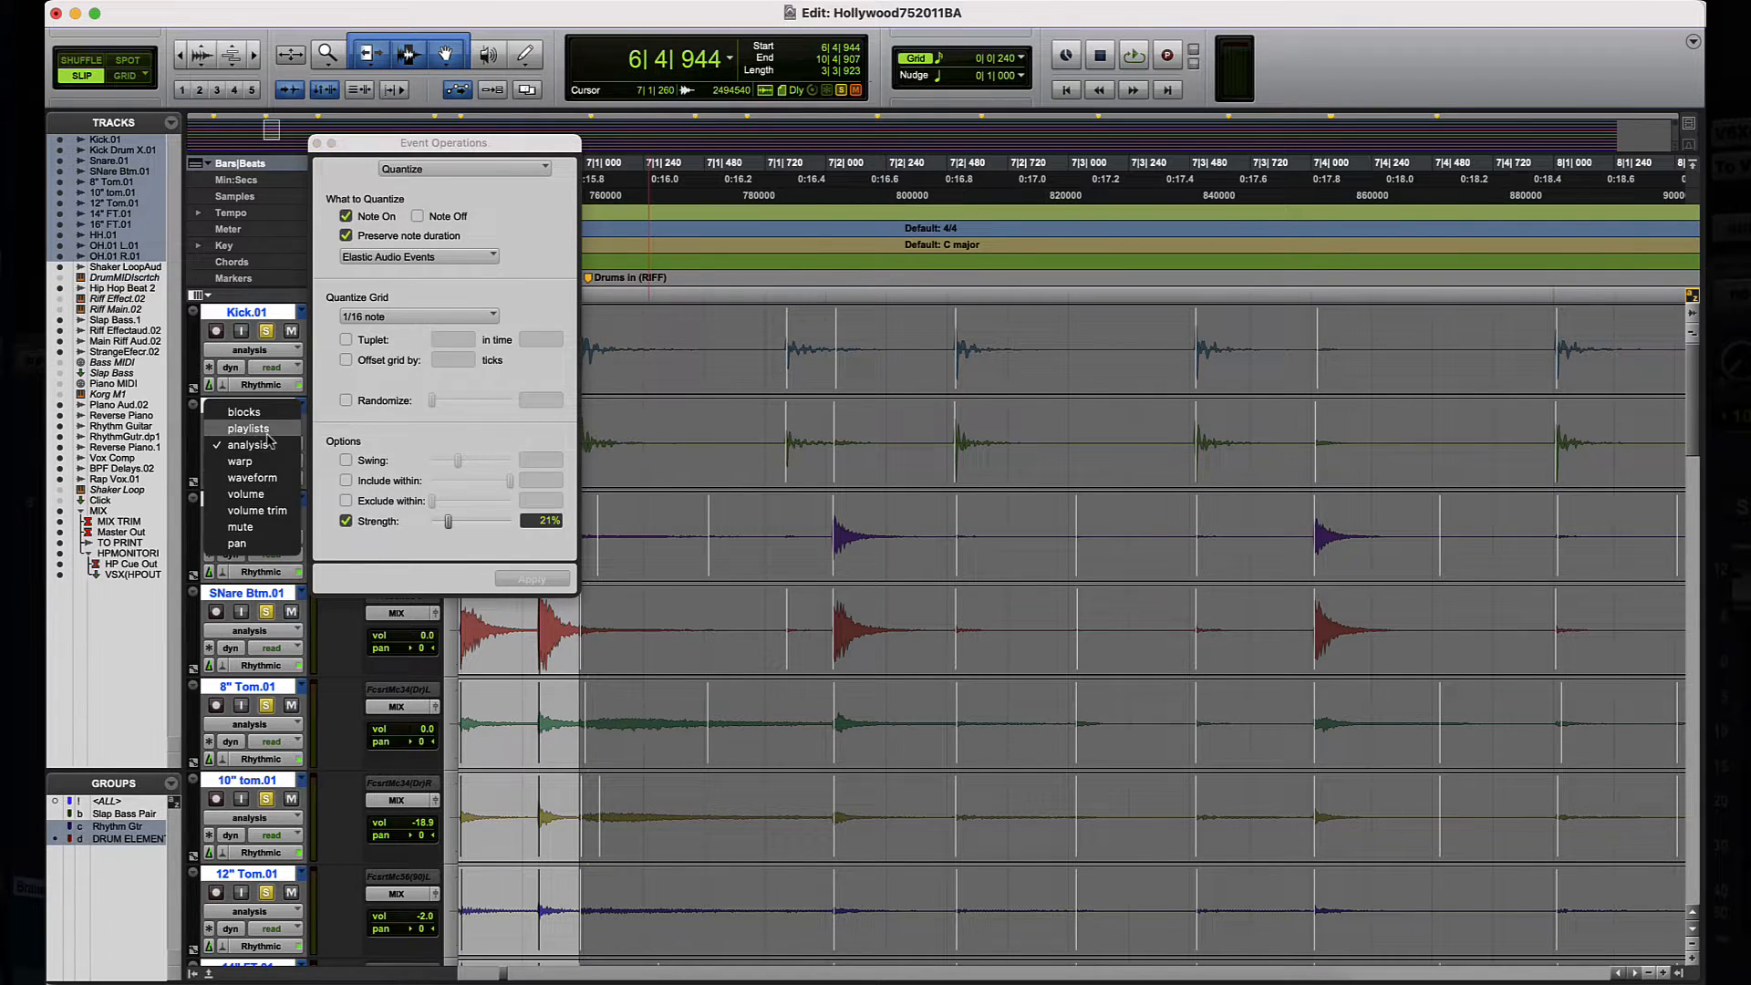
{"action": "left_click", "coordinate": [269, 463]}
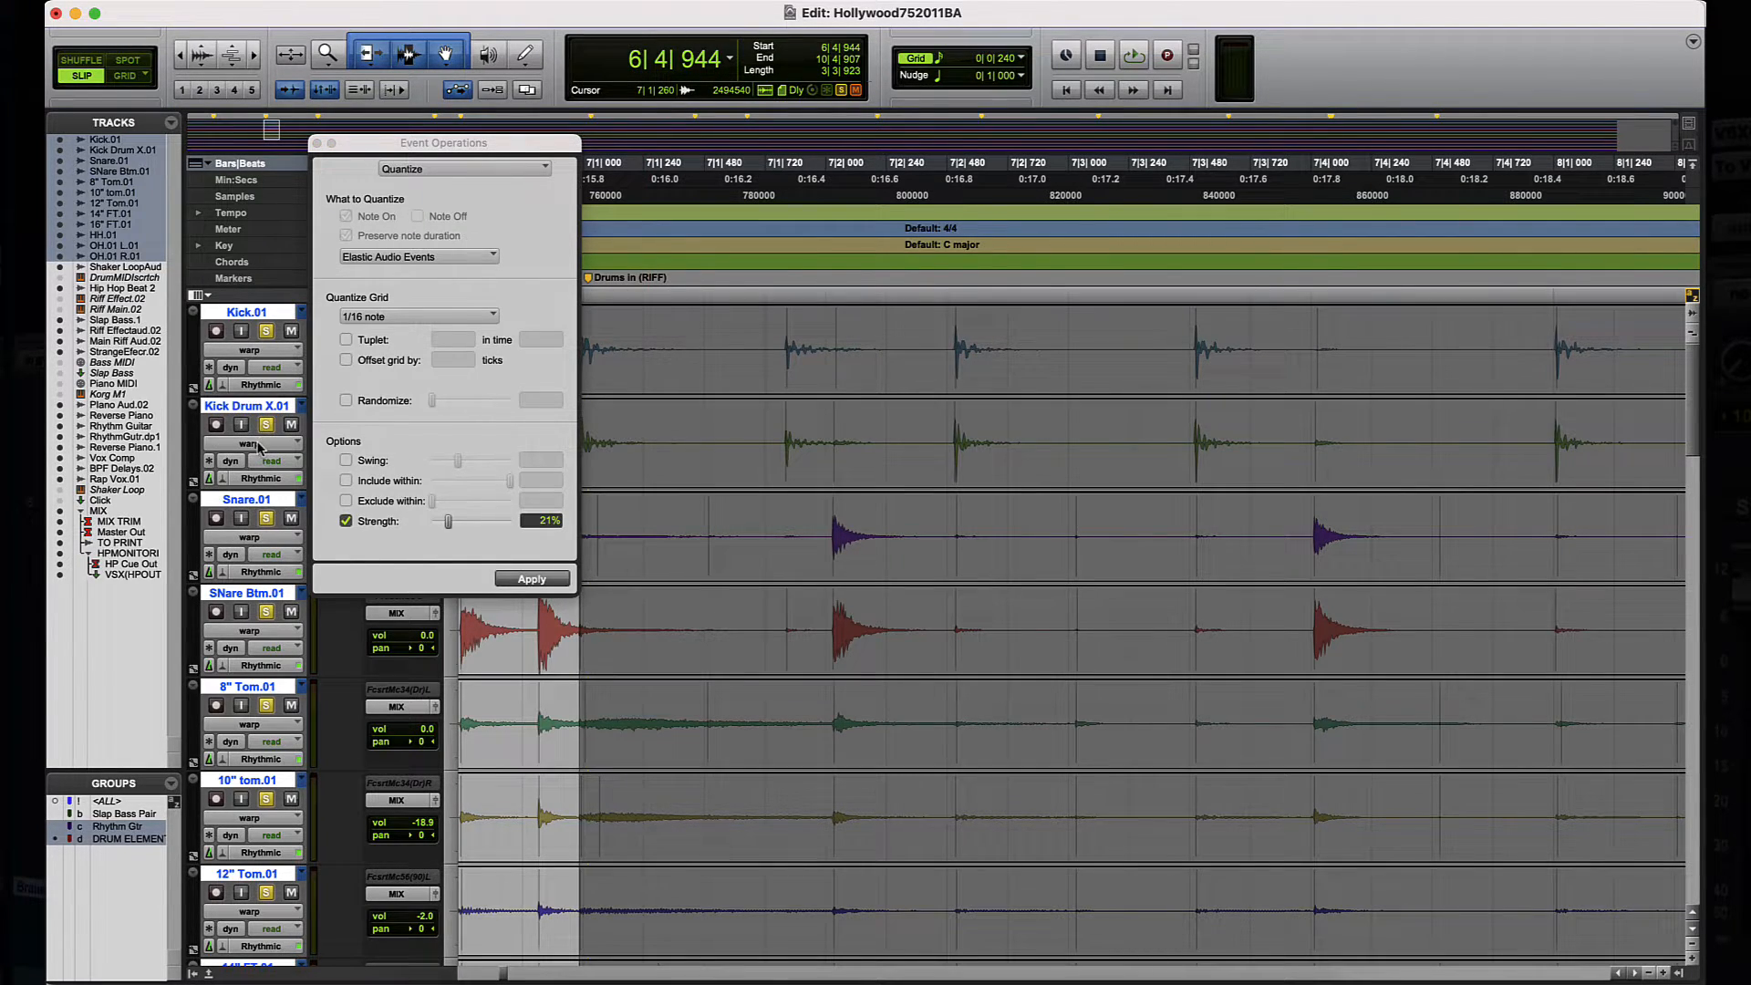
{"action": "left_click", "coordinate": [257, 445]}
{"action": "left_click", "coordinate": [261, 462]}
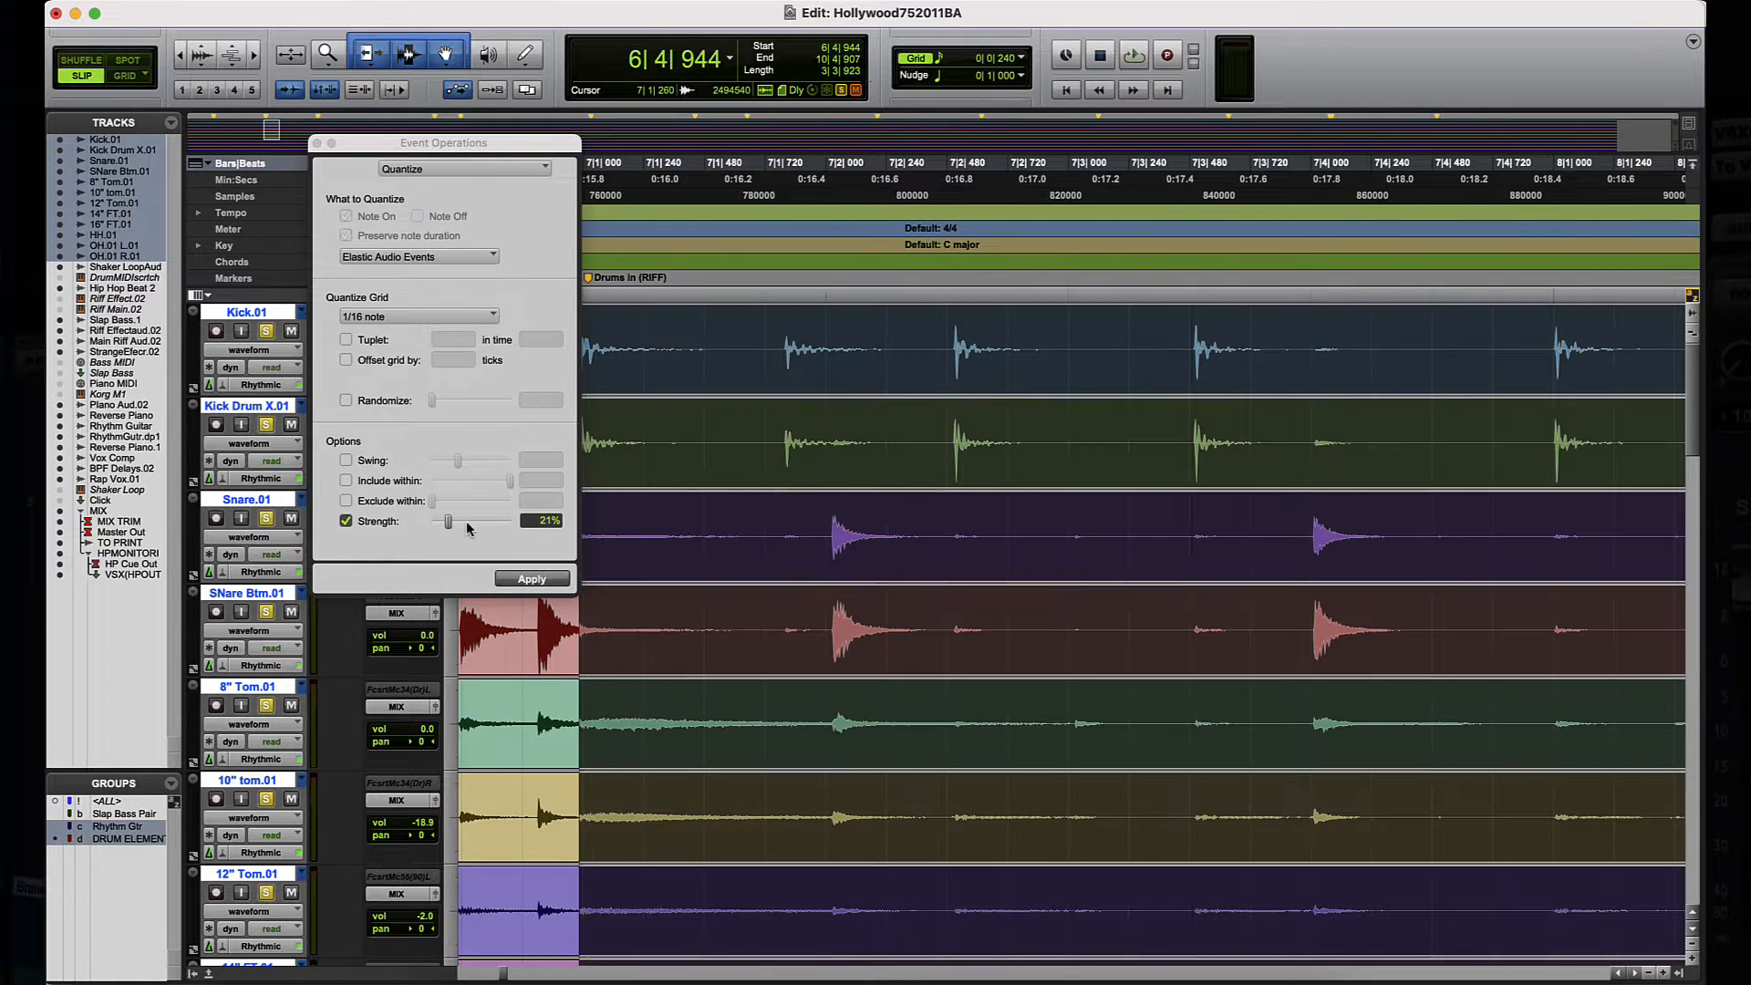
Step: Apply the Elastic Audio quantize to the selected drums, and play back the selection through bar 10
{"action": "left_click", "coordinate": [528, 579]}
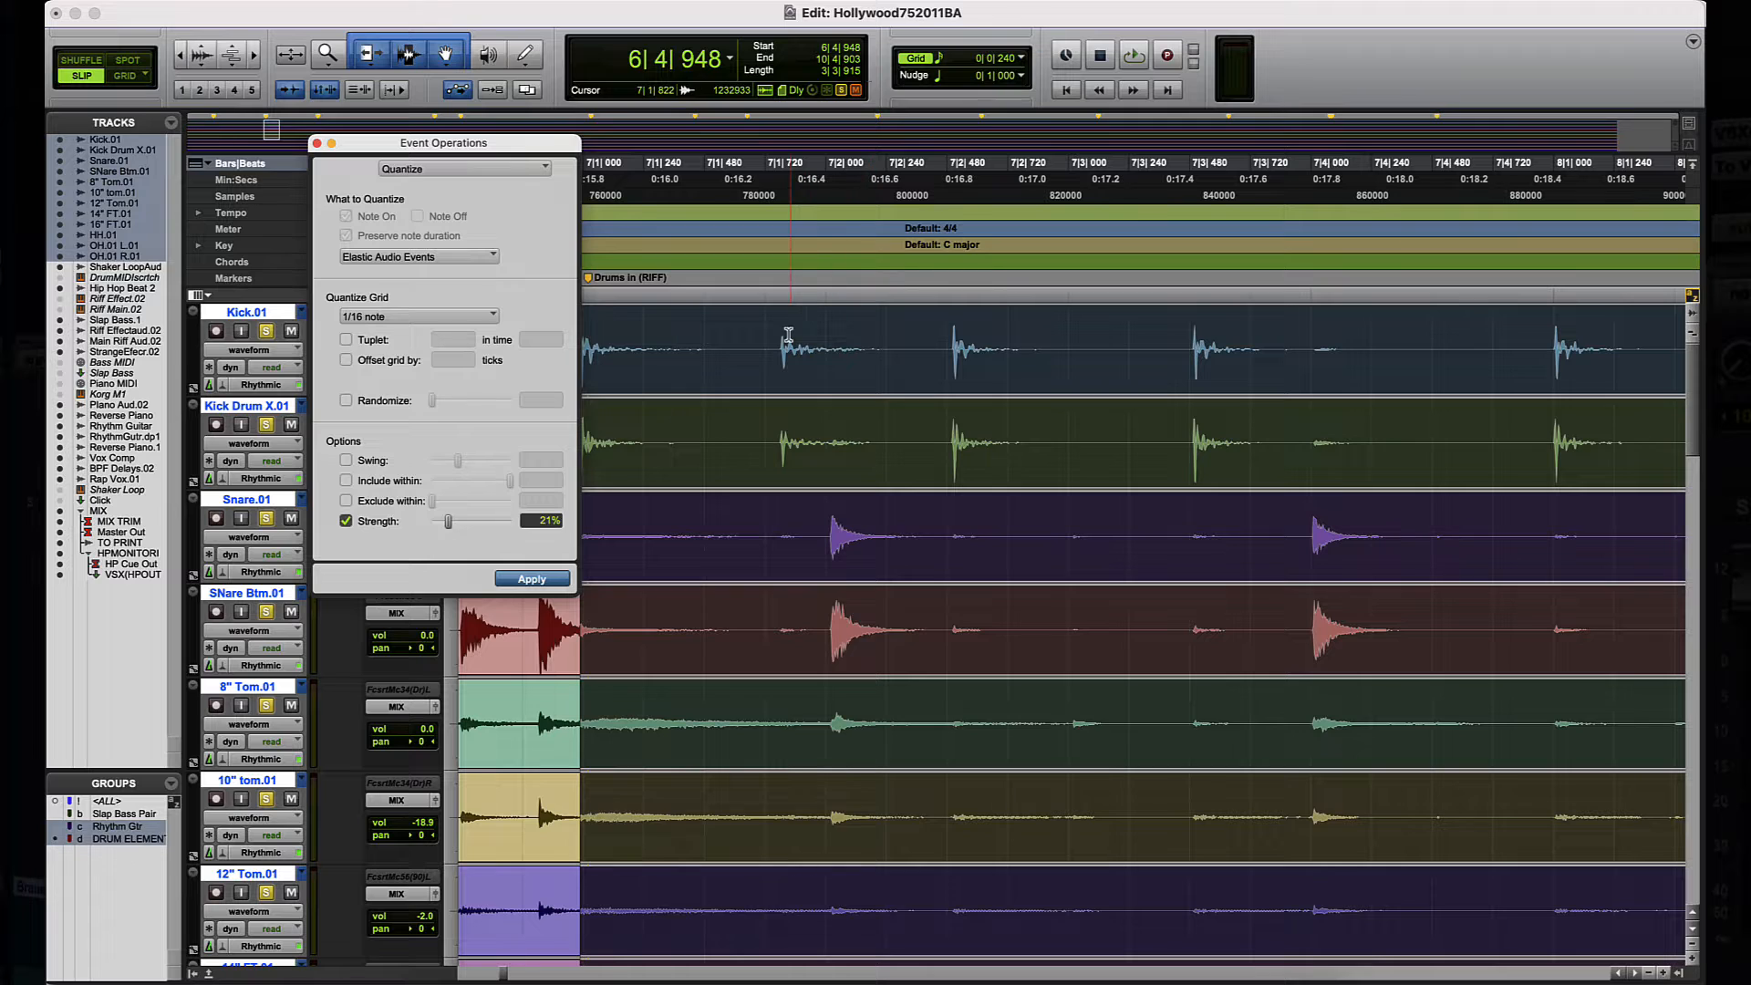
{"action": "key", "text": "space"}
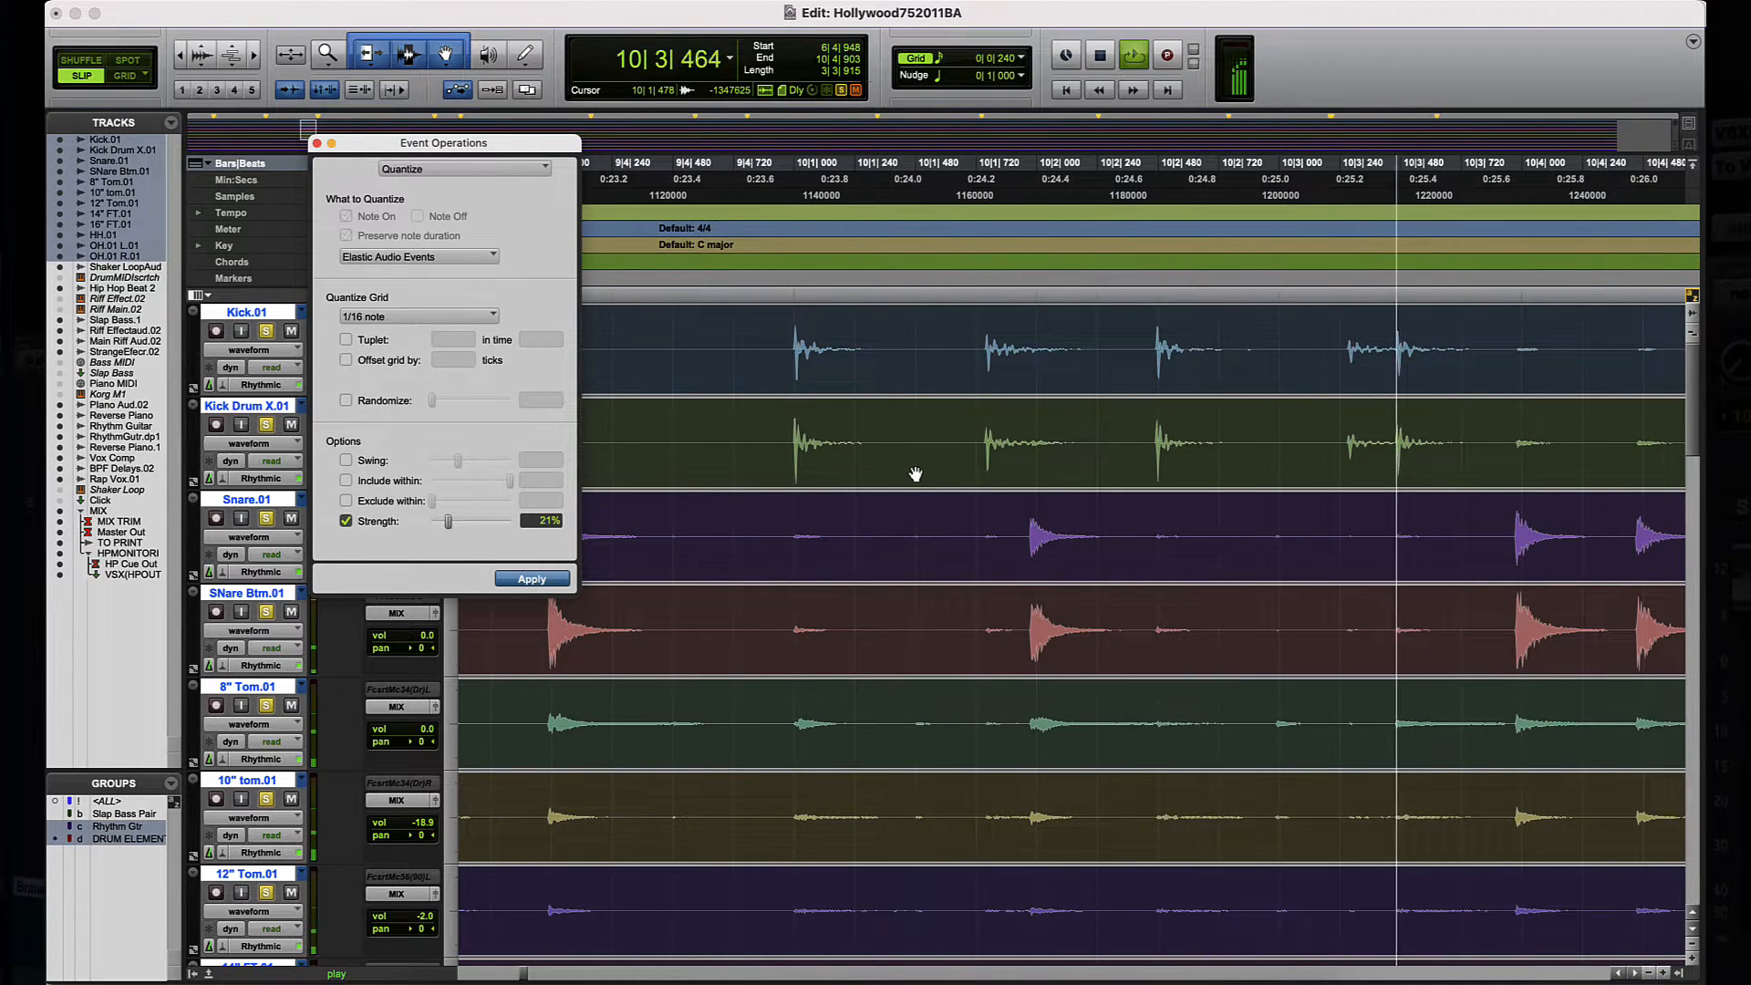
{"action": "key", "text": "space"}
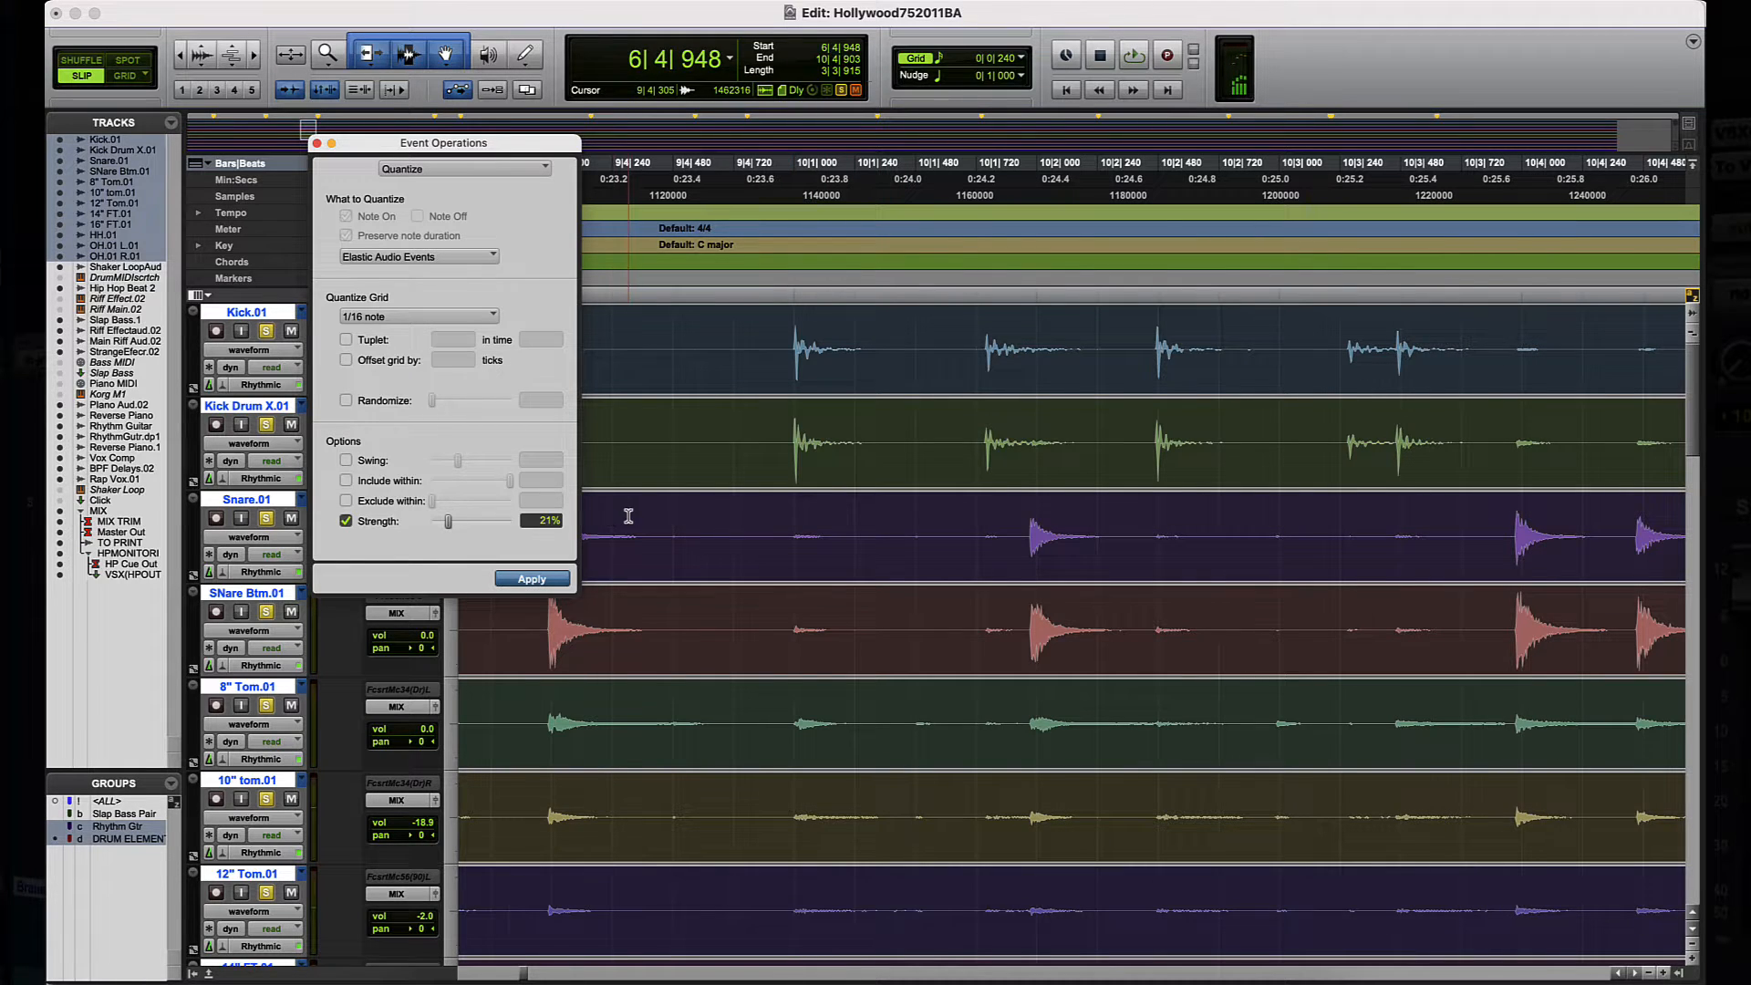
Step: Apply the 21% Elastic Audio quantize to the selected drums again, play back the selection, and undo that quantize
{"action": "key", "text": "space"}
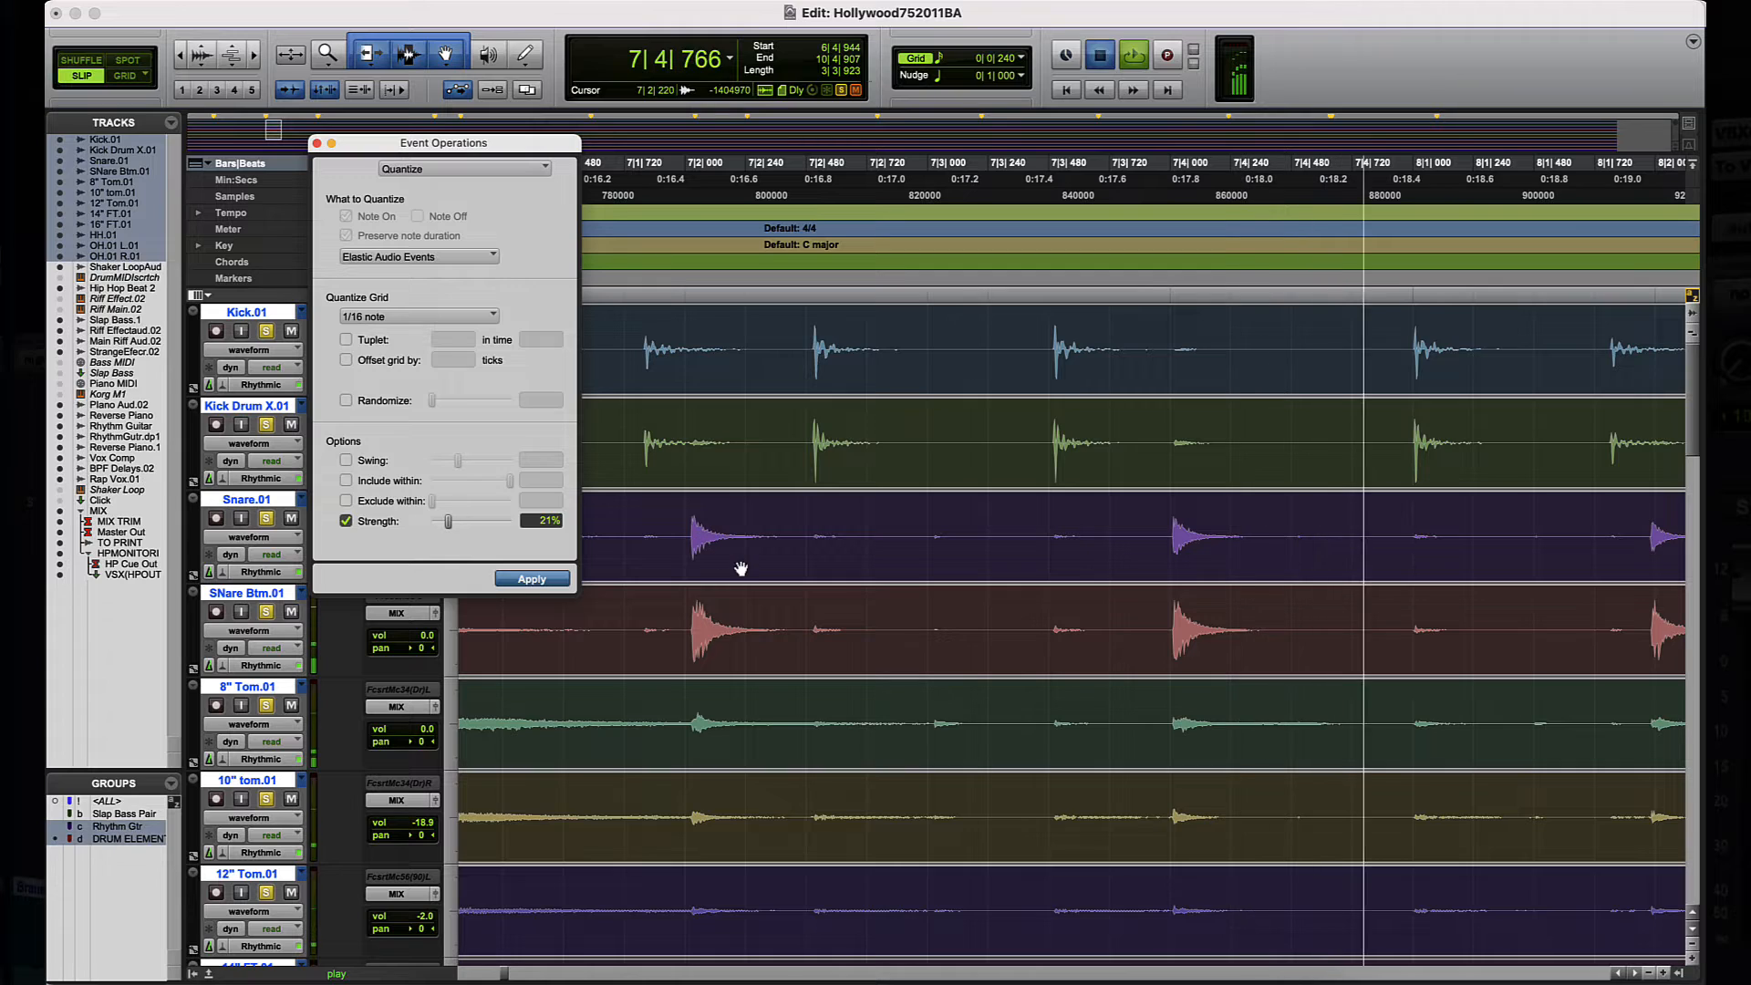
{"action": "key", "text": "space"}
{"action": "left_click", "coordinate": [532, 579]}
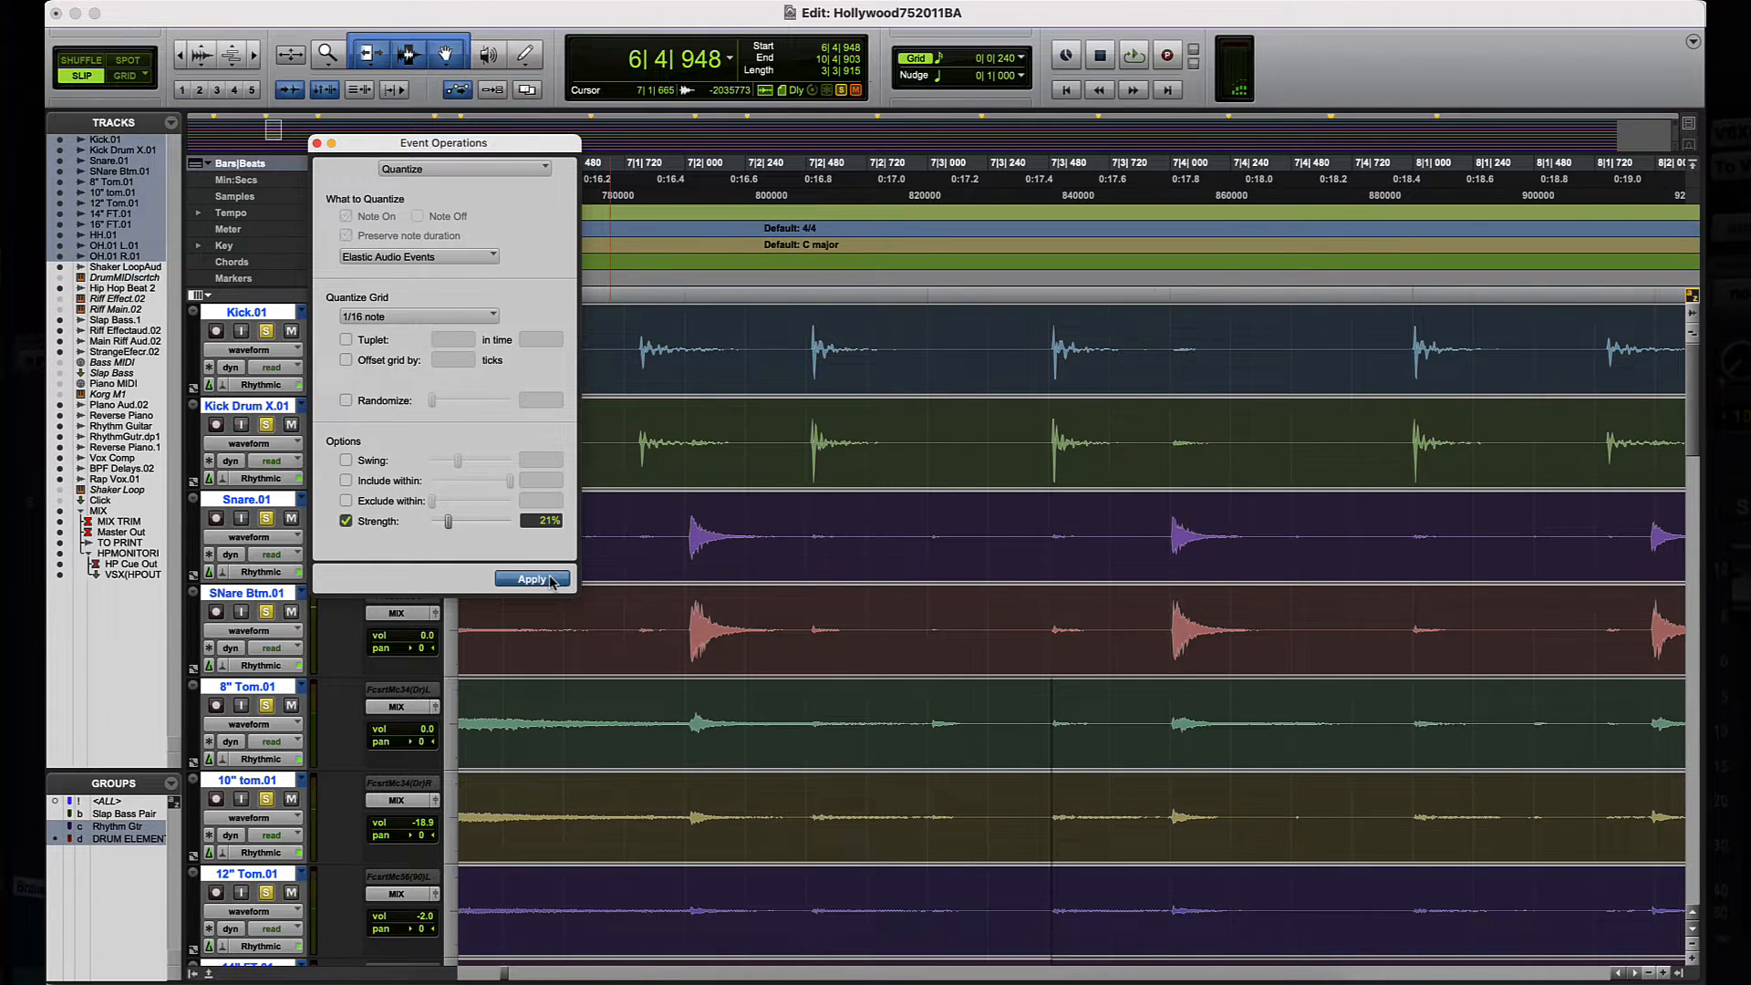
{"action": "key", "text": "space"}
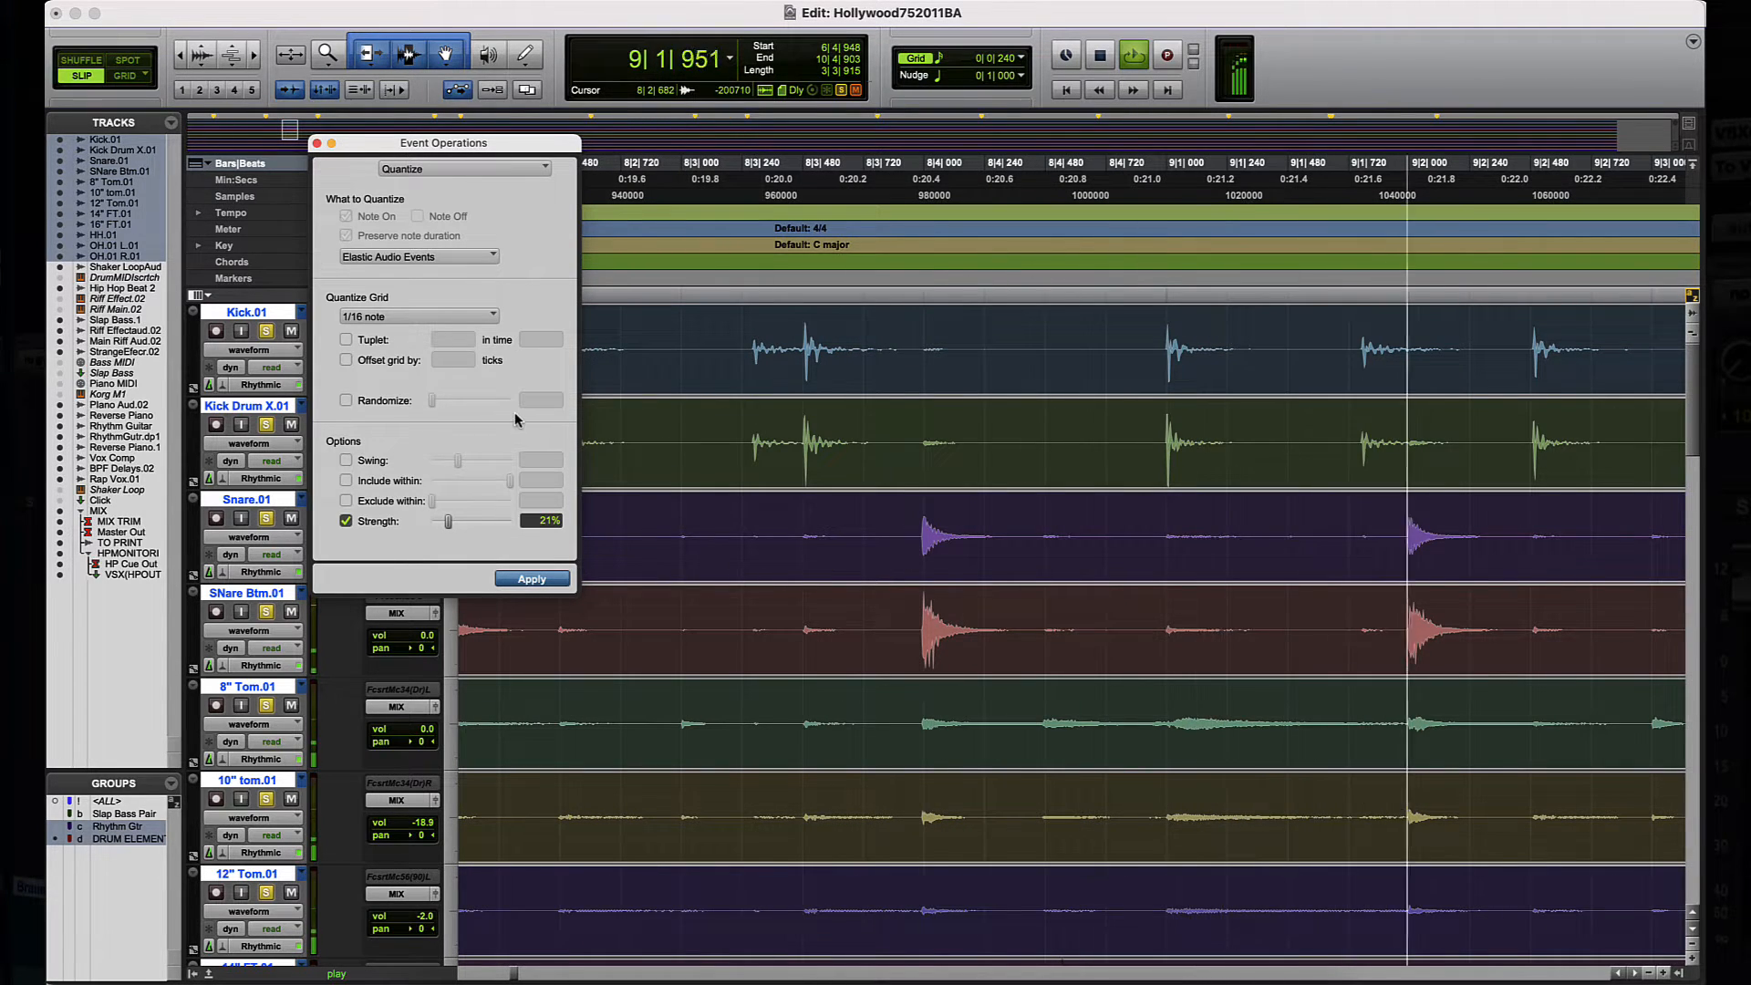
{"action": "key", "text": "space"}
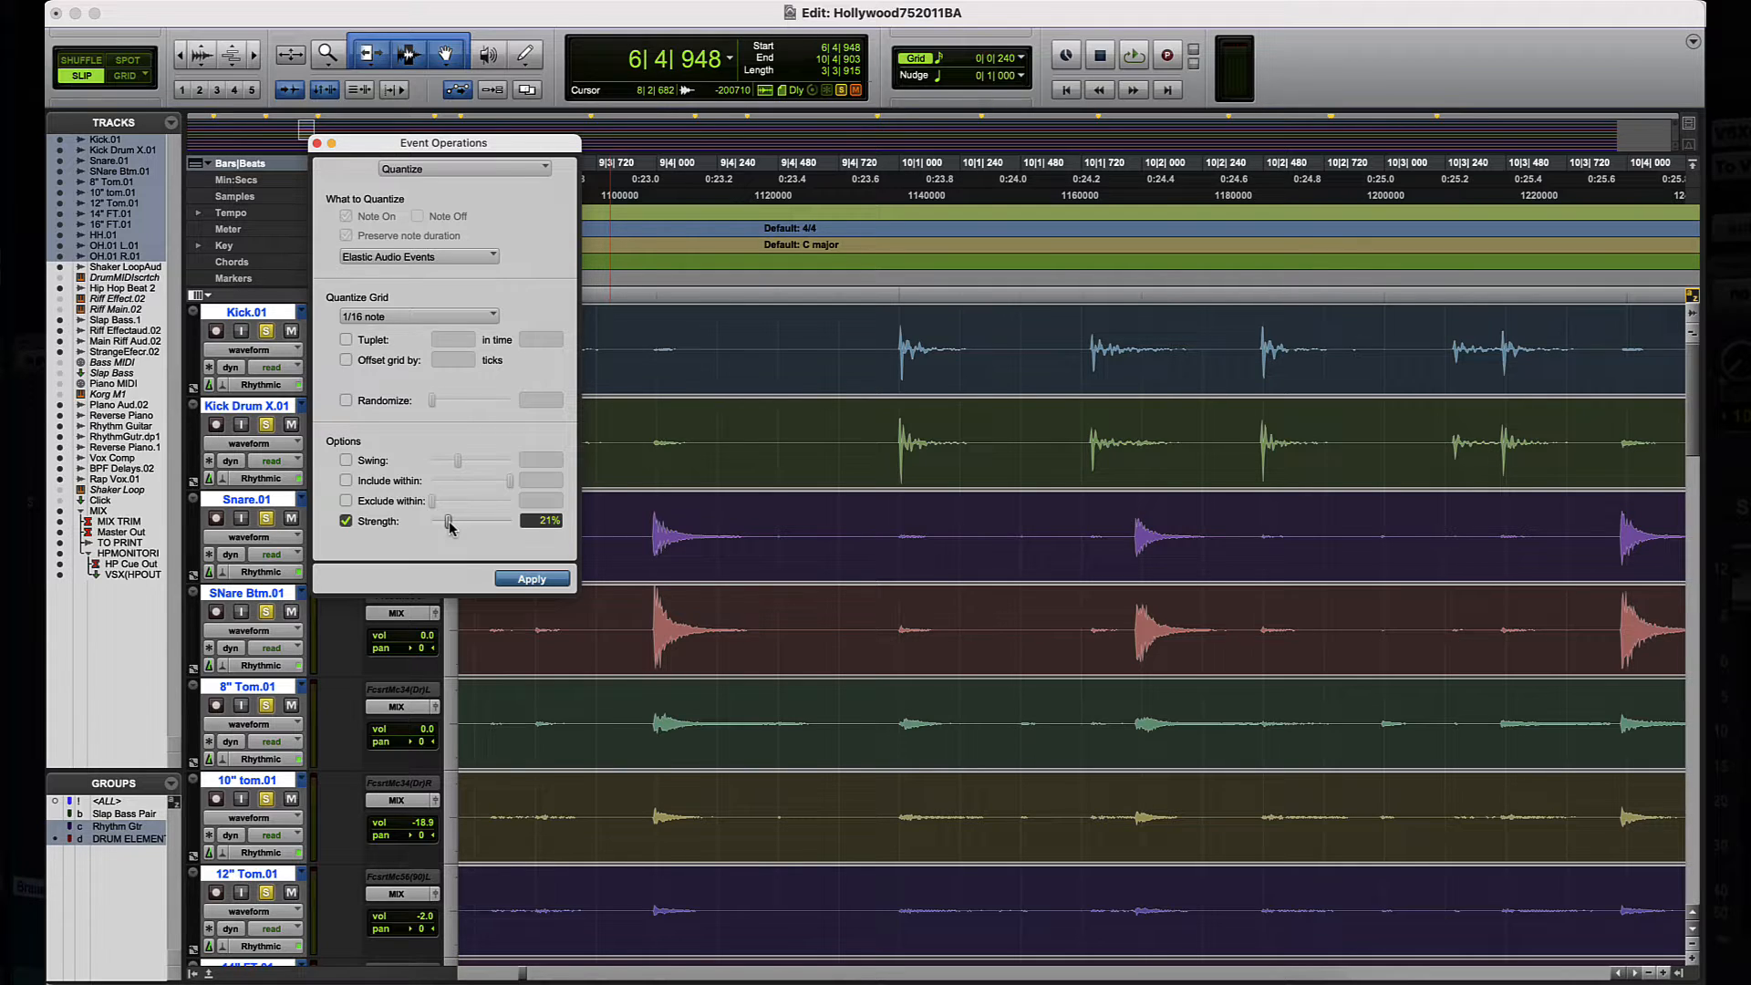
{"action": "key", "text": "super+z"}
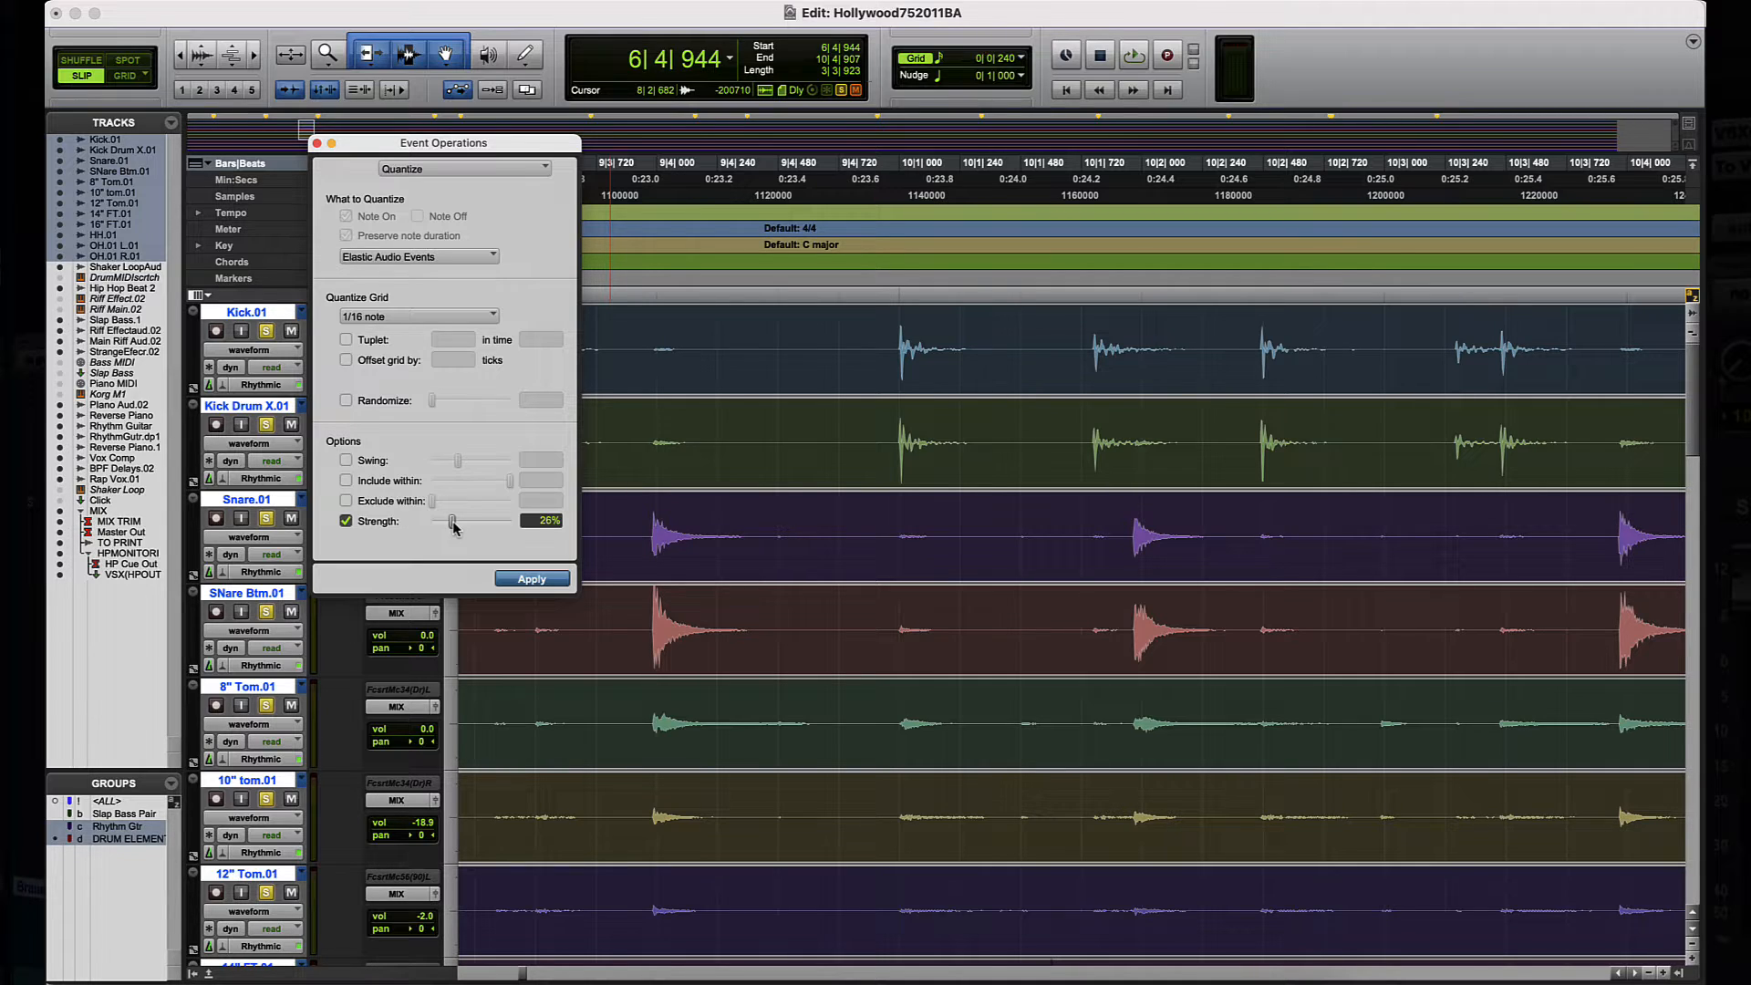
Step: Turn on Swing at 100% in the quantize options and set Strength to 72%
{"action": "left_click_drag", "start_coordinate": [454, 528], "coordinate": [475, 526]}
{"action": "left_click", "coordinate": [346, 462]}
{"action": "left_click_drag", "start_coordinate": [481, 530], "coordinate": [487, 530]}
Step: Switch the grouped drum tracks to analysis view and open Elastic Properties for all the drum clips
{"action": "left_click", "coordinate": [249, 445]}
{"action": "left_click", "coordinate": [248, 411]}
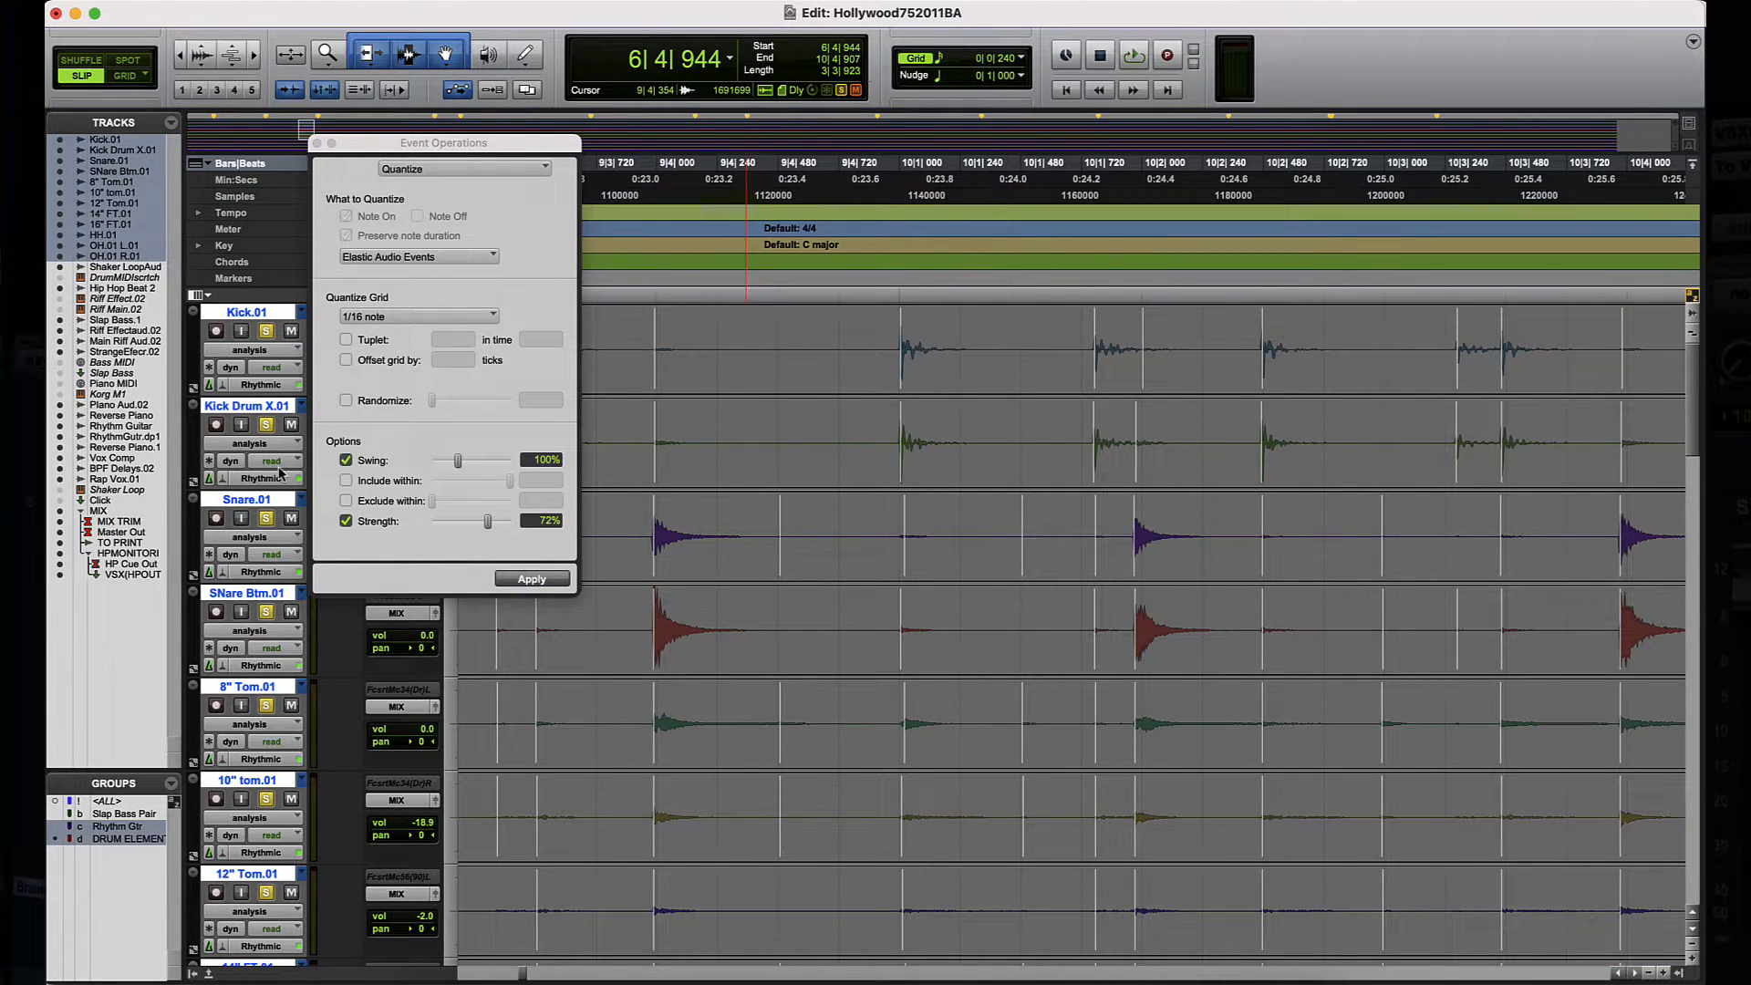
{"action": "left_click", "coordinate": [336, 1]}
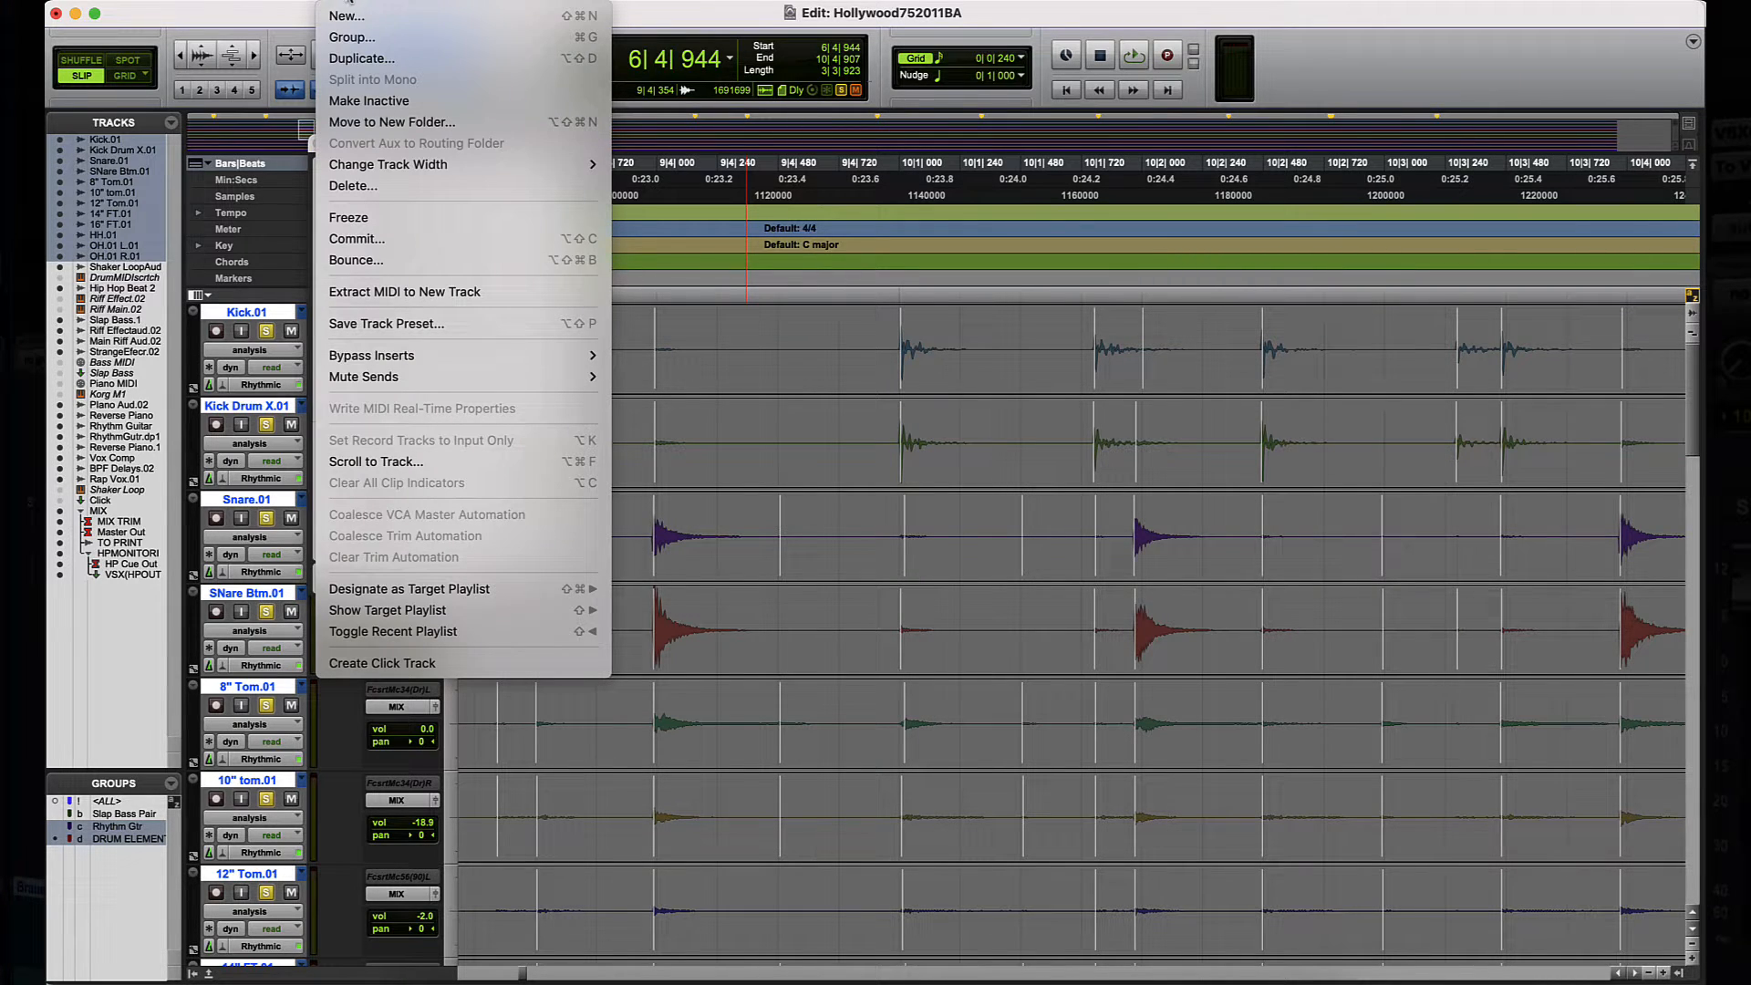
{"action": "mouse_move", "coordinate": [398, 1]}
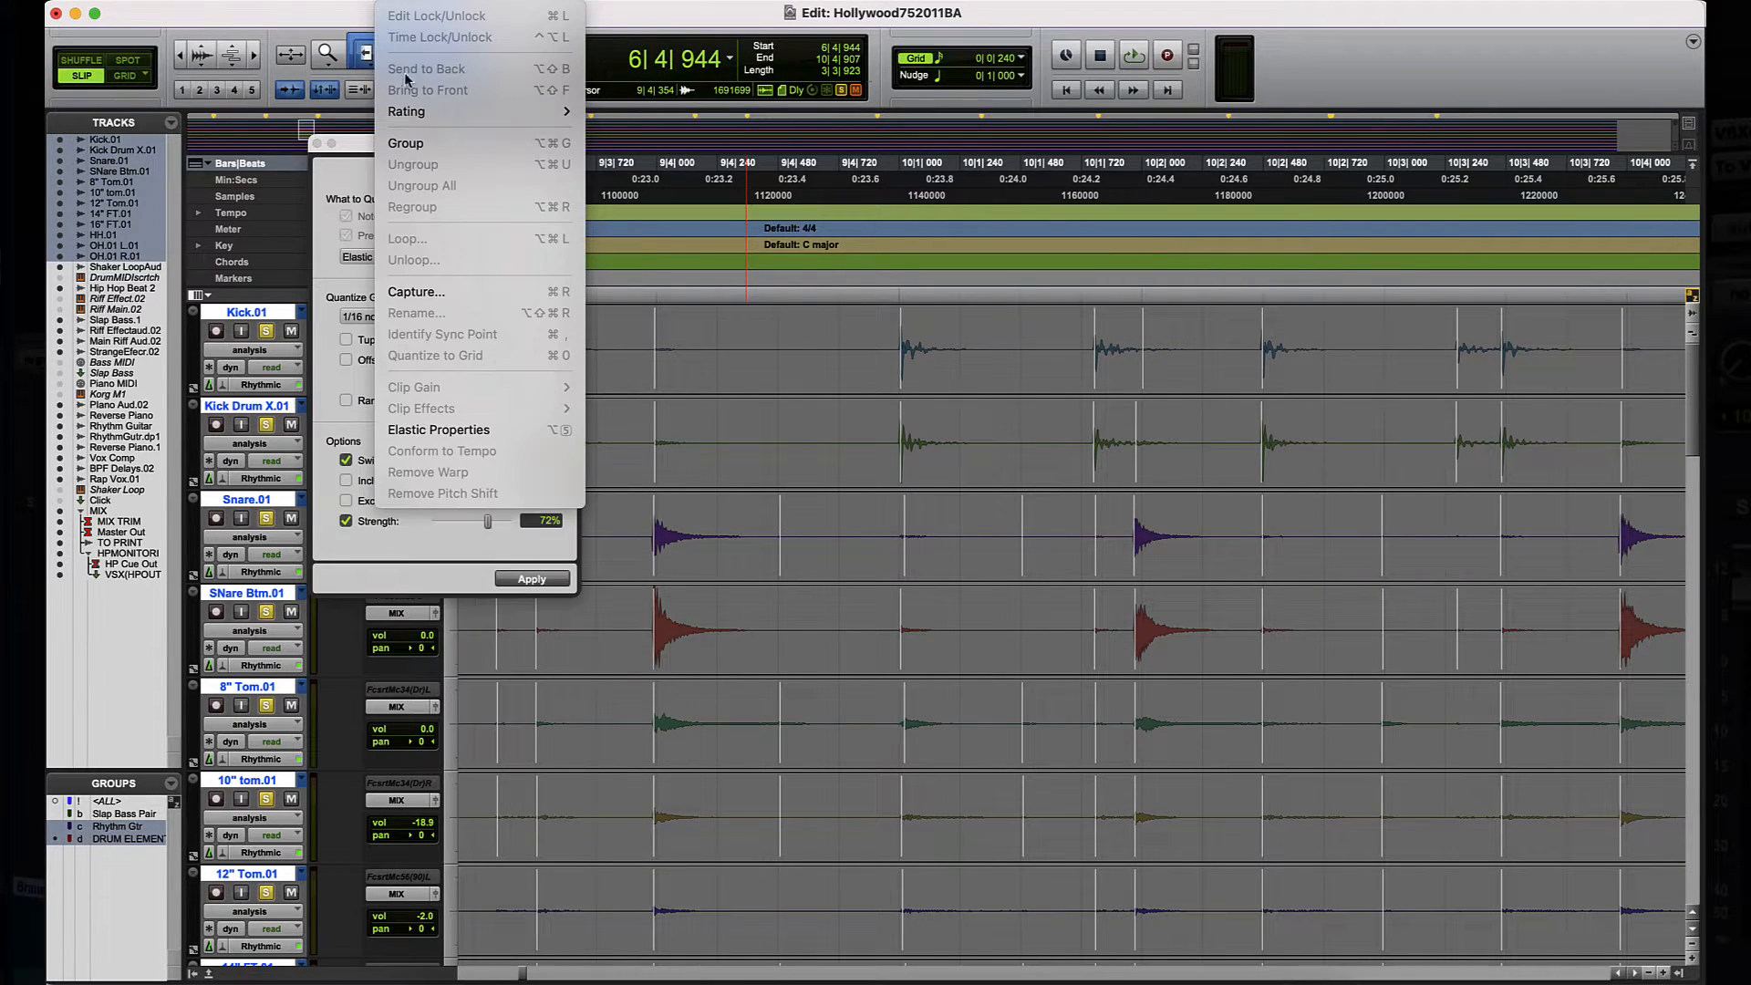
{"action": "left_click", "coordinate": [453, 431]}
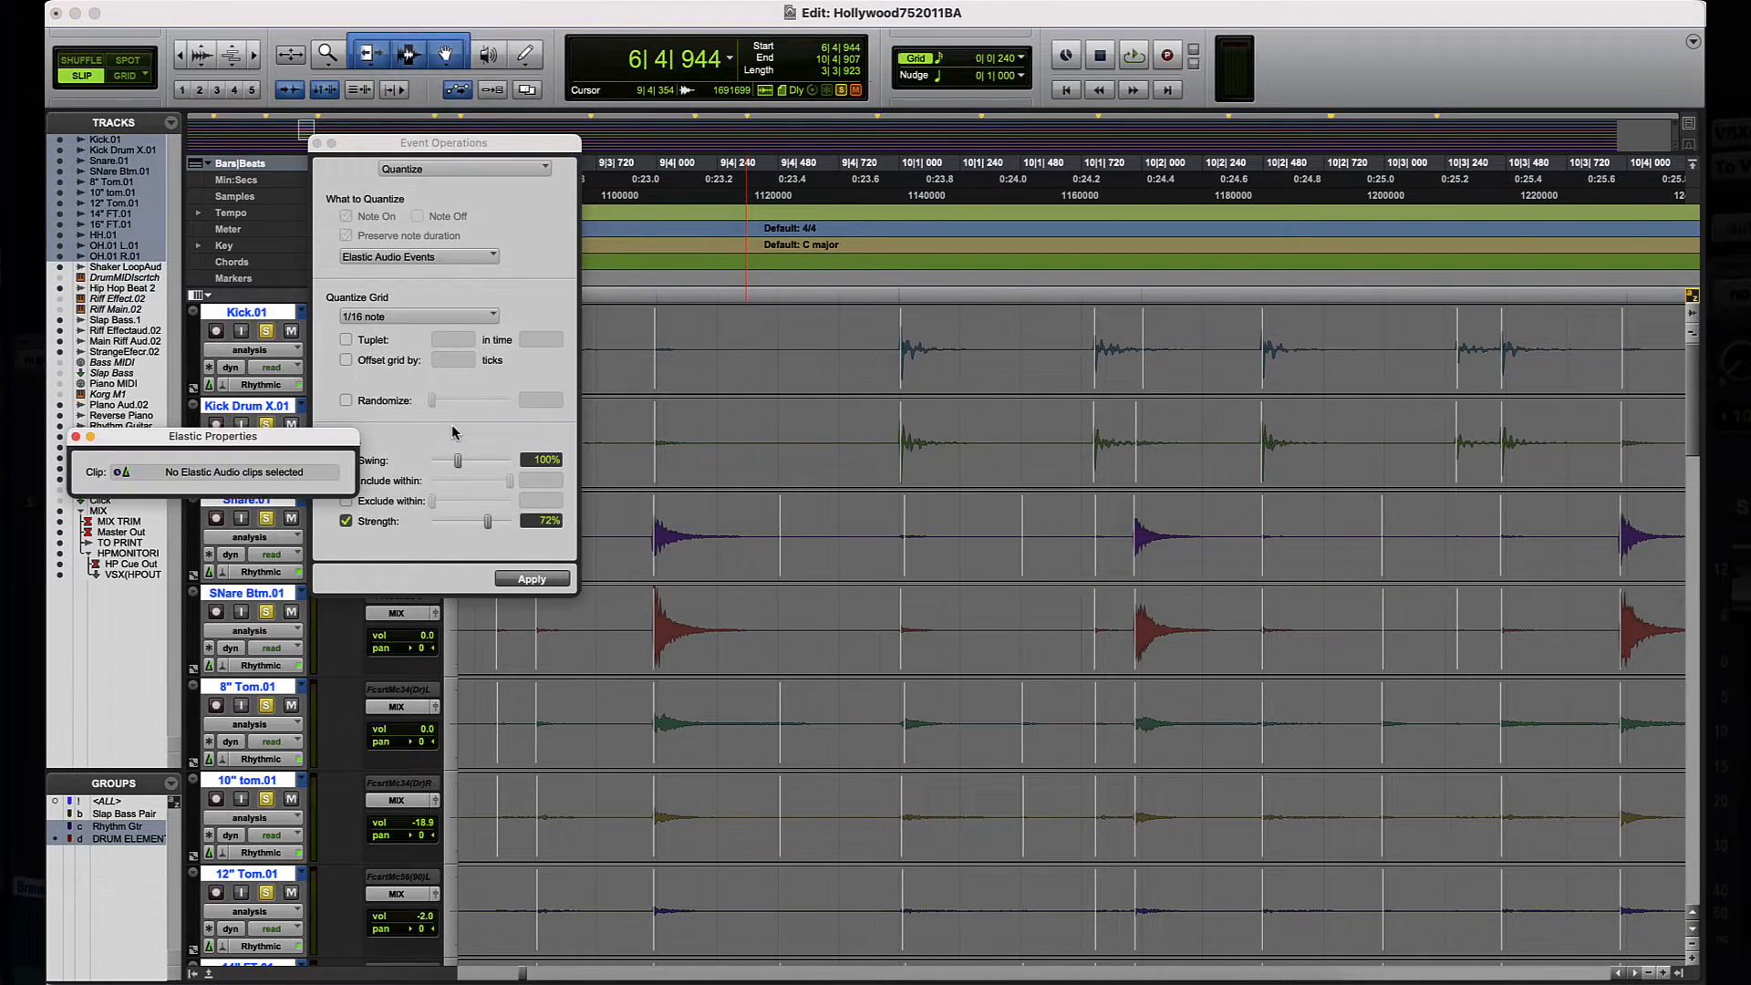
{"action": "left_click_drag", "start_coordinate": [520, 434], "coordinate": [852, 493]}
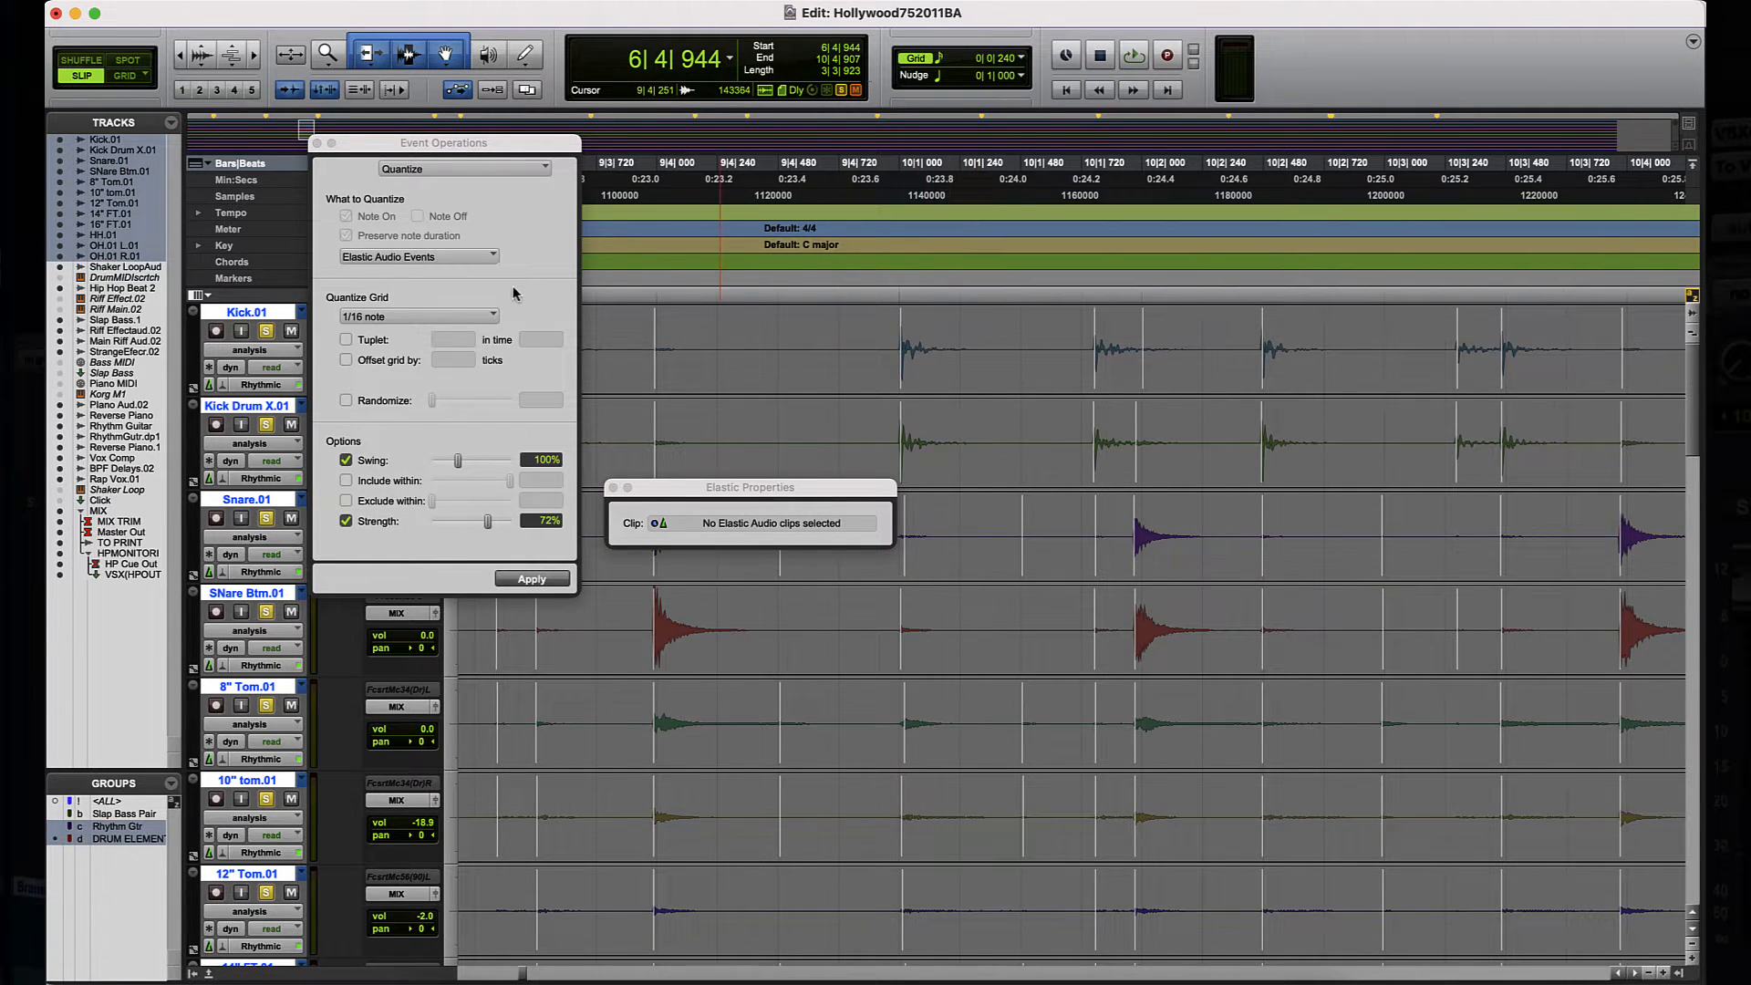
{"action": "triple_click", "coordinate": [835, 426]}
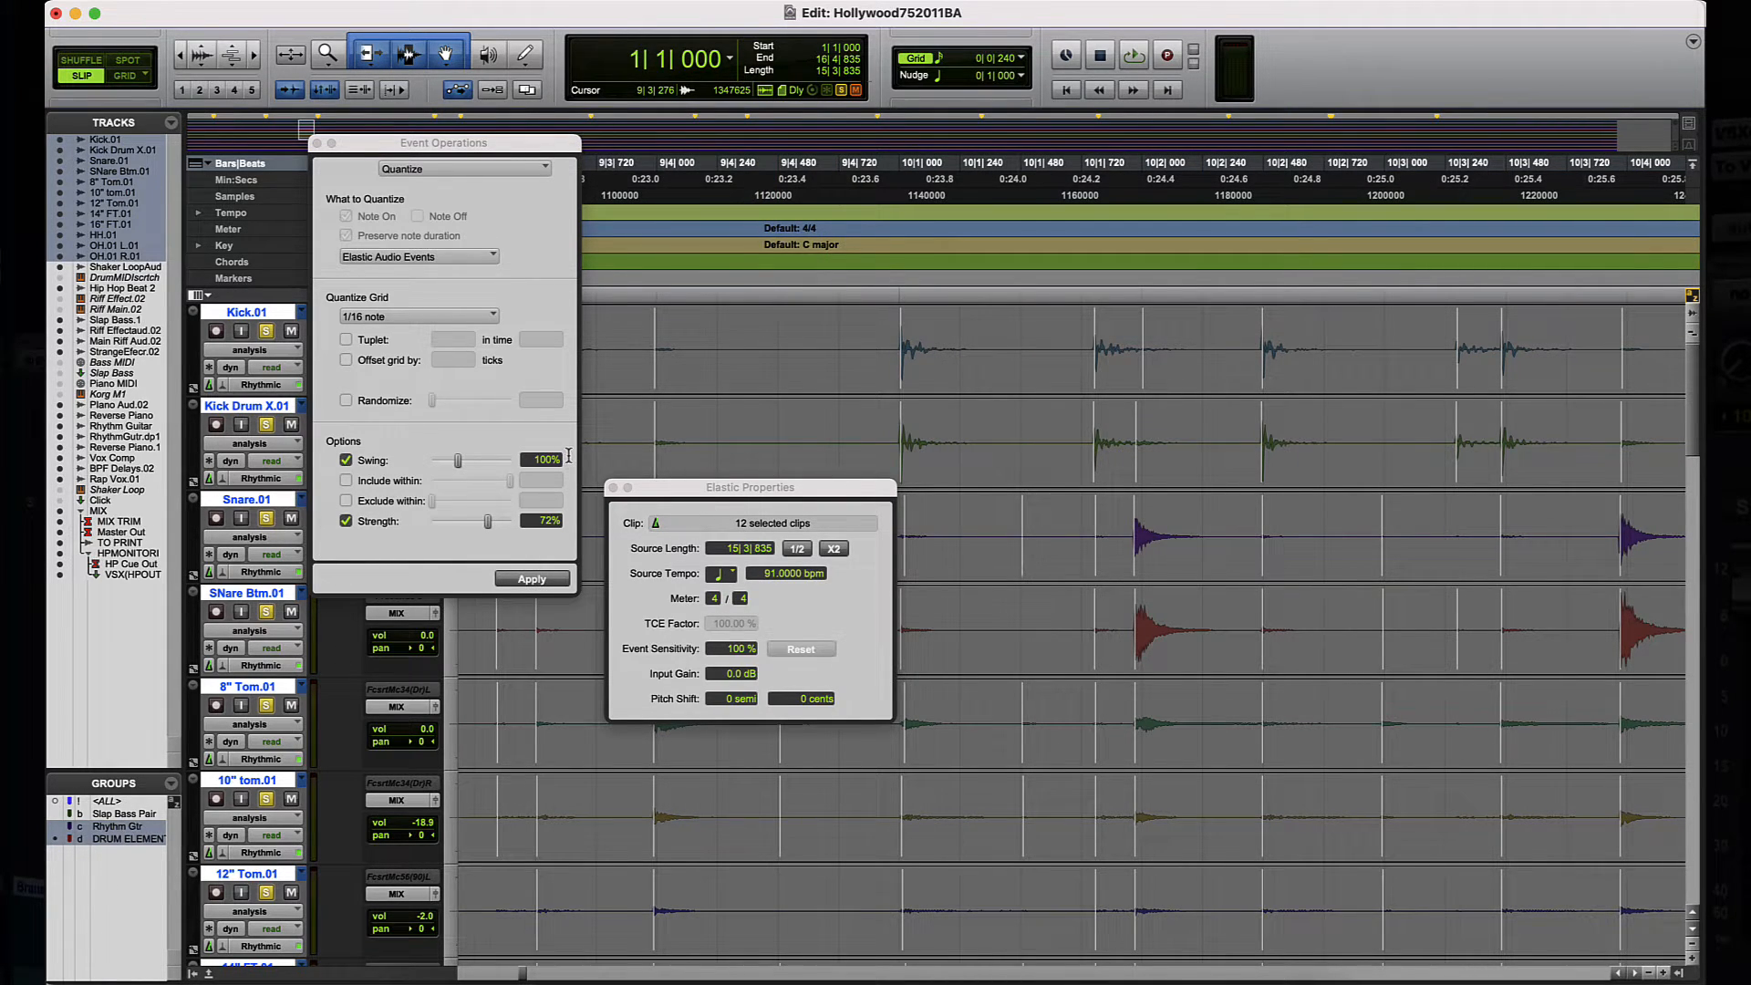
Step: Disable the drum group, select only the Kick Drum X clip, and set its Event Sensitivity to 85%
{"action": "left_click", "coordinate": [128, 839]}
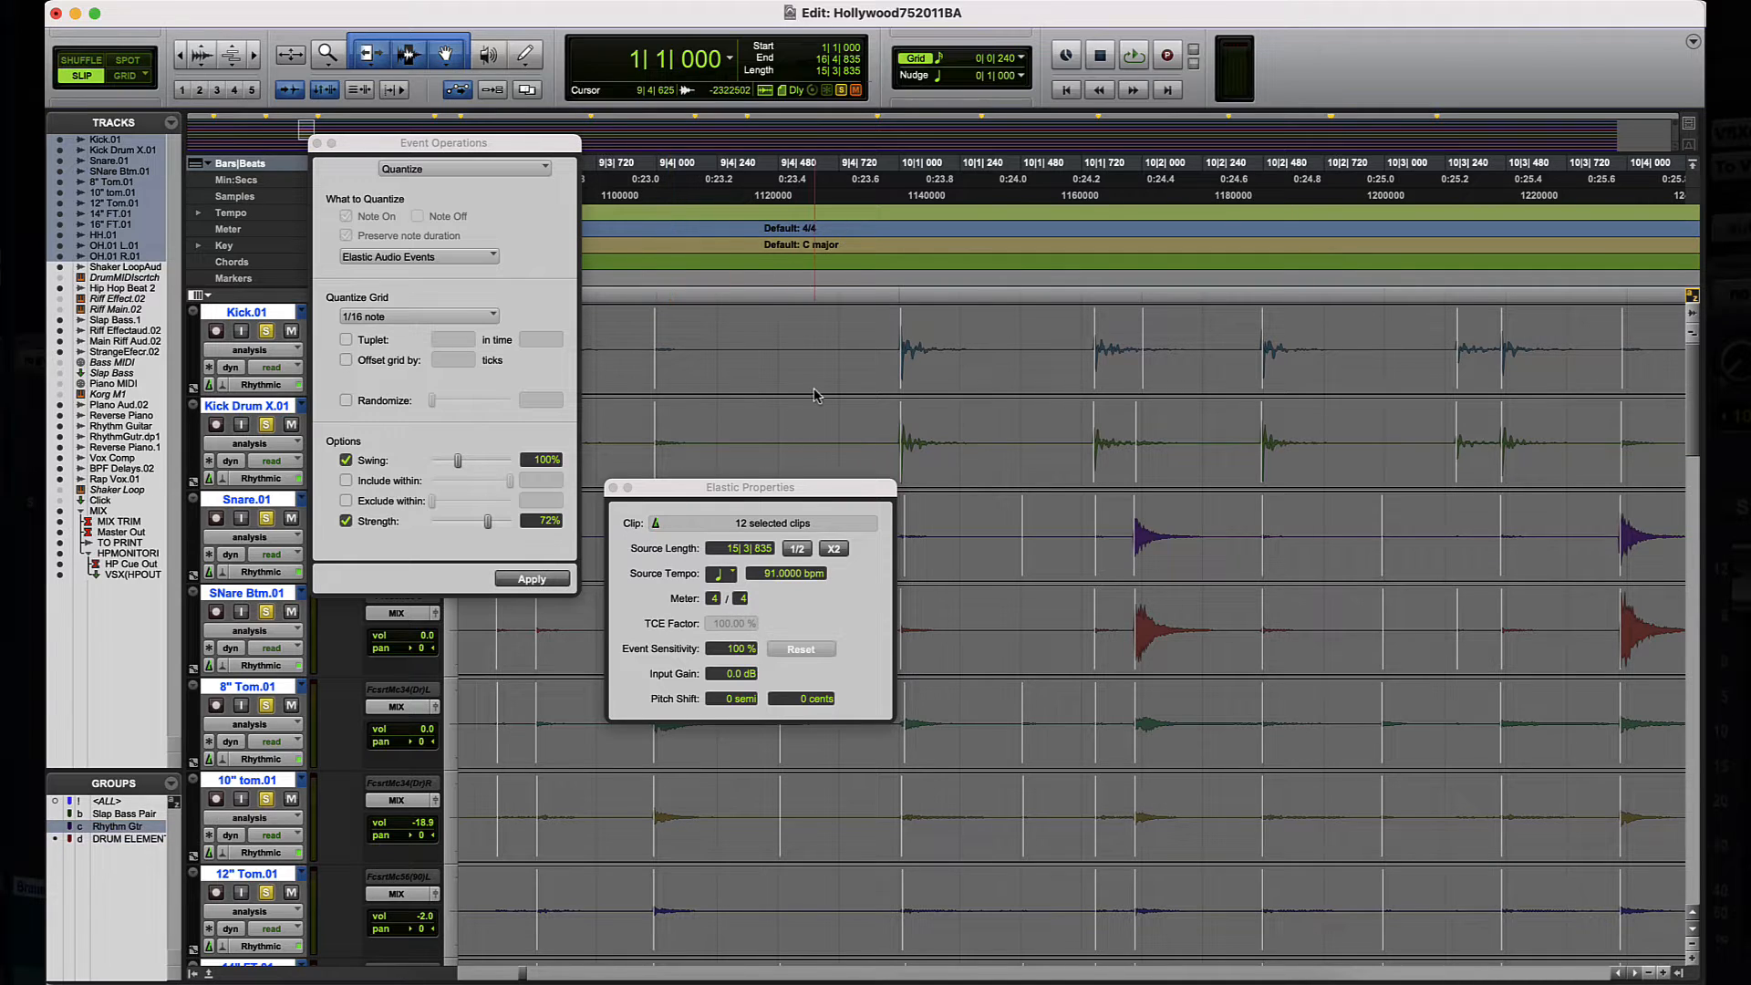
{"action": "double_click", "coordinate": [807, 420]}
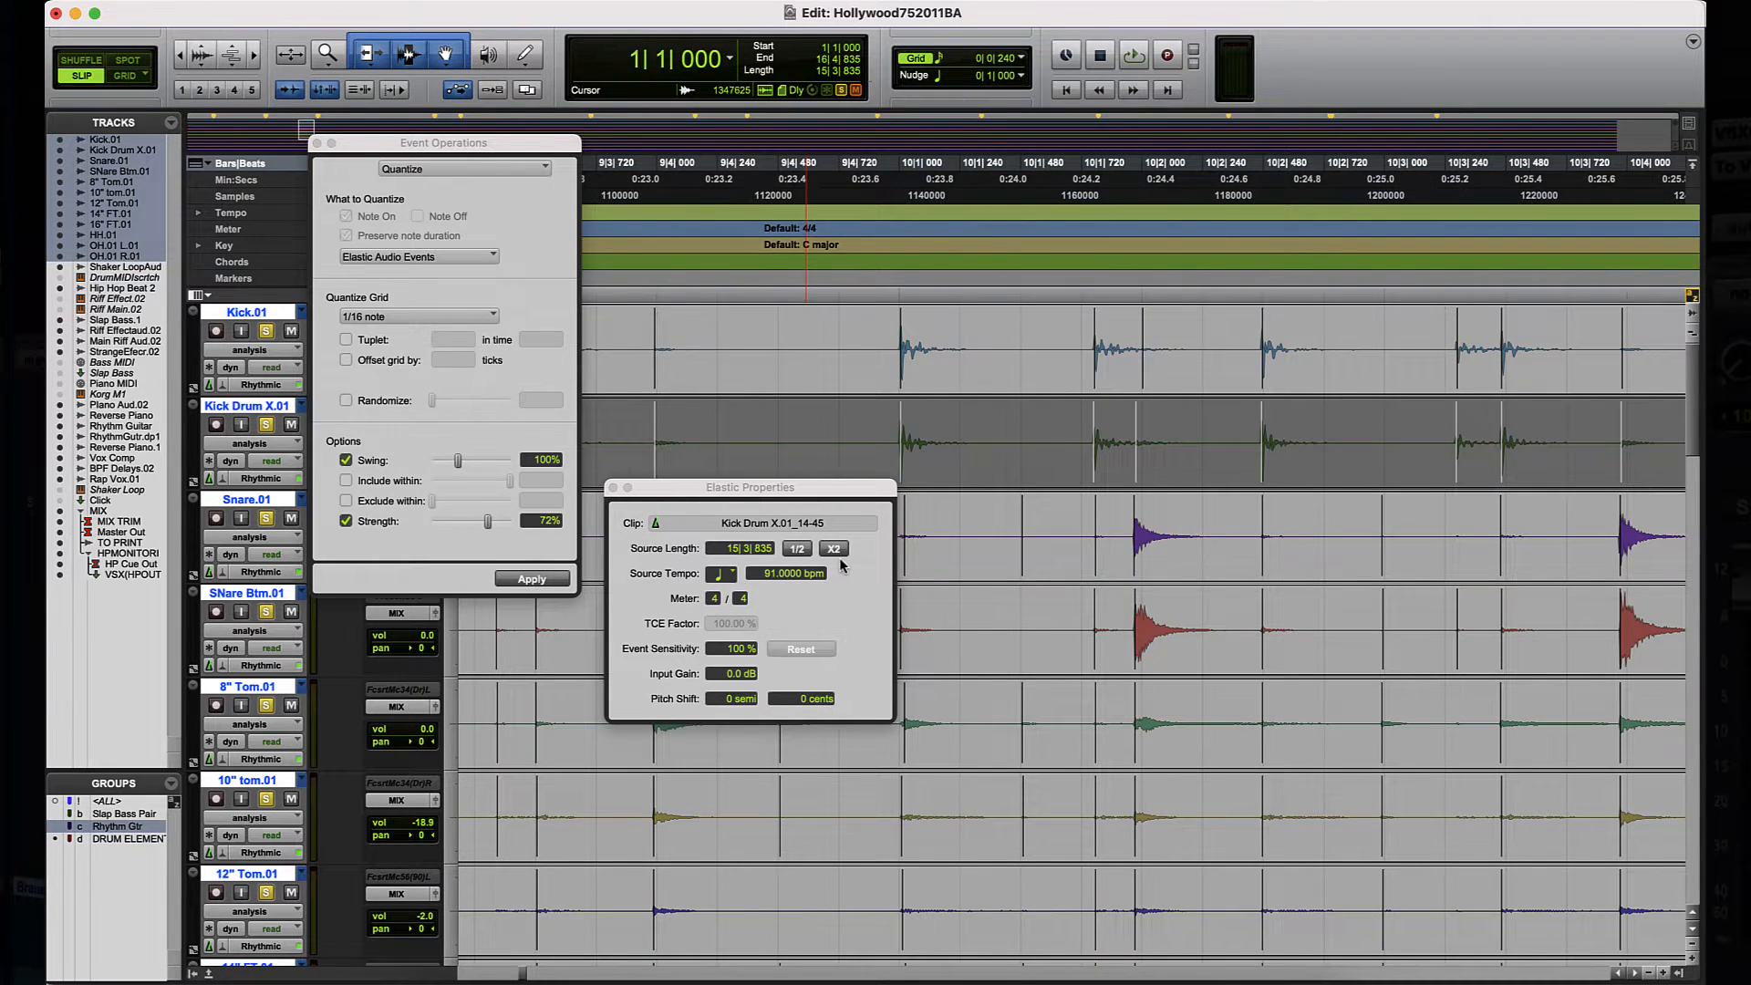
{"action": "mouse_move", "coordinate": [738, 649]}
{"action": "left_mouse_down"}
{"action": "mouse_move", "coordinate": [735, 680]}
{"action": "mouse_move", "coordinate": [740, 645]}
{"action": "left_mouse_up"}
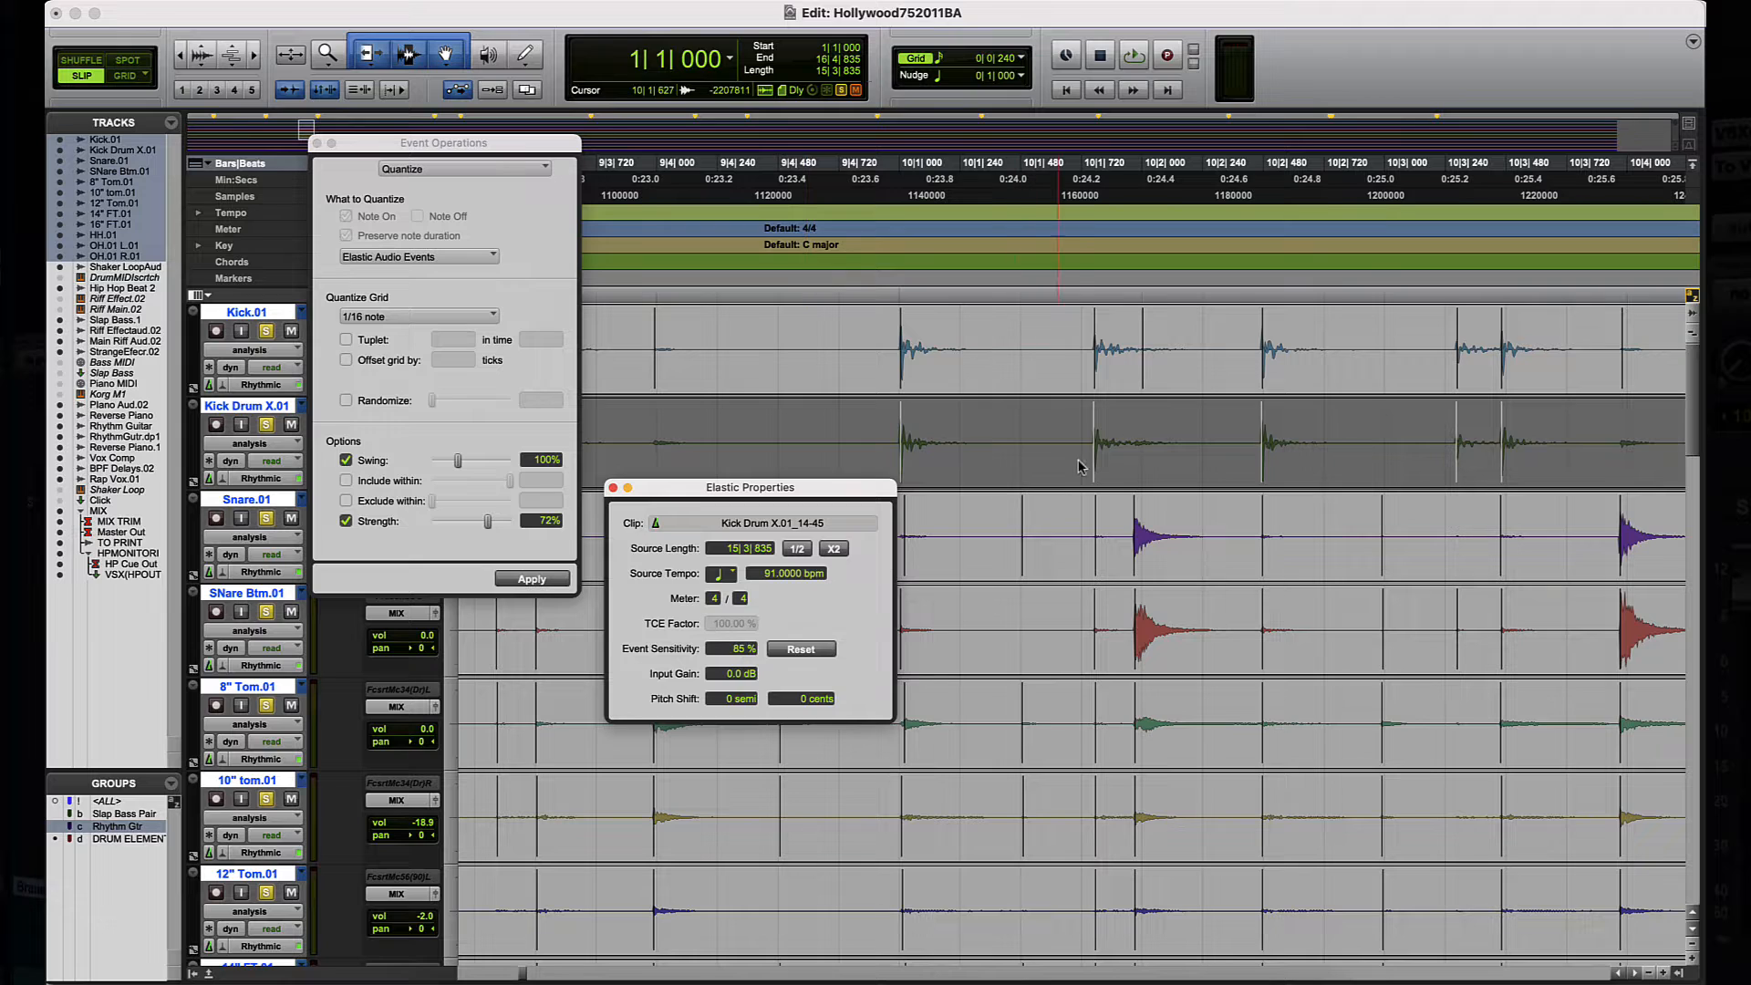
Step: Examine the detected event markers on Kick Drum X through bar 13 and close Elastic Properties
{"action": "scroll", "coordinate": [1072, 463], "scroll_direction": "right", "scroll_amount": 5}
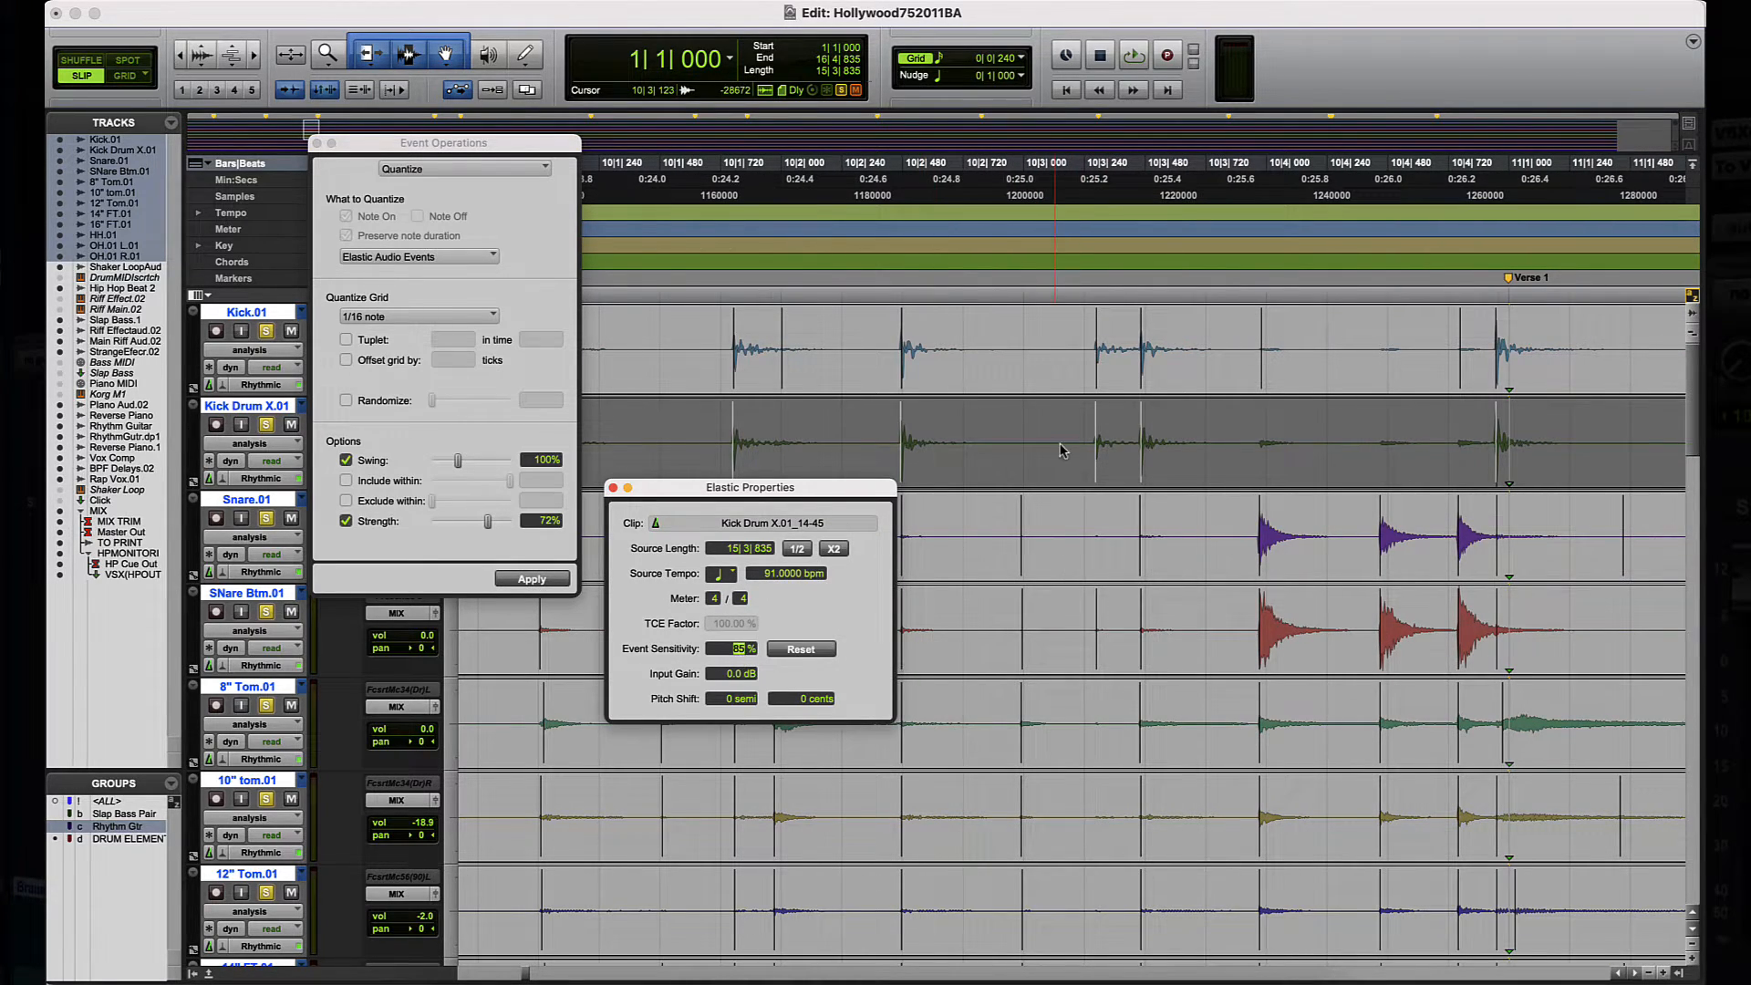
{"action": "scroll", "coordinate": [1059, 417], "scroll_direction": "right", "scroll_amount": 5}
{"action": "scroll", "coordinate": [1061, 415], "scroll_direction": "right", "scroll_amount": 5}
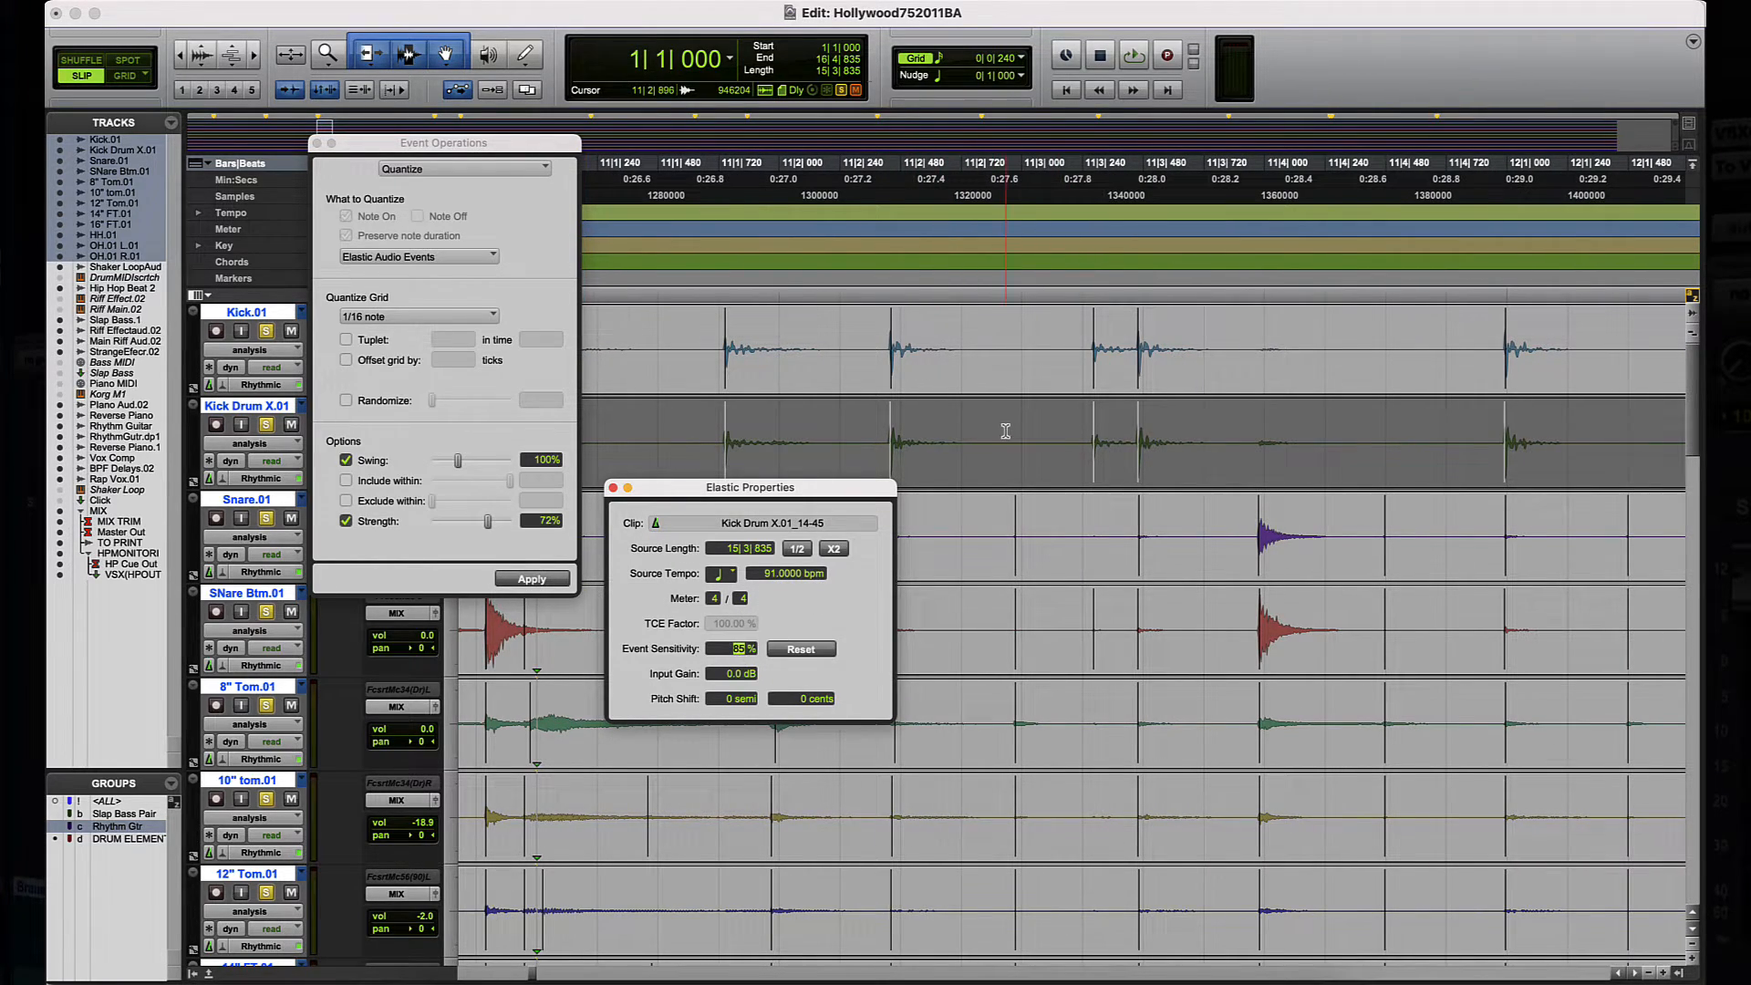
{"action": "scroll", "coordinate": [1006, 426], "scroll_direction": "right", "scroll_amount": 6}
{"action": "scroll", "coordinate": [1006, 427], "scroll_direction": "right", "scroll_amount": 4}
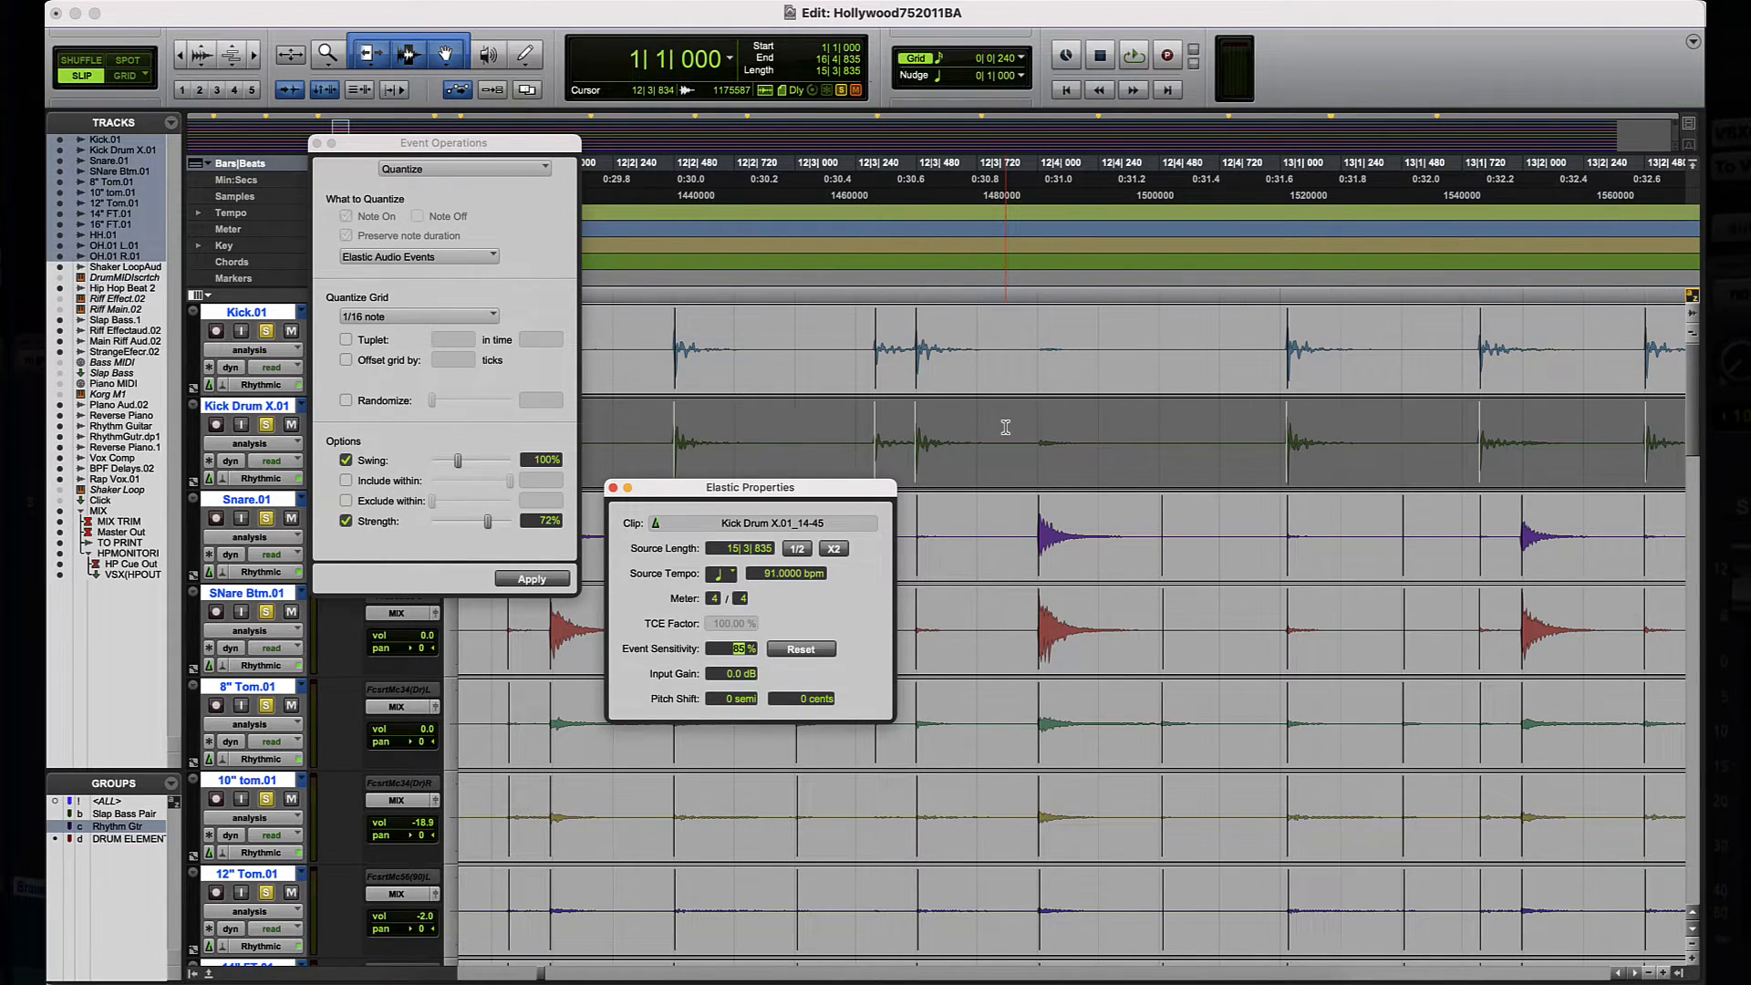
{"action": "scroll", "coordinate": [1006, 427], "scroll_direction": "right", "scroll_amount": 2}
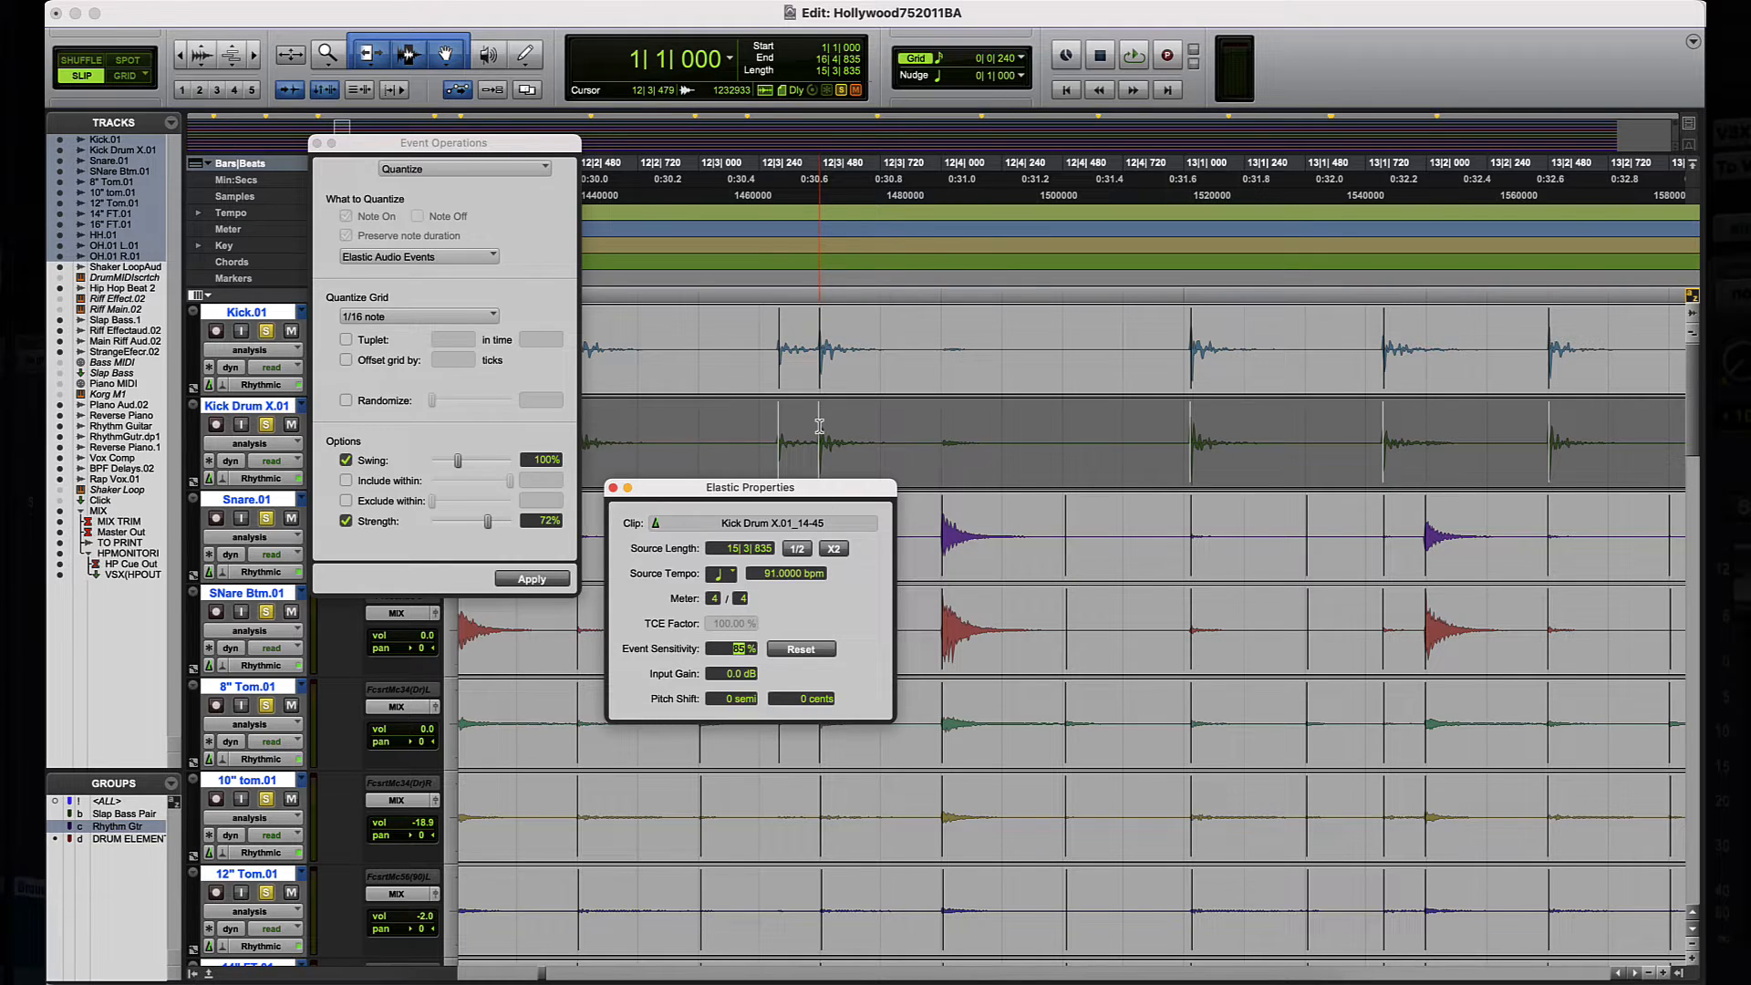
{"action": "scroll", "coordinate": [821, 425], "scroll_direction": "right", "scroll_amount": 3}
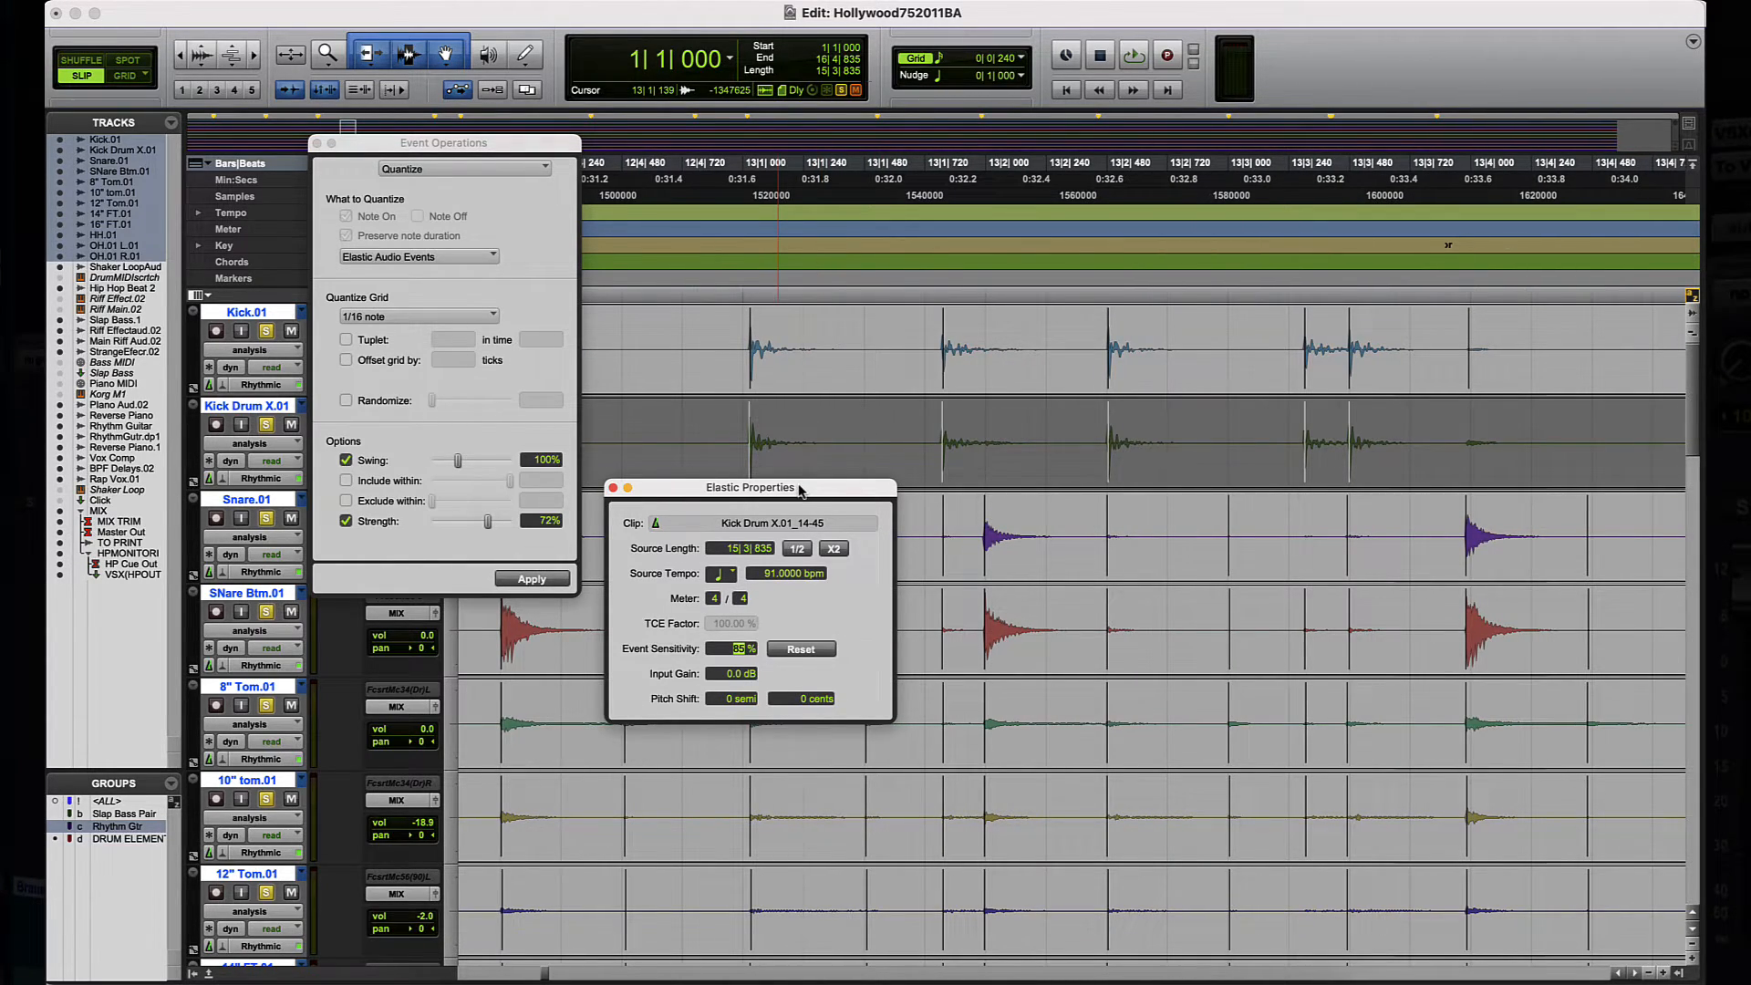
{"action": "left_click", "coordinate": [613, 490]}
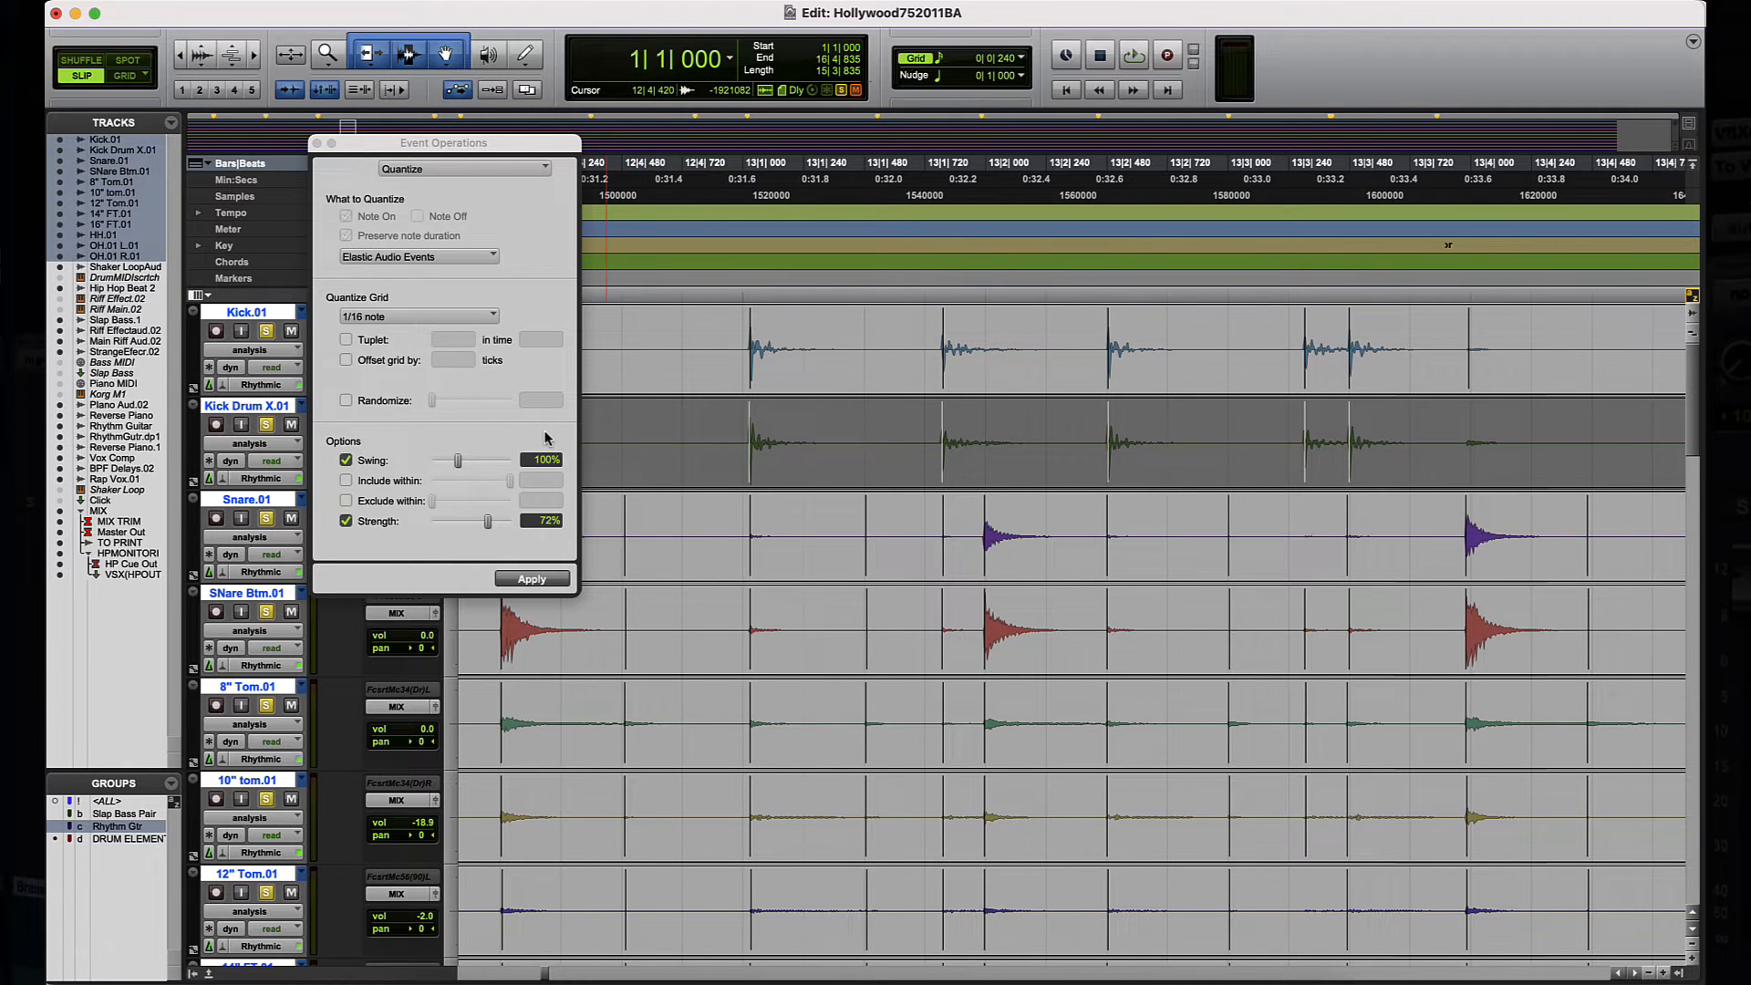
Step: Switch all the drum tracks from analysis back to waveform view
{"action": "double_click", "coordinate": [691, 425]}
{"action": "key", "text": "super+bracketleft"}
{"action": "key", "text": "super+bracketleft"}
{"action": "key", "text": "super+bracketleft"}
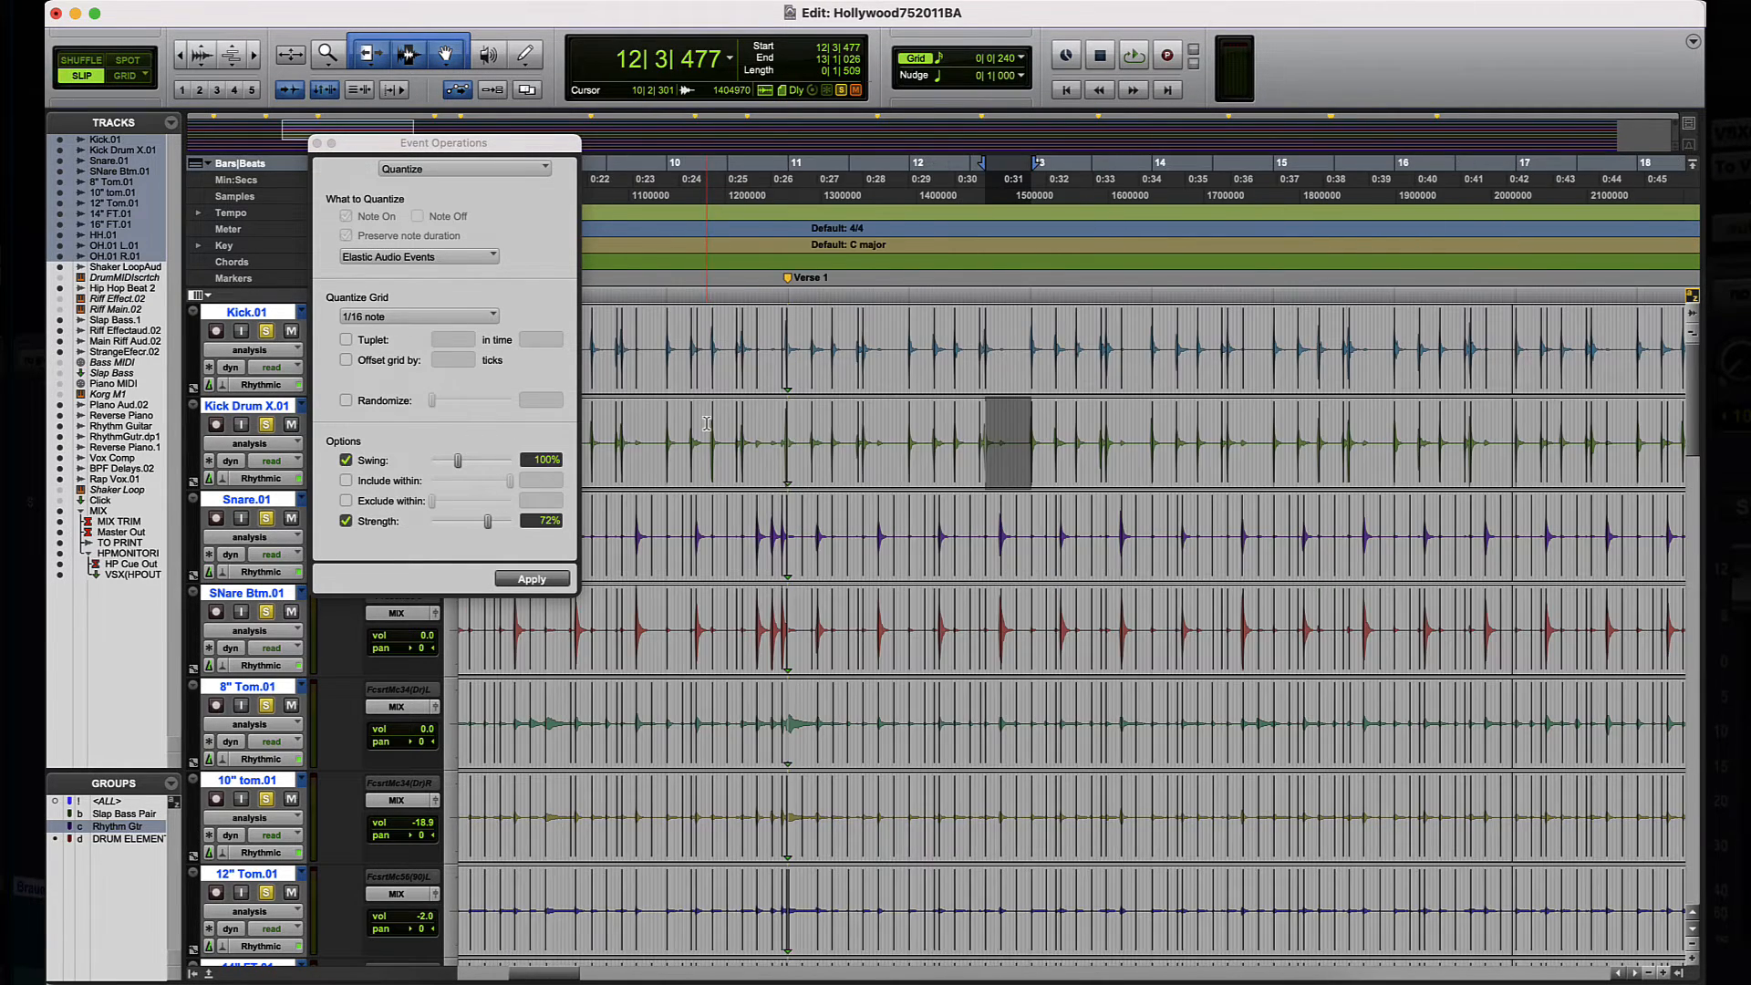
{"action": "scroll", "coordinate": [639, 438], "scroll_direction": "left", "scroll_amount": 5}
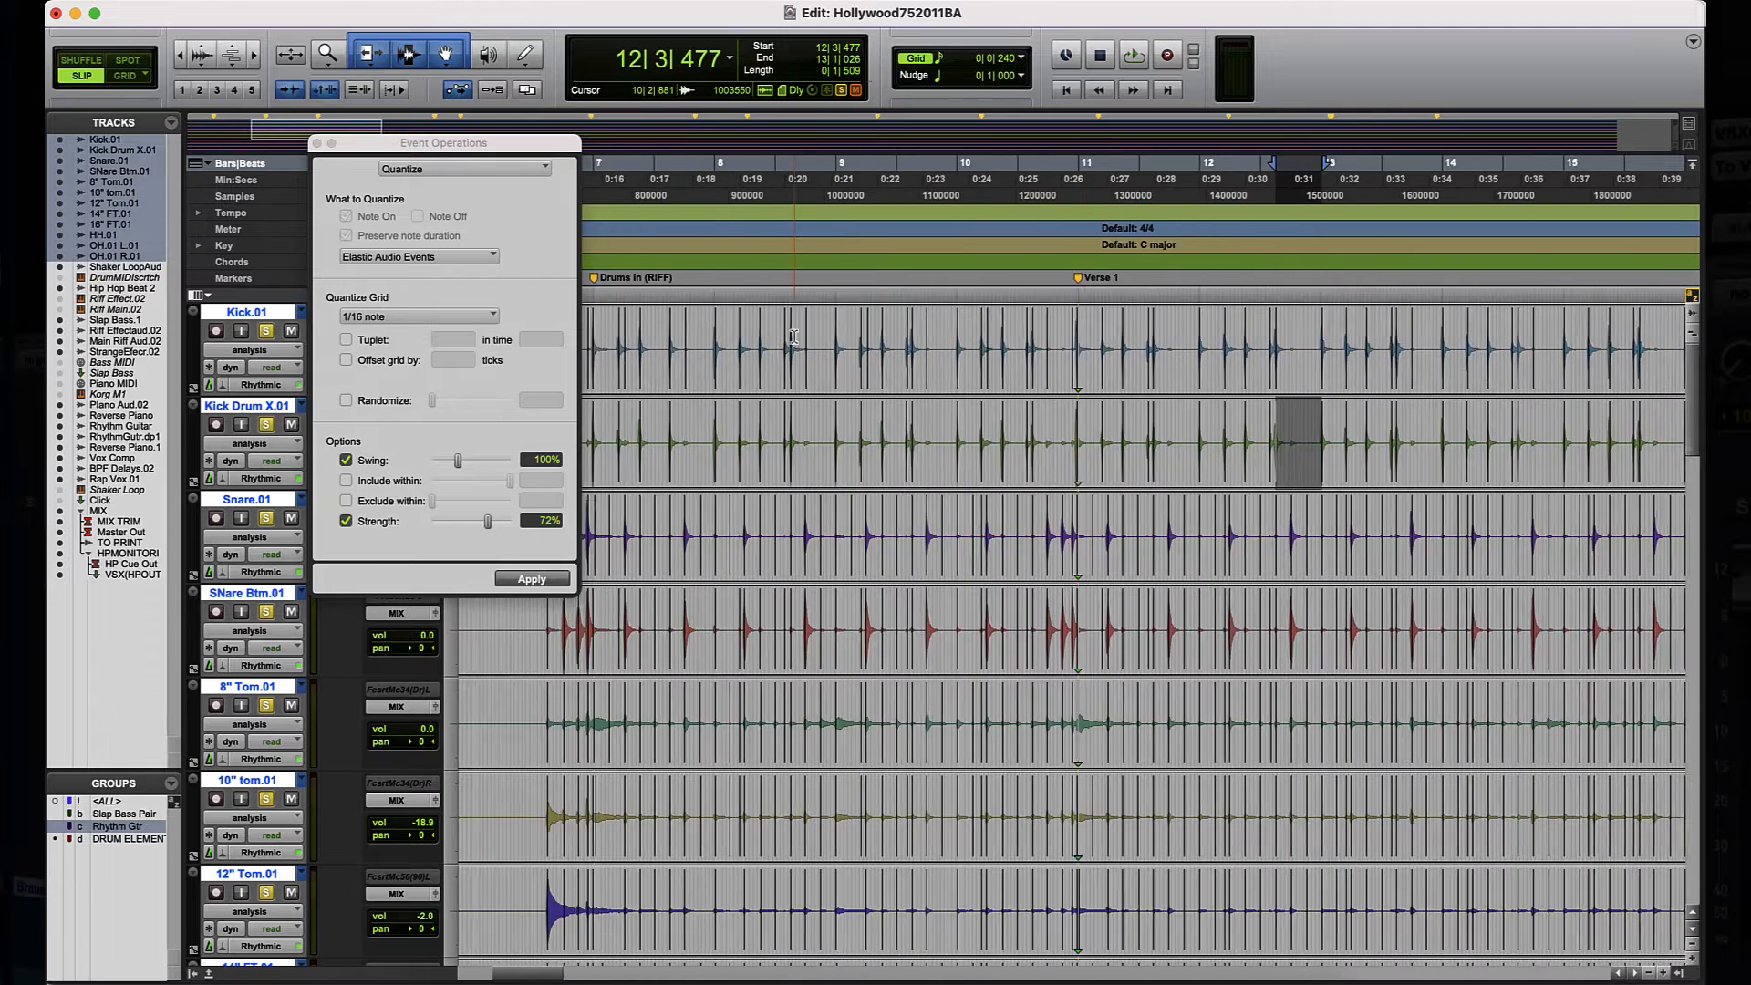
{"action": "left_click", "coordinate": [255, 351]}
{"action": "left_click", "coordinate": [252, 385], "text": "alt"}
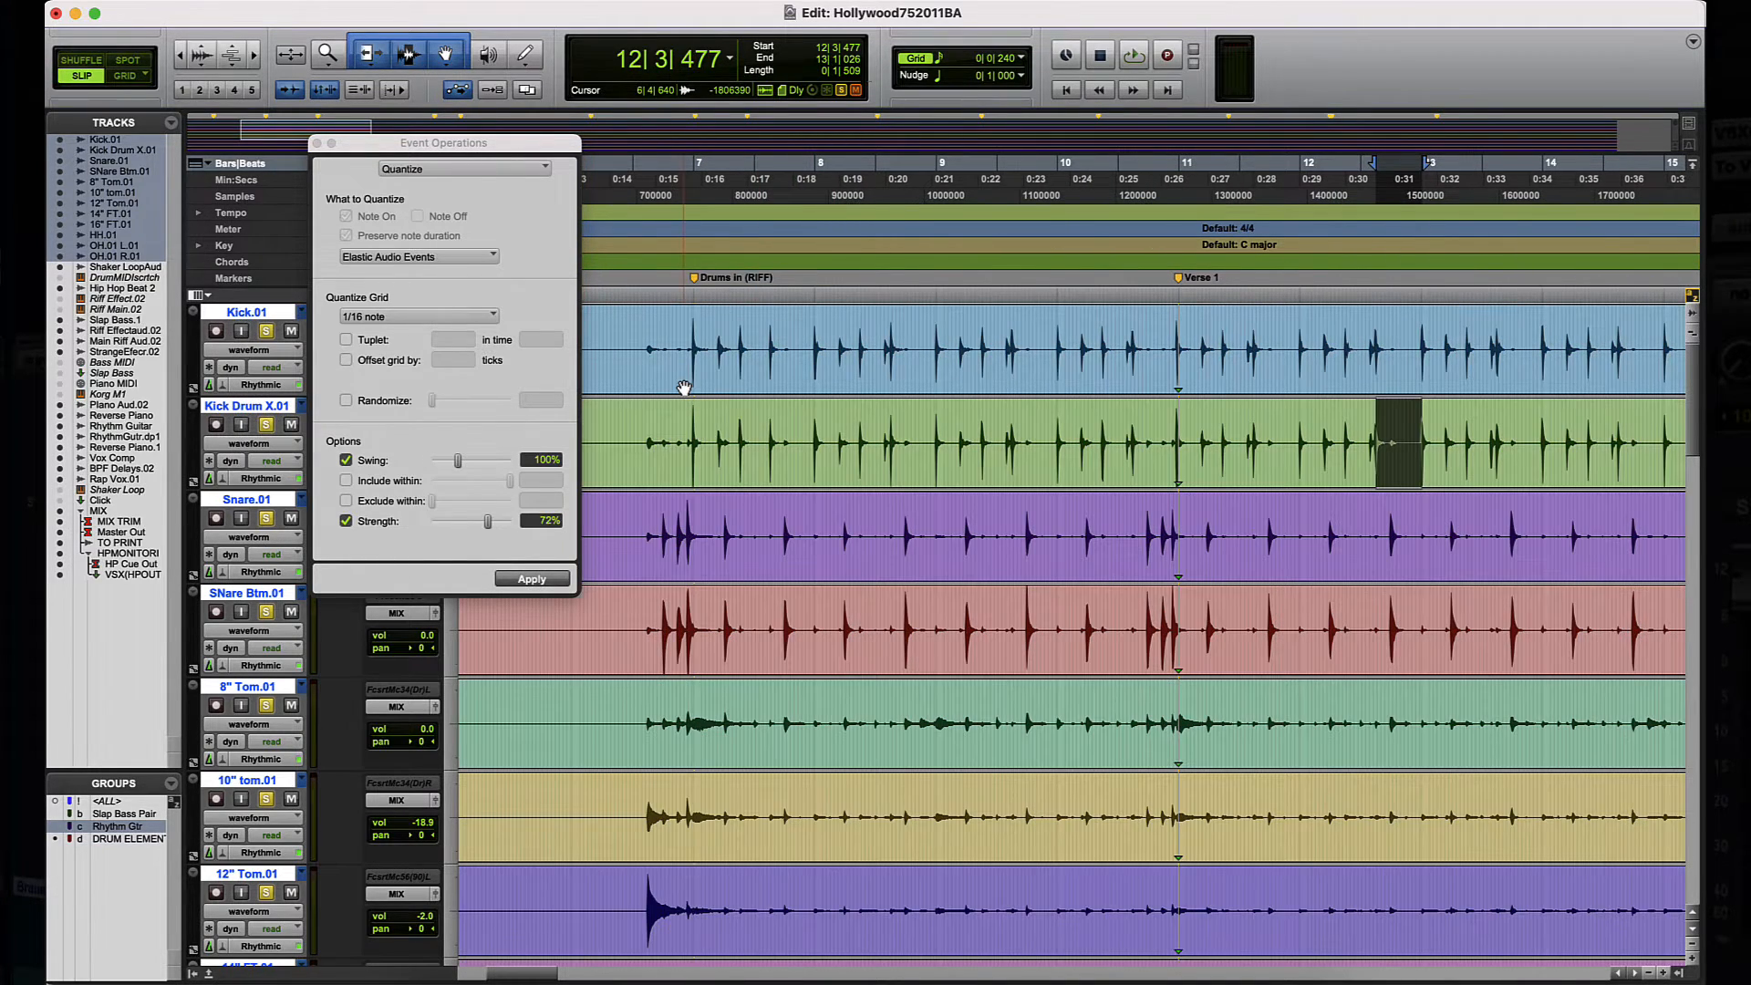
Step: Re-enable the drum group and select all drum tracks from just before bar 7 to just before the Verse 1 marker
{"action": "key", "text": "F3"}
{"action": "key", "text": "F2"}
{"action": "left_click_drag", "start_coordinate": [686, 337], "coordinate": [1168, 333]}
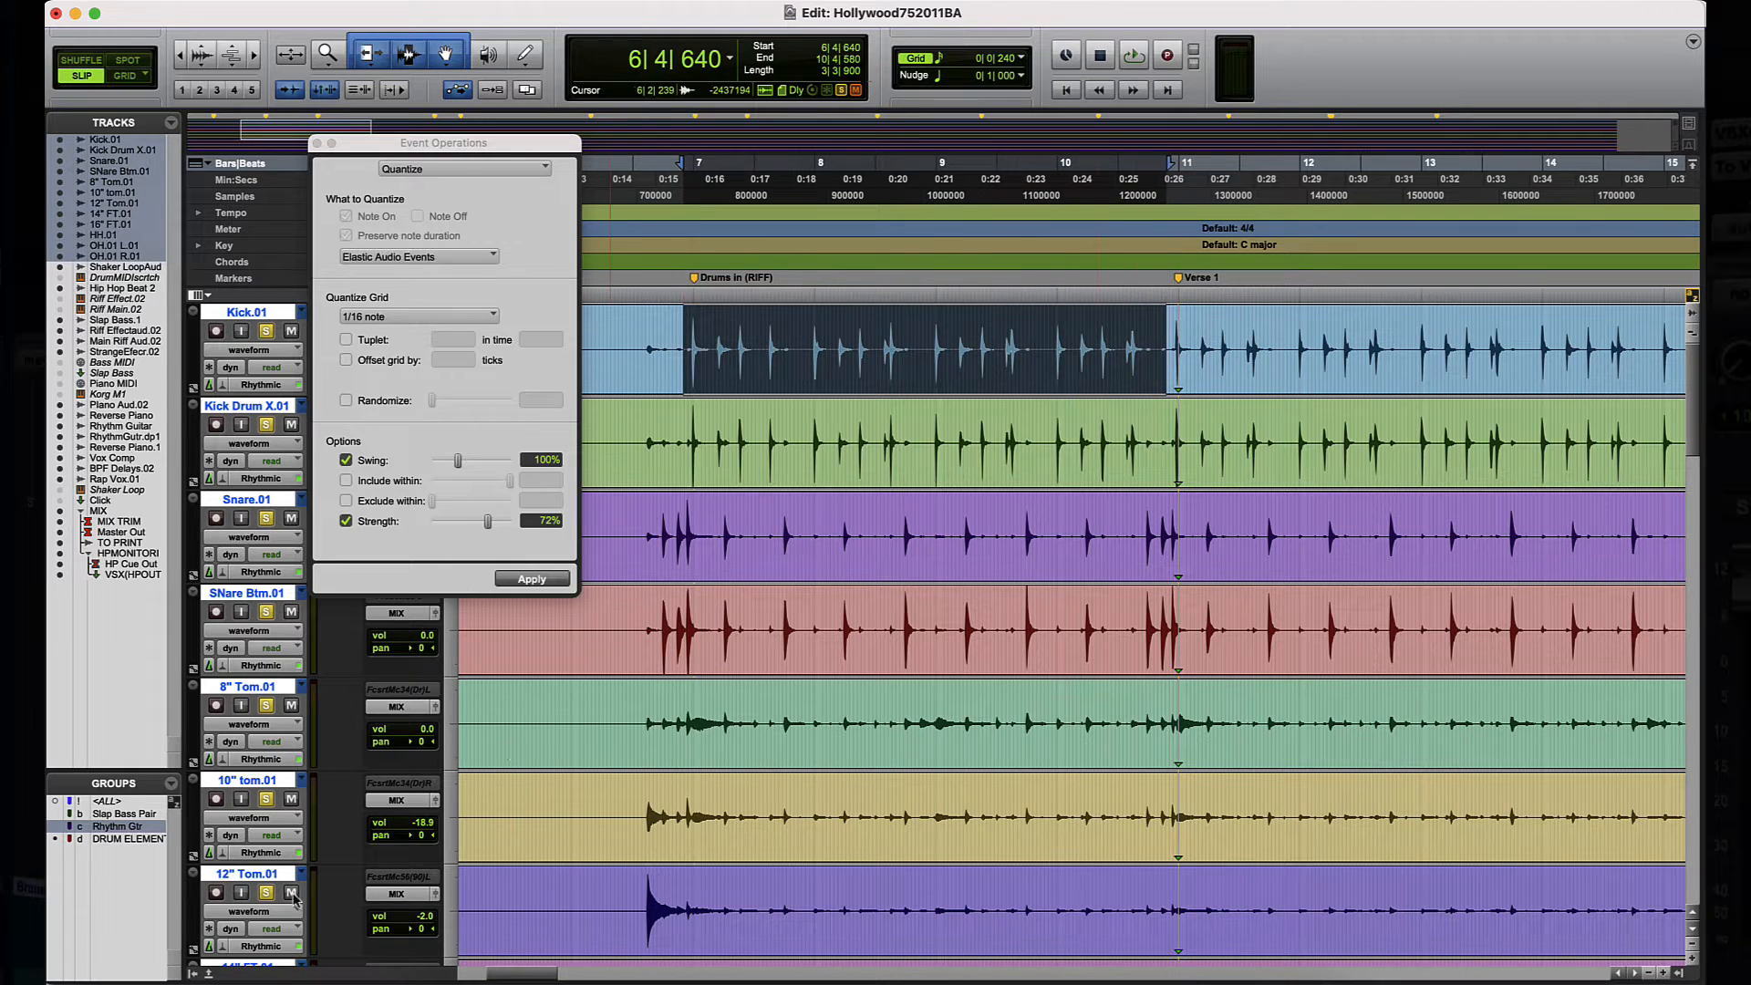
{"action": "left_click", "coordinate": [146, 840]}
{"action": "left_click", "coordinate": [708, 339]}
{"action": "left_click_drag", "start_coordinate": [688, 336], "coordinate": [1174, 363]}
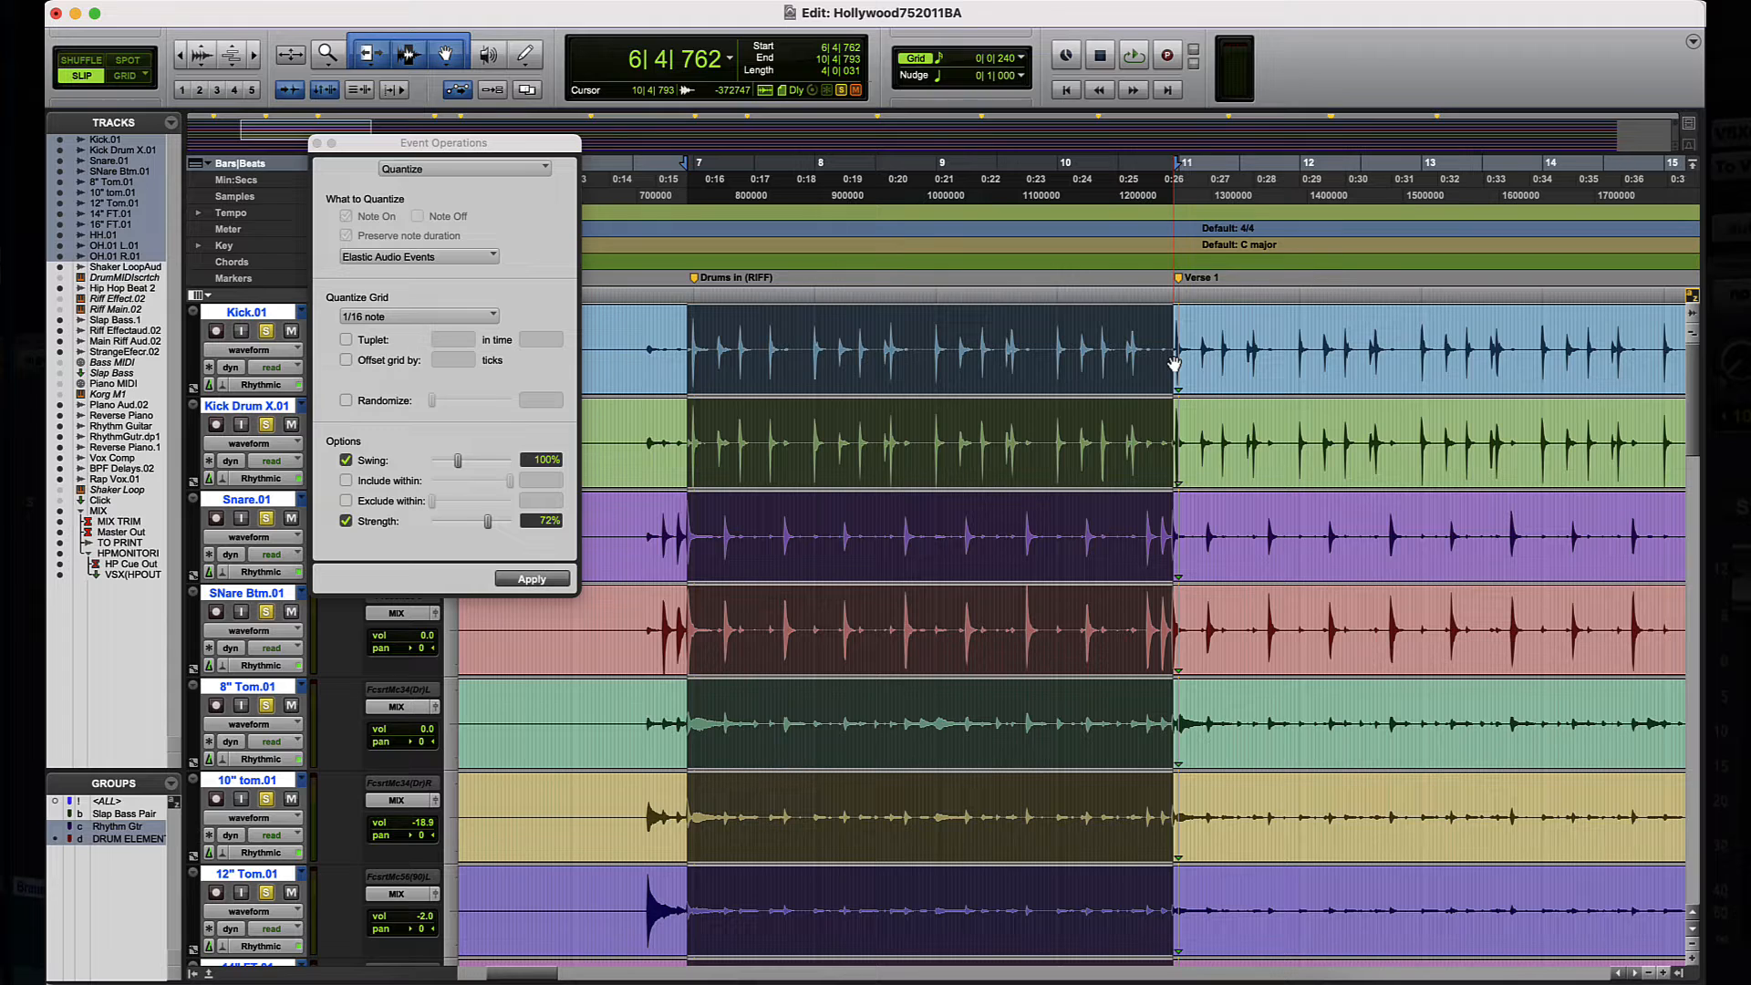
Step: Move the start of the drum selection to the kick hit just before bar 7, at 6|4|942
{"action": "key", "text": "t"}
{"action": "key", "text": "t"}
{"action": "key", "text": "t"}
{"action": "key", "text": "t"}
{"action": "key", "text": "t"}
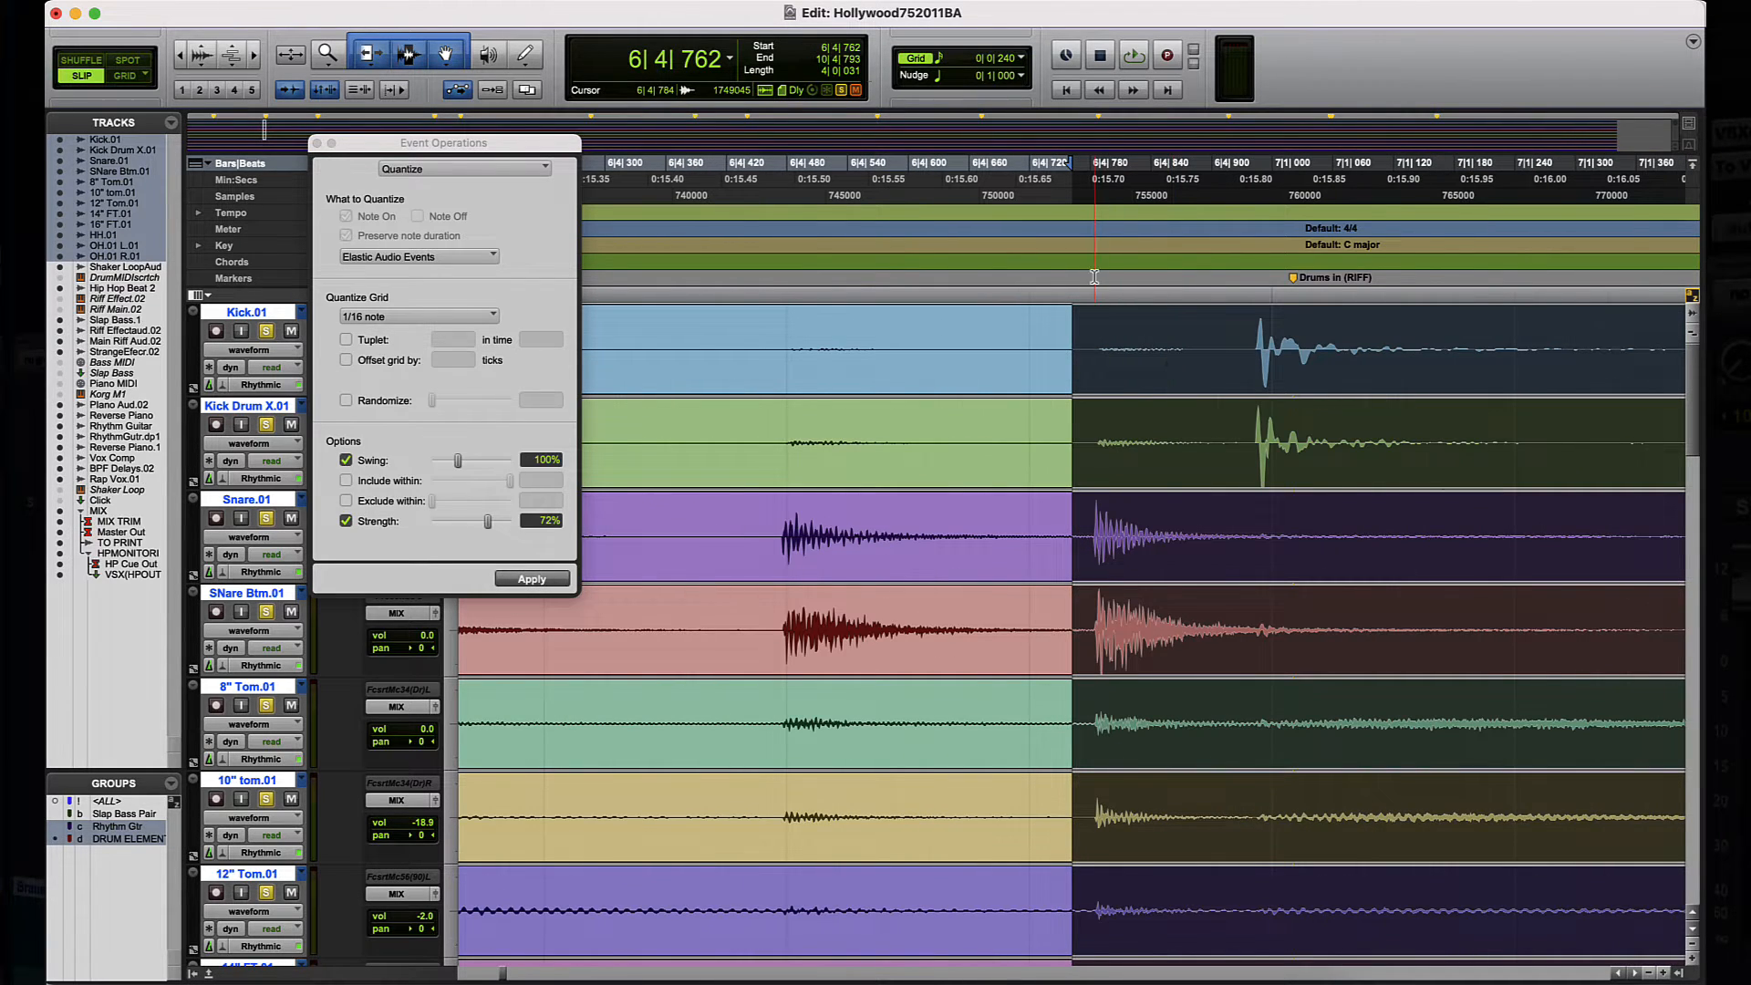
{"action": "left_click_drag", "start_coordinate": [1069, 165], "coordinate": [1254, 190]}
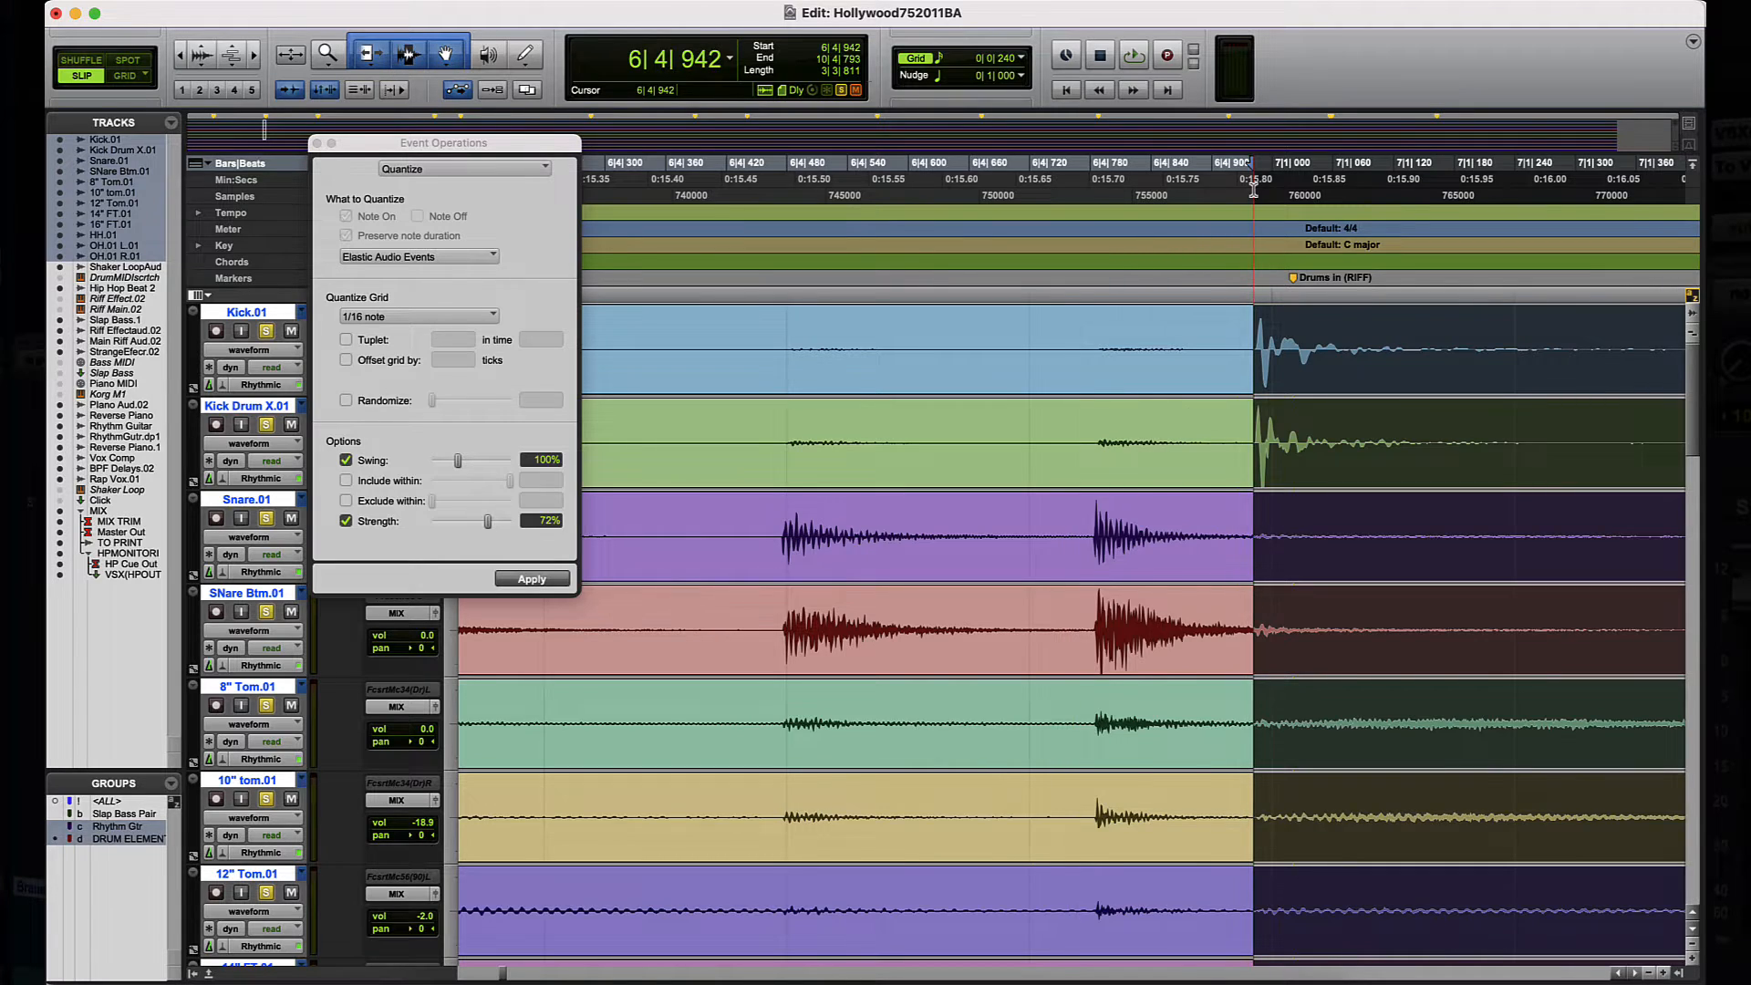
Step: Move the end of the drum selection to the onset of the kick hit just before bar 11, at 10|4|907
{"action": "key", "text": "Right"}
{"action": "left_click_drag", "start_coordinate": [1079, 171], "coordinate": [1191, 194]}
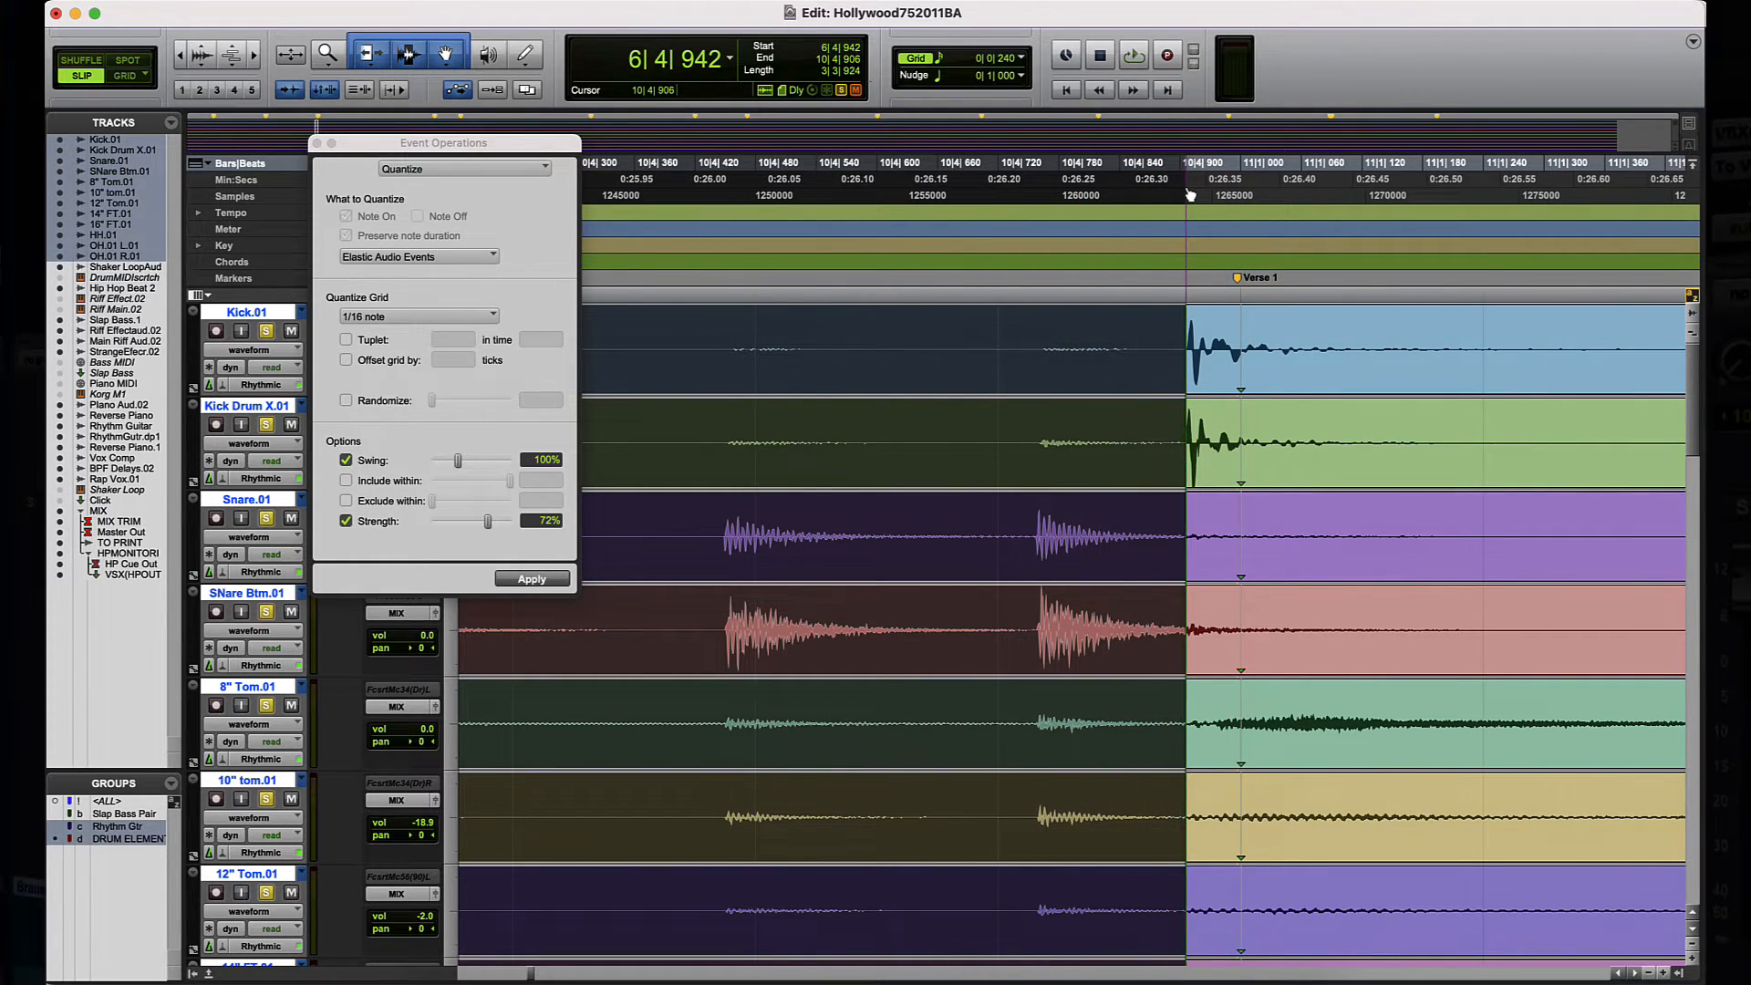
{"action": "key", "text": "t"}
{"action": "key", "text": "t"}
{"action": "key", "text": "t"}
{"action": "key", "text": "t"}
{"action": "key", "text": "t"}
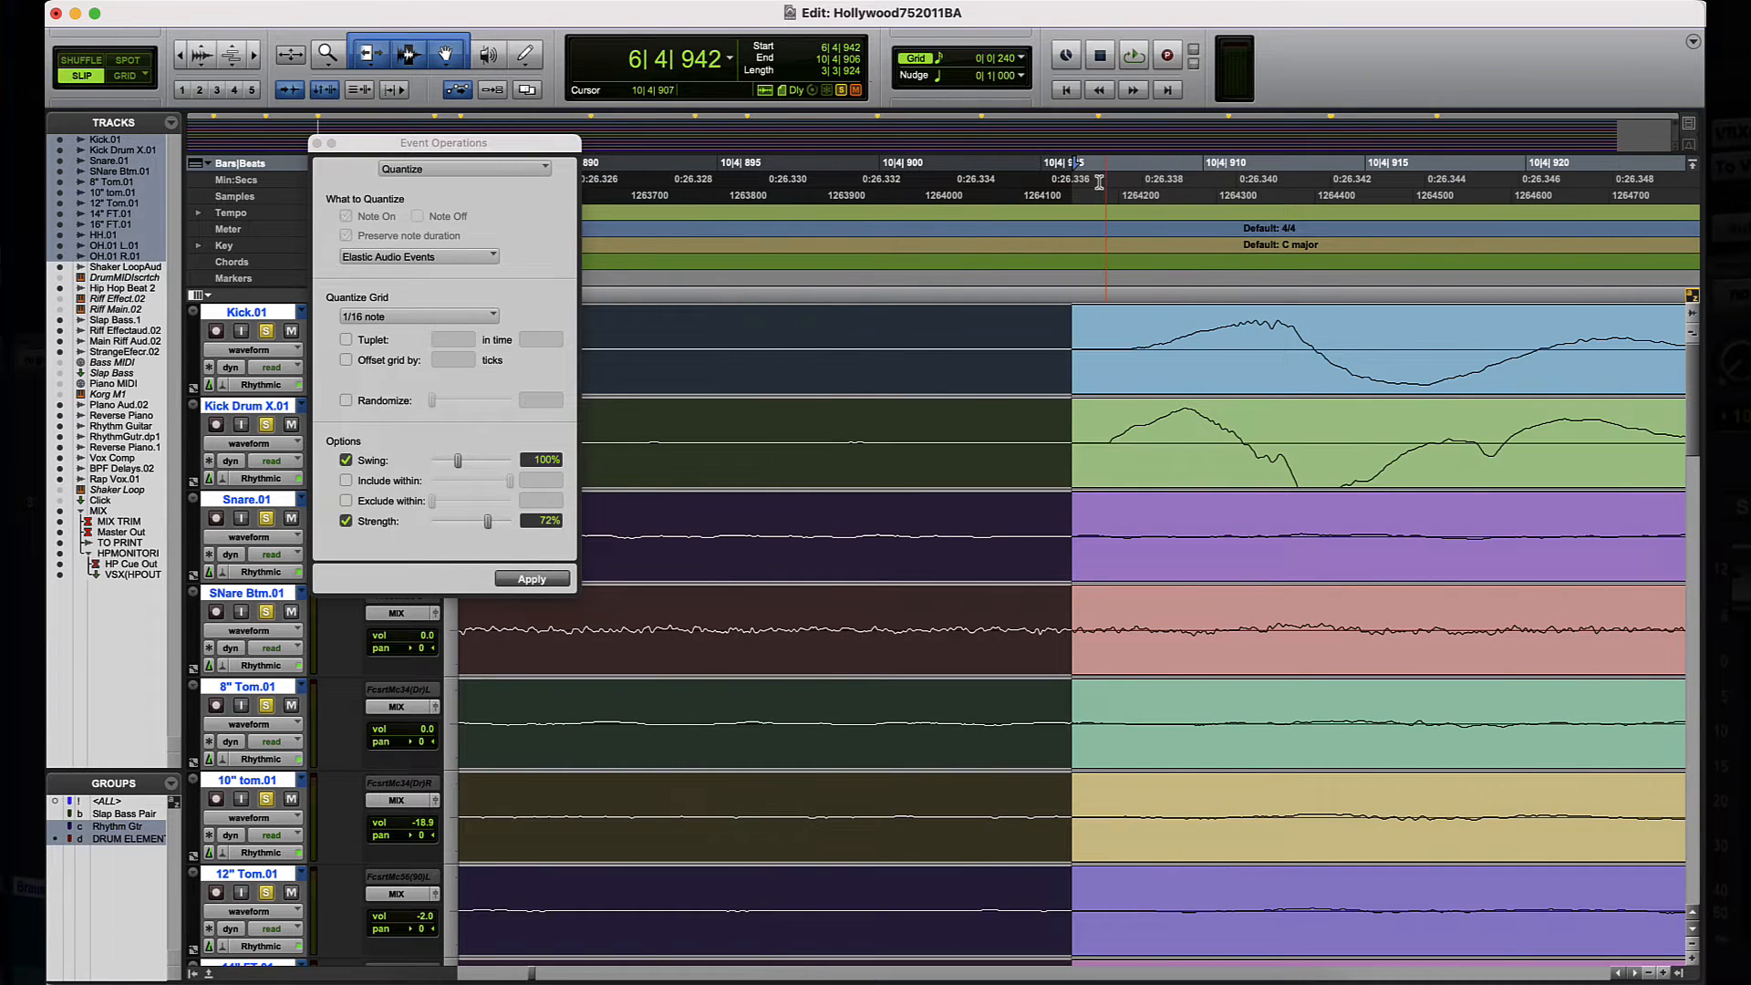
{"action": "left_click_drag", "start_coordinate": [1077, 179], "coordinate": [1109, 180]}
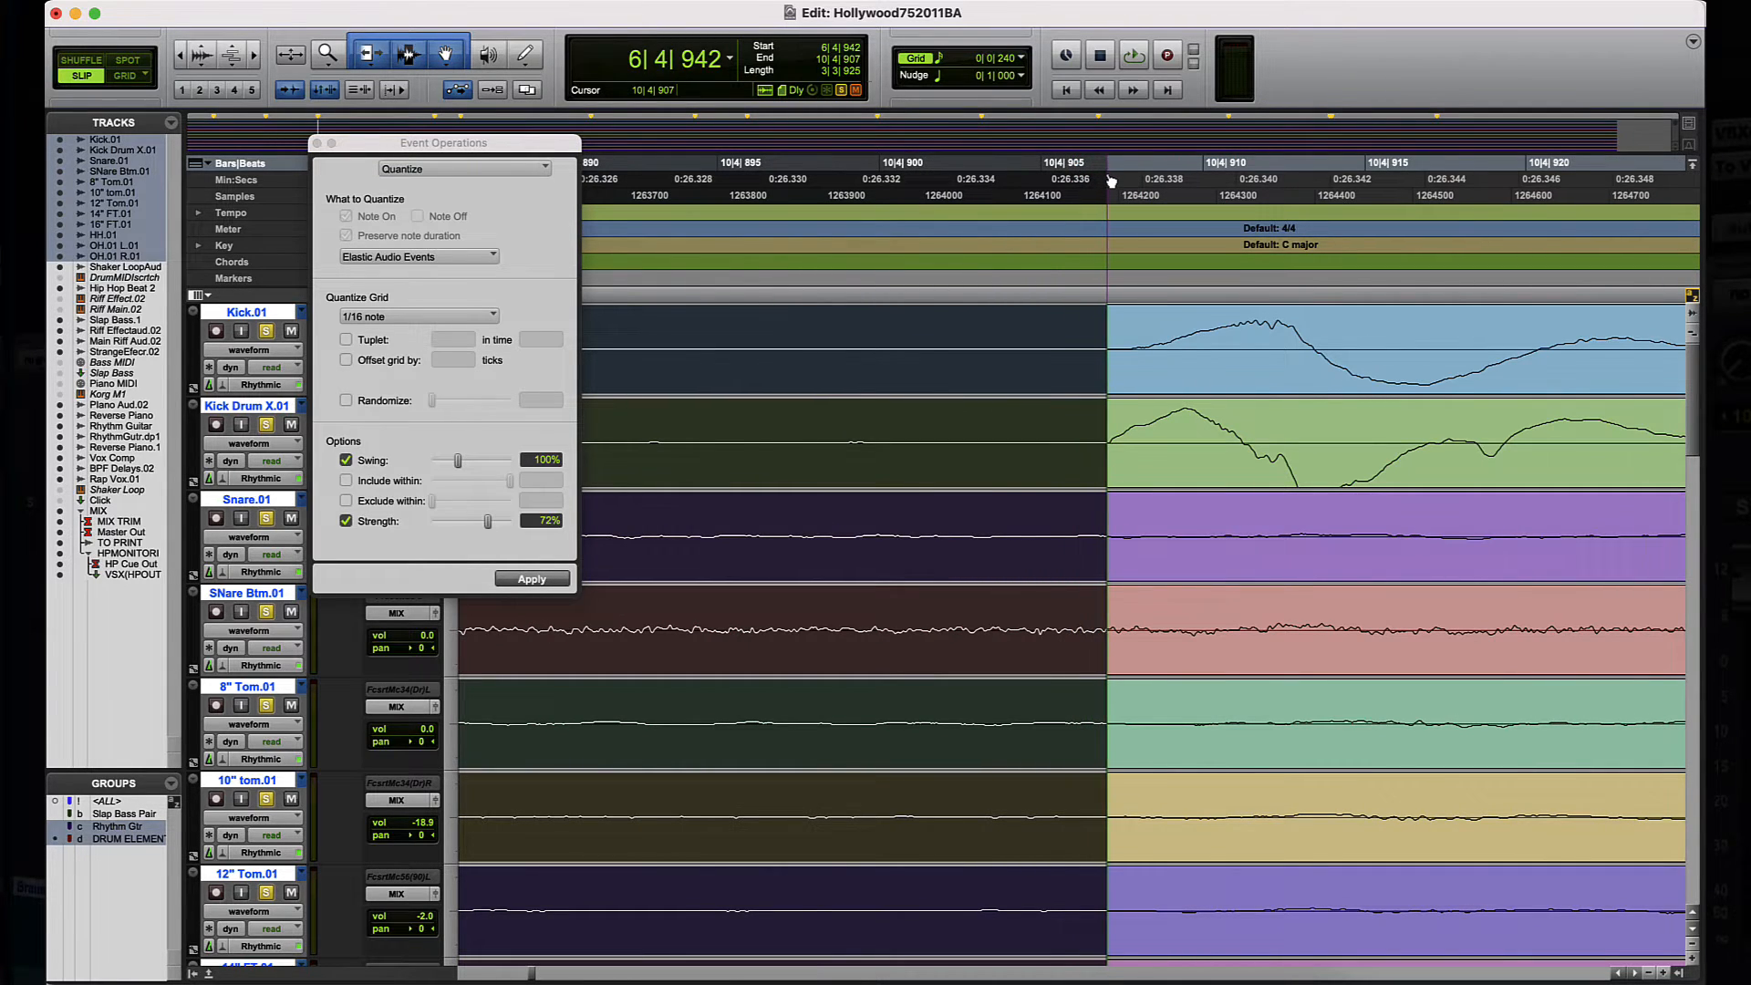
Step: Check the full drum selection between bars 7 and 11, and inspect its start against the first kick hit
{"action": "key", "text": "r"}
{"action": "key", "text": "r"}
{"action": "key", "text": "r"}
{"action": "key", "text": "r"}
{"action": "key", "text": "r"}
{"action": "key", "text": "r"}
{"action": "key", "text": "r"}
{"action": "key", "text": "r"}
{"action": "key", "text": "r"}
{"action": "key", "text": "r"}
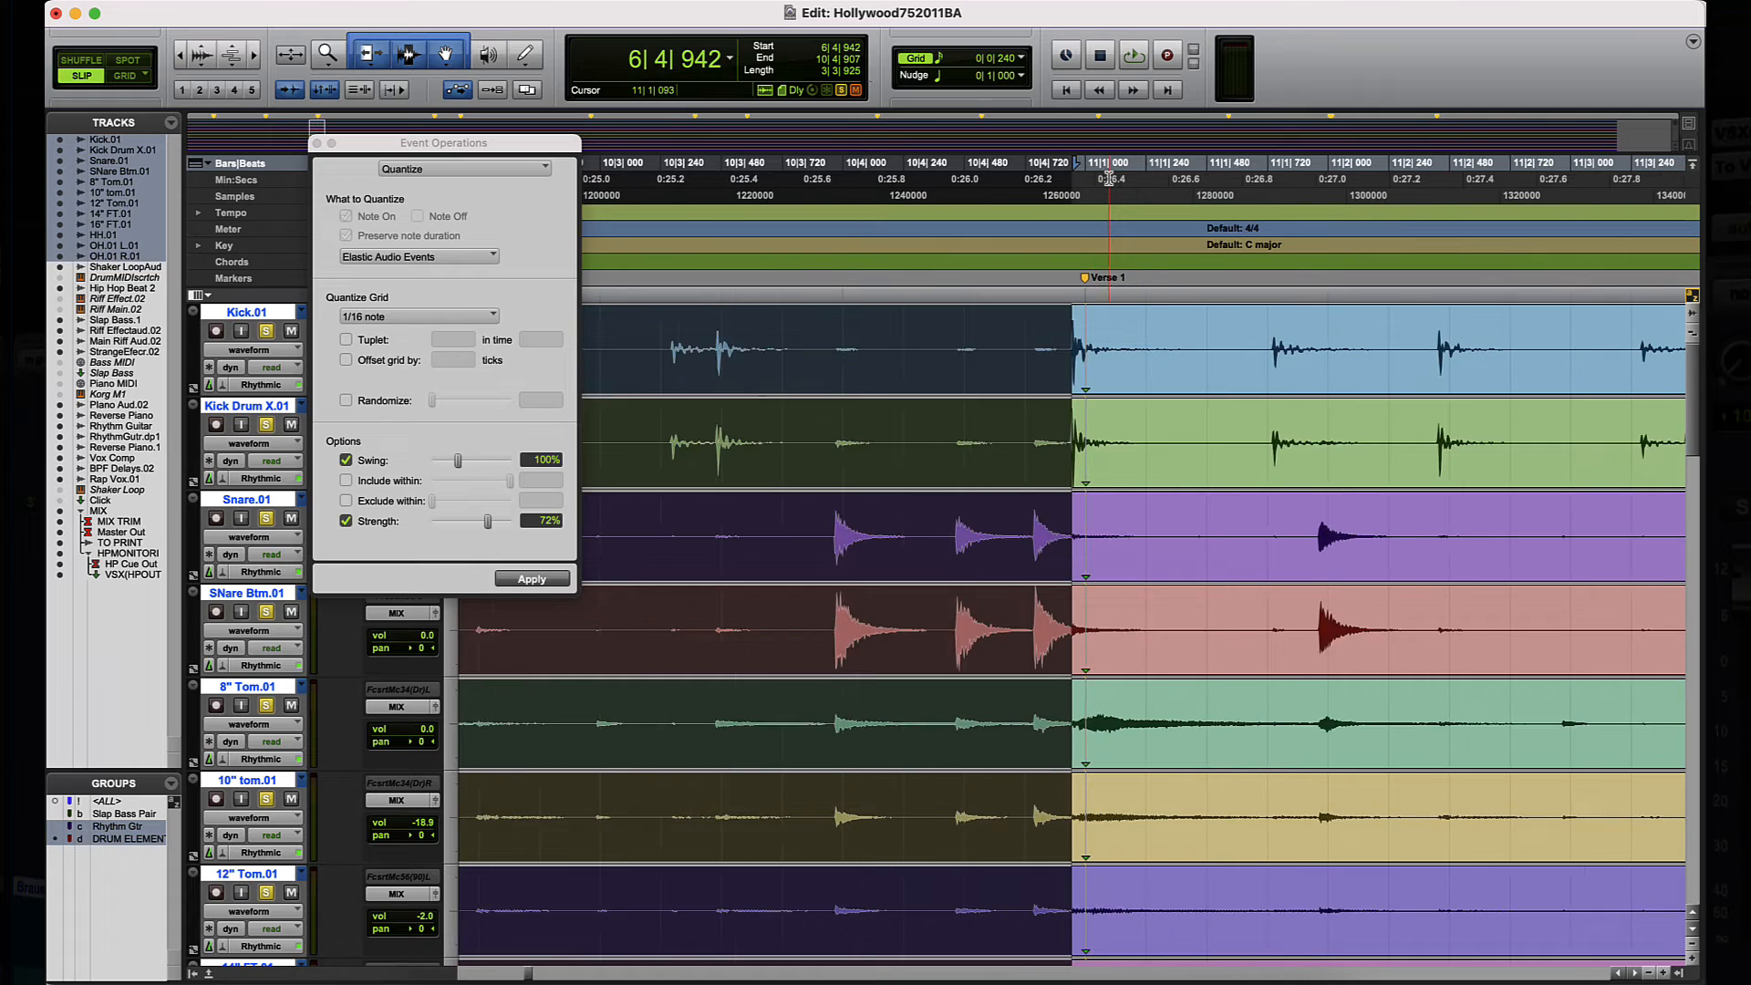
{"action": "scroll", "coordinate": [976, 364], "scroll_direction": "left", "scroll_amount": 3}
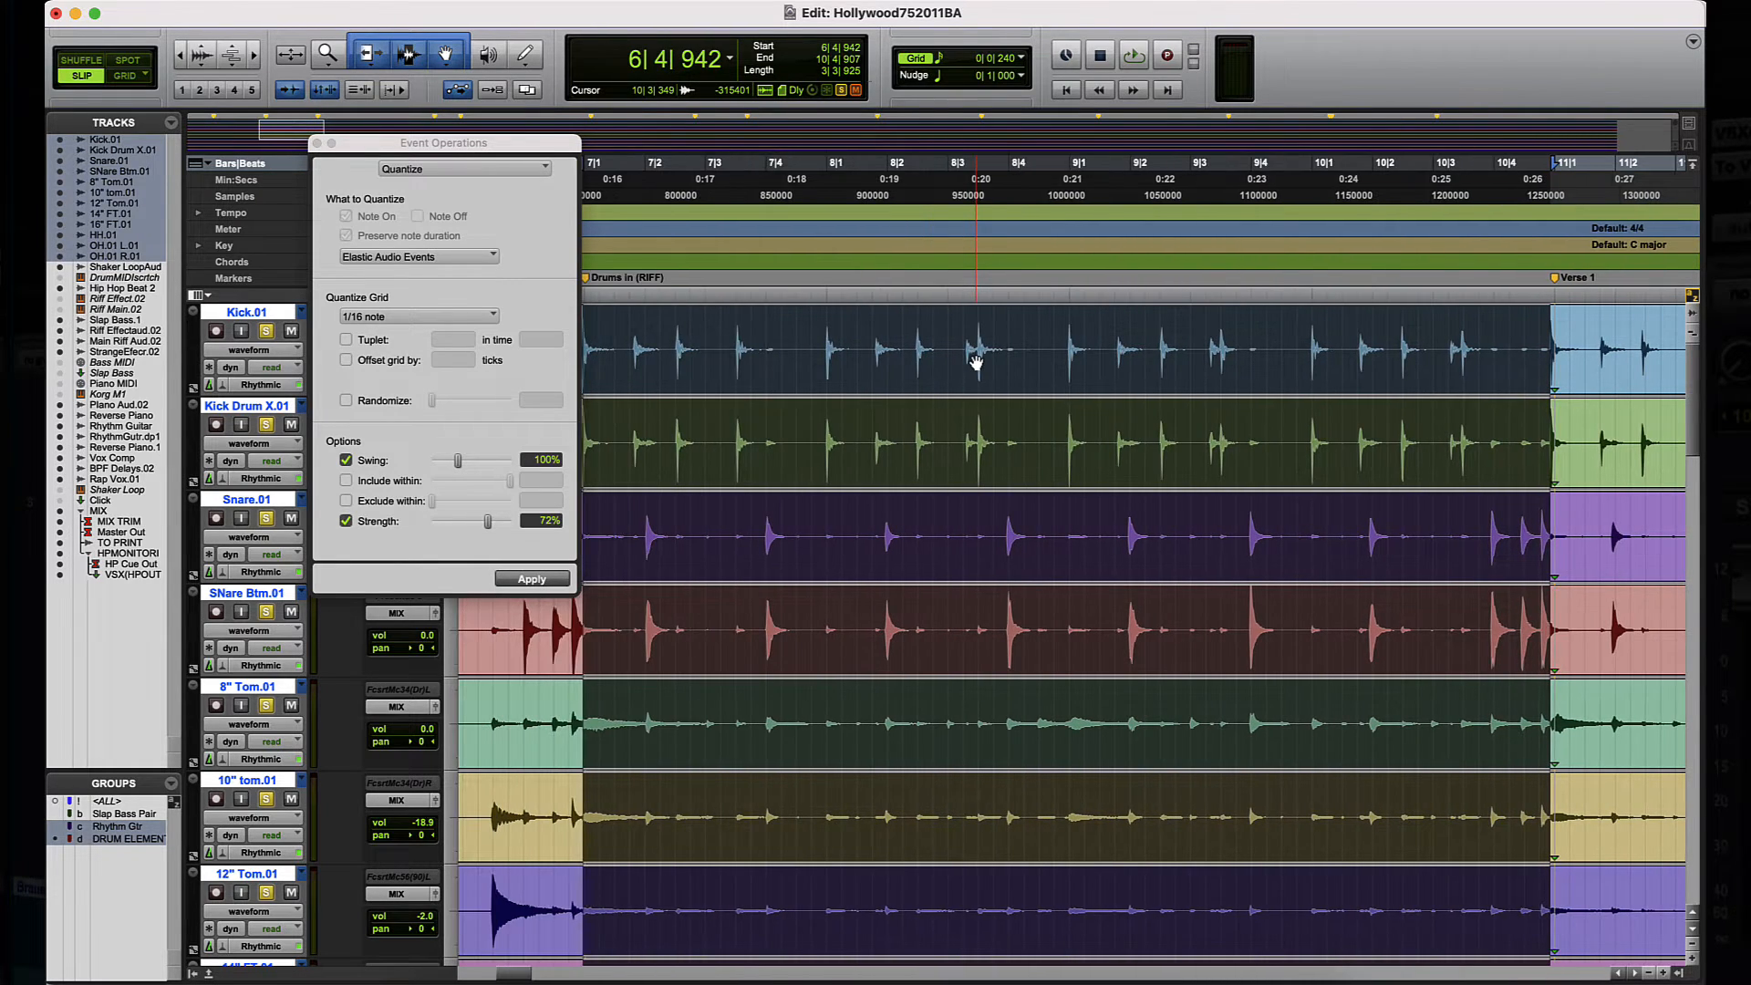
{"action": "left_click_drag", "start_coordinate": [504, 144], "coordinate": [470, 141]}
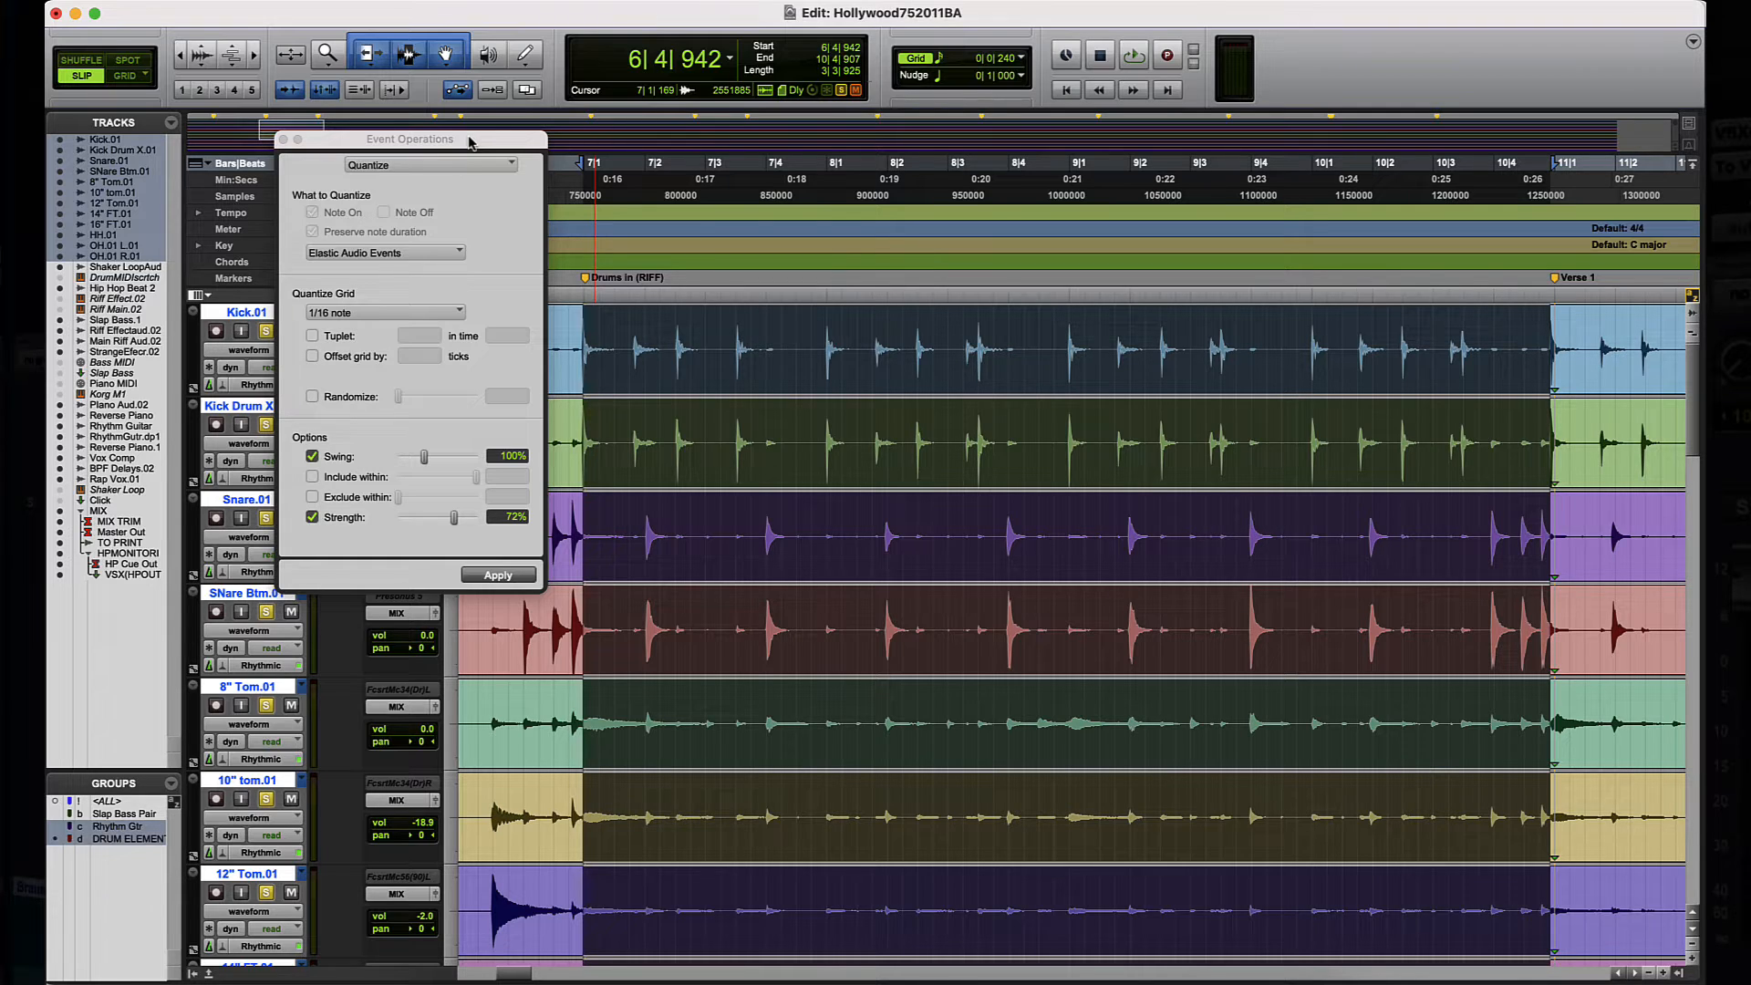
{"action": "key", "text": "t"}
{"action": "key", "text": "t"}
{"action": "key", "text": "t"}
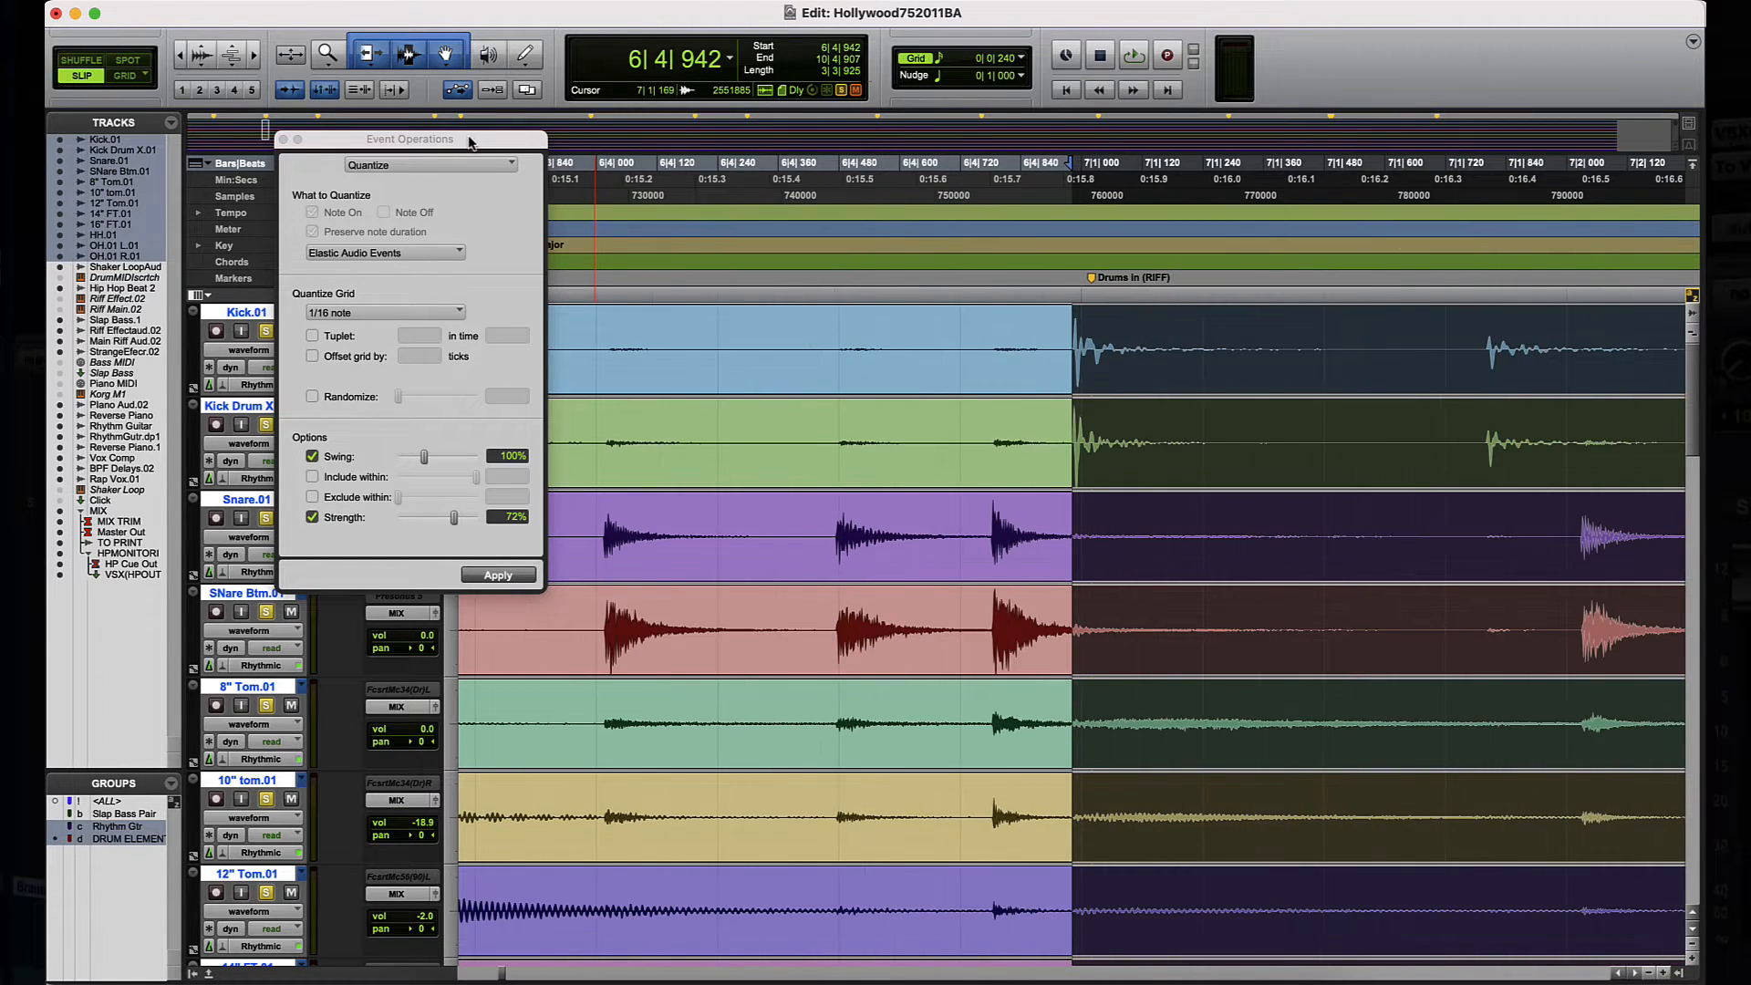
{"action": "key", "text": "r"}
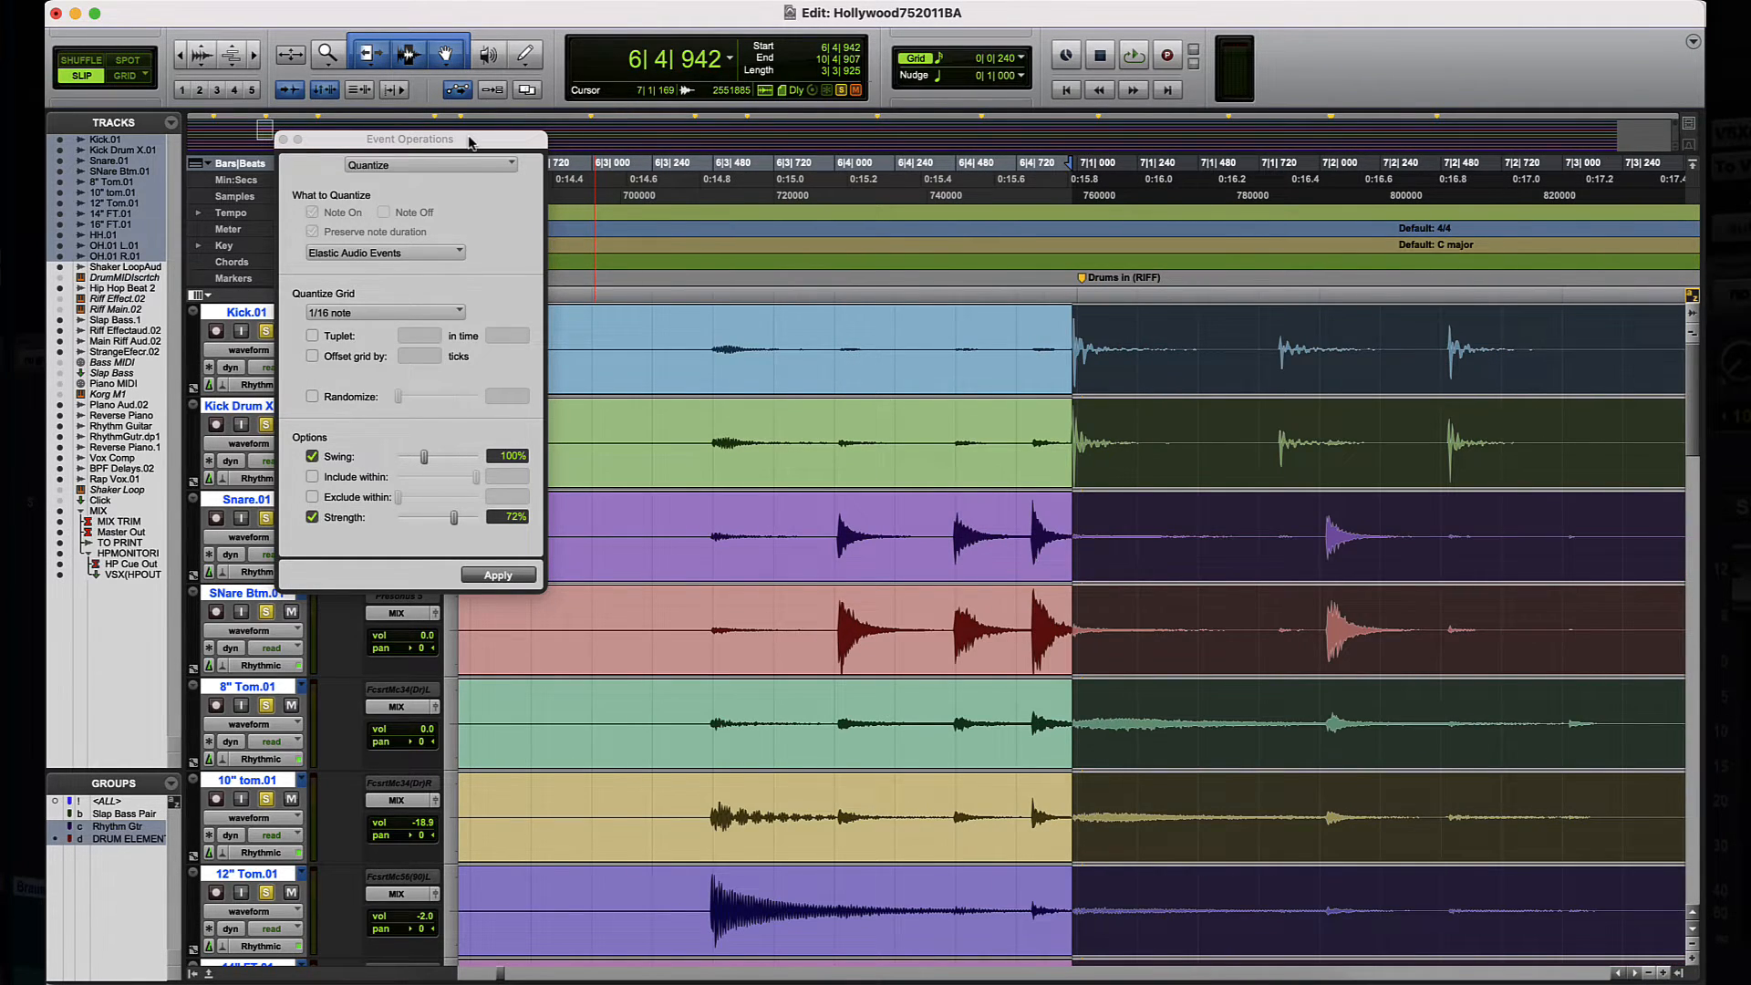
Step: Quantize the selected drums' Elastic Audio events to 1/16 notes with 100% swing and 72% strength, and play back the result
{"action": "scroll", "coordinate": [636, 422], "scroll_direction": "right", "scroll_amount": 6}
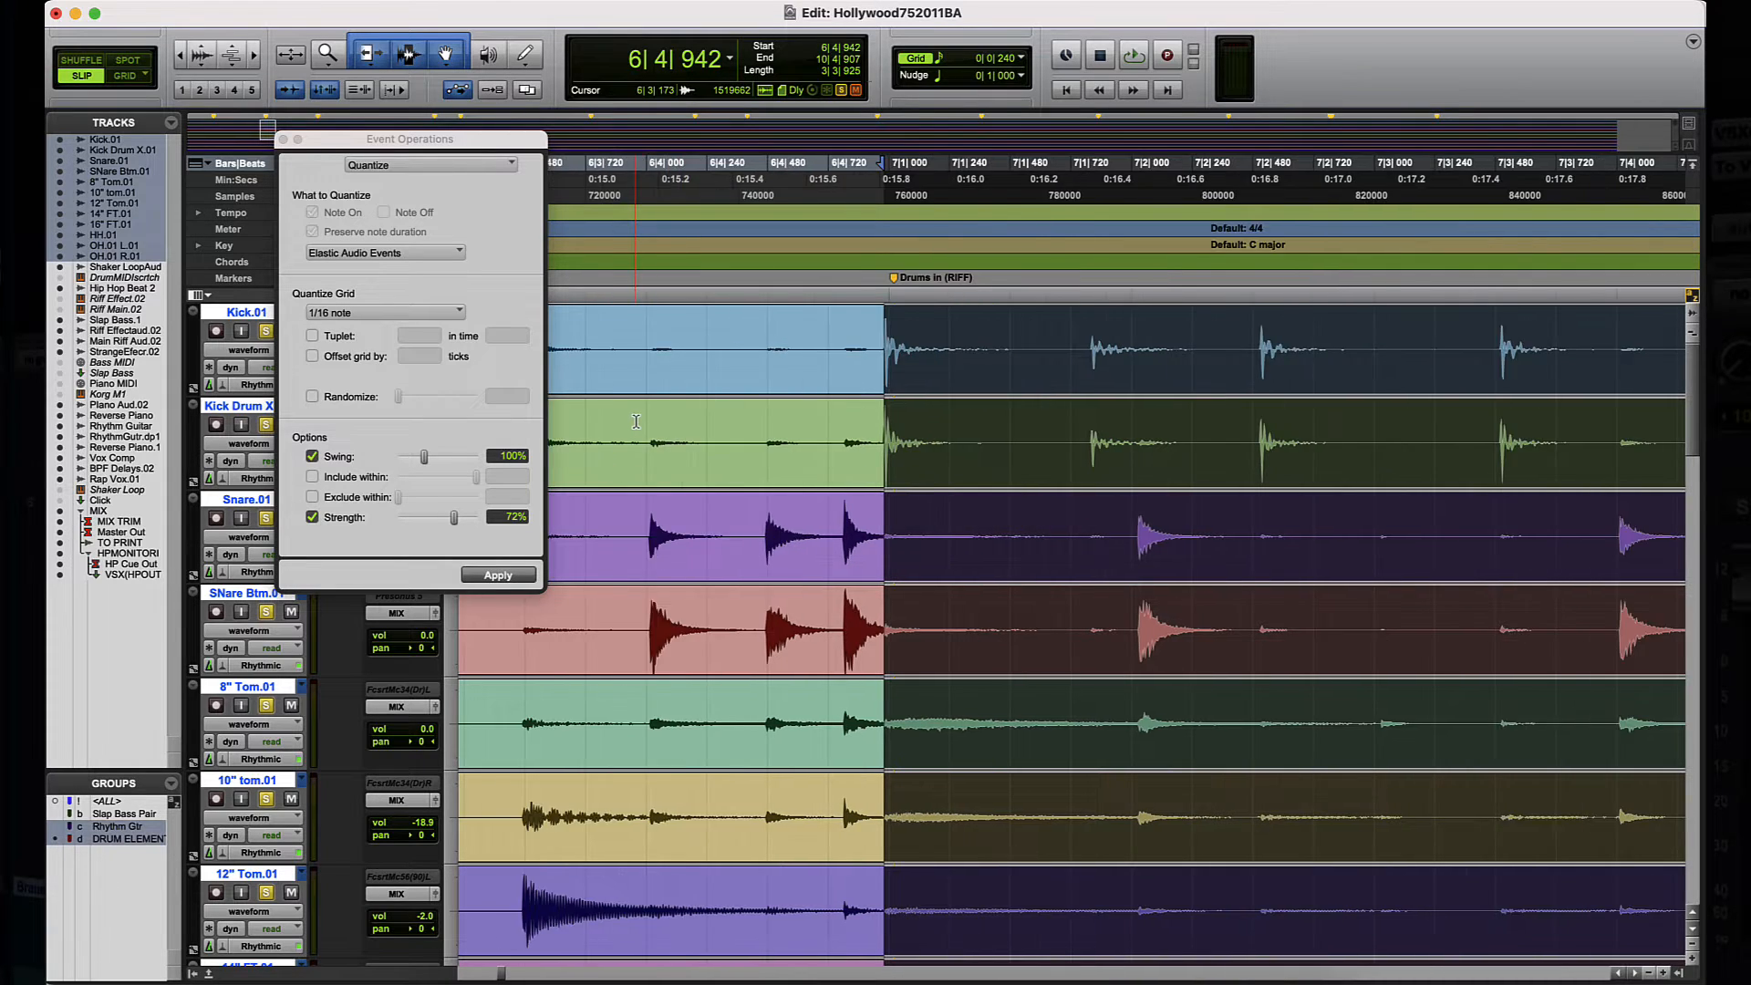
{"action": "left_click", "coordinate": [504, 576]}
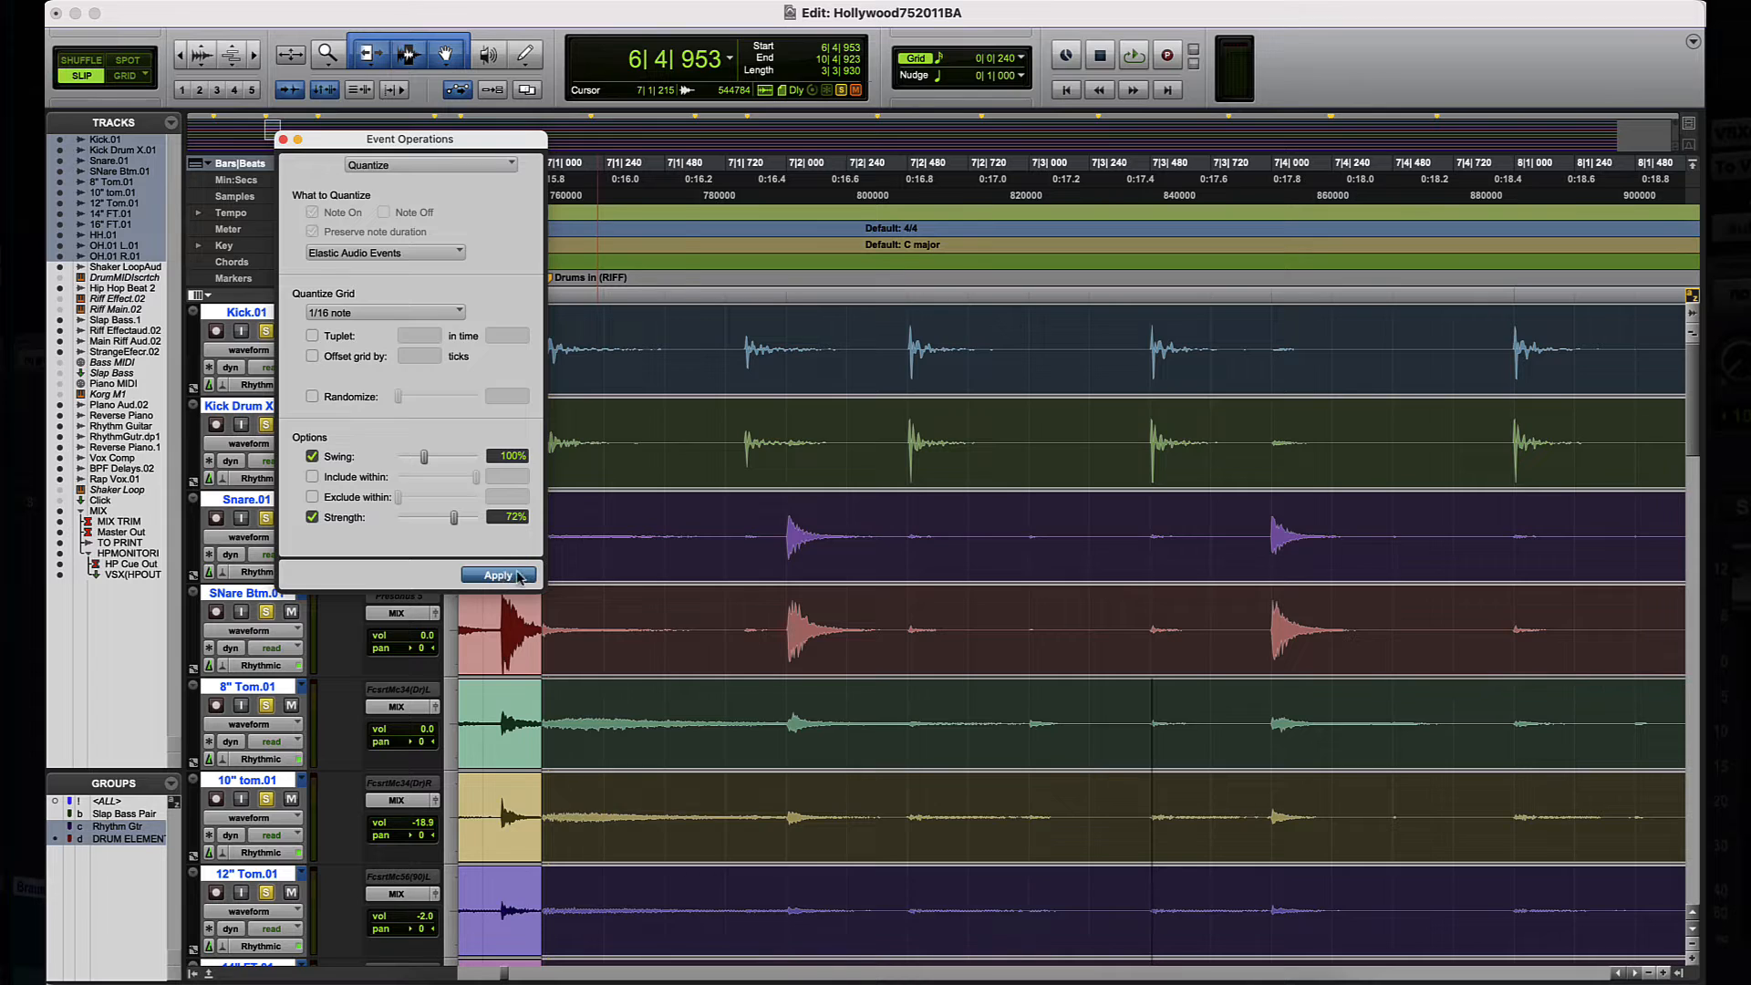
{"action": "key", "text": "space"}
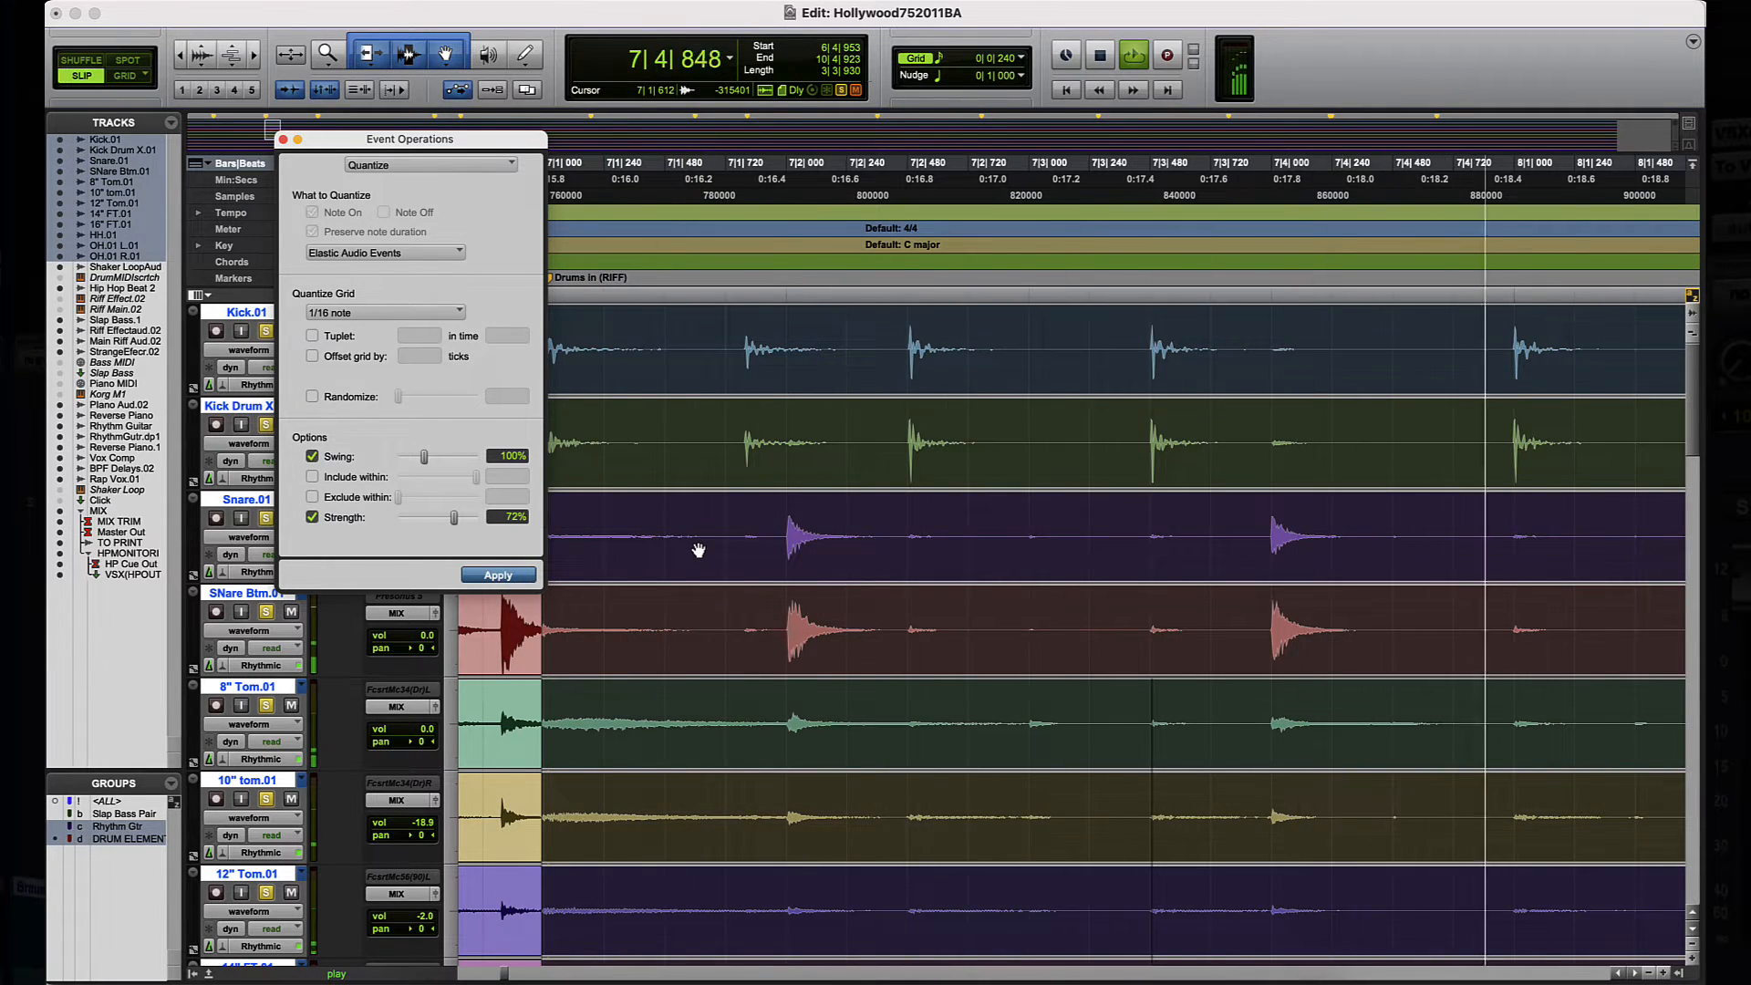
{"action": "scroll", "coordinate": [697, 551], "scroll_direction": "down", "scroll_amount": 3}
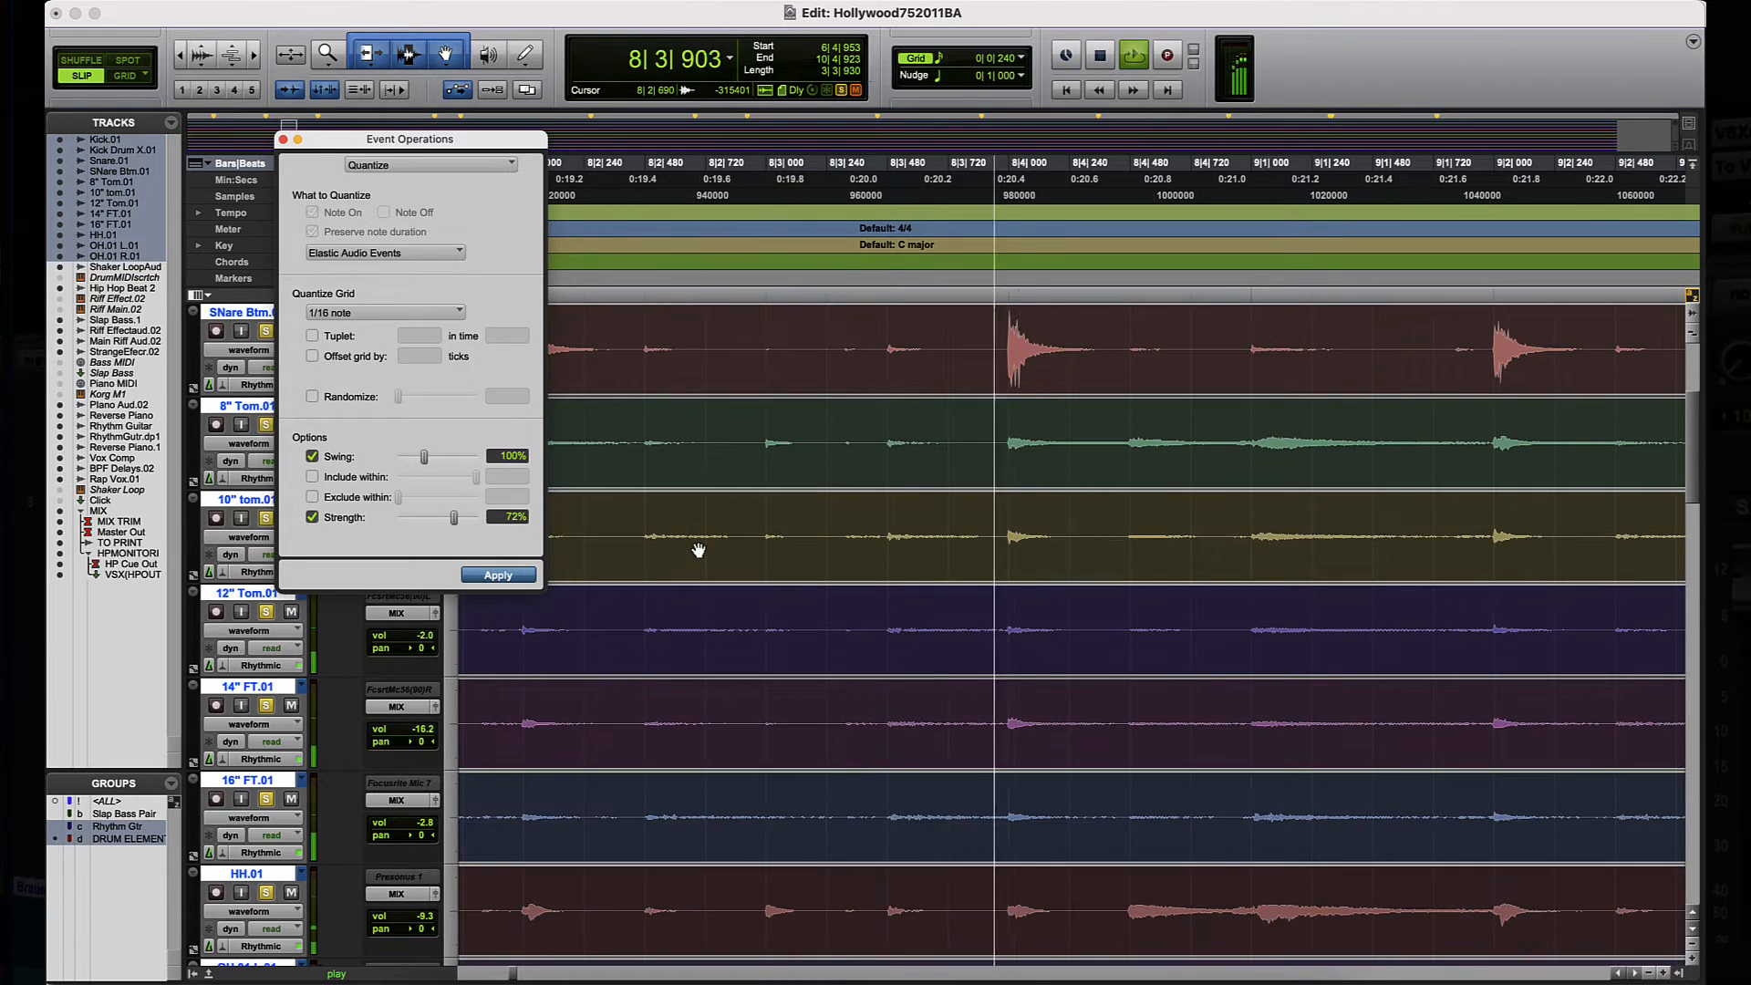
Step: Undo the drum quantize and play the original performance from just before bar 7 for comparison
{"action": "key", "text": "r"}
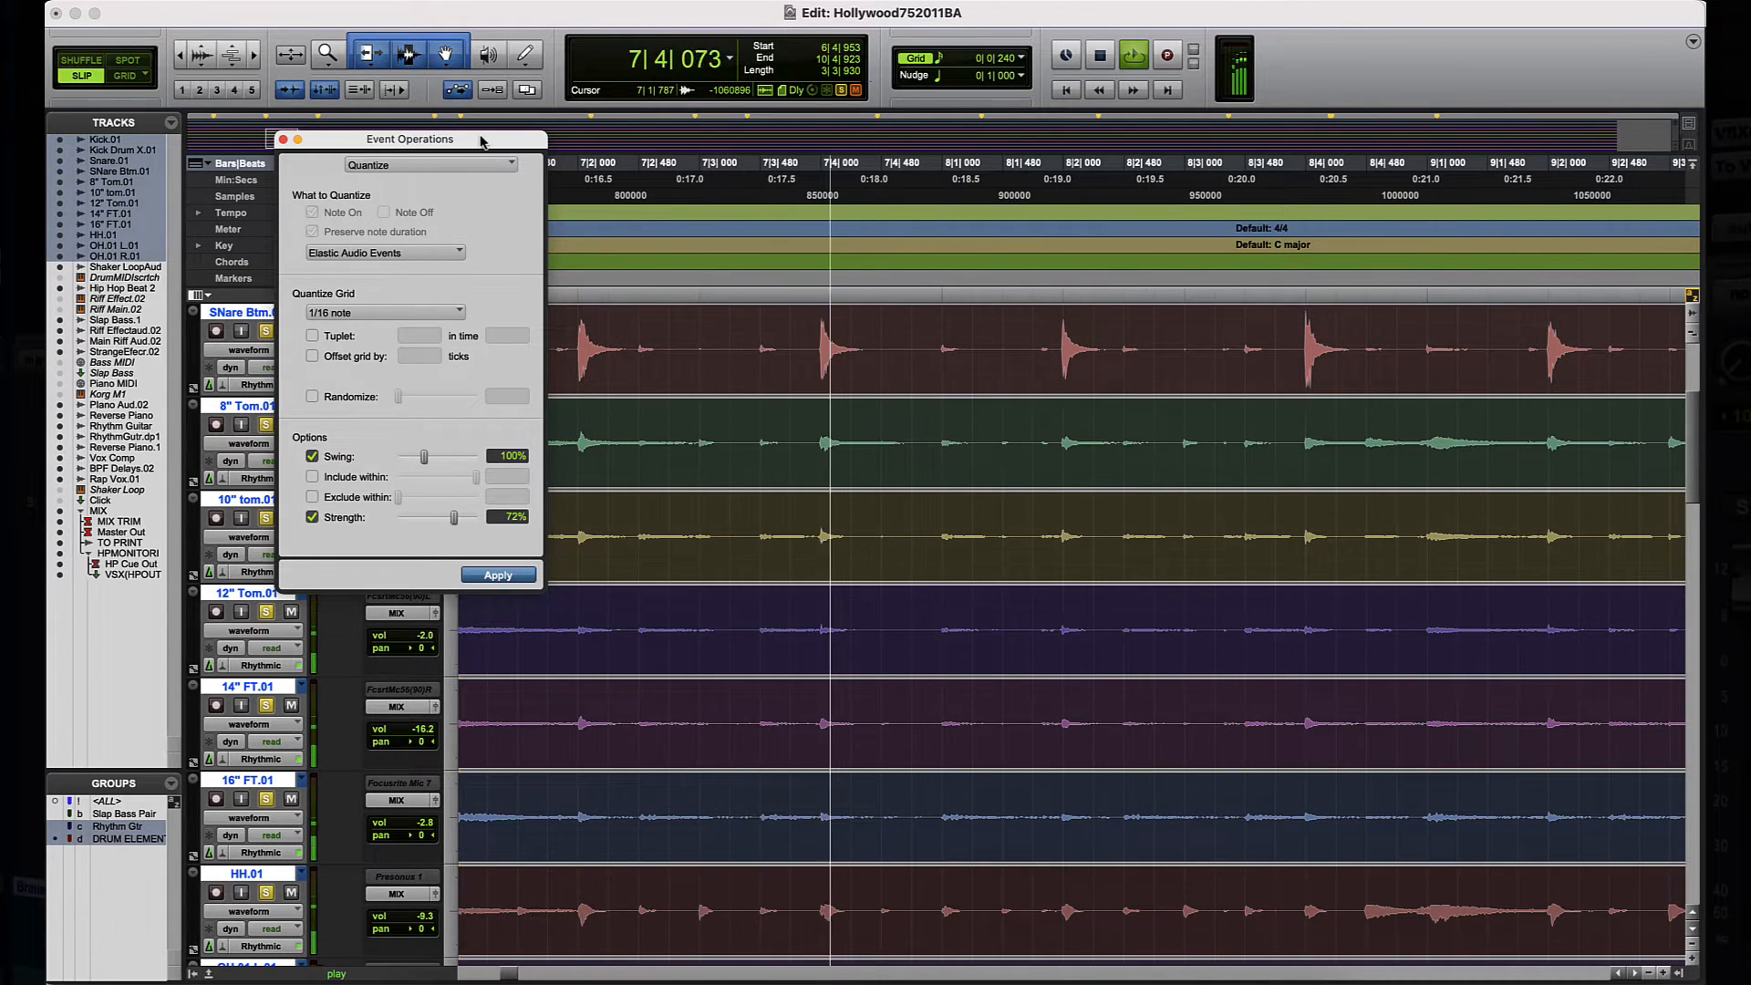
{"action": "key", "text": "space"}
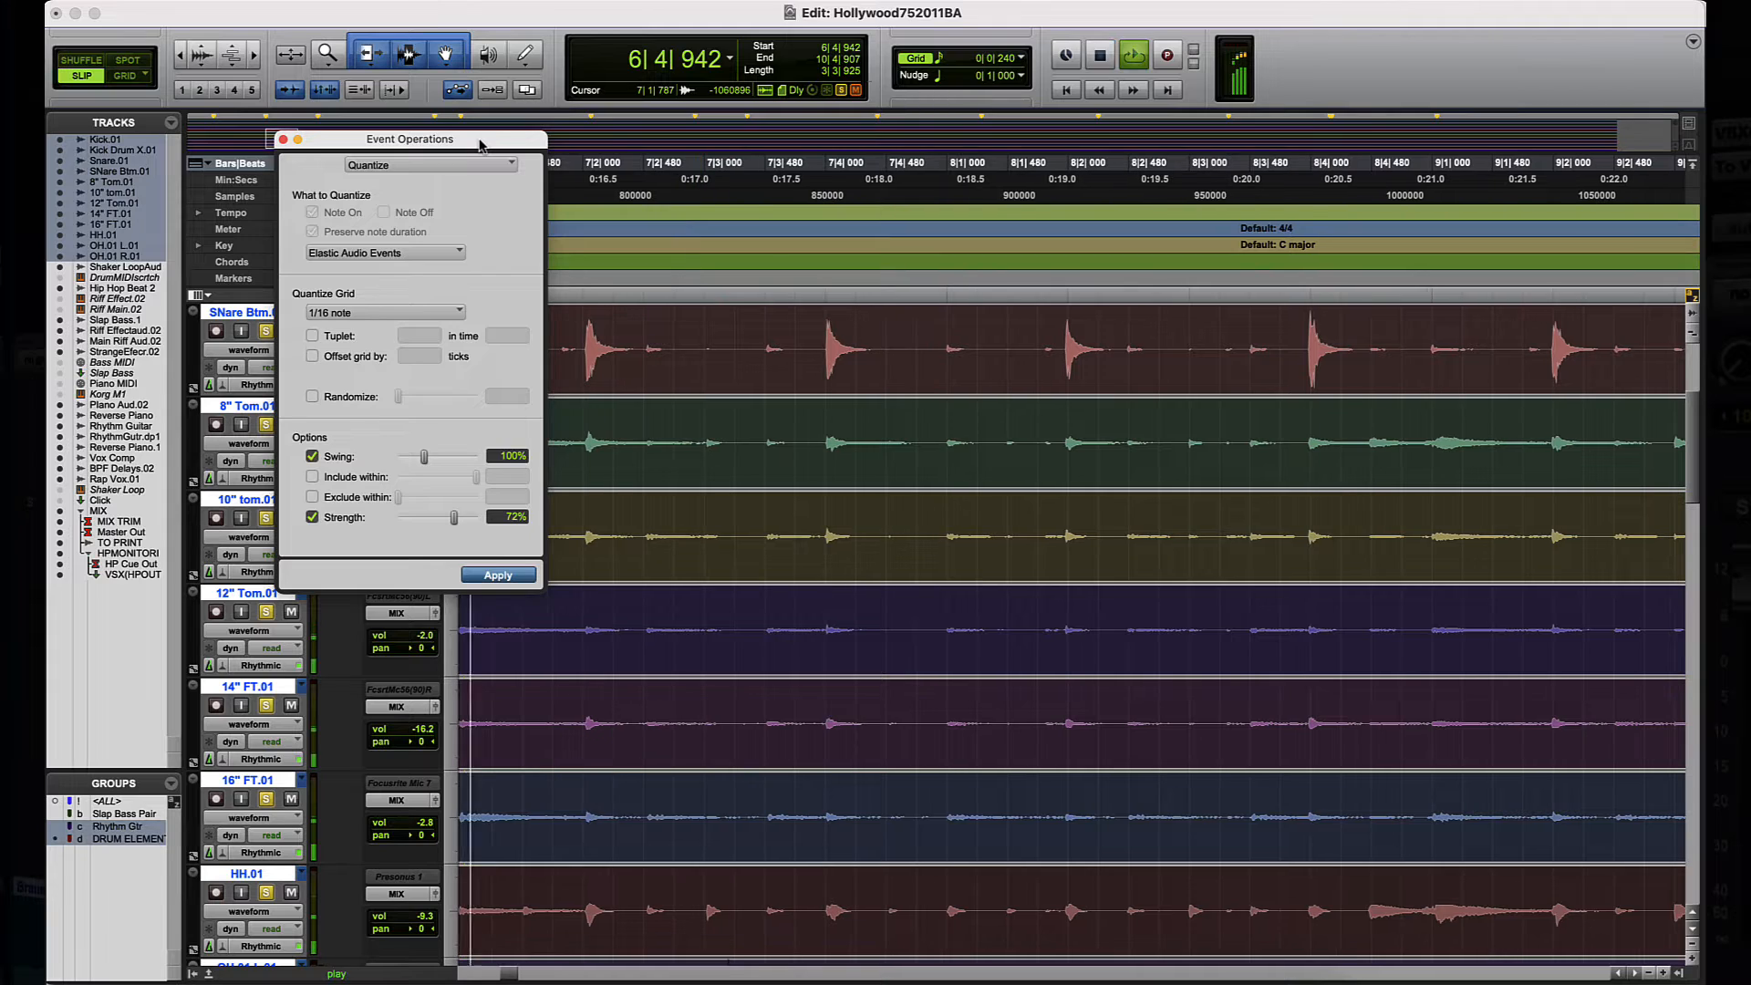
{"action": "key", "text": "space"}
{"action": "key", "text": "space"}
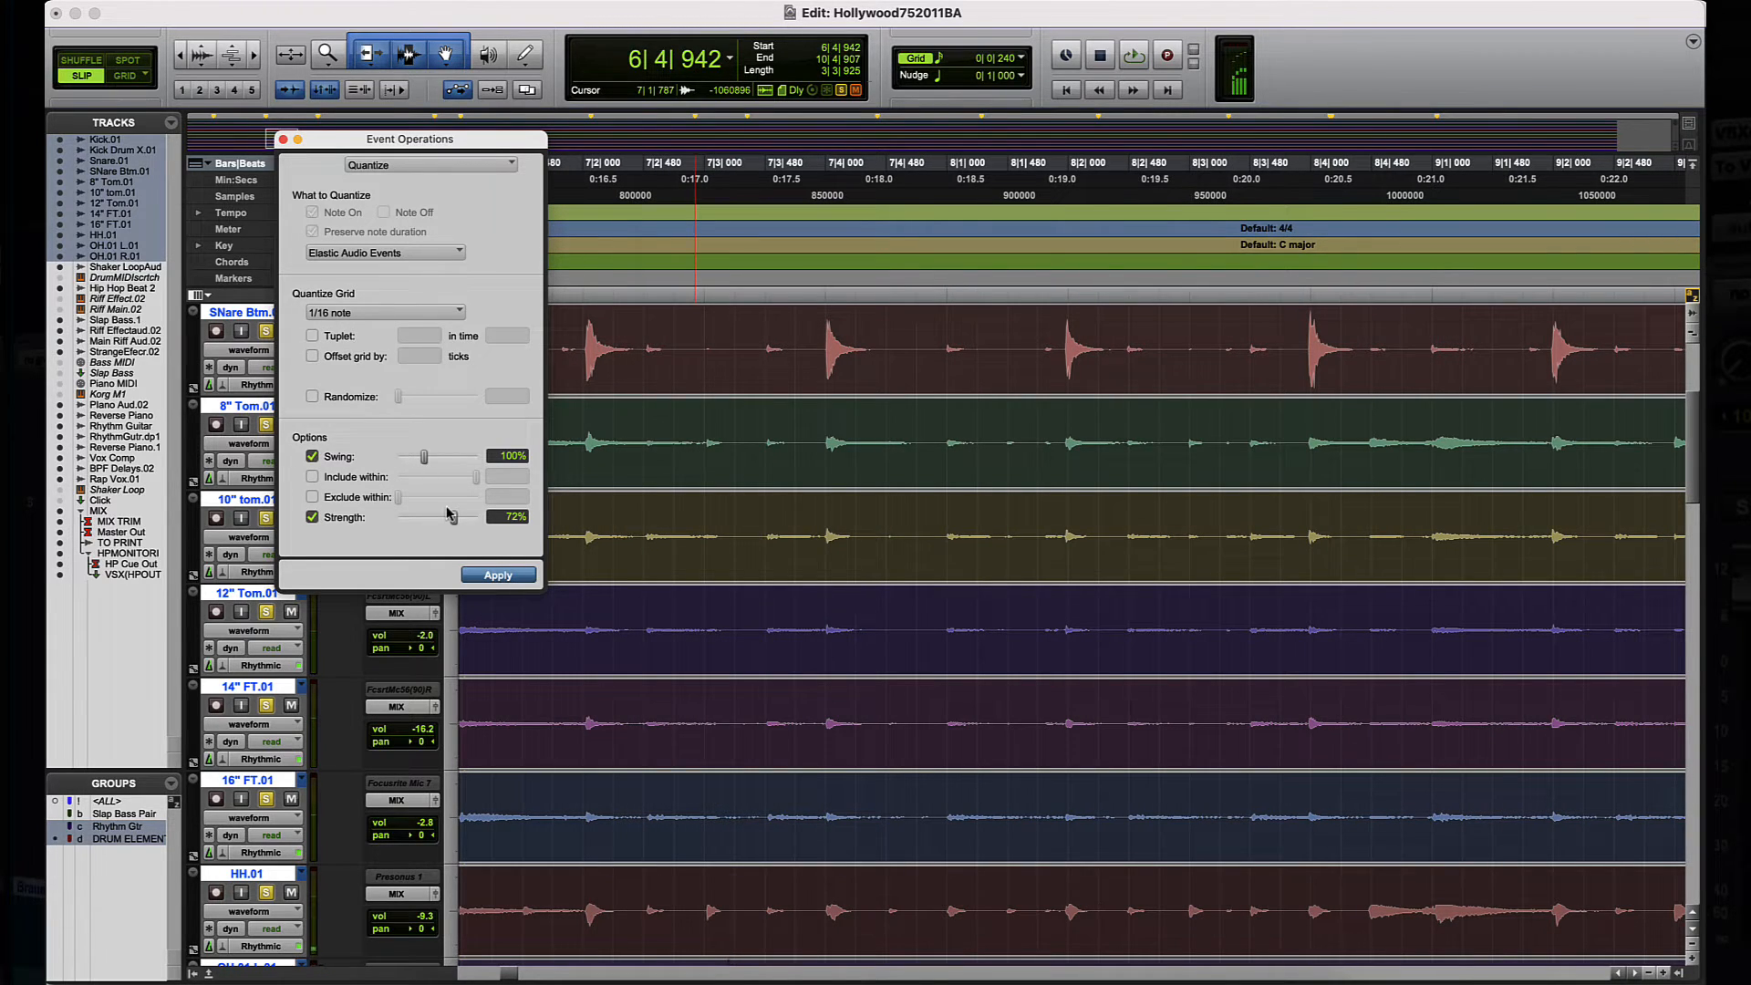
Step: Try the 1/16-note quantize again with 100% swing and 72% strength, and compare it with the original soloed drums by playback
{"action": "left_click", "coordinate": [498, 576]}
{"action": "key", "text": "space"}
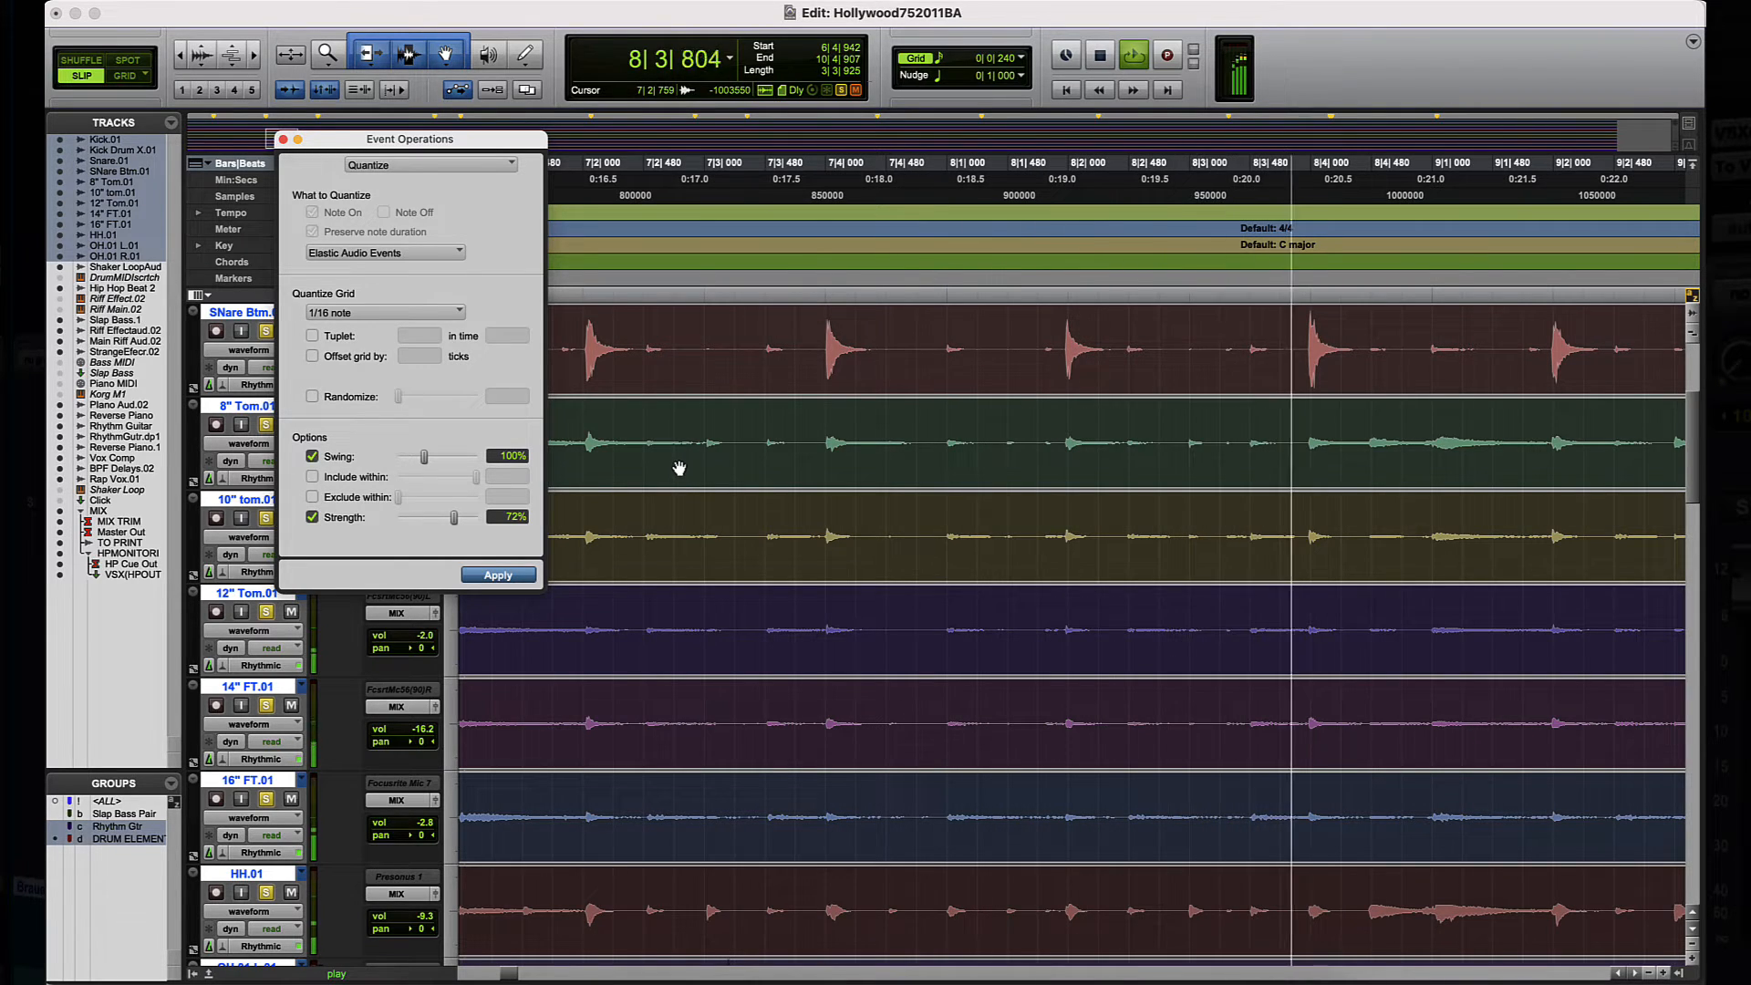
{"action": "key", "text": "space"}
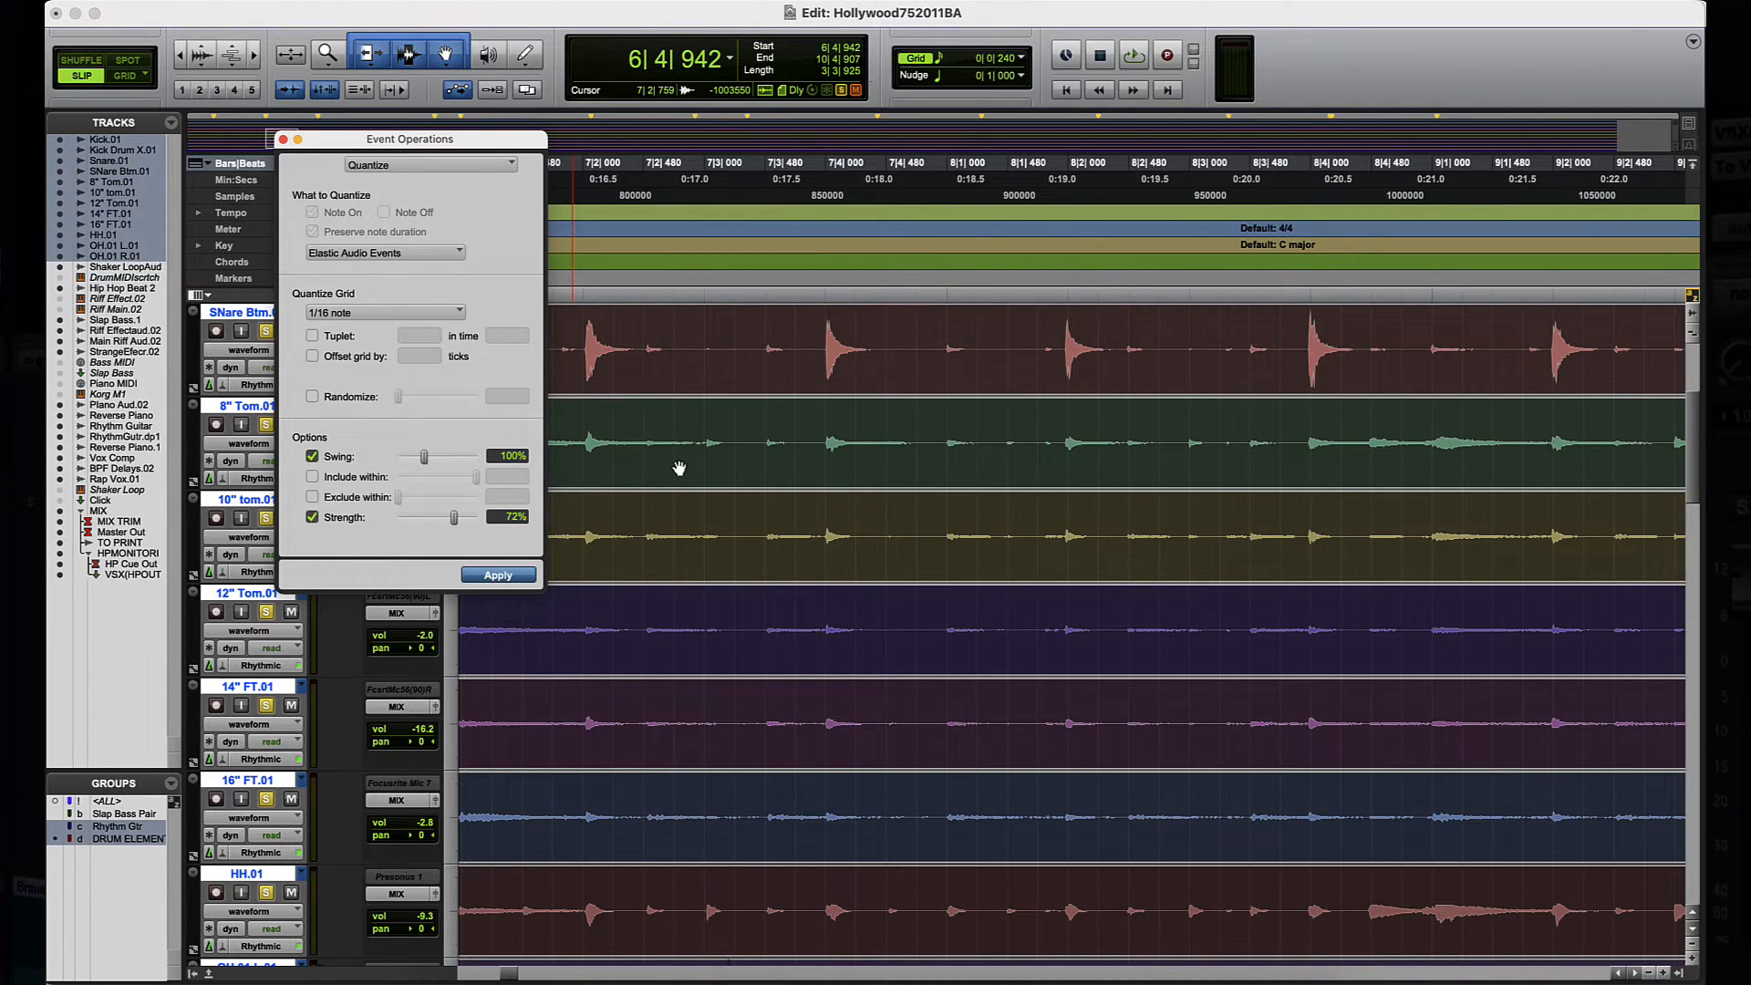
Step: Unsolo the drum tracks, restore the quantize, and play the section from bar 7 toward Verse 1 with the full mix
{"action": "left_click", "coordinate": [265, 331]}
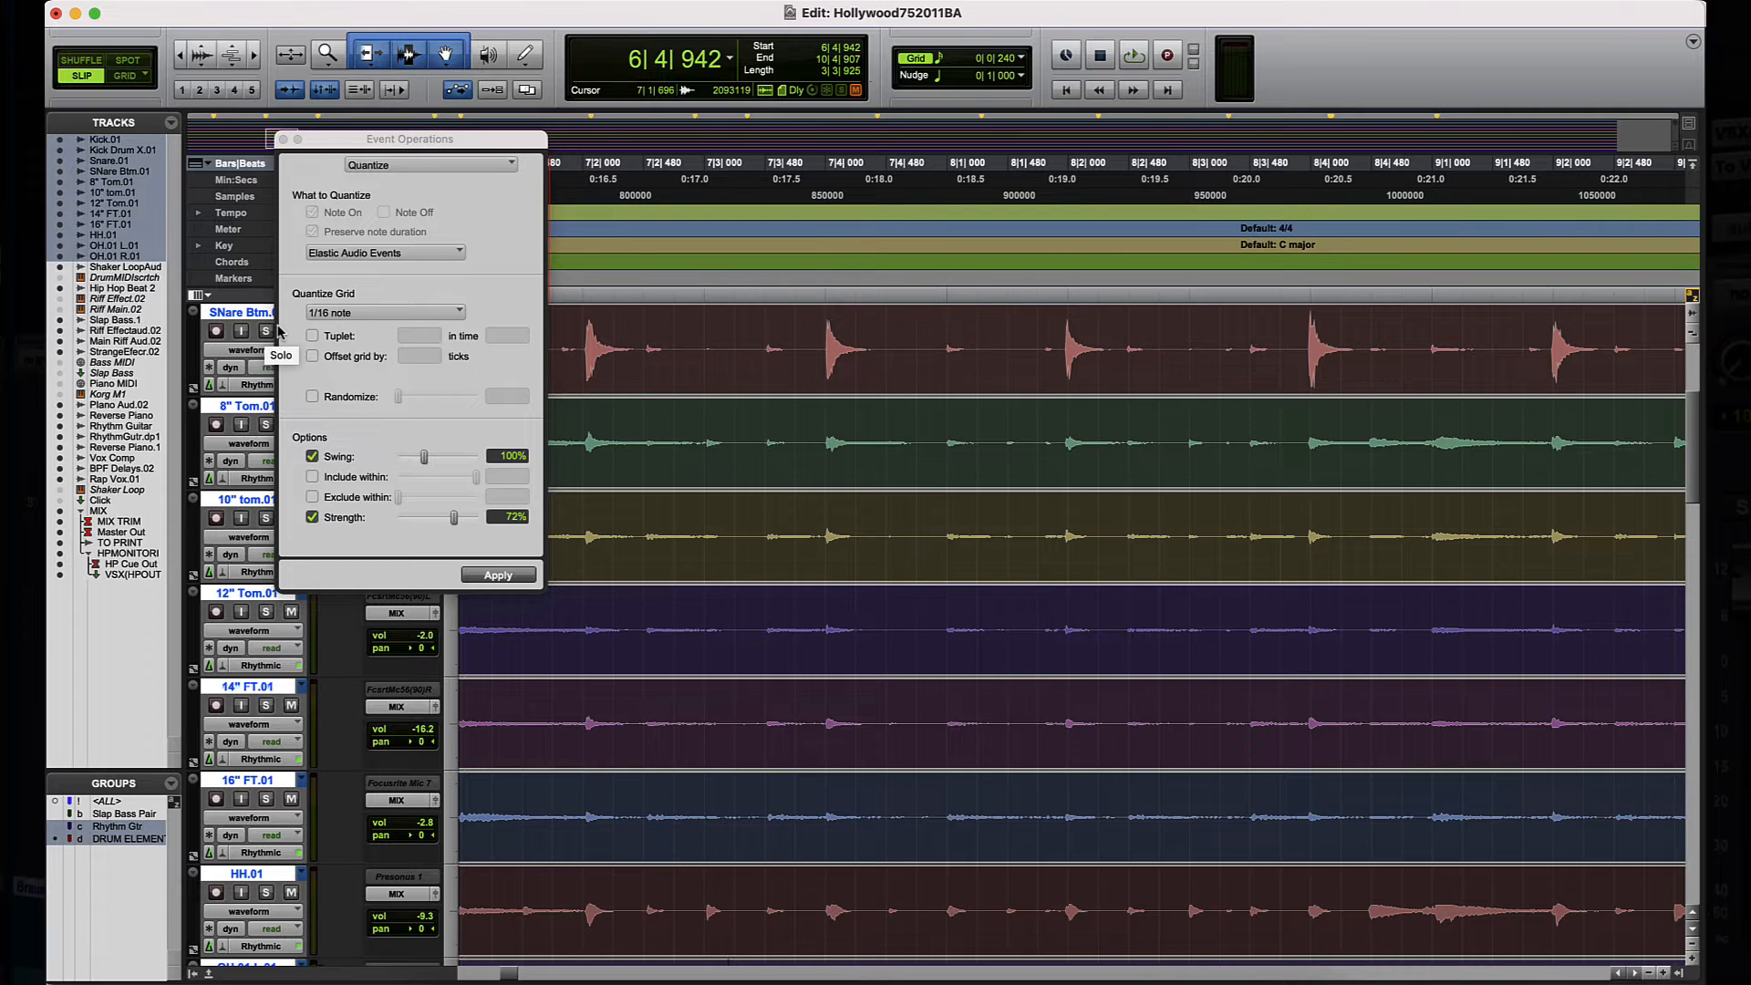
{"action": "key", "text": "space"}
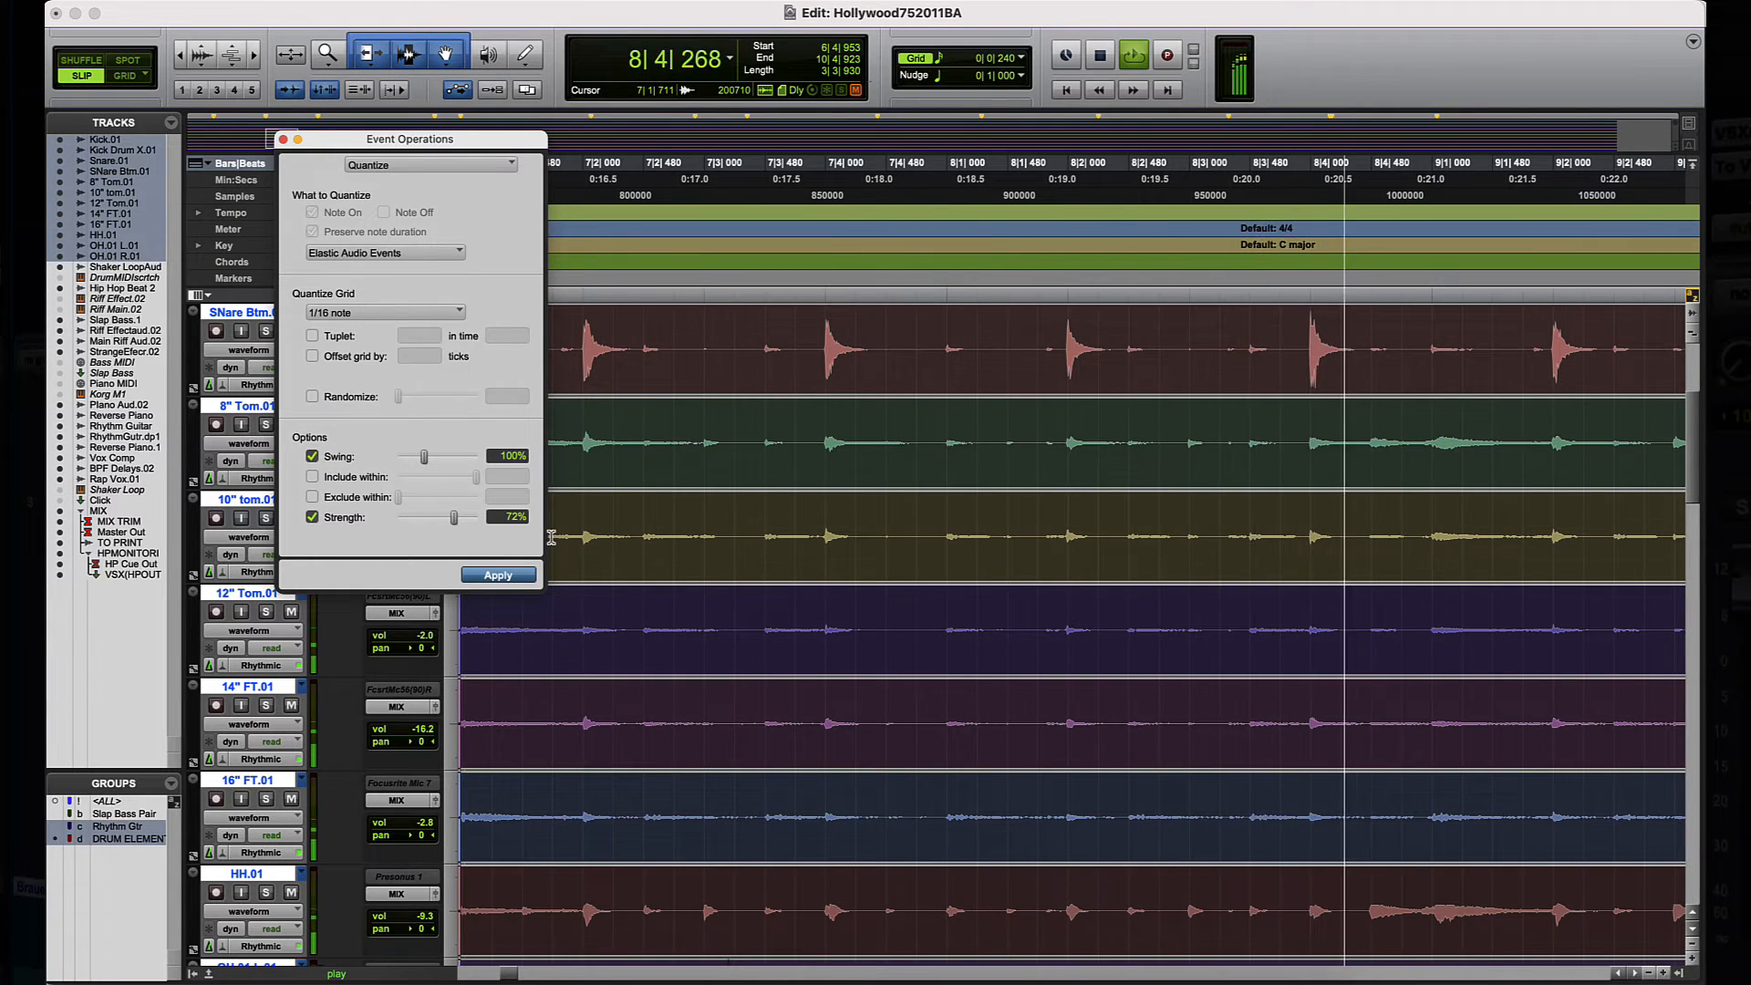
{"action": "key", "text": "r"}
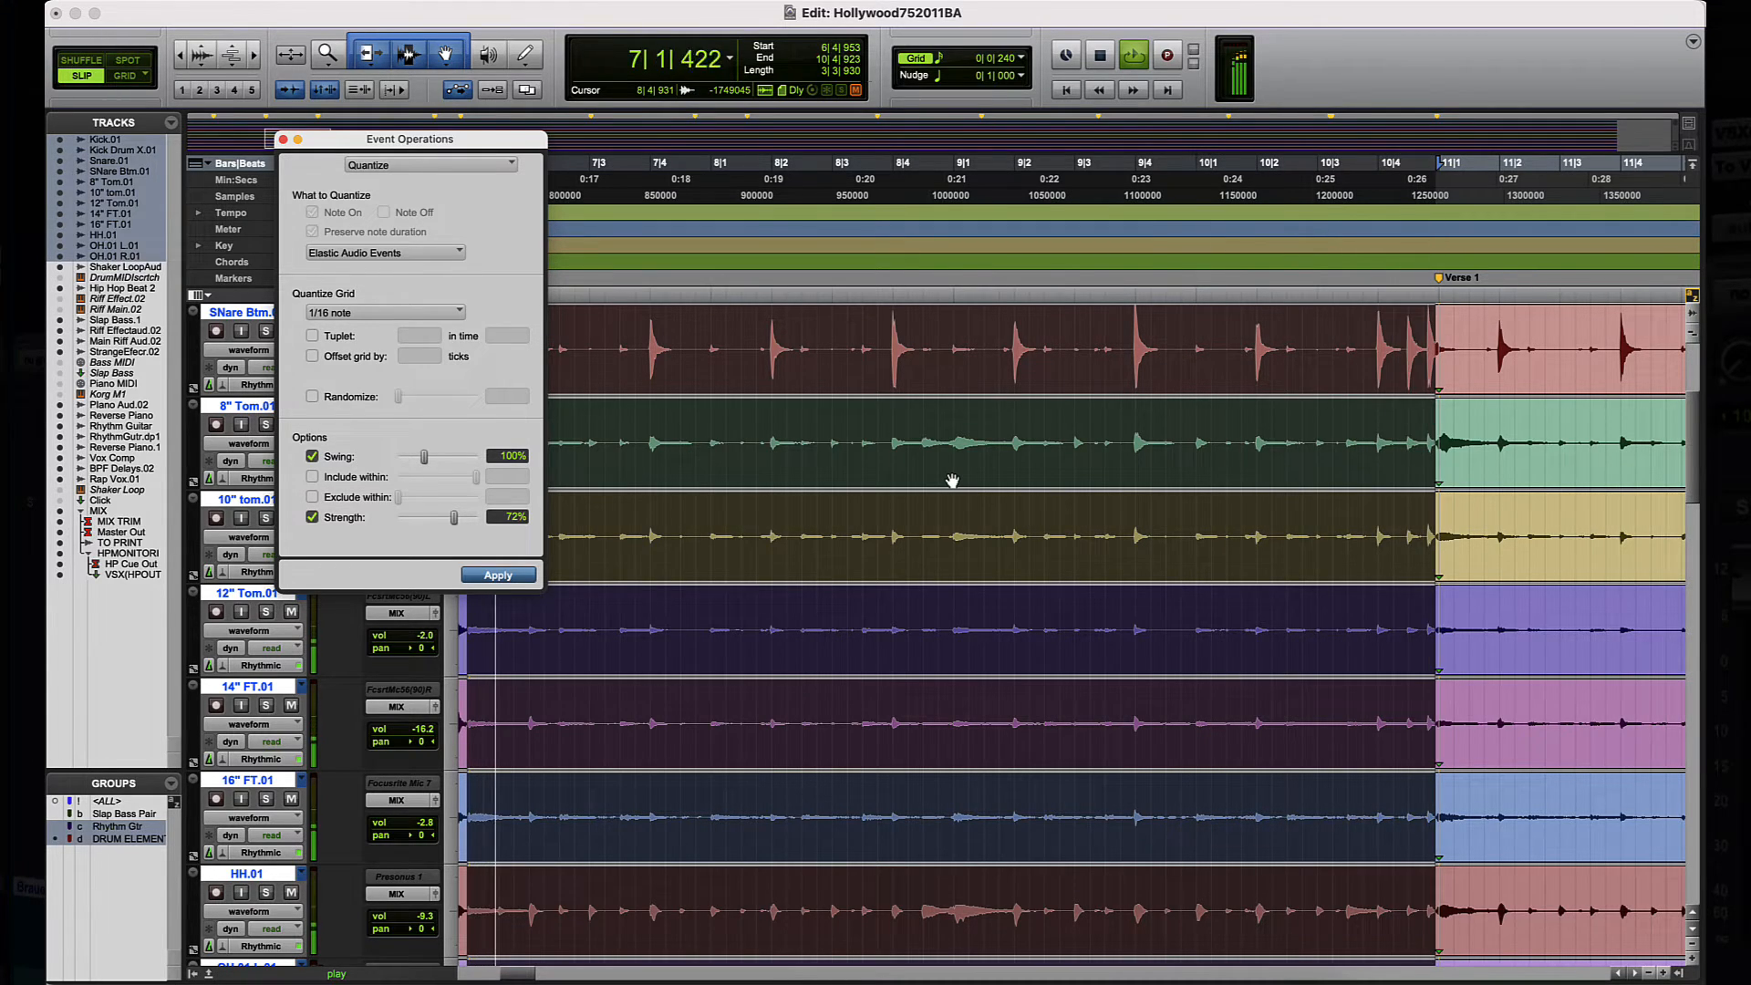
{"action": "key", "text": "space"}
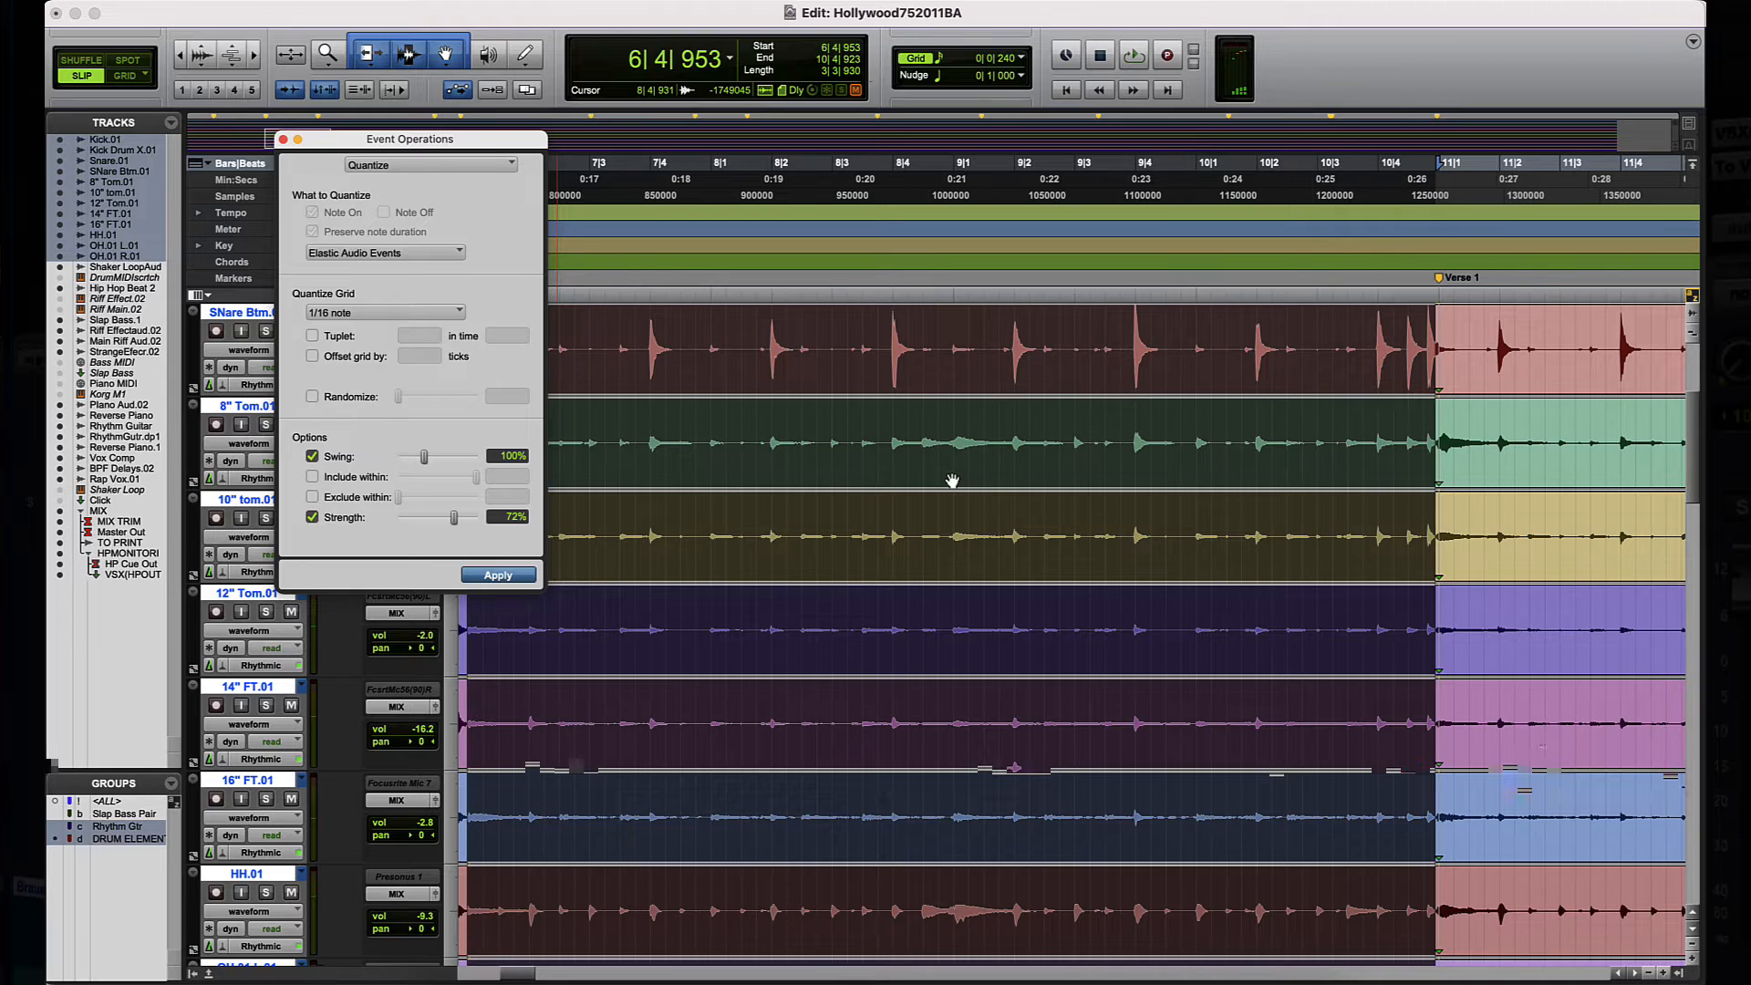
Step: Undo the drum quantize and examine the original hits across the drum tracks around the start of bar 7
{"action": "key", "text": "super+bracketright"}
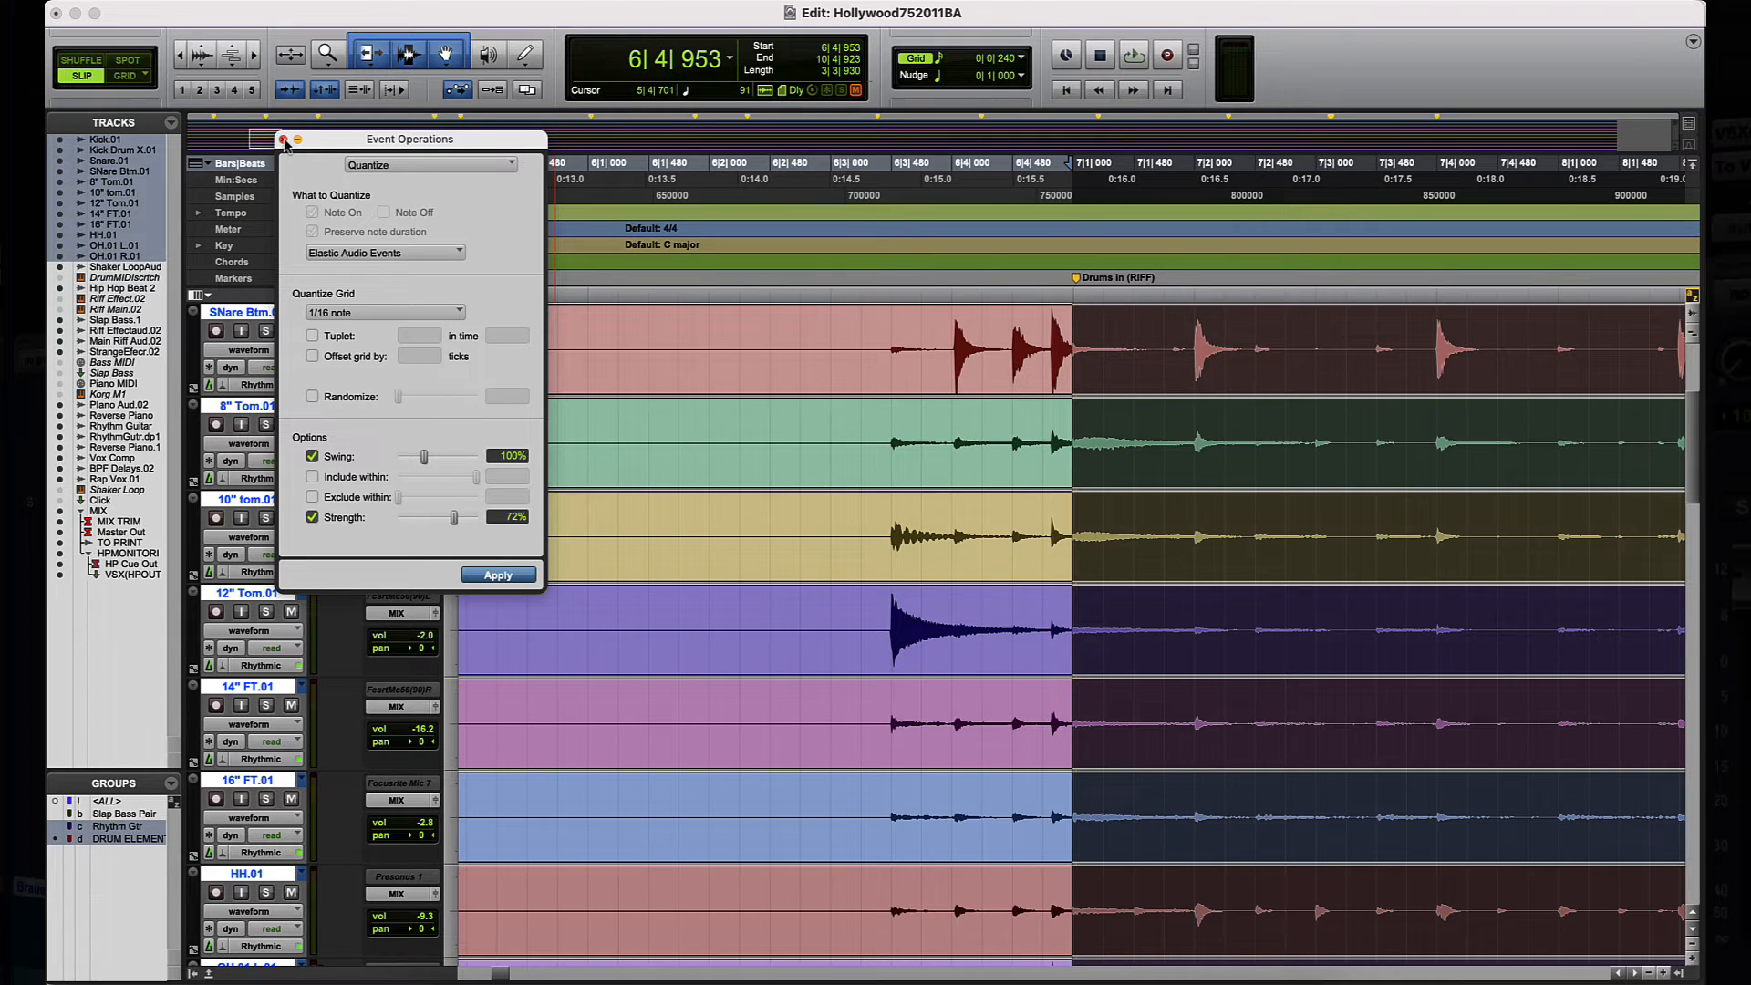
{"action": "left_click", "coordinate": [1089, 394]}
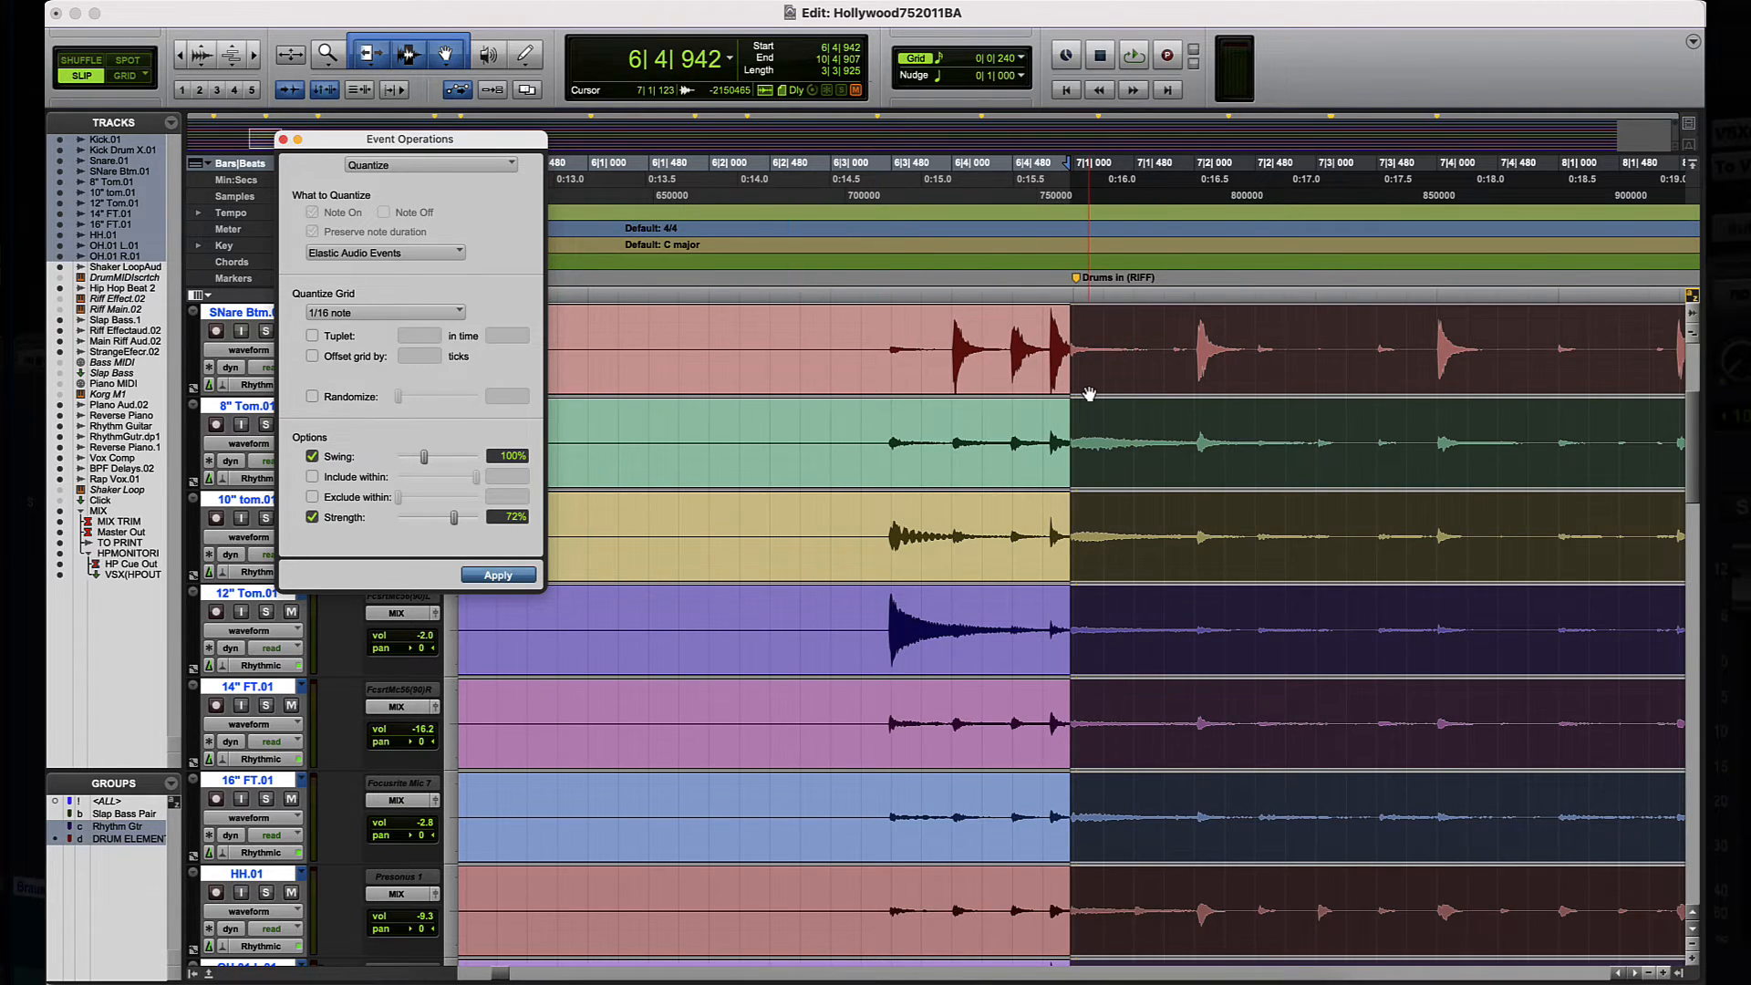
{"action": "scroll", "coordinate": [1089, 395], "scroll_direction": "up", "scroll_amount": 3}
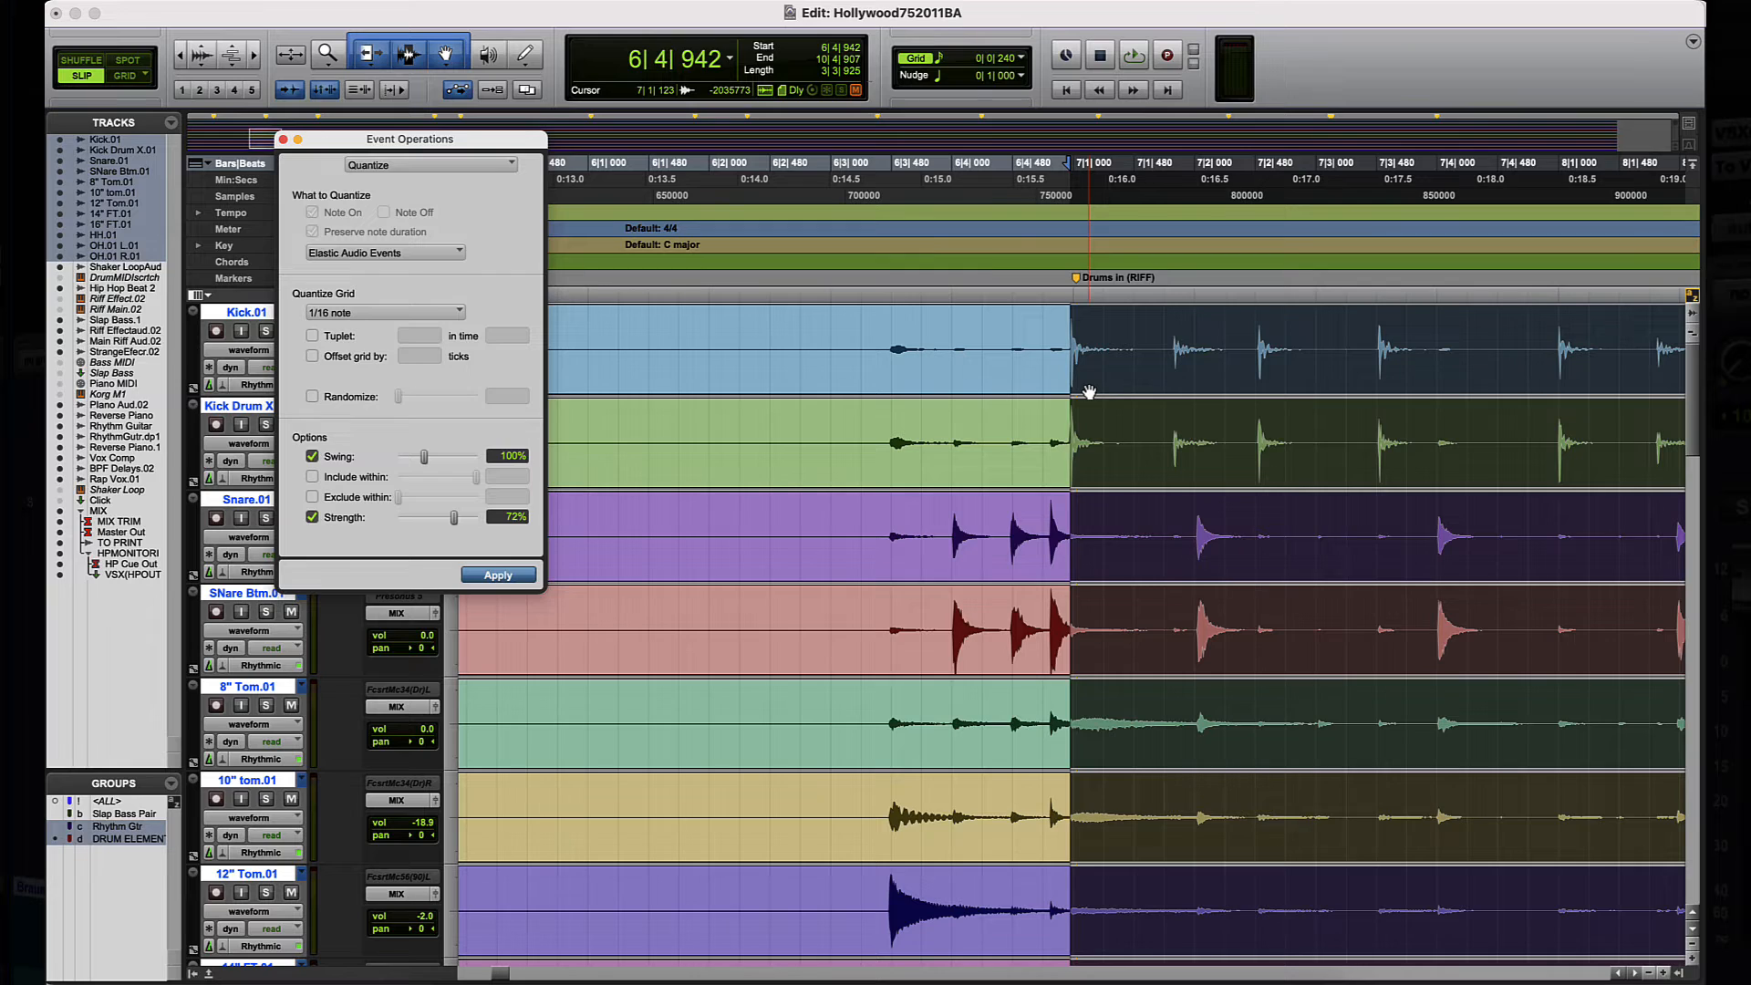